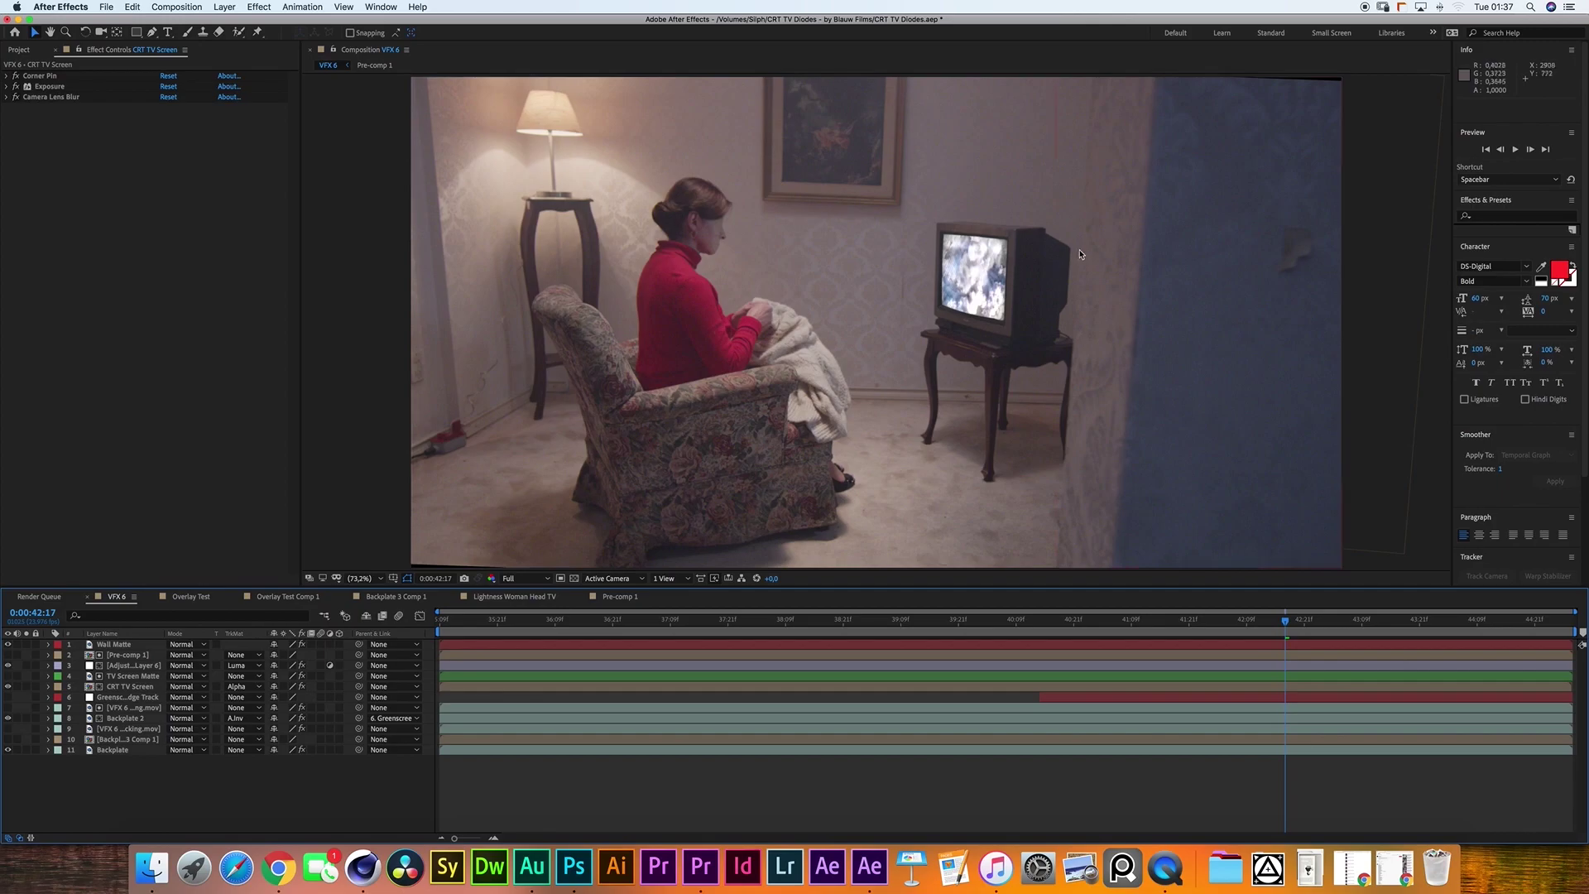
Switch to Chrome, open the CRT TV Diode Texture product page in the ArtStation store and look through its preview images.
left_click(281, 865)
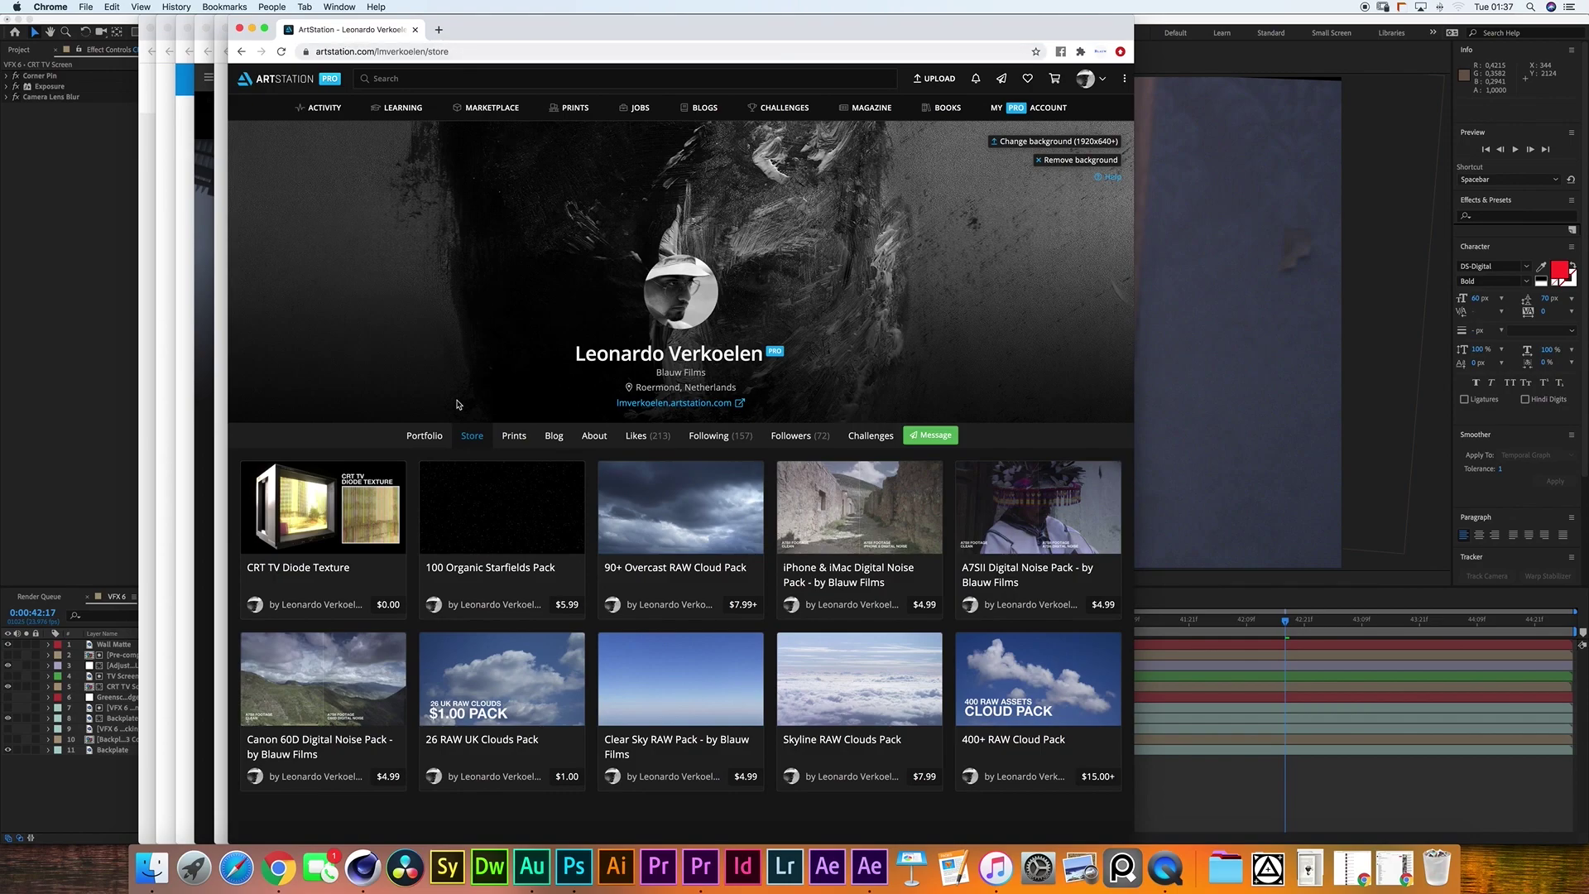
left_click(348, 520)
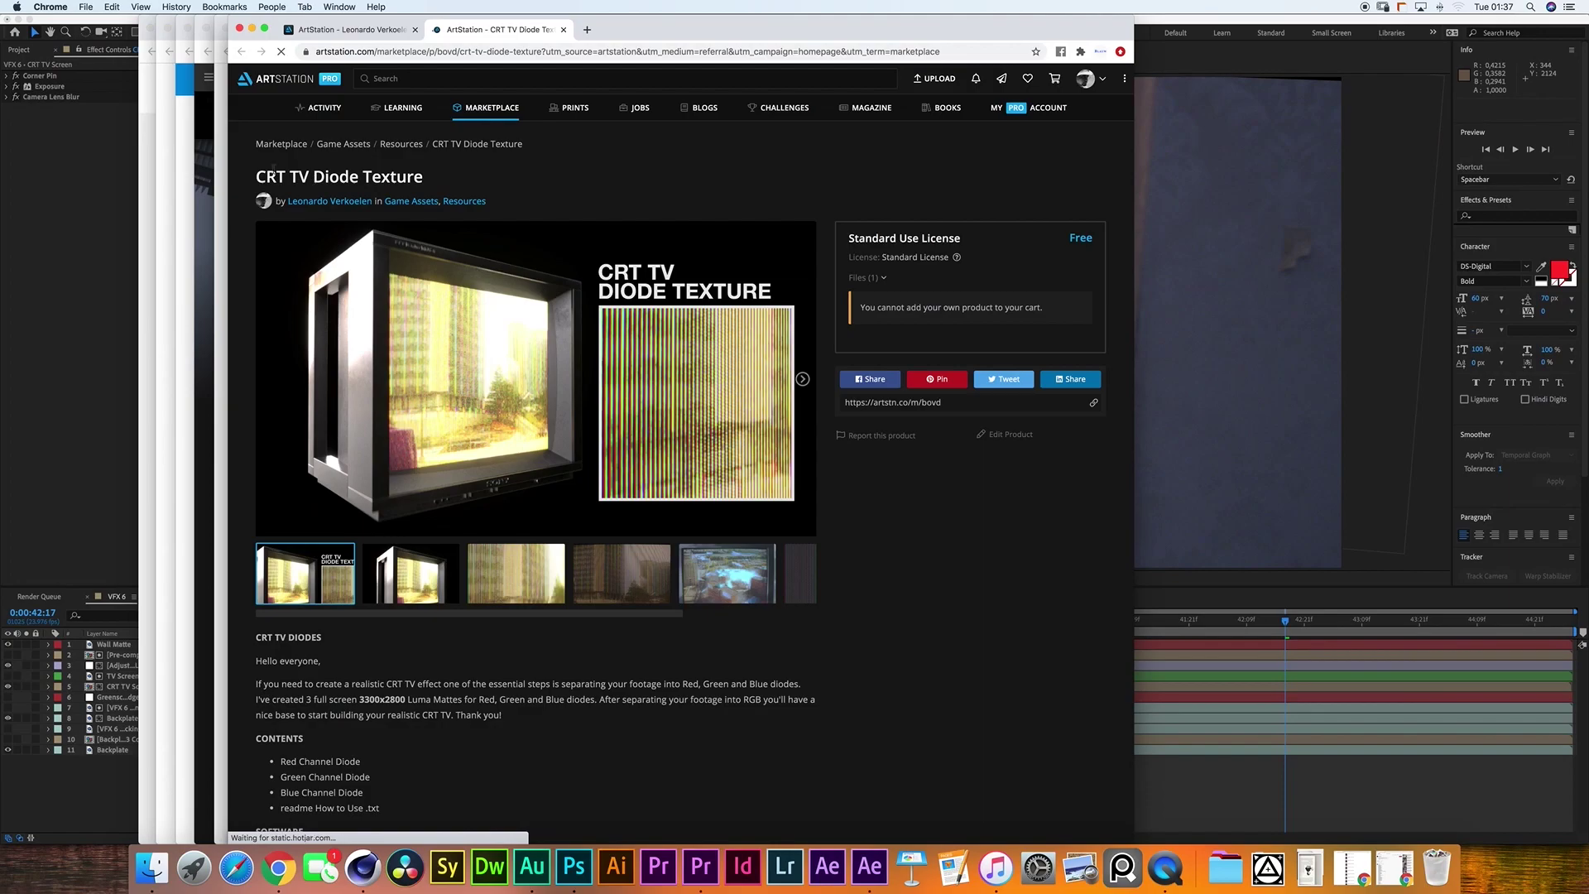
left_click_drag(252, 176, 354, 177)
left_click(322, 168)
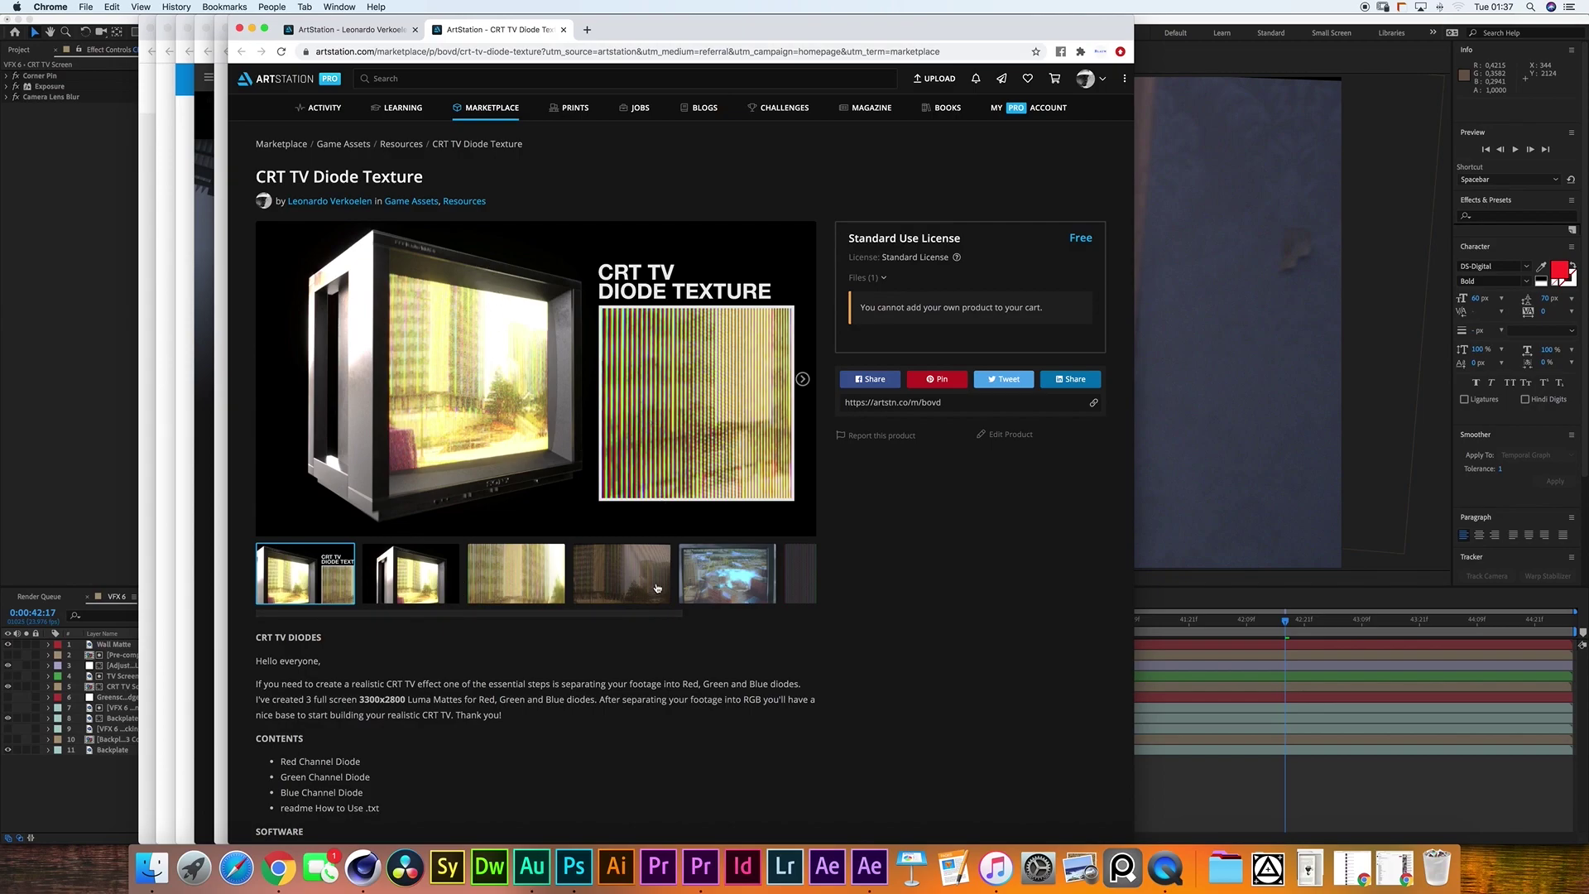
left_click_drag(640, 613, 754, 613)
left_click(697, 584)
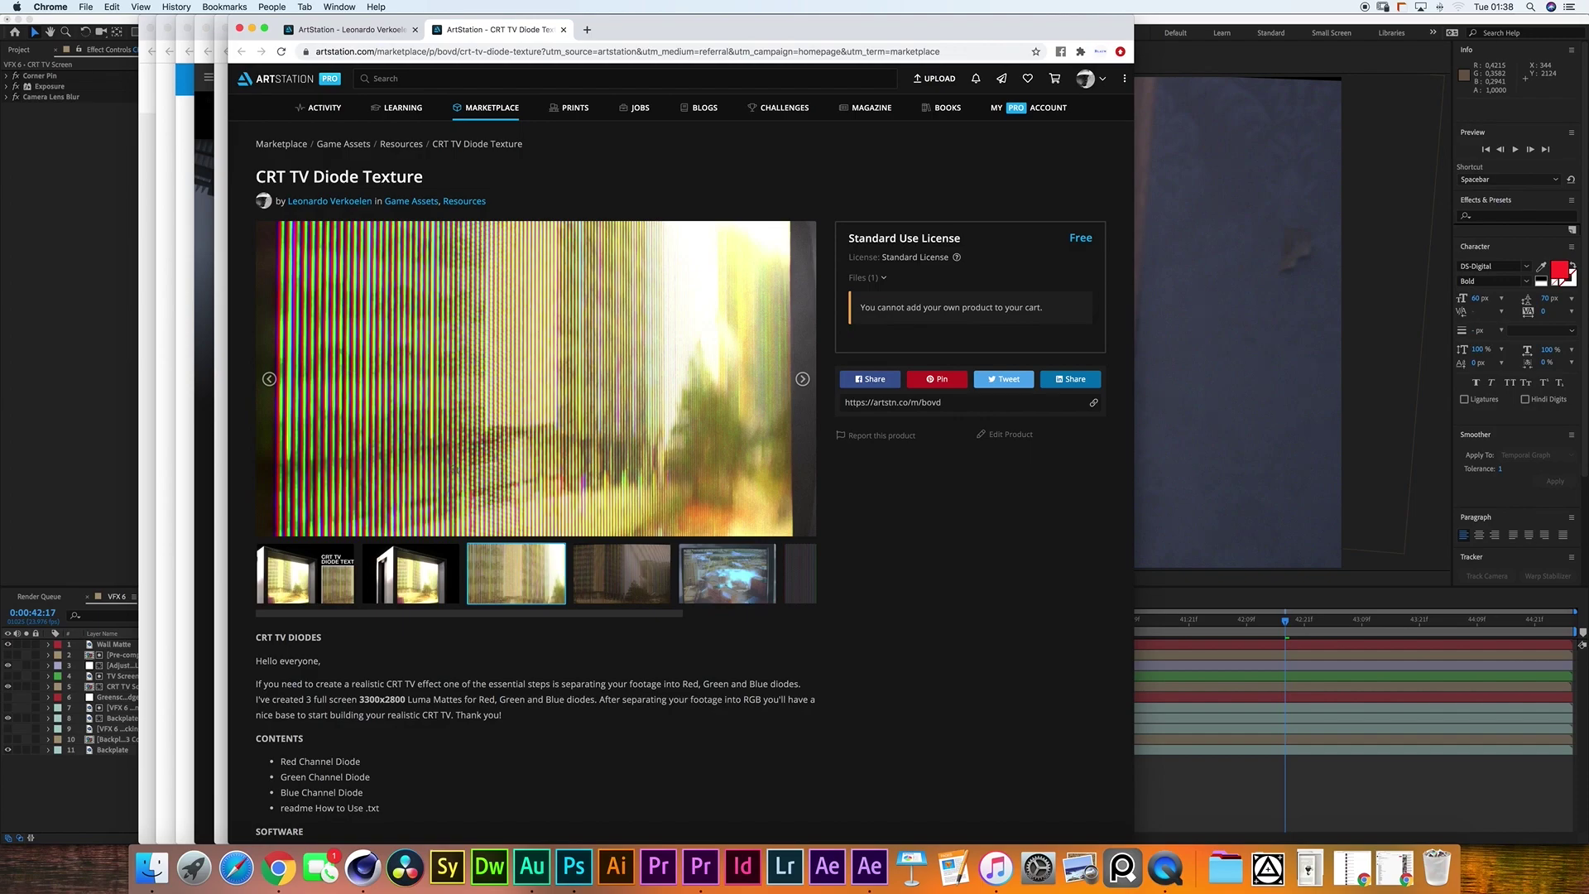
left_click(626, 561)
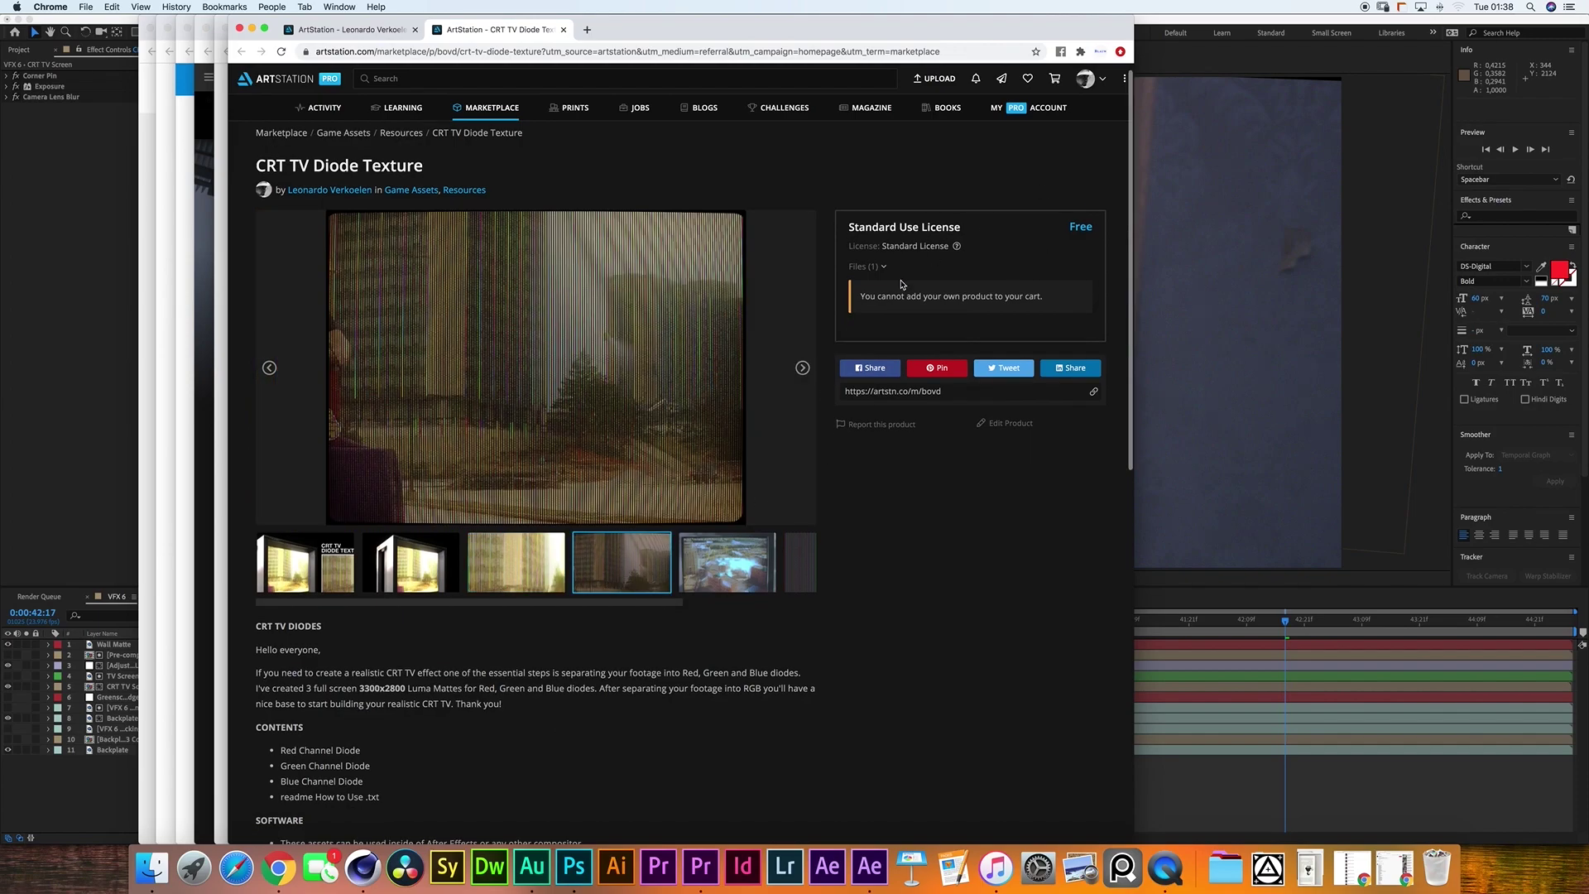
Switch back to After Effects and look over the project's CRT diode textures, footage, VFX plates and solids folders.
left_click(103, 795)
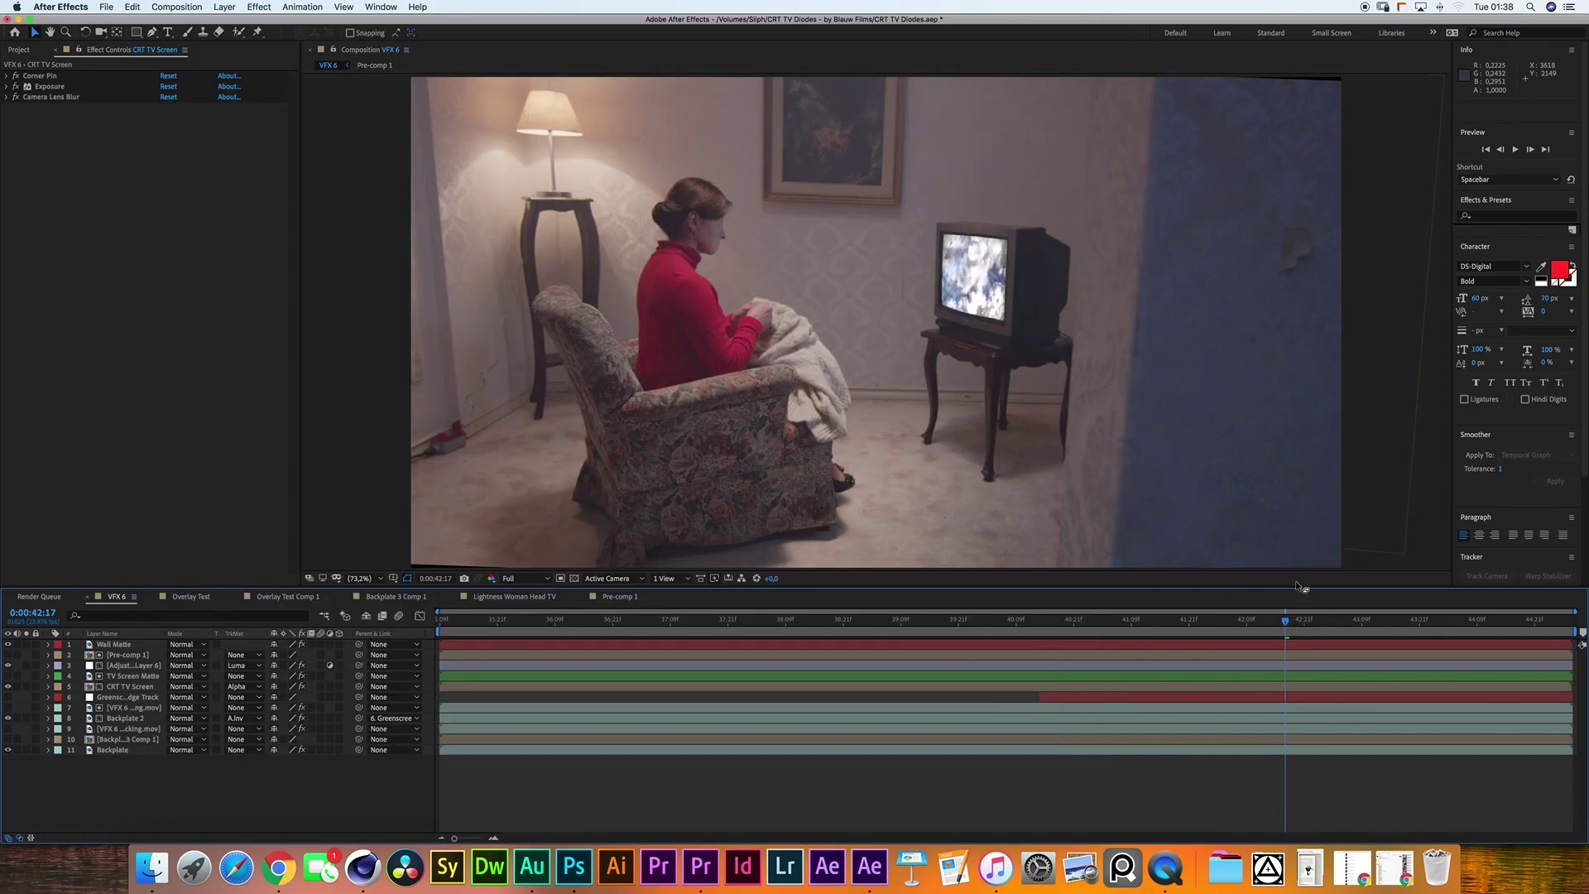
key("super+0")
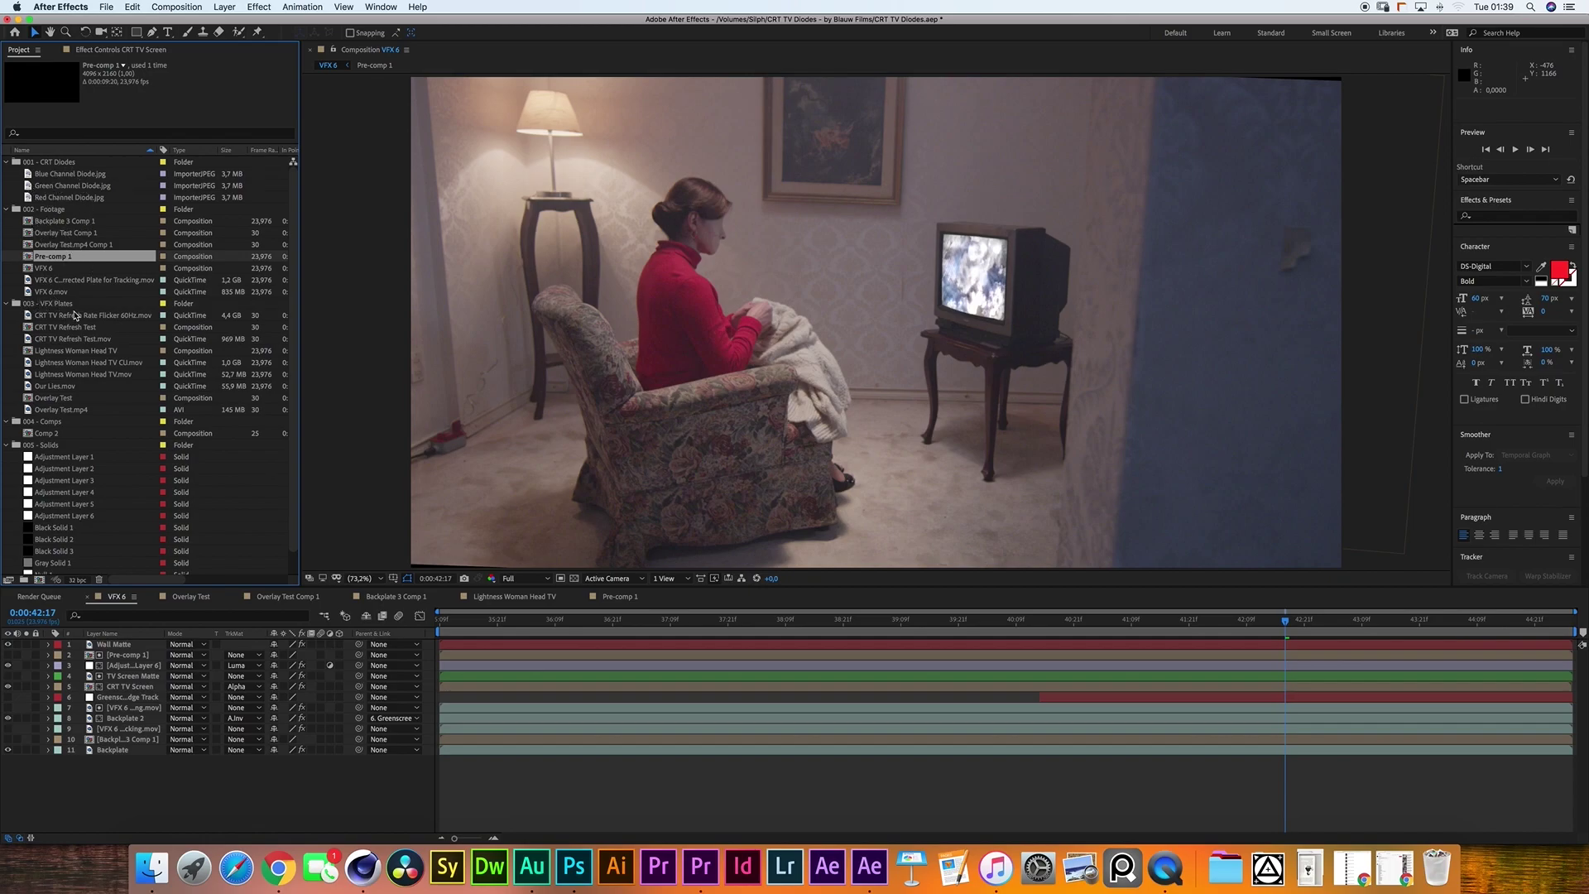
scroll(294, 286, "down", 1)
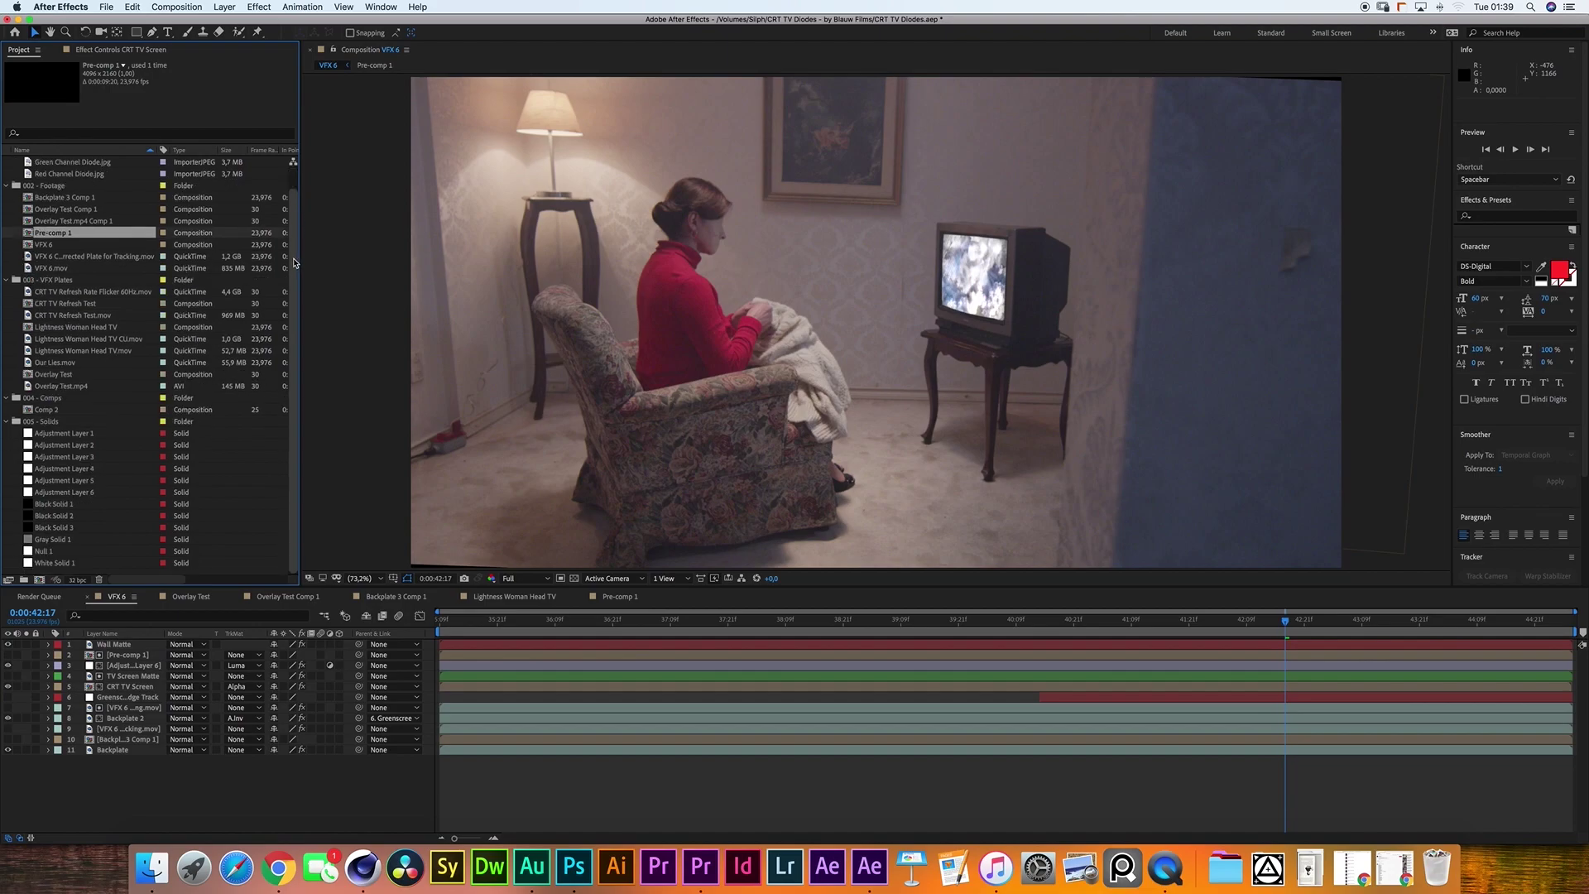
scroll(294, 286, "up", 1)
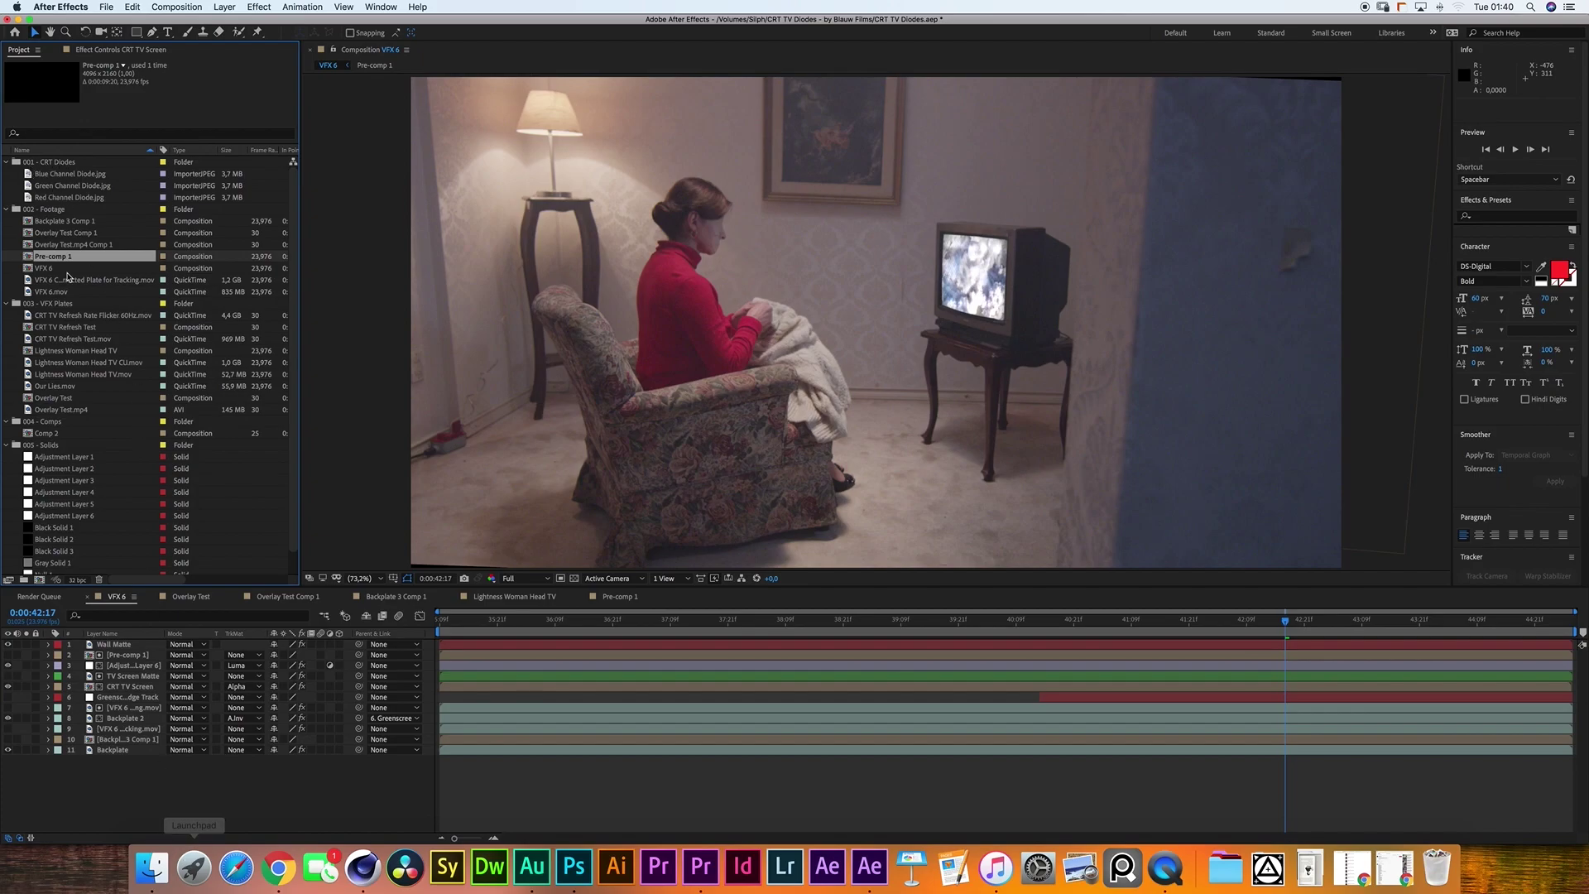
left_click(69, 176)
double_click(68, 176)
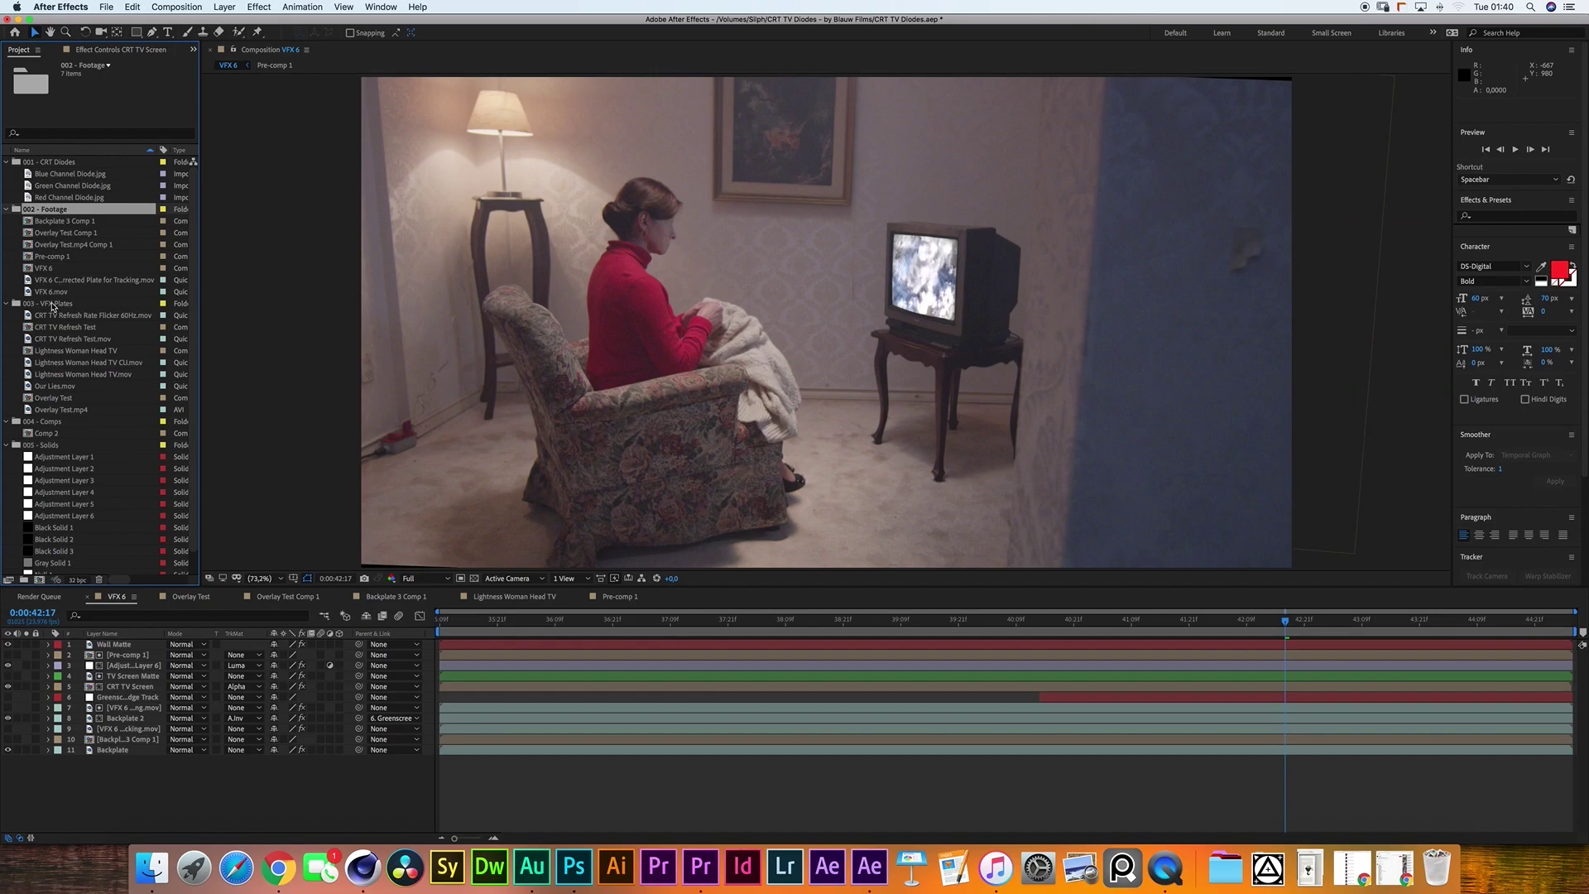
Open VFX 6.mov as footage, examine the TV's green screen at 200% and 400%, and close the footage view.
left_click(50, 292)
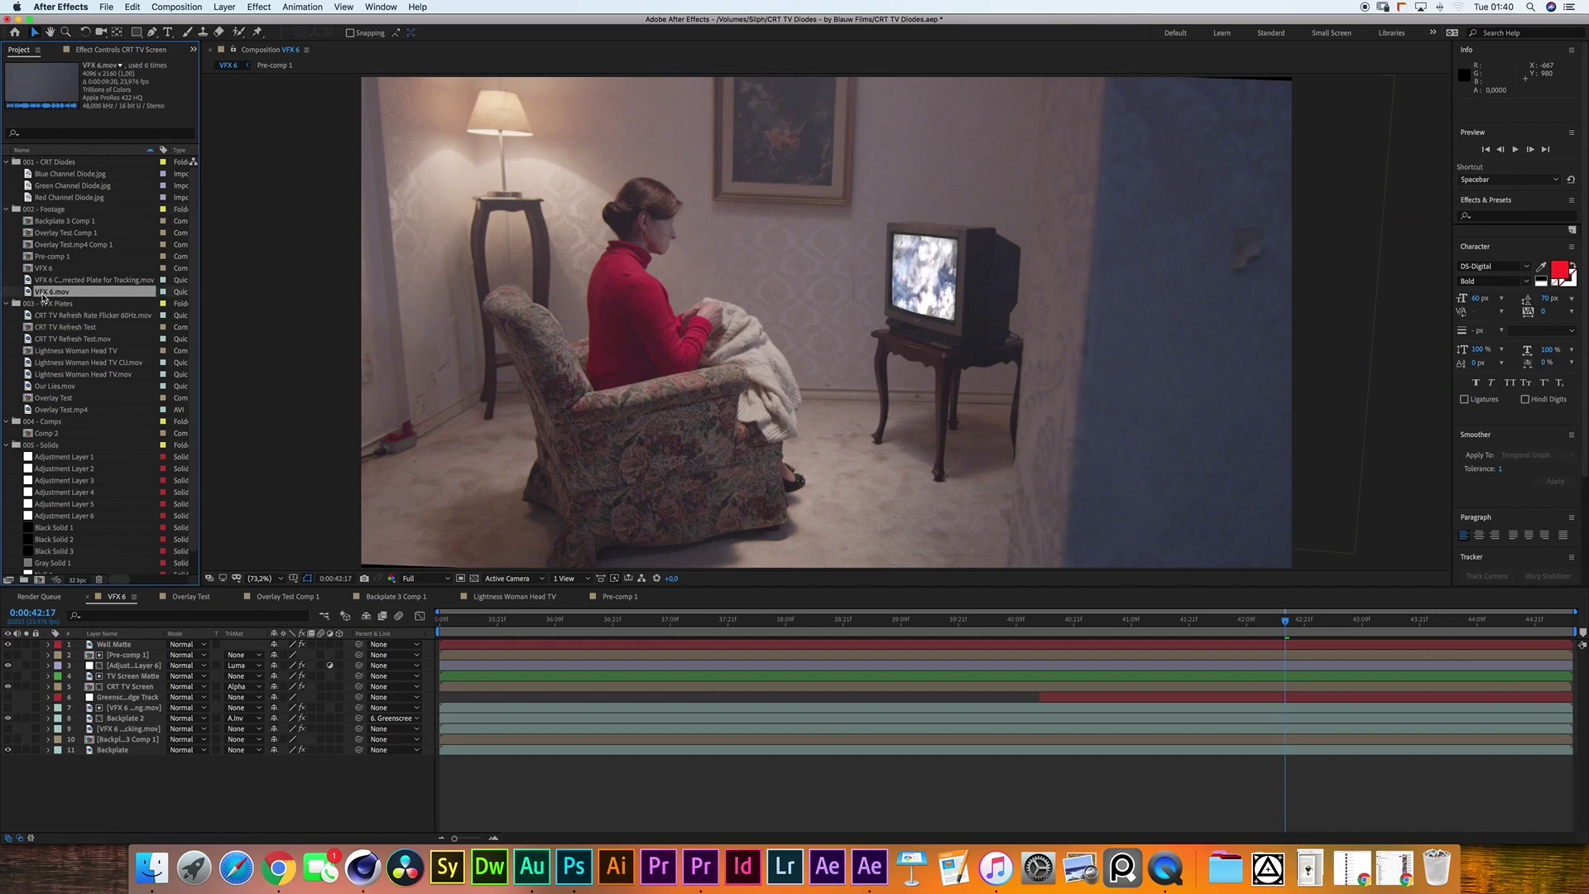
double_click(43, 292)
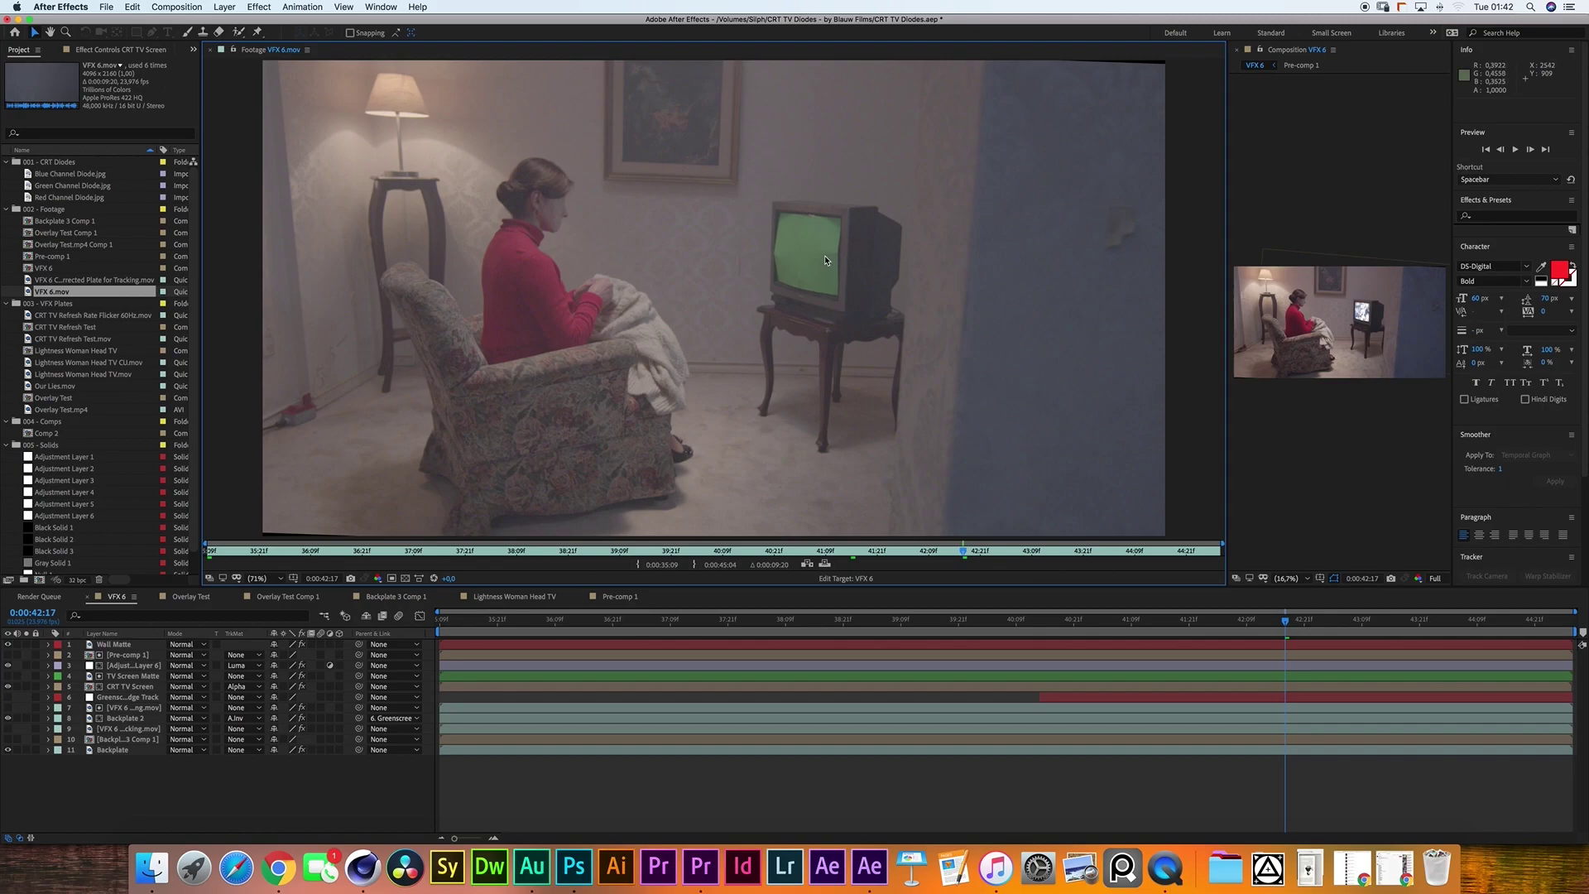
left_click(263, 579)
left_click(278, 732)
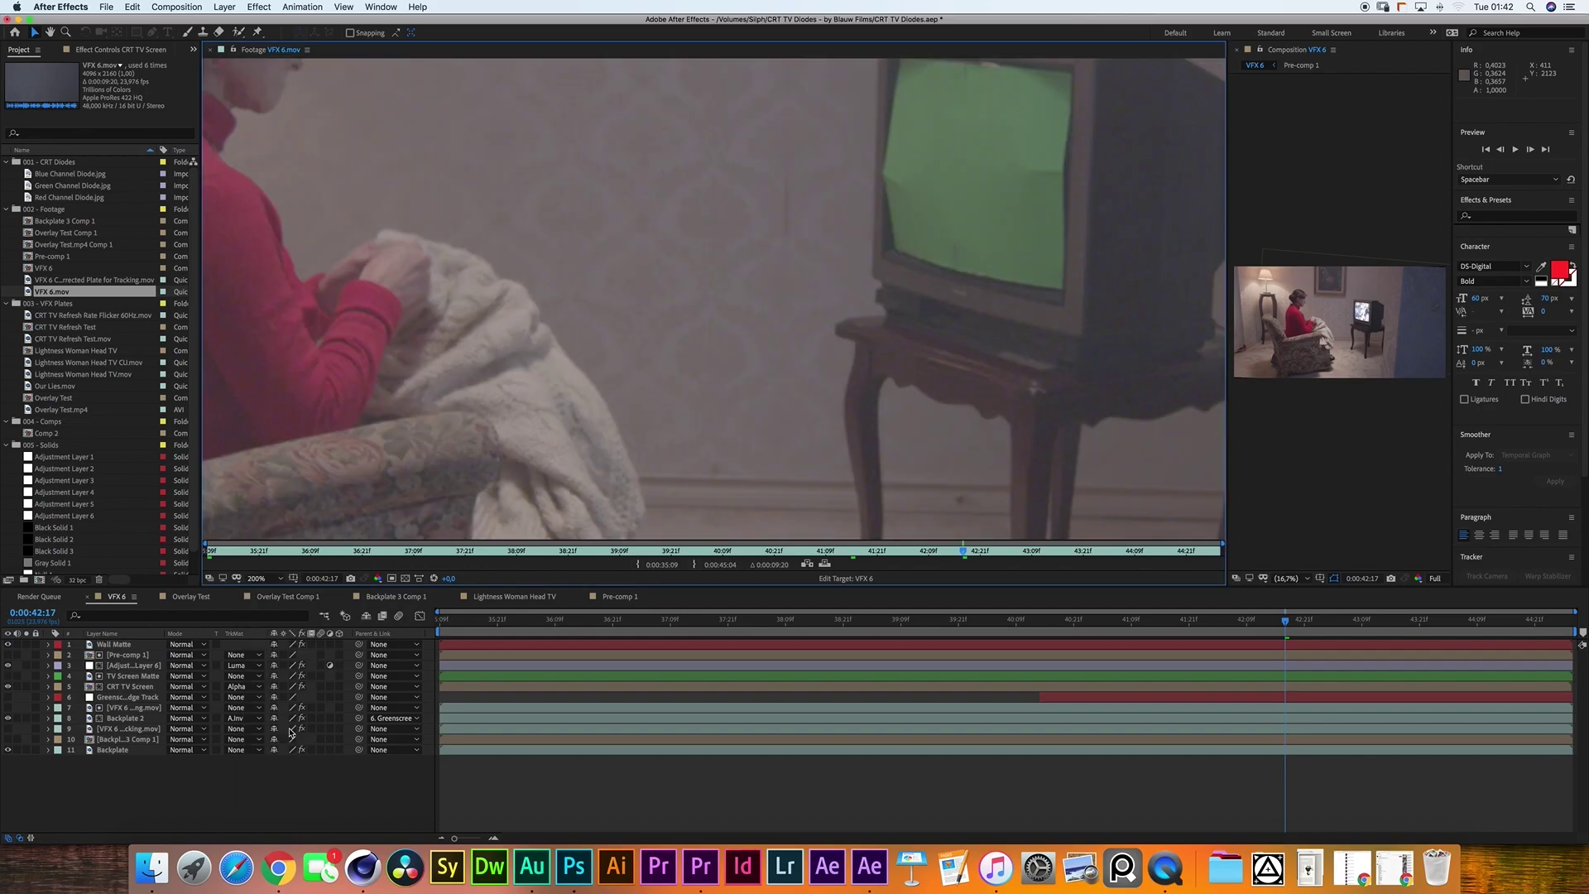
key("h")
left_click_drag(989, 234, 769, 306)
left_click(279, 579)
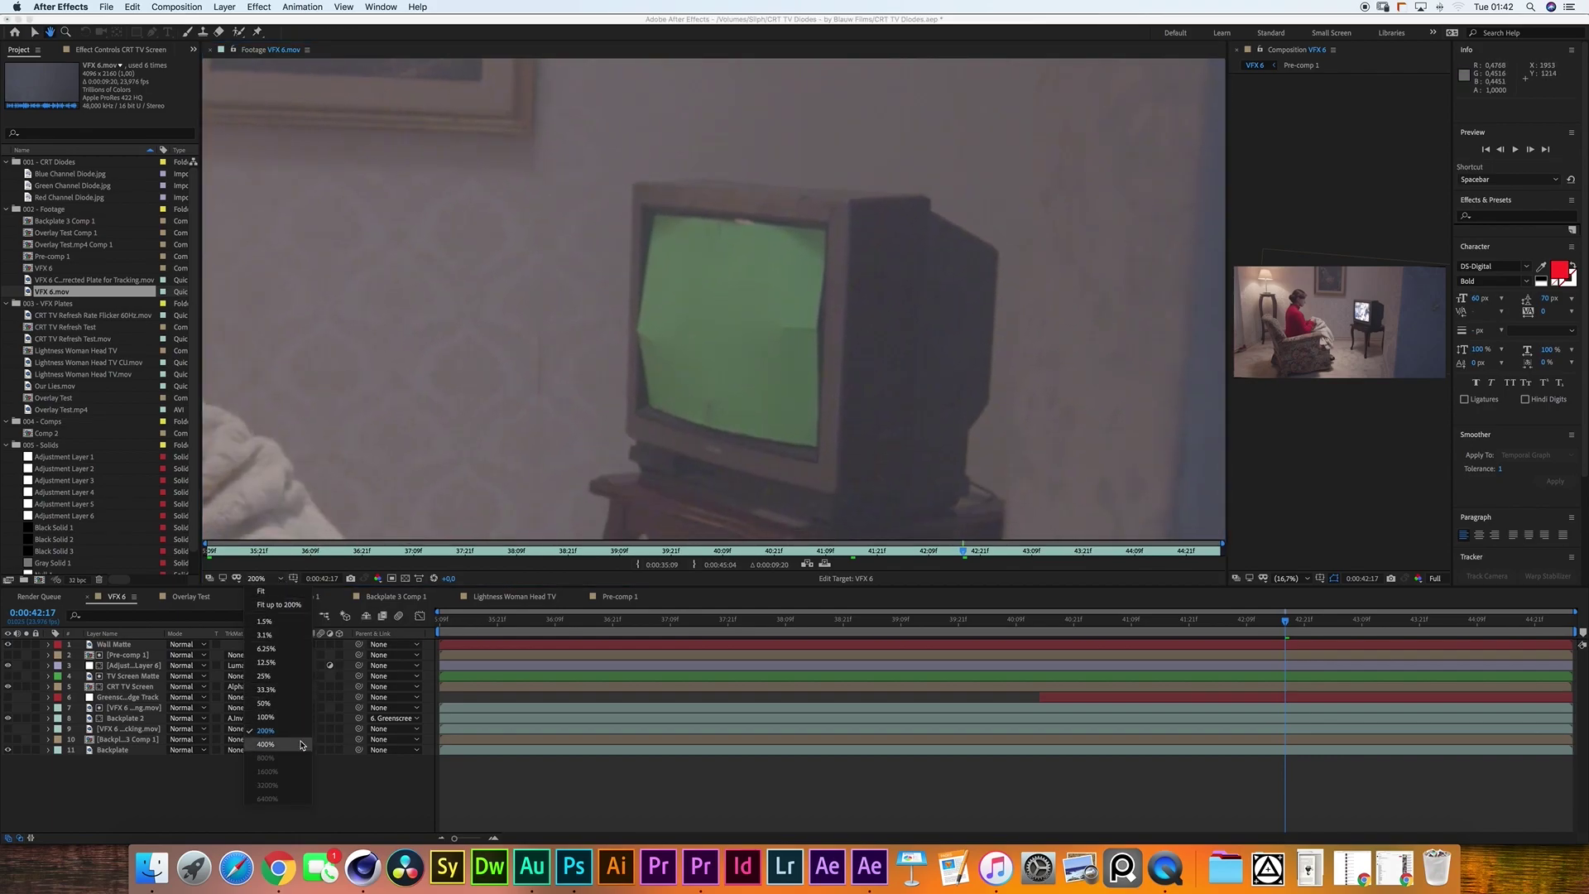
left_click(278, 737)
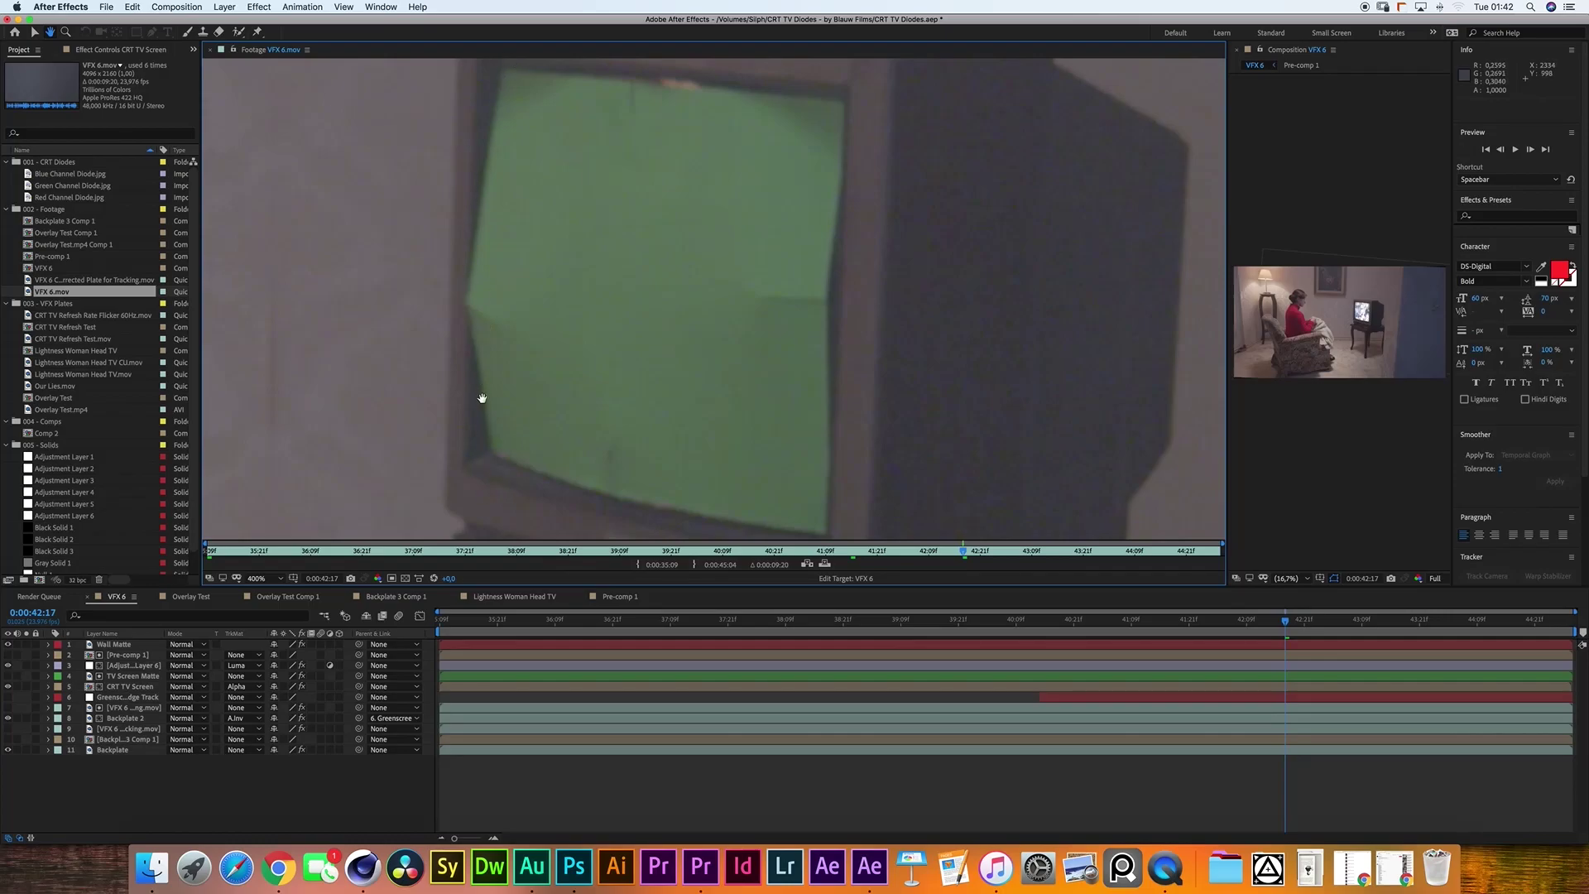
scroll(494, 358, "up", 2)
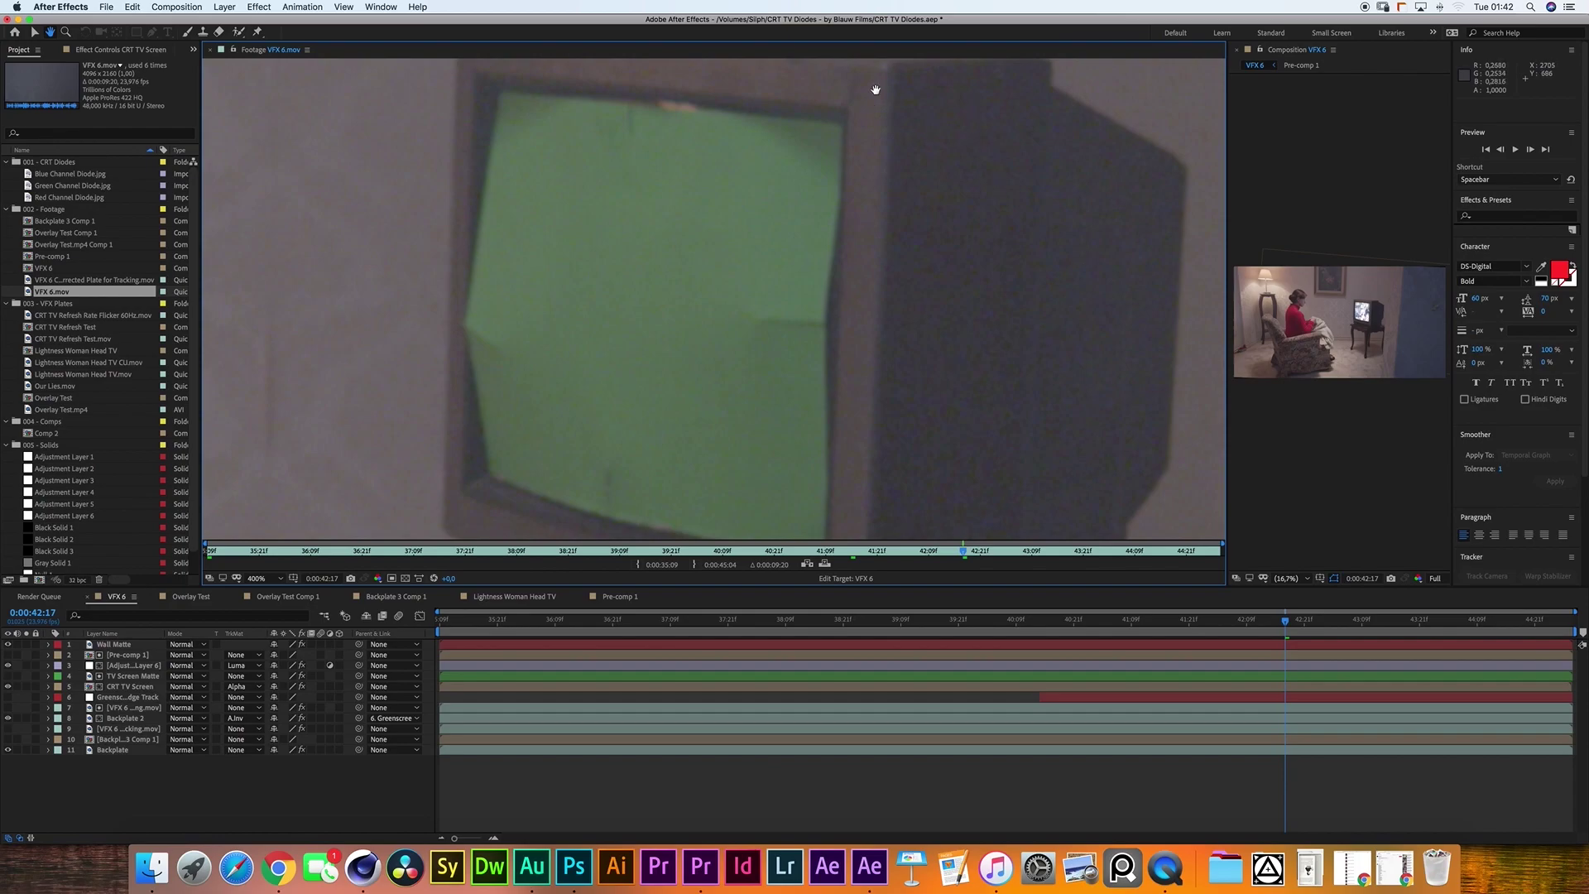
scroll(543, 251, "right", 3)
scroll(543, 251, "down", 1)
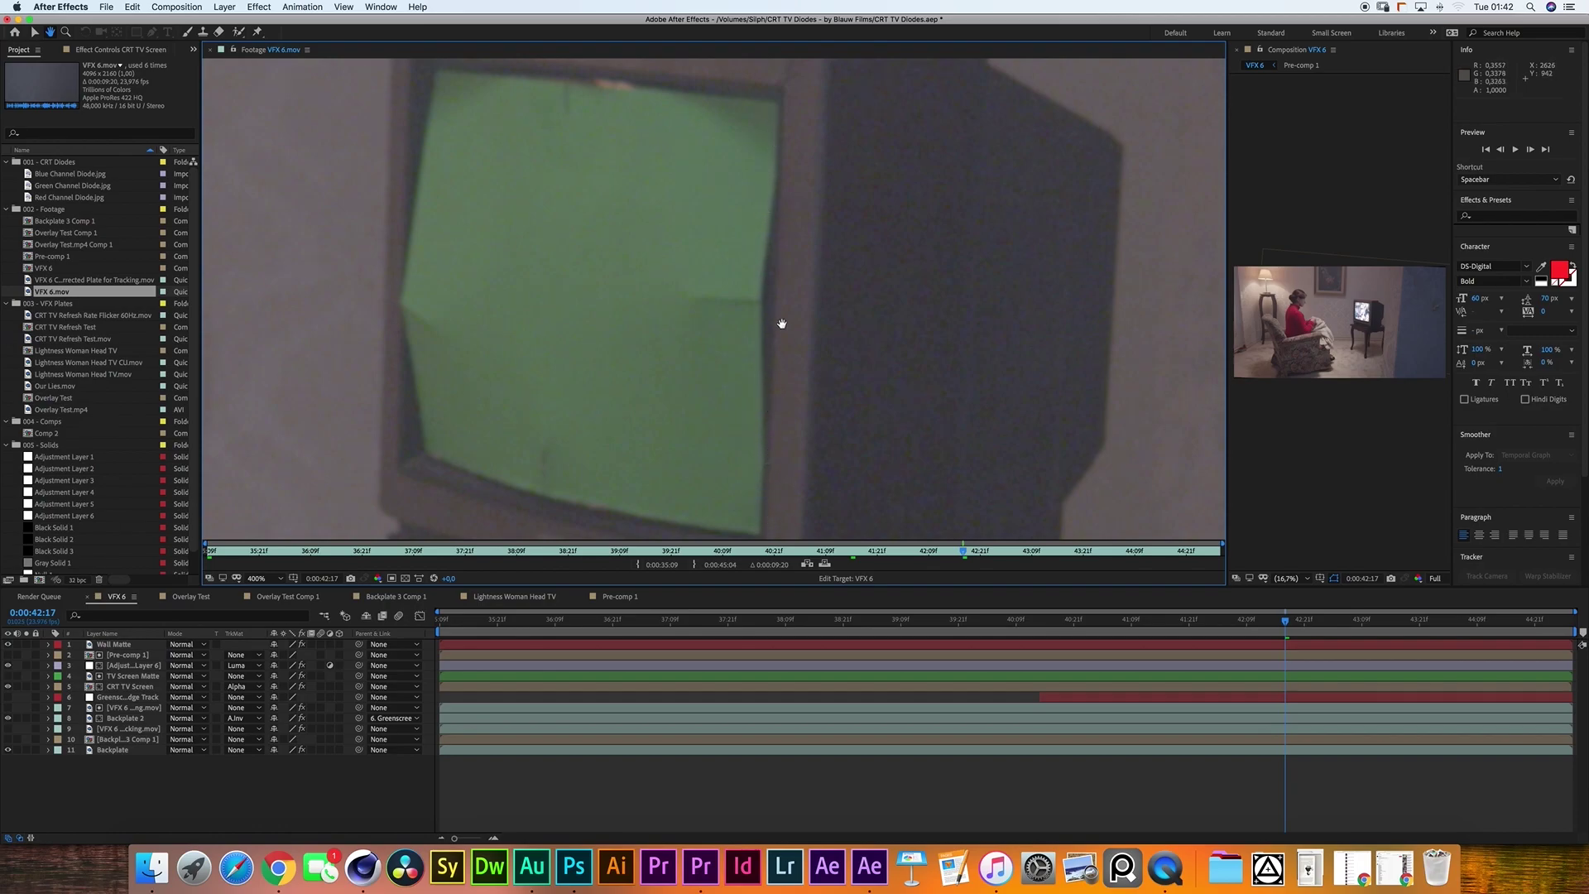
scroll(767, 280, "down", 6)
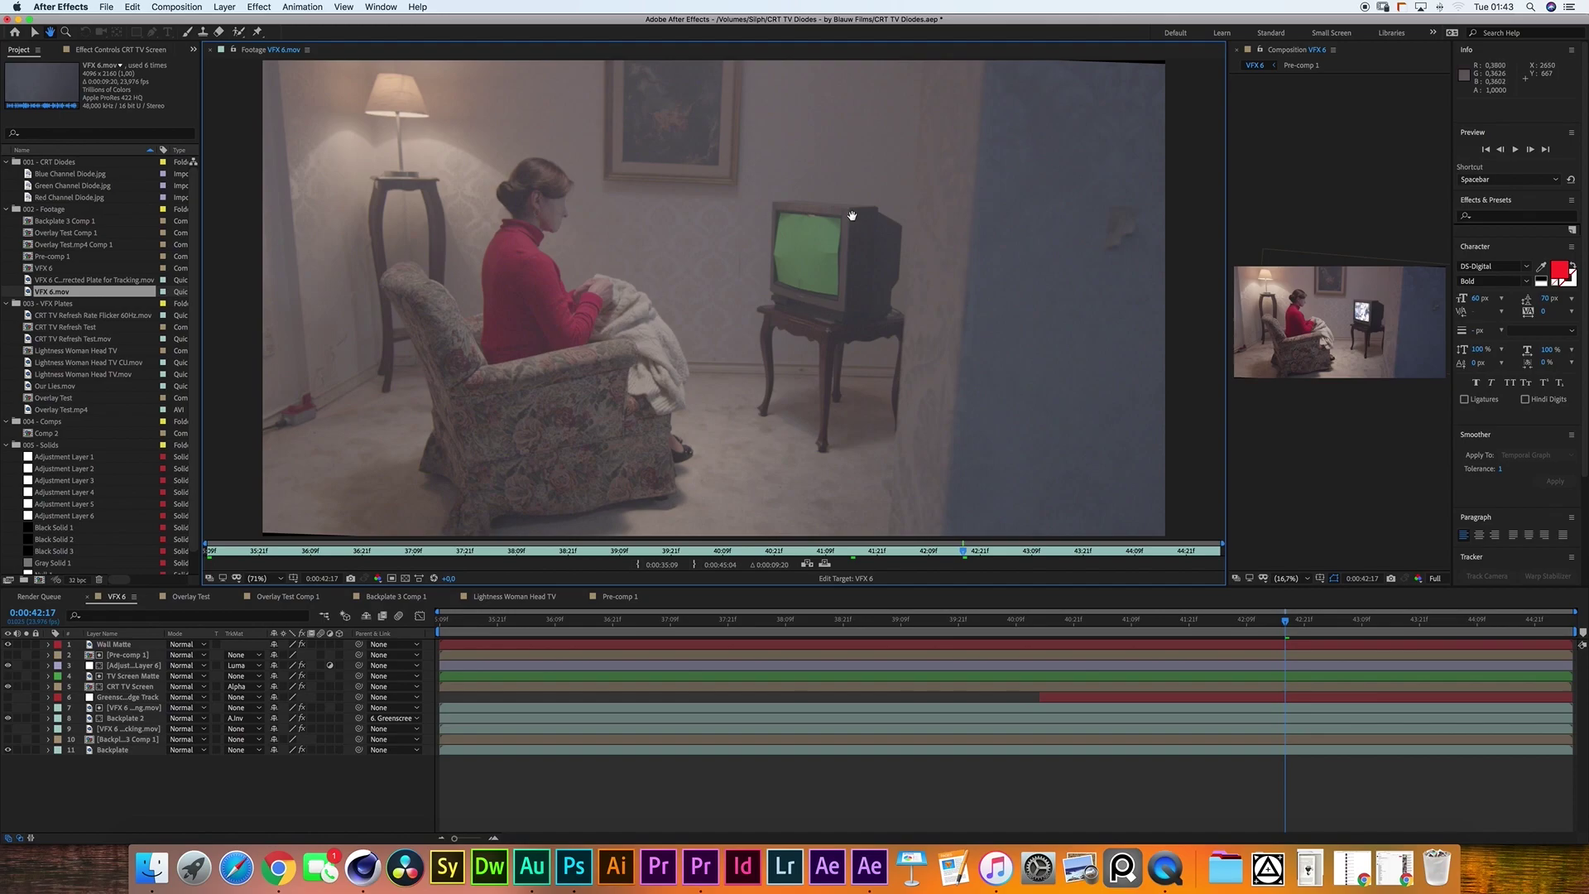
left_click(210, 50)
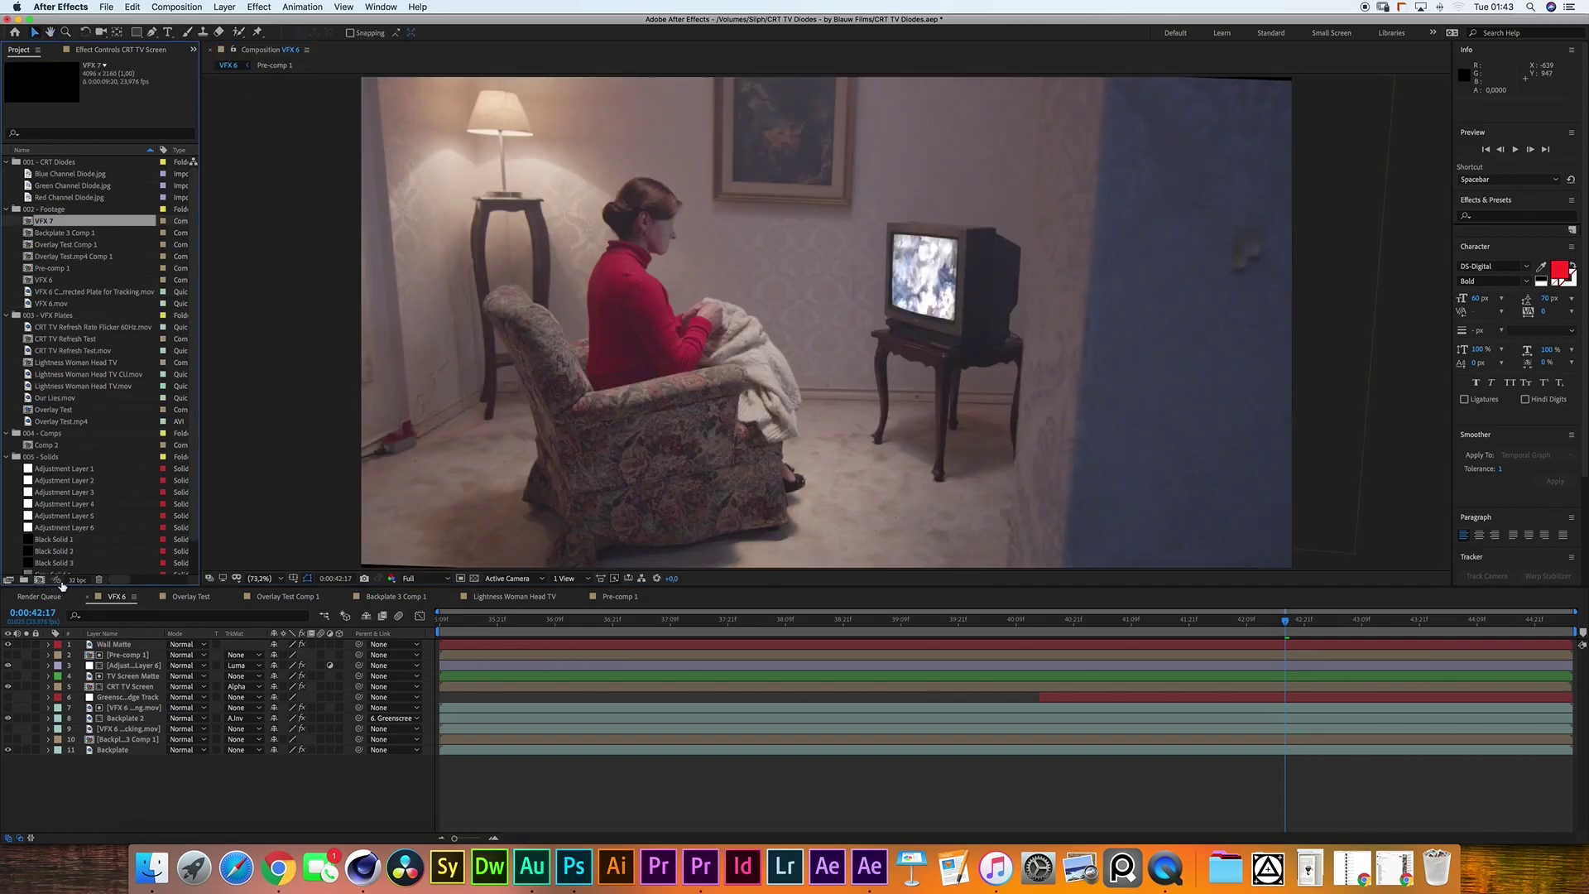
Create a new composition from the VFX 6.mov footage and scrub to the end of the clip.
left_click_drag(53, 292, 40, 579)
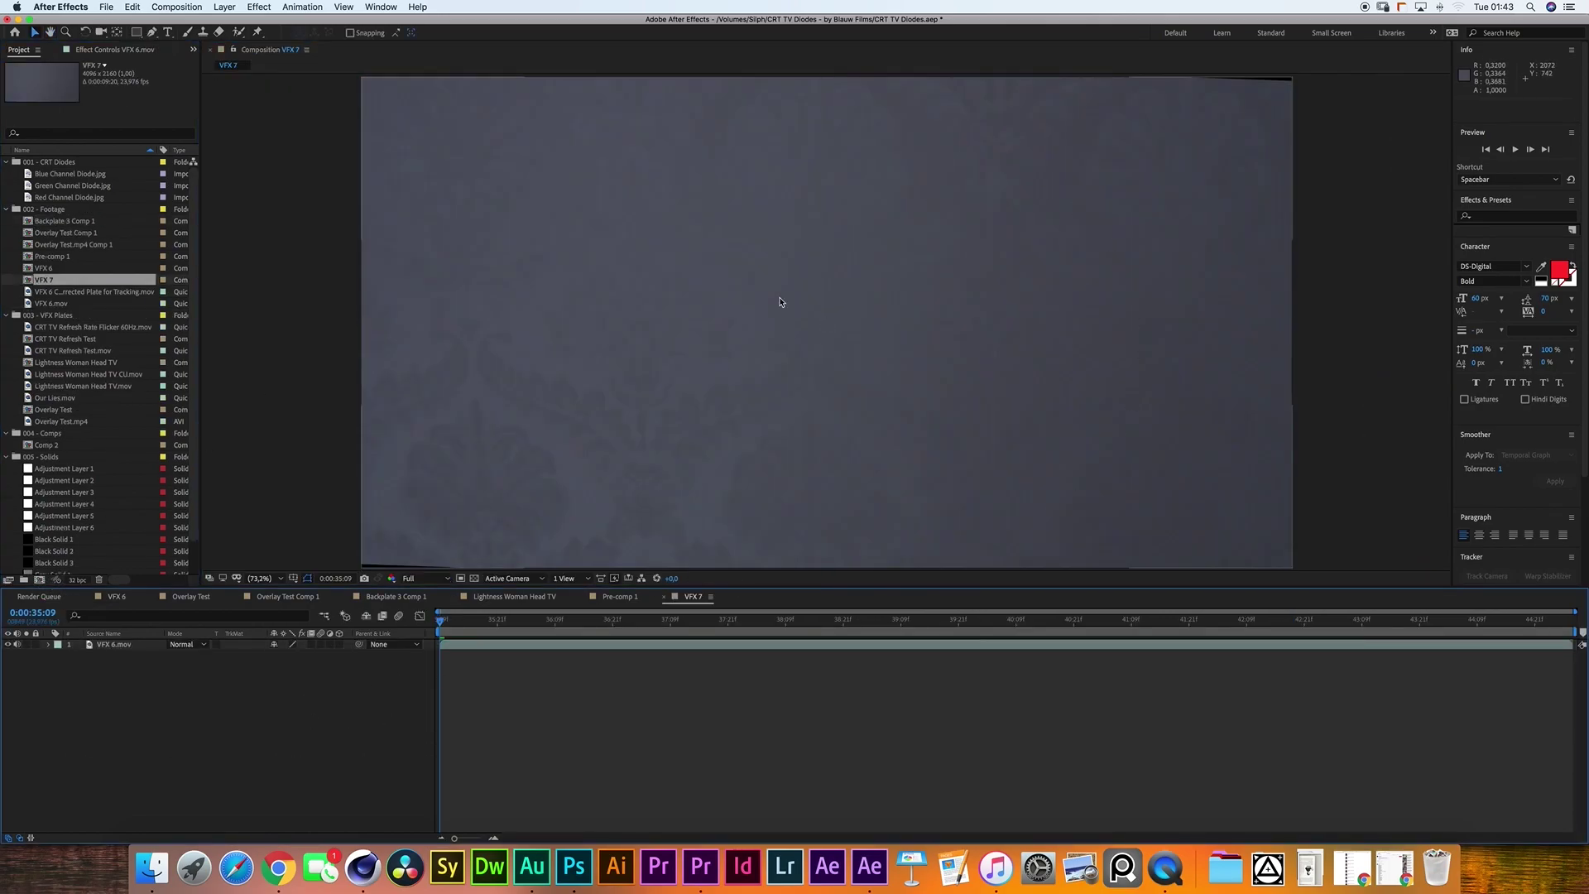
left_click_drag(576, 617, 1568, 590)
Apply Boris FX Mocha tracking to the VFX 6.mov layer and launch Mocha AE.
left_click(827, 414)
left_click(288, 10)
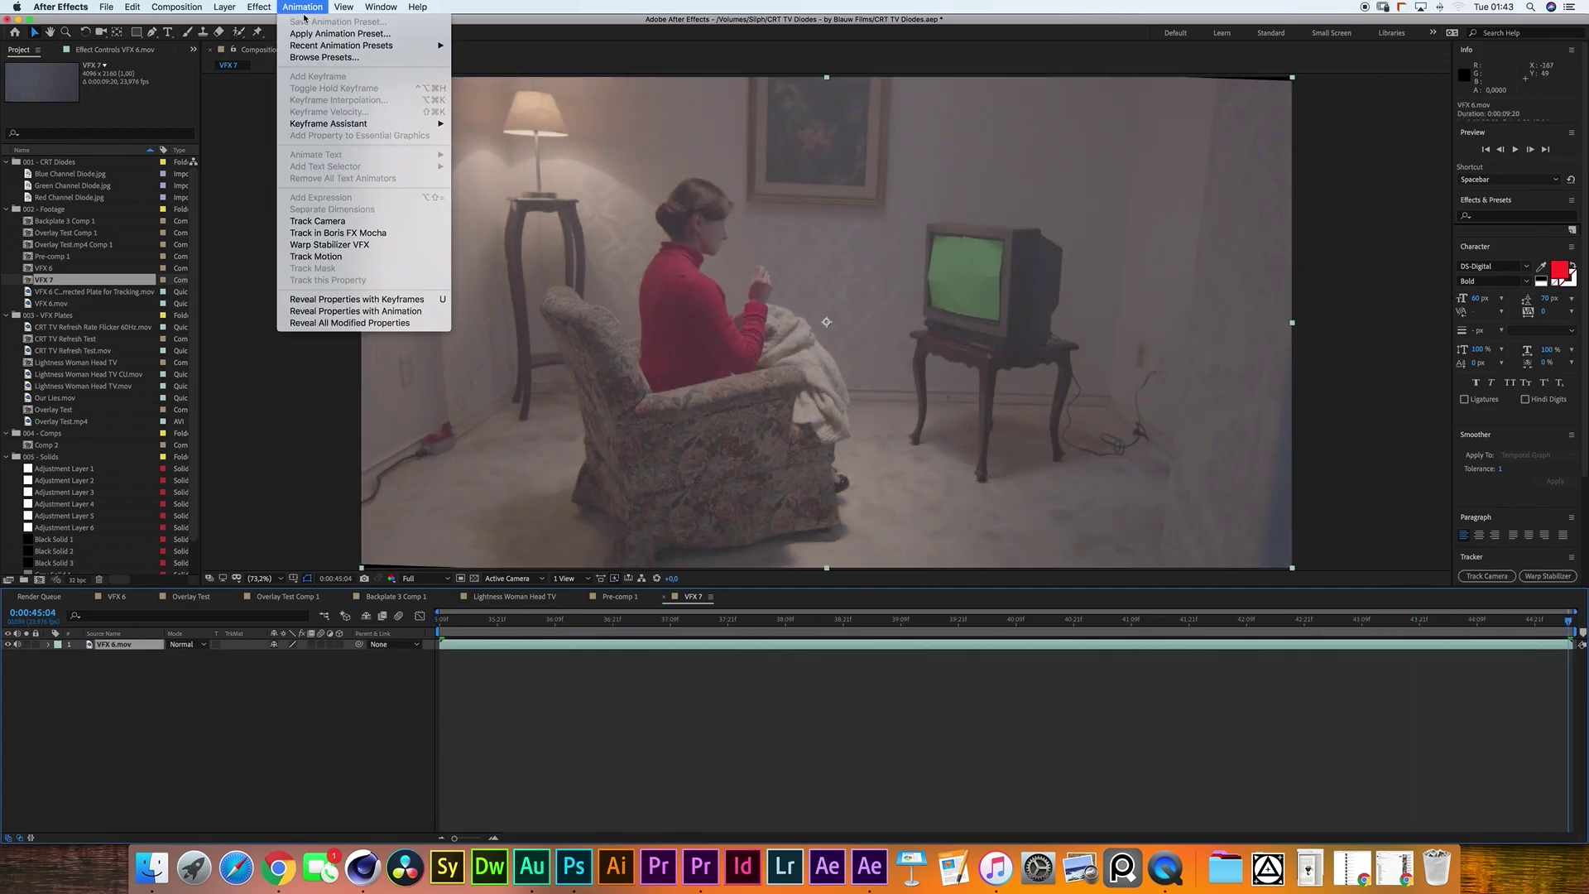
left_click(365, 233)
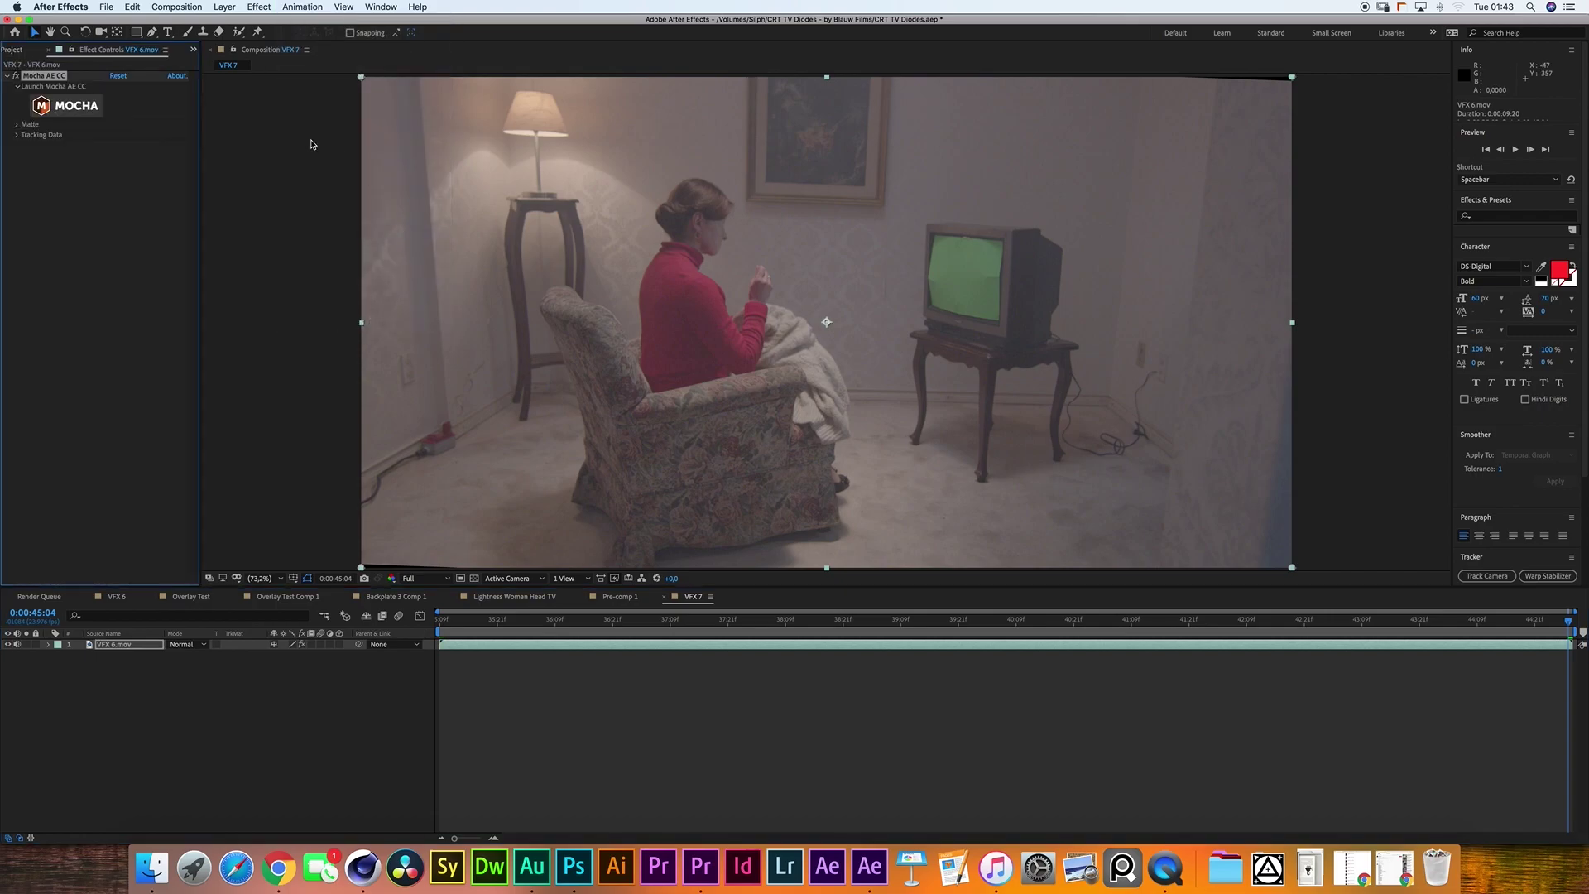
left_click(66, 105)
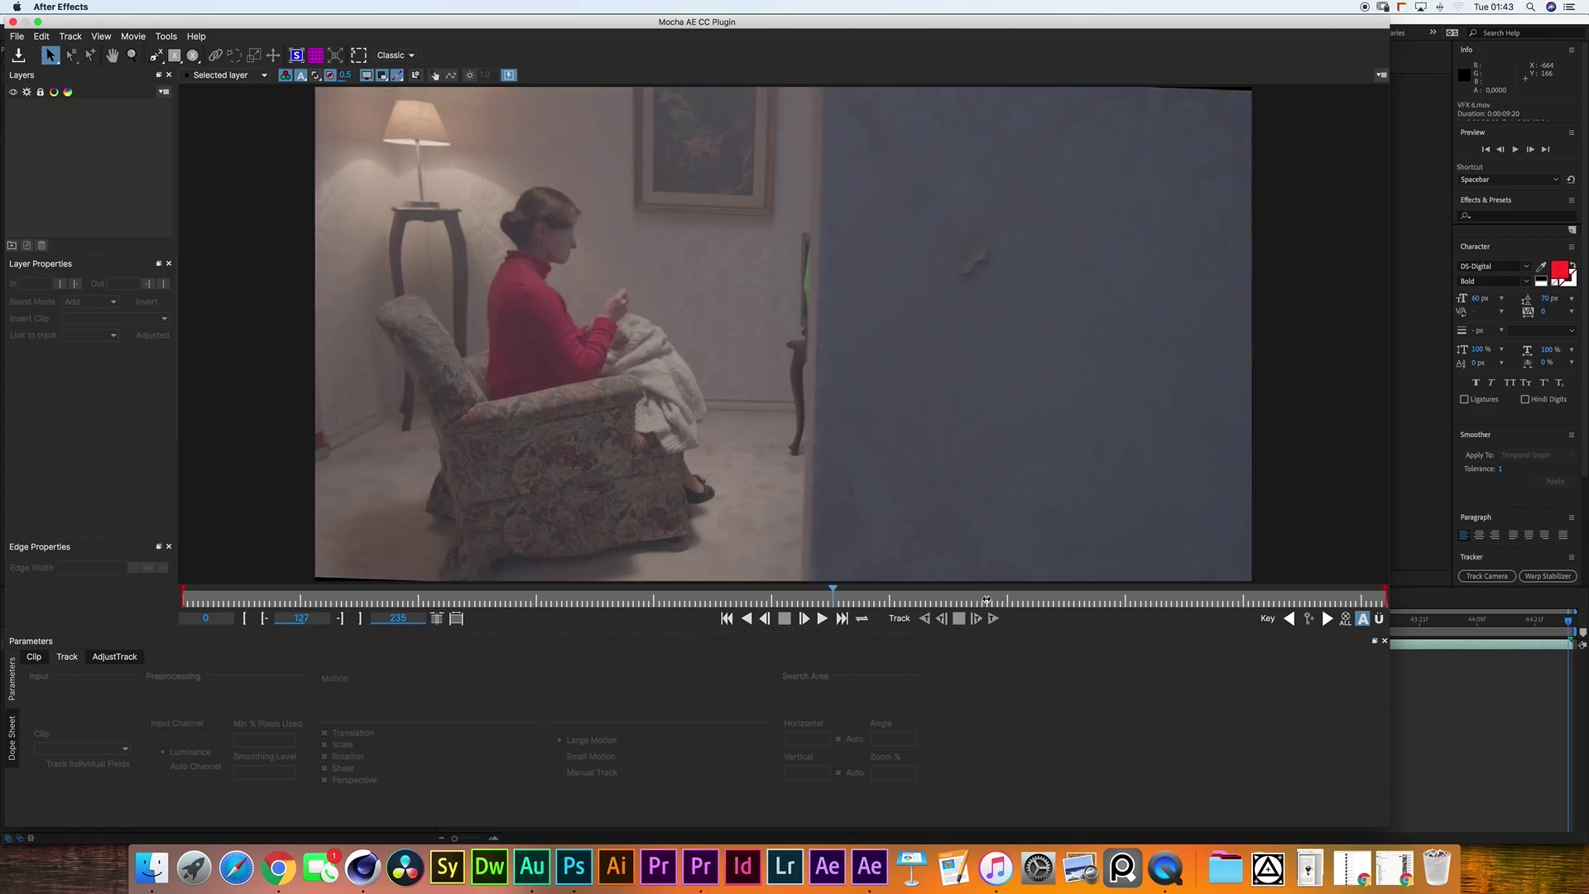
At frame 155, draw a closed X-spline around the foreground wall, extending past the frame's edges.
key("Left")
key("super+l")
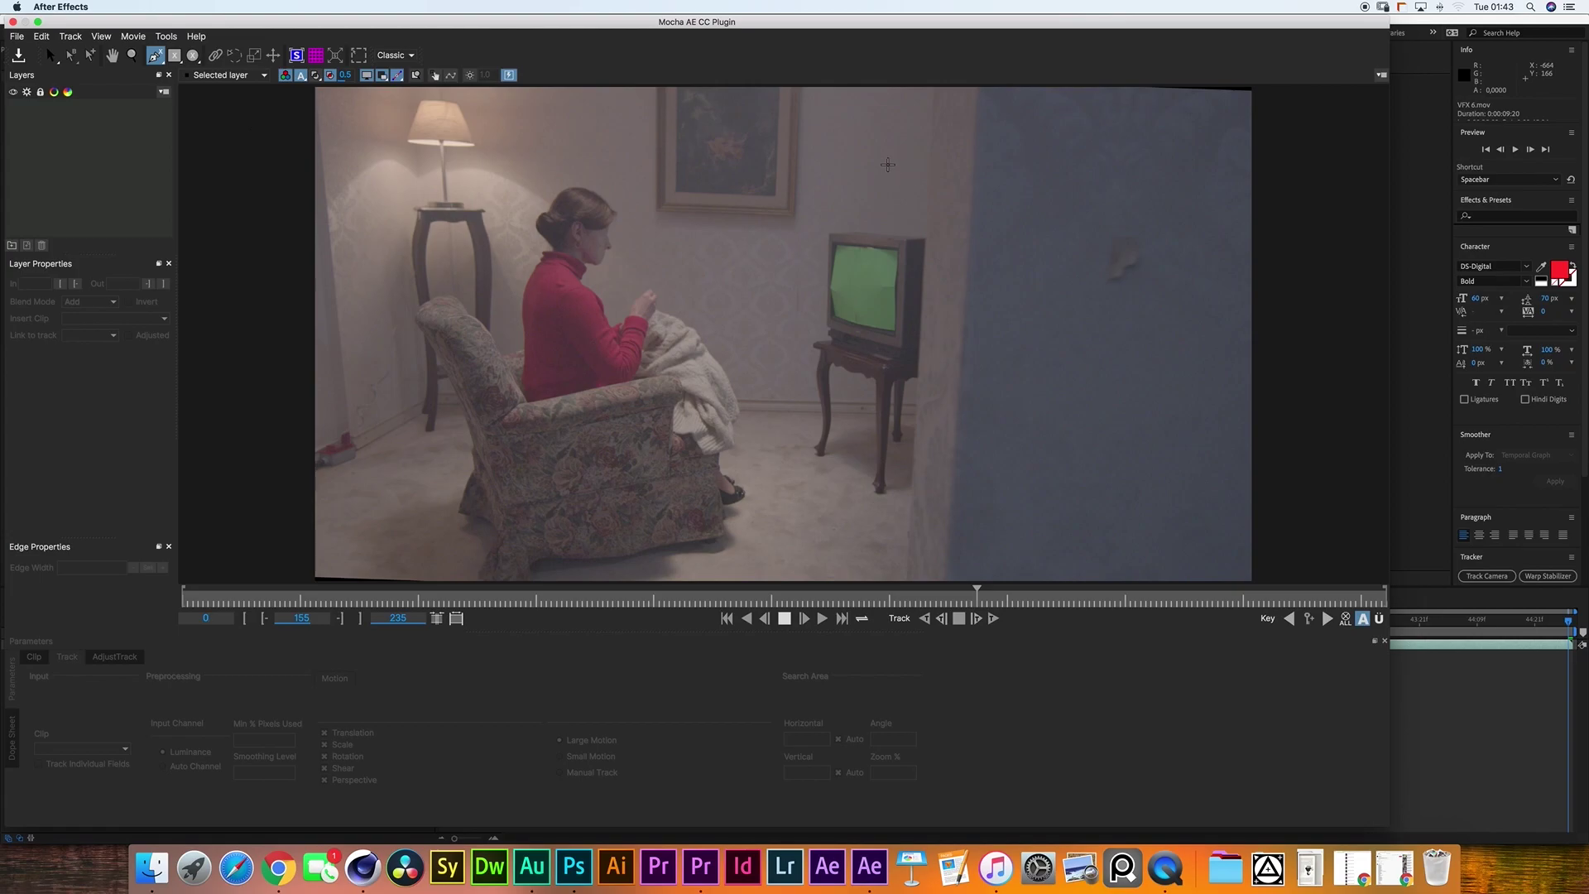
left_click(935, 84)
left_click(917, 437)
left_click(856, 397)
right_click(1329, 237)
key("z")
left_click_drag(1330, 238, 1139, 347)
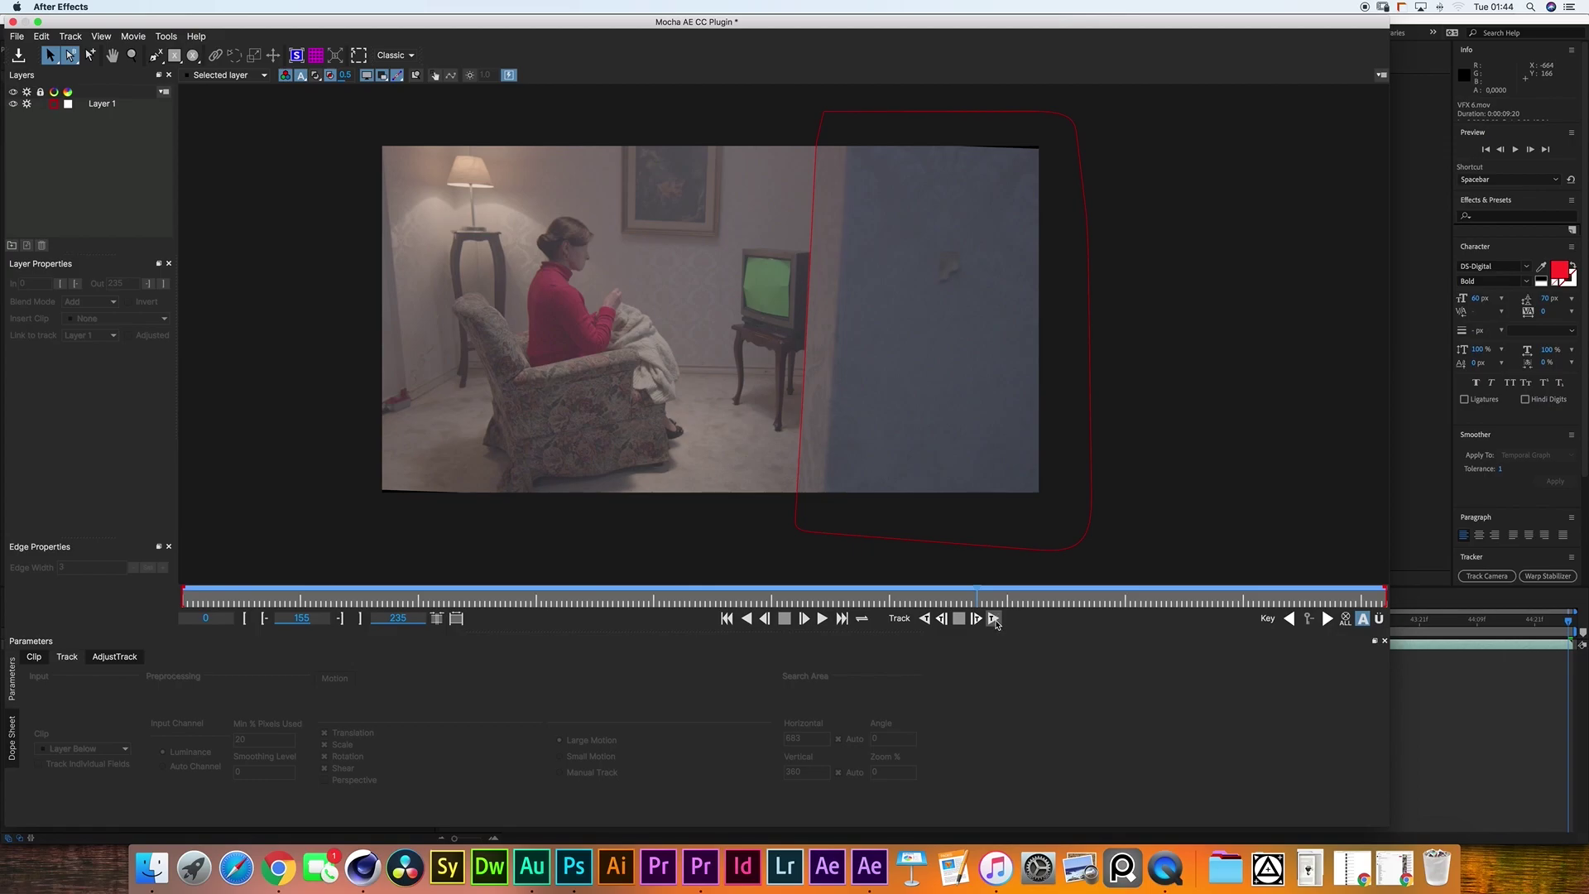
Track the wall spline forward from frame 155 to 168, realigning its TV-side edge points with the wall at frame 165.
left_click(993, 619)
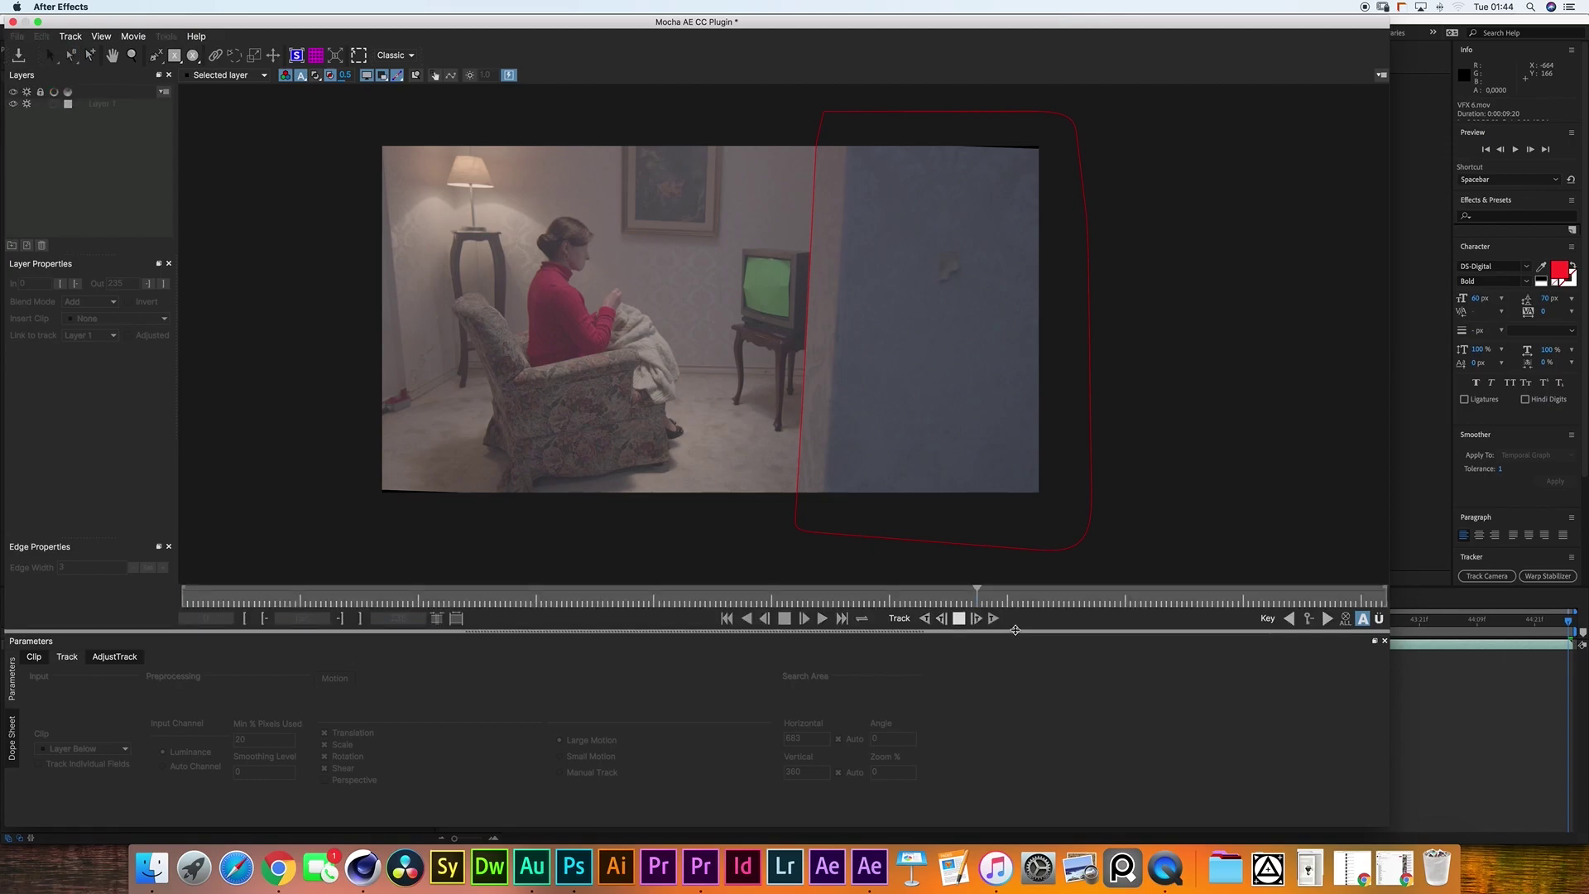
left_click(958, 618)
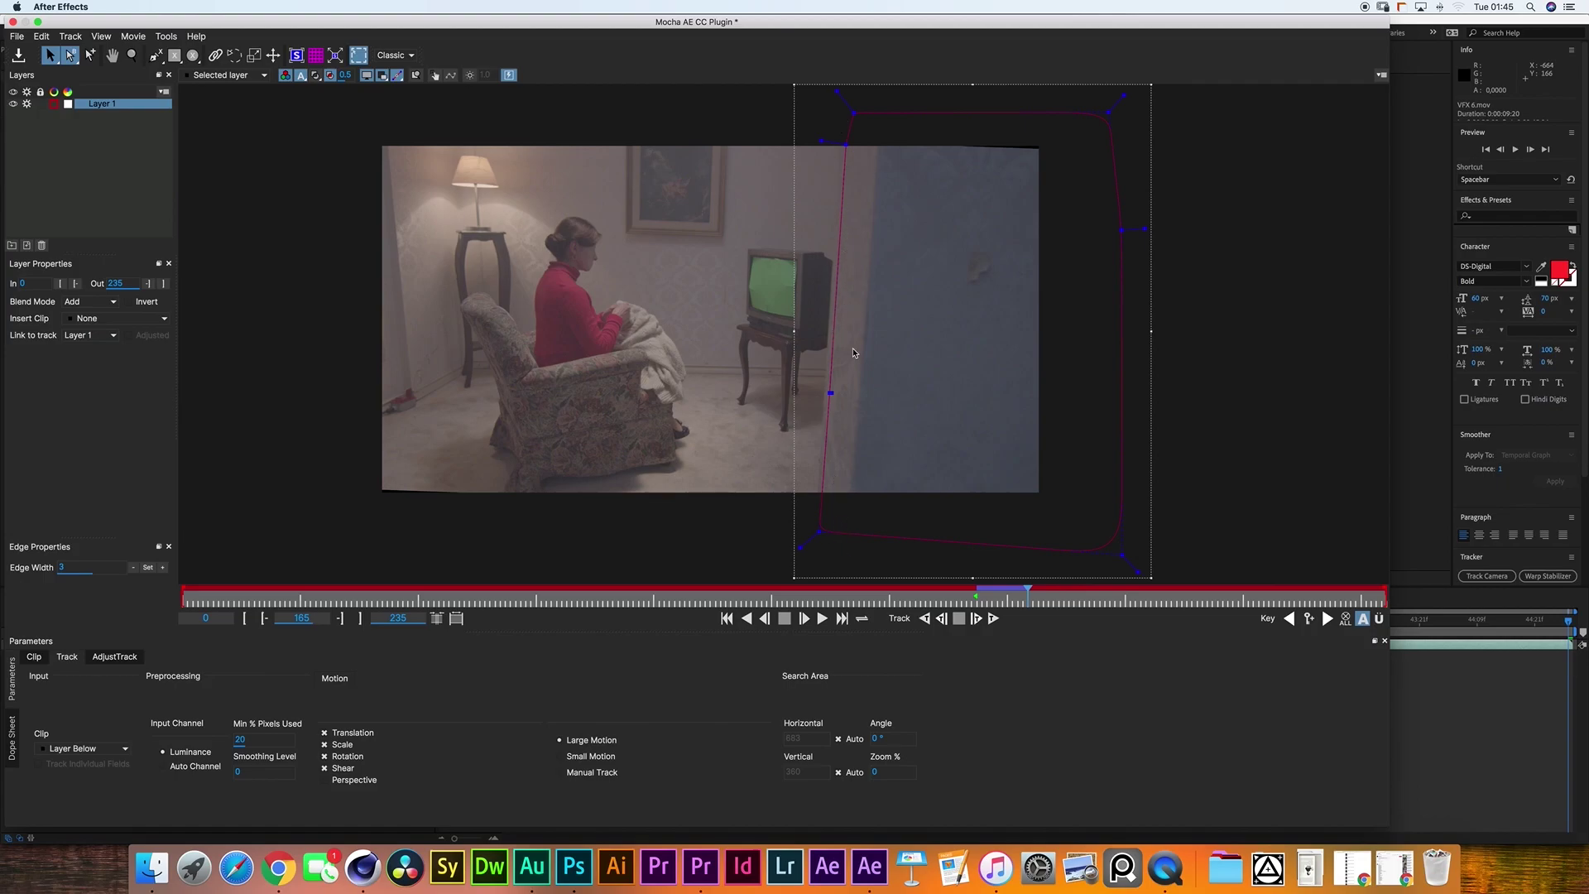
left_click_drag(861, 135, 811, 527)
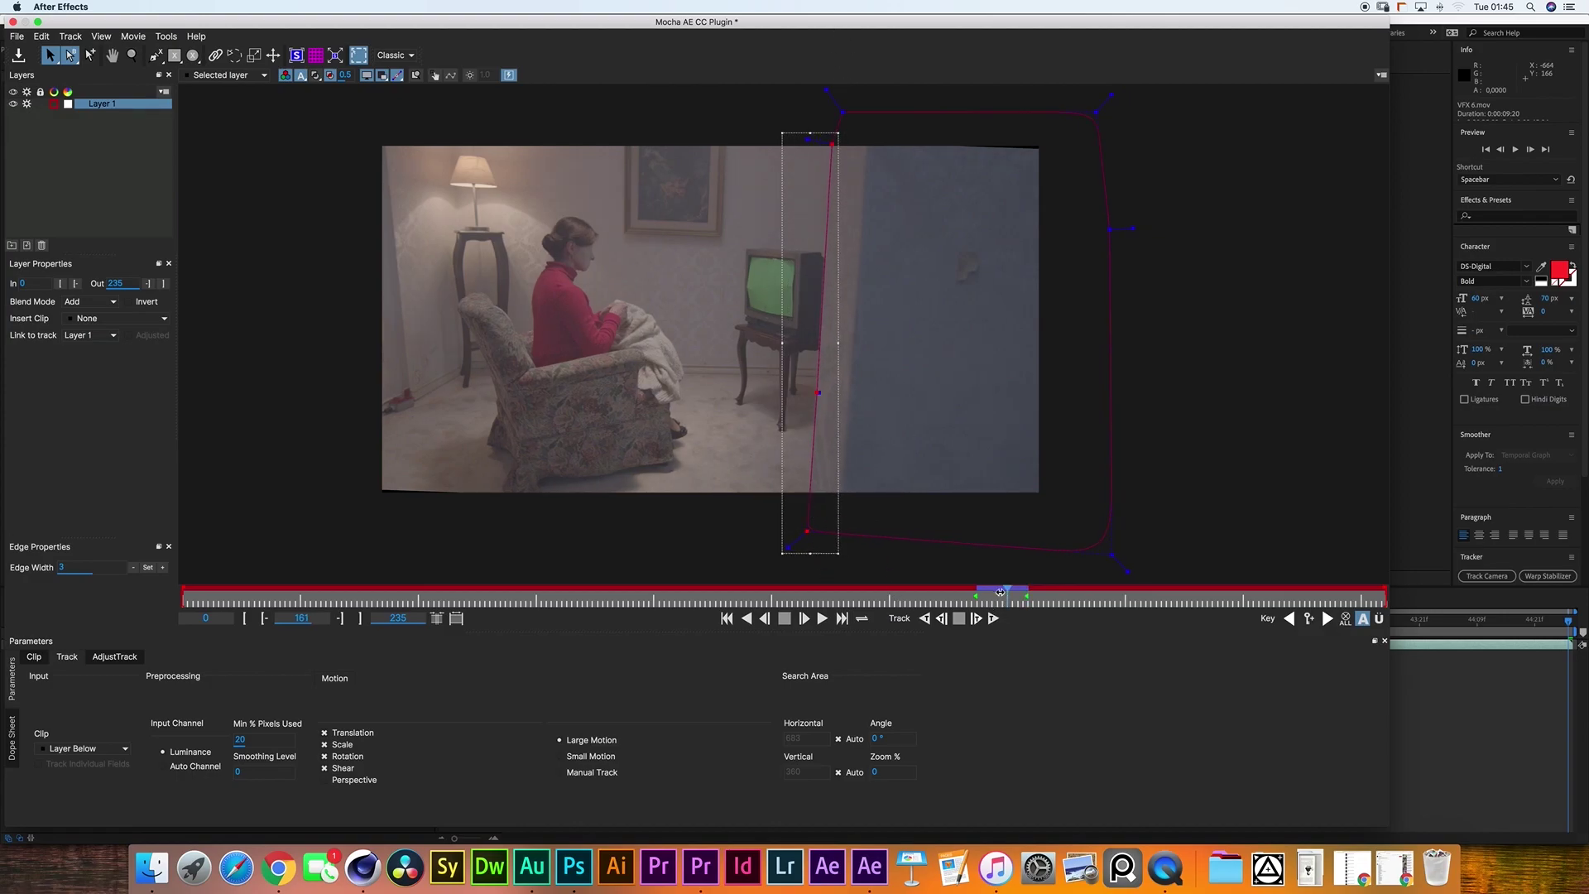
left_click(993, 618)
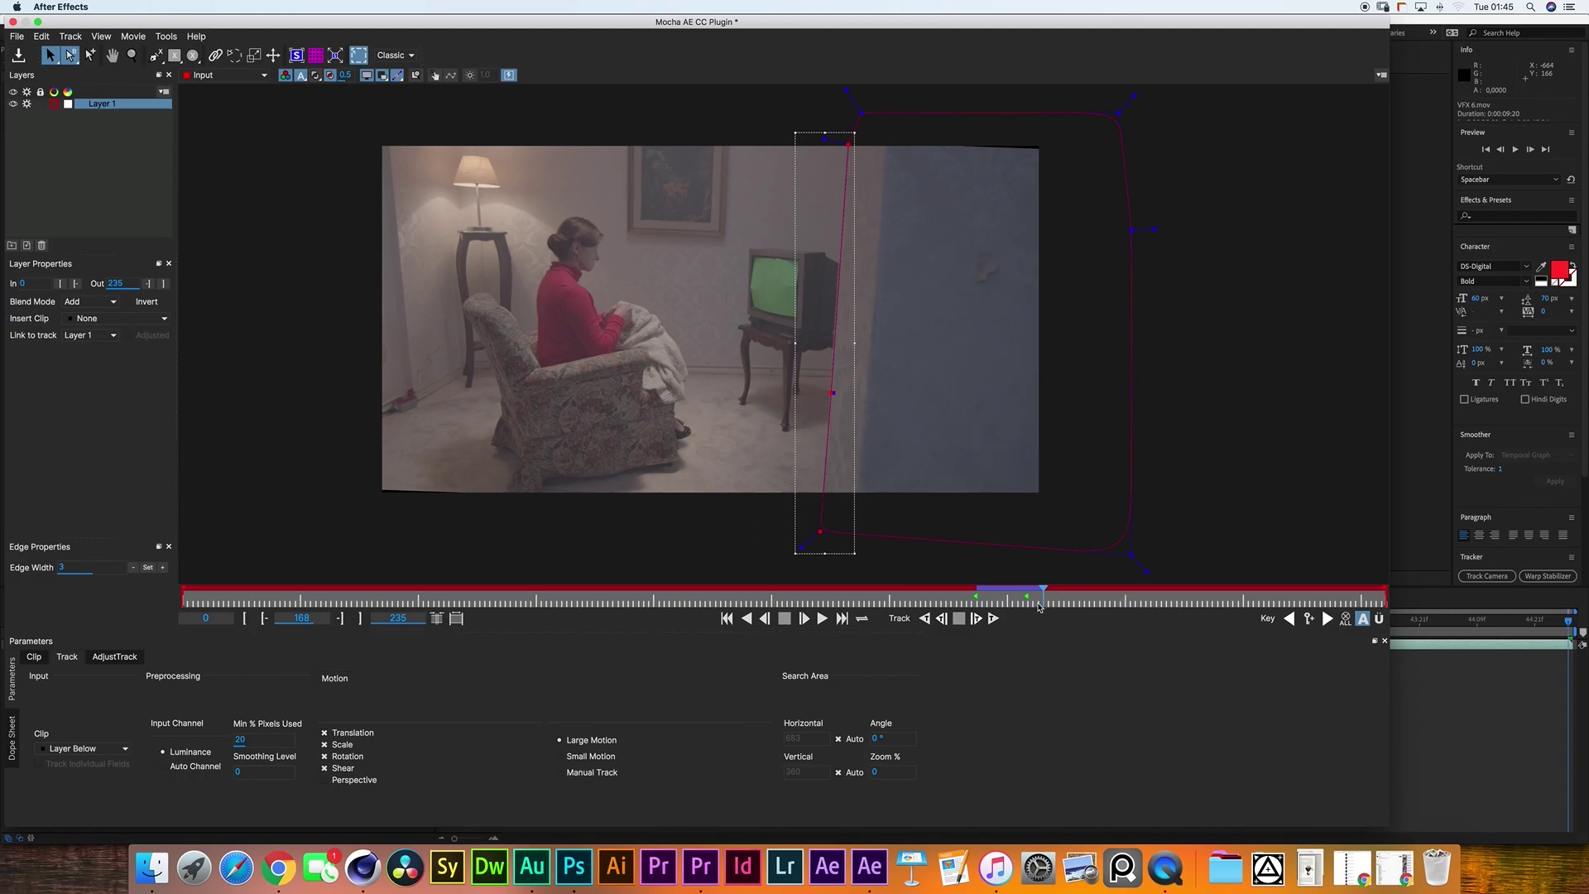
Track the wall spline backward from frame 156 and stop the track at frame 141.
left_click(979, 598)
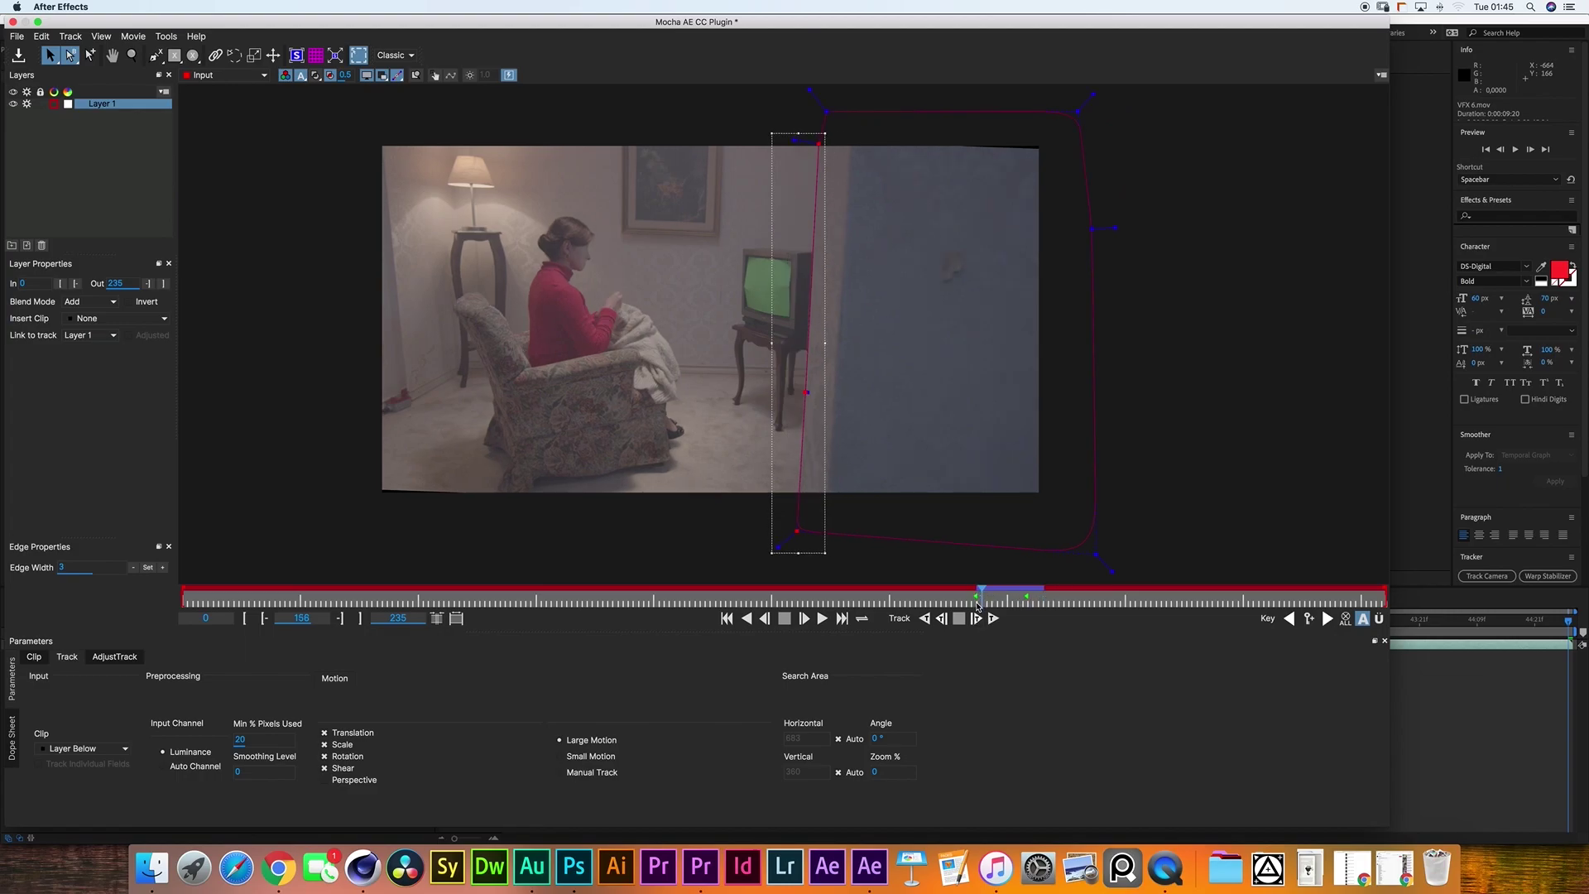
left_click(925, 619)
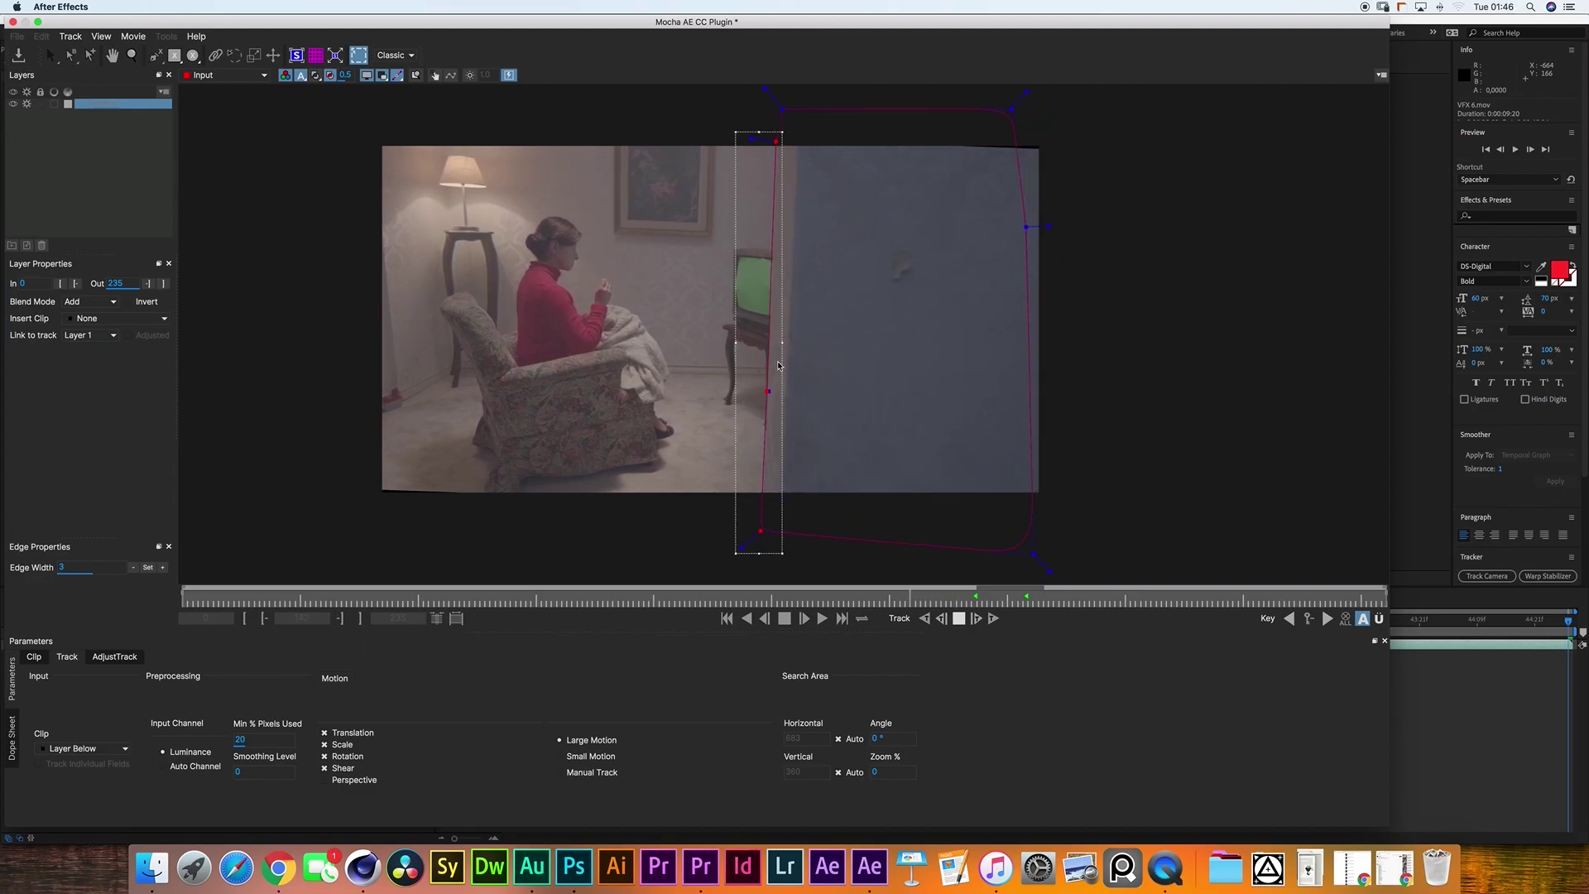
left_click(958, 619)
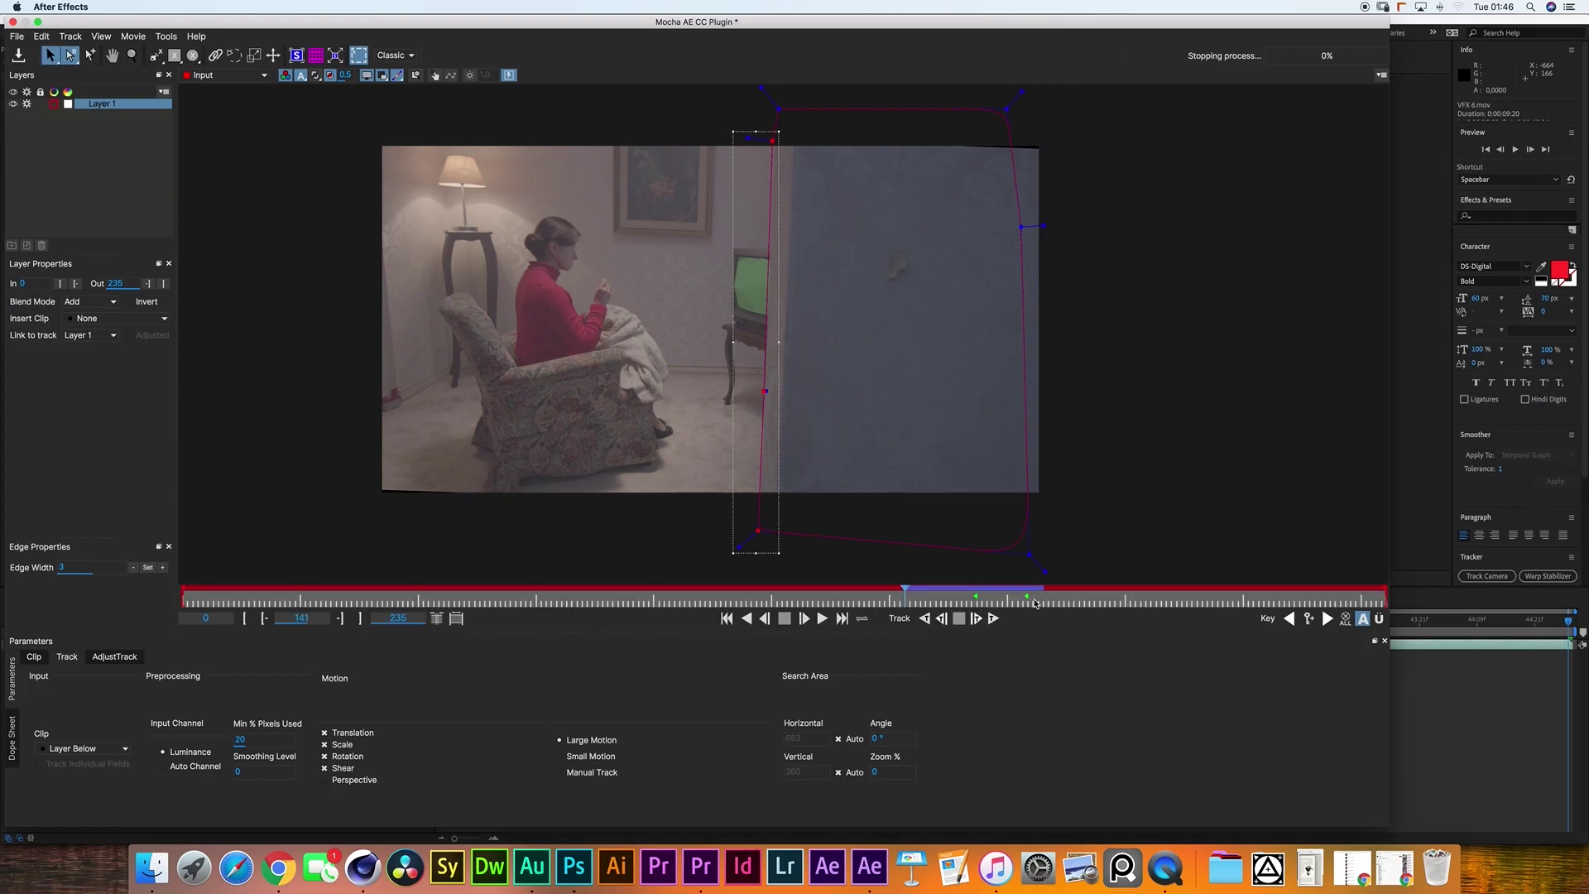
Return to frame 168 at the end of the tracked range and reselect Layer 1.
left_click(1034, 598)
left_click_drag(1037, 597, 1043, 598)
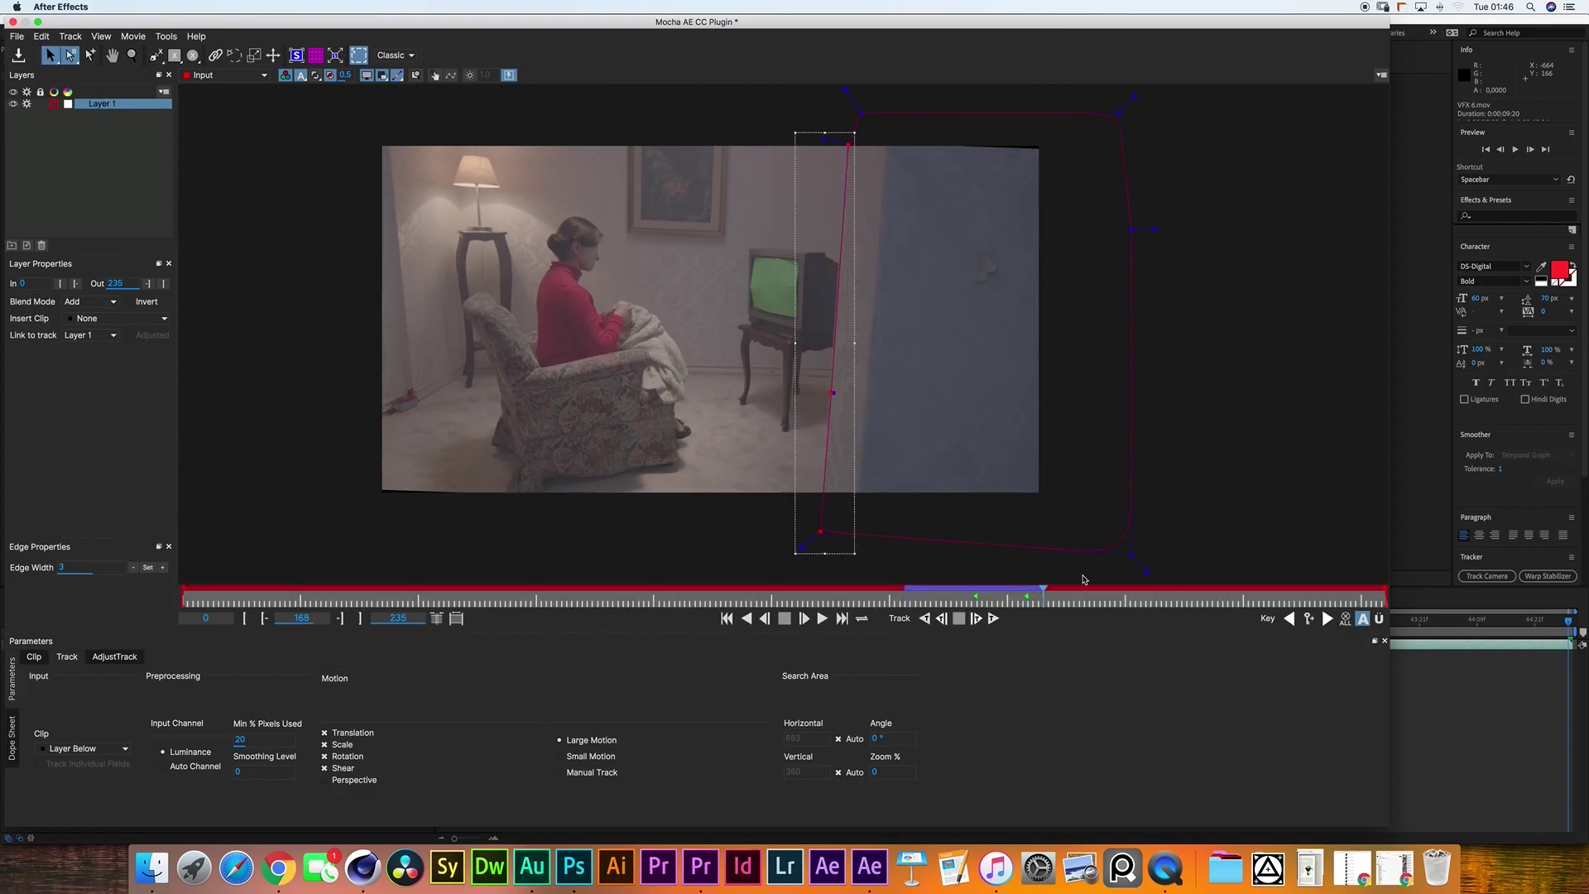
left_click(643, 549)
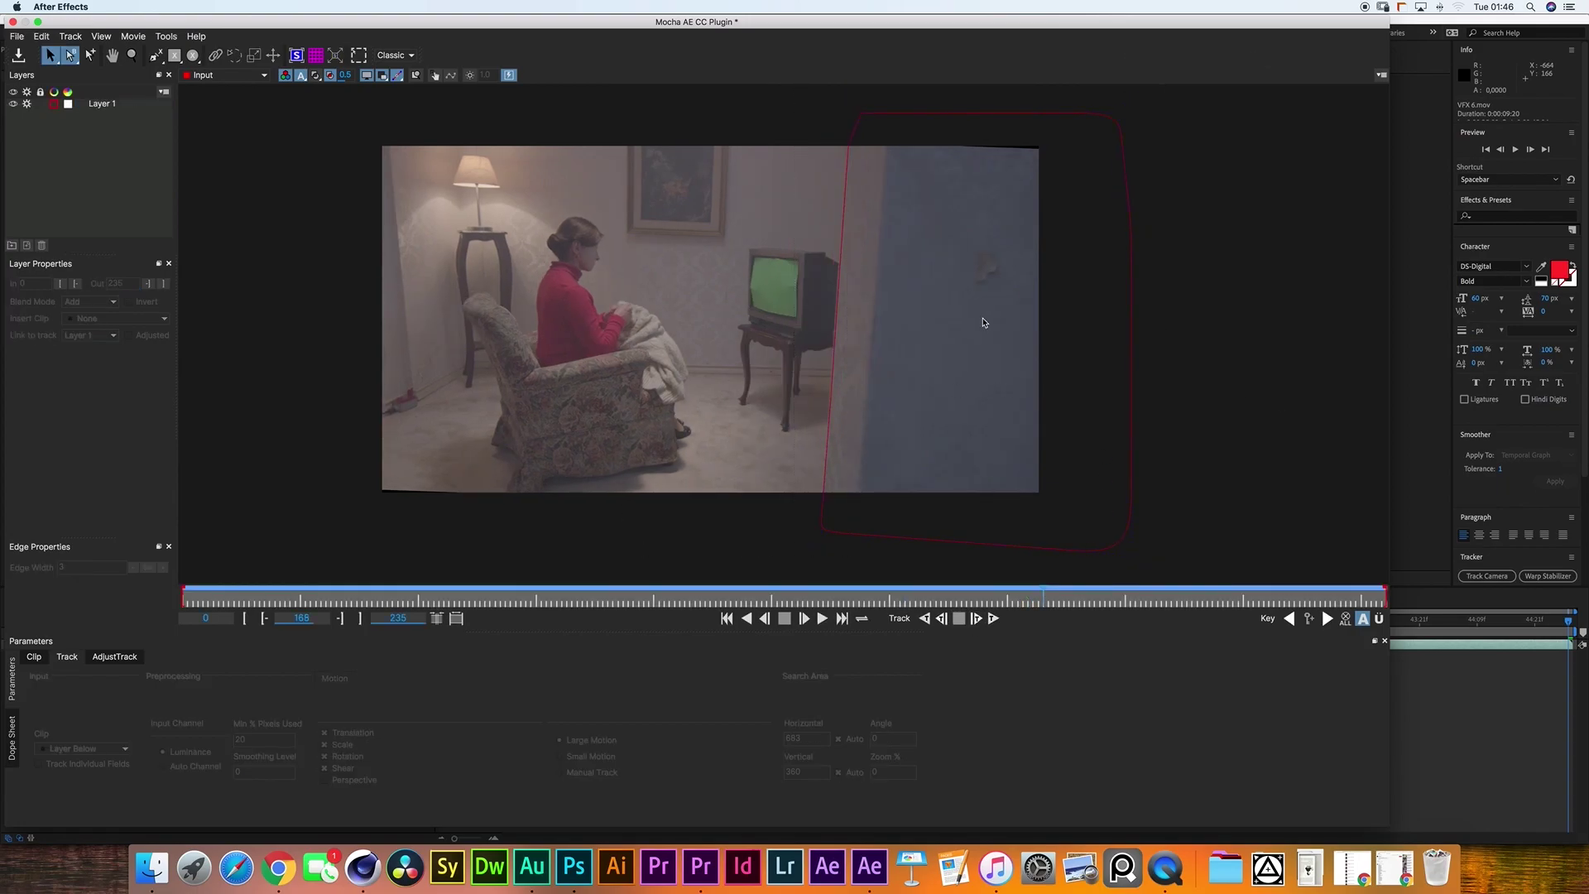
left_click(111, 105)
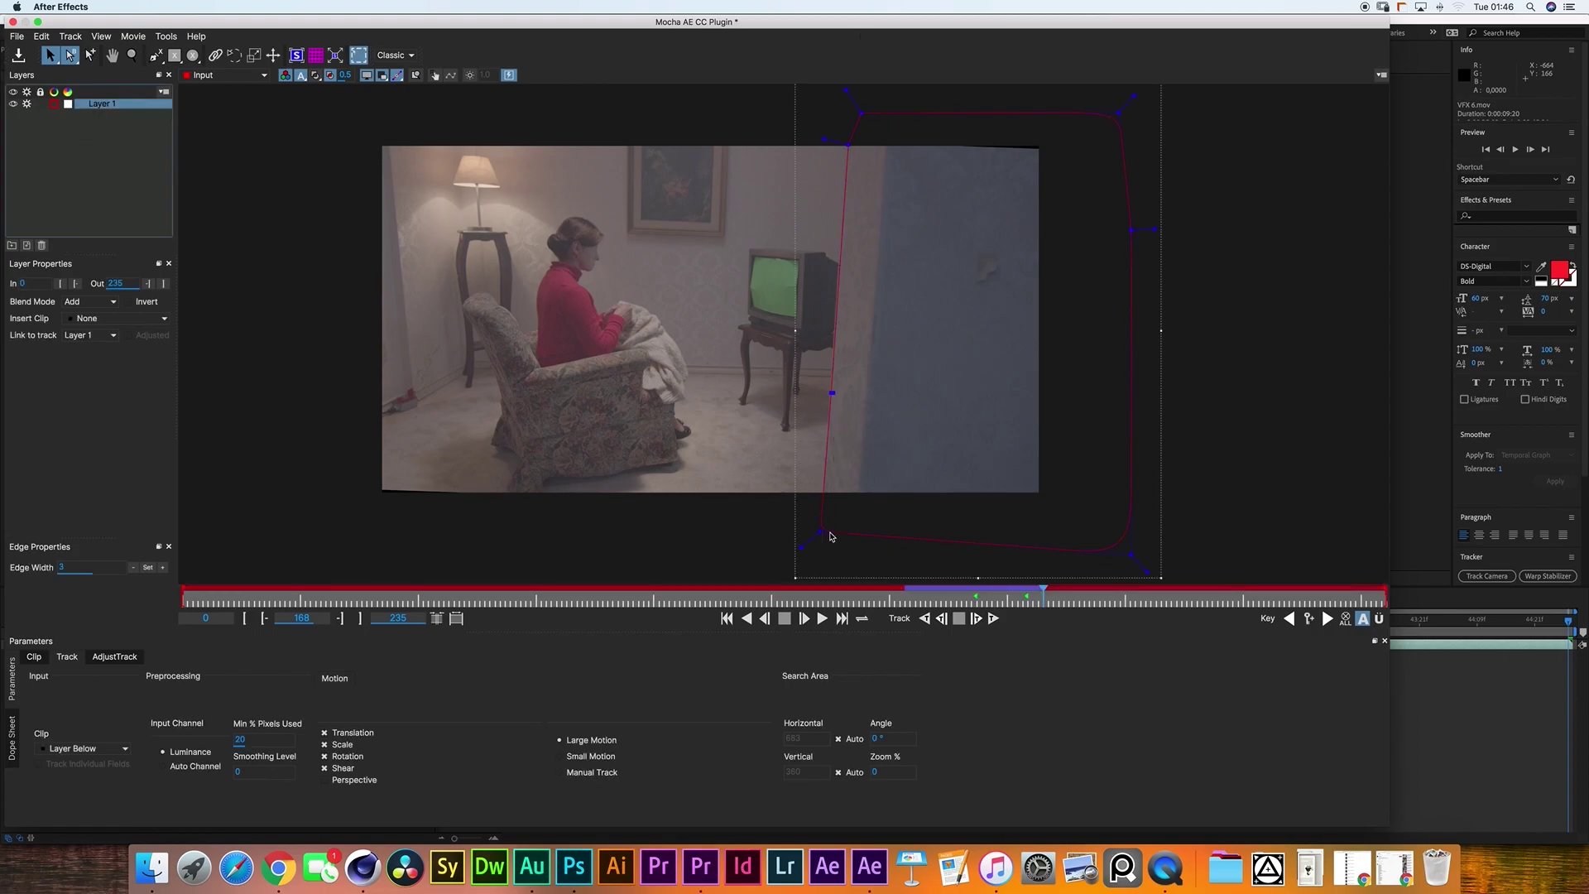
Close the Mocha session and discard its unsaved changes.
left_click(344, 229)
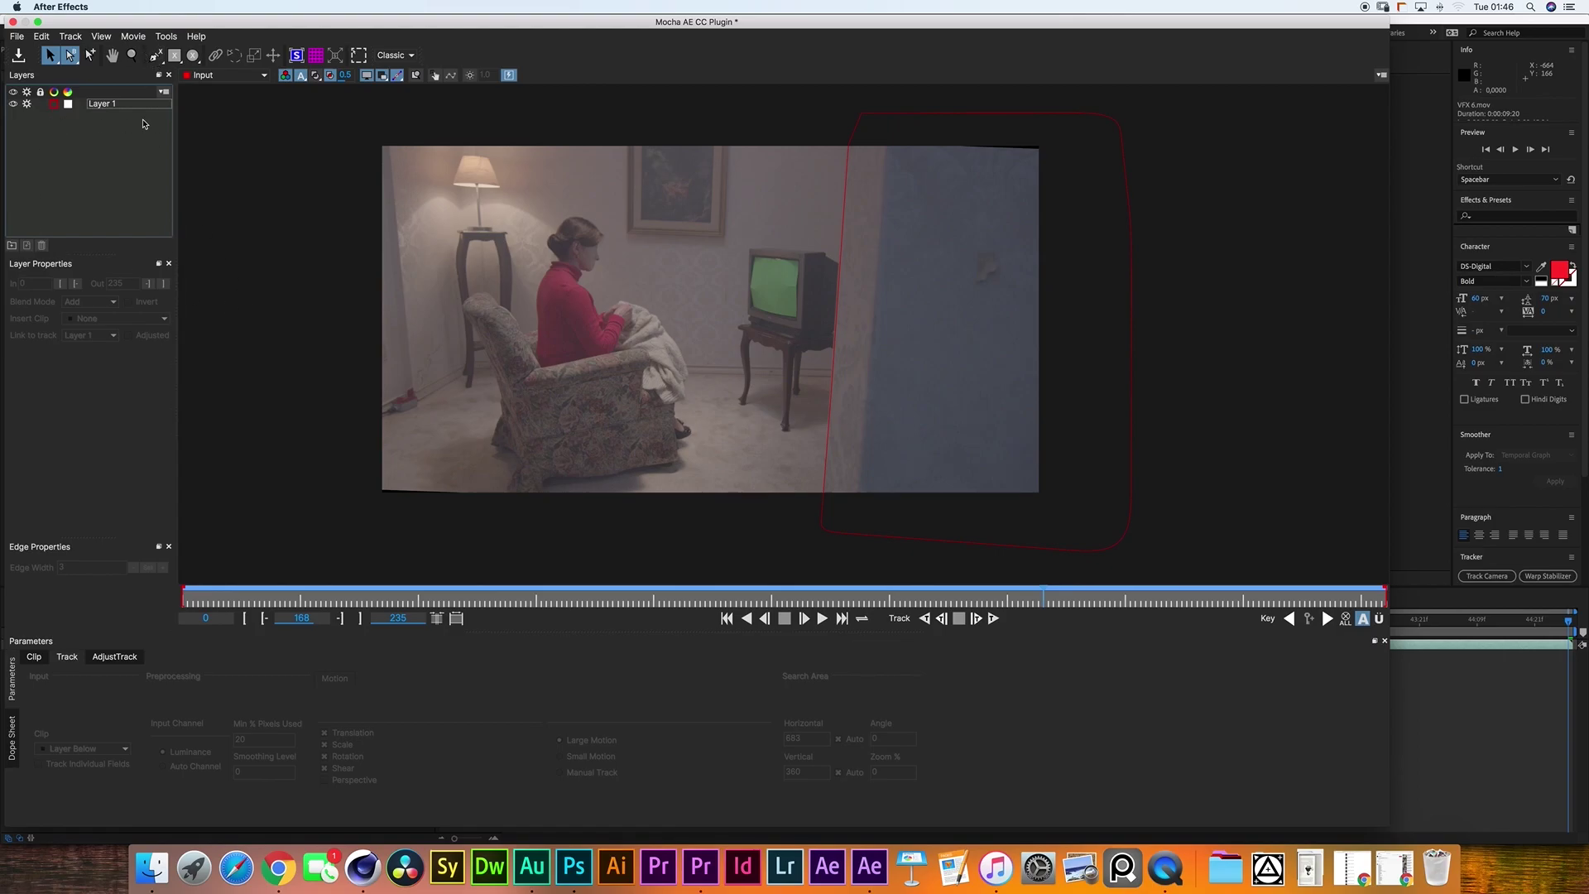
key("ctrl+l")
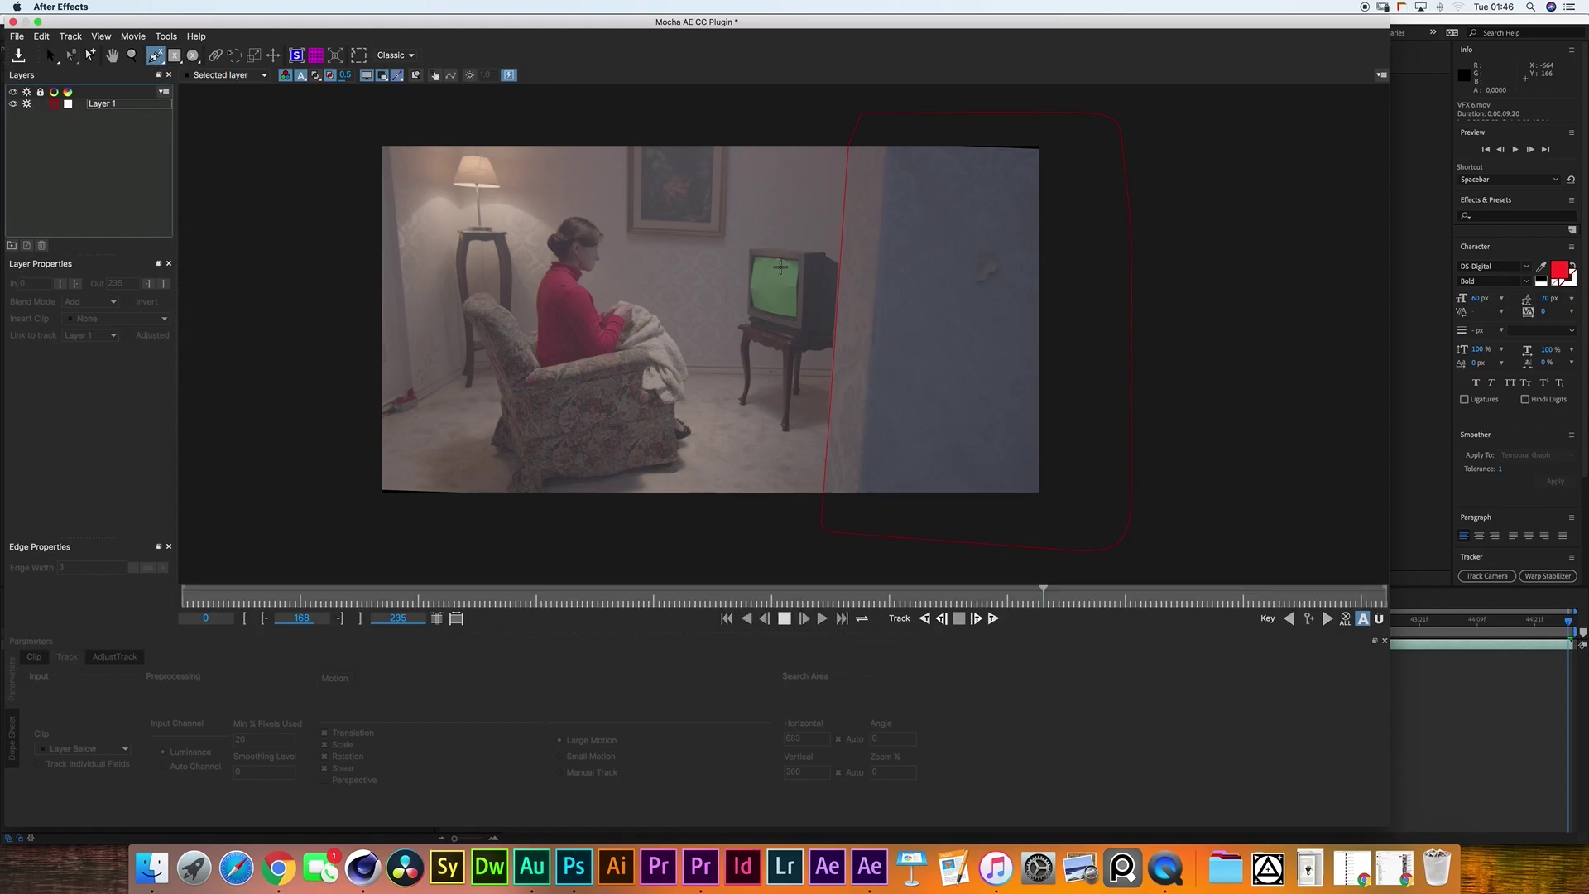
scroll(780, 266, "up", 5)
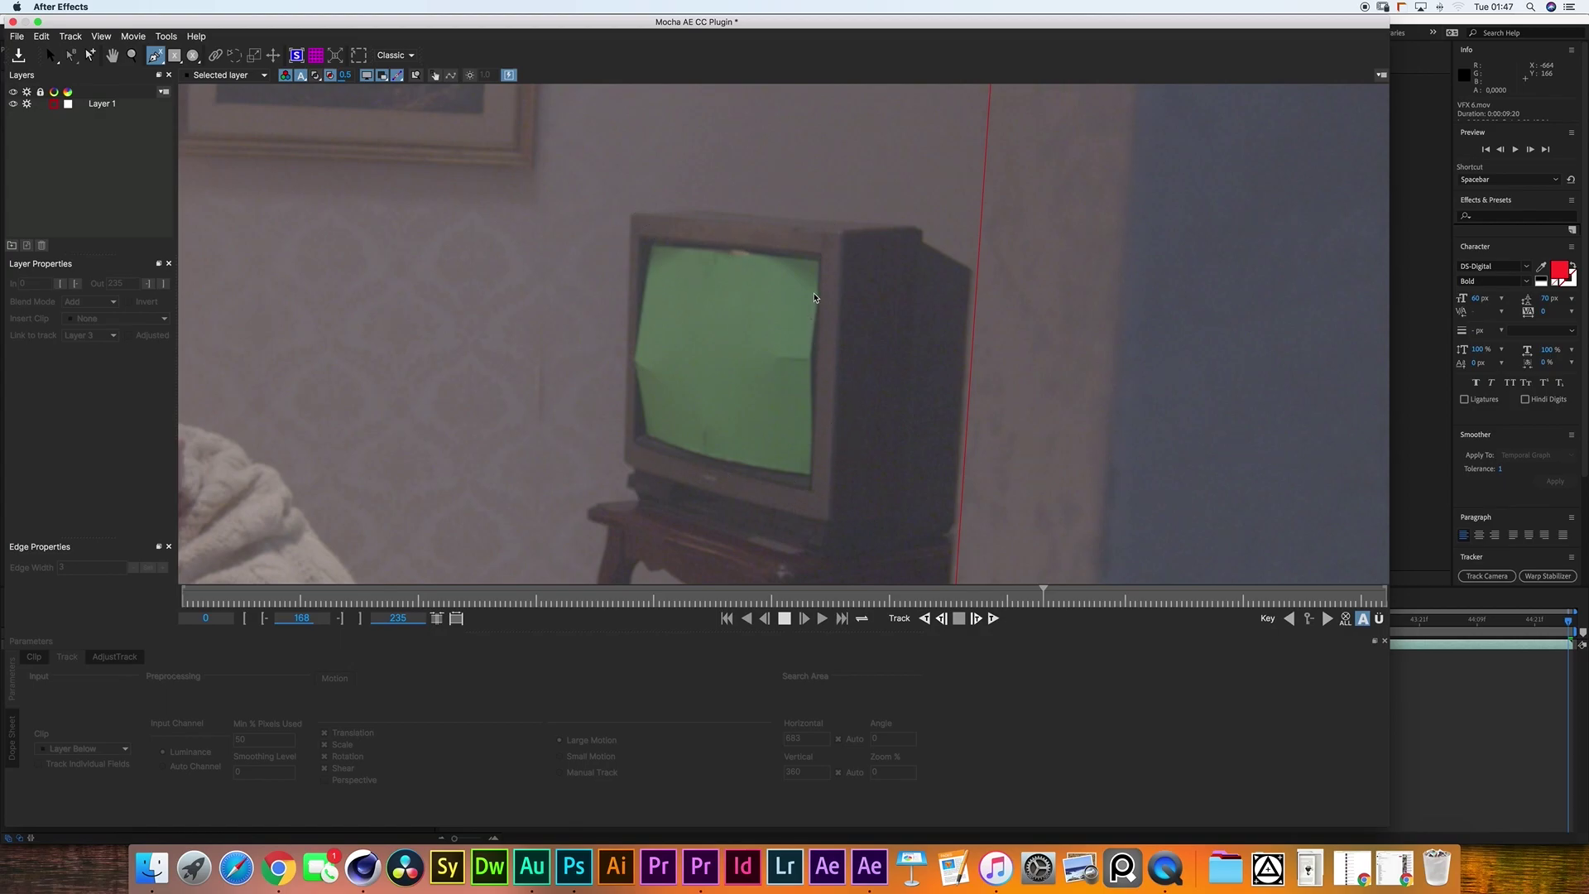
left_click(12, 22)
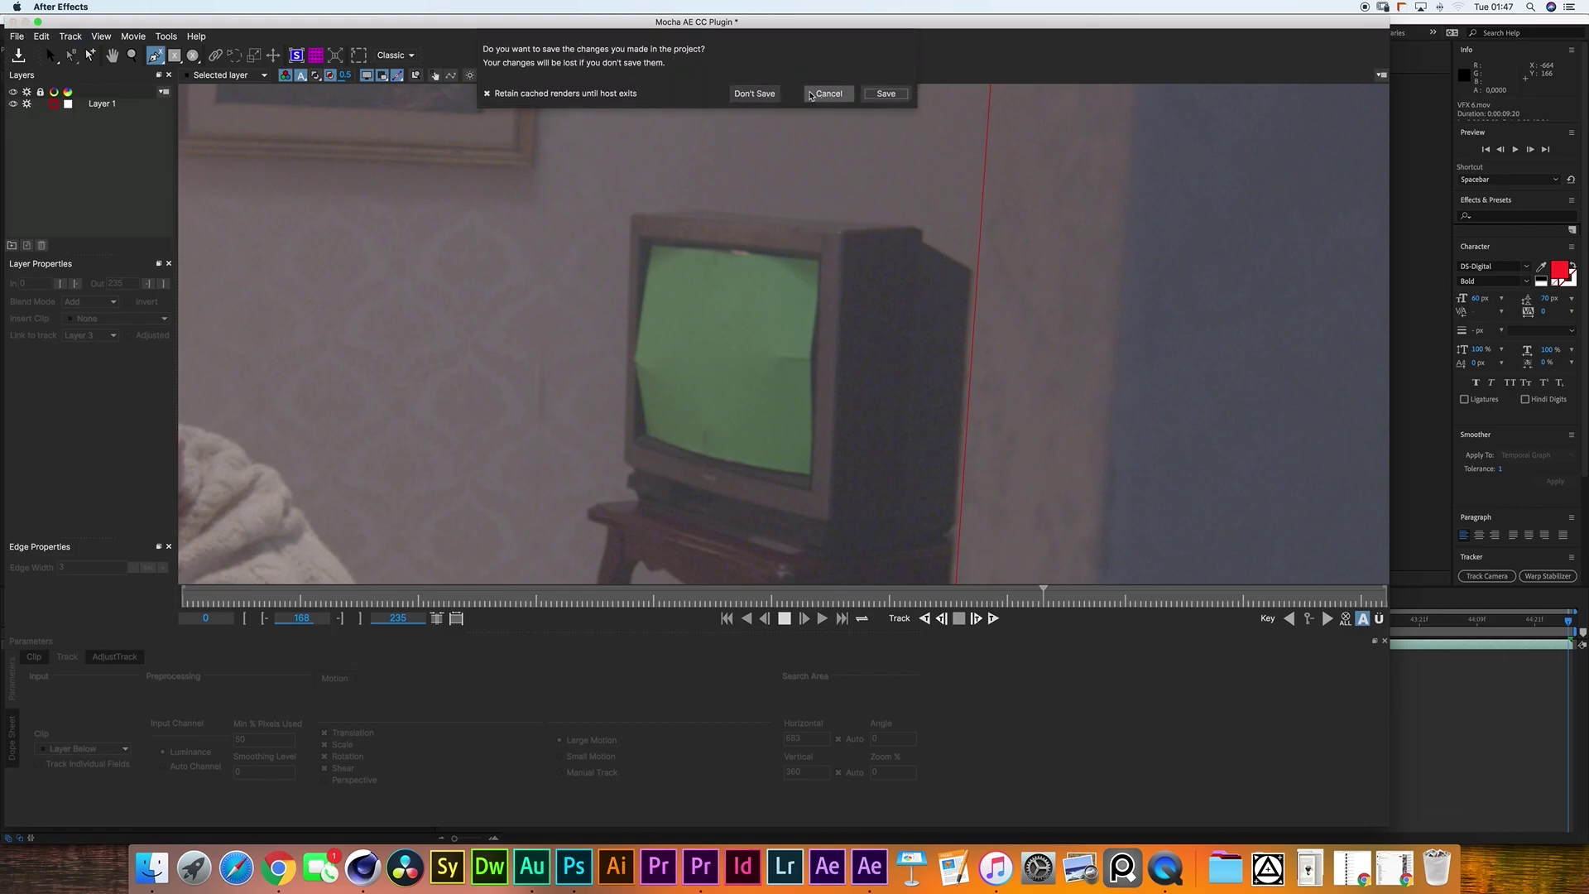
left_click(754, 94)
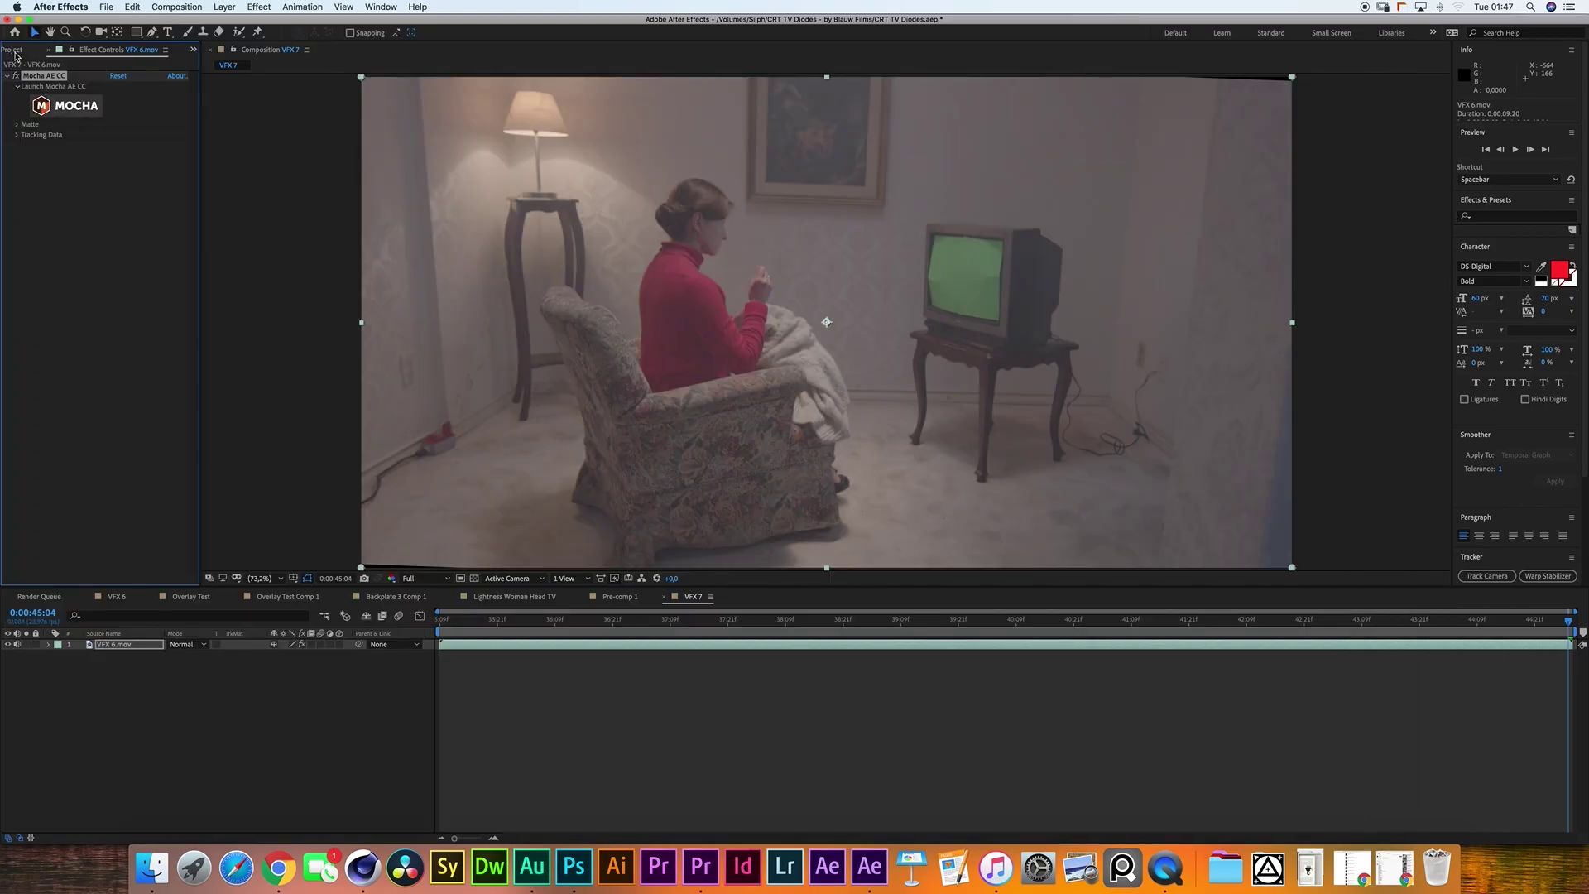
Add an Exposure effect to VFX 6.mov with Gamma Correction 0.23 and Exposure 2.08 to boost contrast for tracking.
left_click(259, 6)
left_click(54, 218)
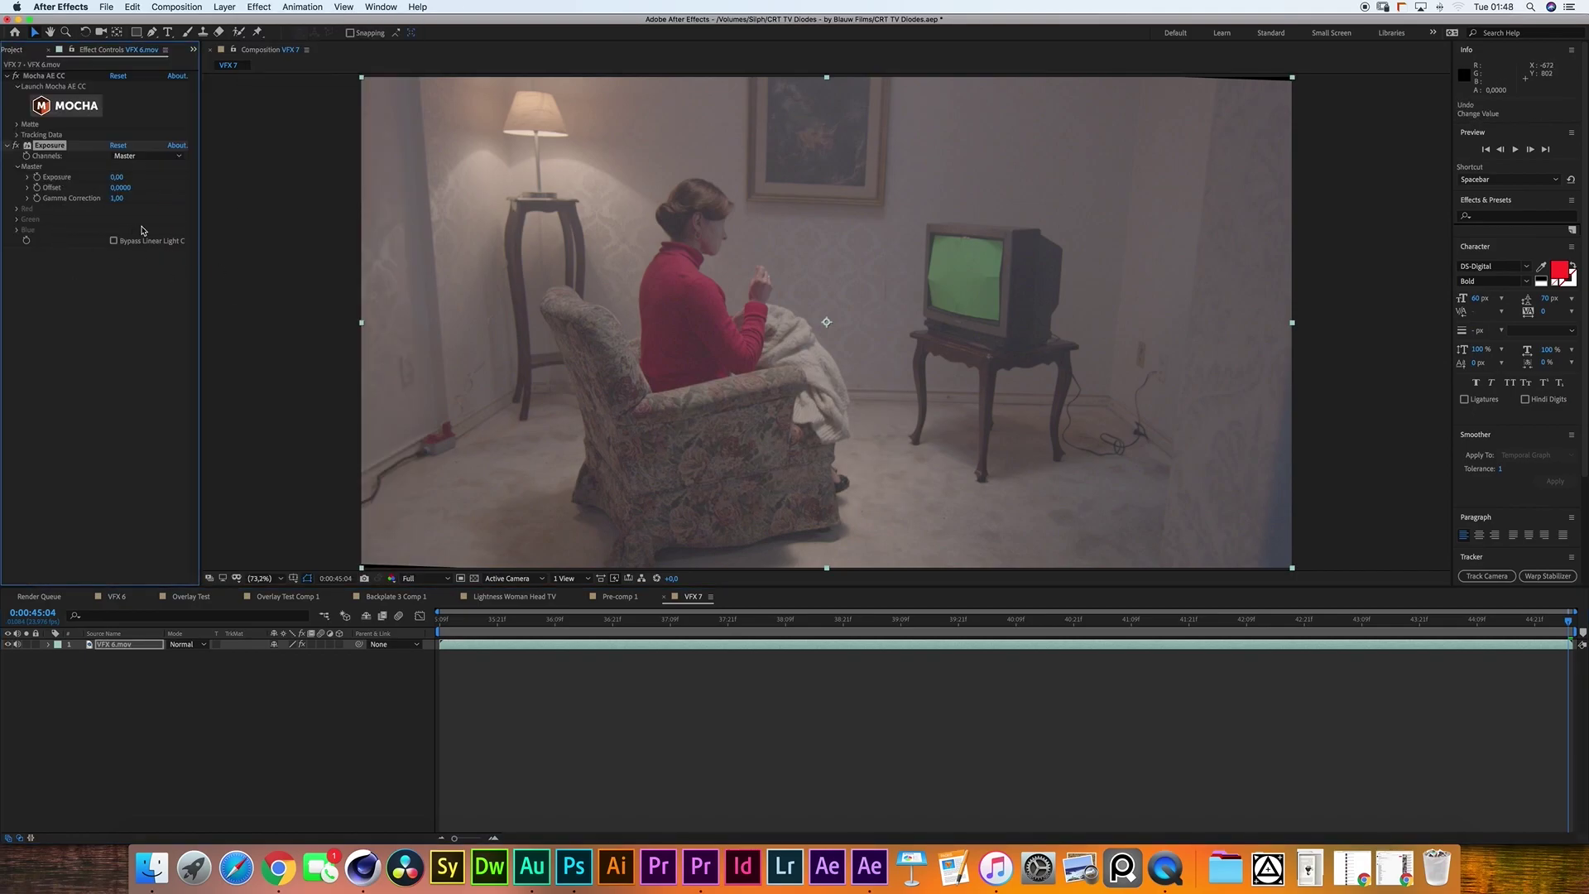
left_click_drag(117, 198, 69, 197)
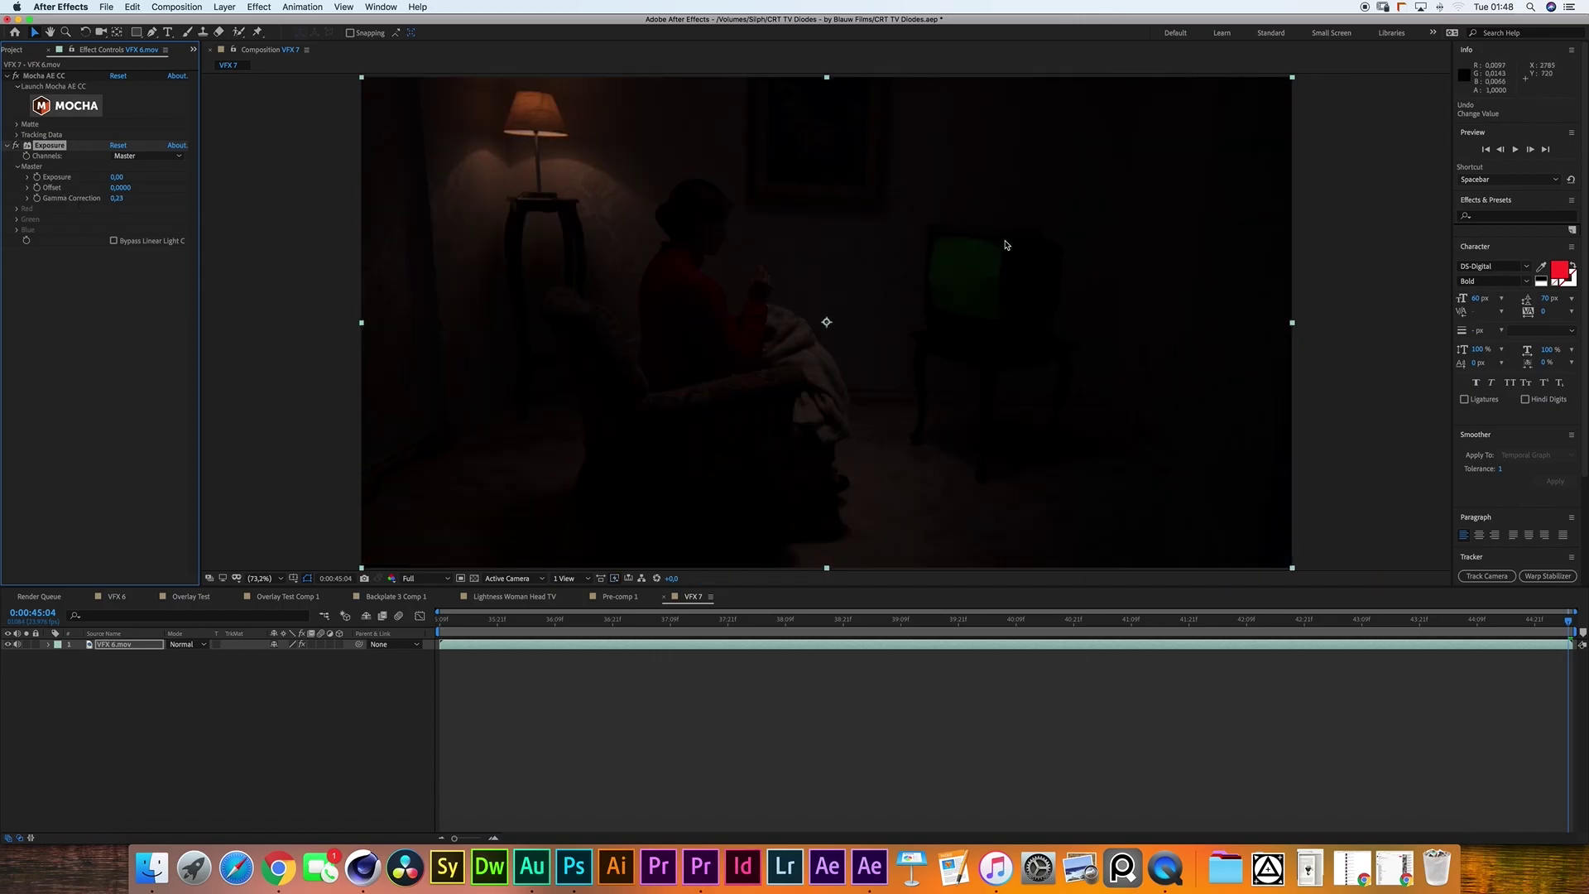
left_click_drag(116, 177, 248, 177)
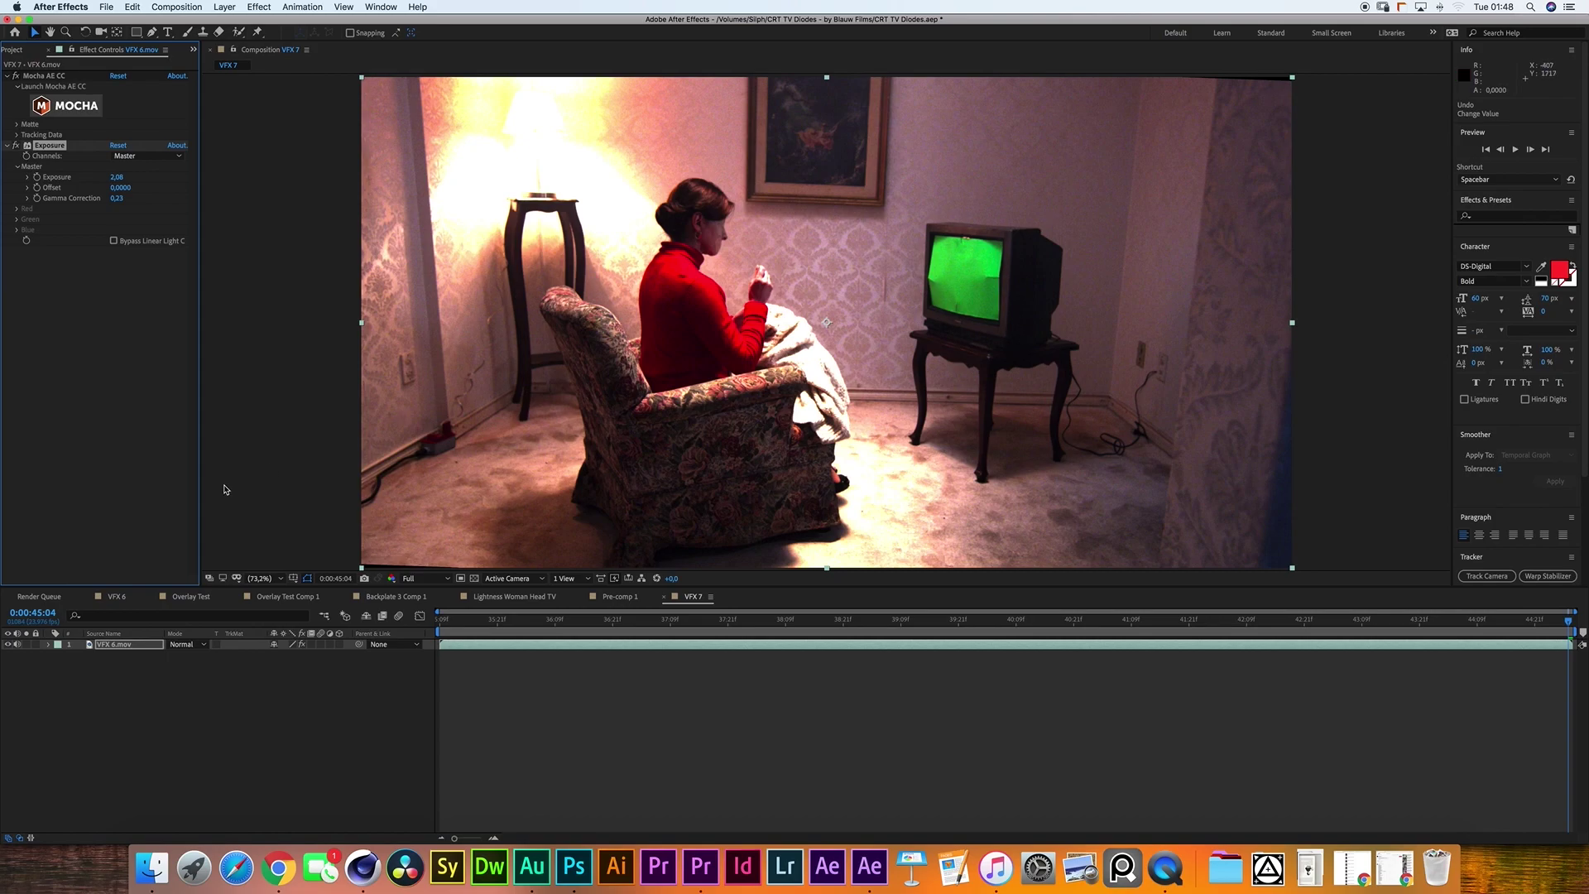
Add the VFX 6 Color Corrected Plate for Tracking footage above VFX 6.mov in the VFX 7 composition.
key("super+0")
left_click_drag(99, 291, 117, 647)
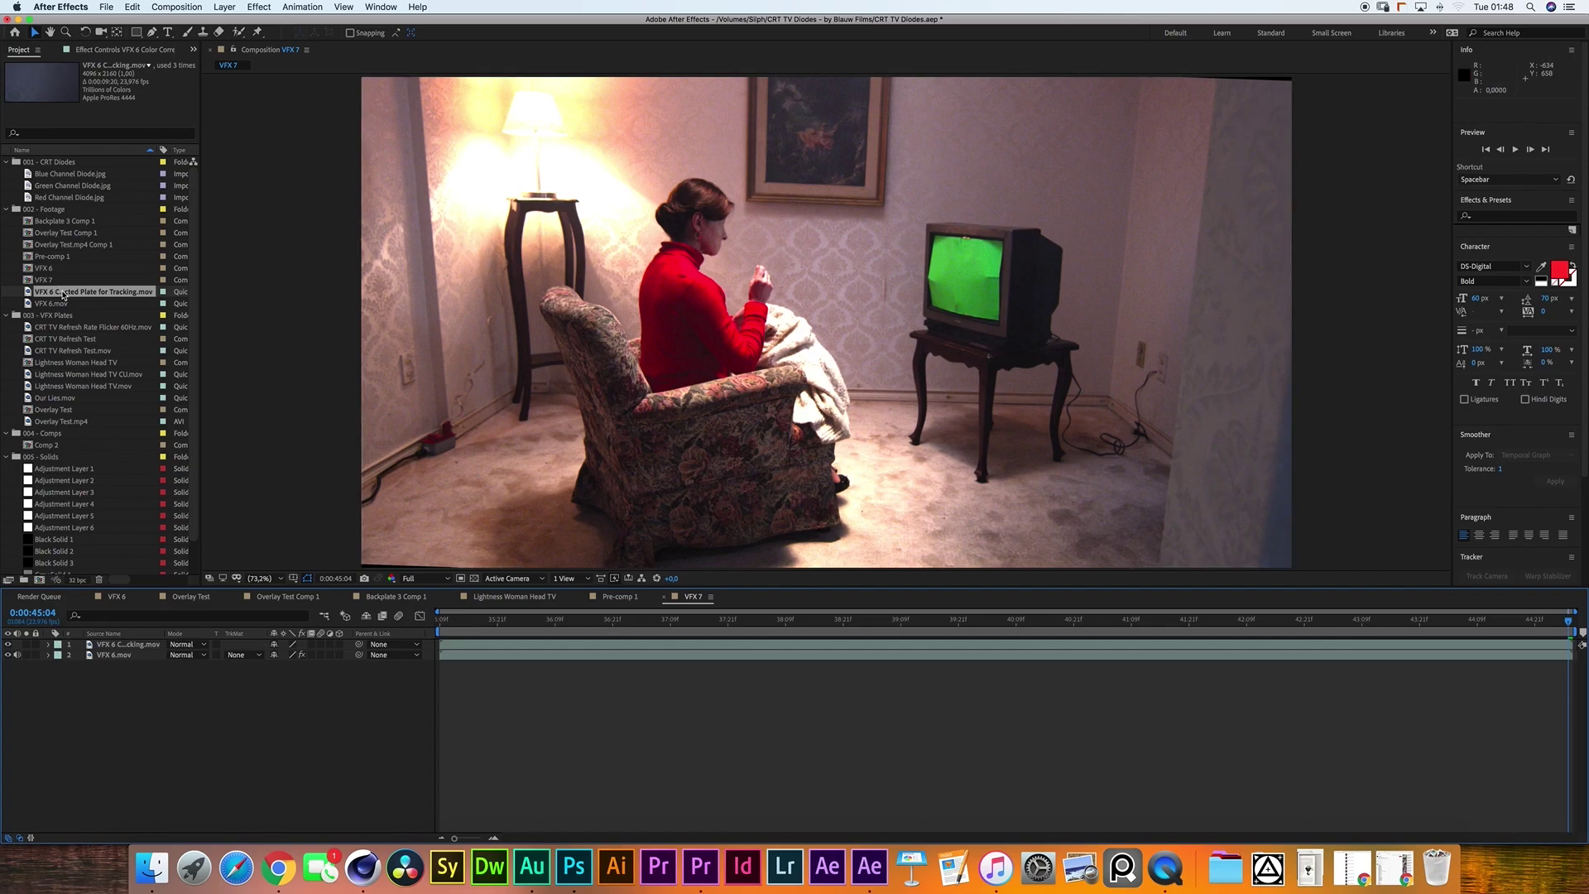
In the Mocha project of the VFX 6 composition, go to frame 208, stop processing the wall layer and hide Layer 2.
left_click(117, 597)
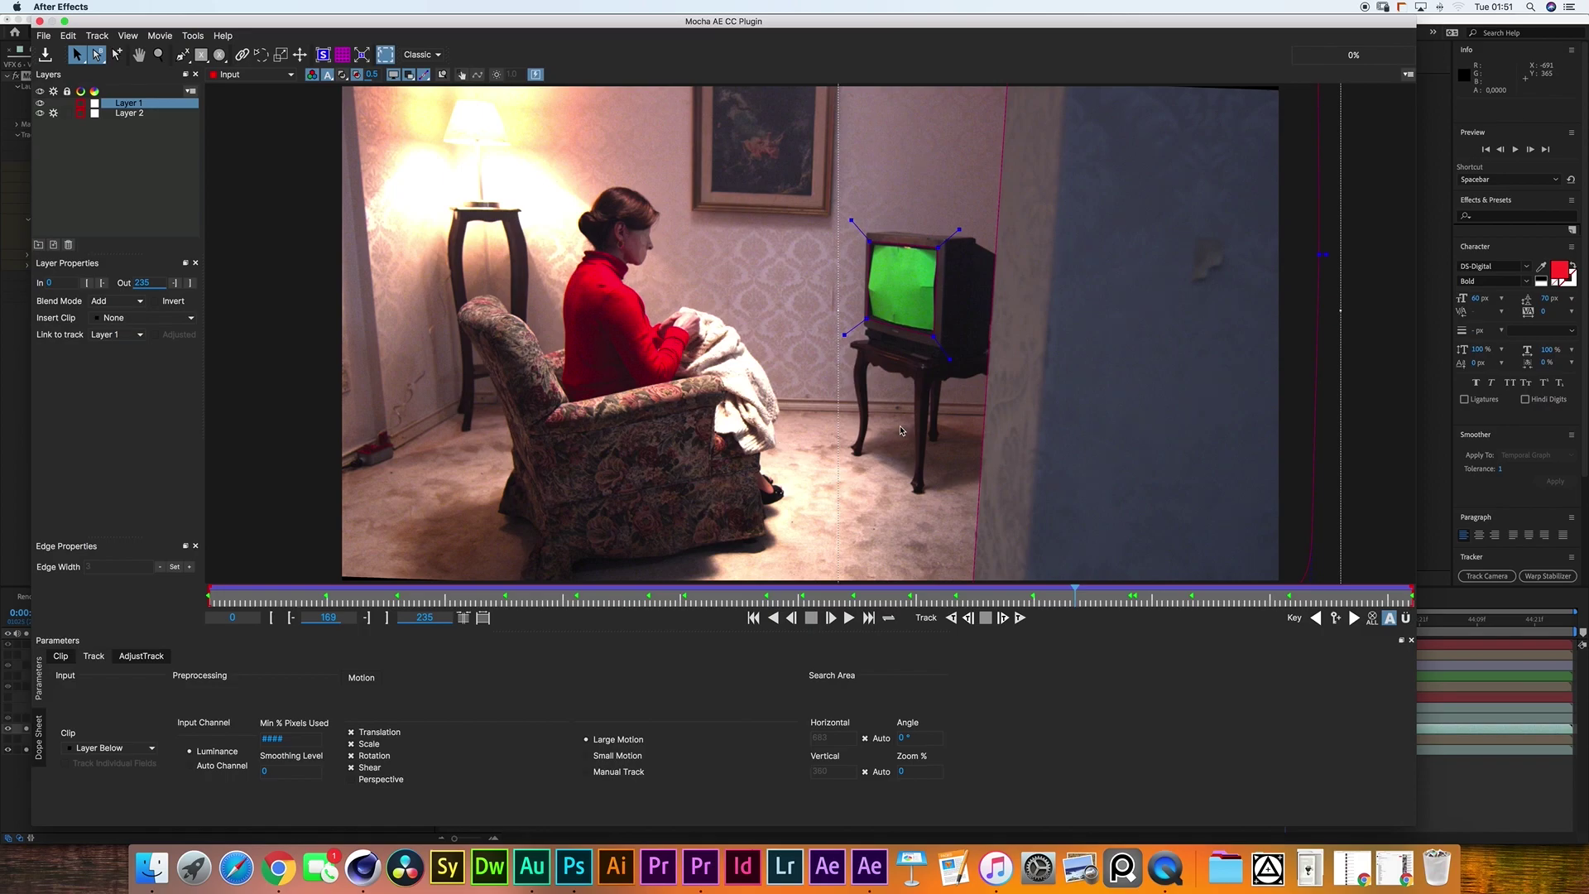
left_click(124, 103)
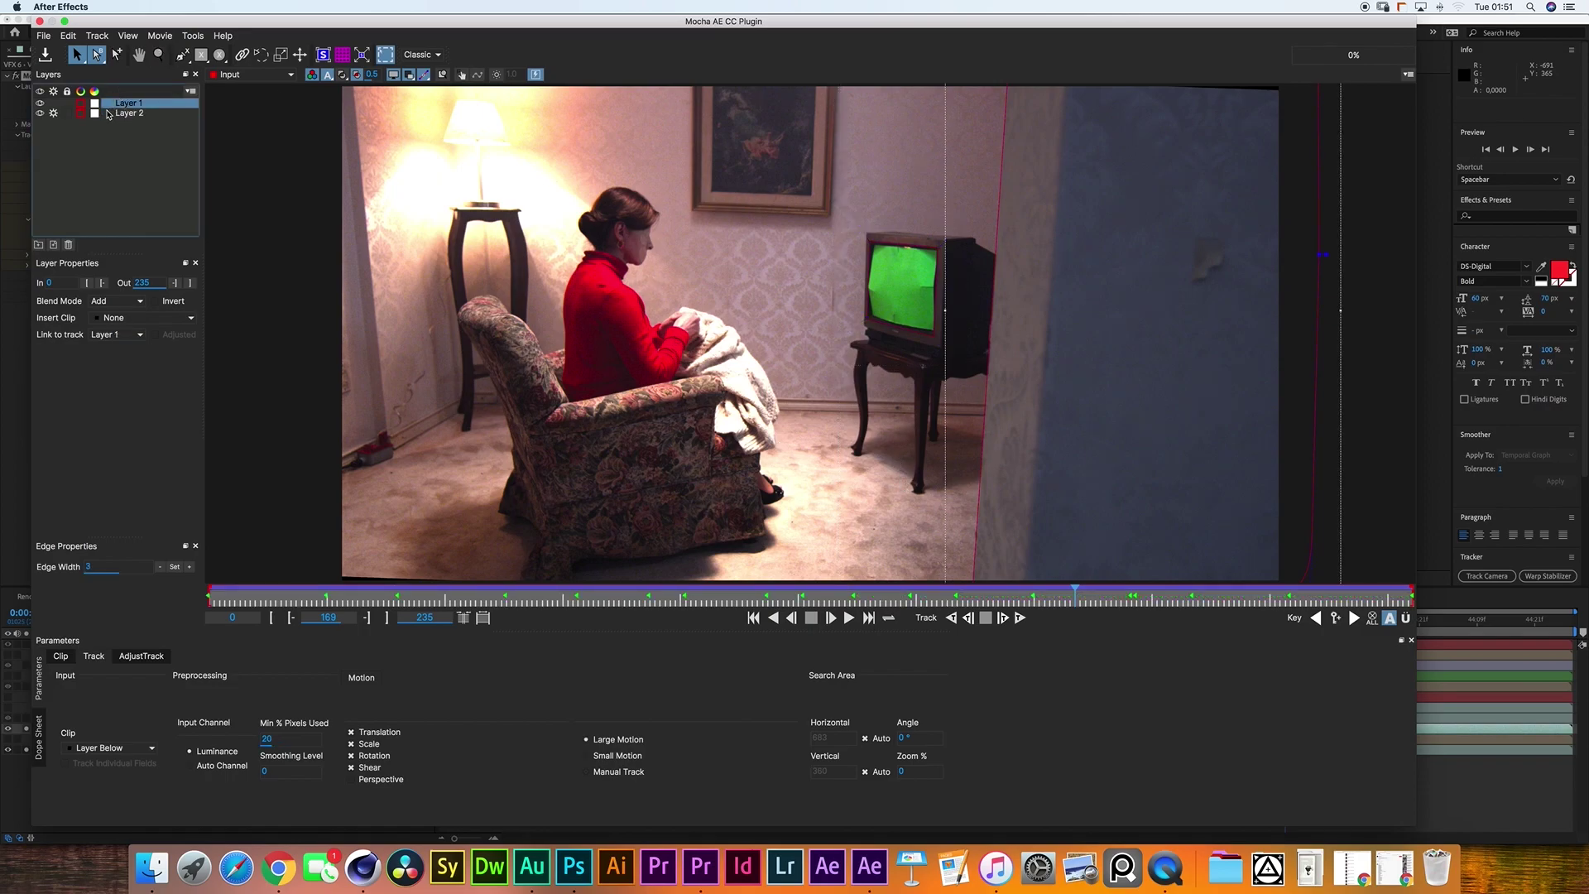
left_click(1274, 590)
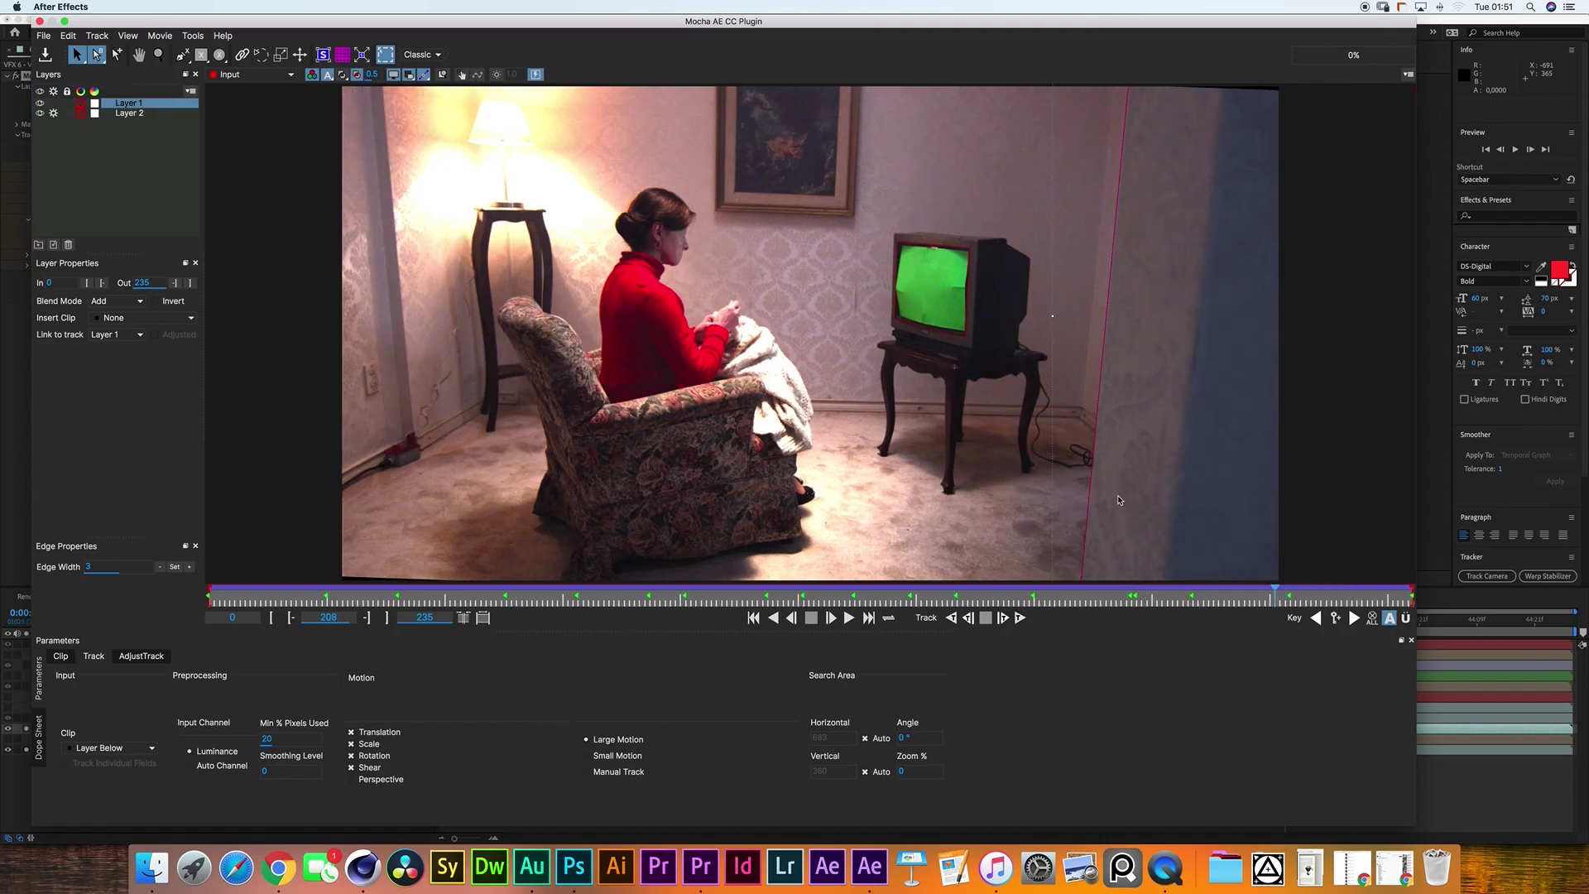
left_click(54, 103)
left_click(129, 113)
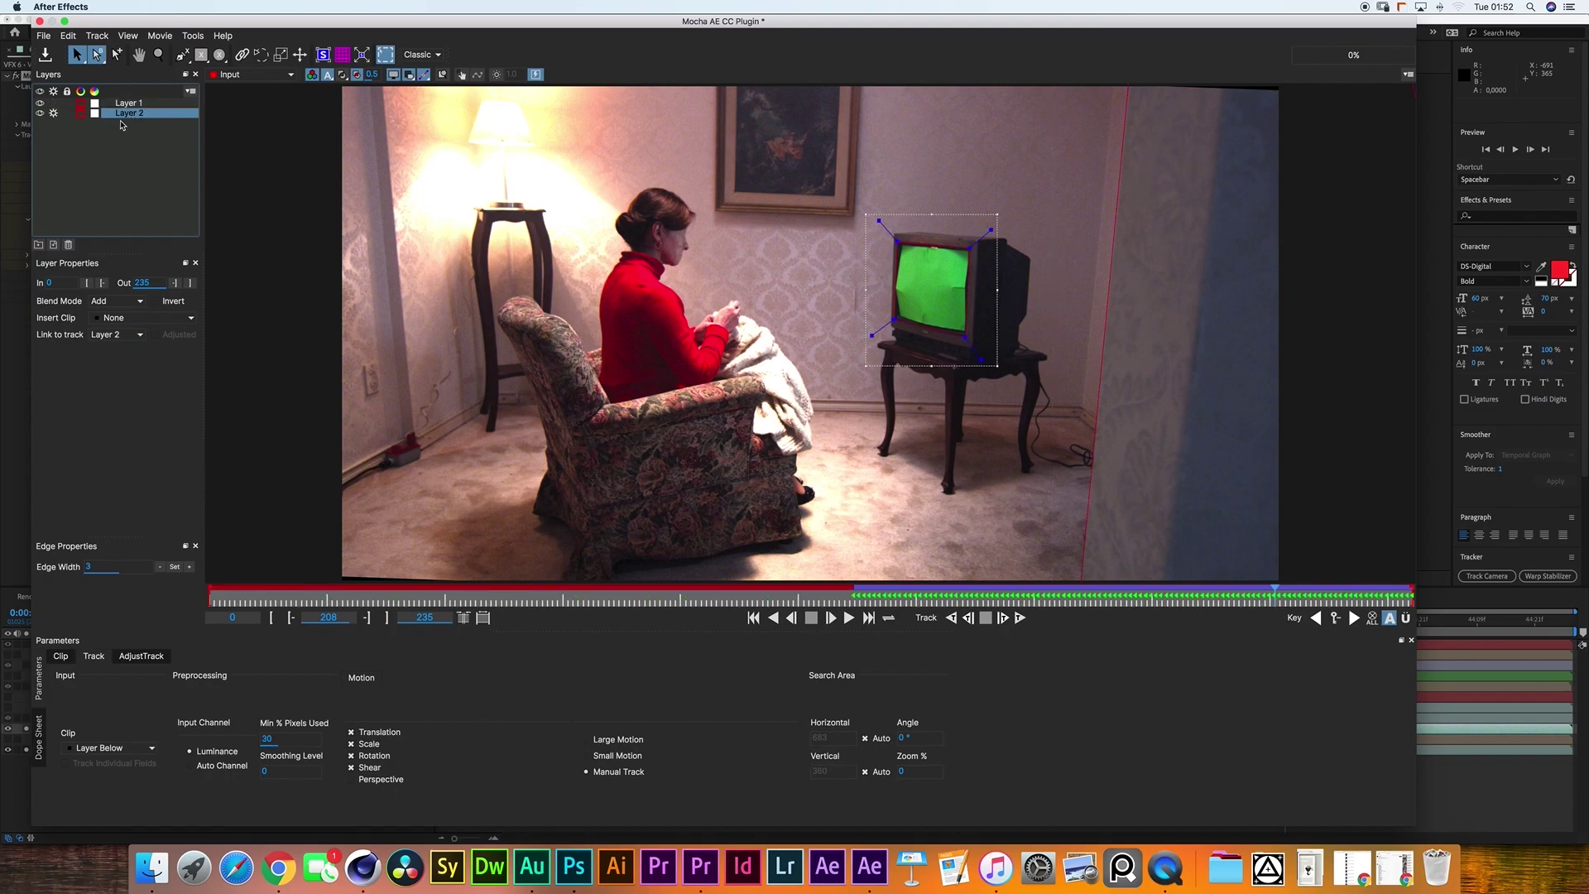
left_click(39, 114)
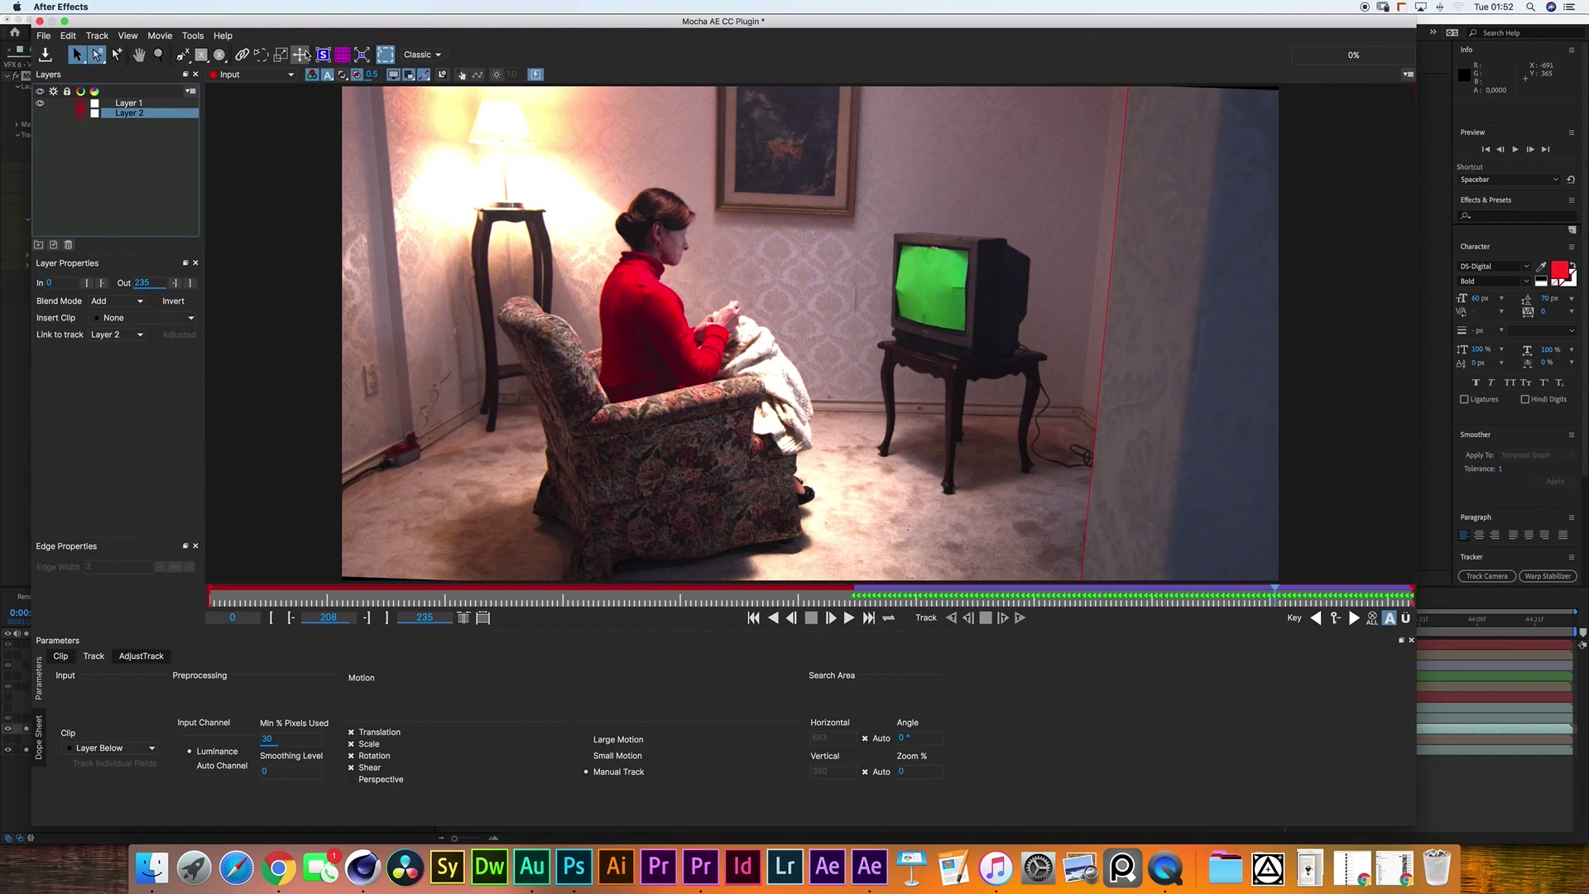
Draw a closed X-spline around the front frame of the TV and sharpen its corner points.
left_click(182, 54)
scroll(892, 231, "up", 5)
left_click(717, 92)
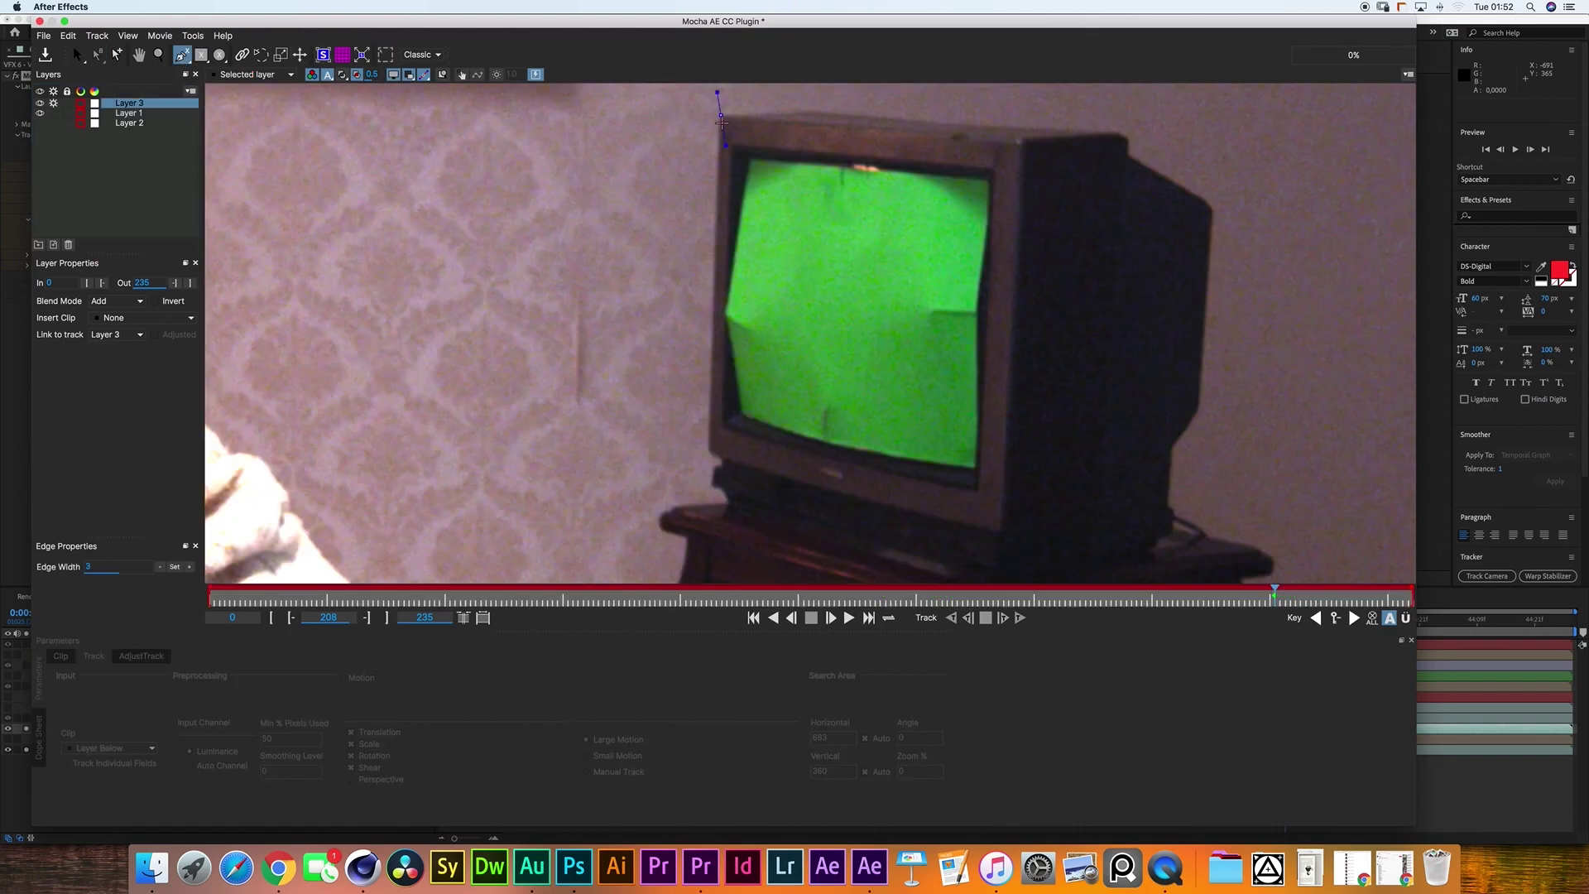
left_click(1023, 139)
left_click(998, 530)
left_click(708, 451)
right_click(672, 468)
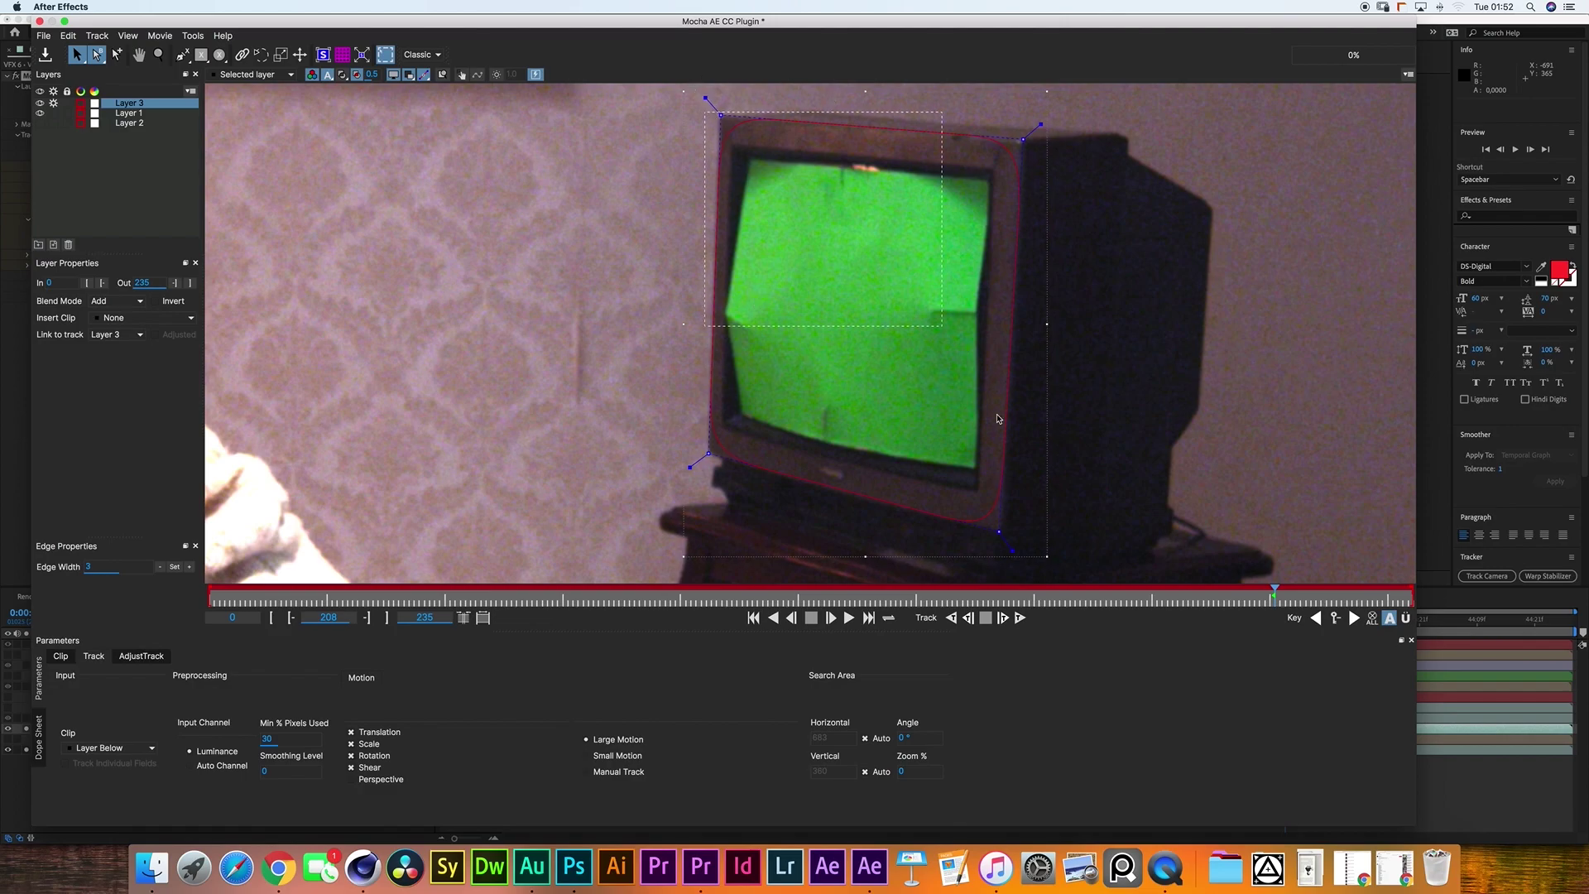
left_click(1031, 566)
left_click_drag(1015, 550, 1016, 552)
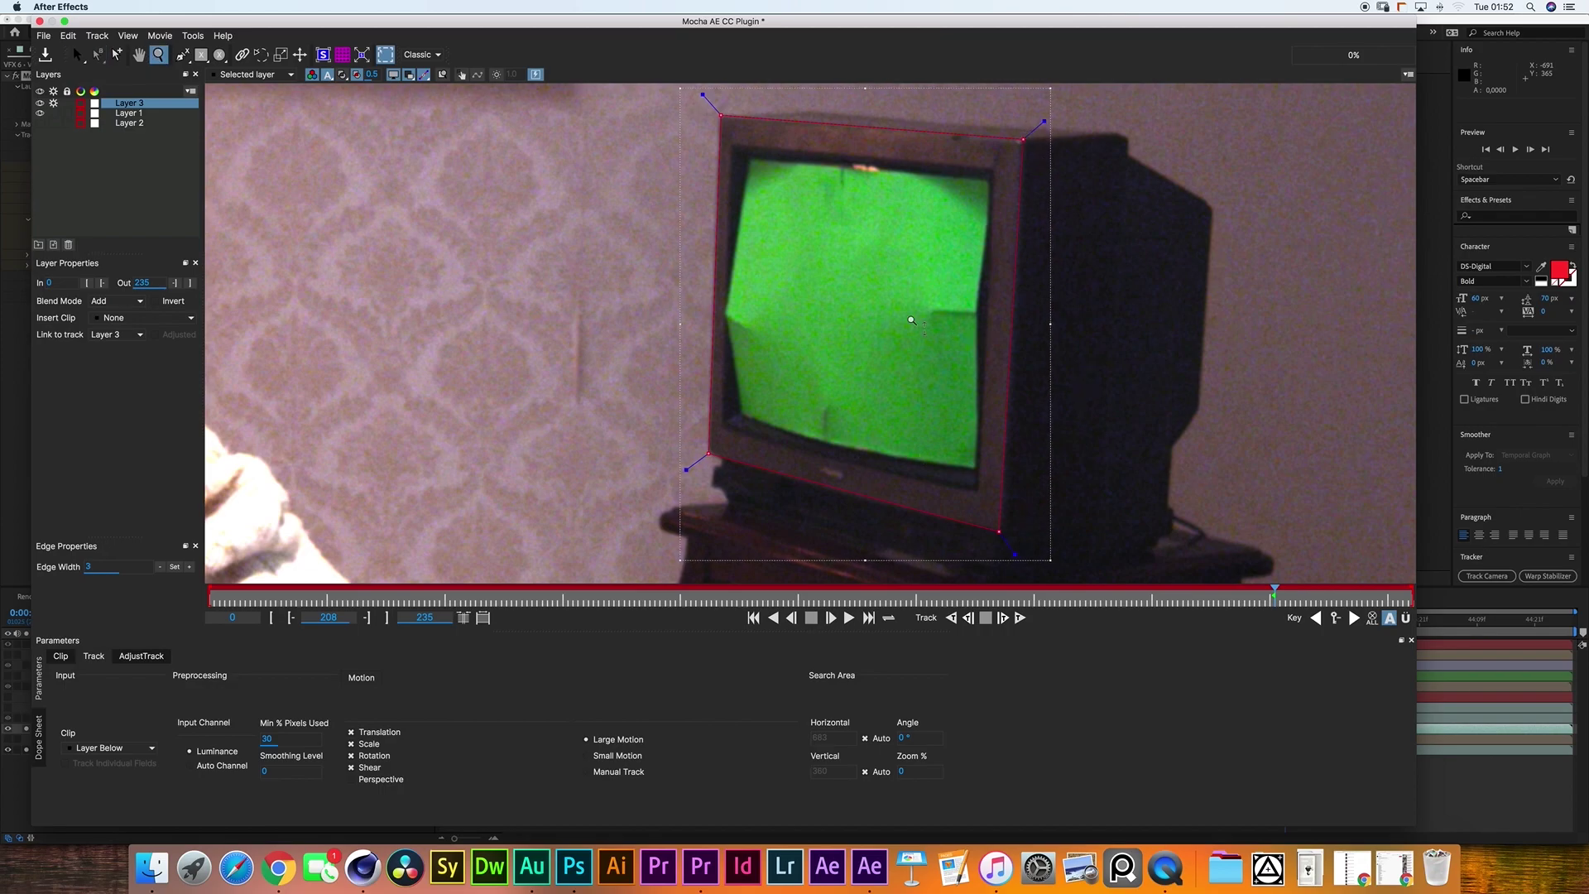
Show the planar surface, align its four corners with the TV's front frame and display the perspective grid.
scroll(916, 320, "down", 3)
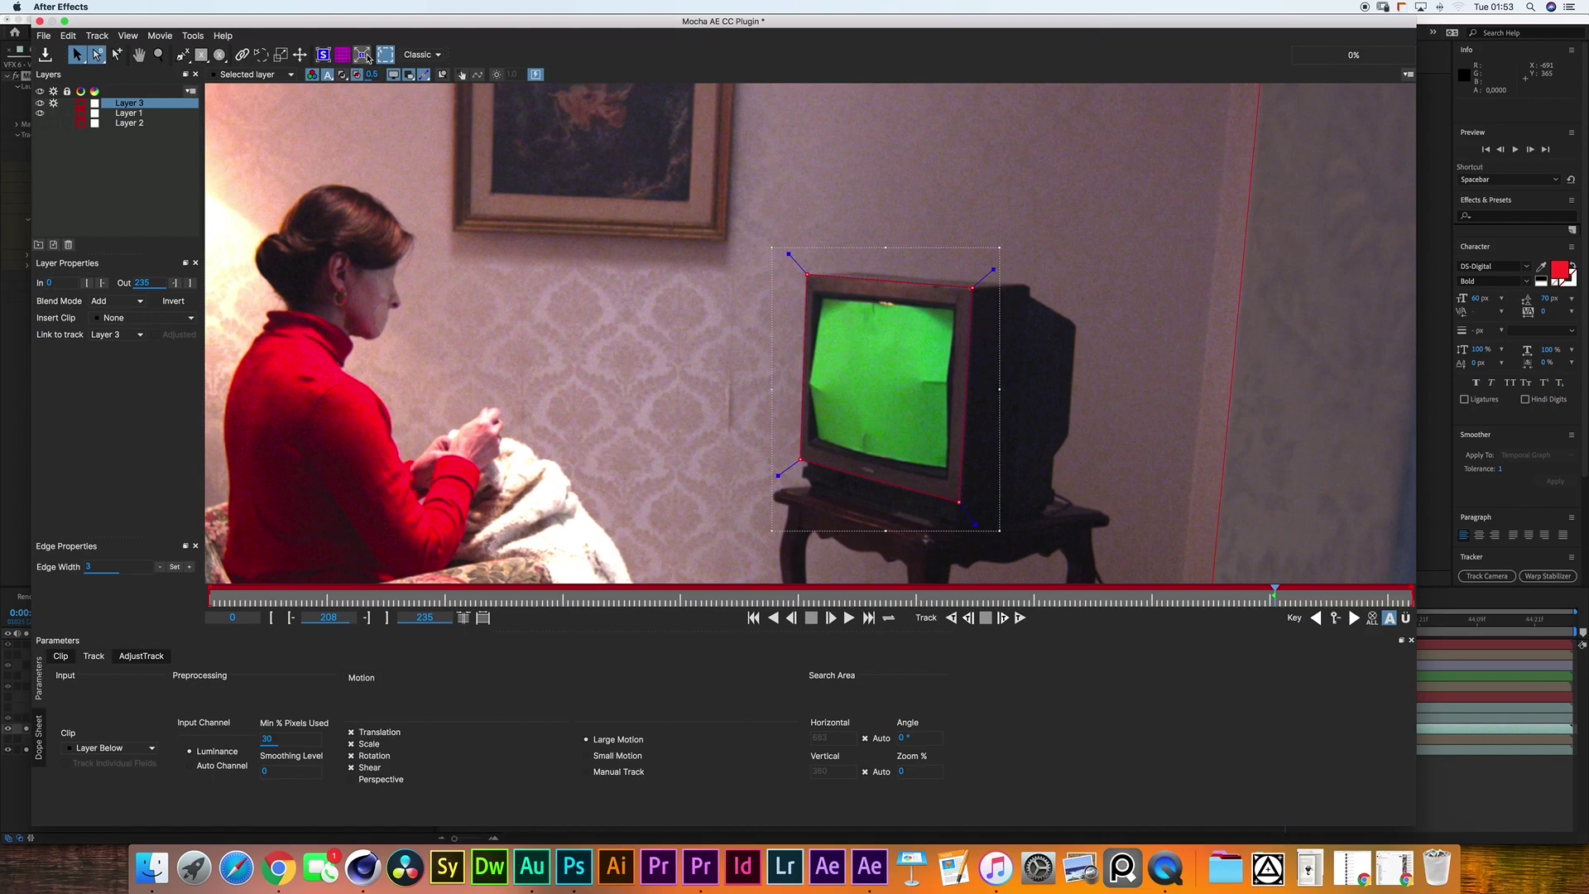
left_click(323, 54)
left_click_drag(817, 300, 806, 271)
left_click_drag(954, 299, 970, 290)
left_click_drag(953, 476, 959, 501)
left_click_drag(834, 478, 798, 461)
left_click(344, 55)
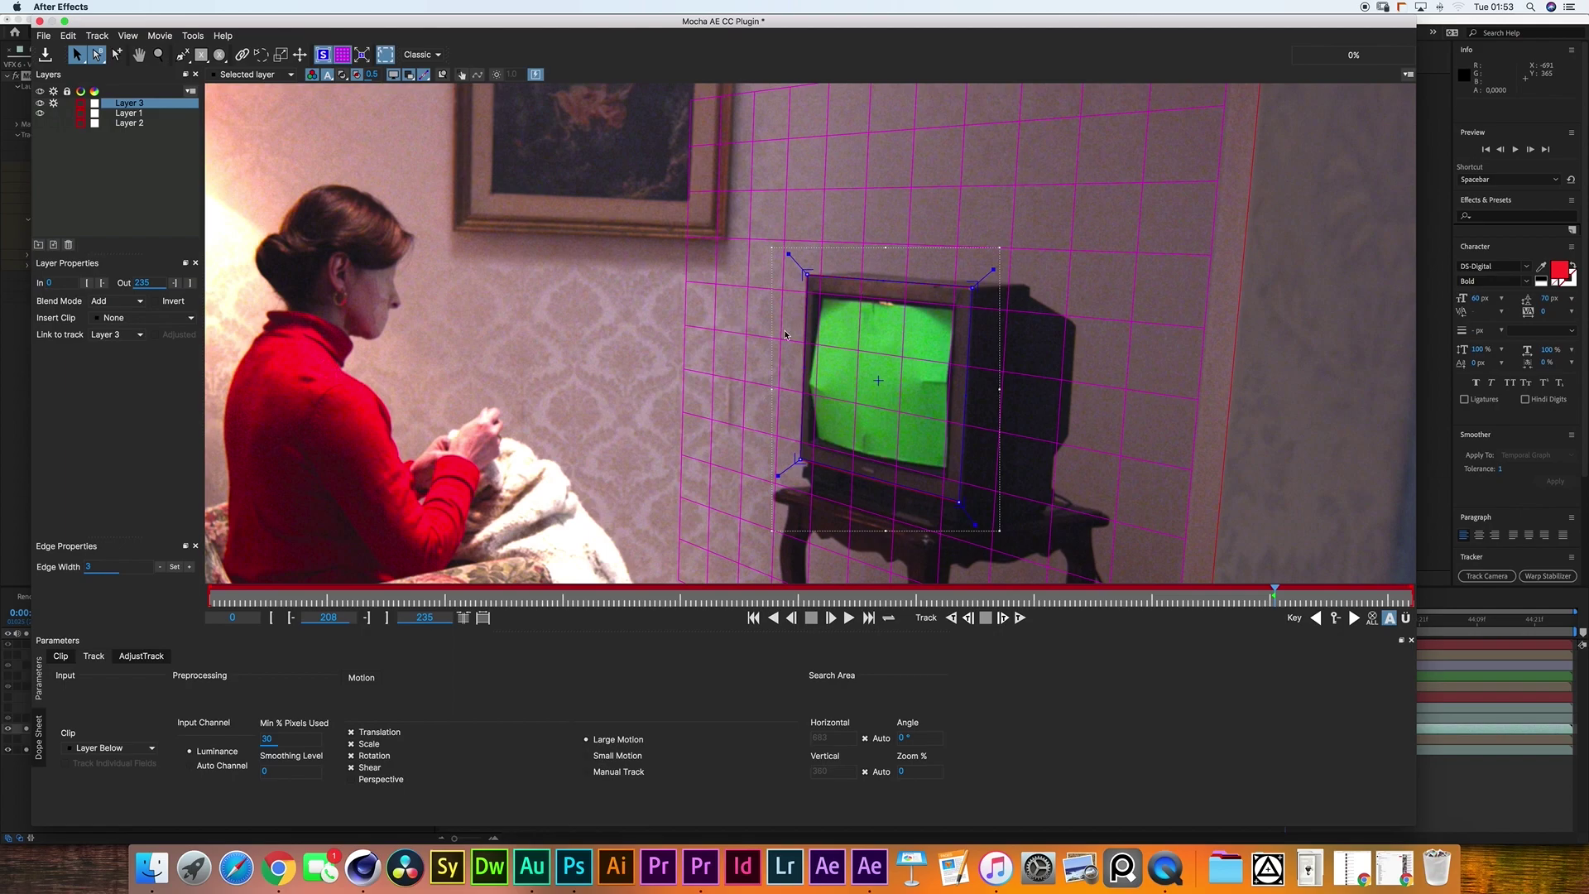
Move Layer 3 below the wall layer, hide it and show Layer 2 again.
left_click_drag(126, 103, 120, 120)
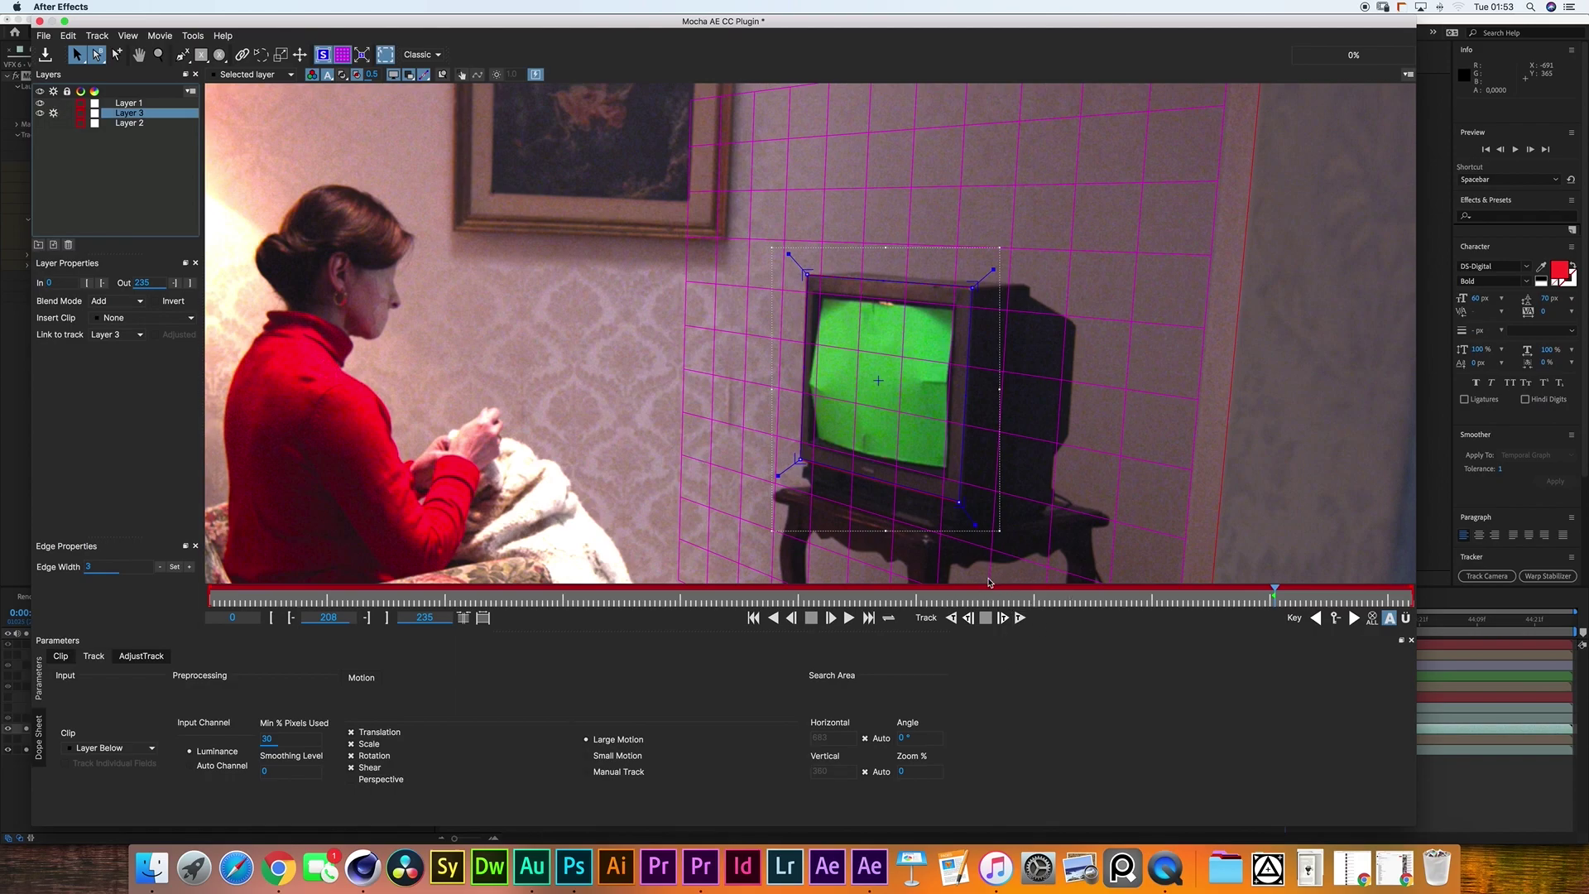
left_click(39, 112)
left_click(40, 123)
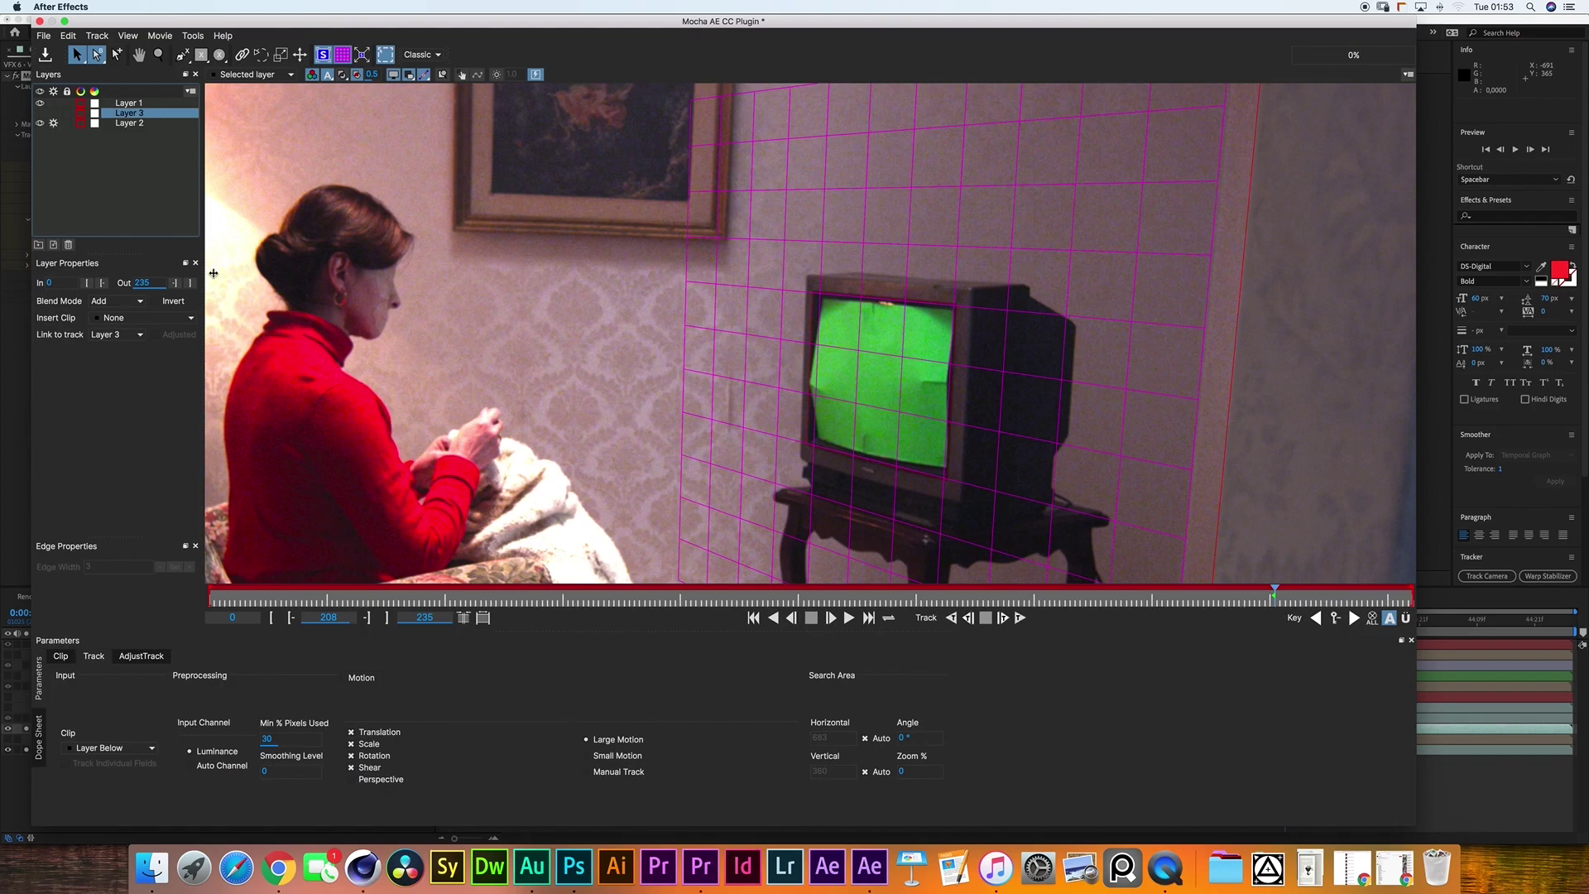
Track Layer 2 backward until the wall covers the TV, and save the Mocha project.
left_click(132, 122)
left_click(951, 617)
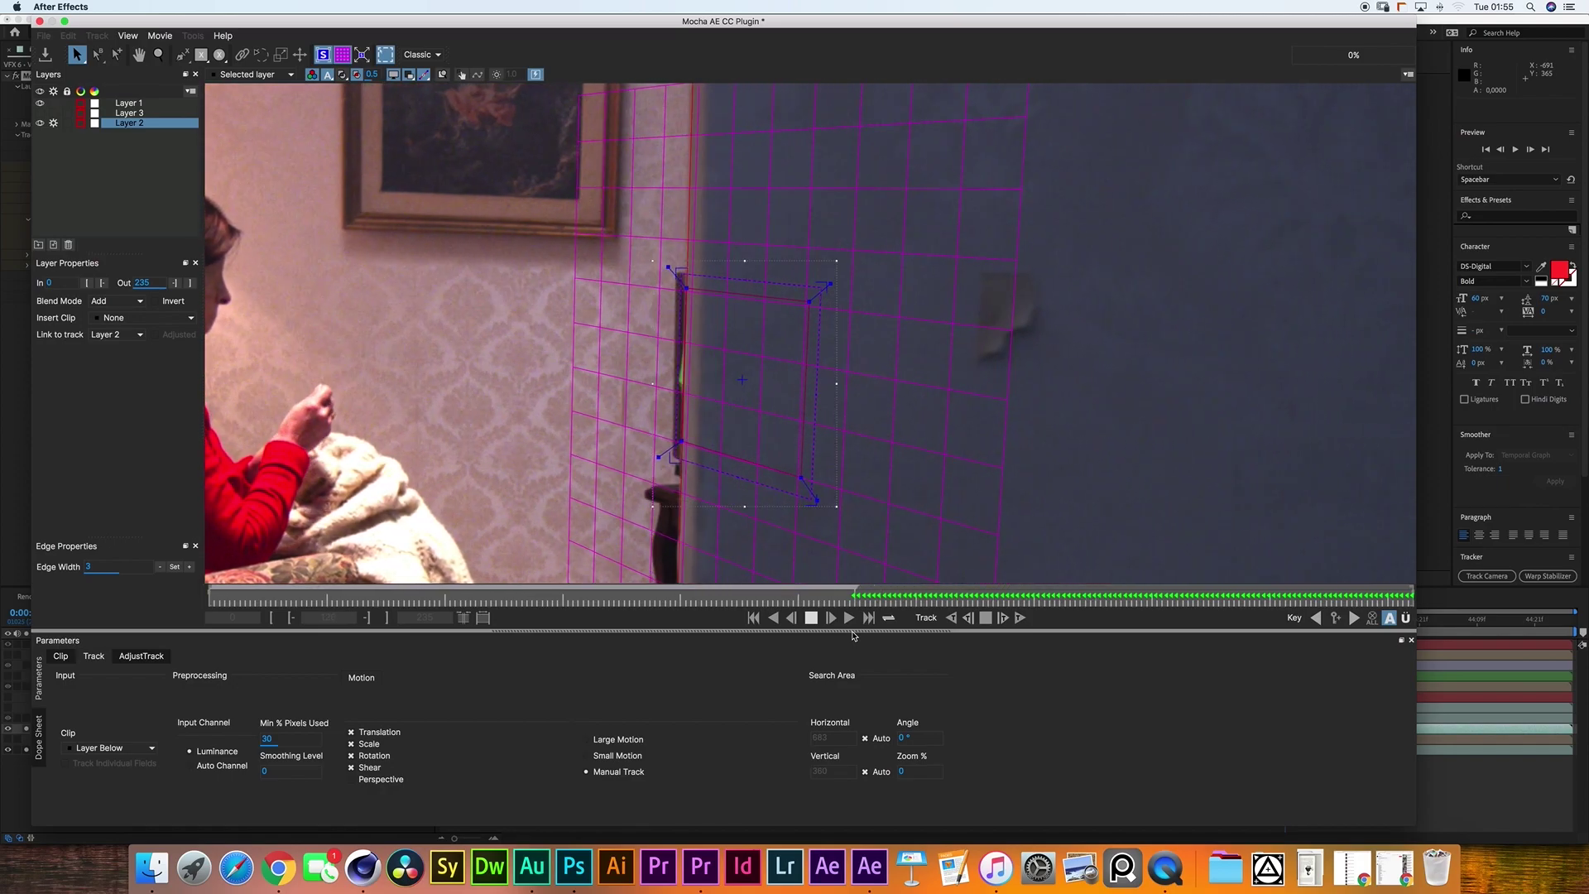
left_click(47, 58)
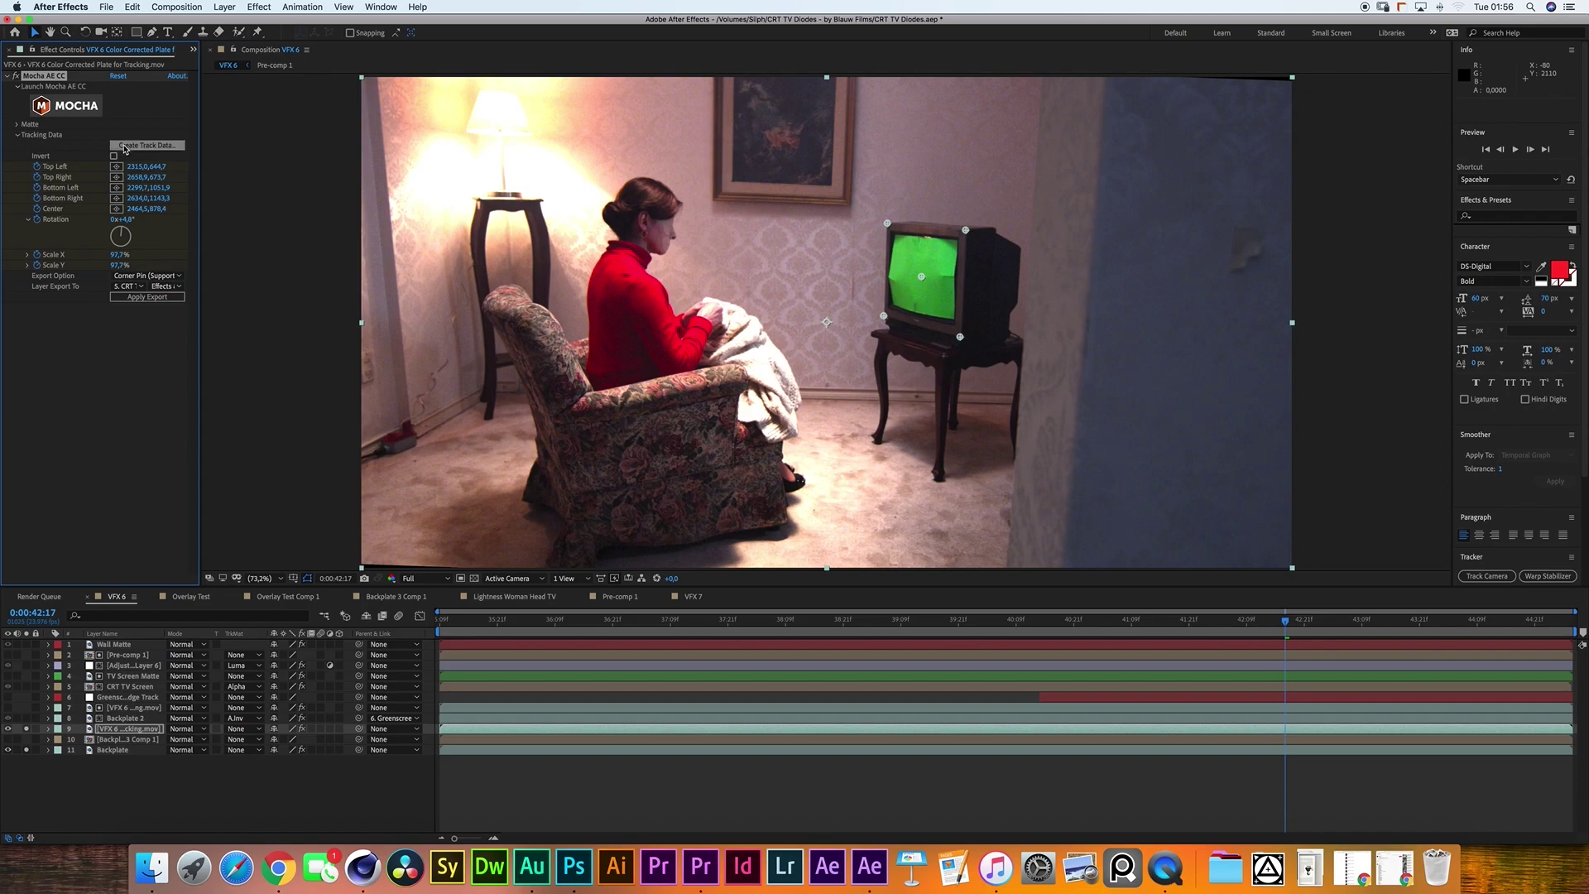
Open and cancel the track data layer list, and set the tracking export option to Corner Pin (Support Motion Blur).
left_click(136, 147)
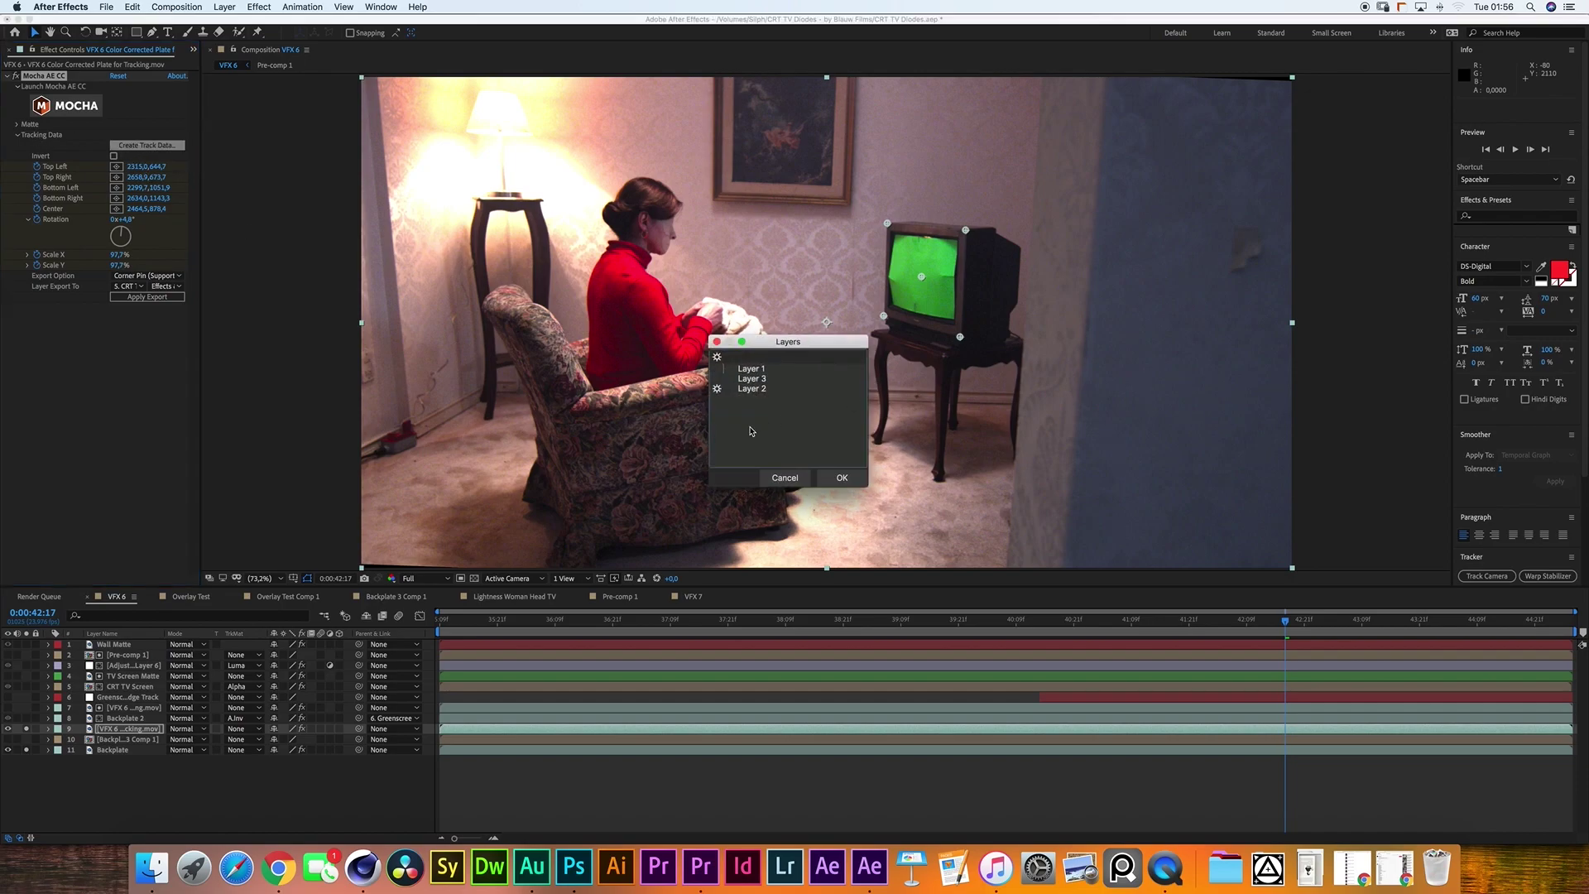
left_click(784, 478)
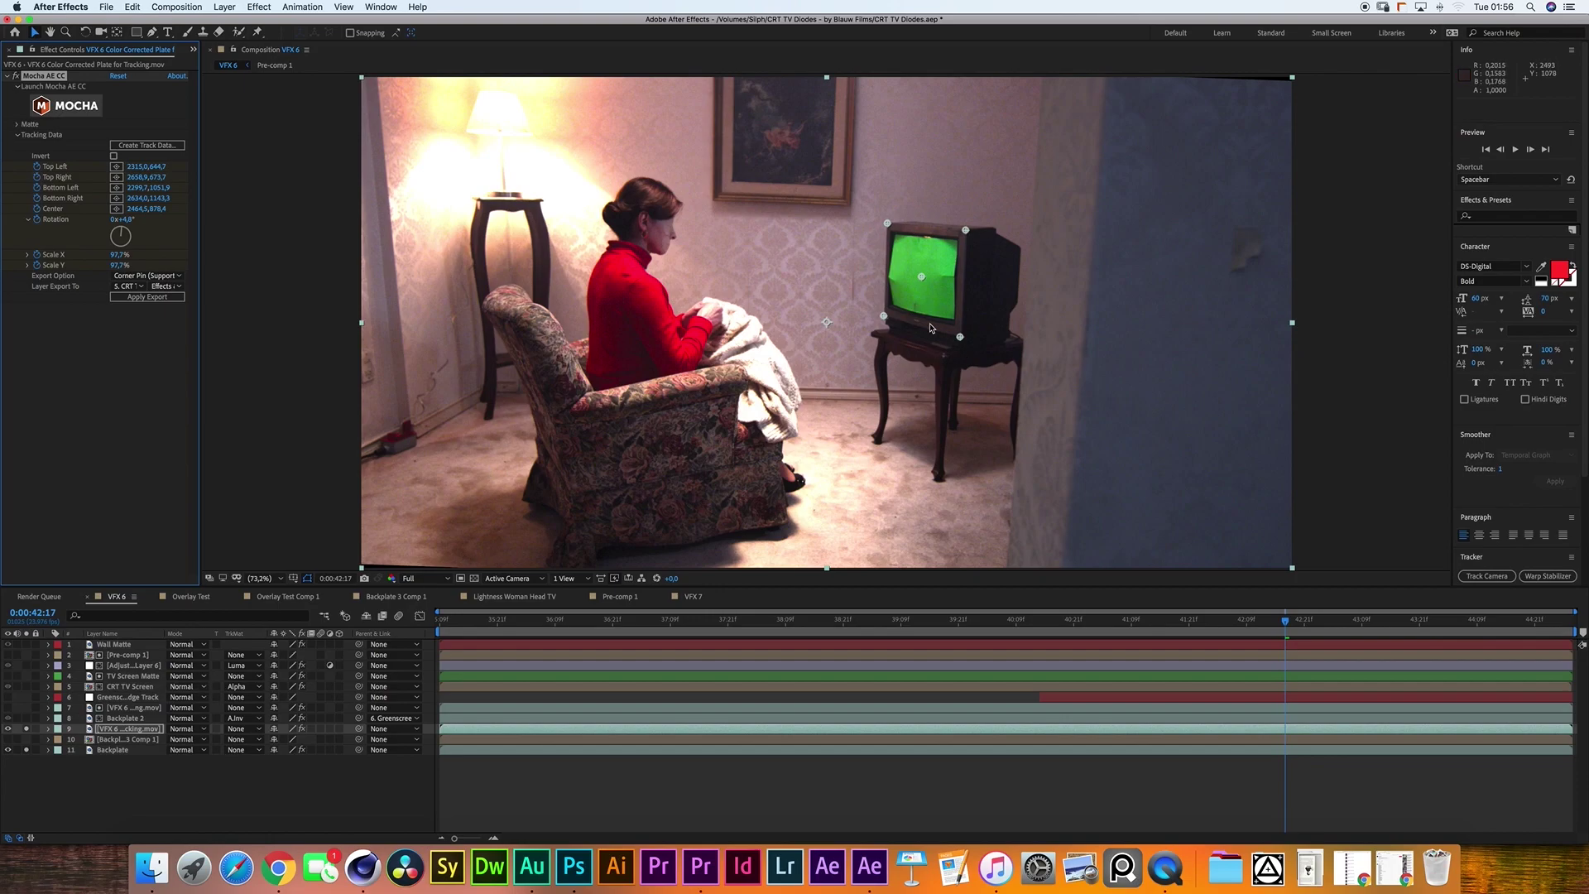
left_click(157, 300)
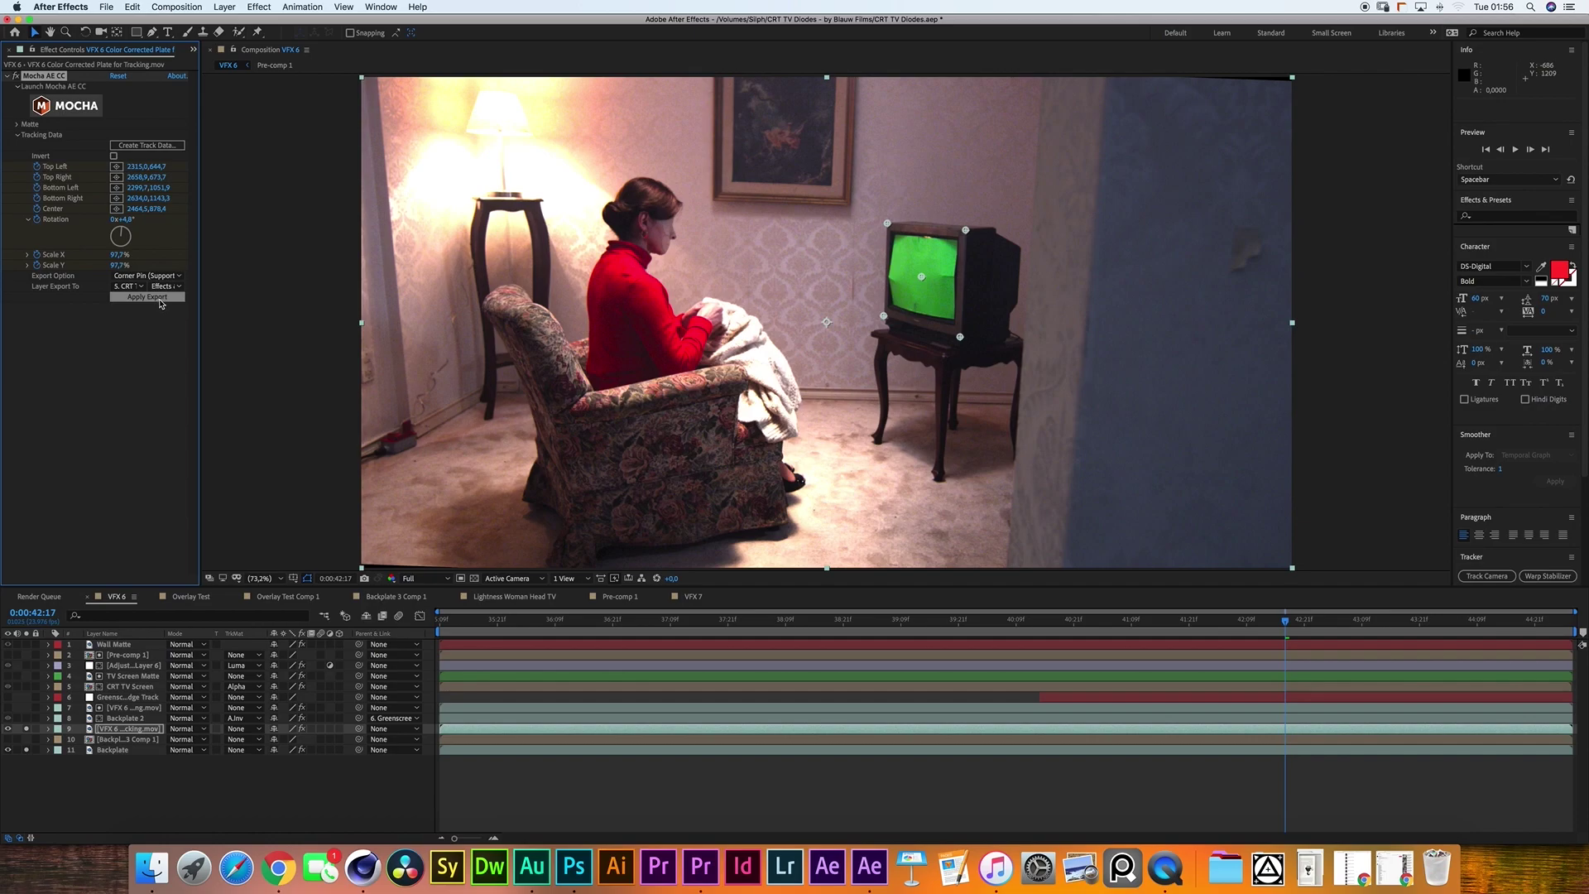
left_click(156, 276)
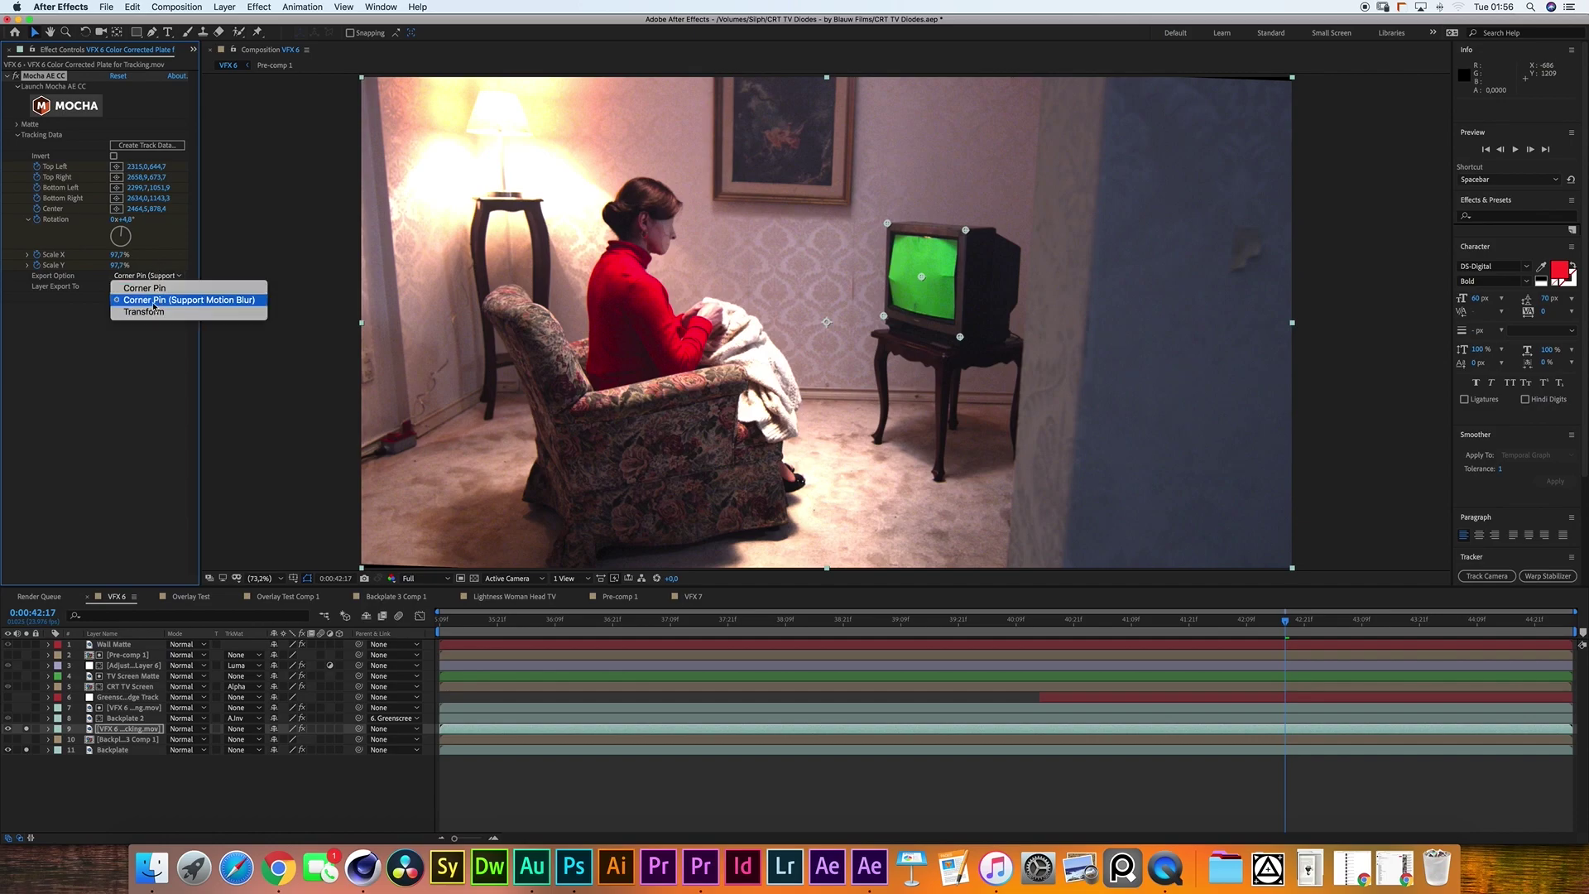
left_click(161, 301)
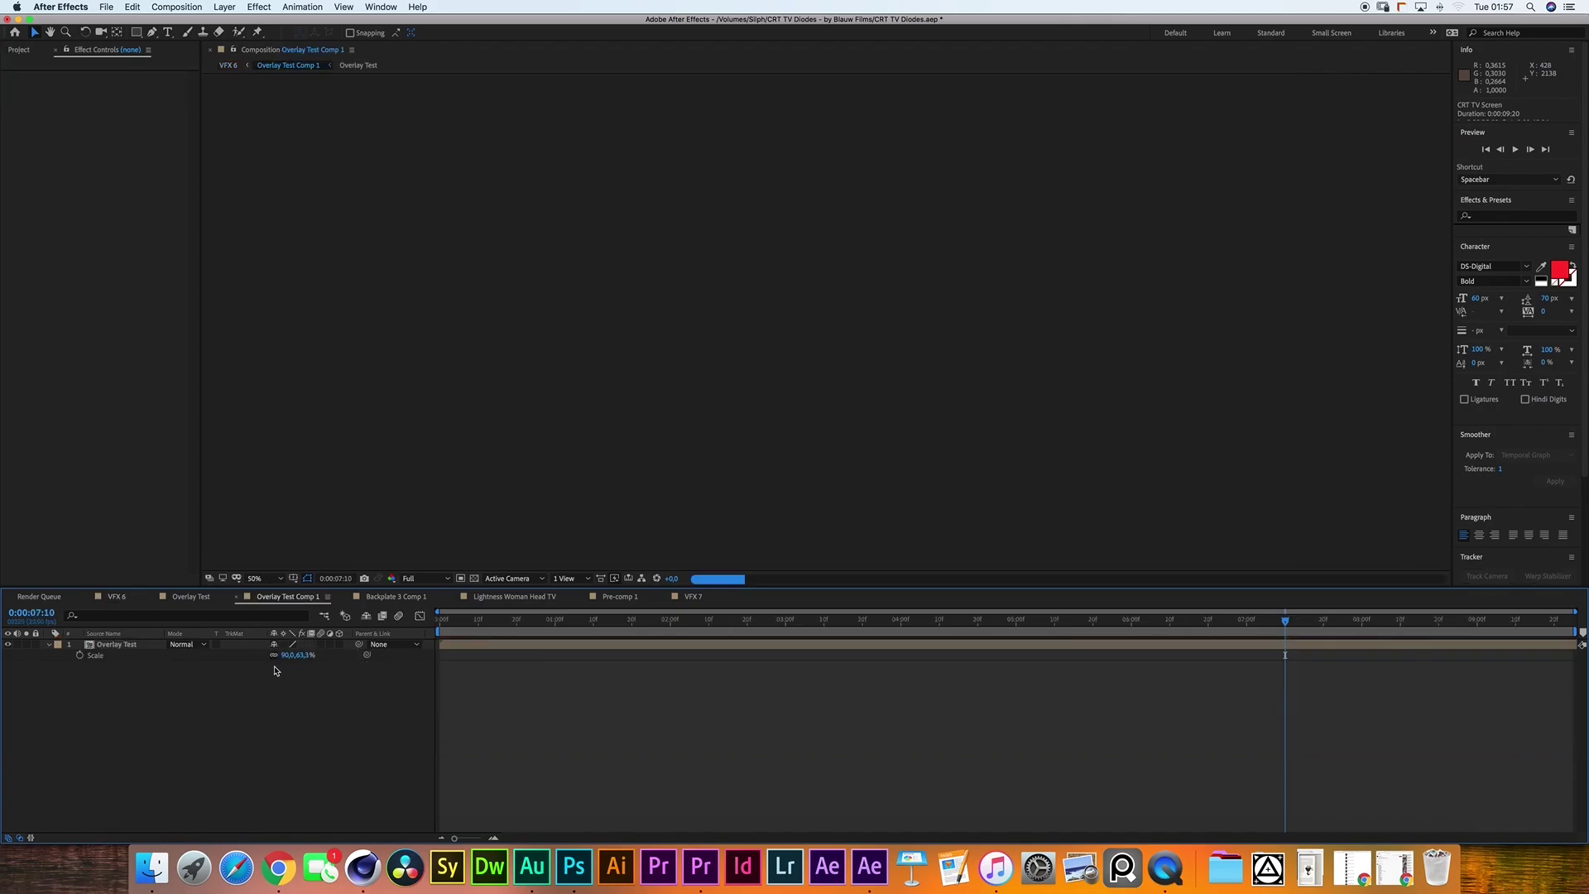
Examine the scaled Overlay Test layer in Overlay Test Comp 1 and return to the tracking export settings in VFX 6.
left_click(571, 198)
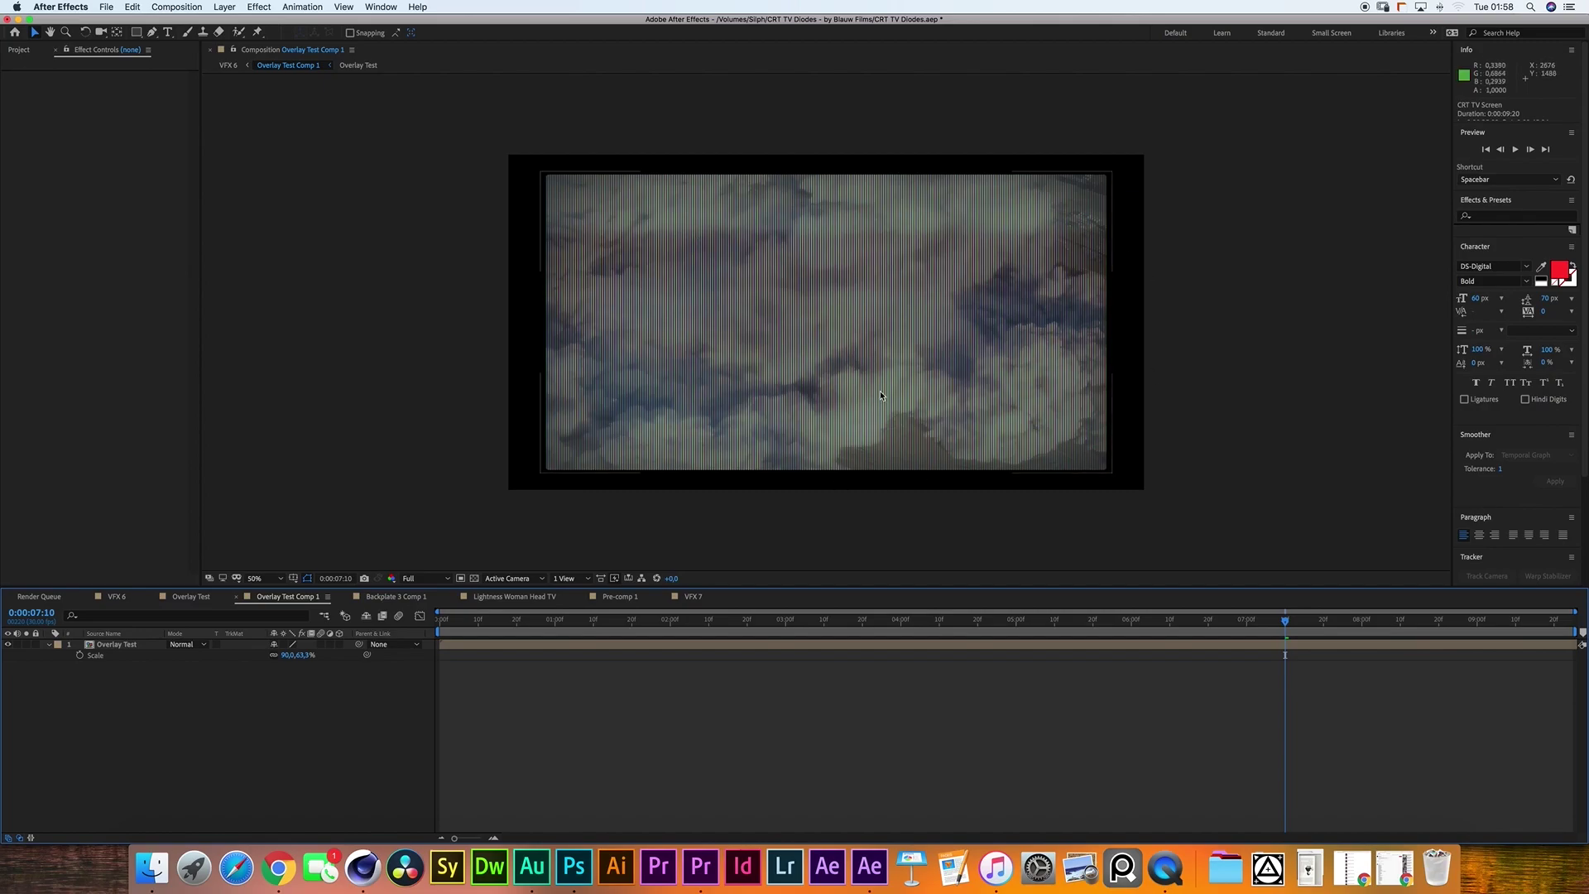
left_click(274, 505)
left_click(116, 596)
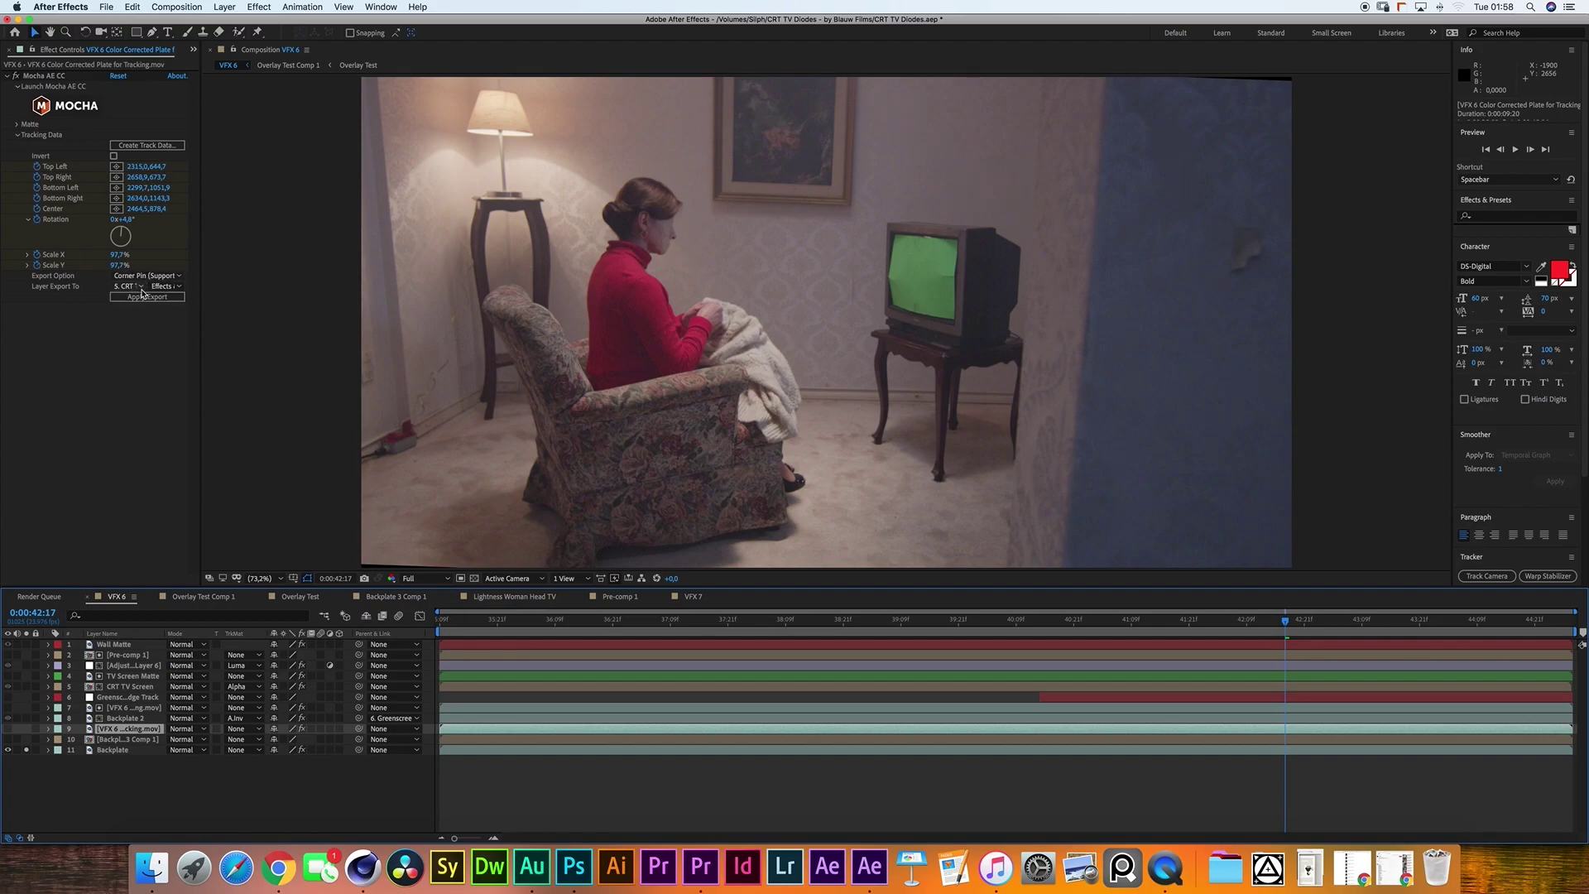
left_click(146, 295)
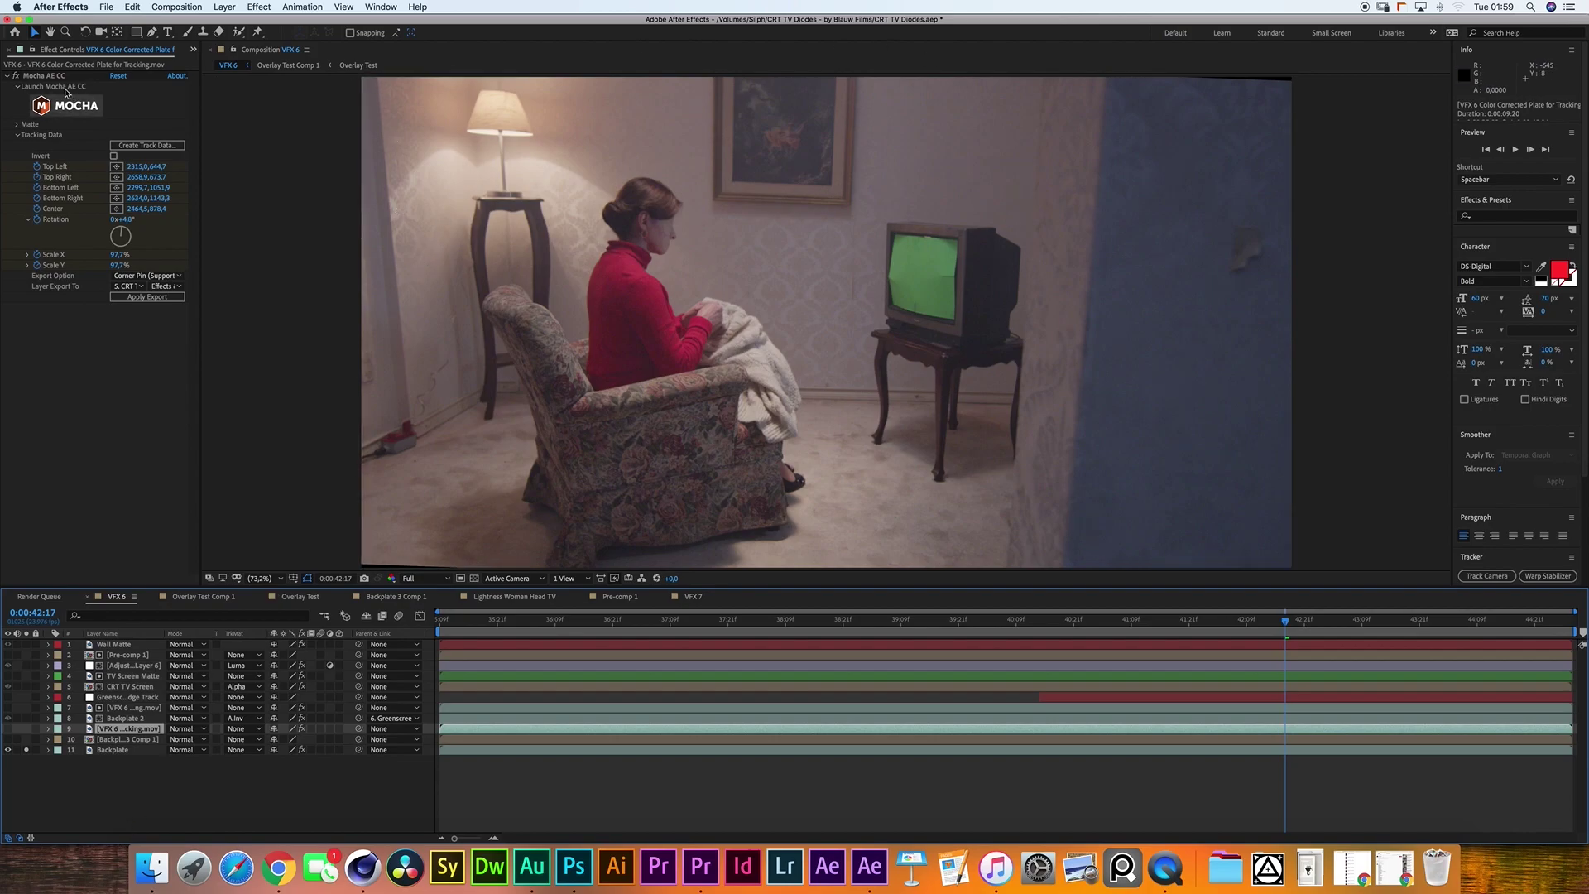
Place the Overlay Test composition above the color corrected plate in VFX 6 and solo it to view its full bounds.
key("super+0")
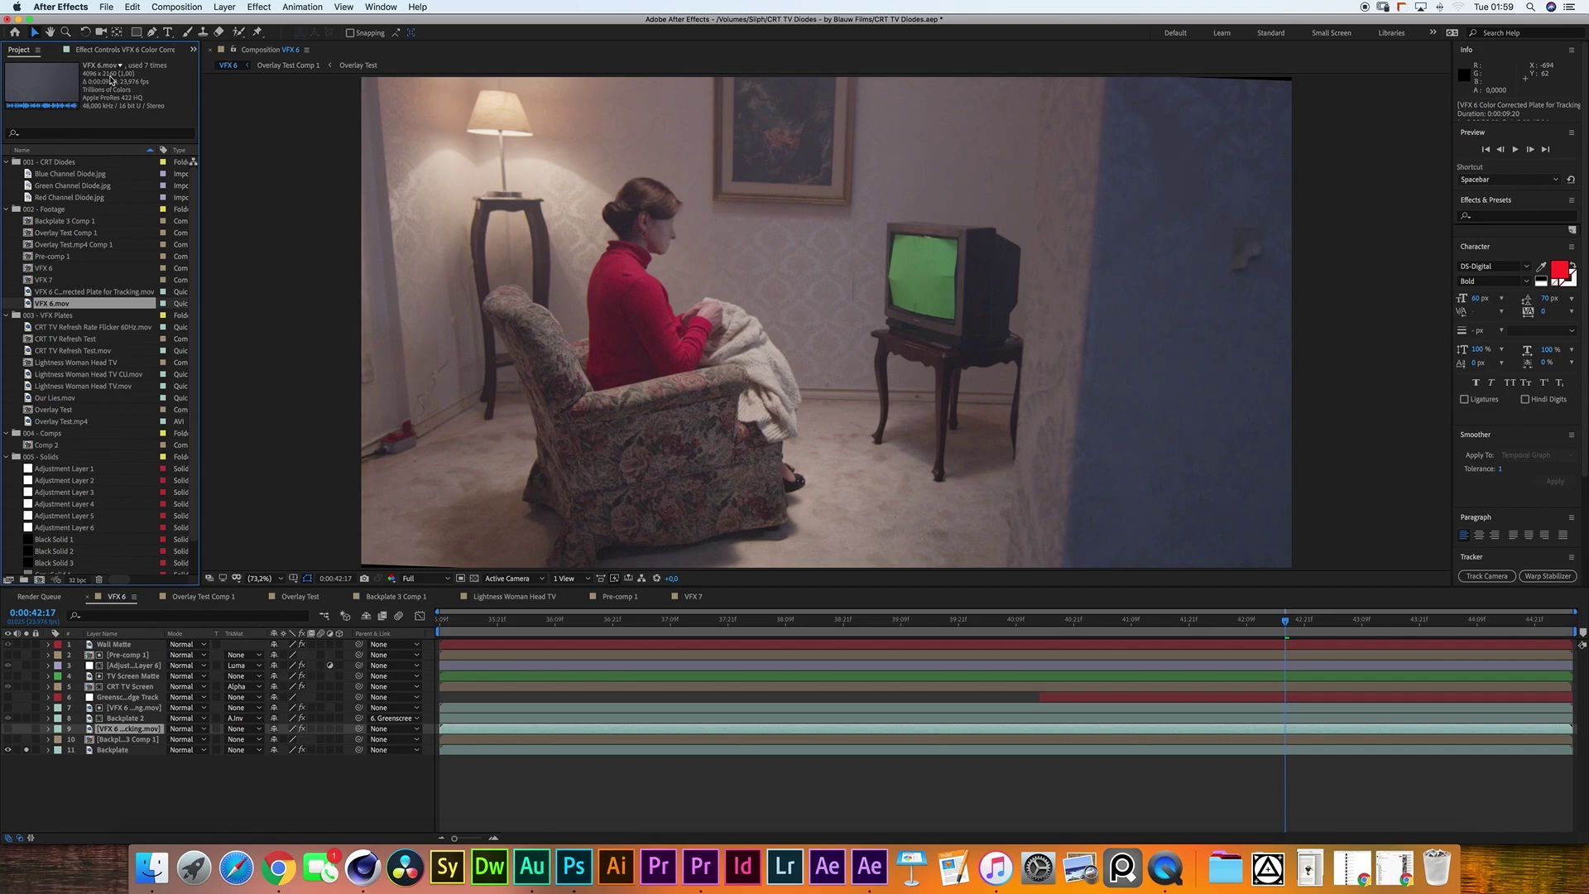
left_click(66, 412)
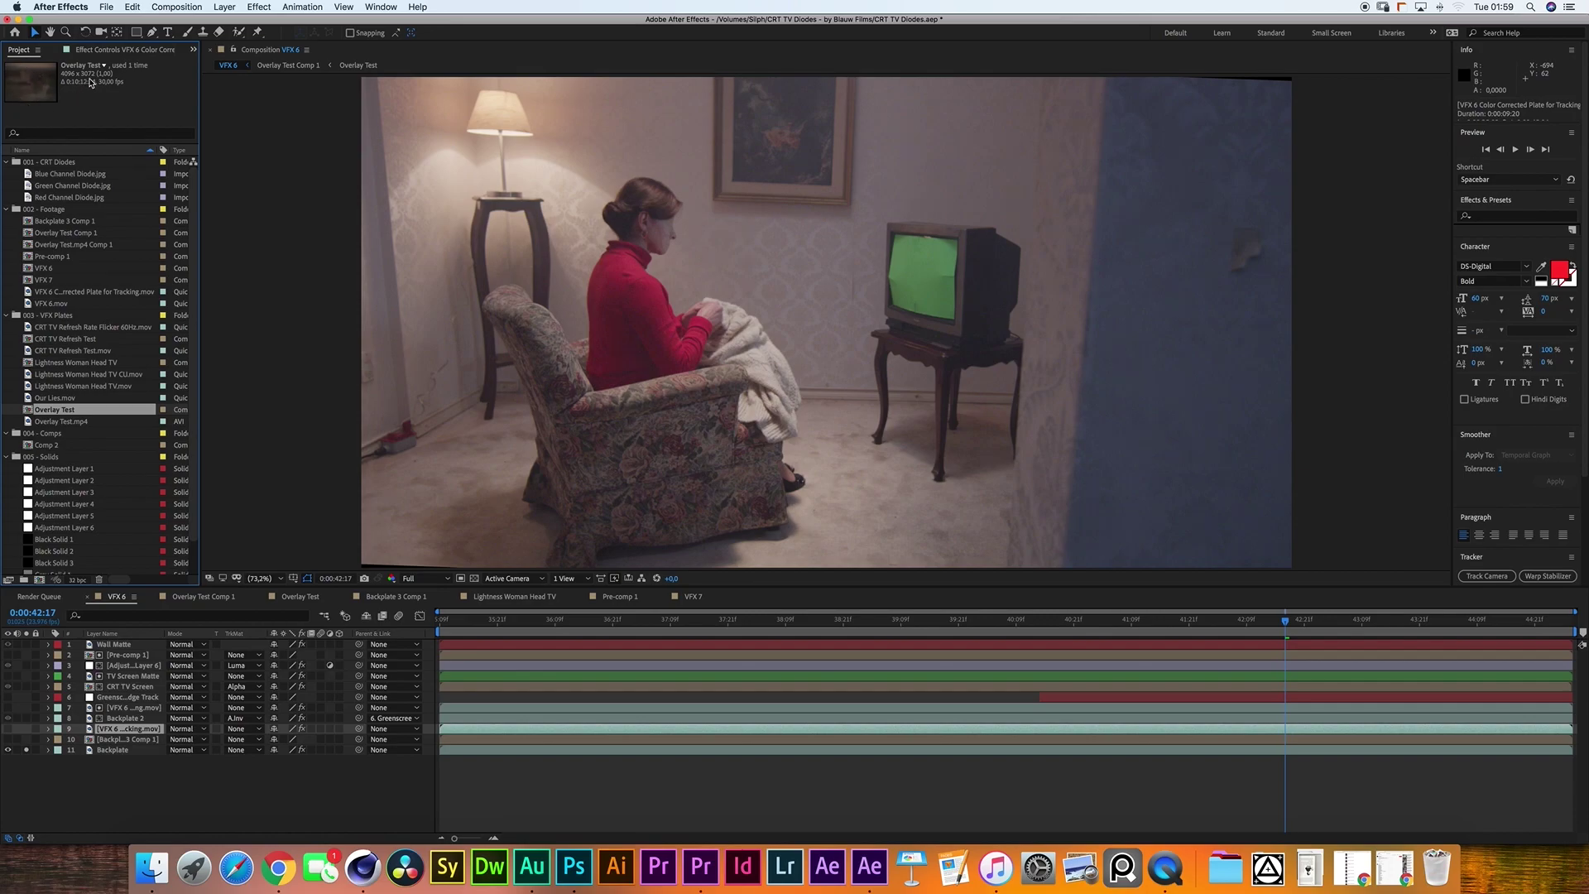
left_click_drag(51, 412, 710, 312)
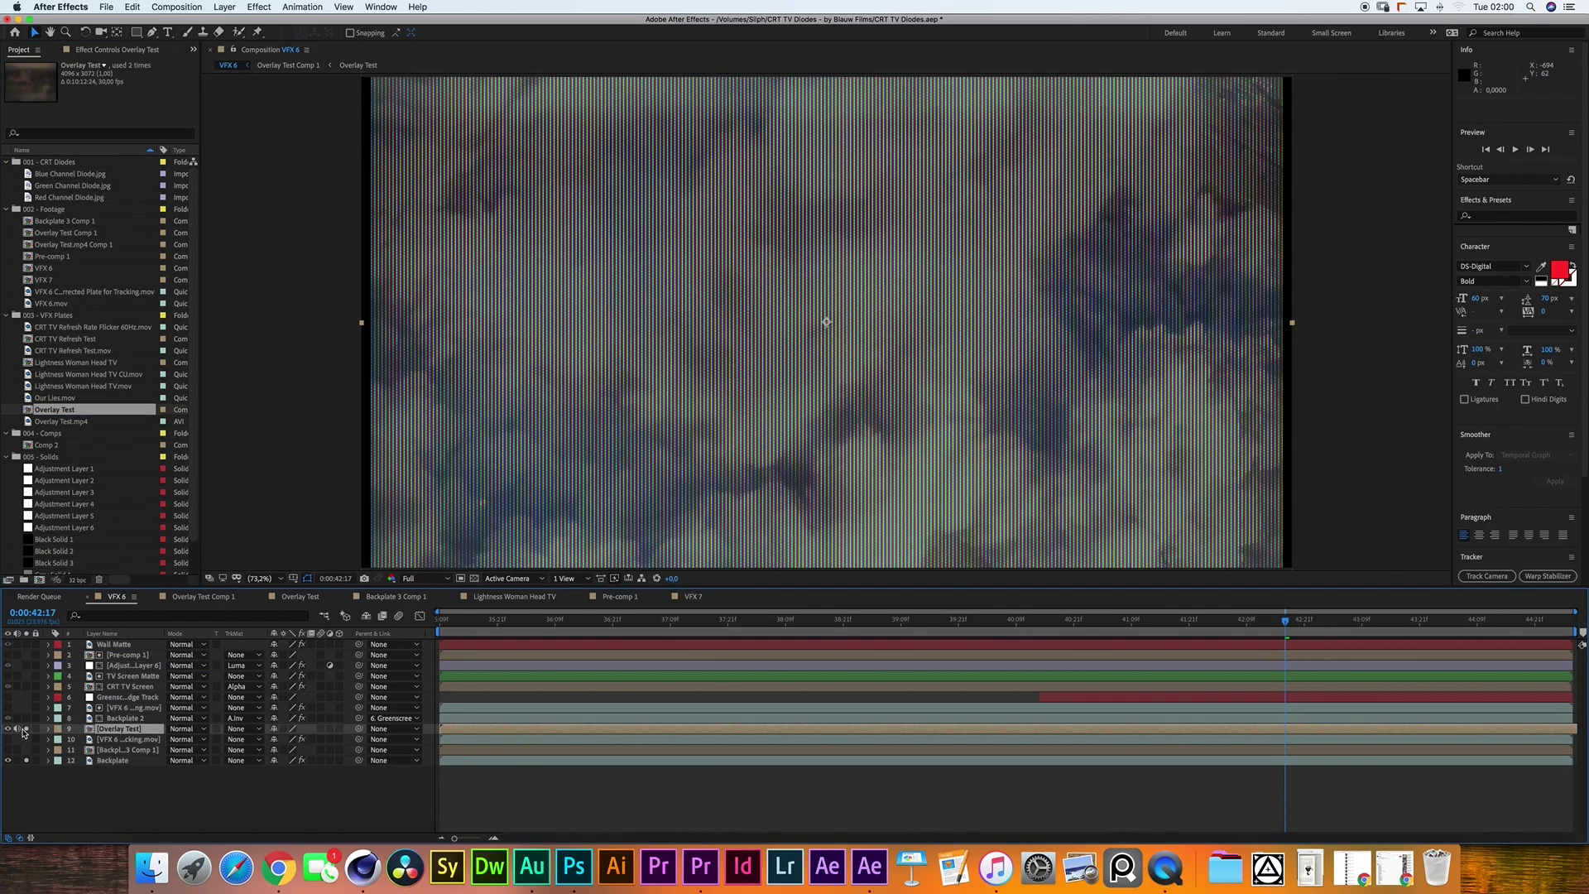
key("comma")
key("comma")
key("comma")
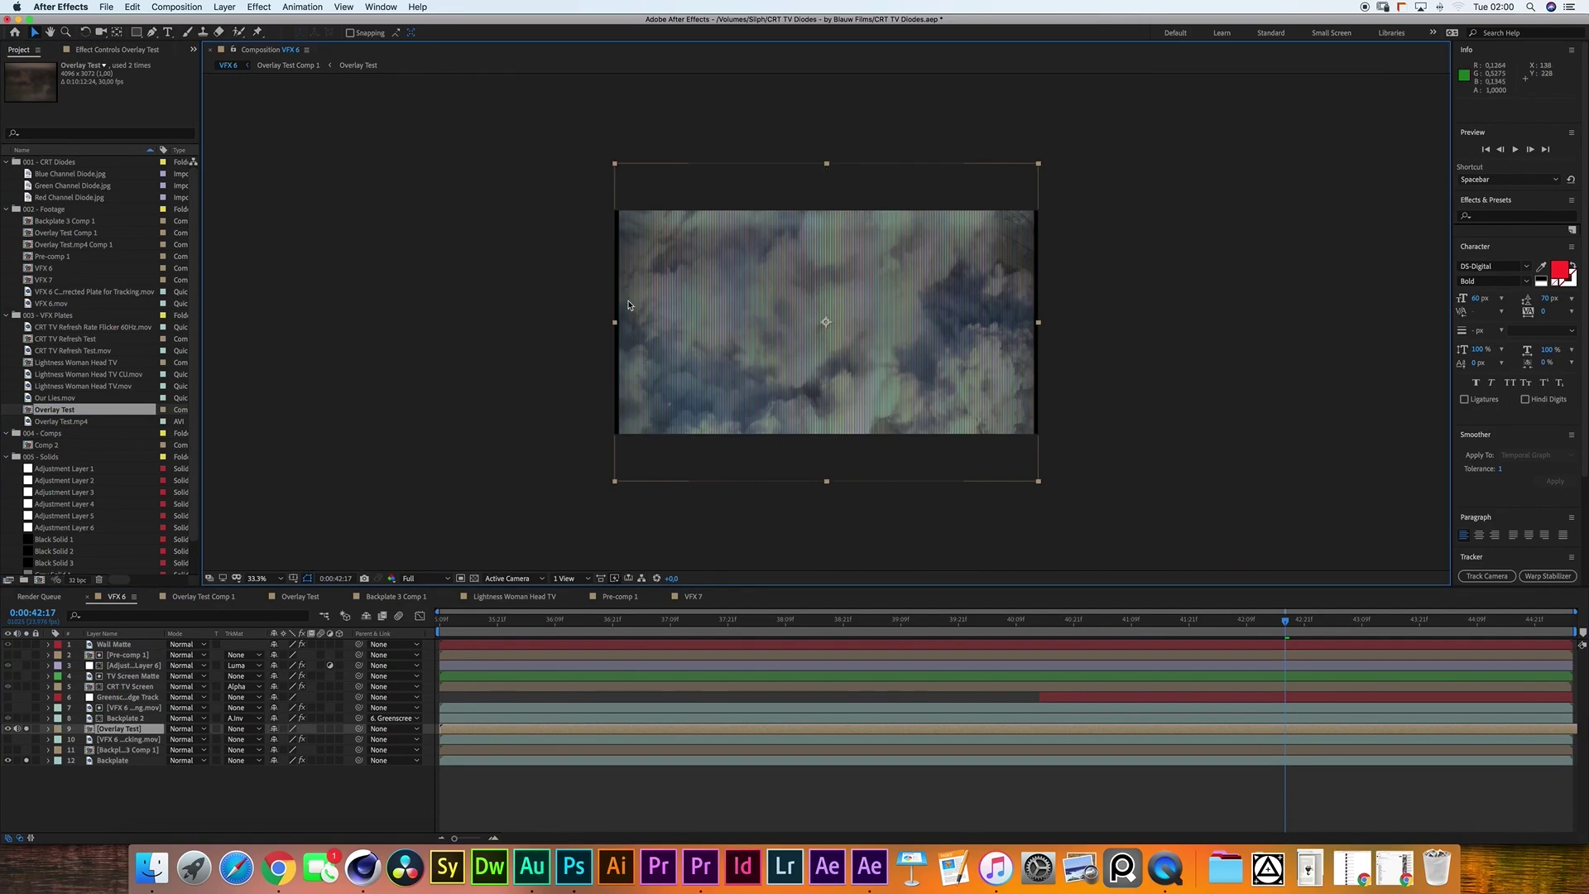
Export the color corrected plate's Mocha corner pin tracking data to the Overlay Test layer and inspect its placement near the TV.
left_click(115, 739)
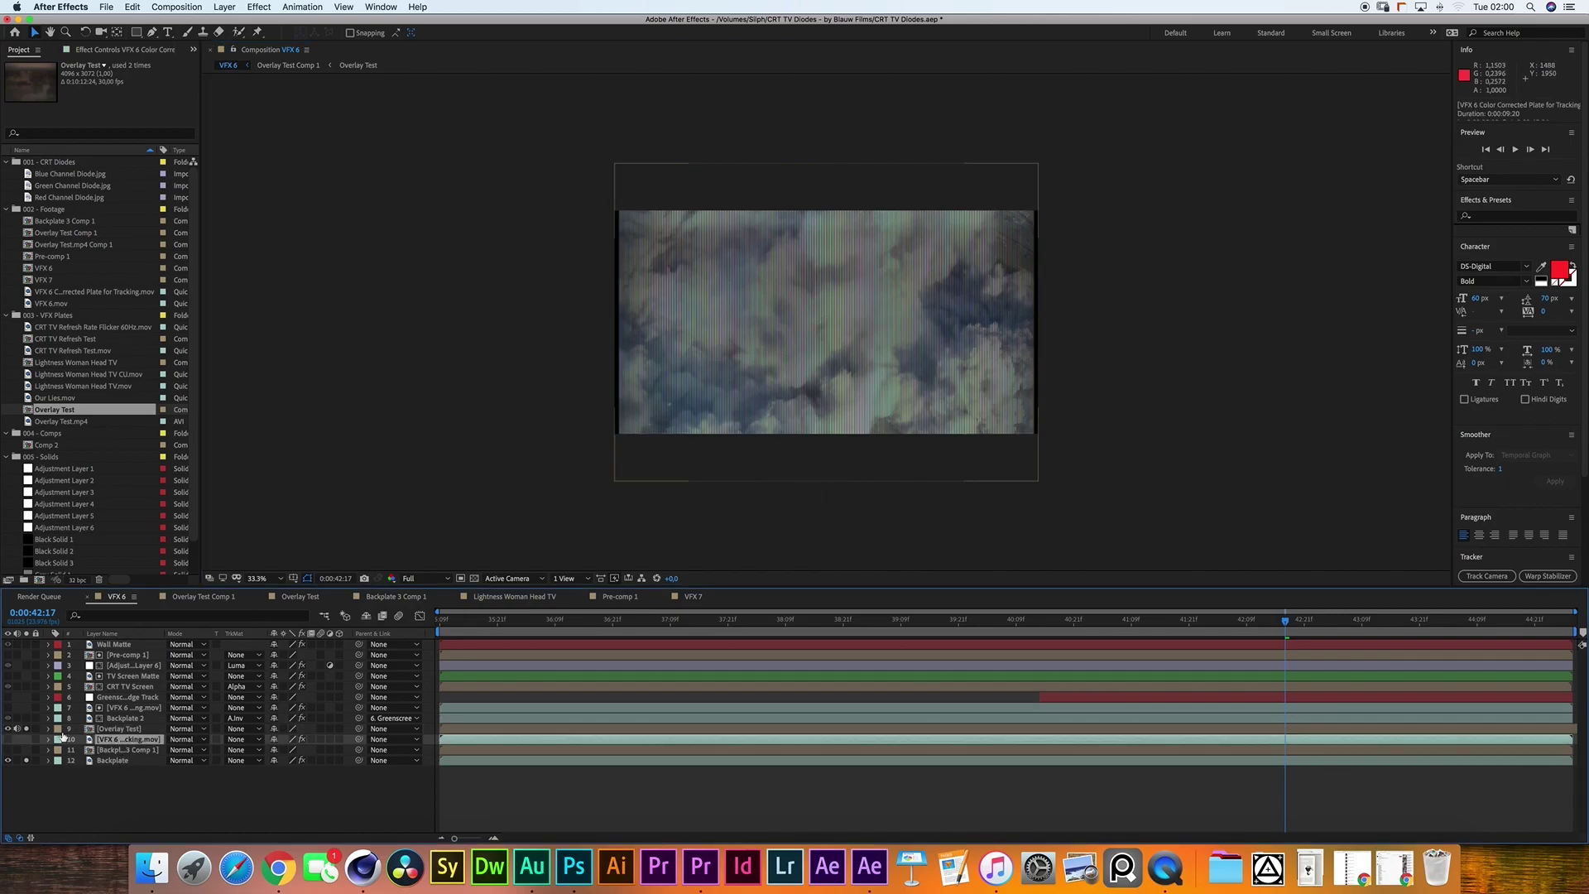
left_click(94, 52)
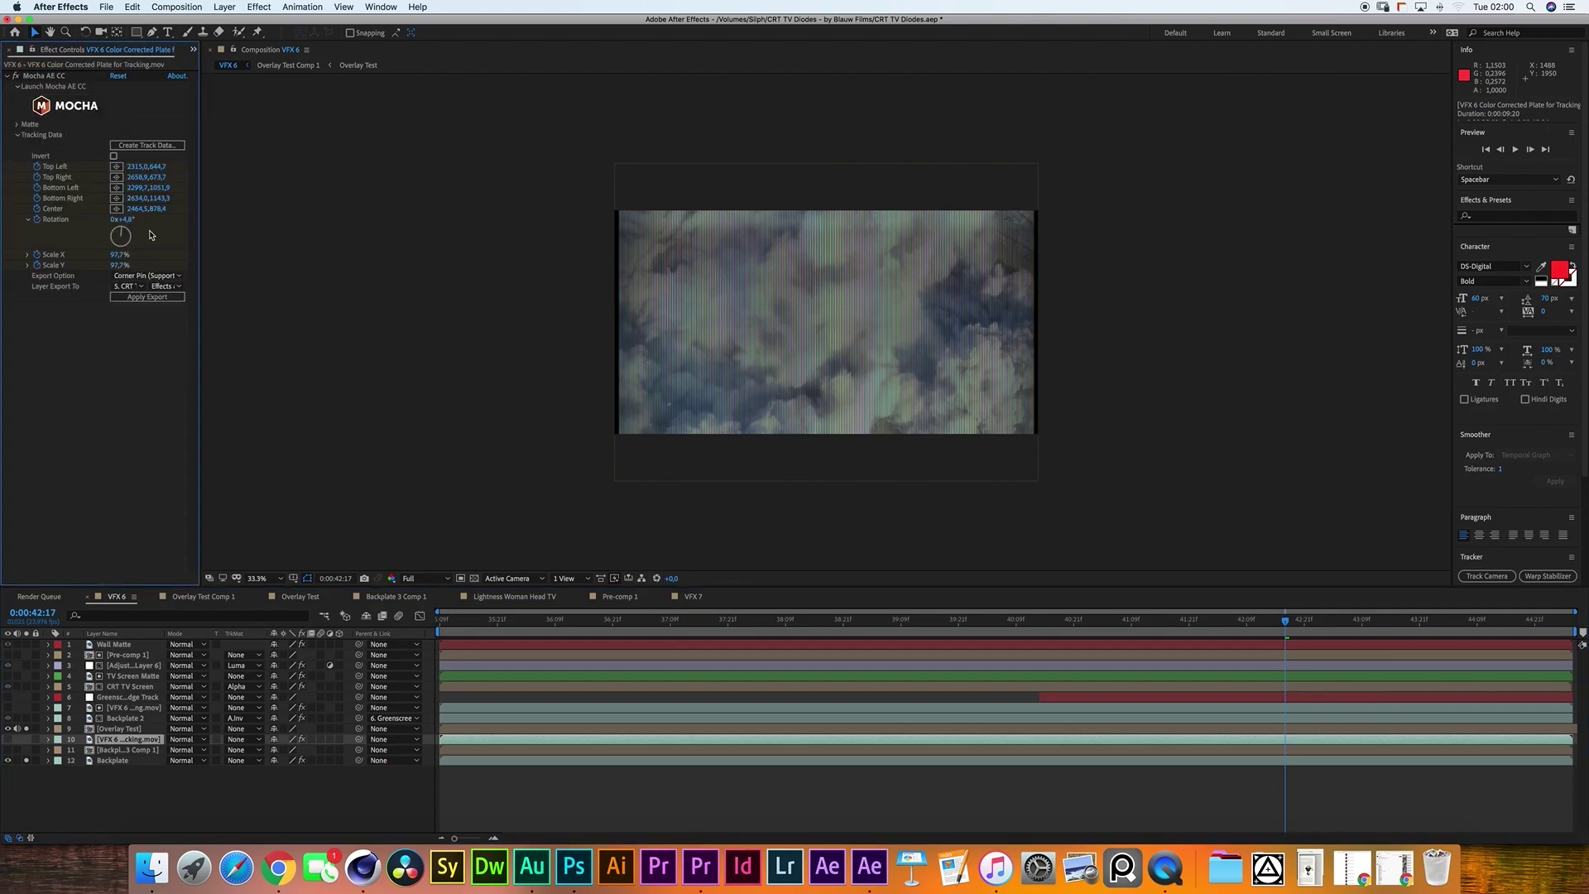
left_click(142, 286)
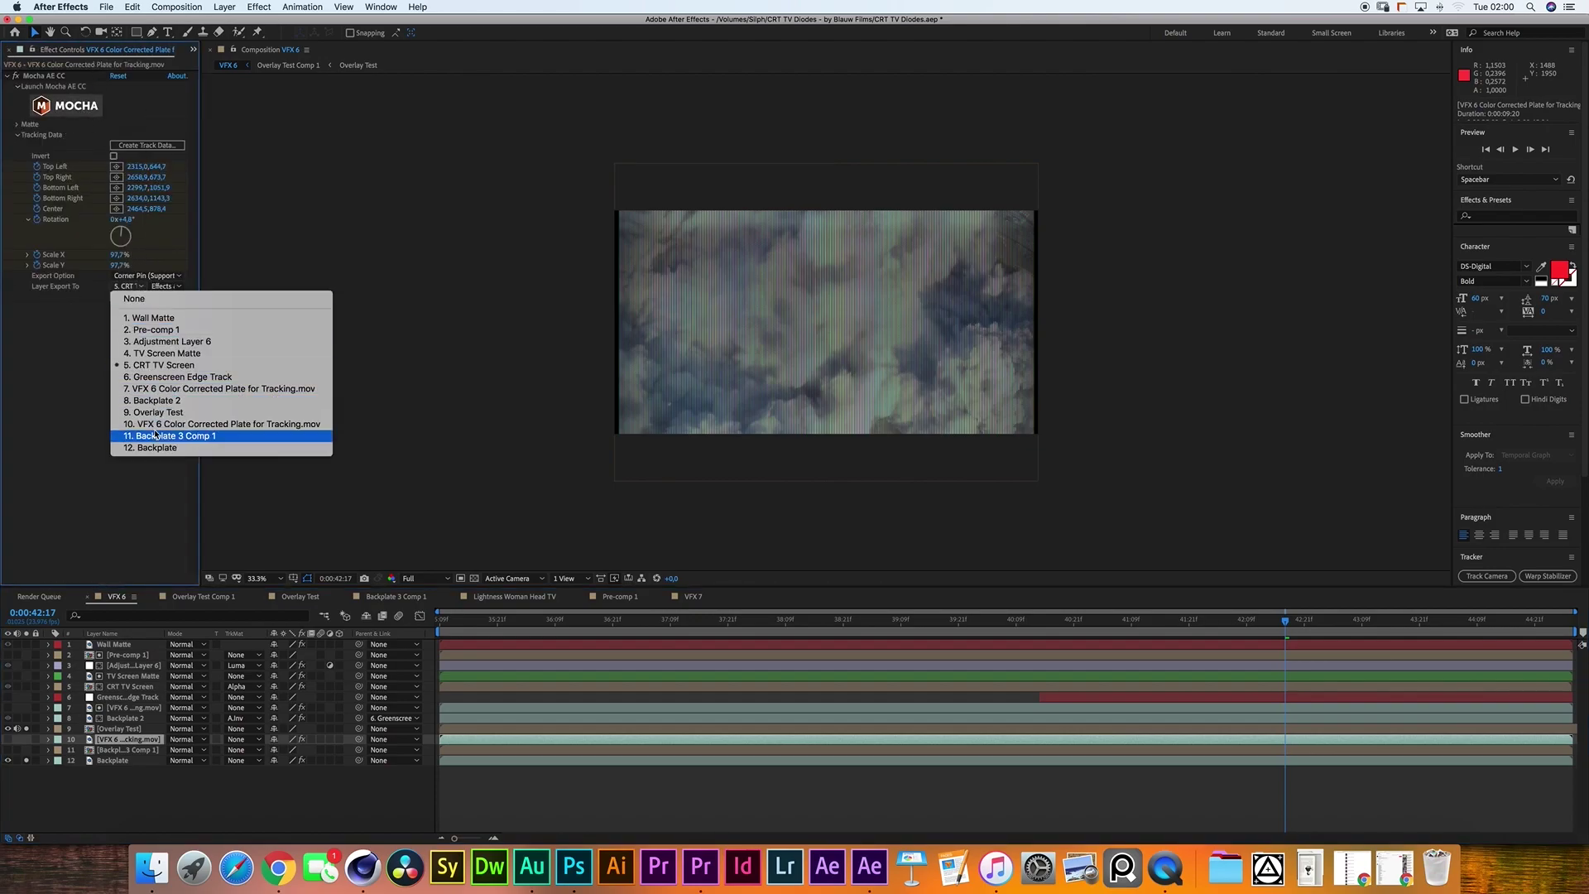
left_click(161, 413)
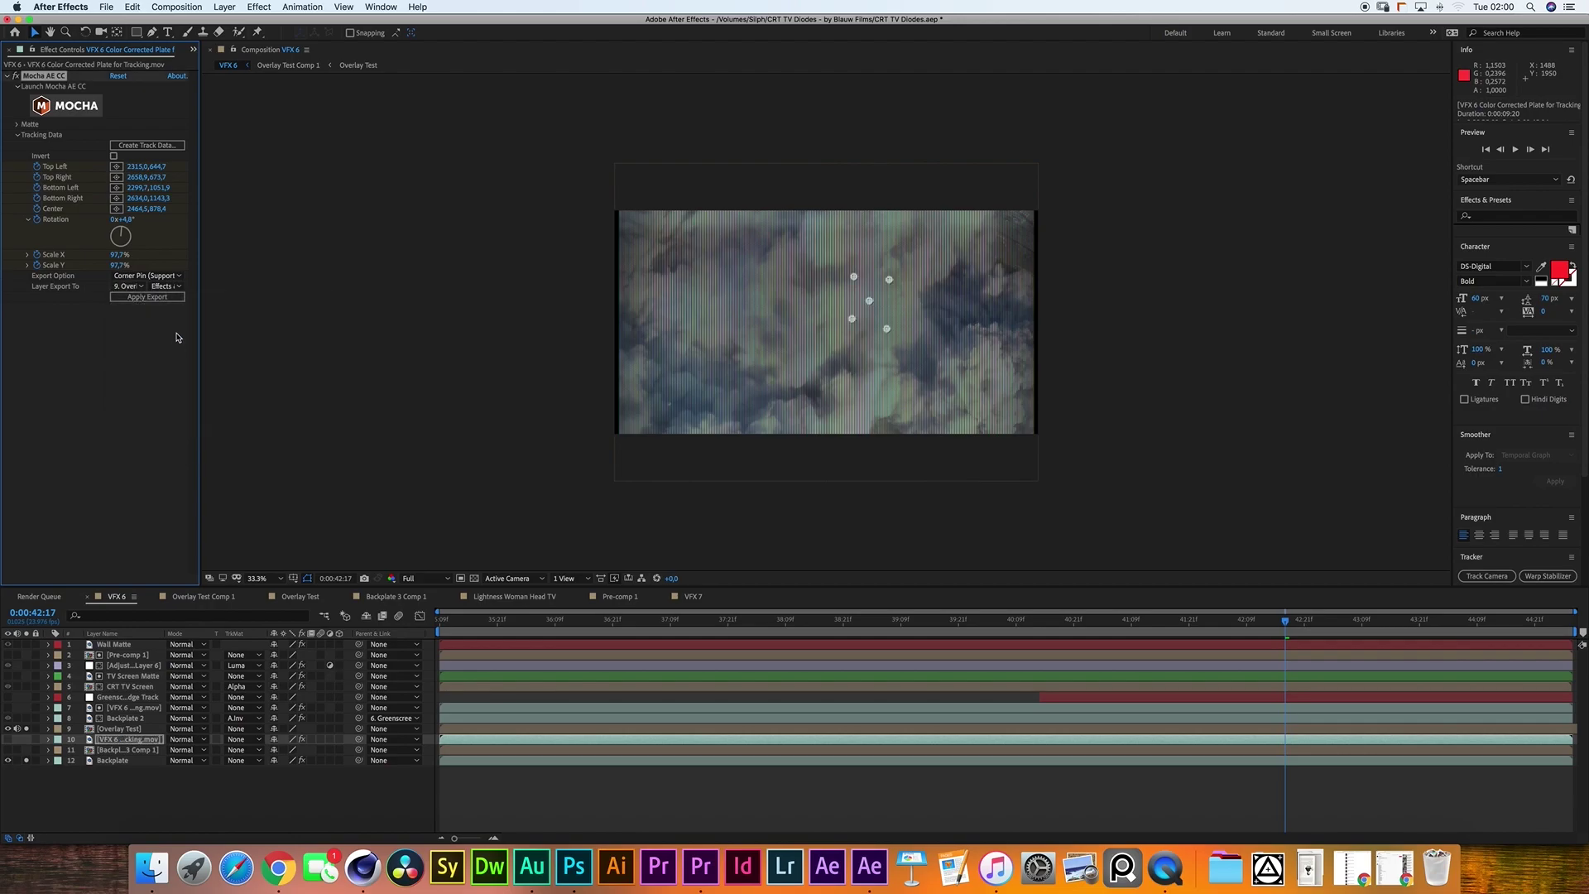
left_click(135, 298)
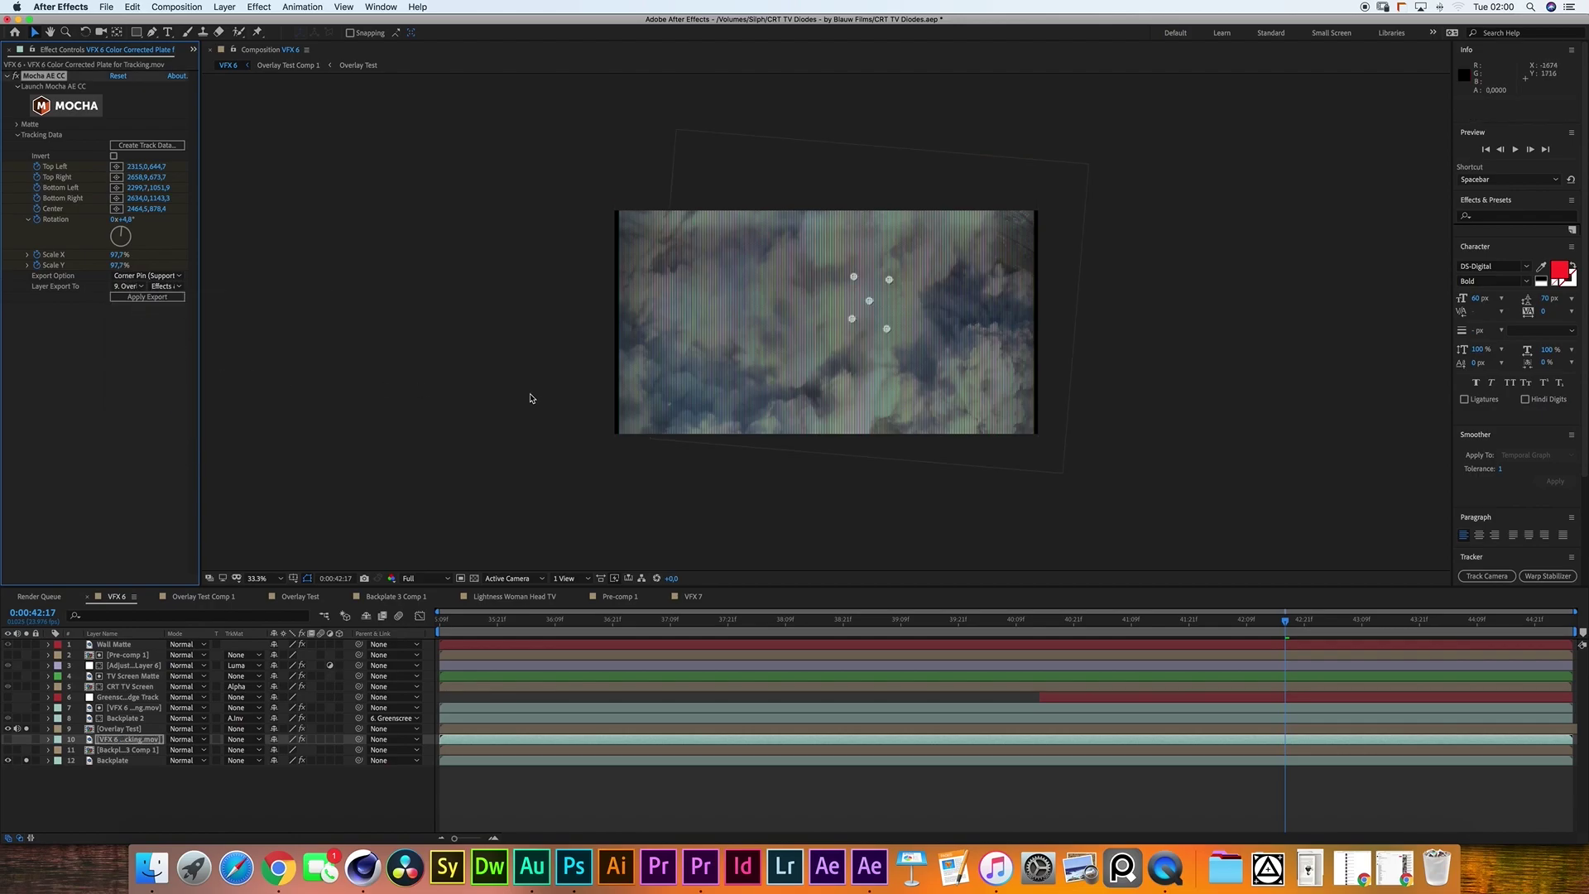
left_click(257, 578)
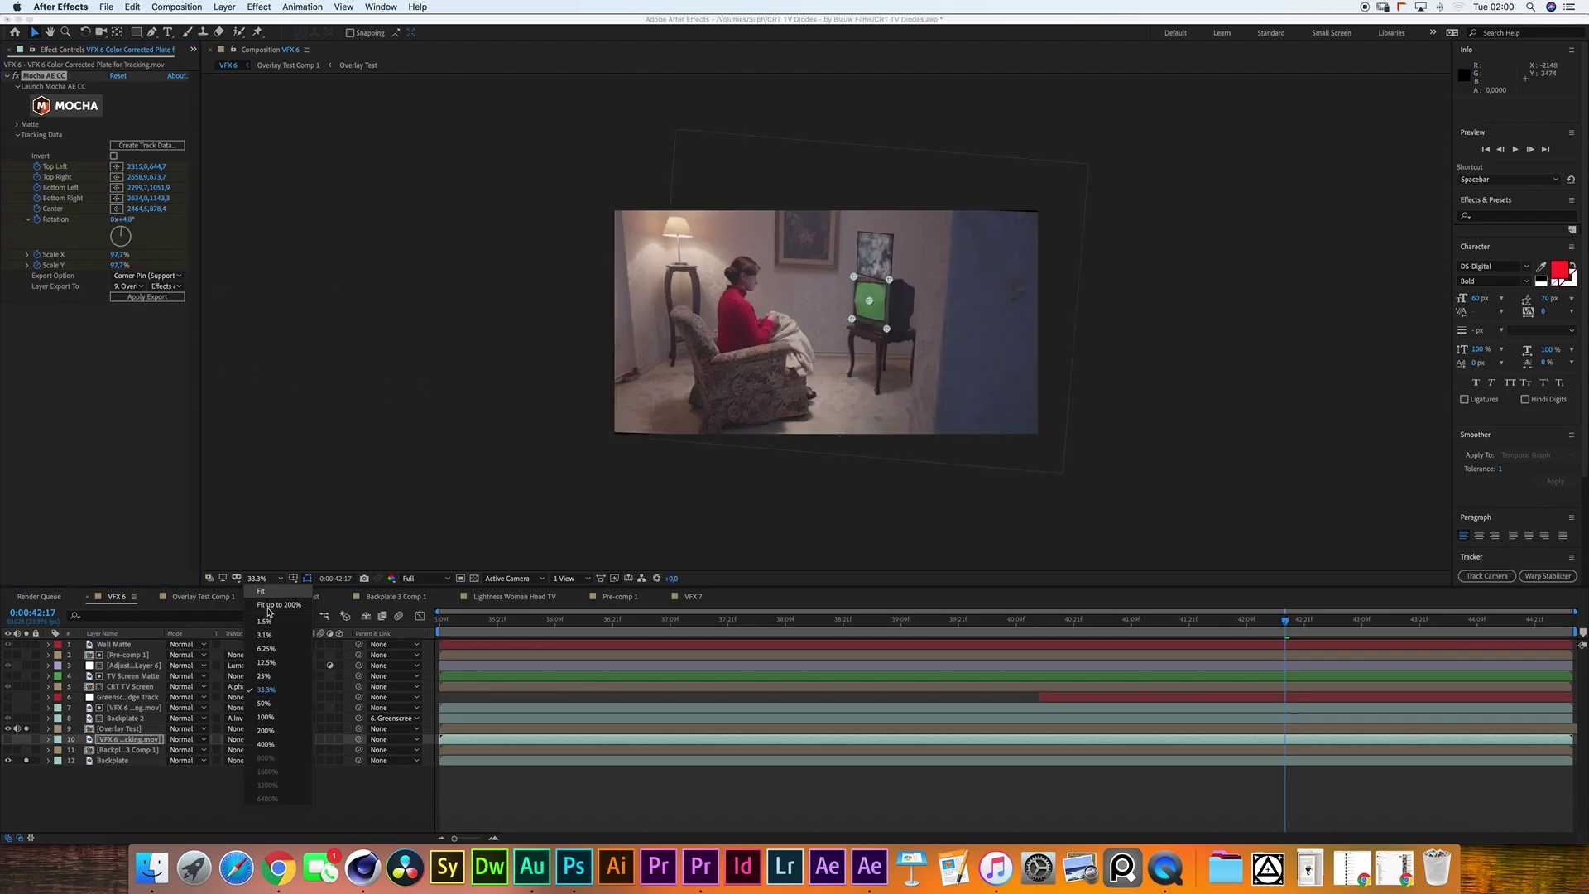
left_click(265, 717)
left_click_drag(1023, 242, 957, 333)
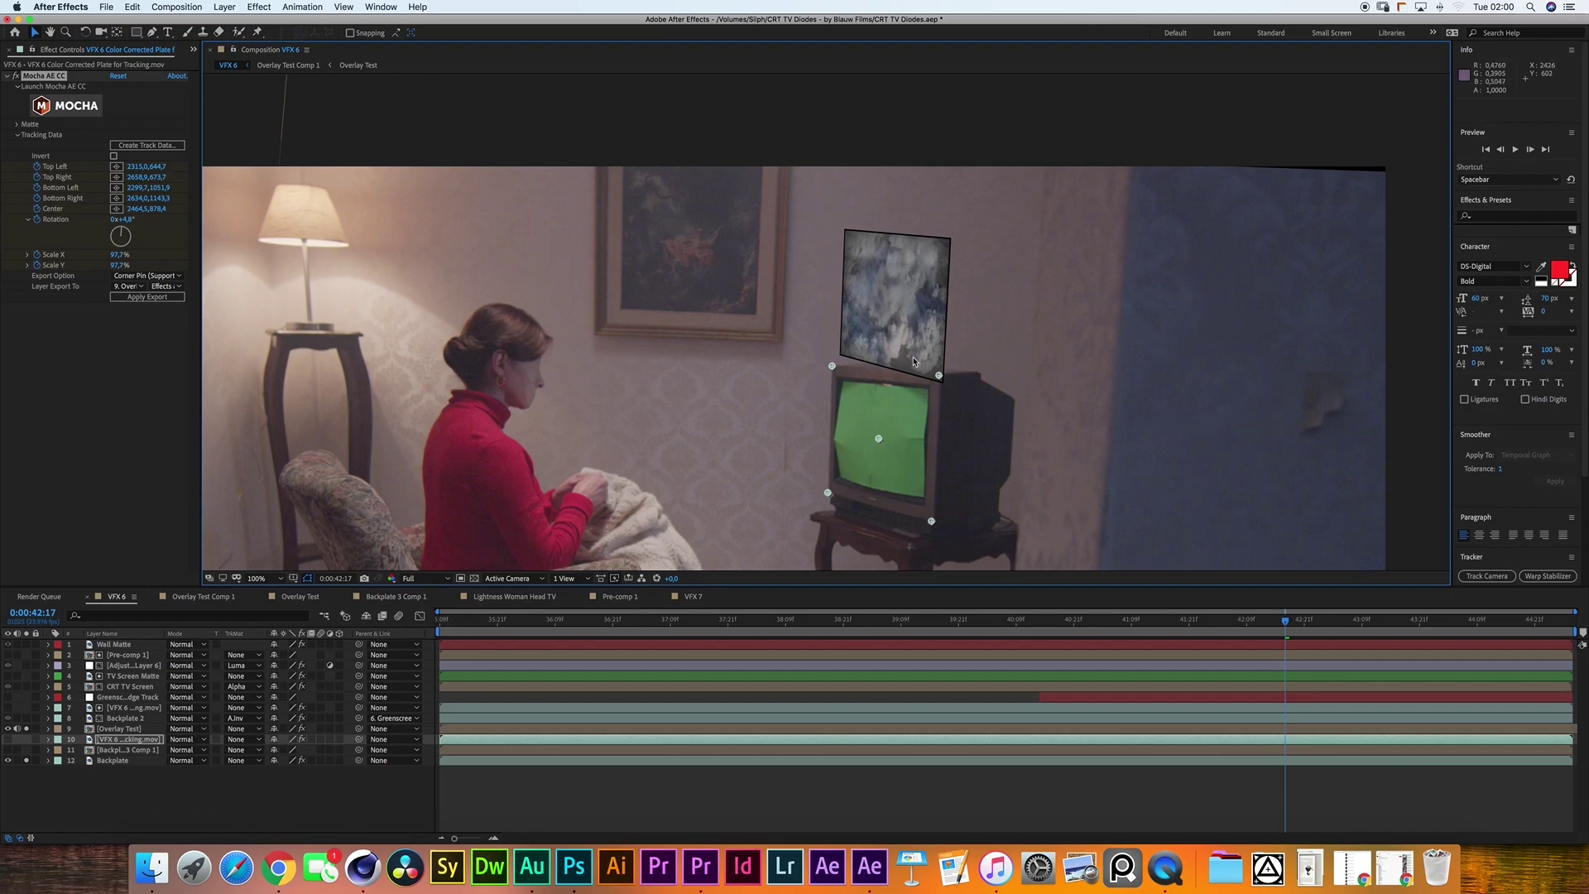
Delete the Corner Pin effect from the Overlay Test layer and remove that layer from VFX 6.
key("super+Up")
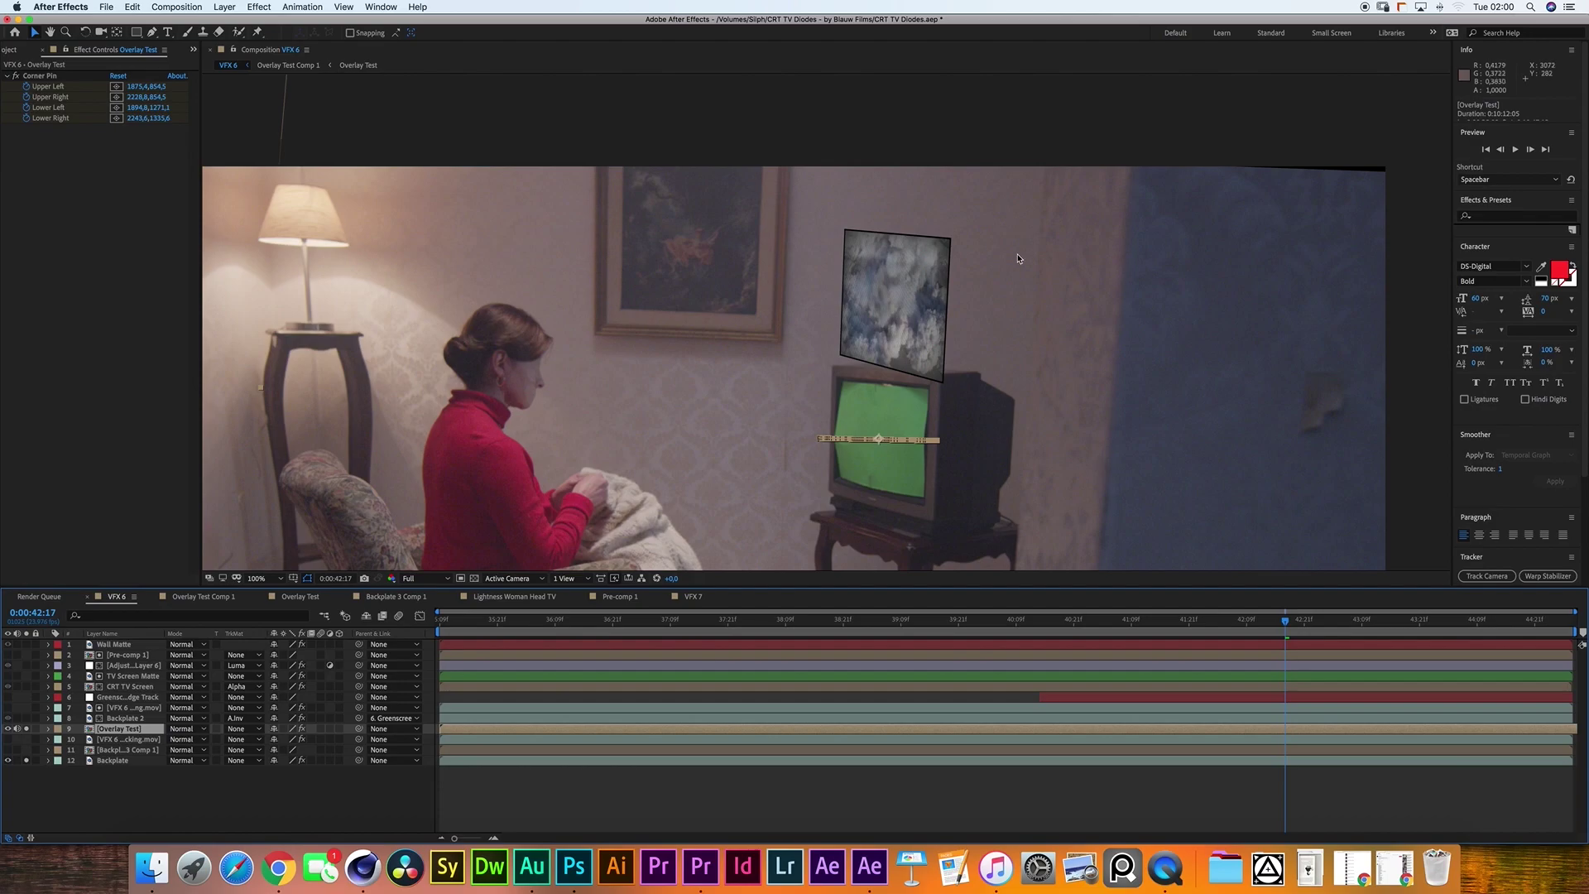
left_click(45, 77)
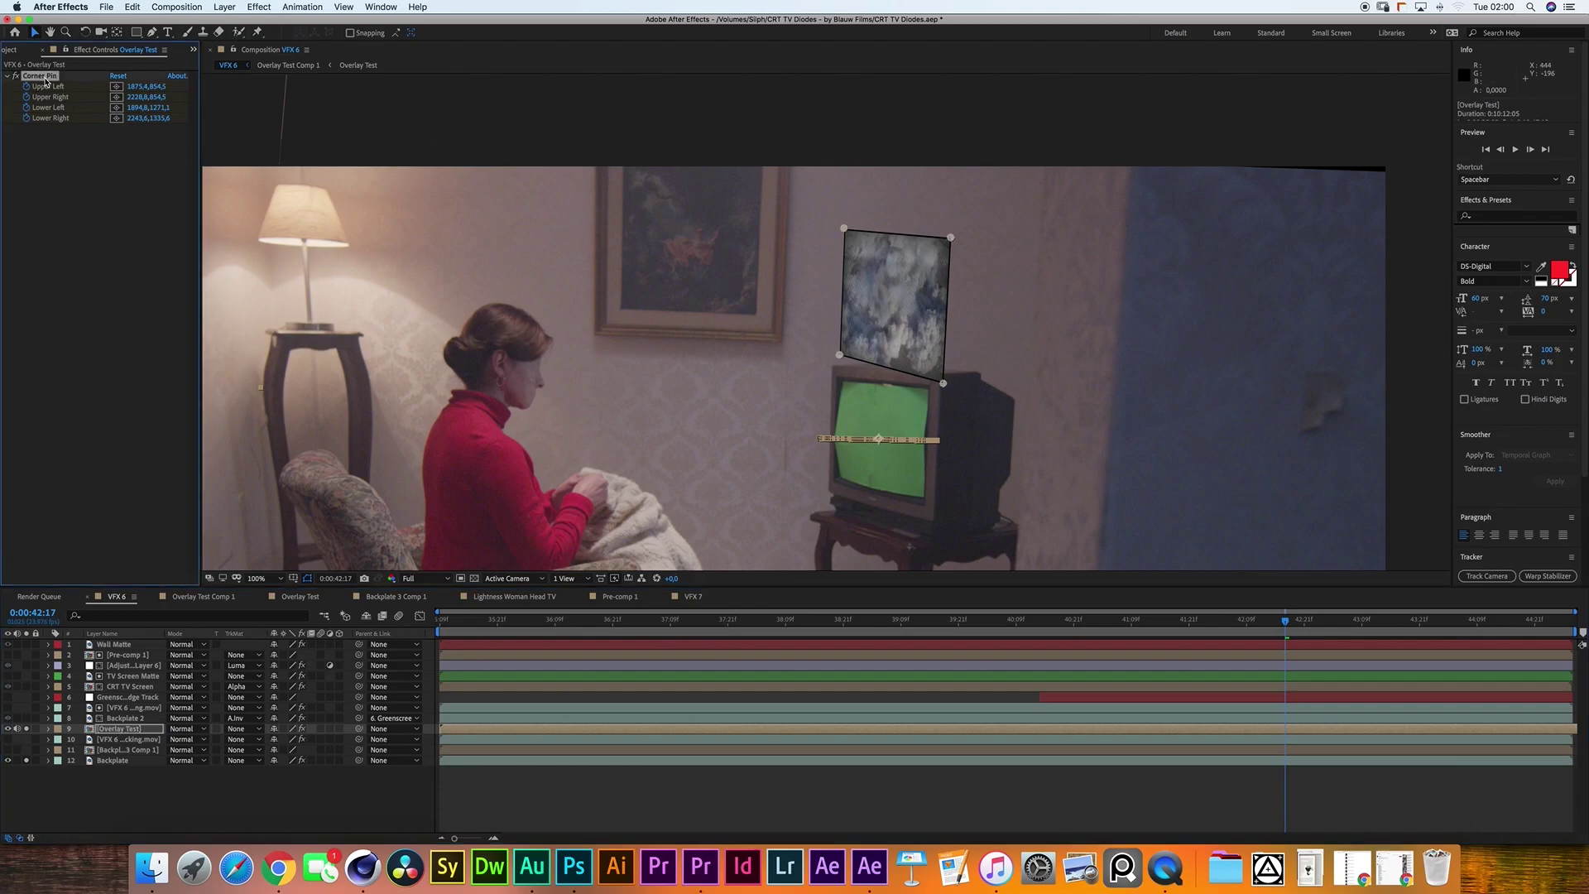
key("Delete")
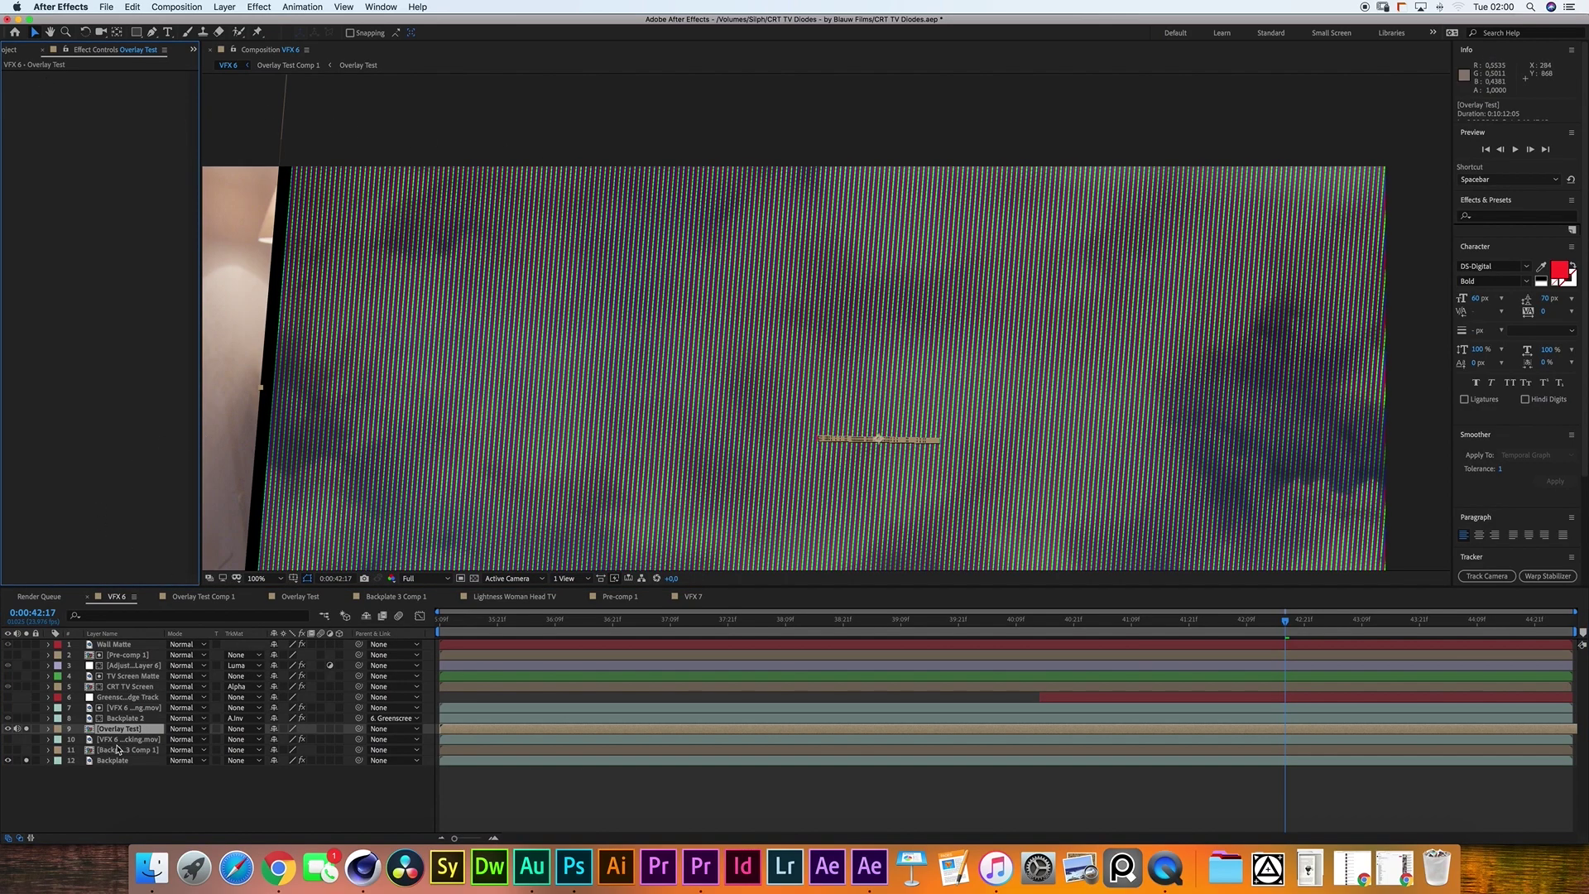
key("Delete")
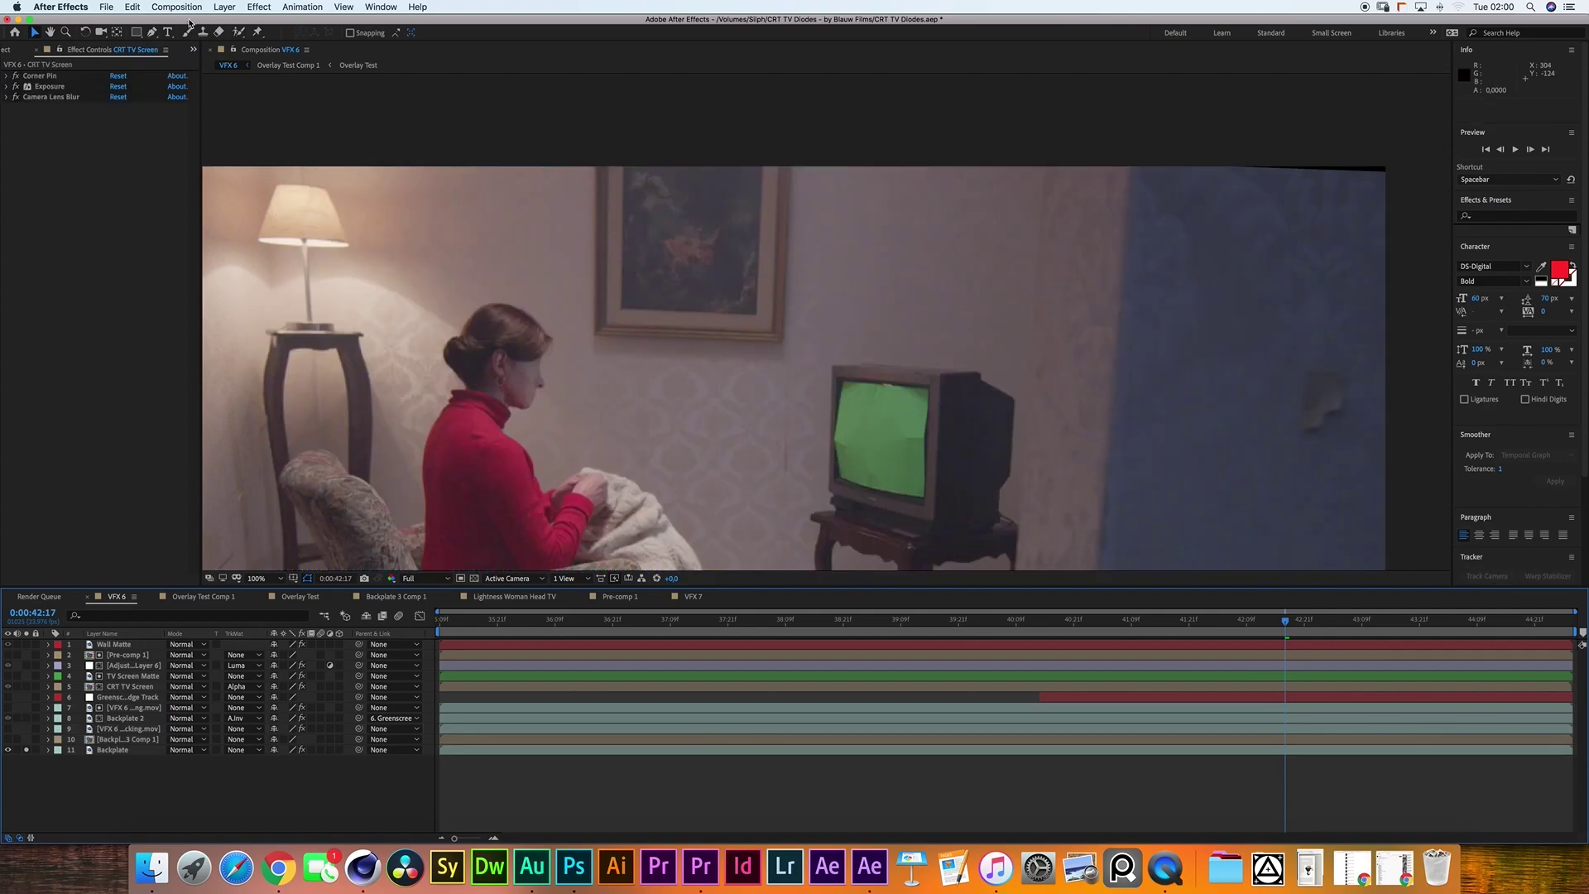
Place Overlay Test above the color corrected plate in VFX 6 and pre-compose it, moving all attributes into the new composition.
left_click(12, 52)
left_click_drag(48, 411, 128, 739)
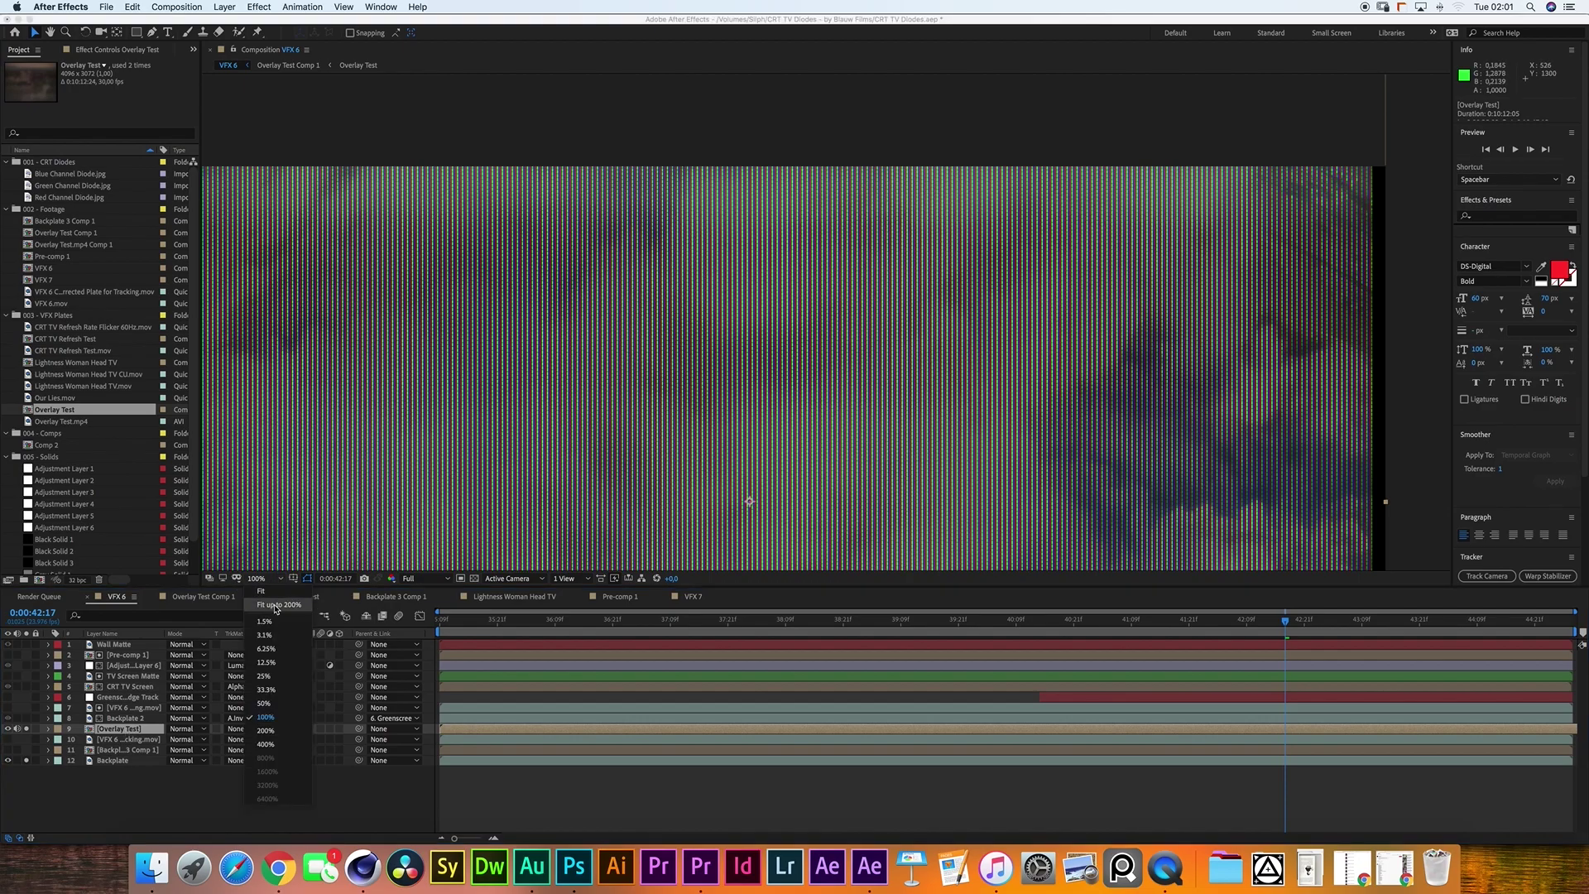
key("shift+slash")
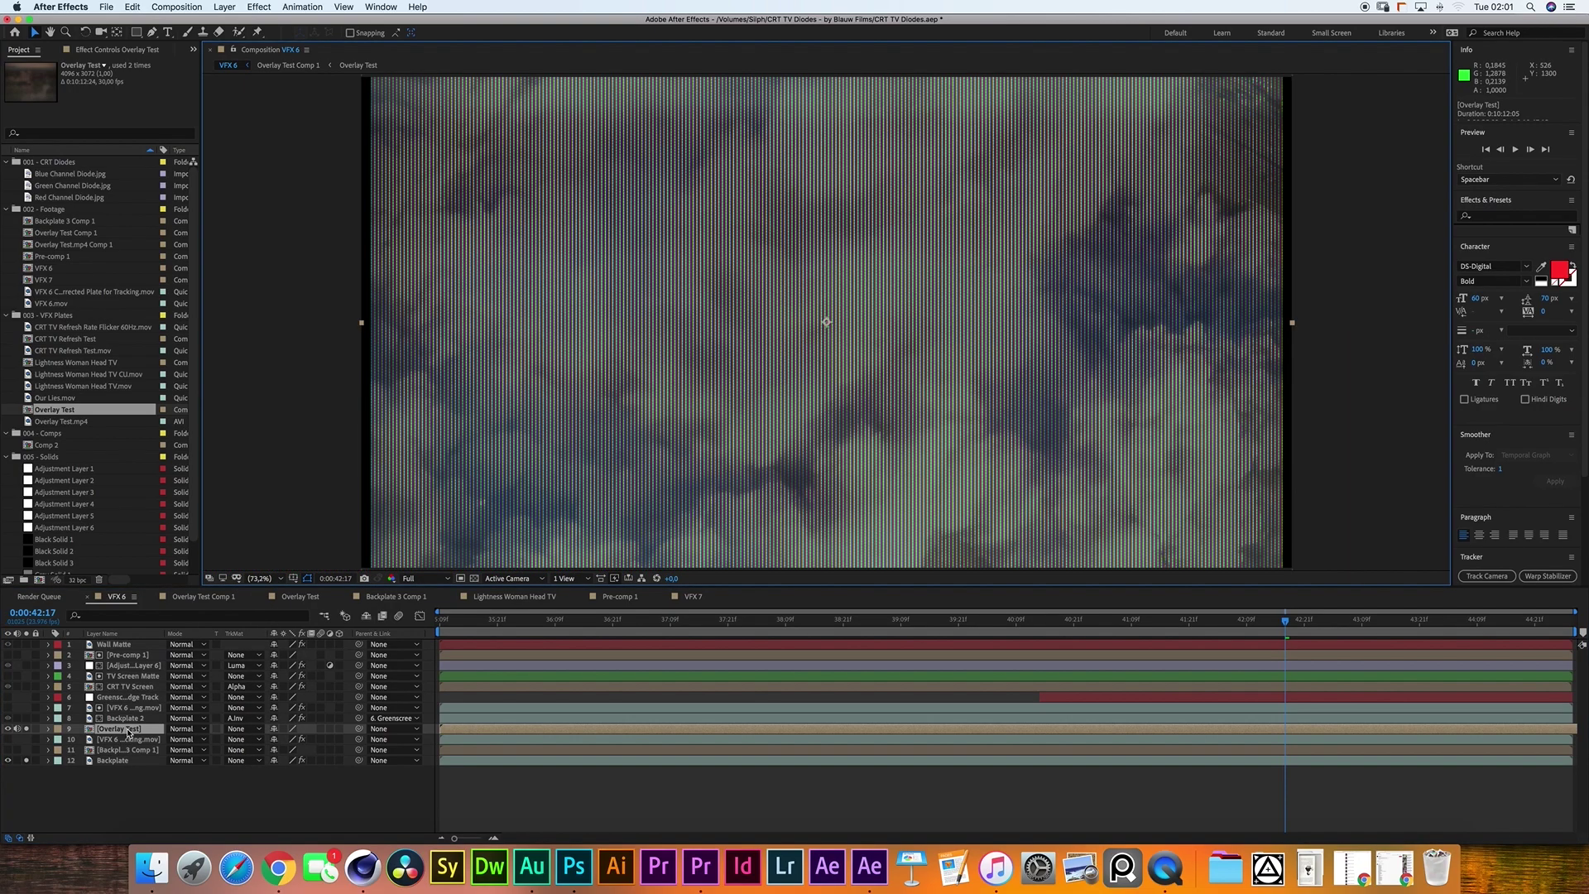
left_click(226, 7)
left_click(303, 420)
left_click(718, 444)
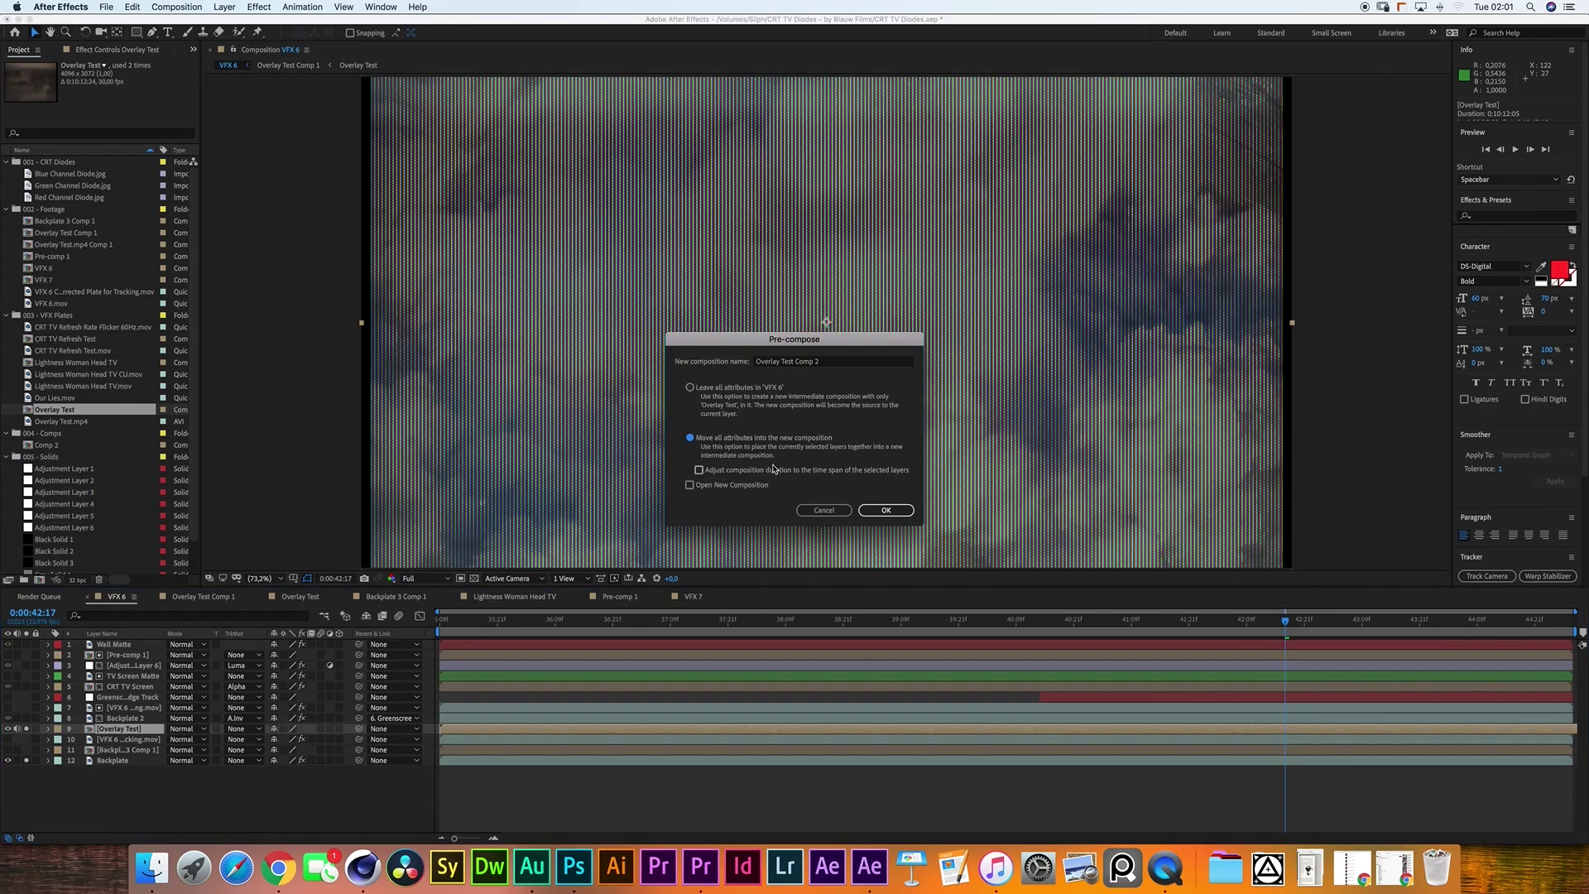
left_click(884, 510)
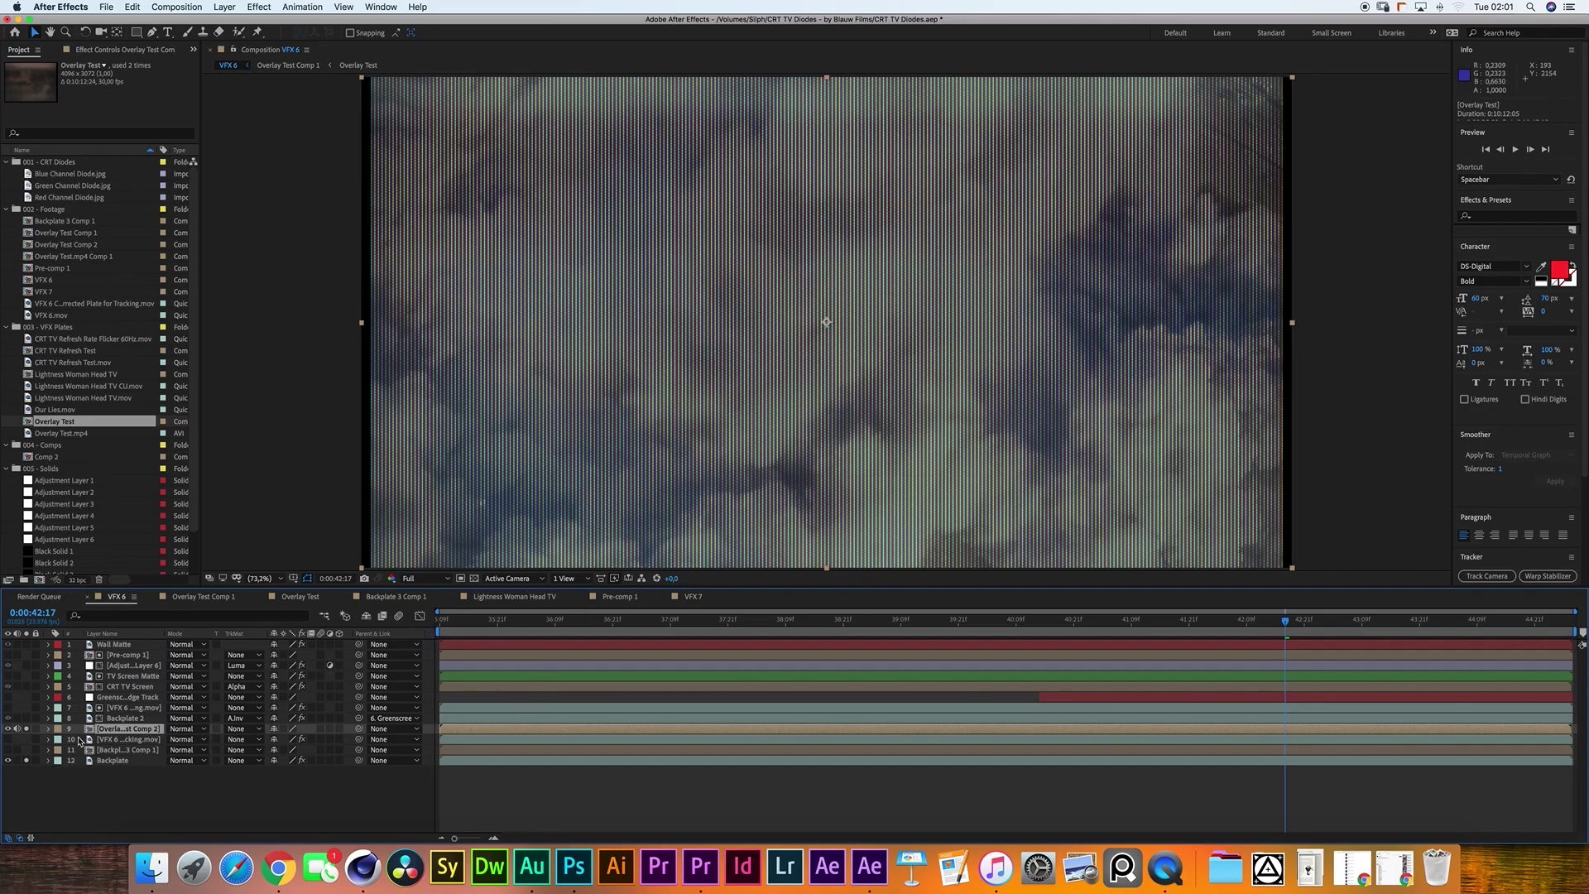
Fit the Overlay Test layer inside Overlay Test Comp 2 to the composition's dimensions and show its scale property.
double_click(128, 728)
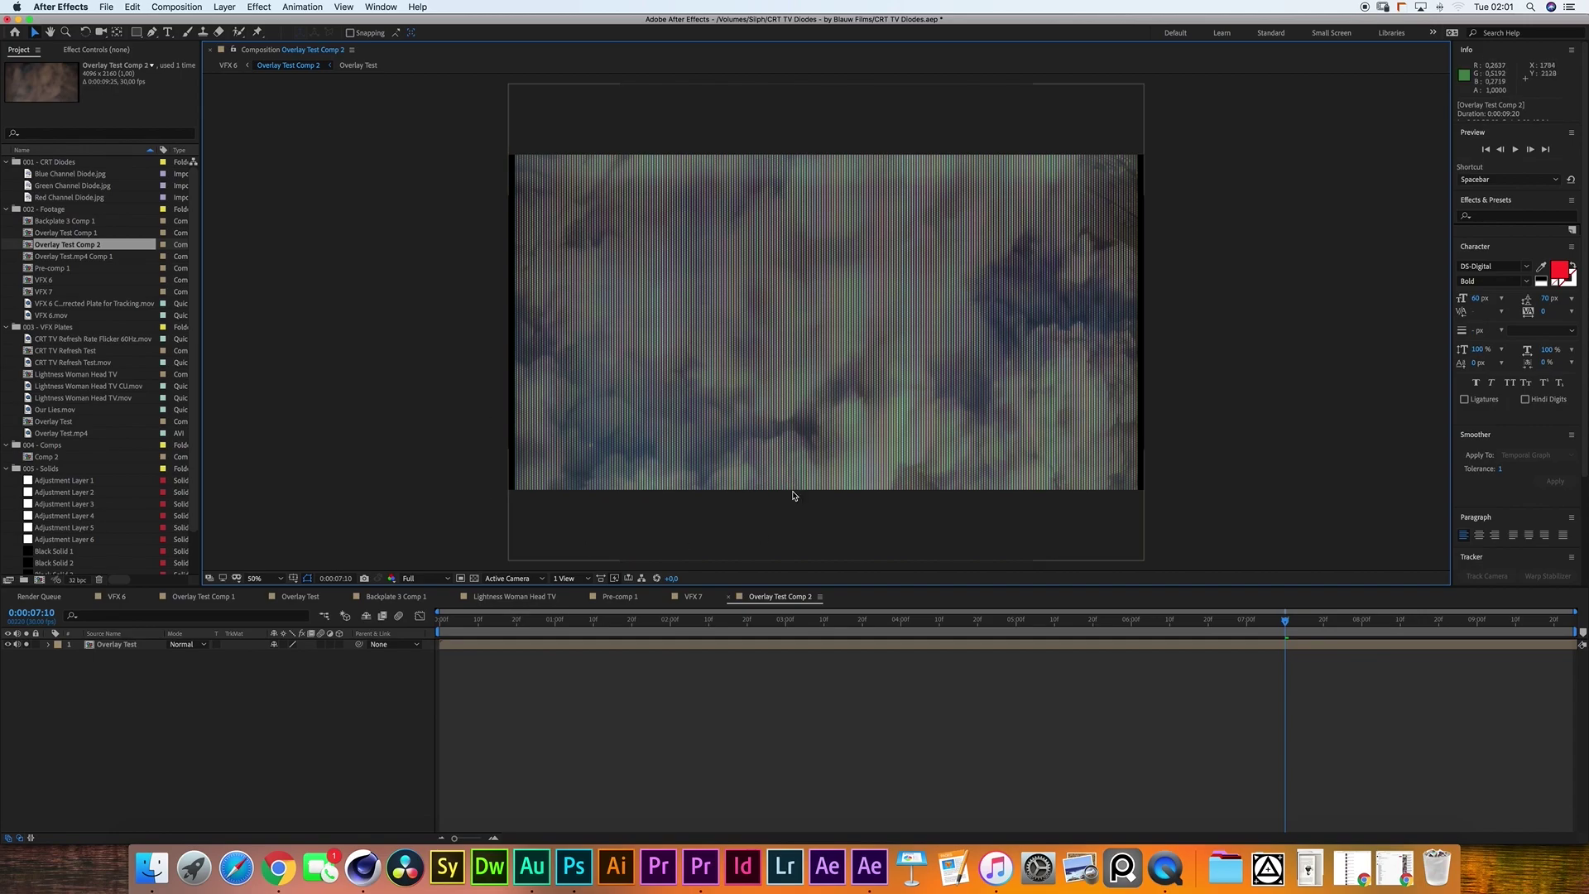
left_click(116, 643)
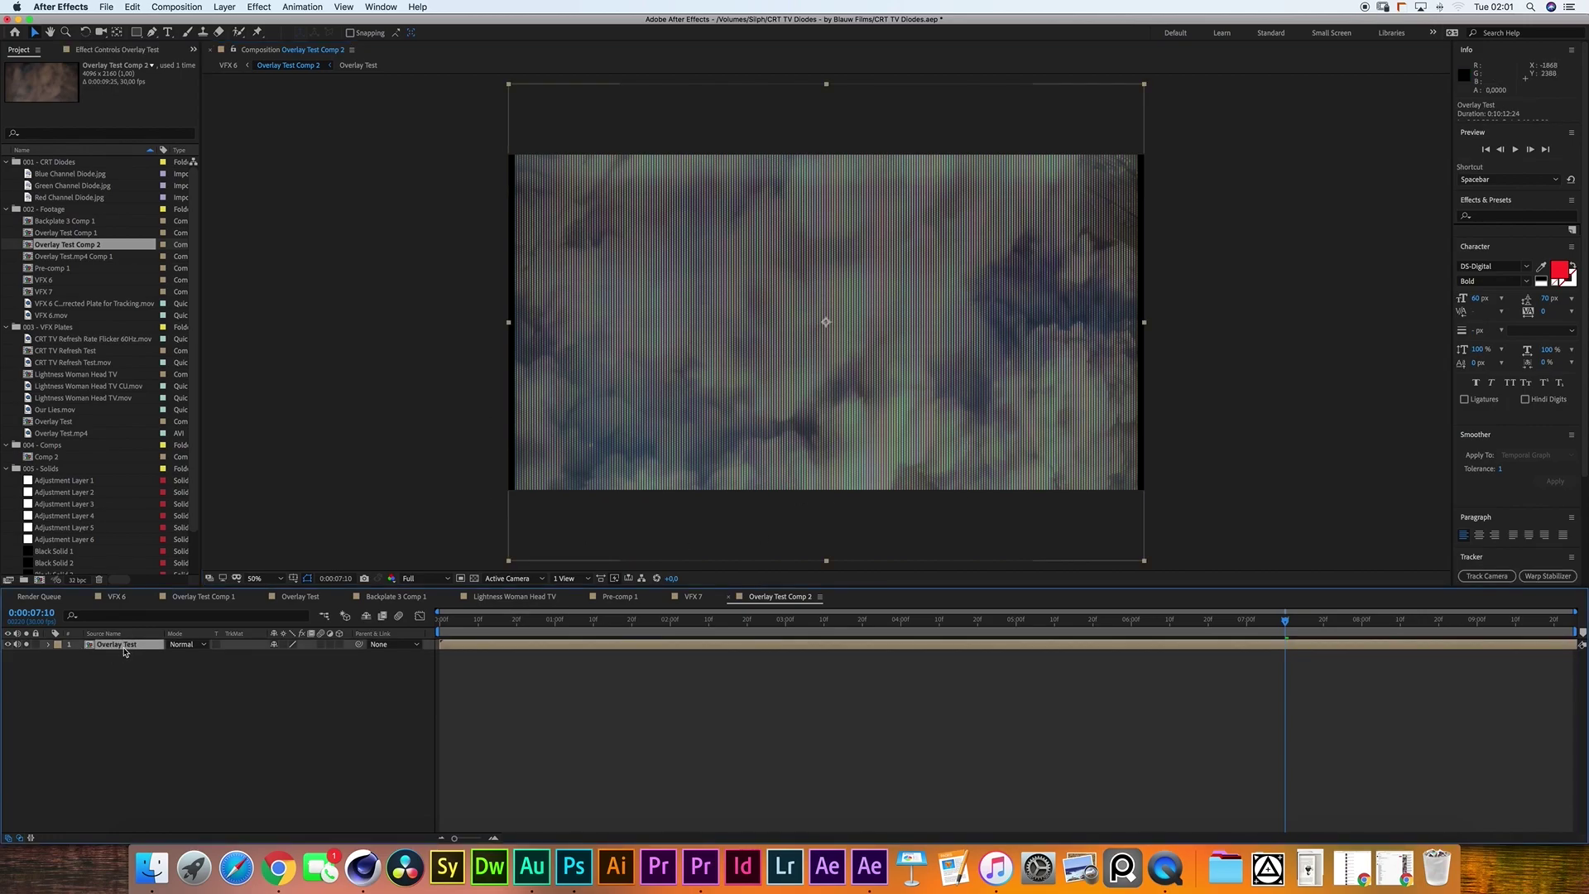
right_click(116, 647)
mouse_move(173, 579)
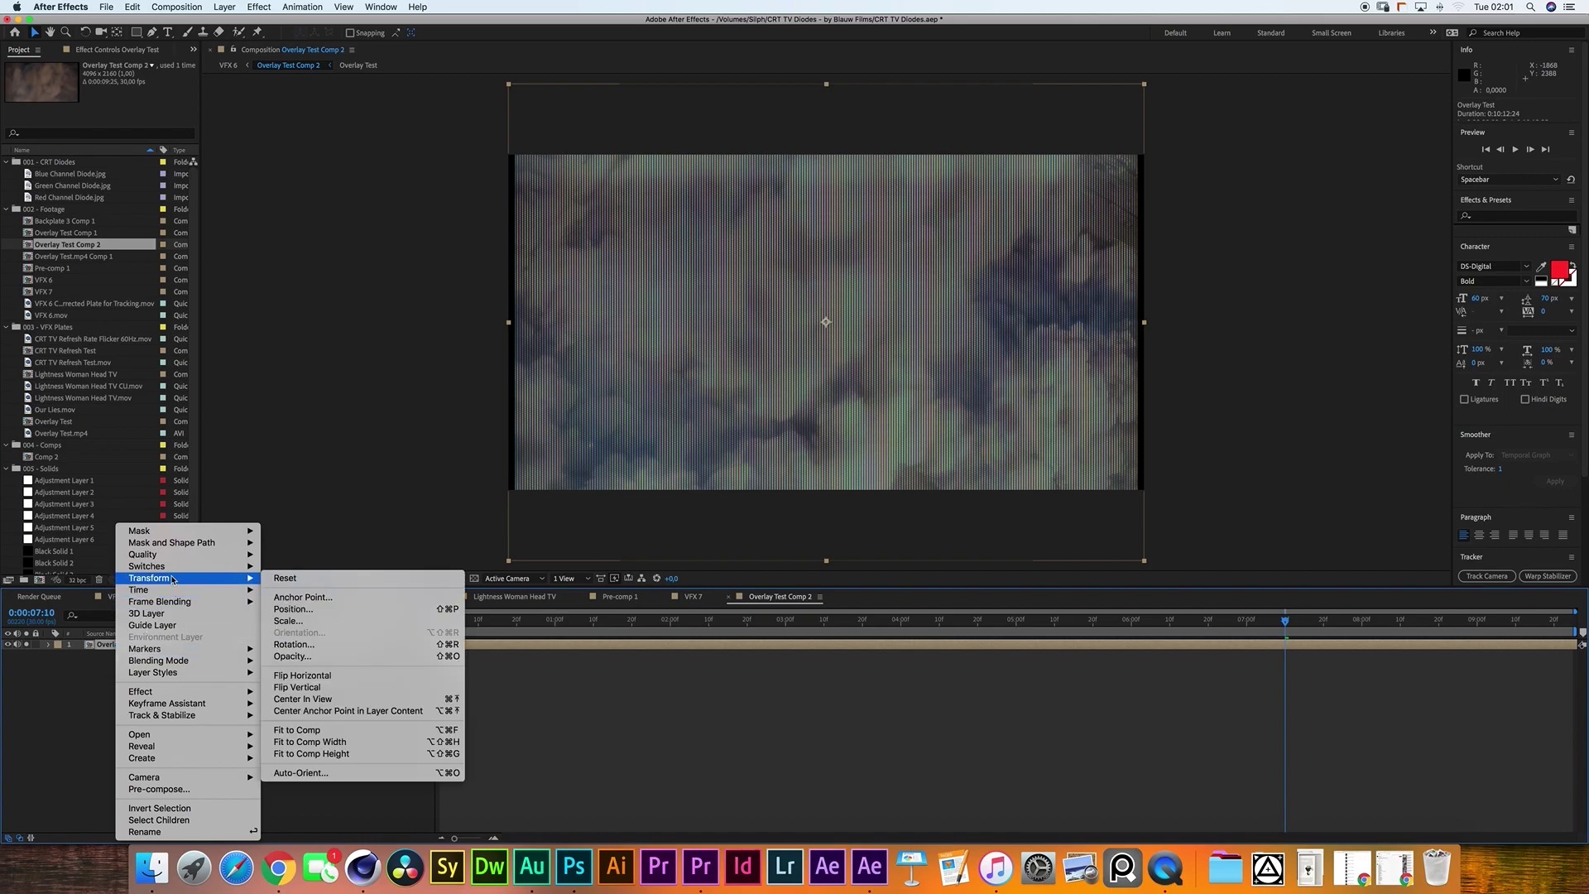
left_click(296, 732)
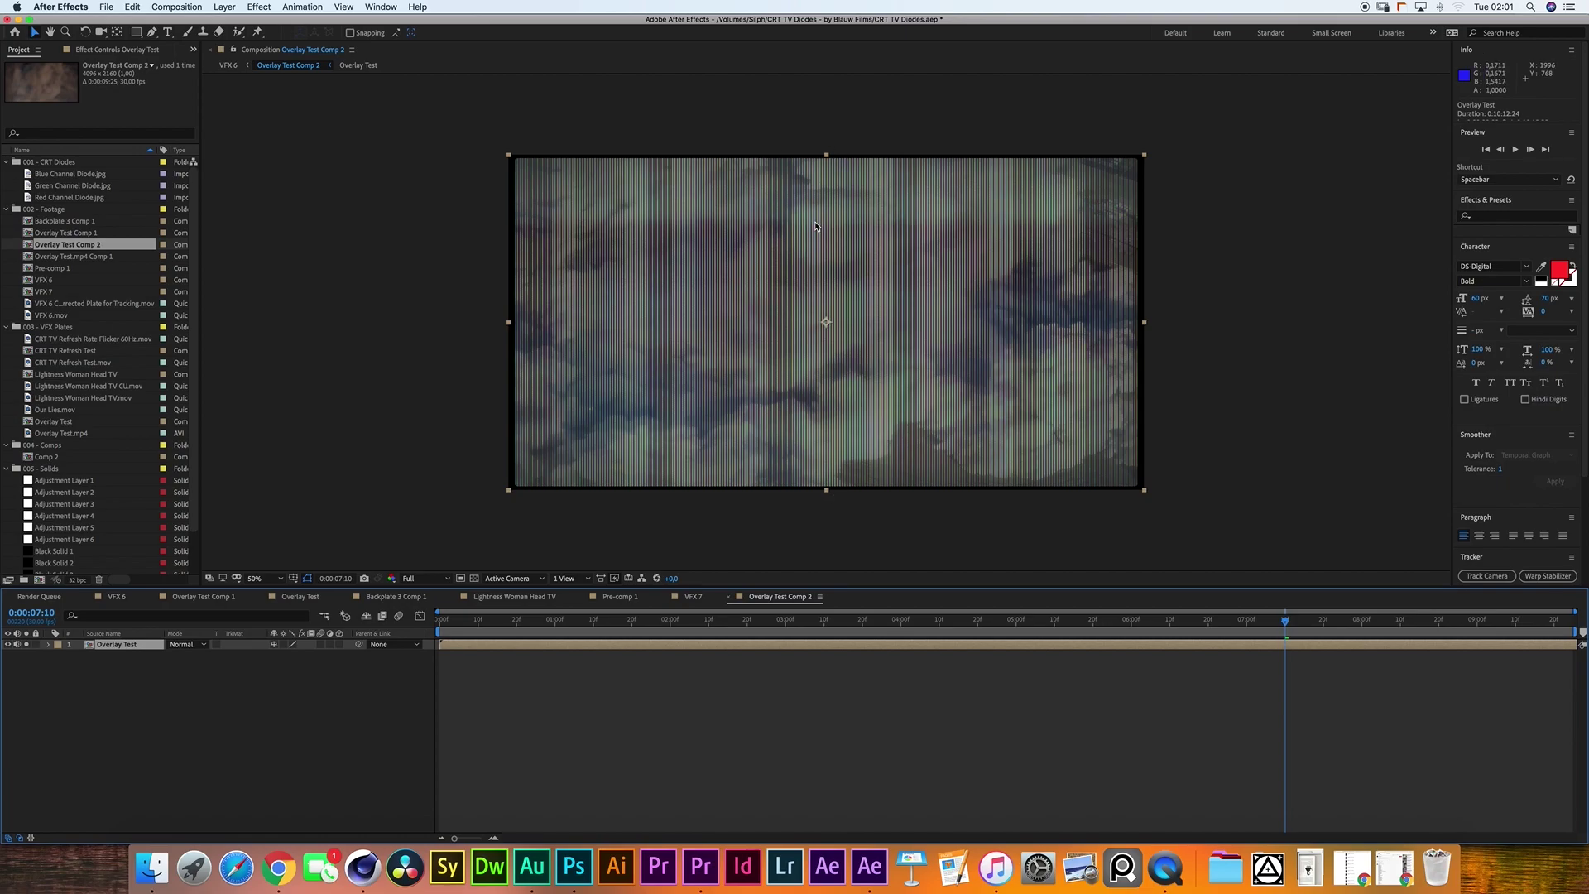
key("s")
Export the Mocha corner pin tracking data from the color corrected plate to the Overlay Test Comp 2 layer in VFX 6.
left_click(117, 596)
left_click(128, 739)
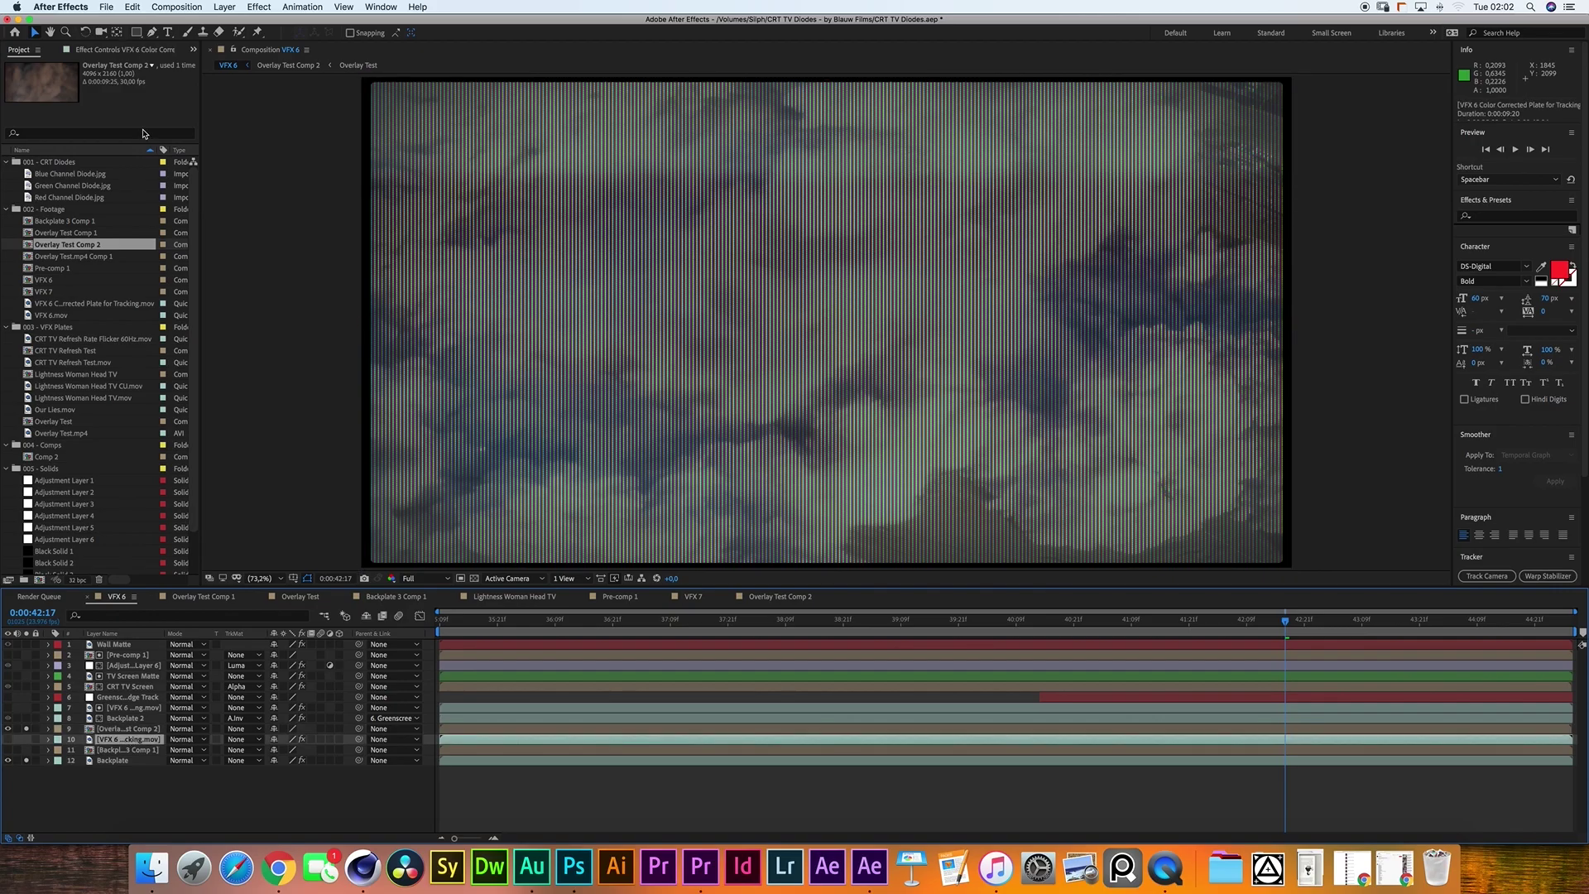
left_click(135, 52)
left_click(131, 286)
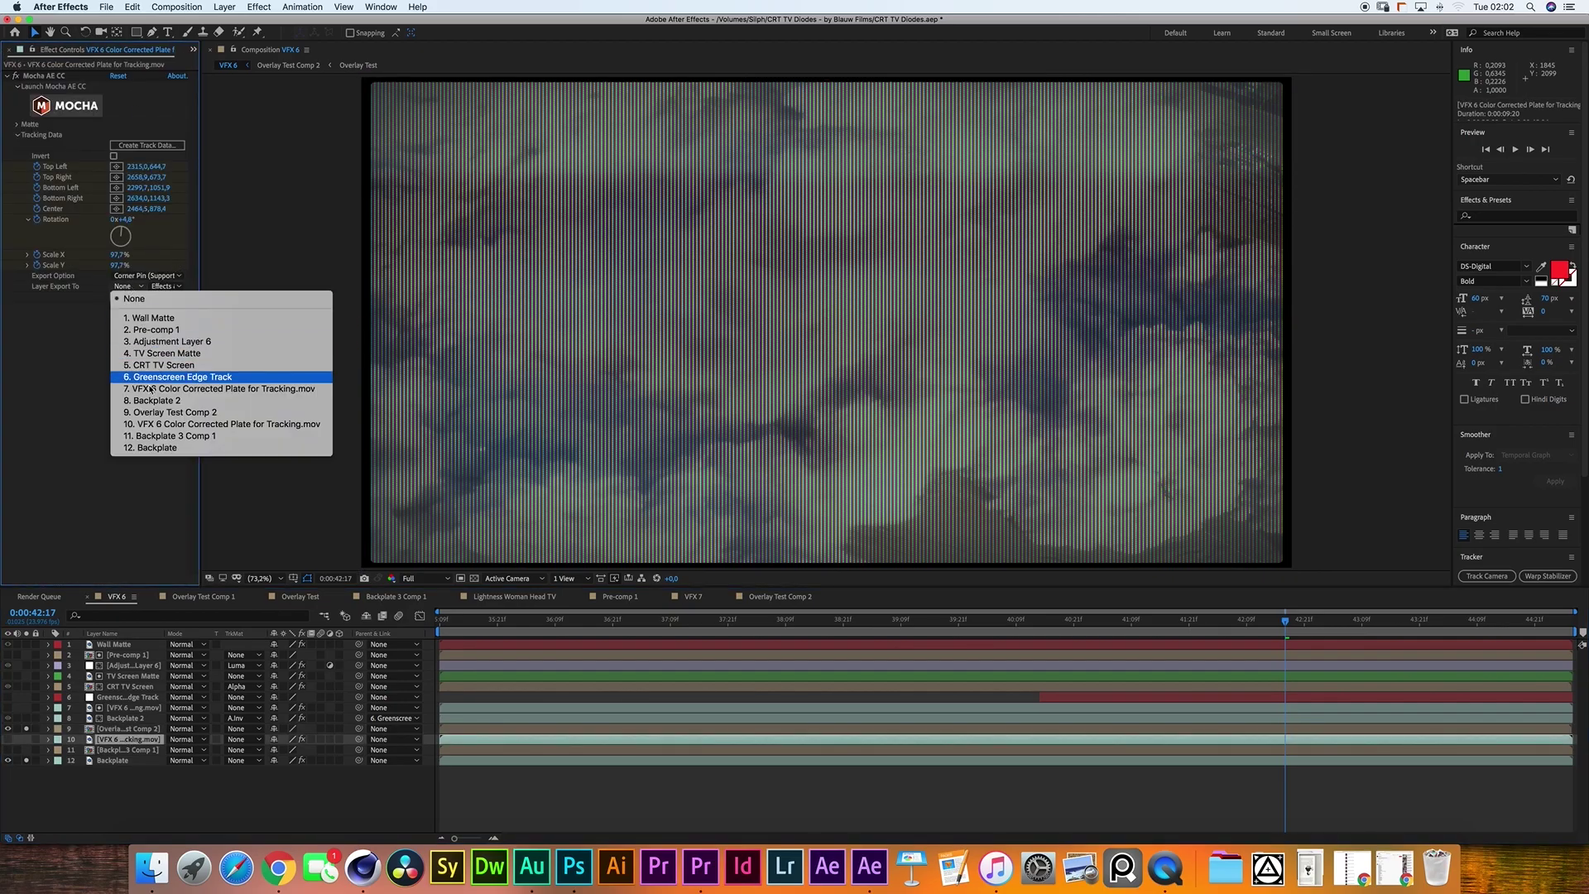
left_click(153, 412)
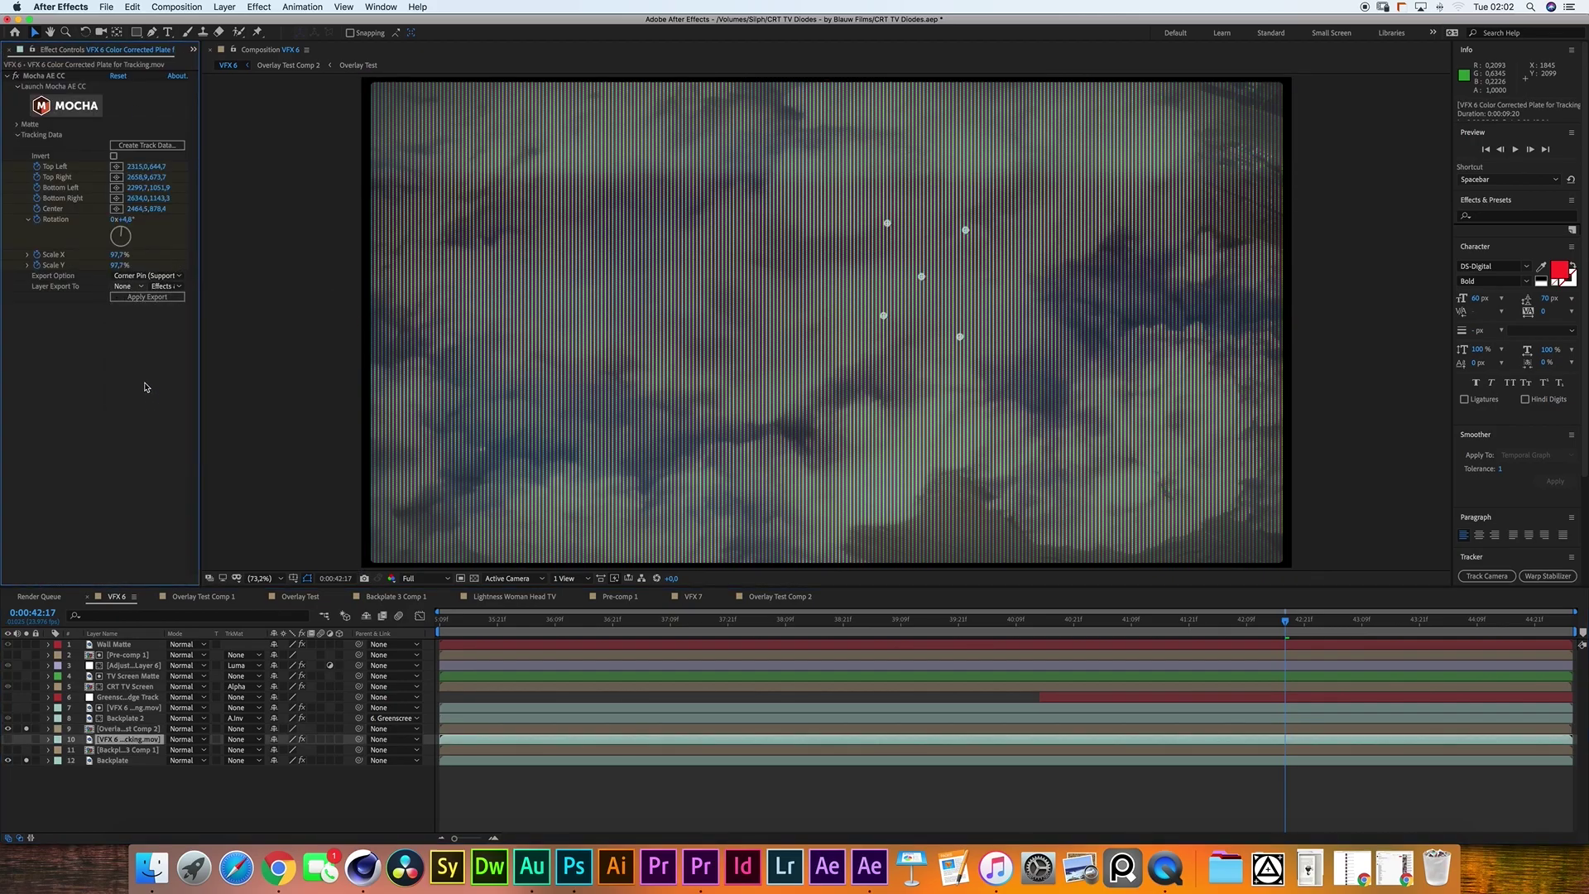
left_click(135, 297)
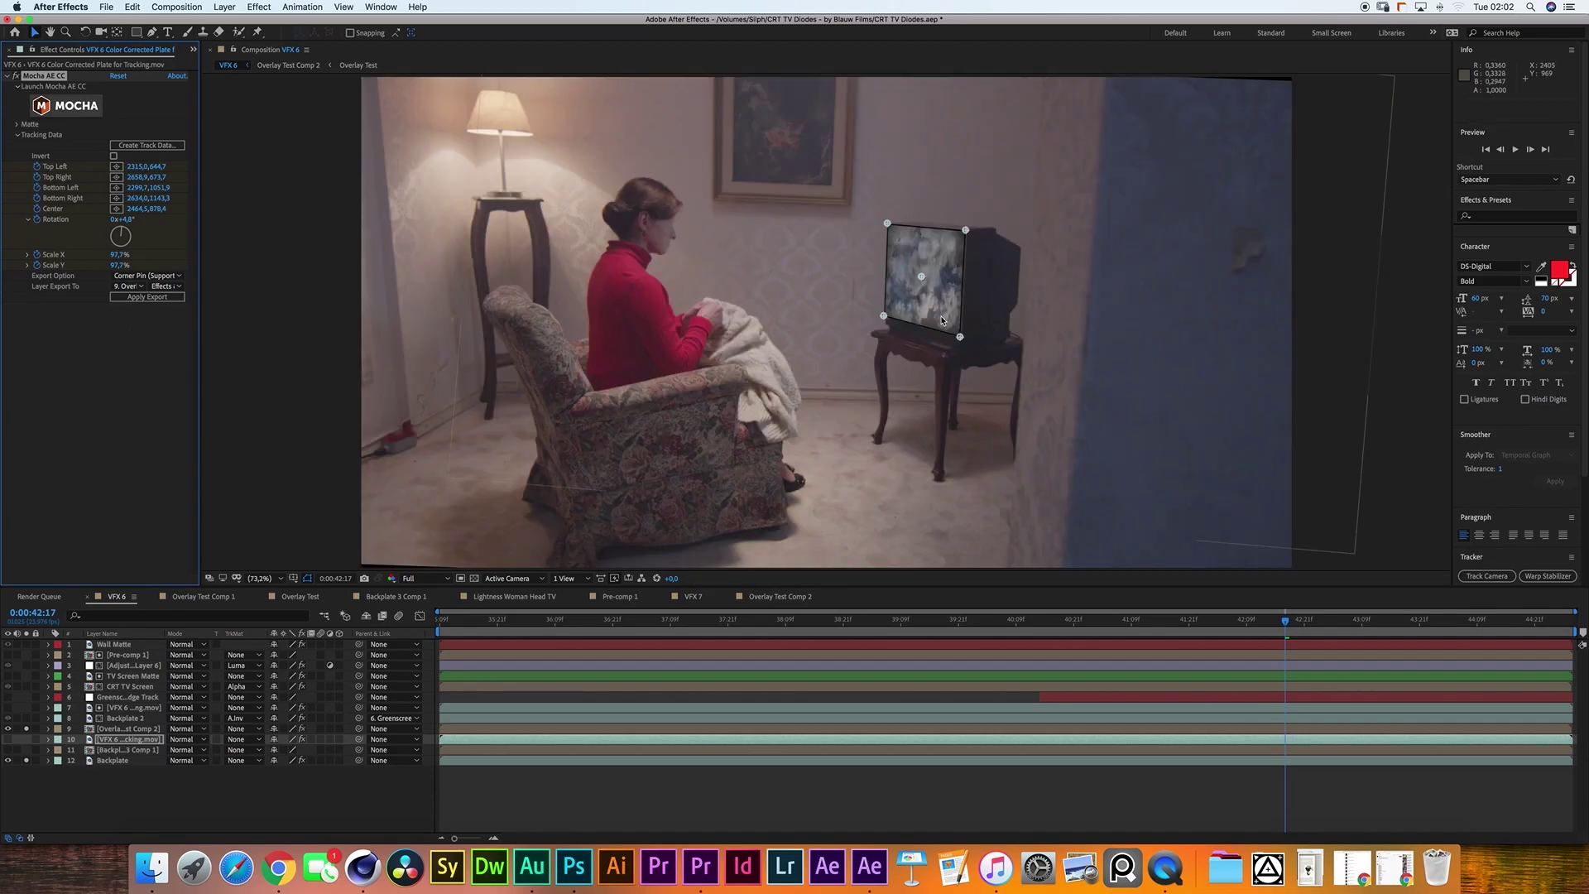
Examine the scaled overlay in Overlay Test Comp 1 and open its nested Overlay Test composition.
left_click(203, 596)
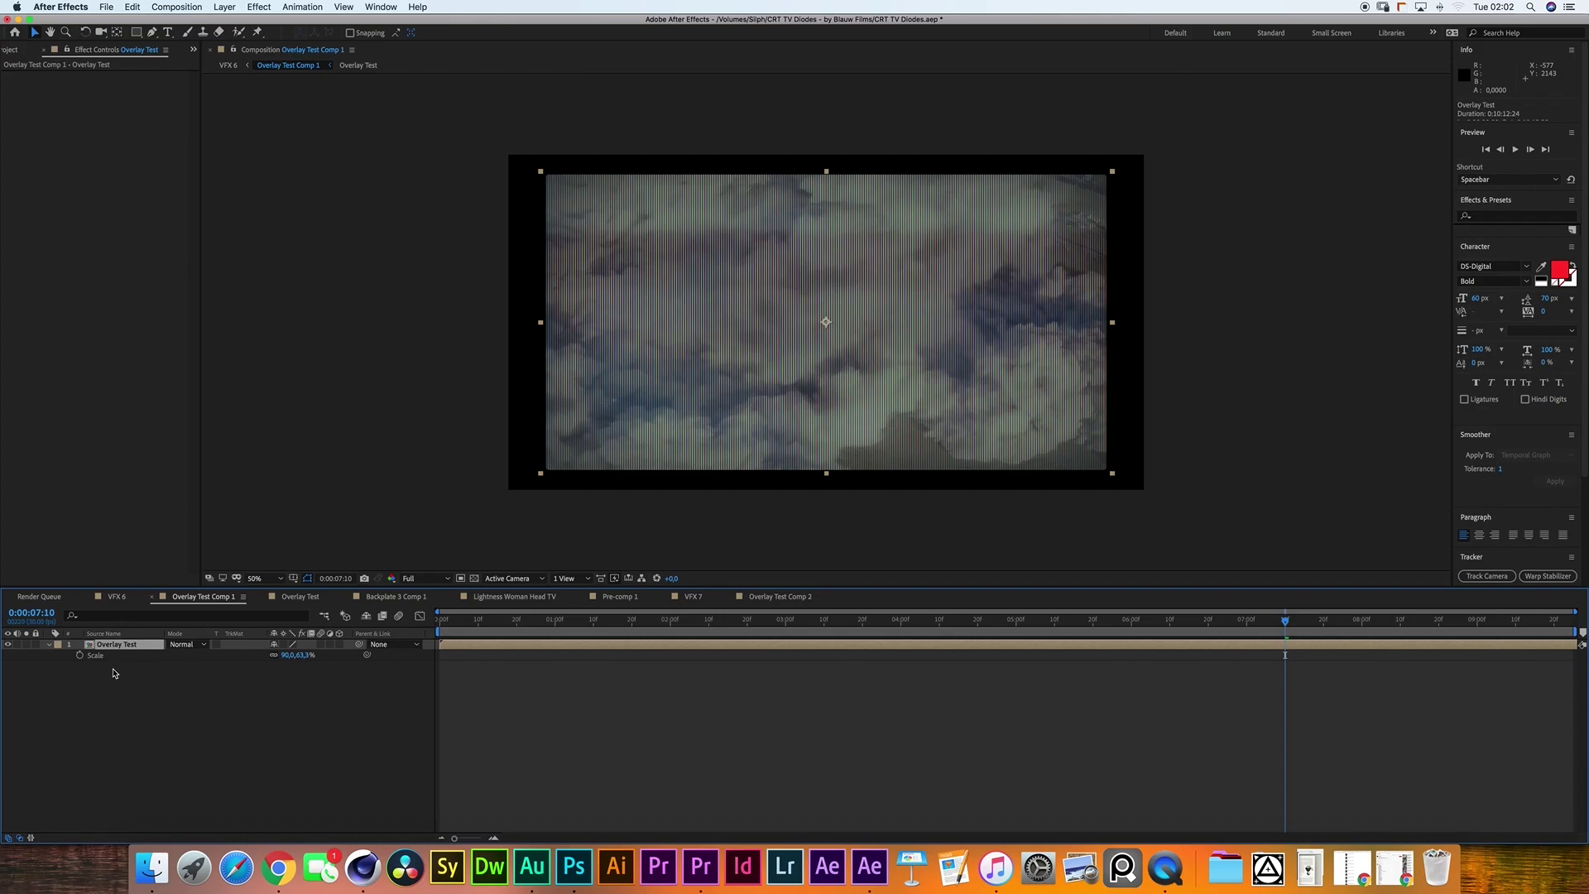
key("shift+Escape")
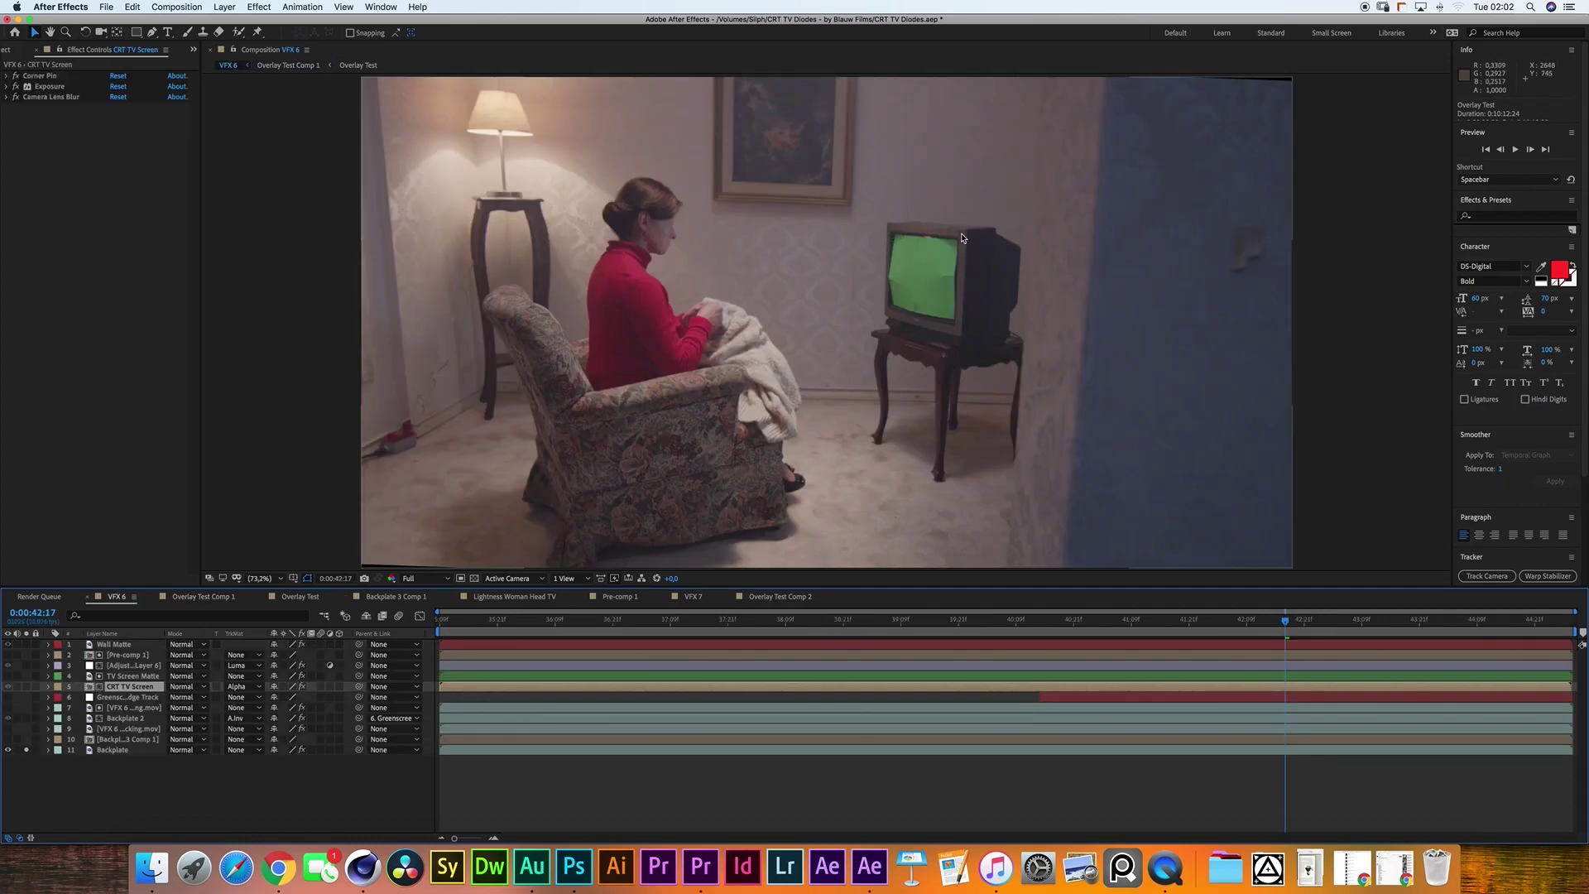
double_click(940, 292)
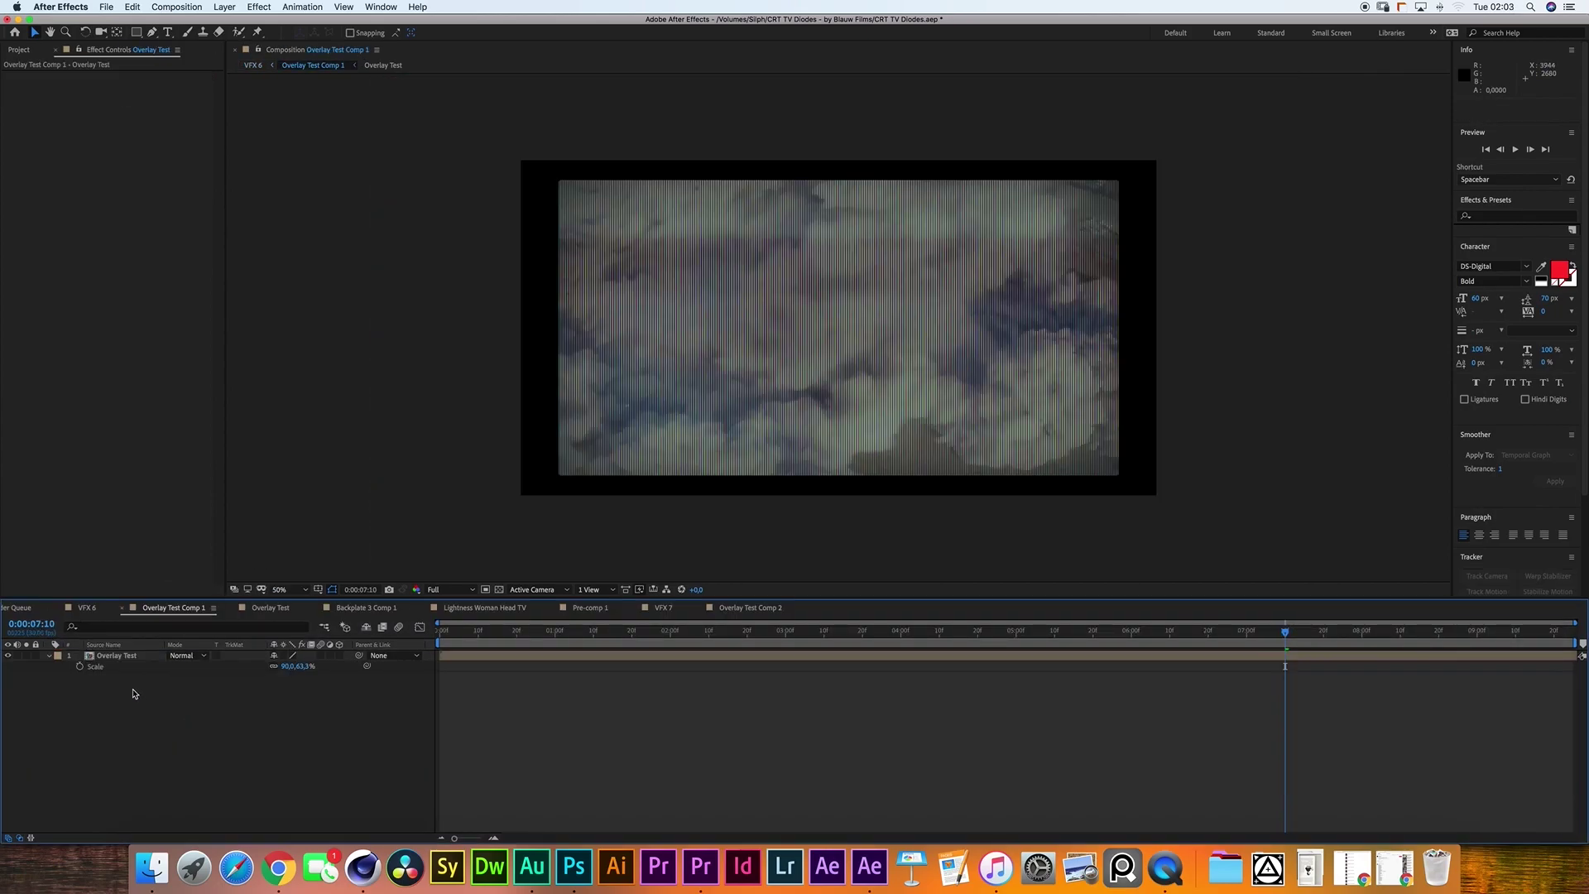
double_click(139, 656)
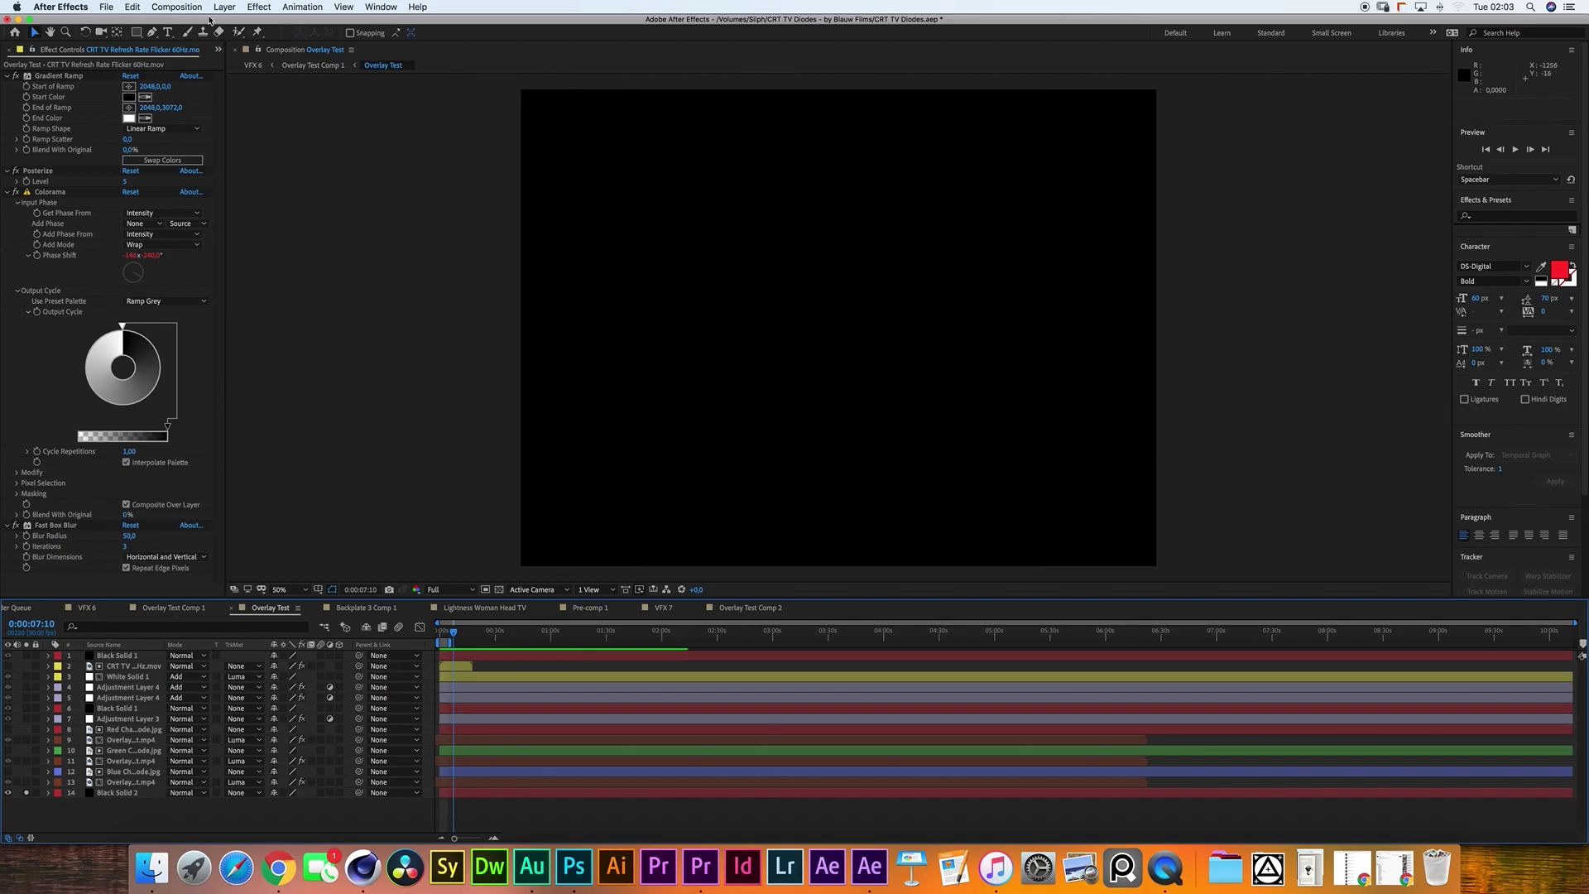
Review the command for creating a new solid and examine the Black Solid 2 background layer in Overlay Test.
left_click(224, 6)
mouse_move(273, 21)
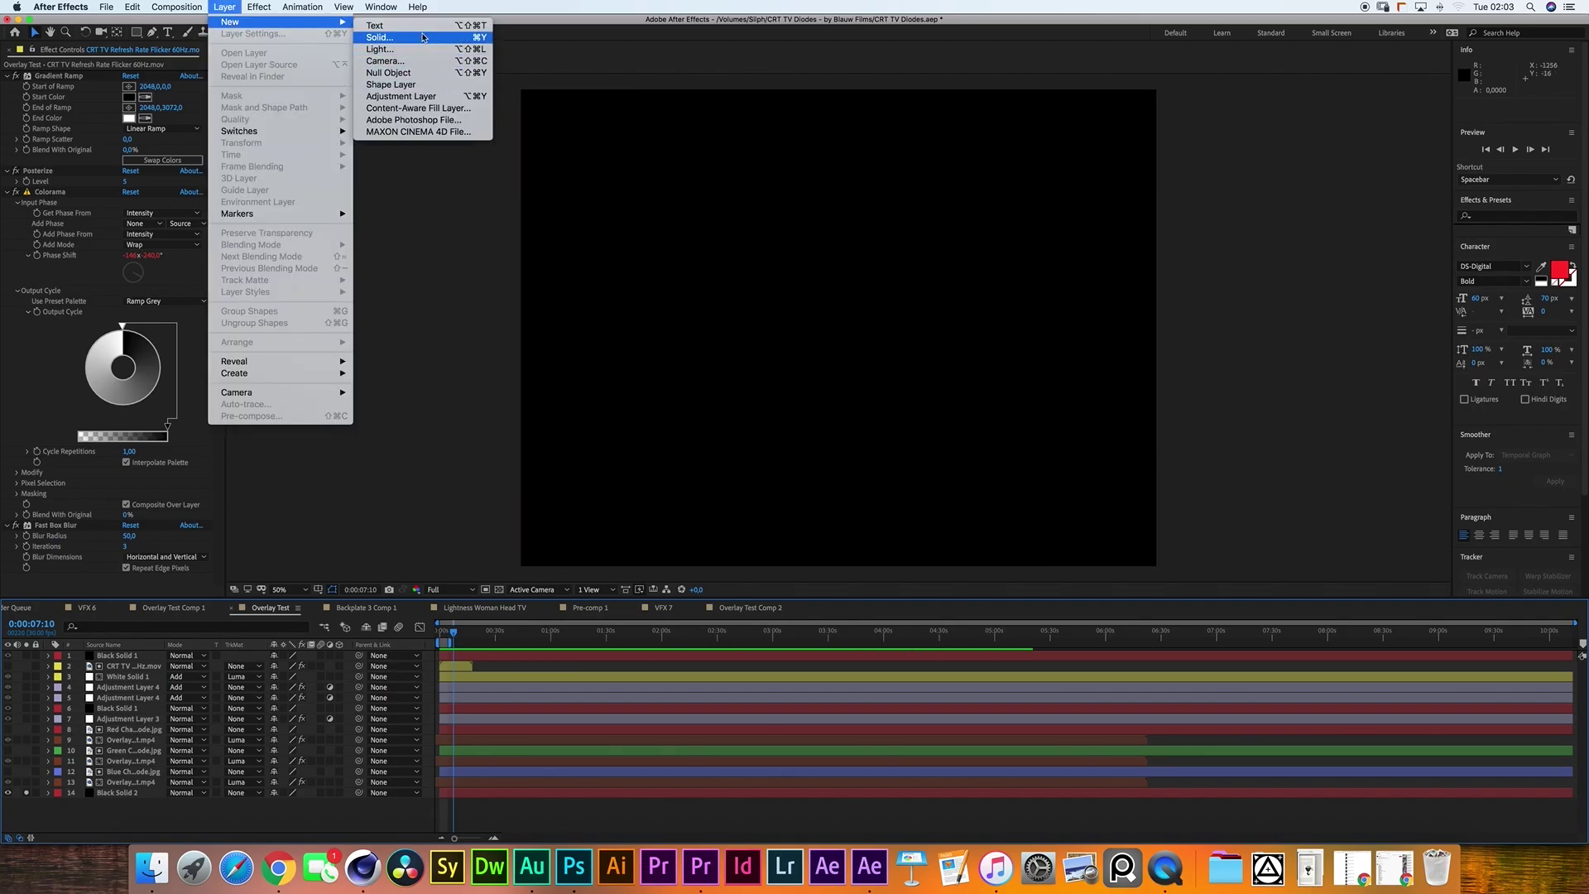
left_click(82, 811)
left_click(117, 793)
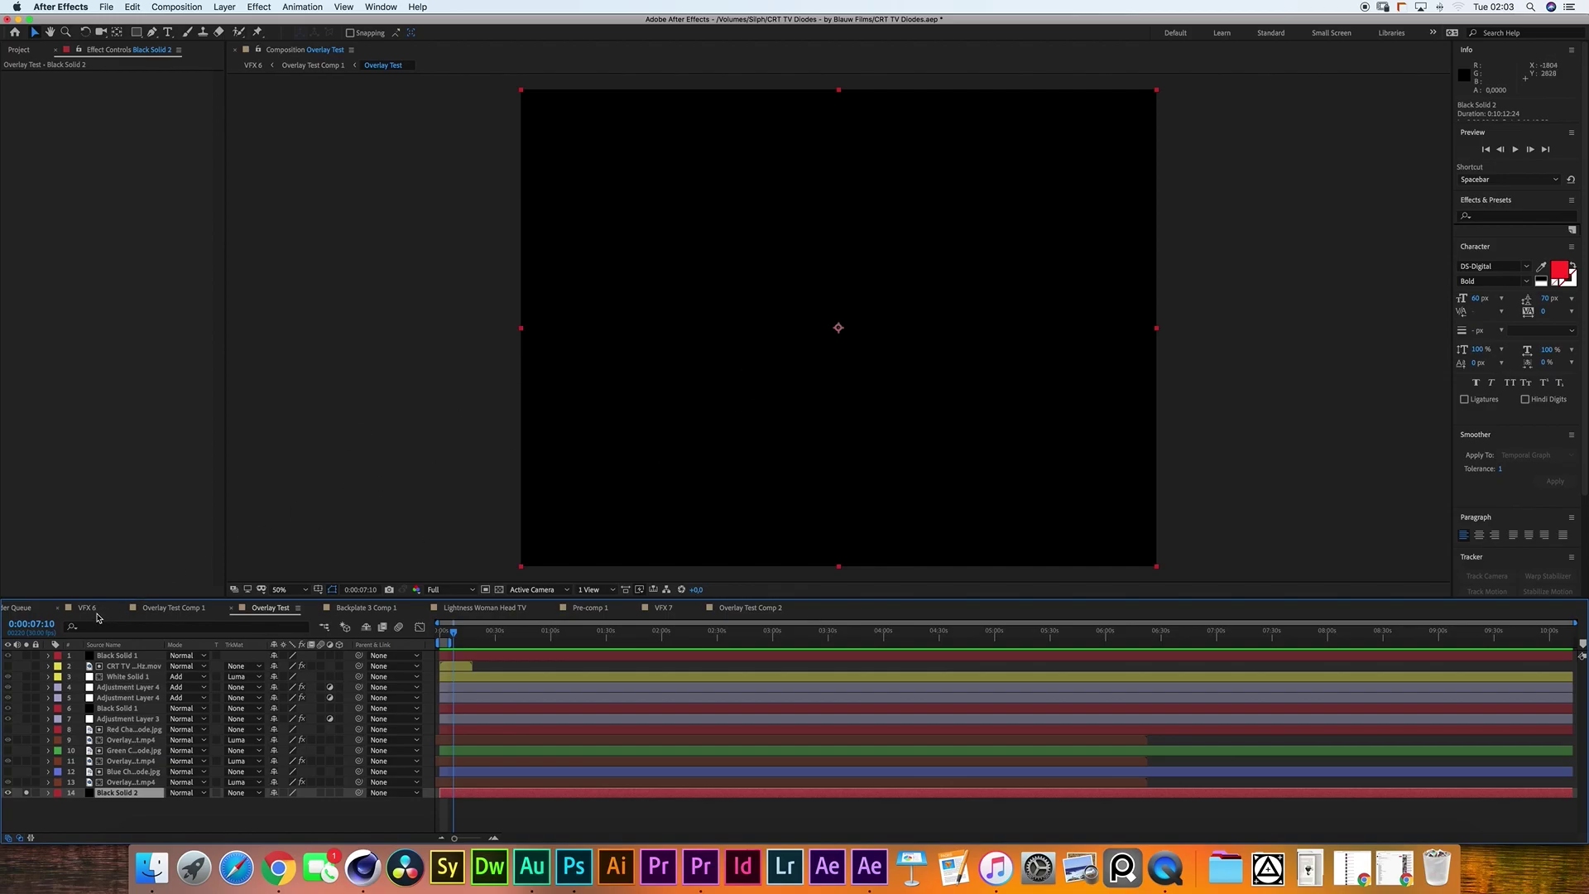
left_click(130, 813)
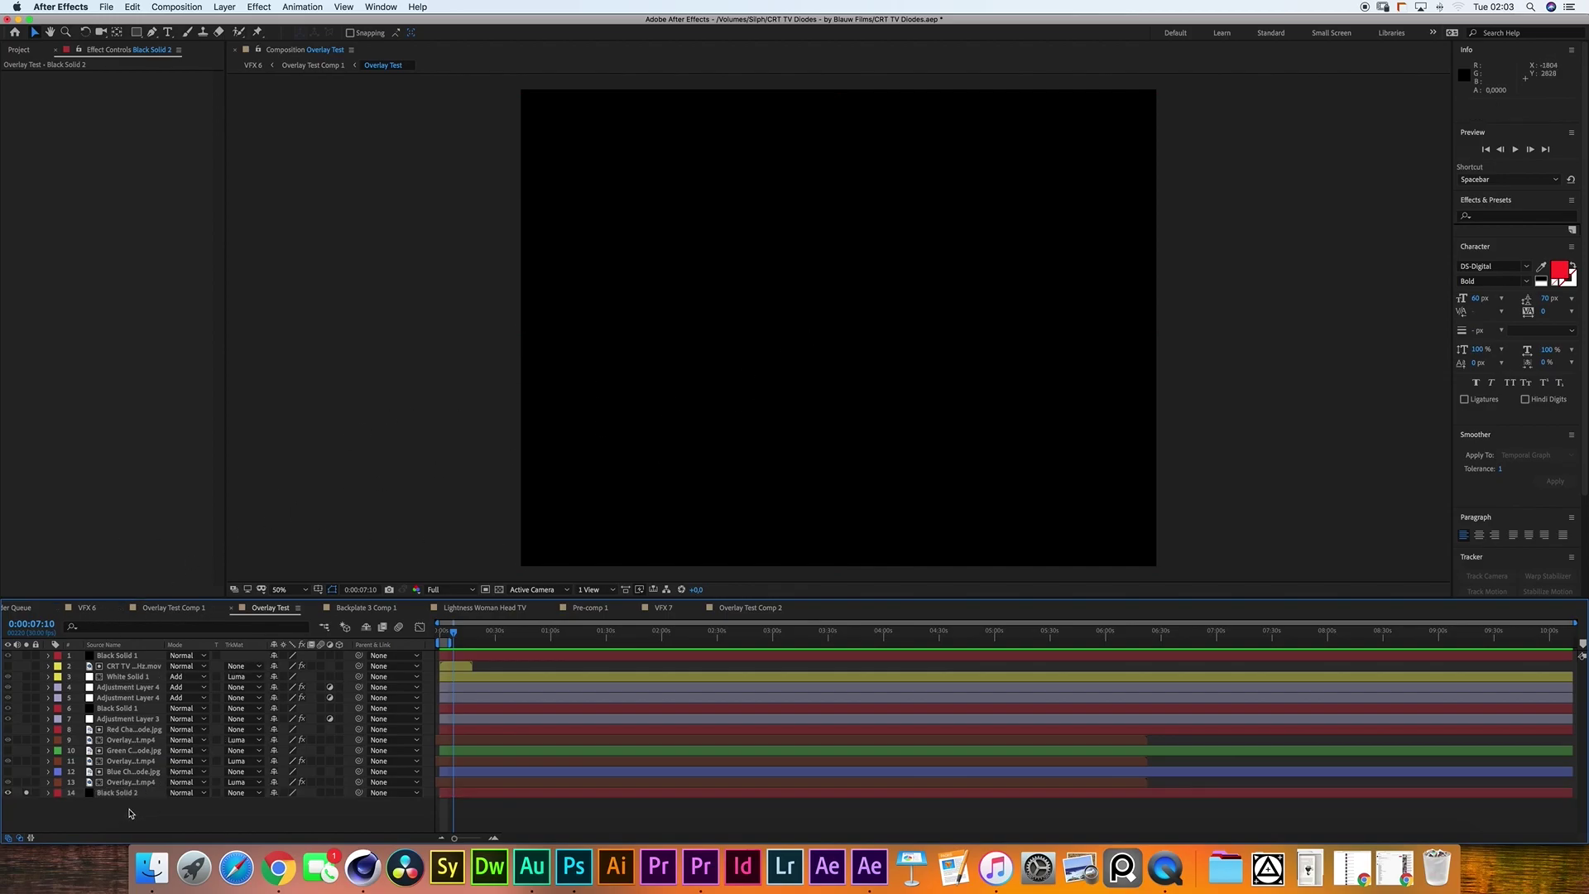
Examine the paired diode and overlay layers in Overlay Test and the source Red, Green and Blue Channel Diode images.
left_click_drag(107, 785, 143, 736)
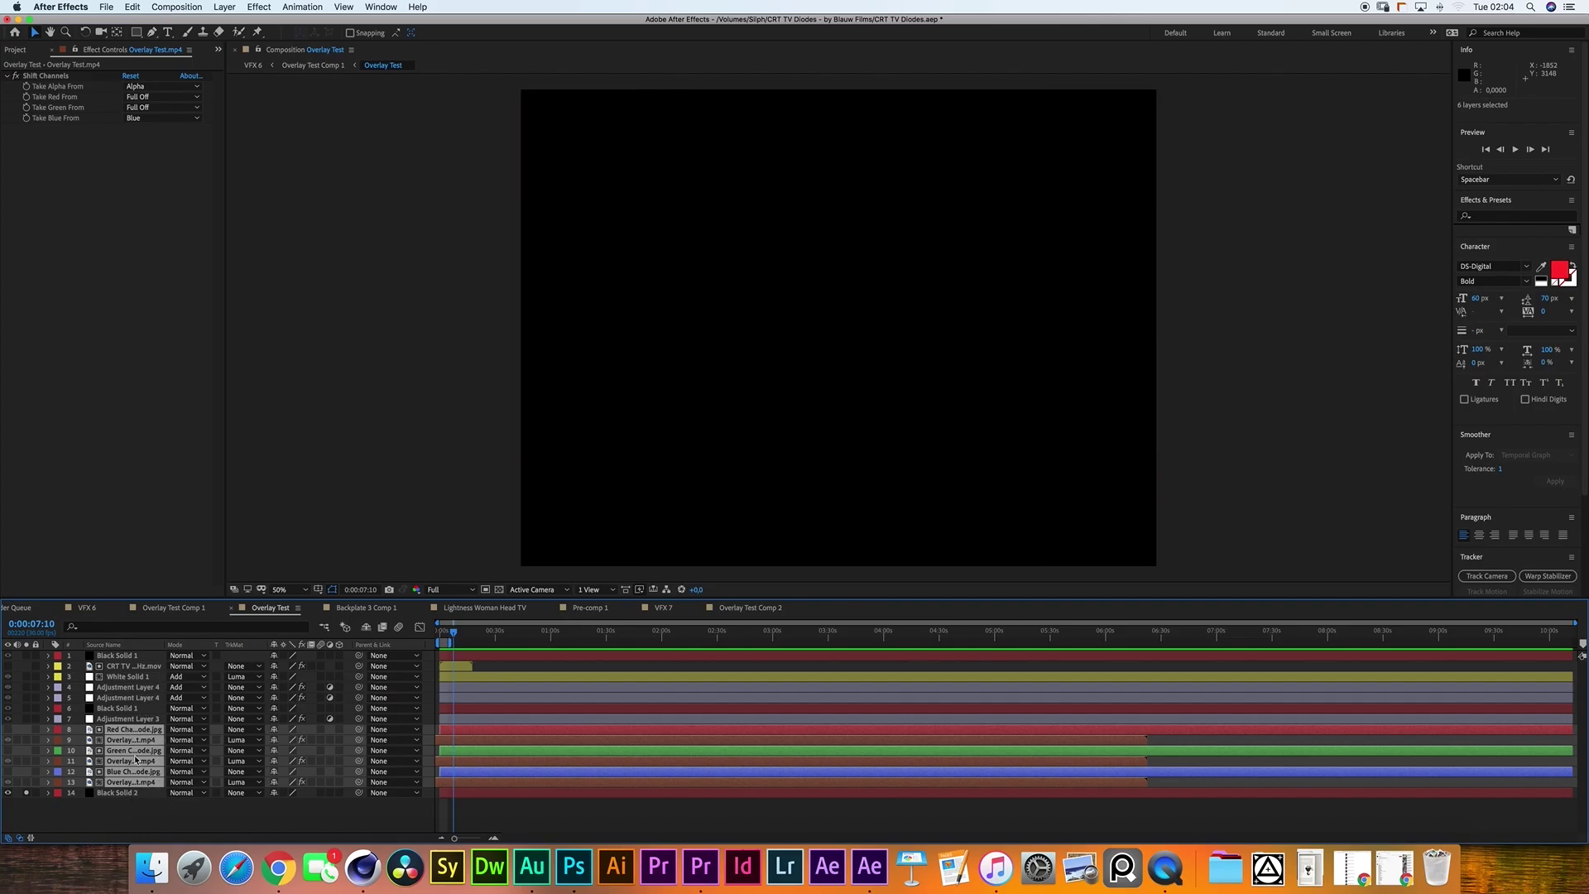
left_click(146, 834)
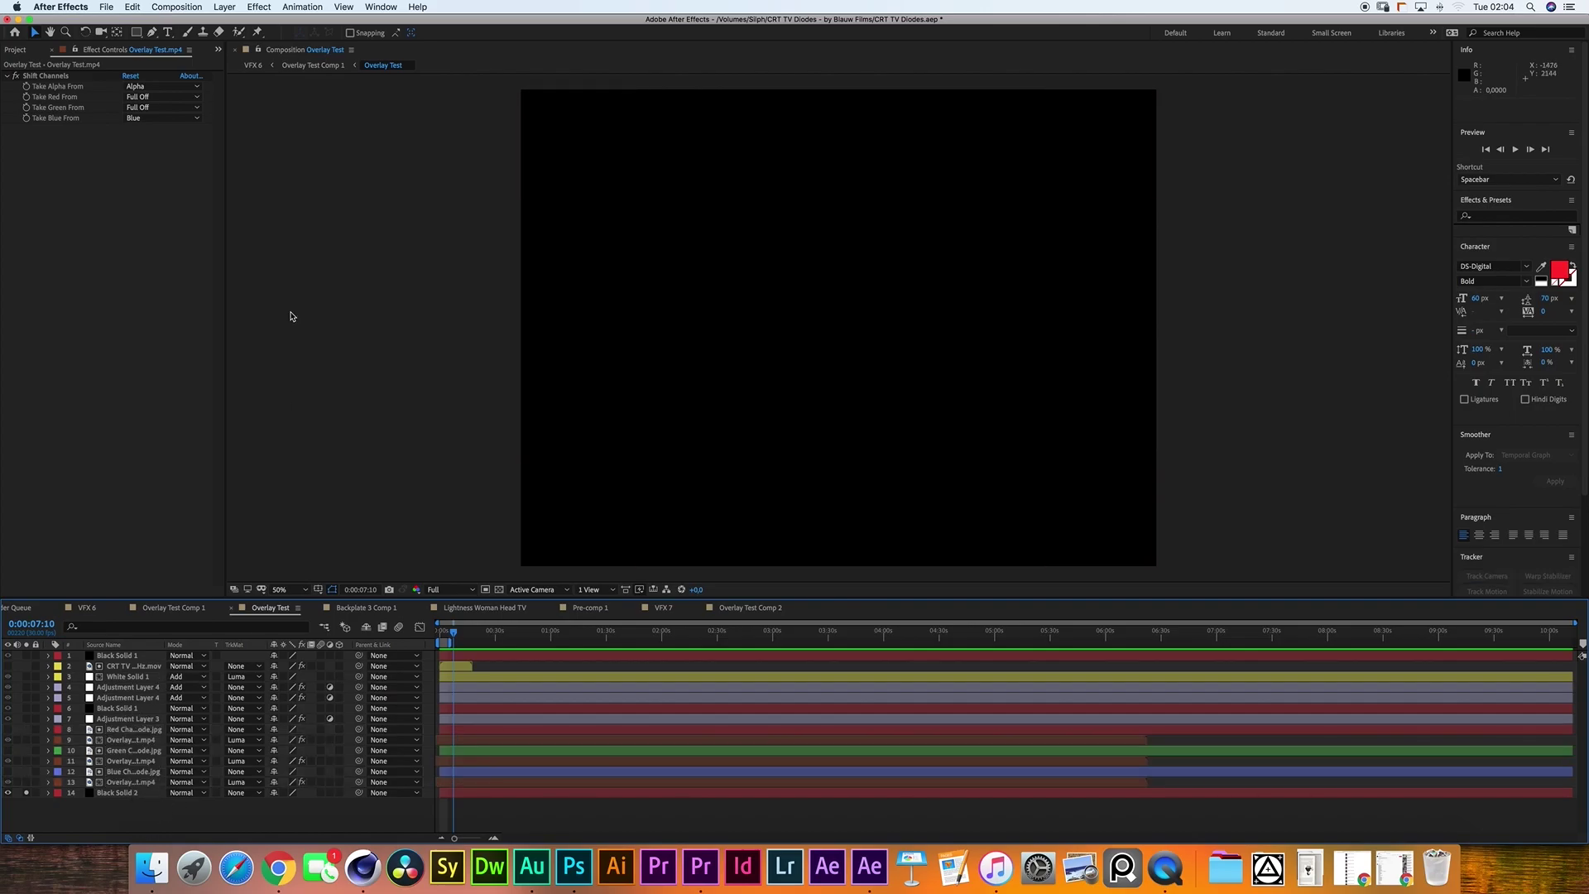
left_click(38, 51)
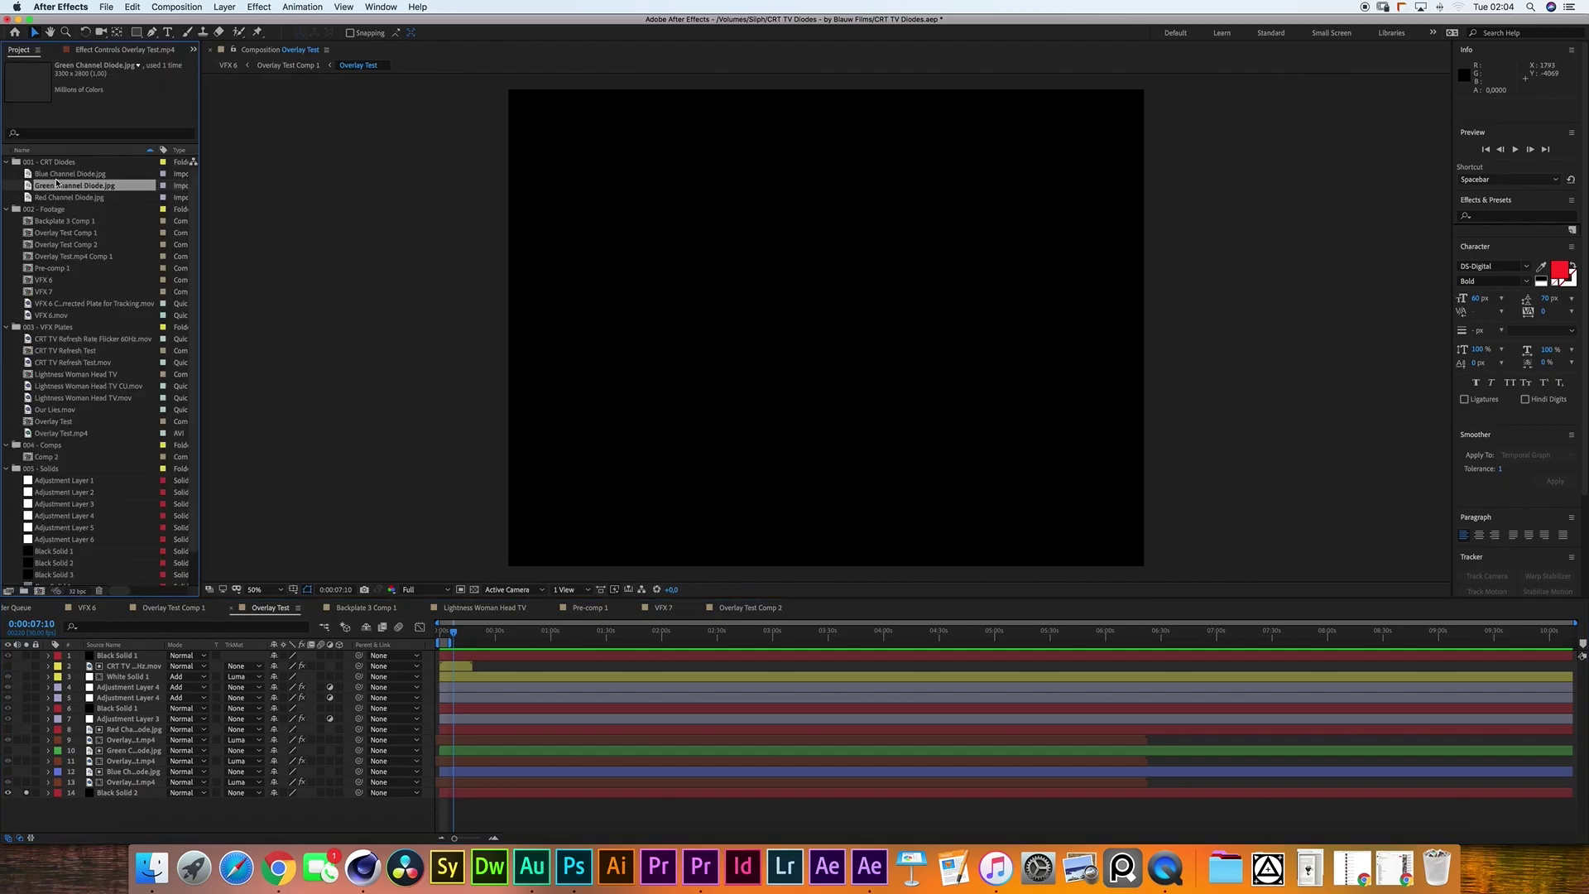
left_click(126, 730)
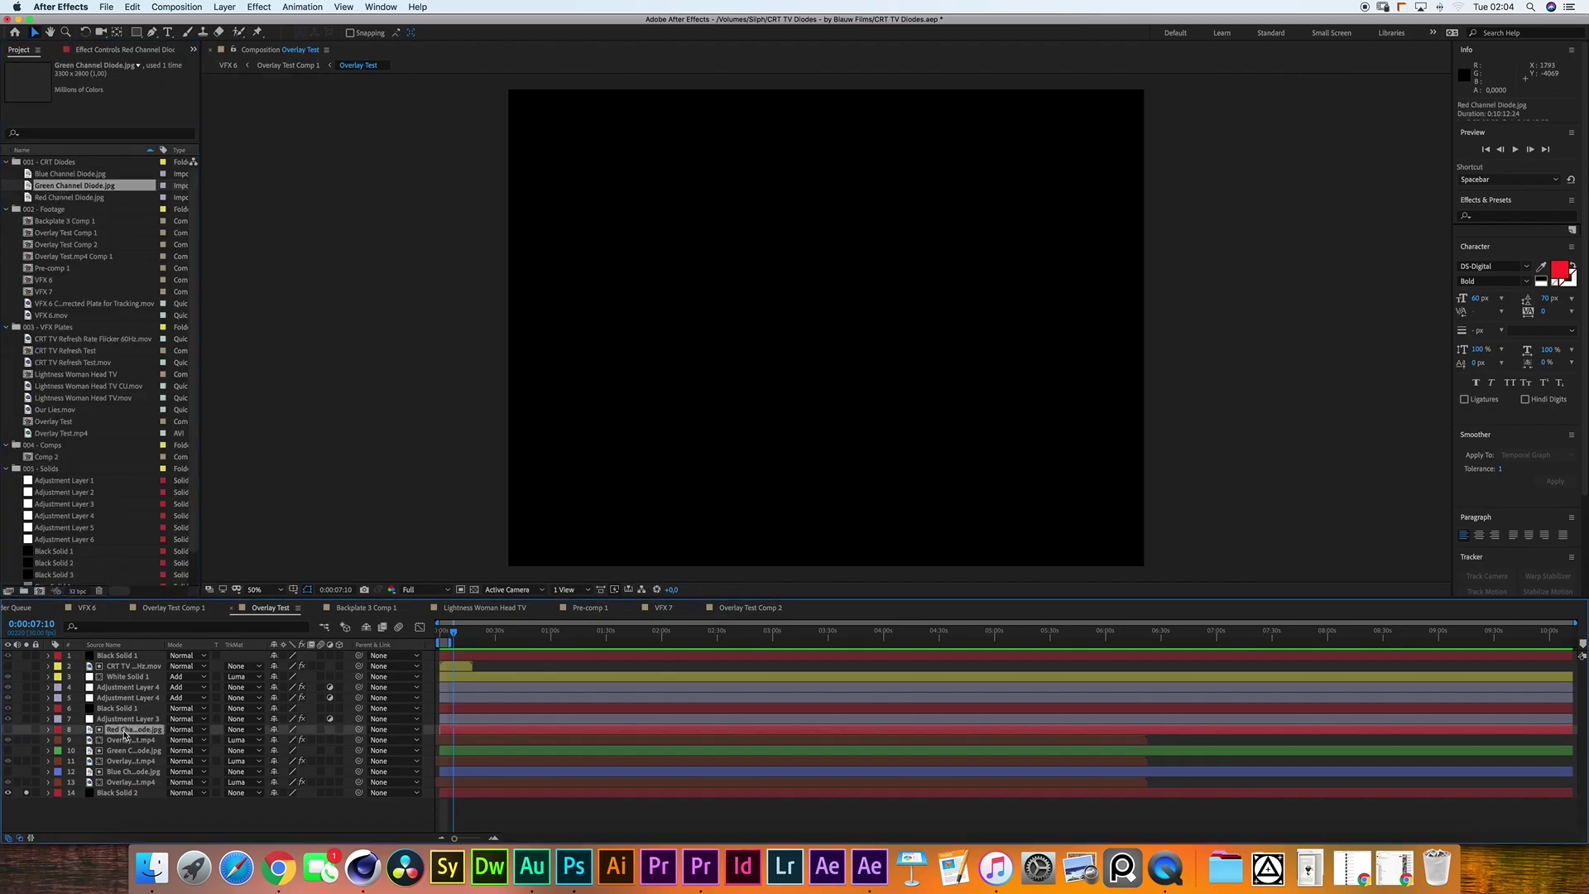
left_click(124, 750)
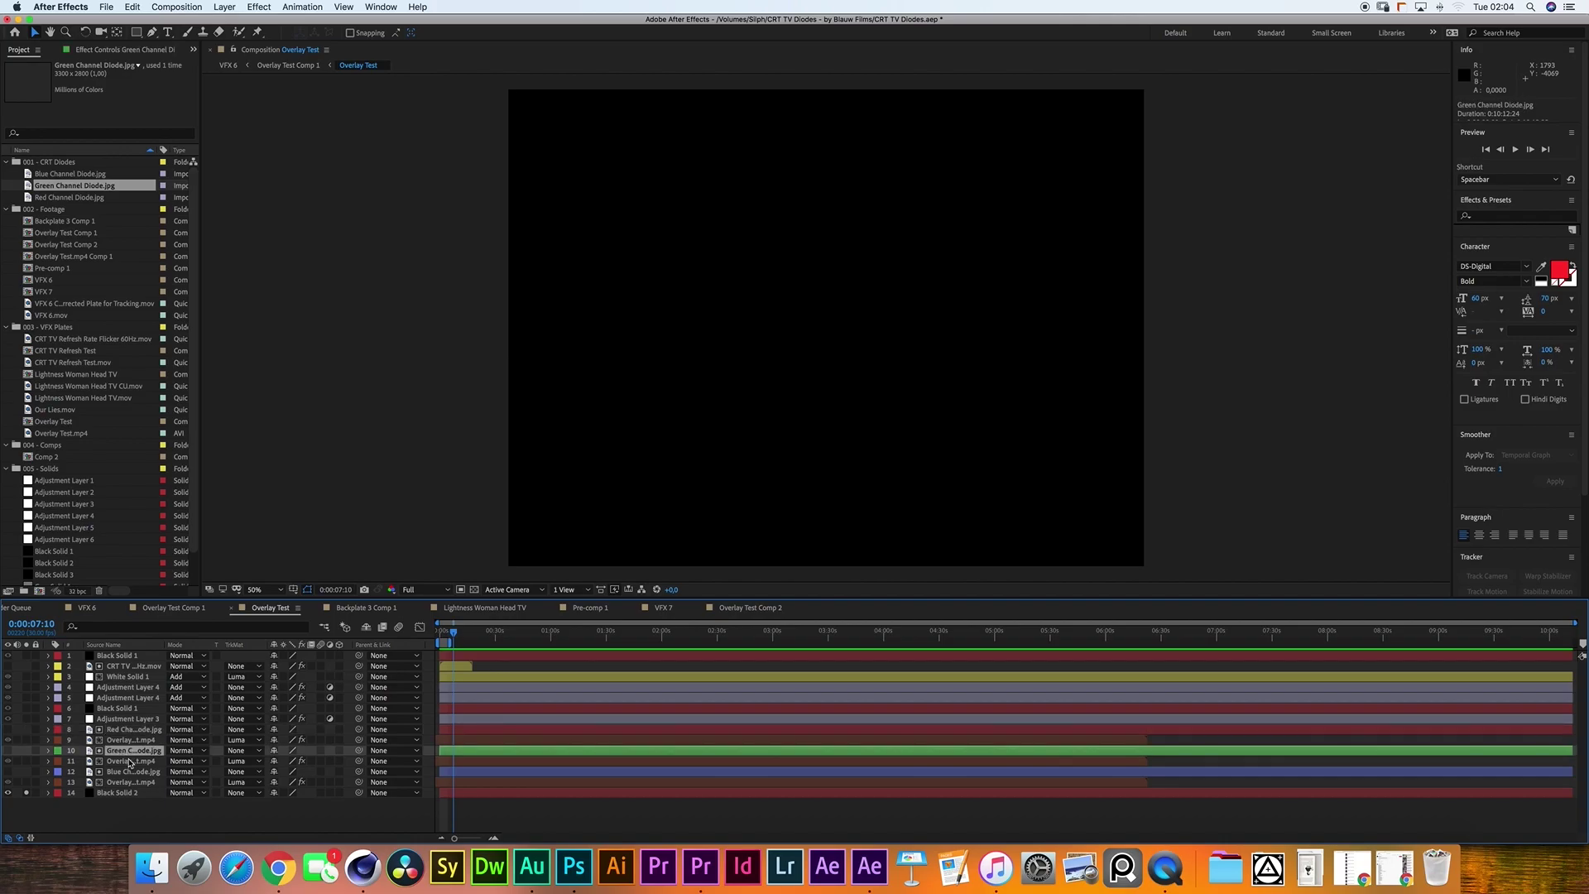
left_click(139, 772)
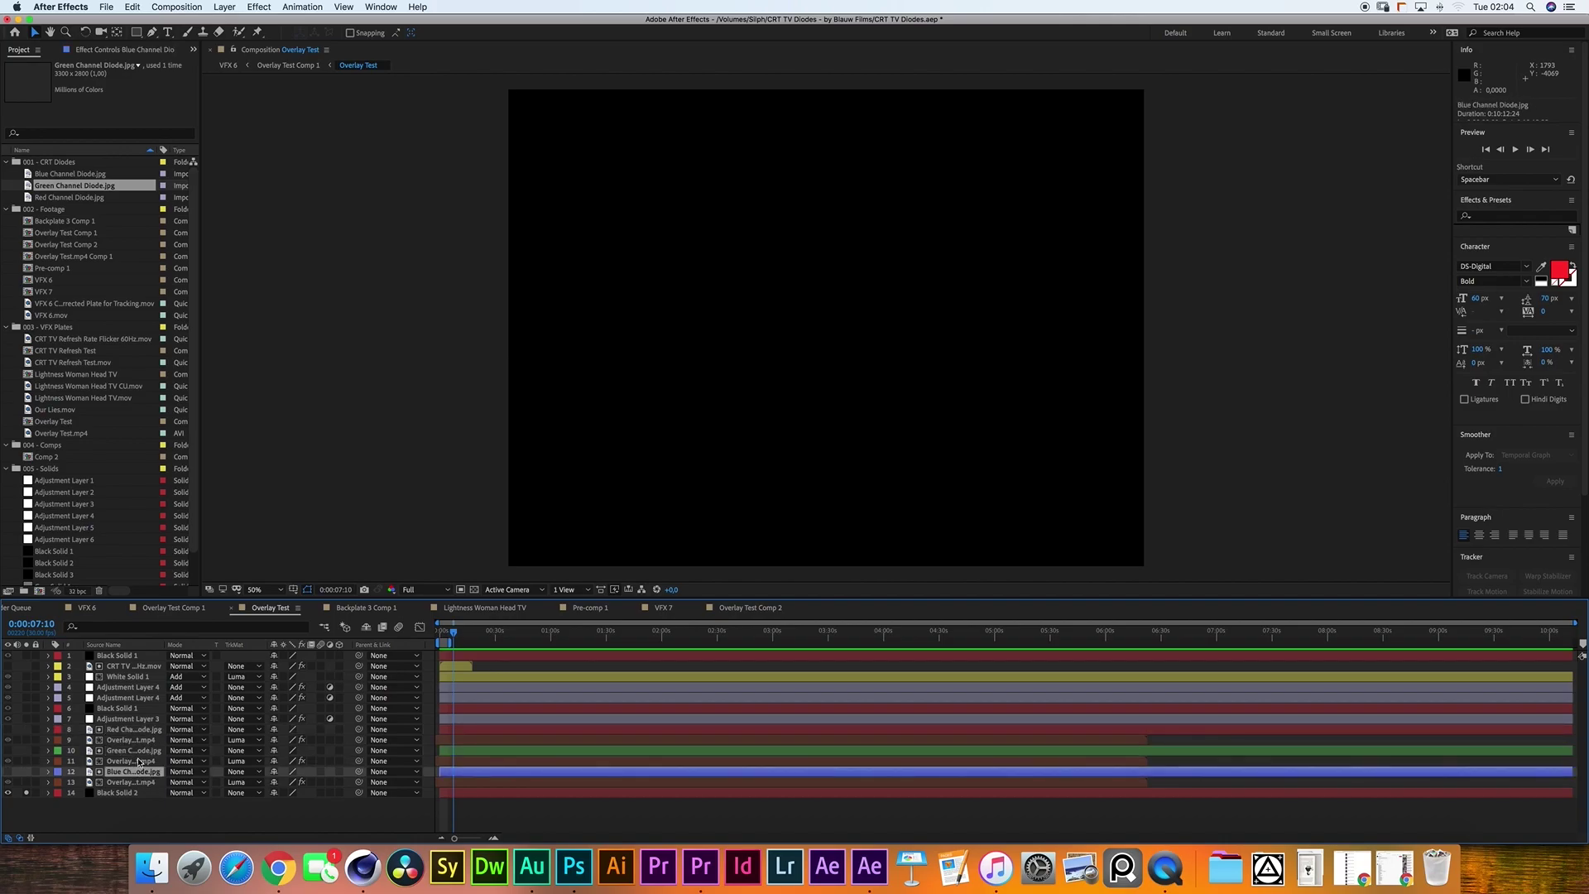
Preview the Overlay Test.mp4 source footage by scrubbing through several parts of the clip.
left_click(124, 740)
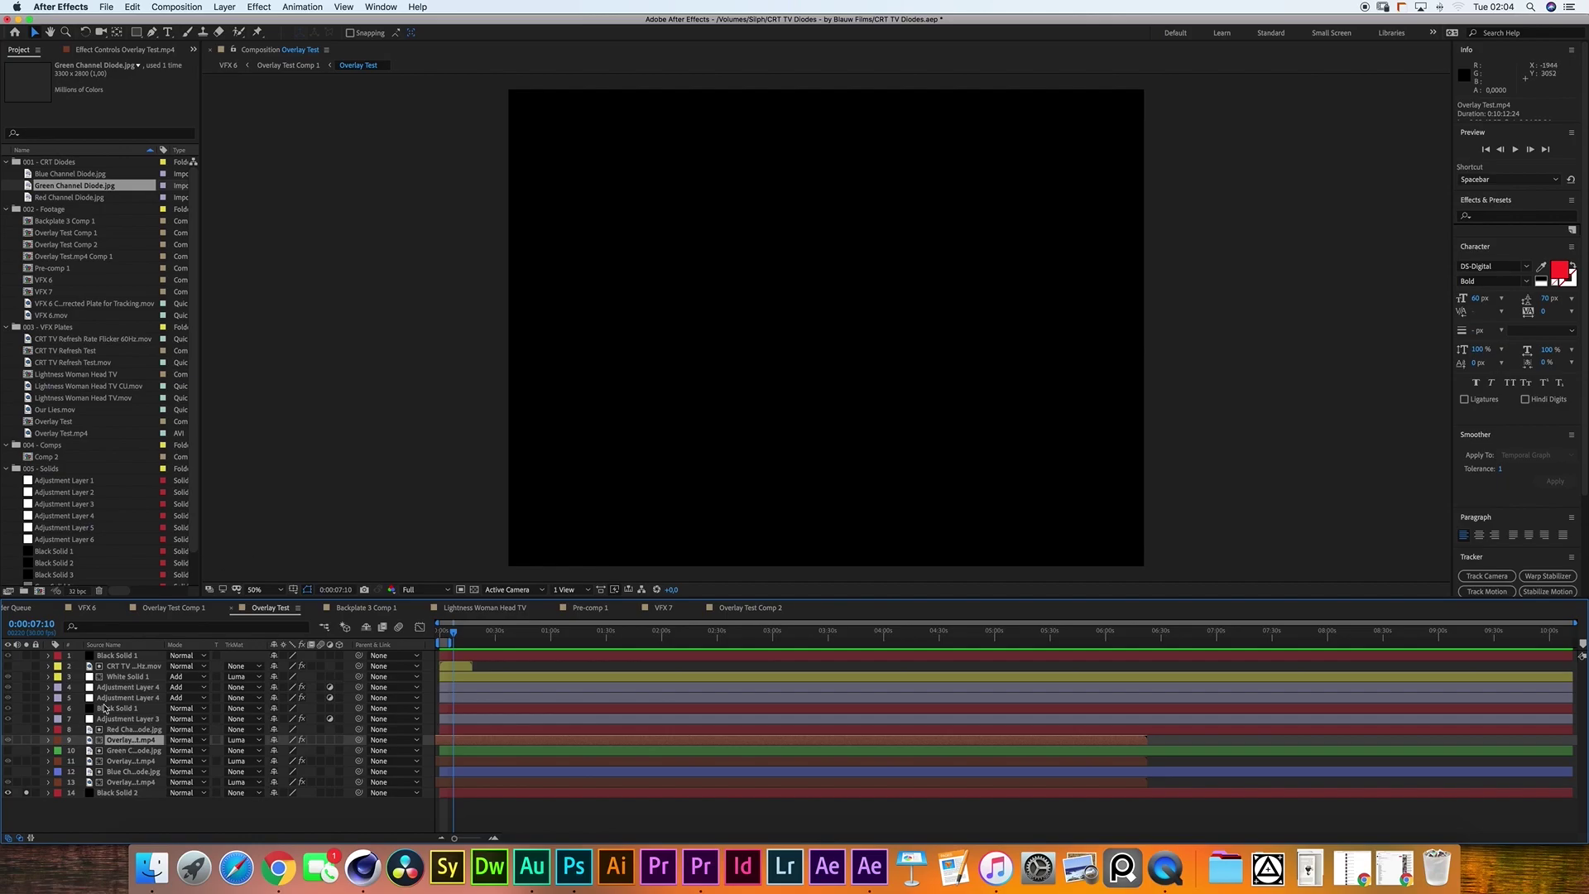
double_click(59, 436)
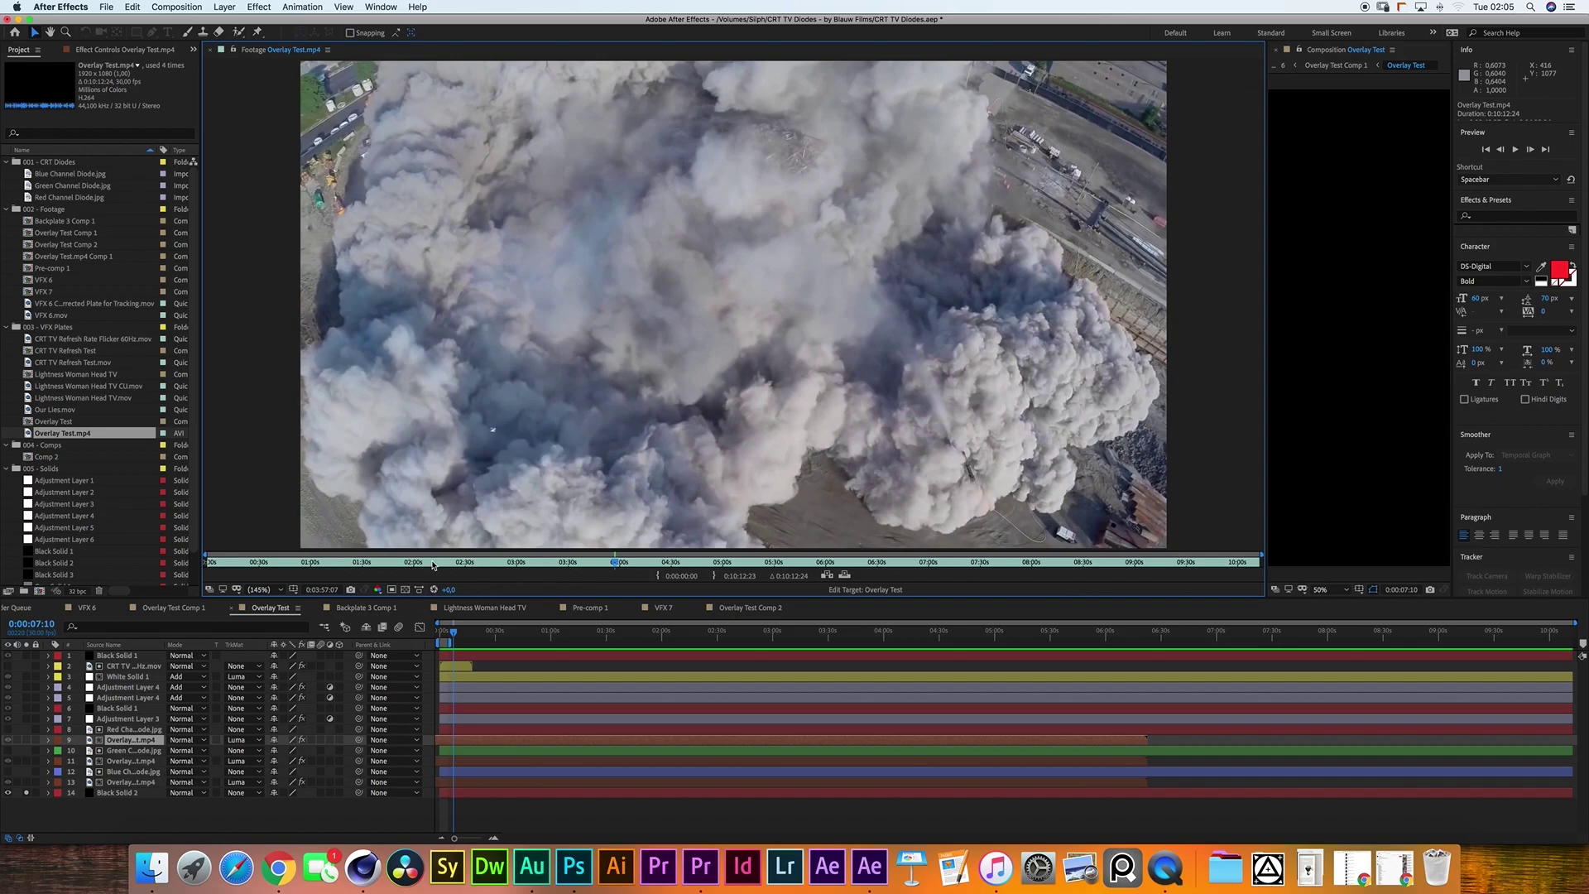
left_click_drag(432, 564, 472, 564)
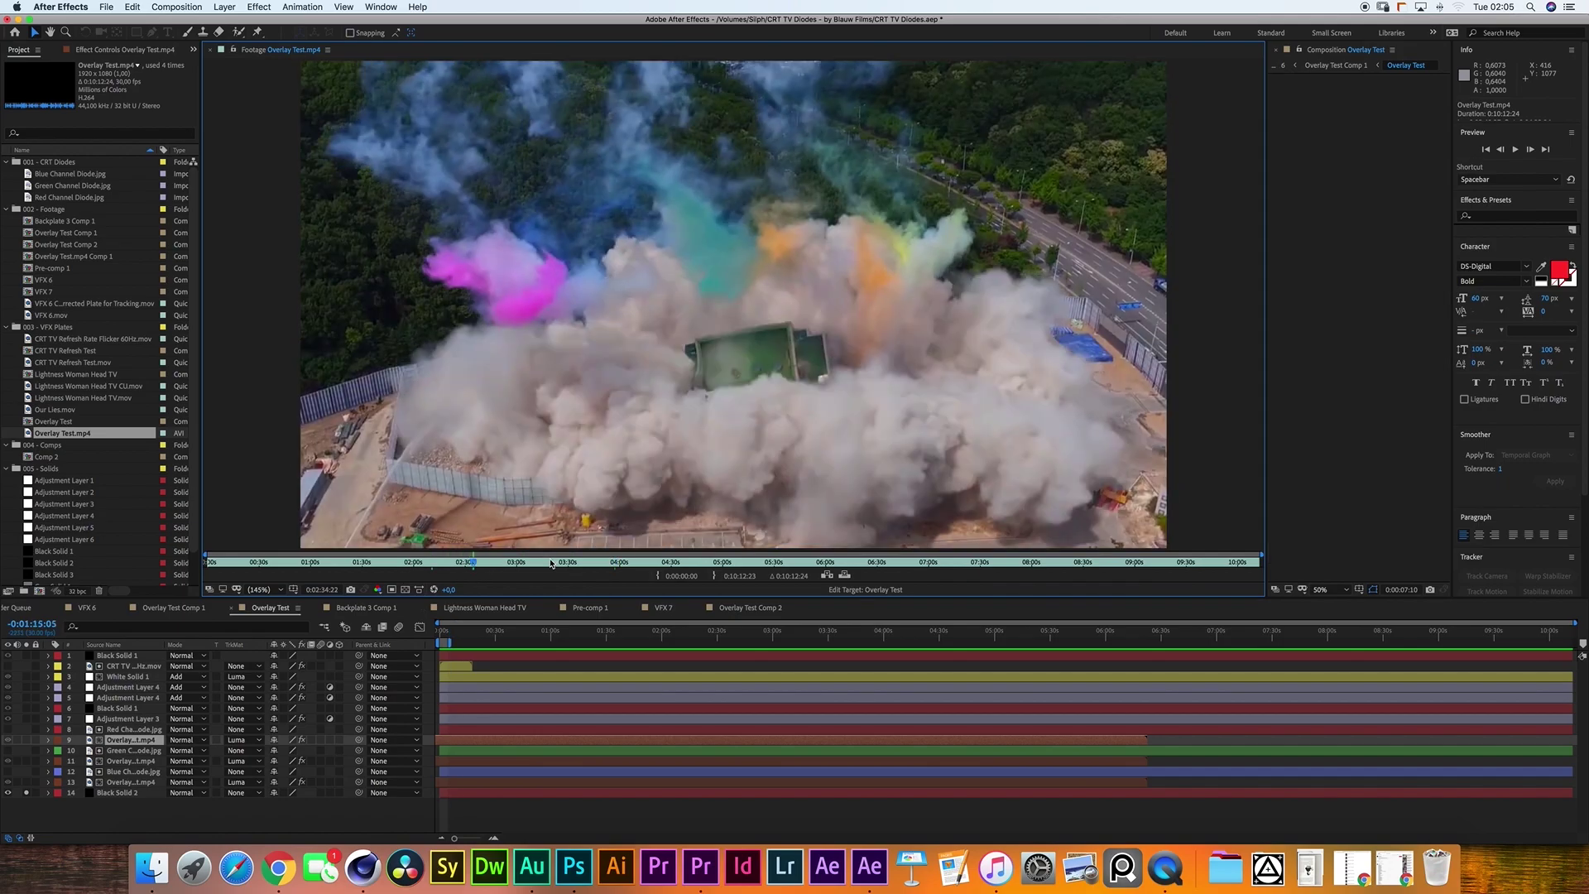
left_click_drag(573, 563, 693, 563)
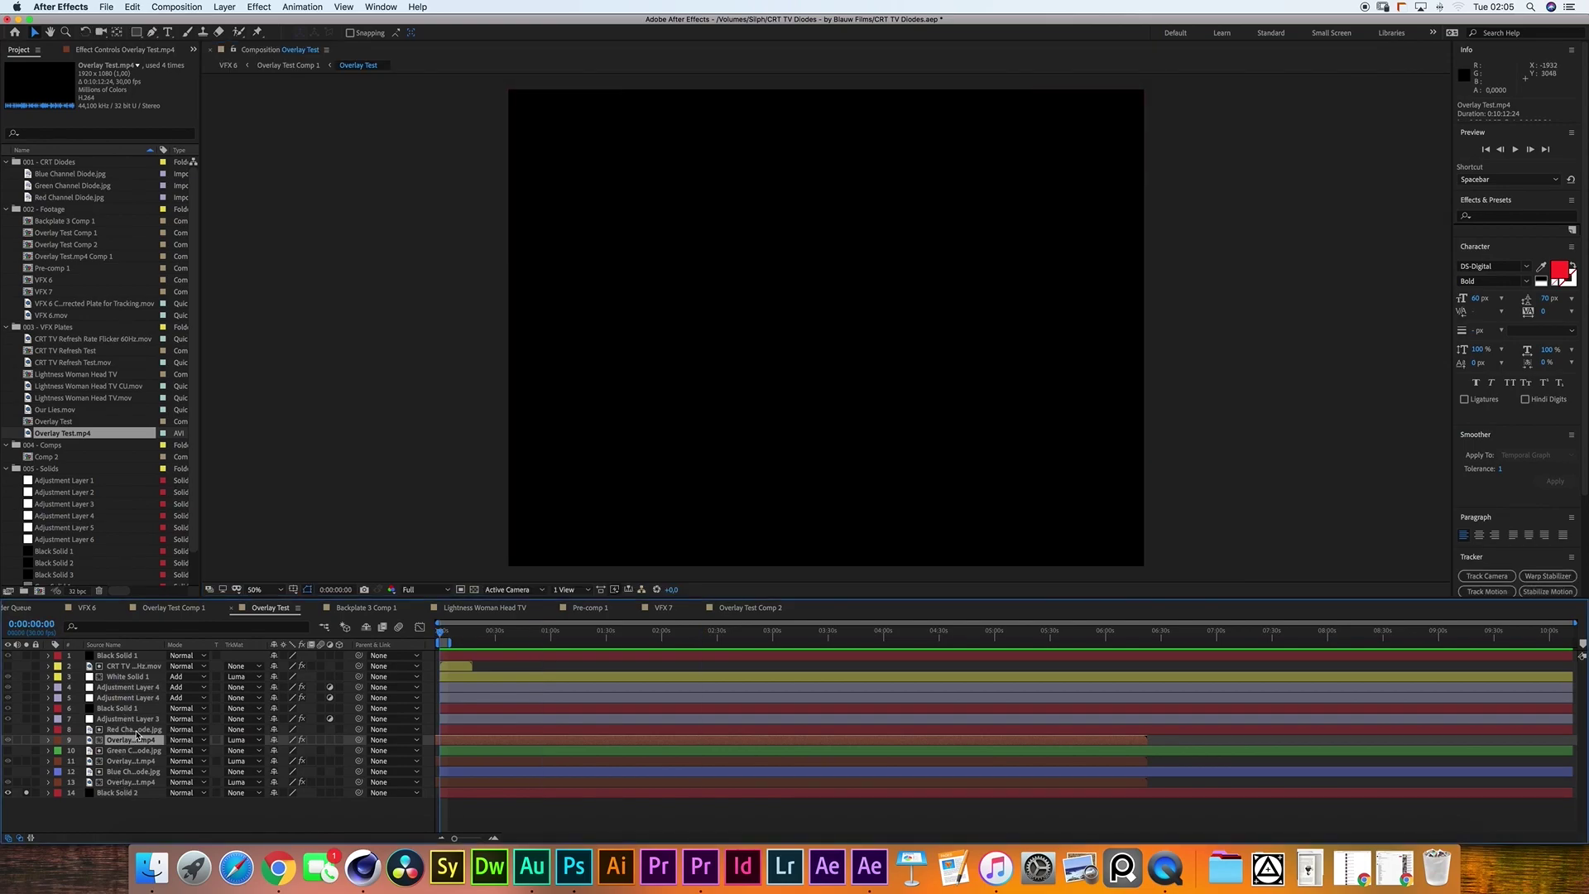
Set the lowest Overlay Test.mp4 layer's track matte to Luma Matte "Blue Channel Diode.jpg" and solo that layer with its matte image hidden.
left_click(137, 783)
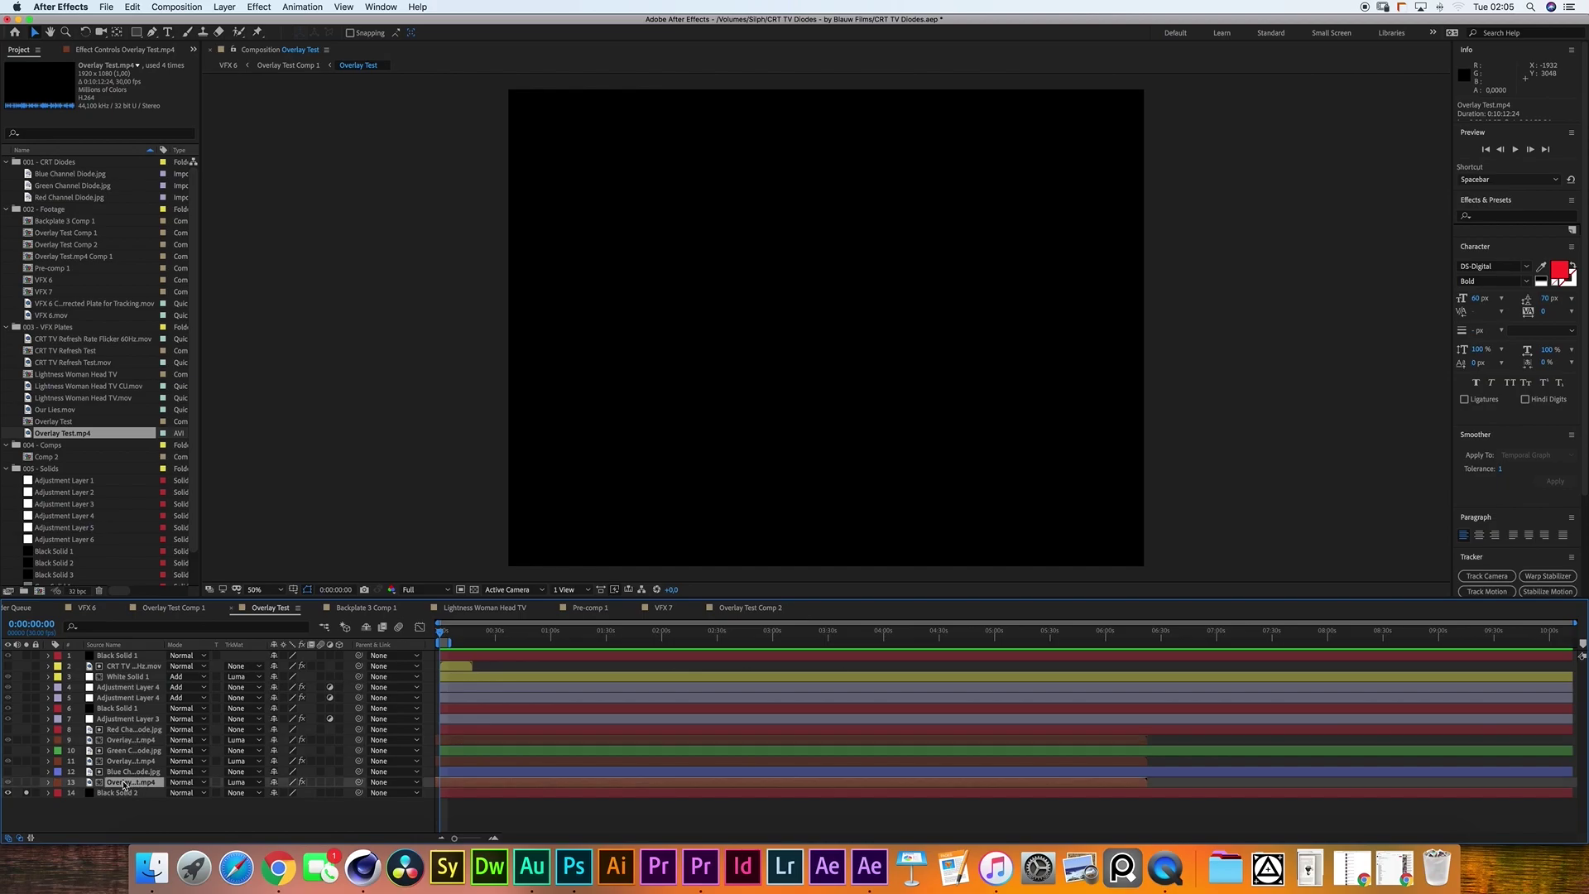
left_click(241, 782)
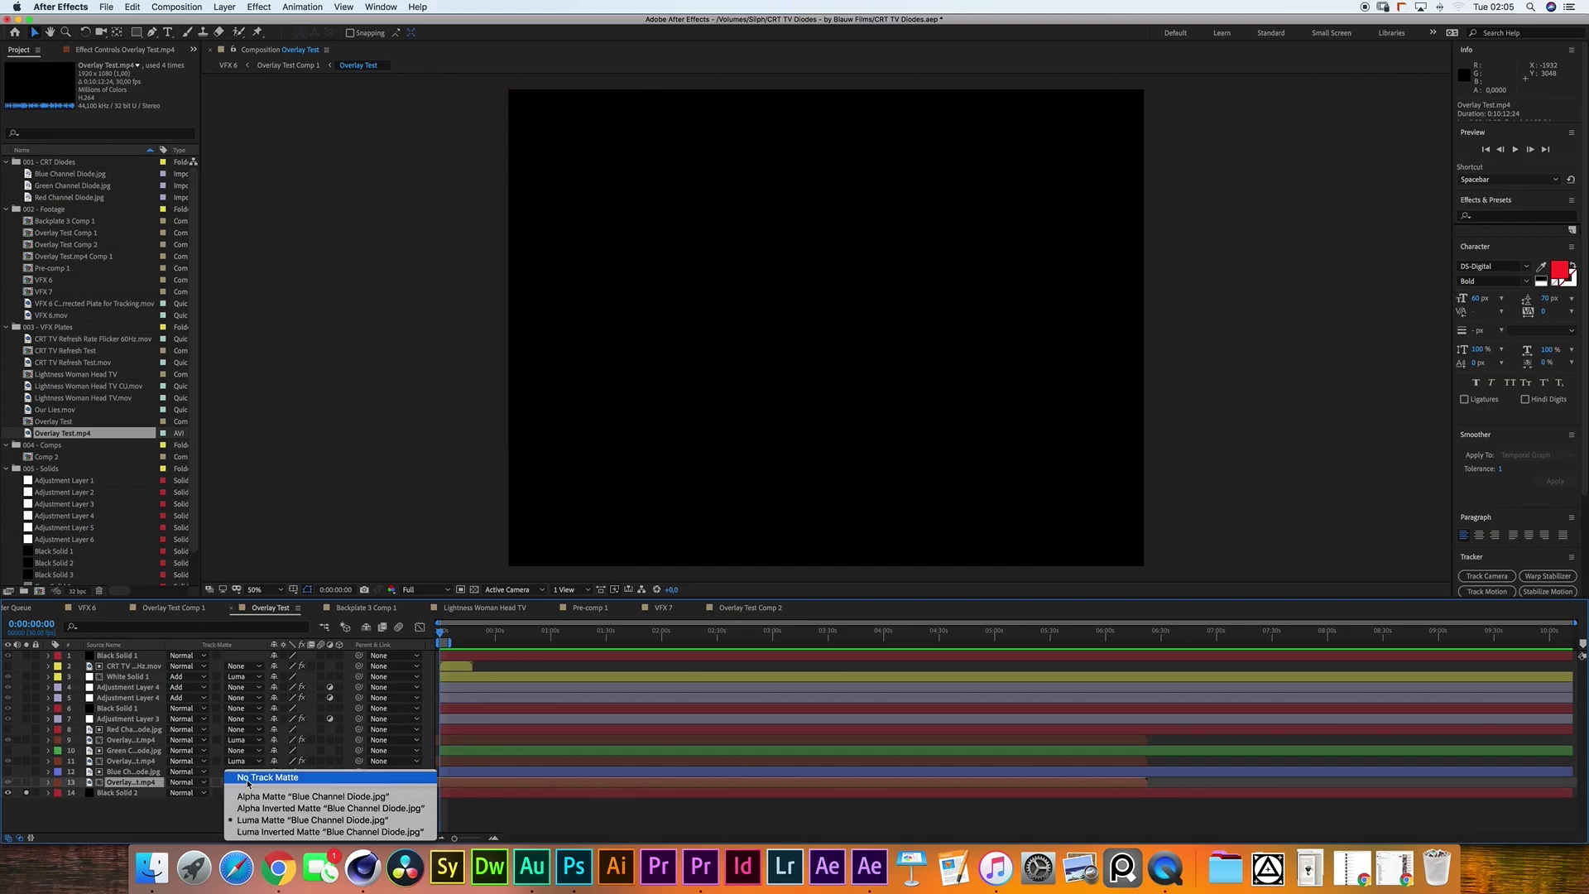
left_click(263, 819)
scroll(611, 148, "up", 5)
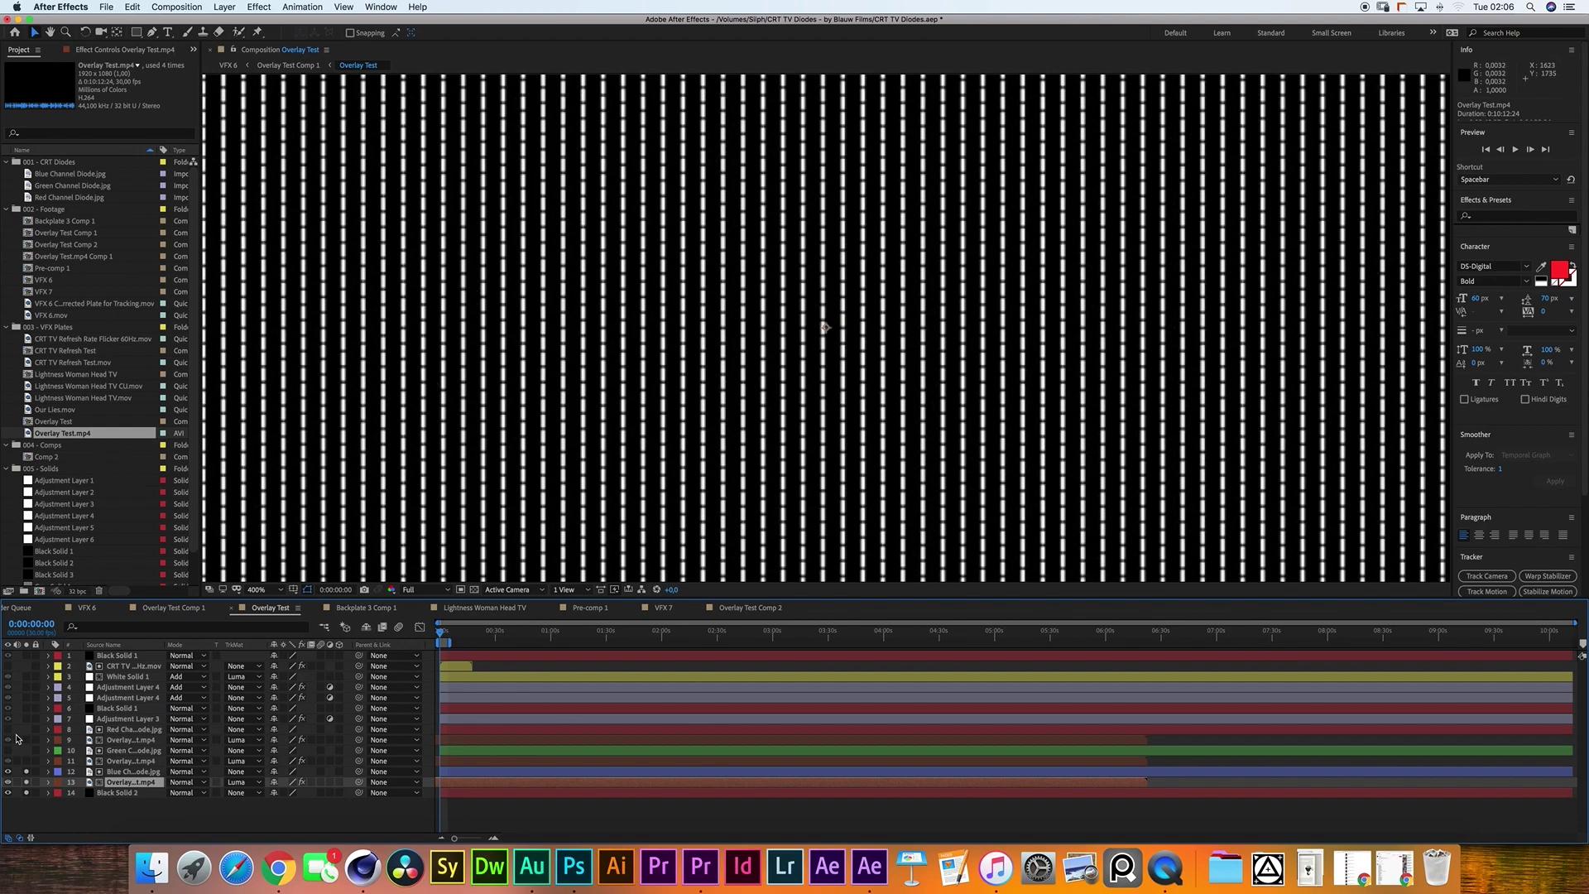
key("F2")
left_click(9, 773)
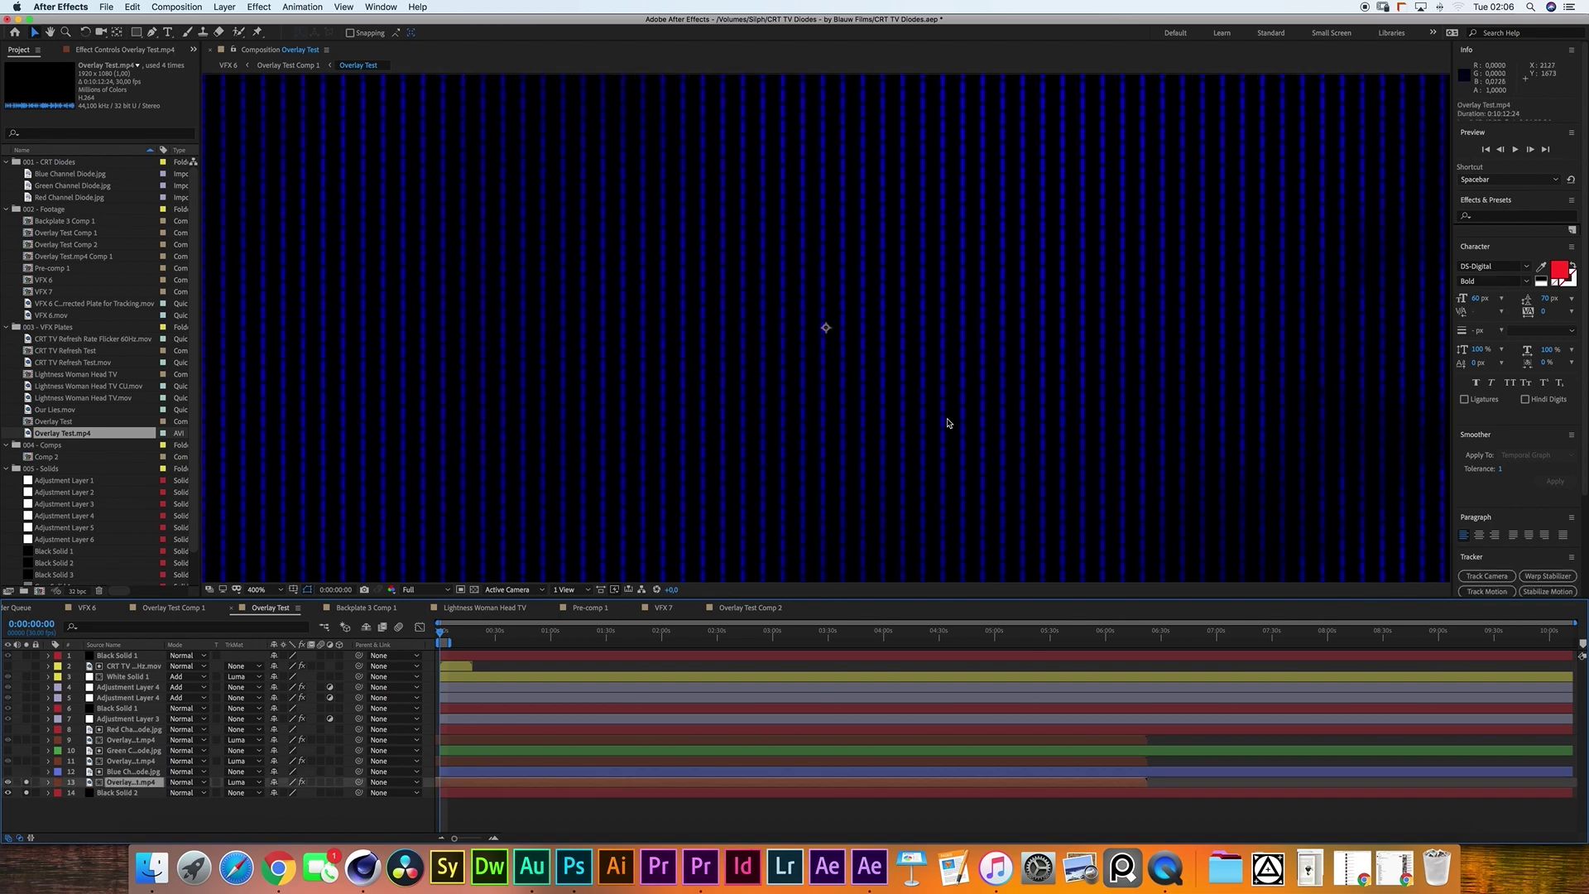
Review the blue overlay layer's Shift Channels settings and where the effect is found among the Channel effects.
key("F3")
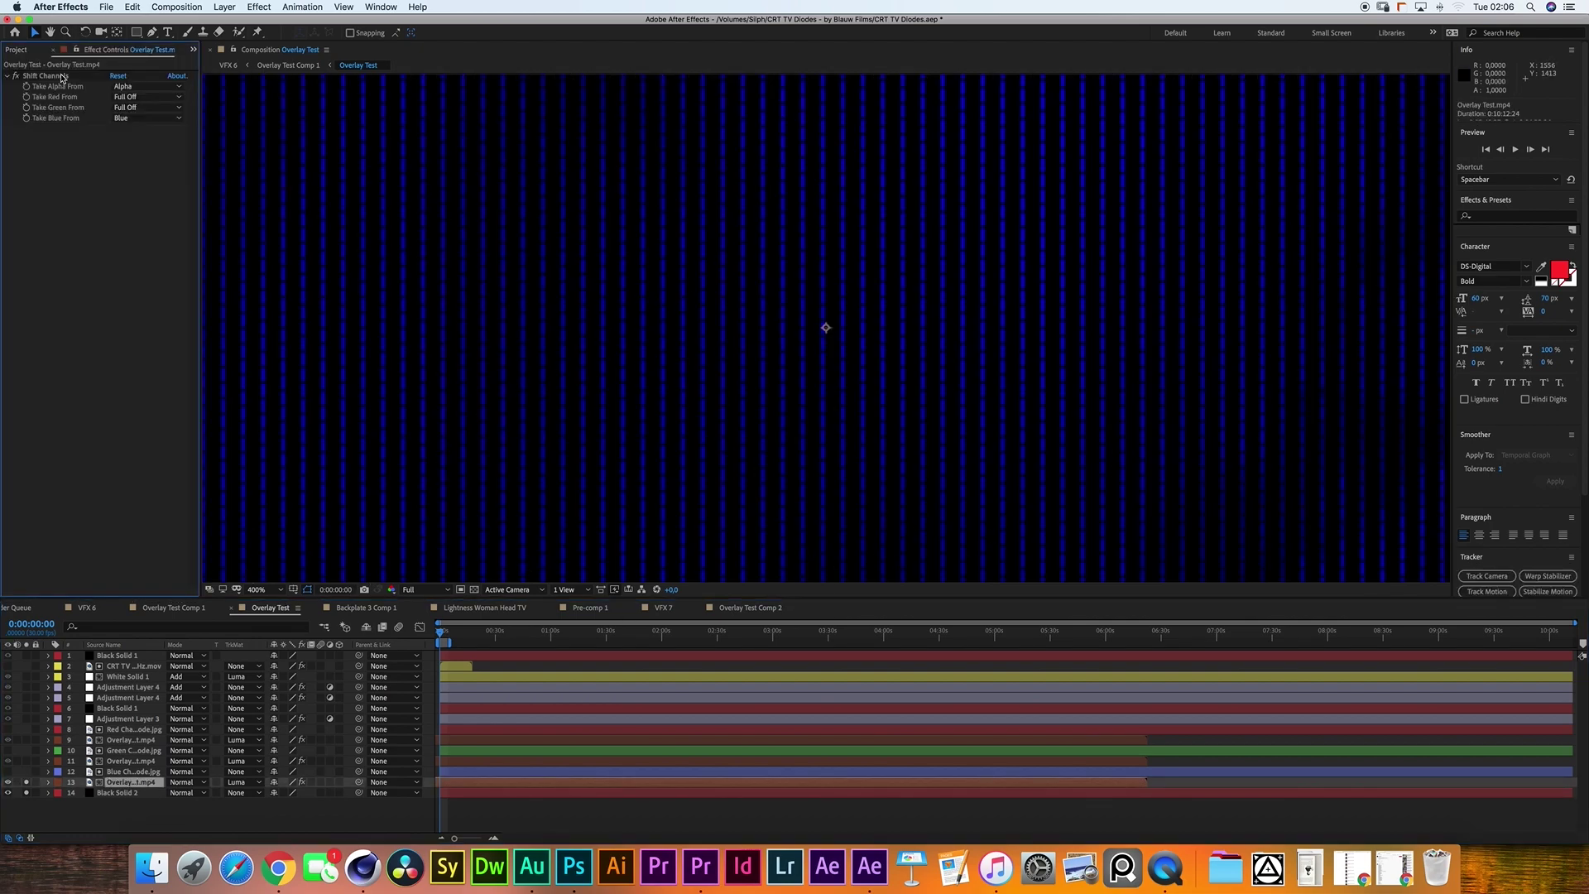
left_click(254, 12)
mouse_move(364, 123)
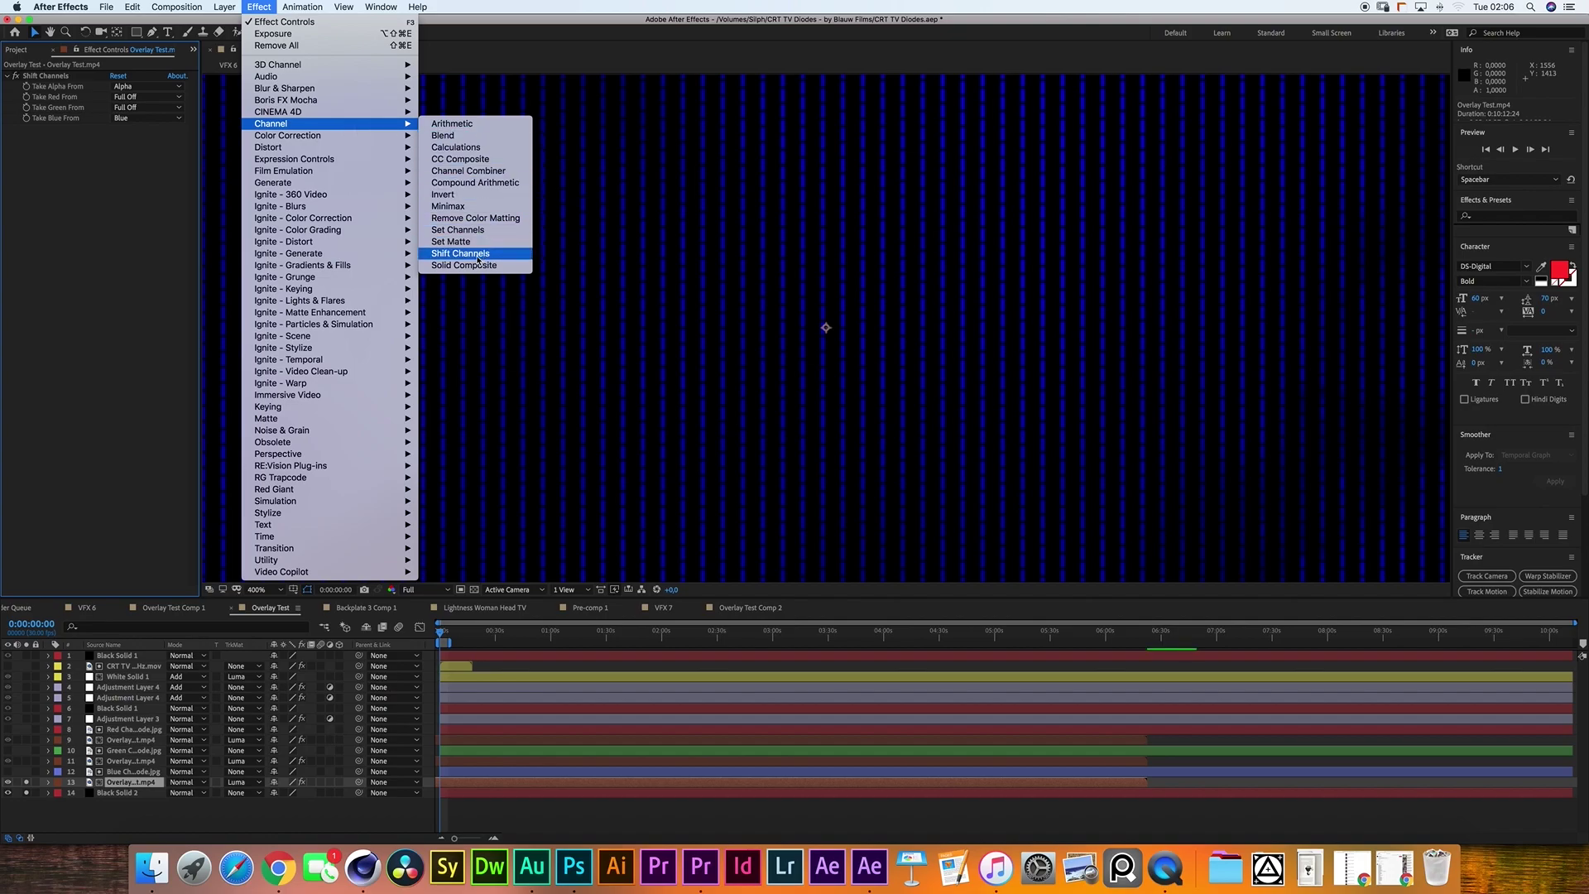
left_click(82, 196)
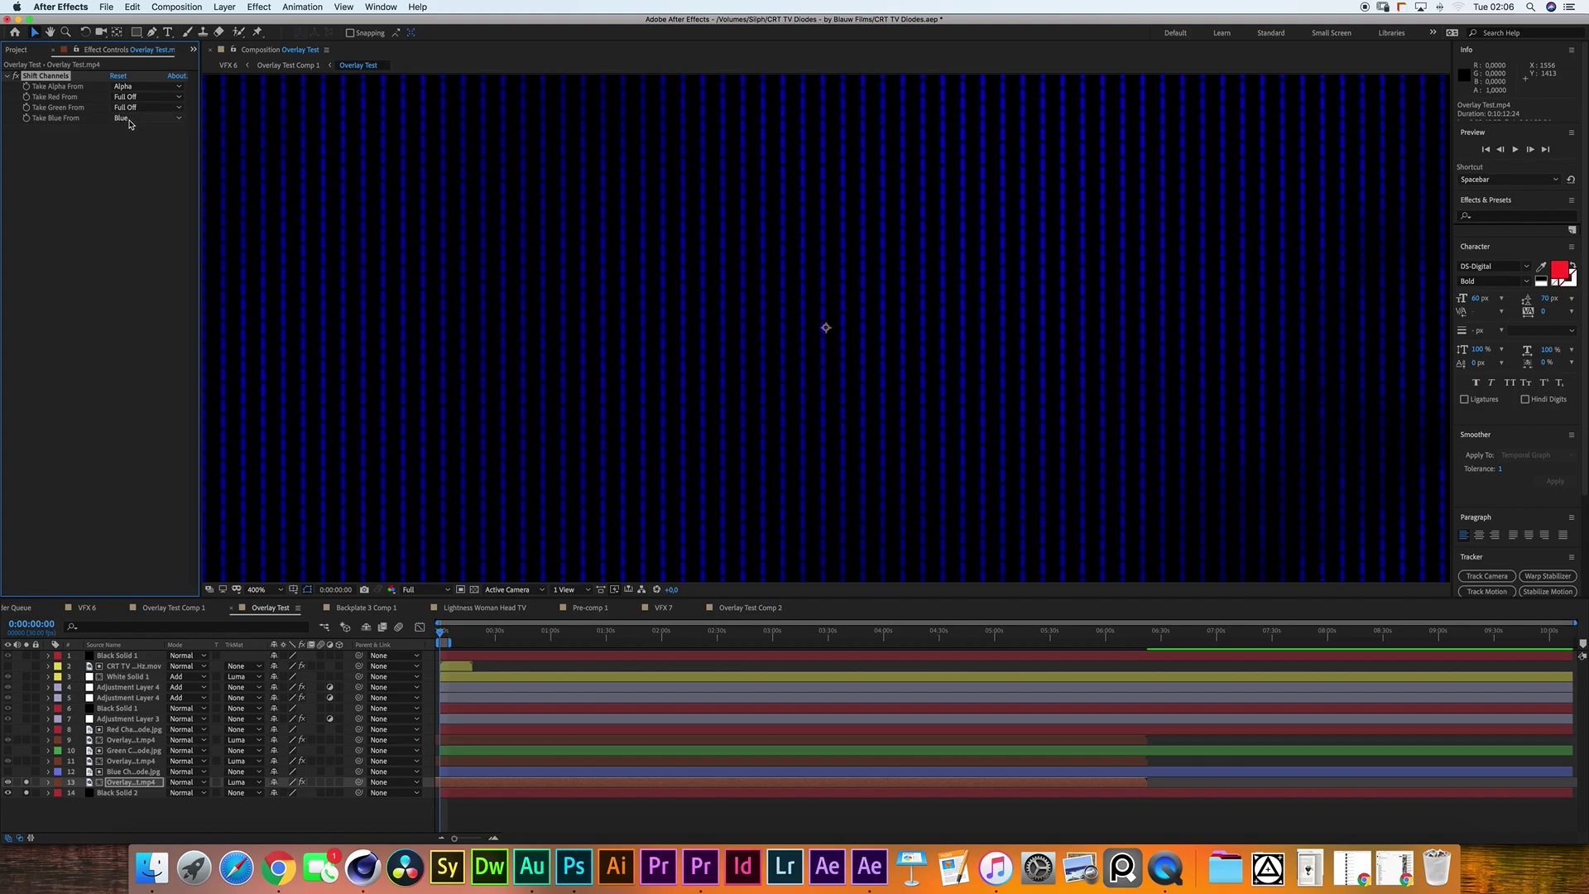
Solo the Overlay Test.mp4 layers for the green and red channels alongside the blue one.
left_click(129, 763)
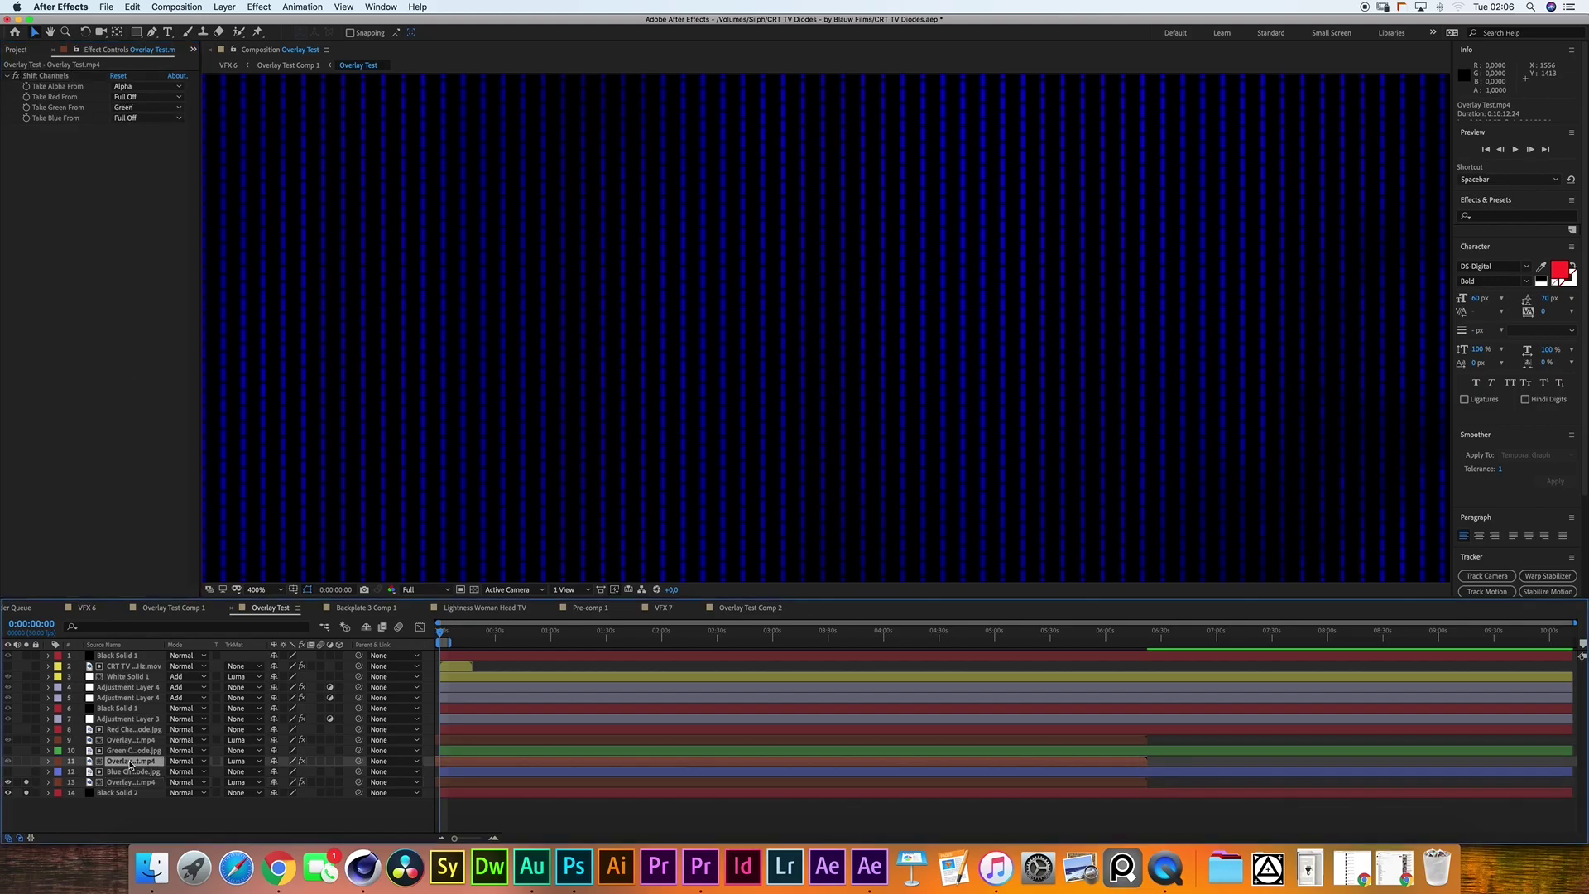
left_click(26, 761)
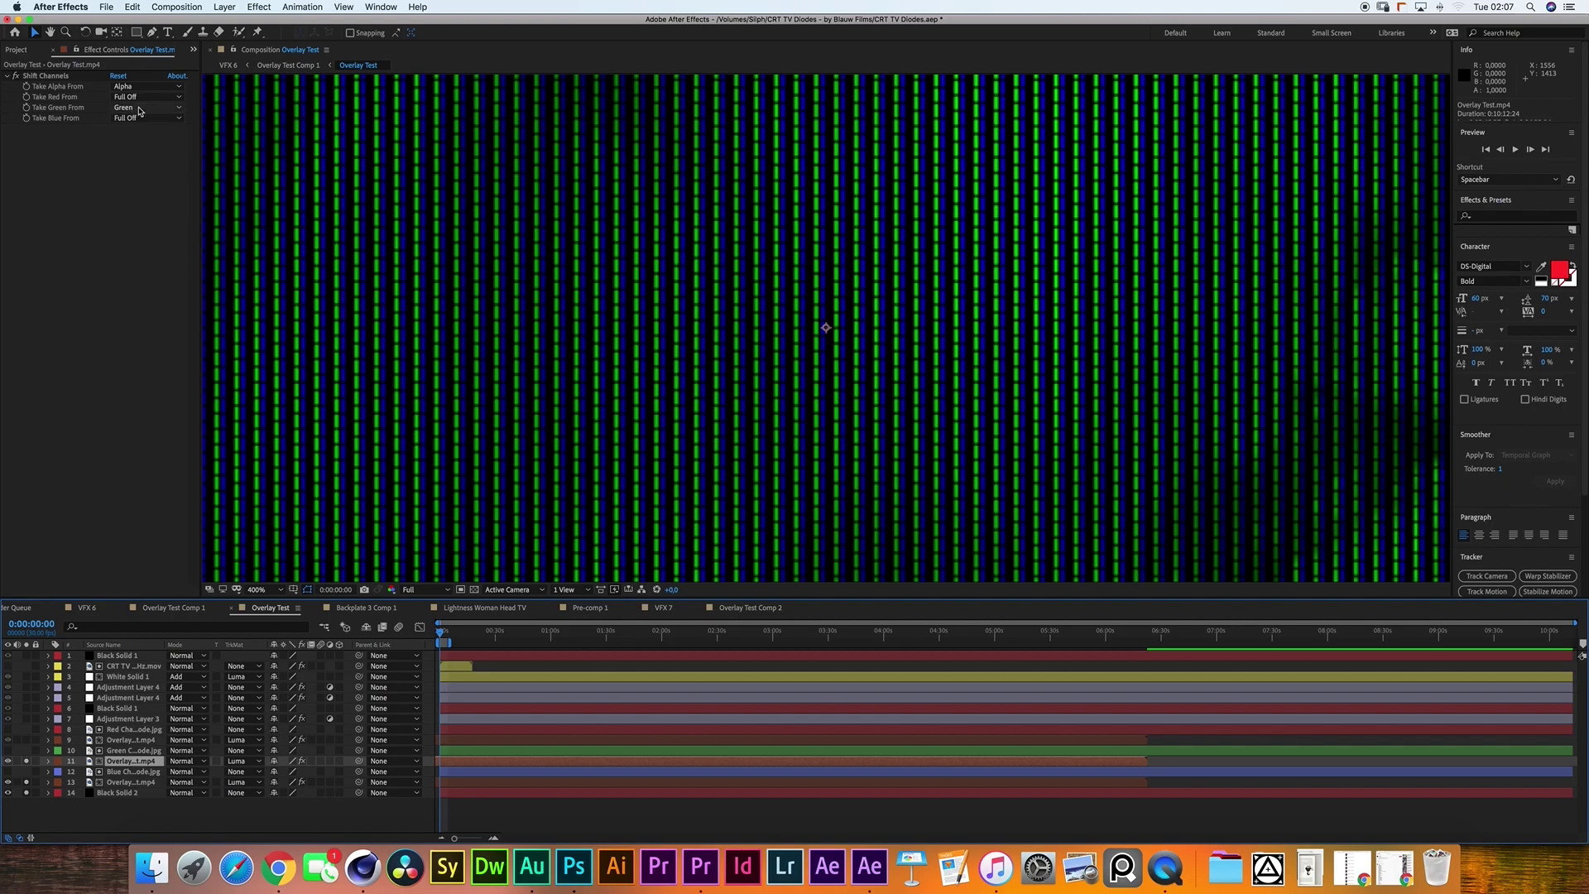
left_click(49, 741)
left_click(26, 740)
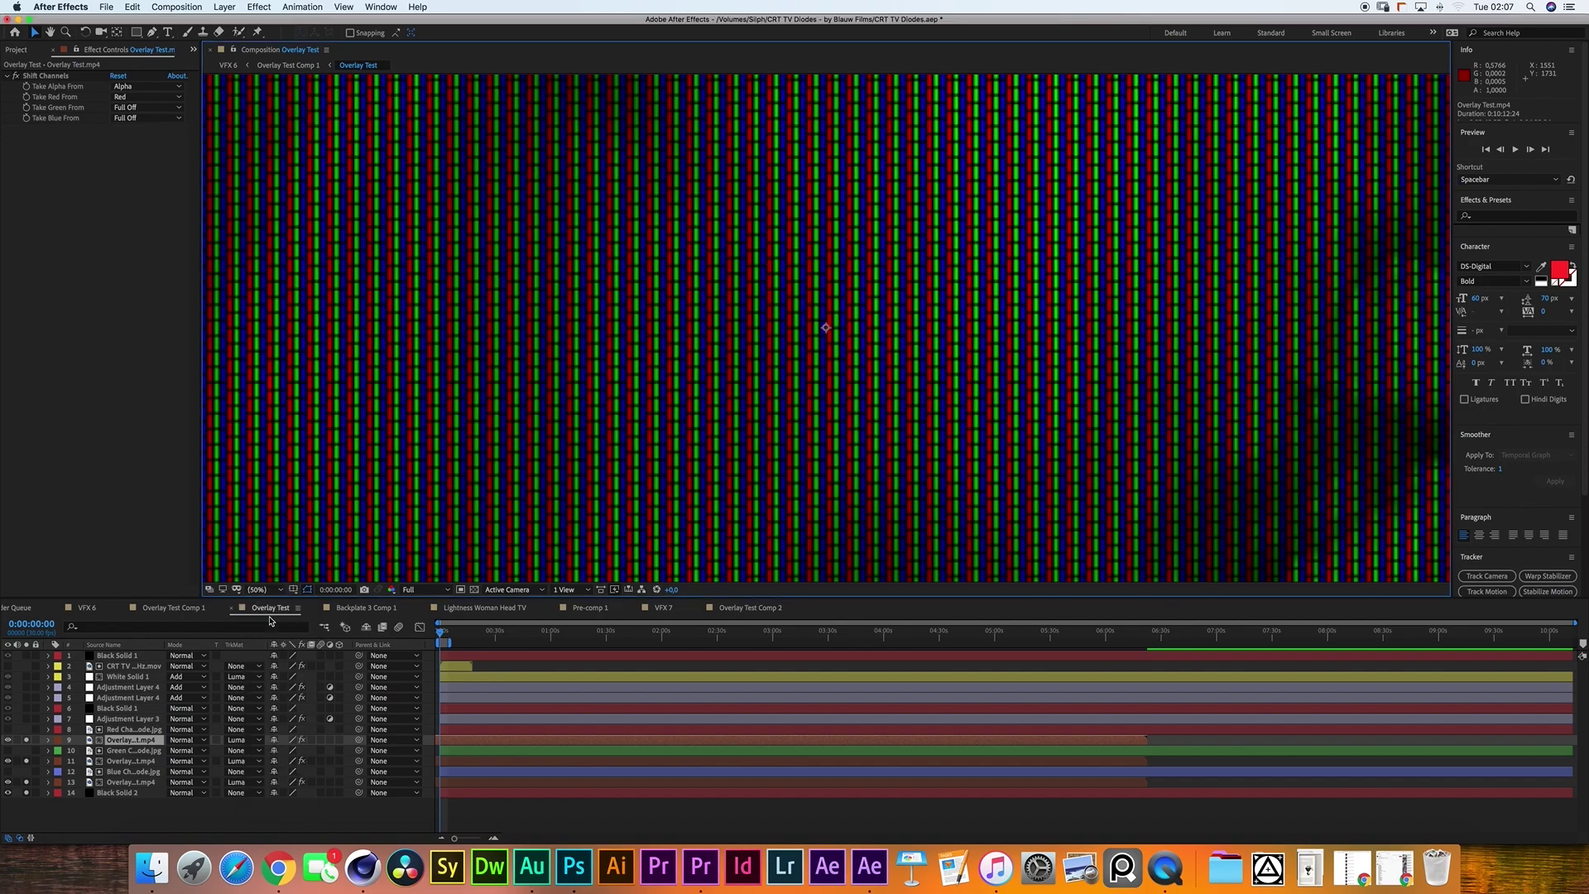
Compare the combined RGB diode image at fit size, 12.5% and 200% magnification.
key("shift+slash")
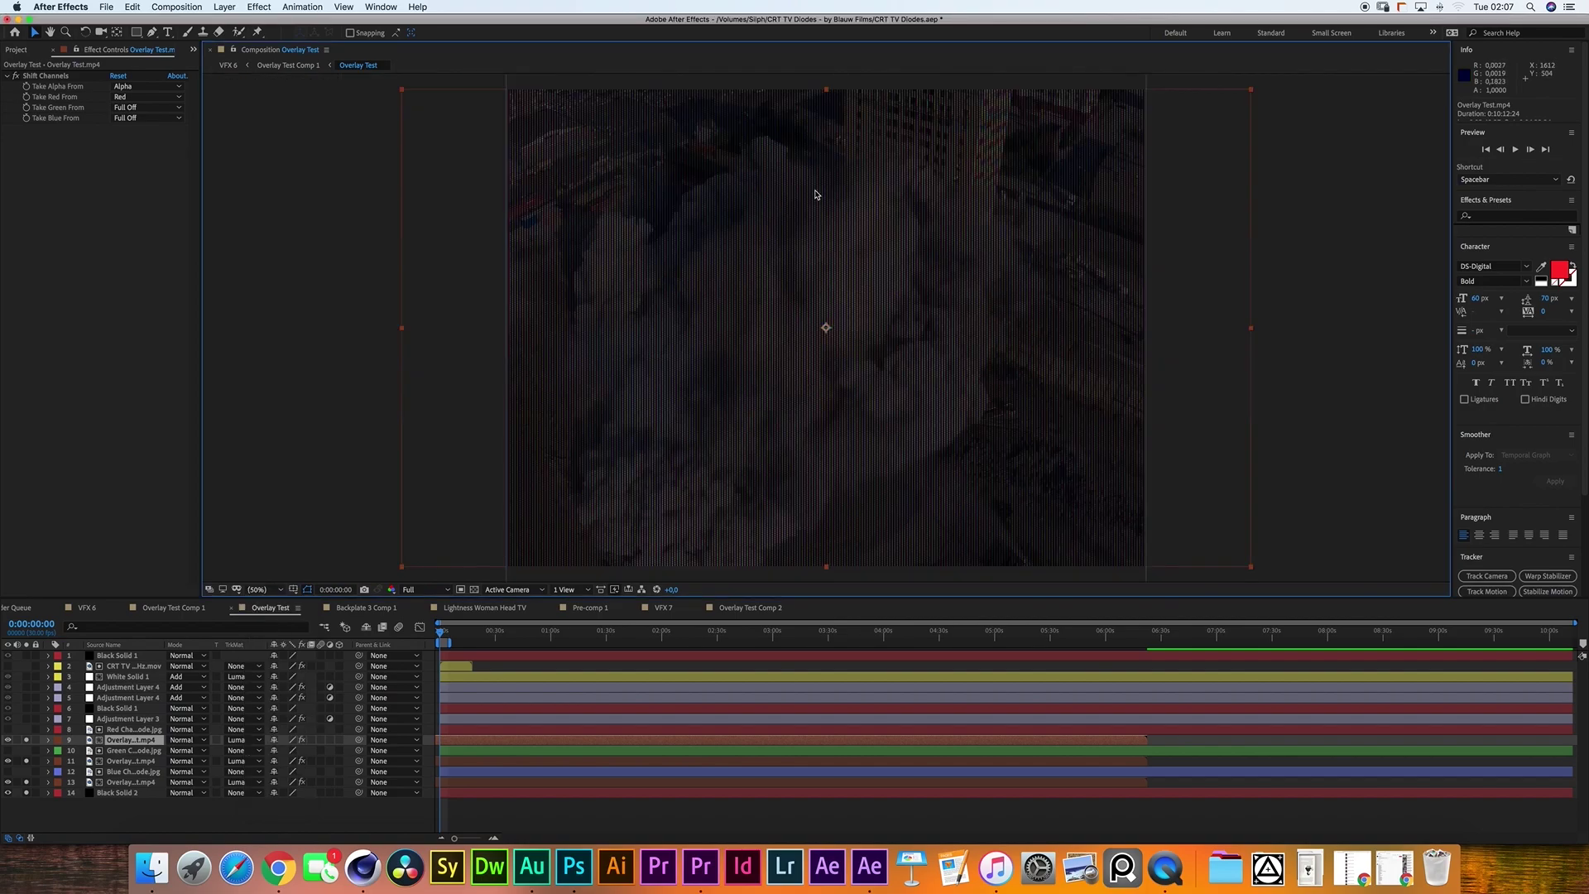
scroll(824, 324, "down", 4)
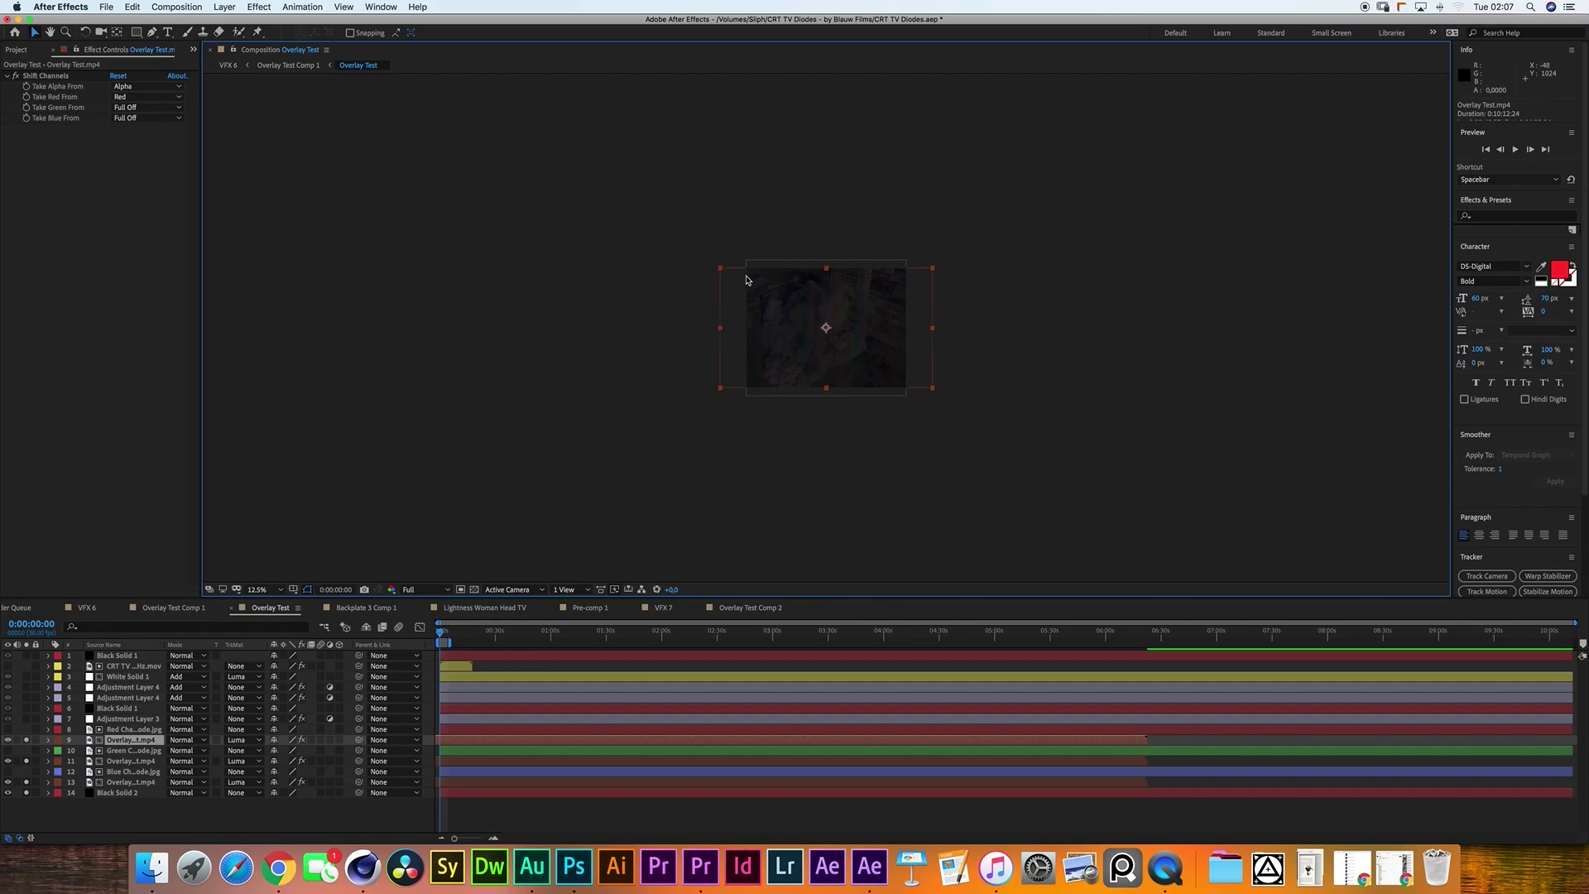
left_click(257, 589)
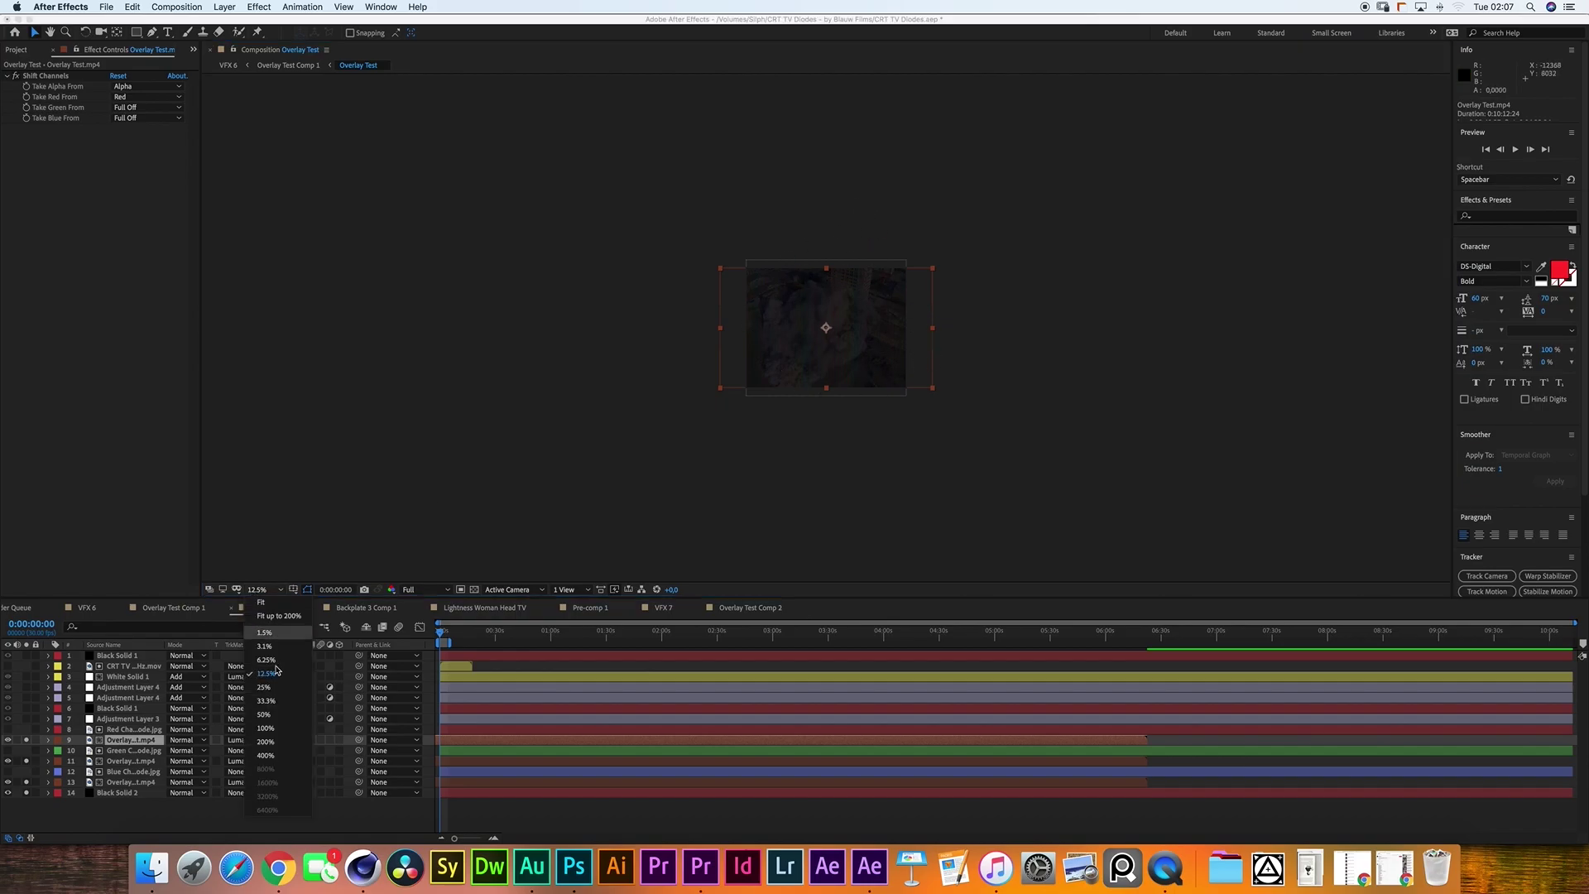
left_click(285, 743)
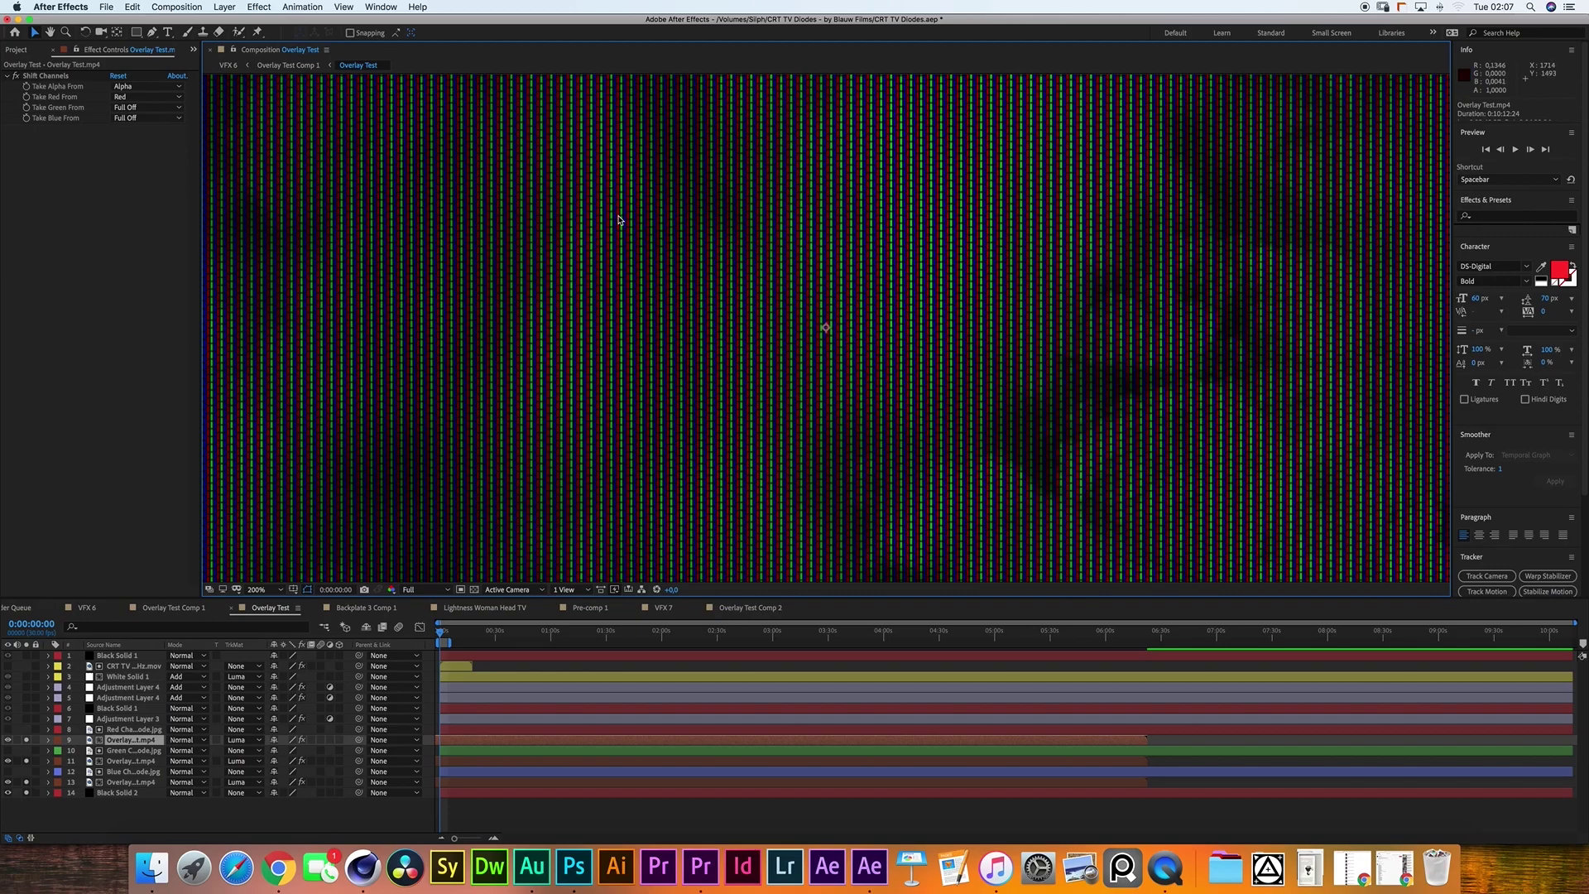
key("shift+slash")
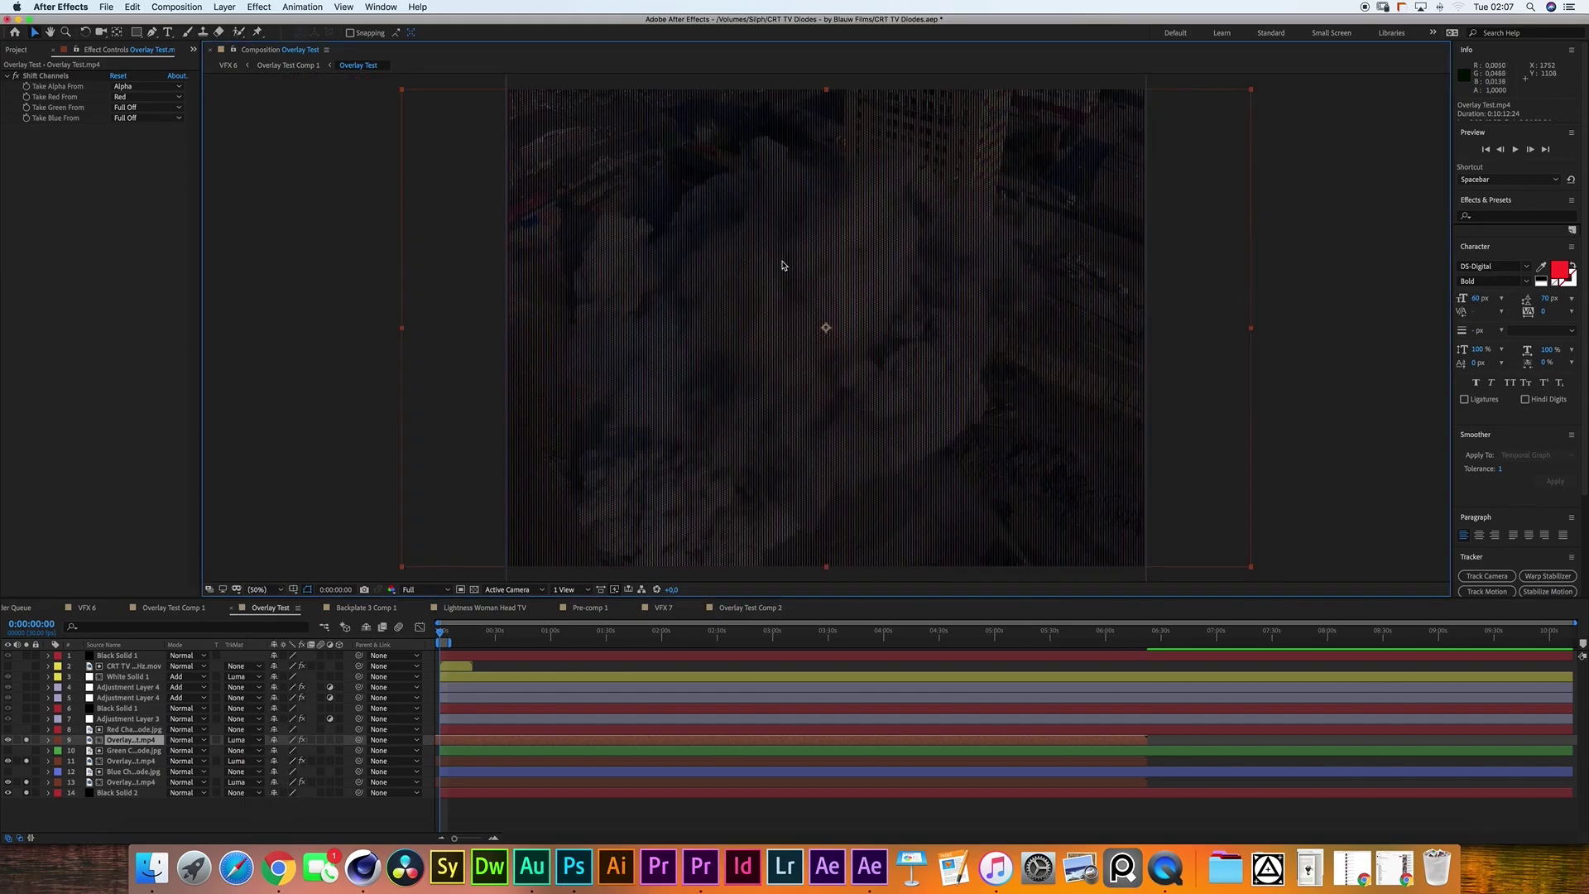
Check the scale values of the Red, Green and Blue Channel Diode layers together.
left_click(133, 730)
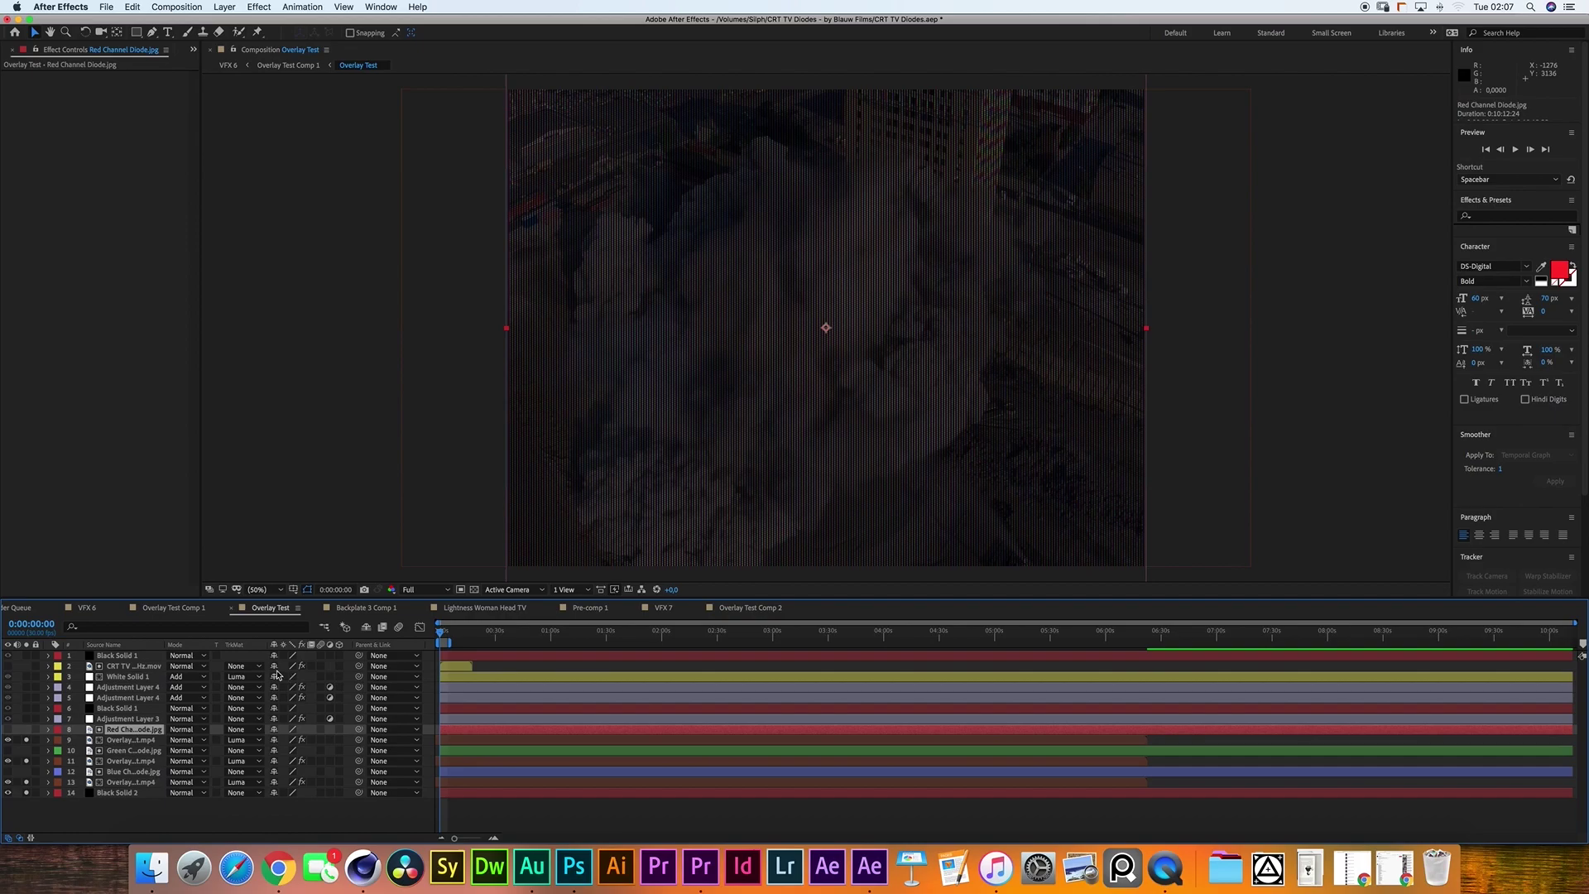
left_click(143, 751, "super")
left_click(144, 772, "super")
key("s")
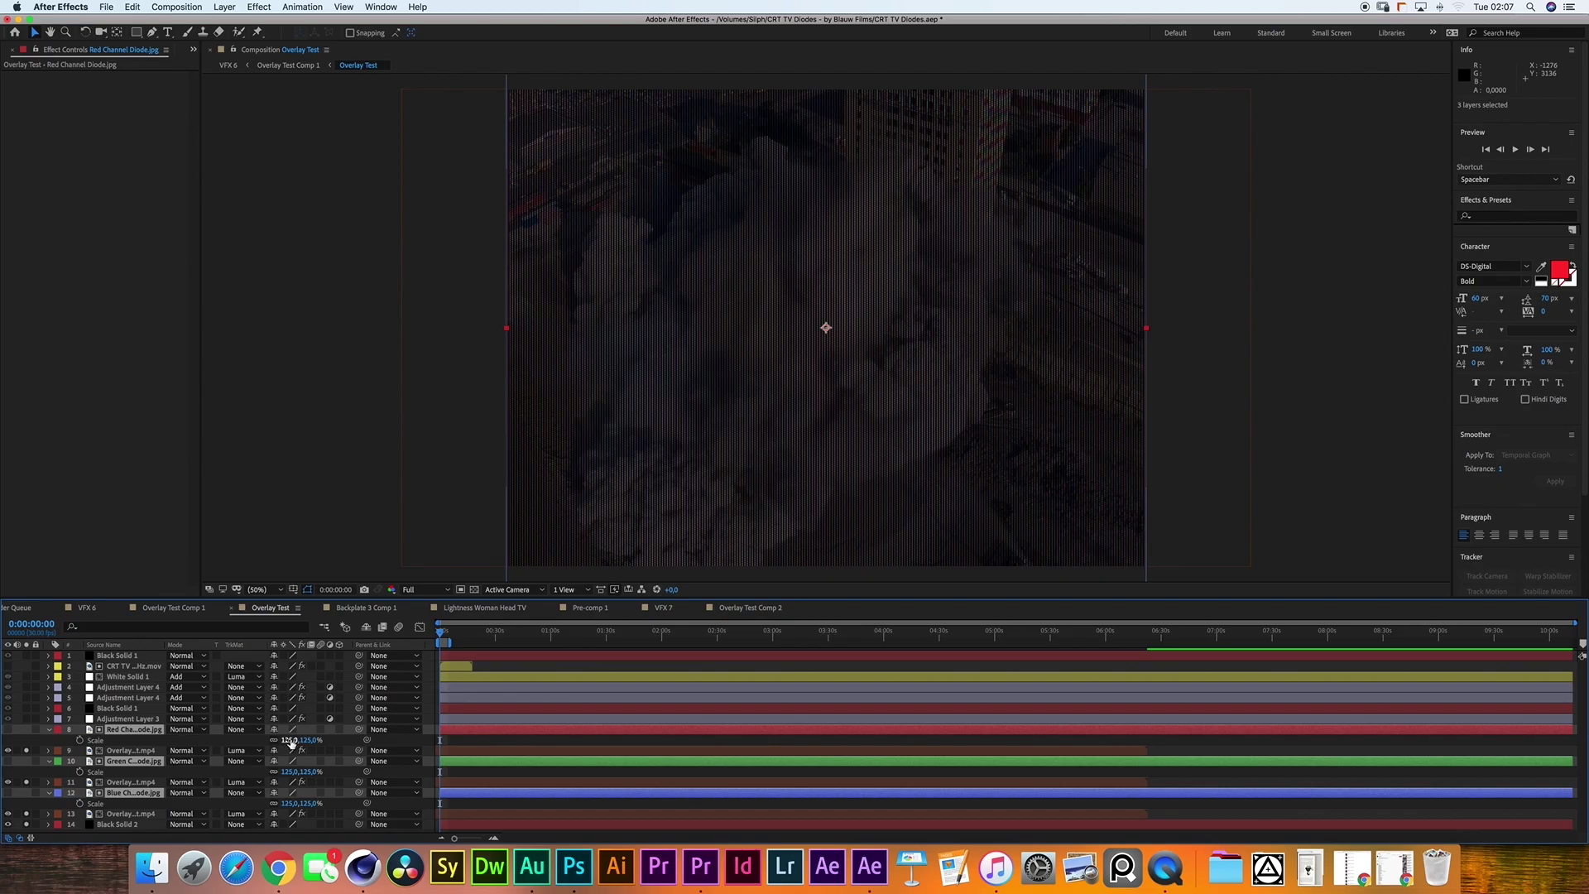
key("s")
key("super+shift+a")
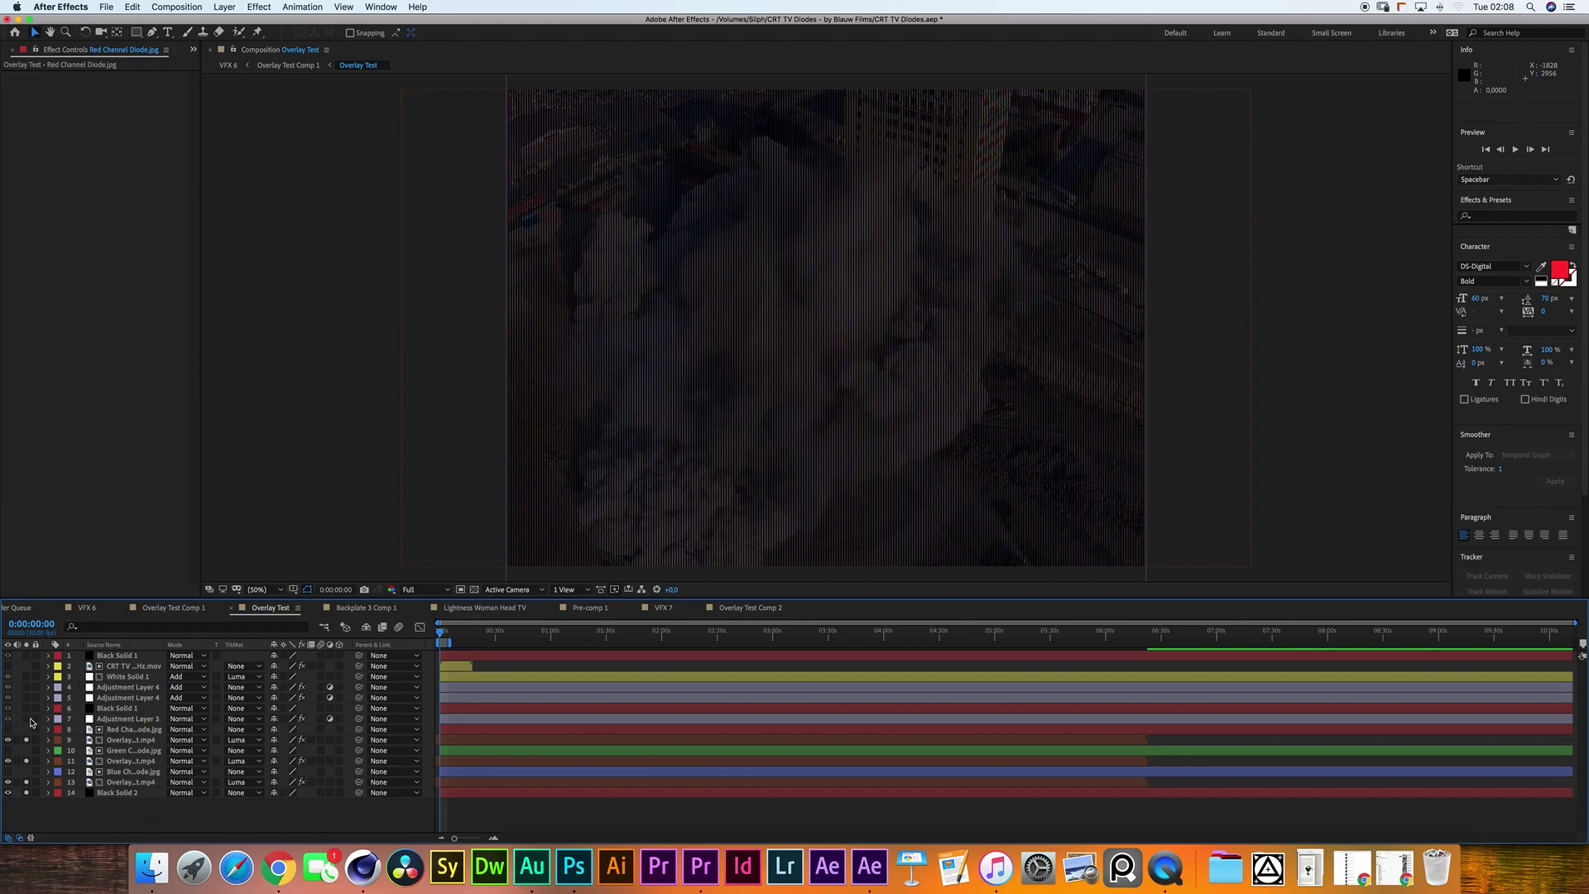
Examine the rounded mask on Adjustment Layer 3, including the curve handles of its side points.
left_click(116, 718)
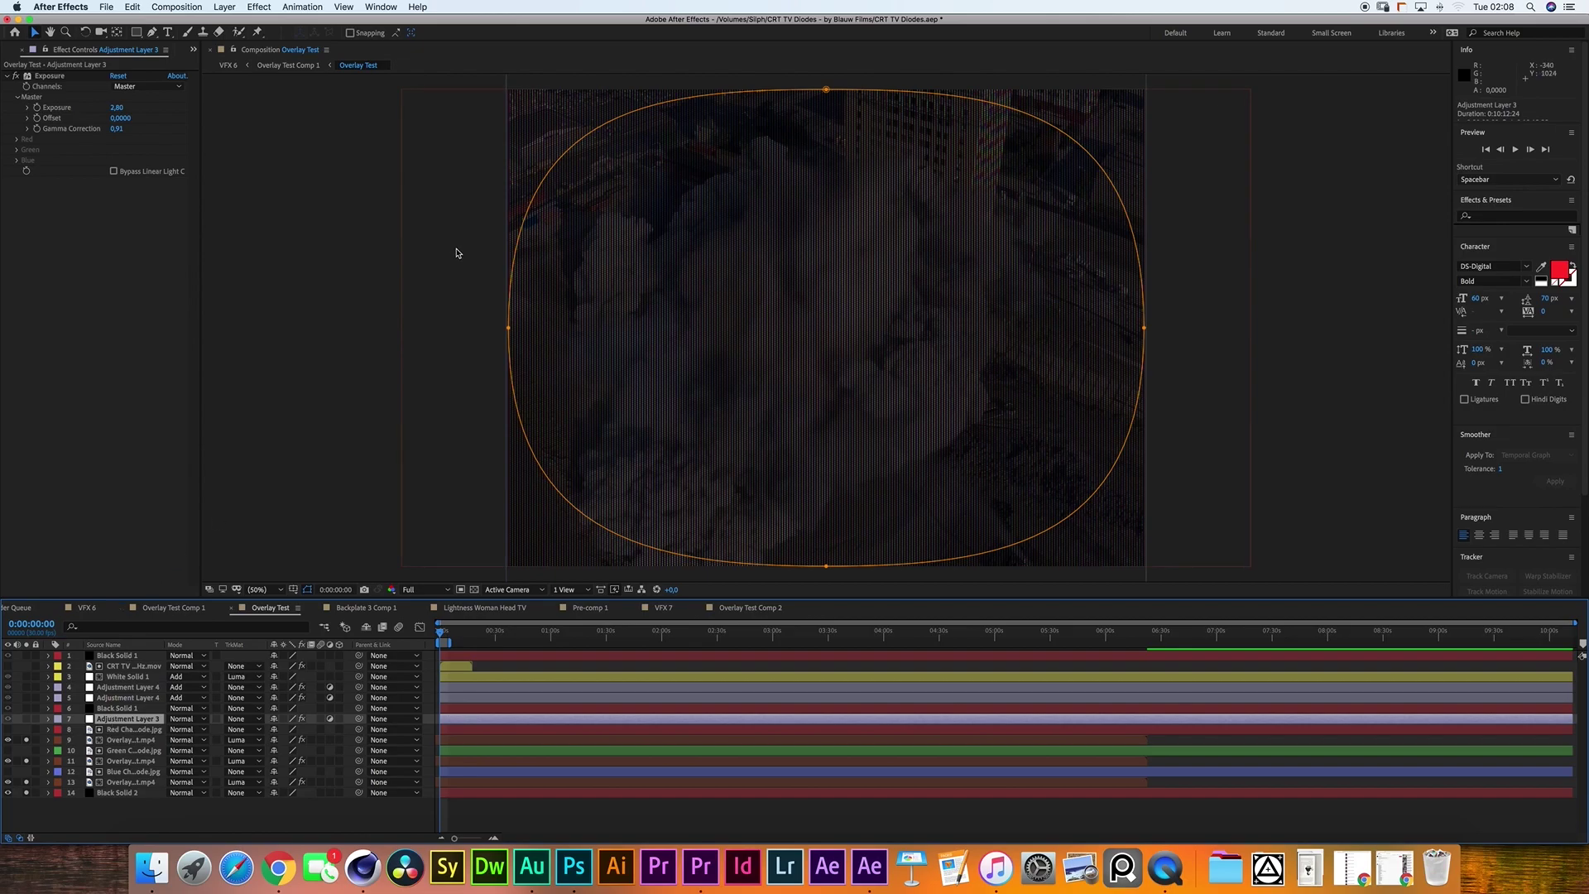
left_click_drag(137, 31, 138, 230)
left_click_drag(113, 389, 114, 389)
key("v")
left_click(509, 327)
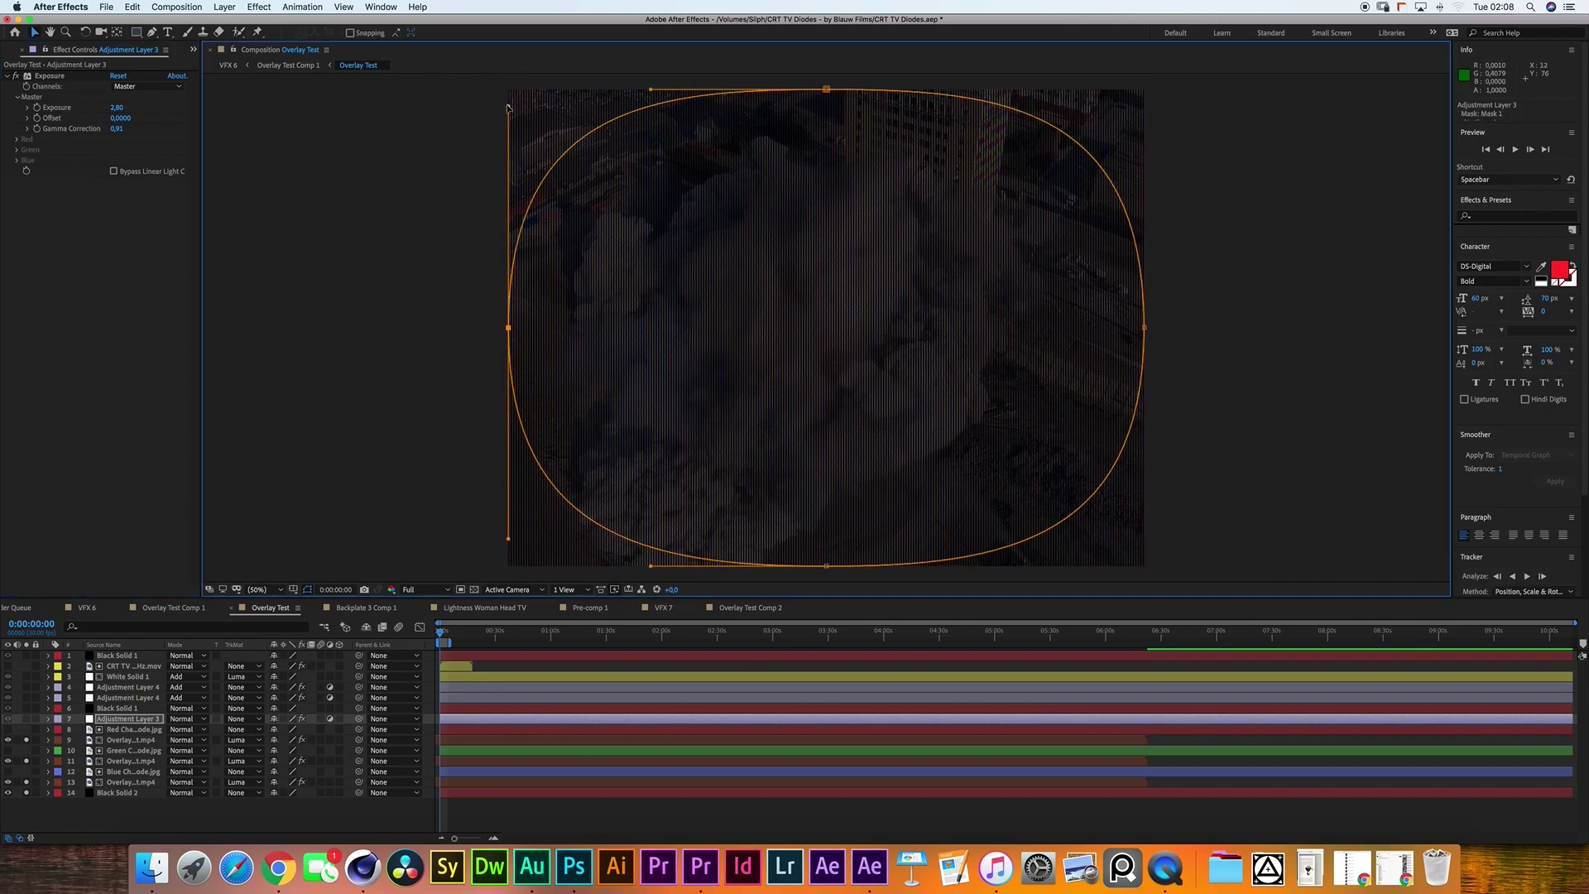
left_click(1143, 328)
Reveal the mask feather of Adjustment Layer 3 and collapse the mask properties of the two Black Solid 1 layers.
key("m")
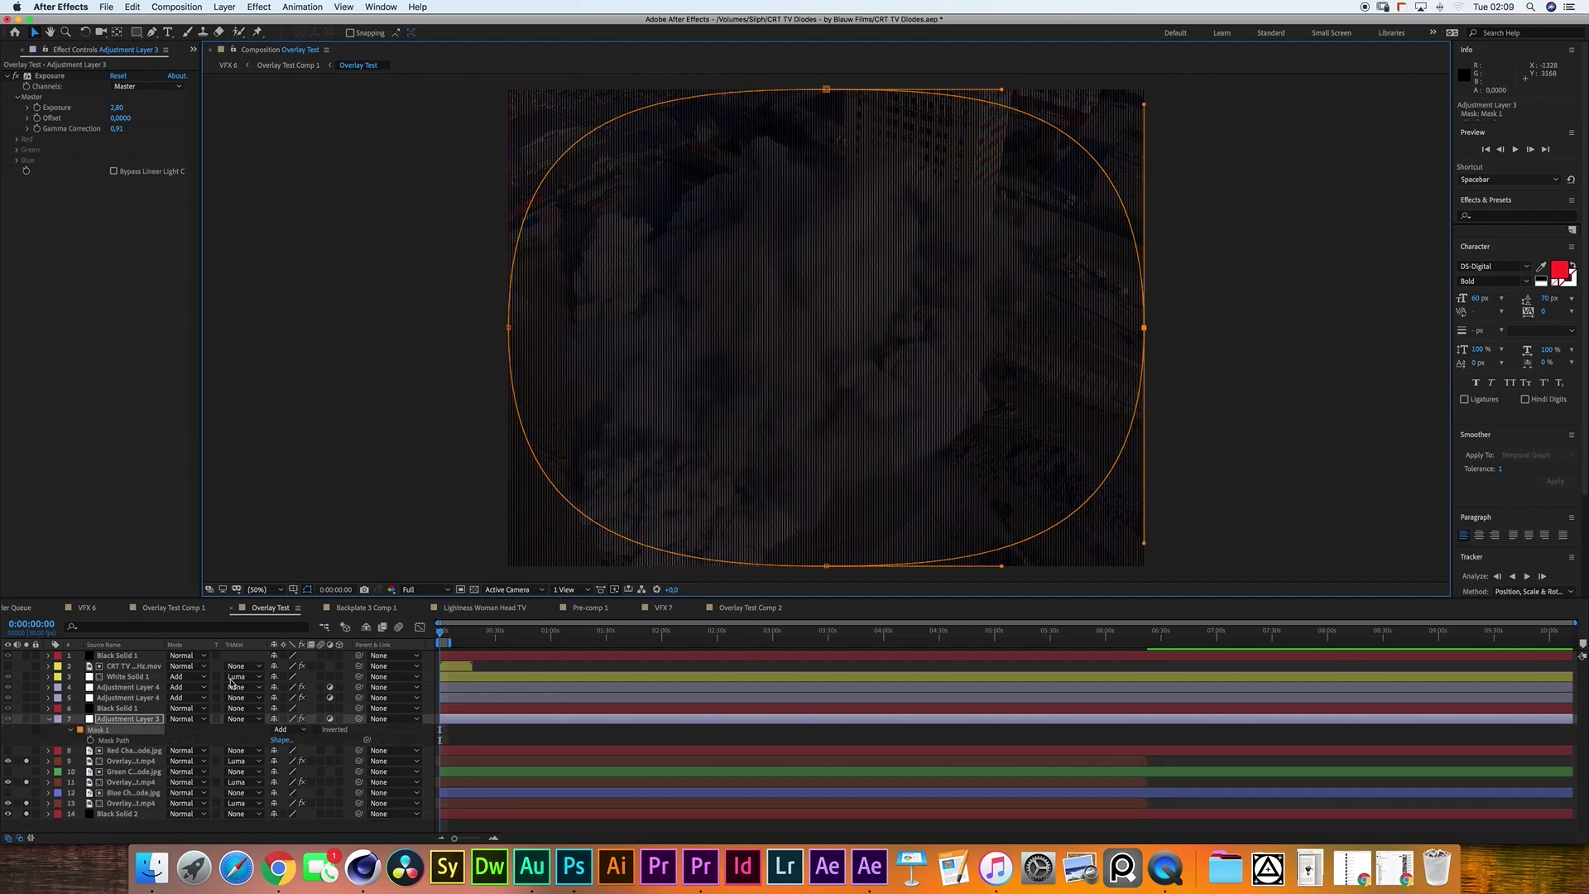
left_click(244, 734)
key("f")
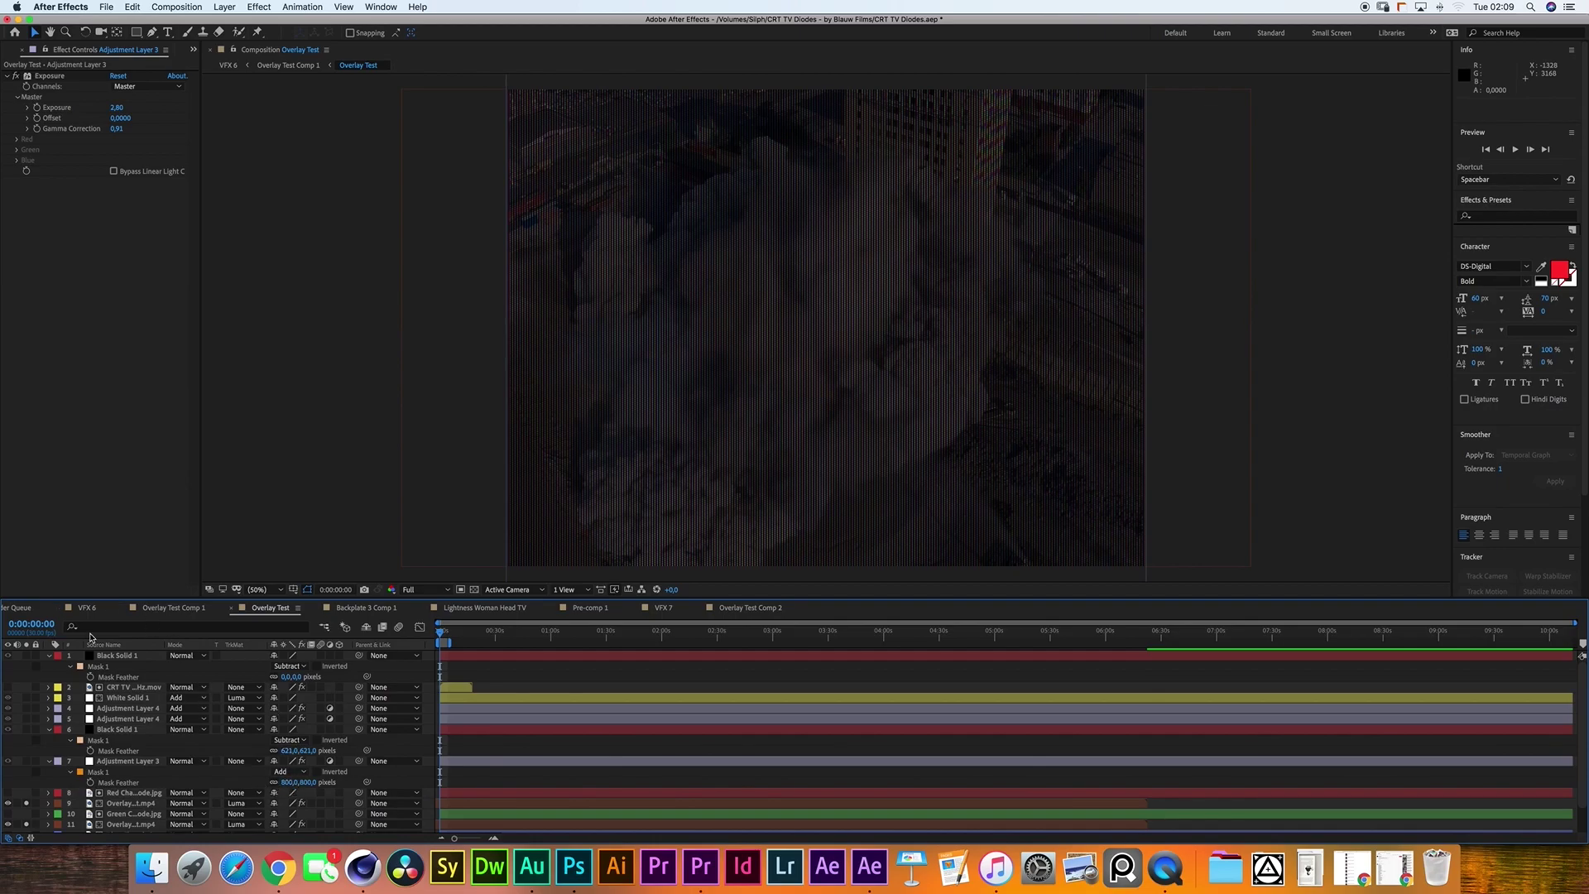
left_click(49, 655)
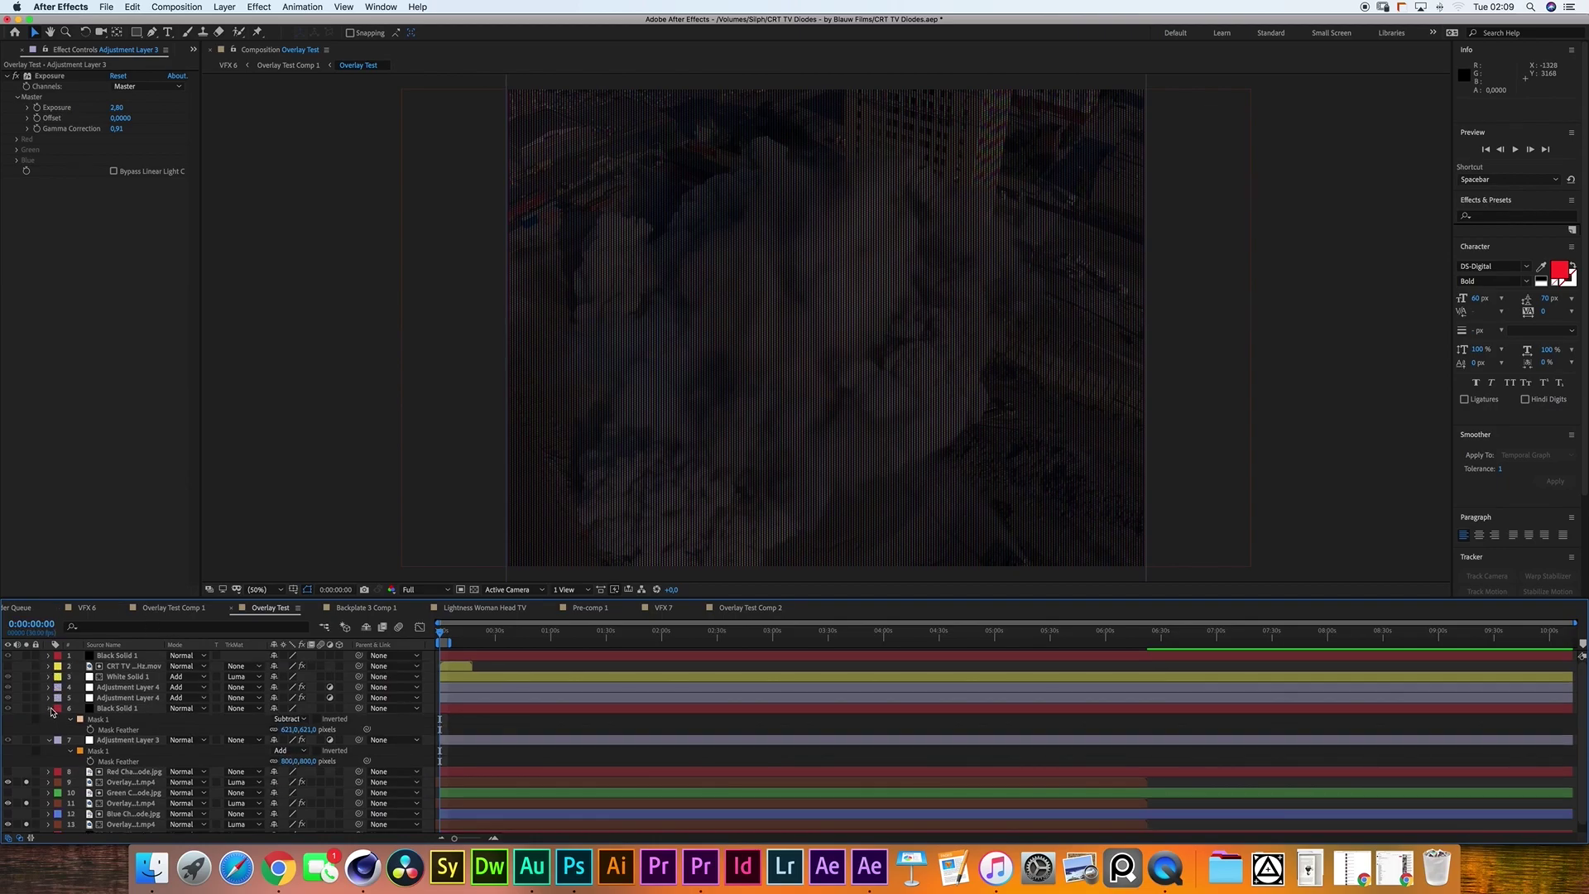
left_click(49, 708)
Solo Adjustment Layer 3 and review the exposure, offset and gamma correction values of its Exposure effect.
left_click(124, 718)
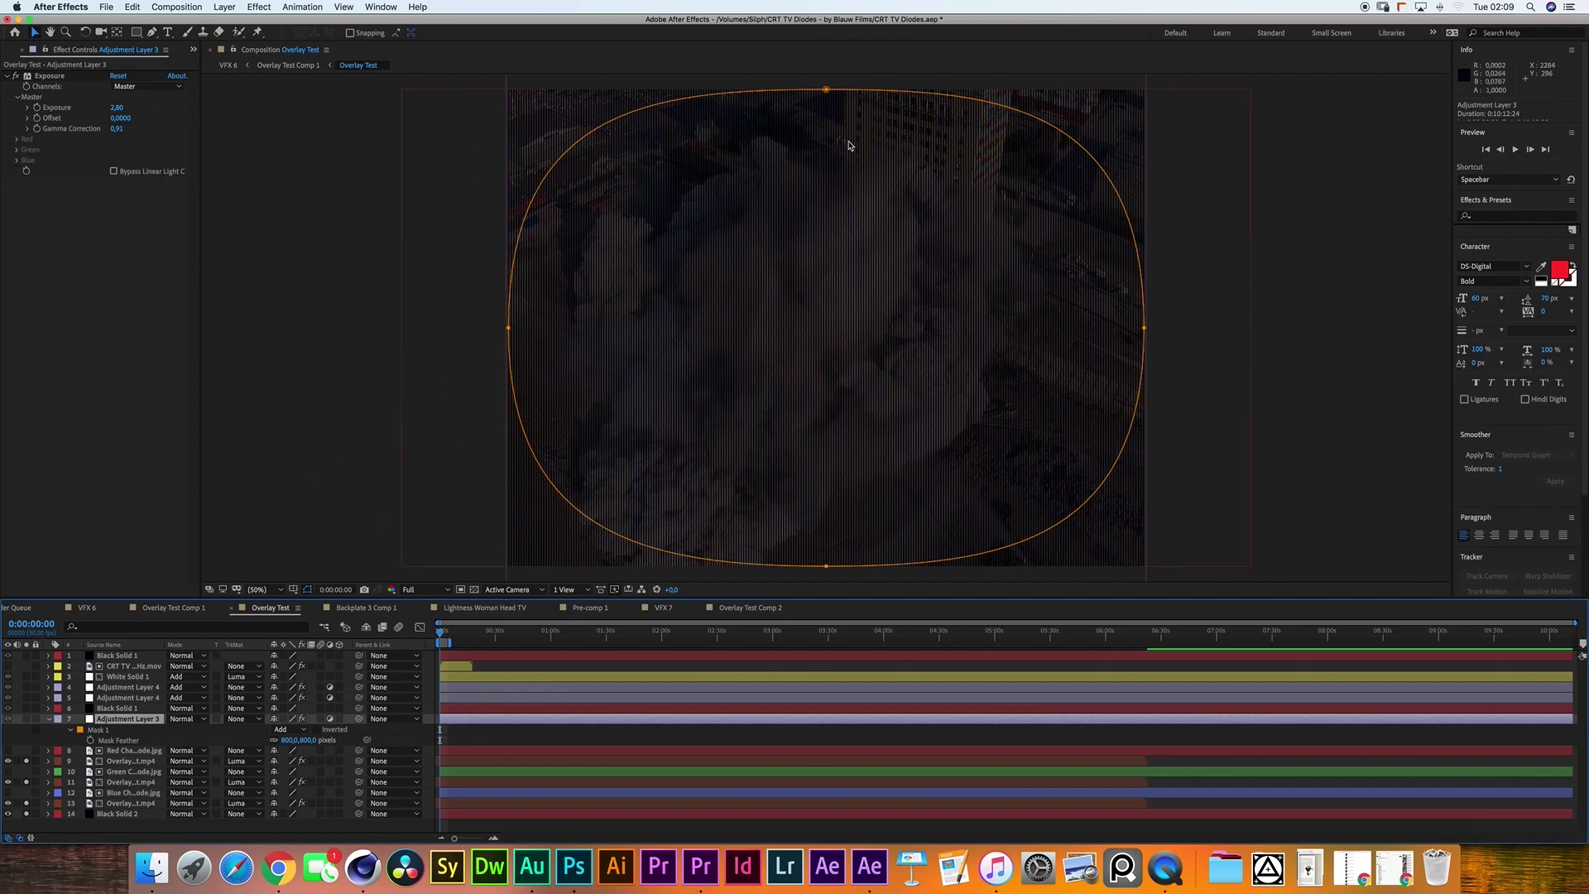
left_click(50, 75)
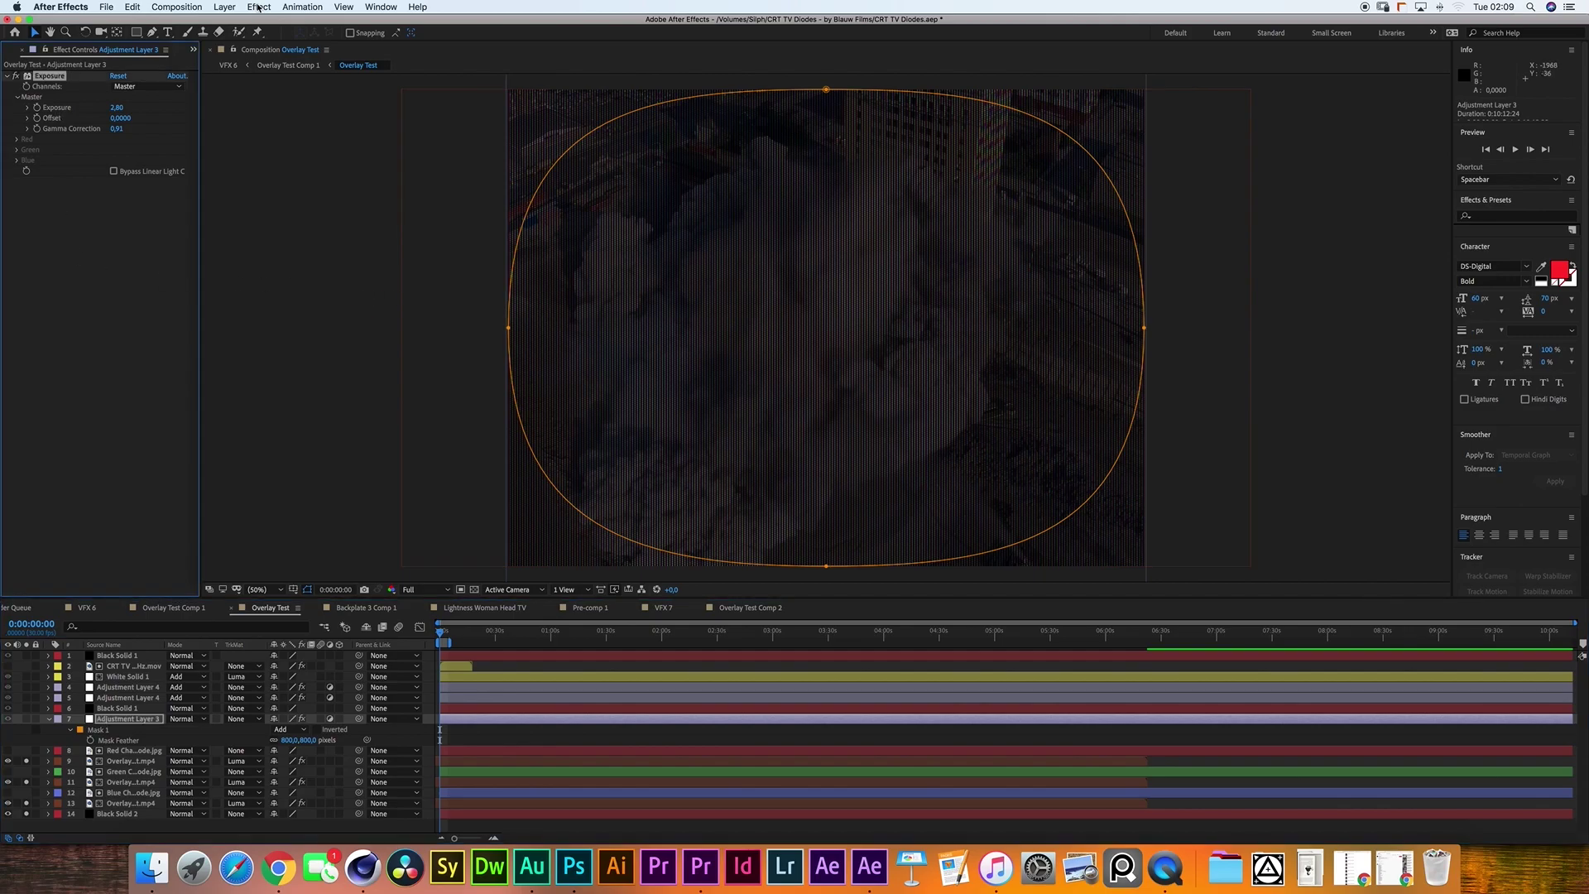
left_click(259, 7)
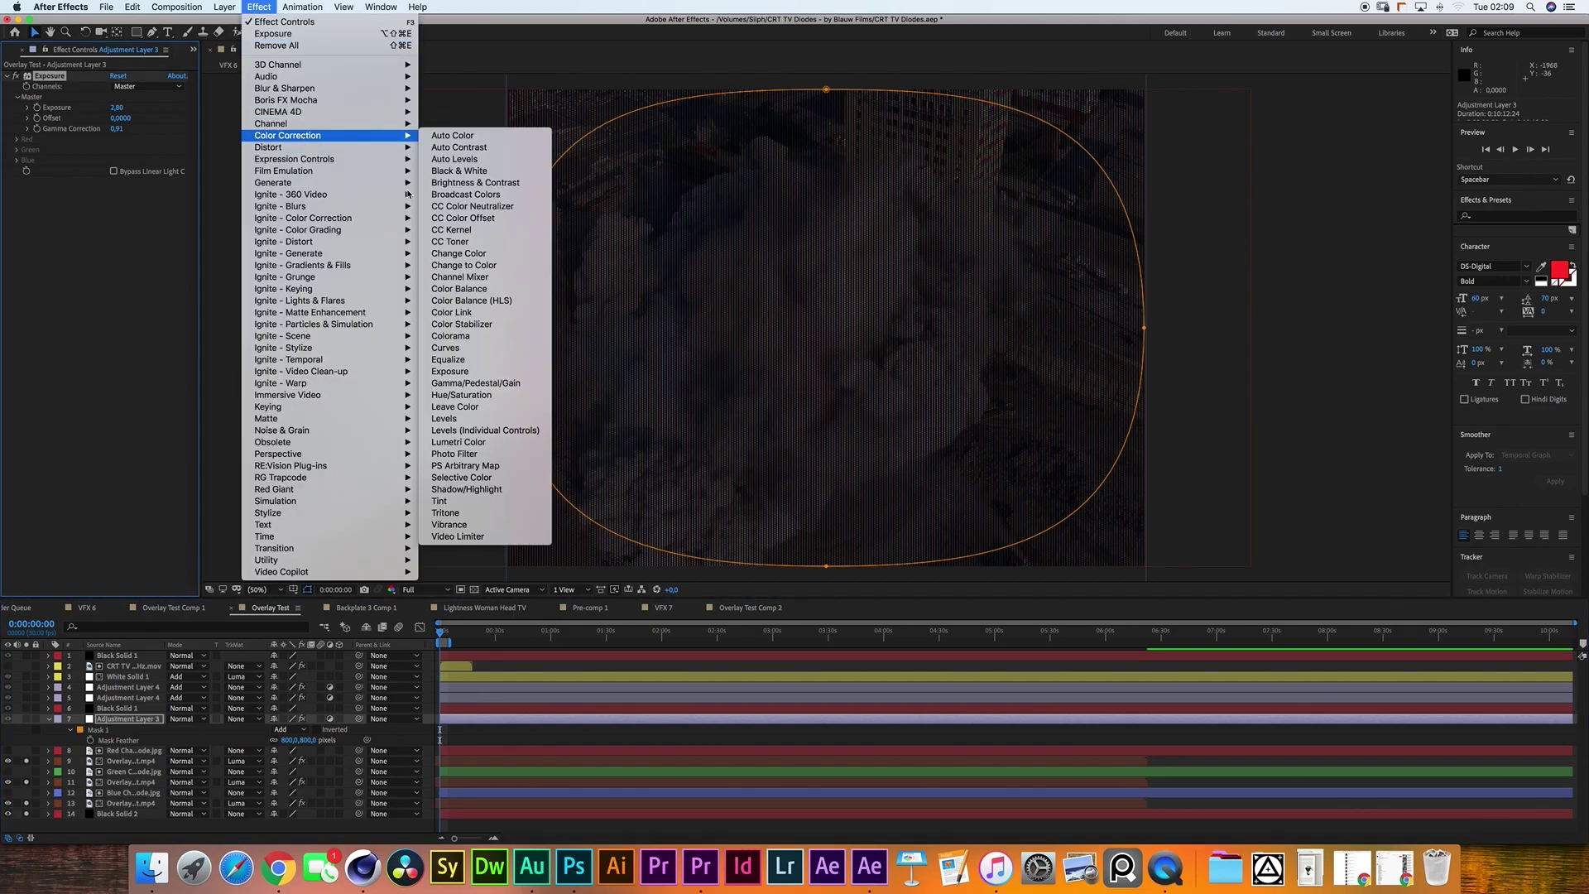
left_click(86, 295)
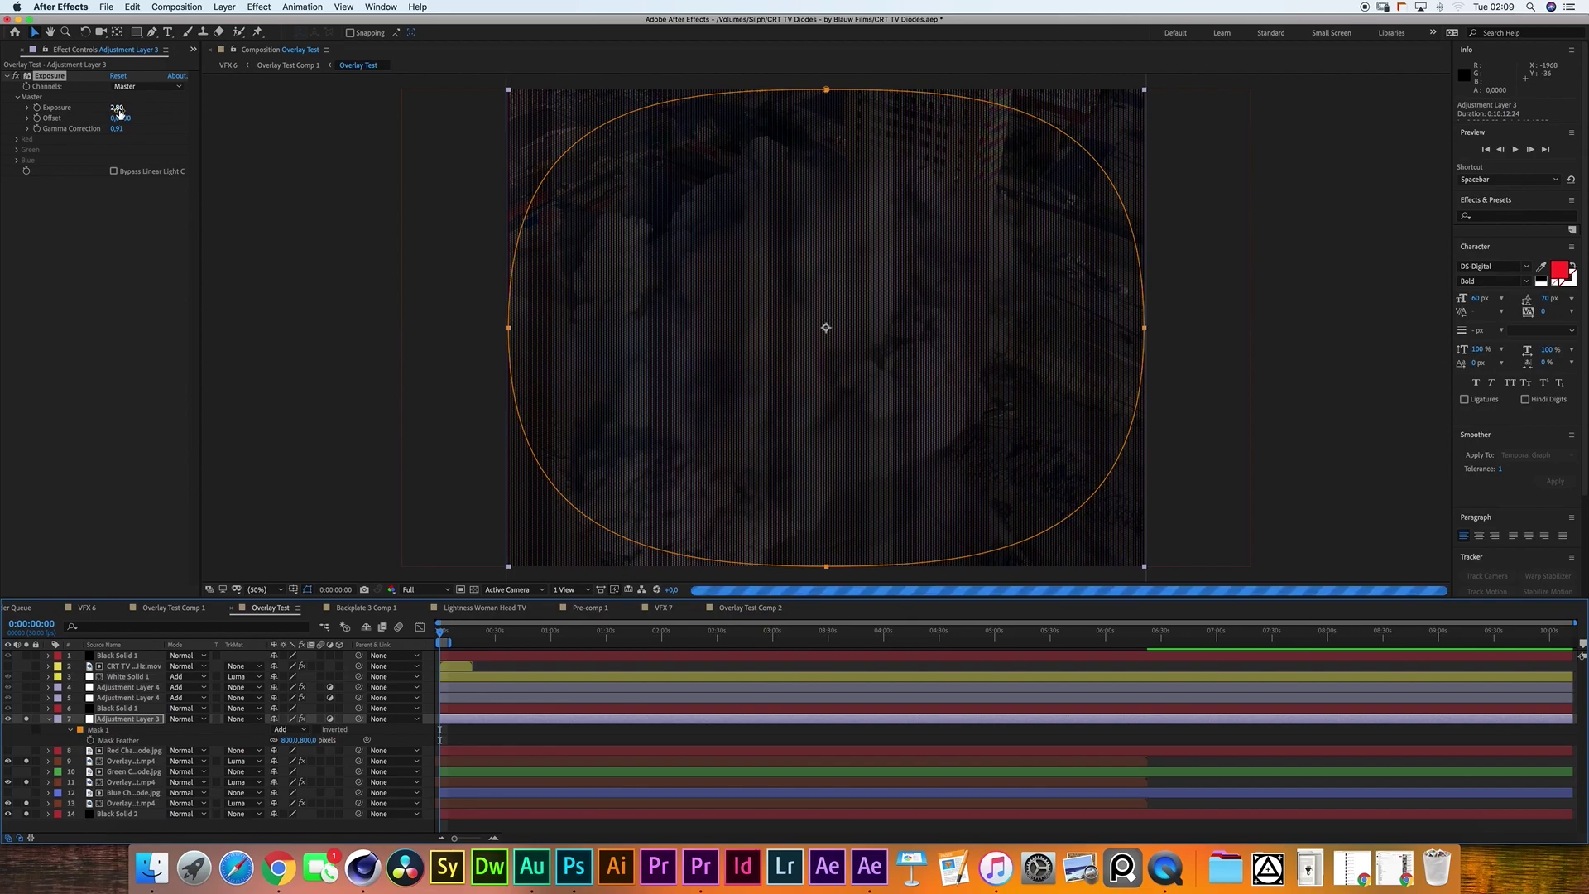
left_click_drag(123, 118, 134, 130)
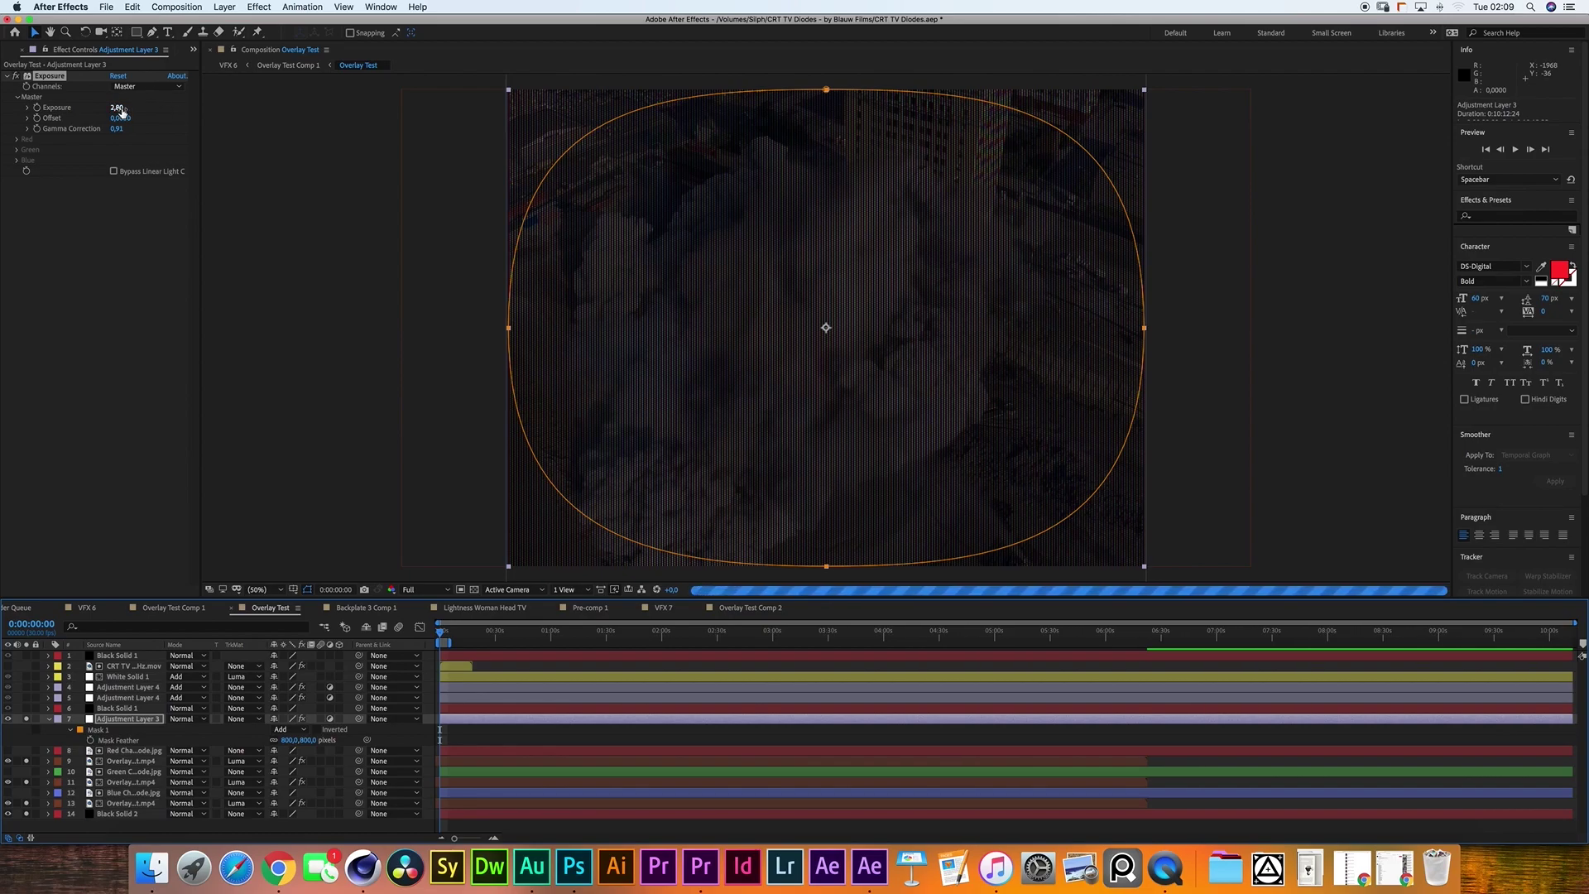
left_click(117, 130)
left_click(123, 140)
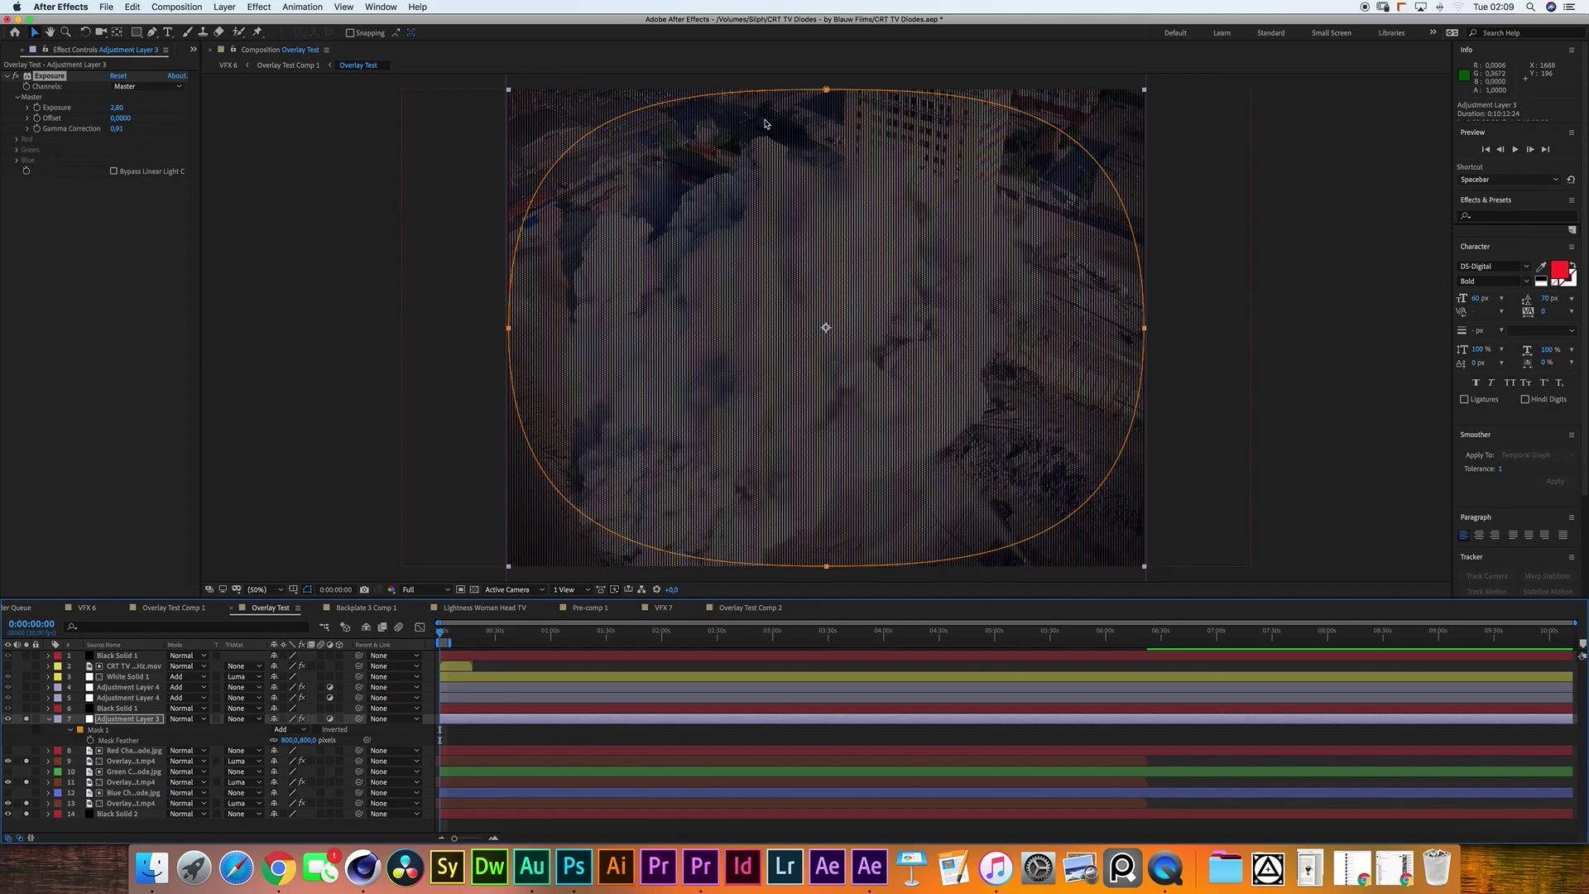
left_click(758, 417)
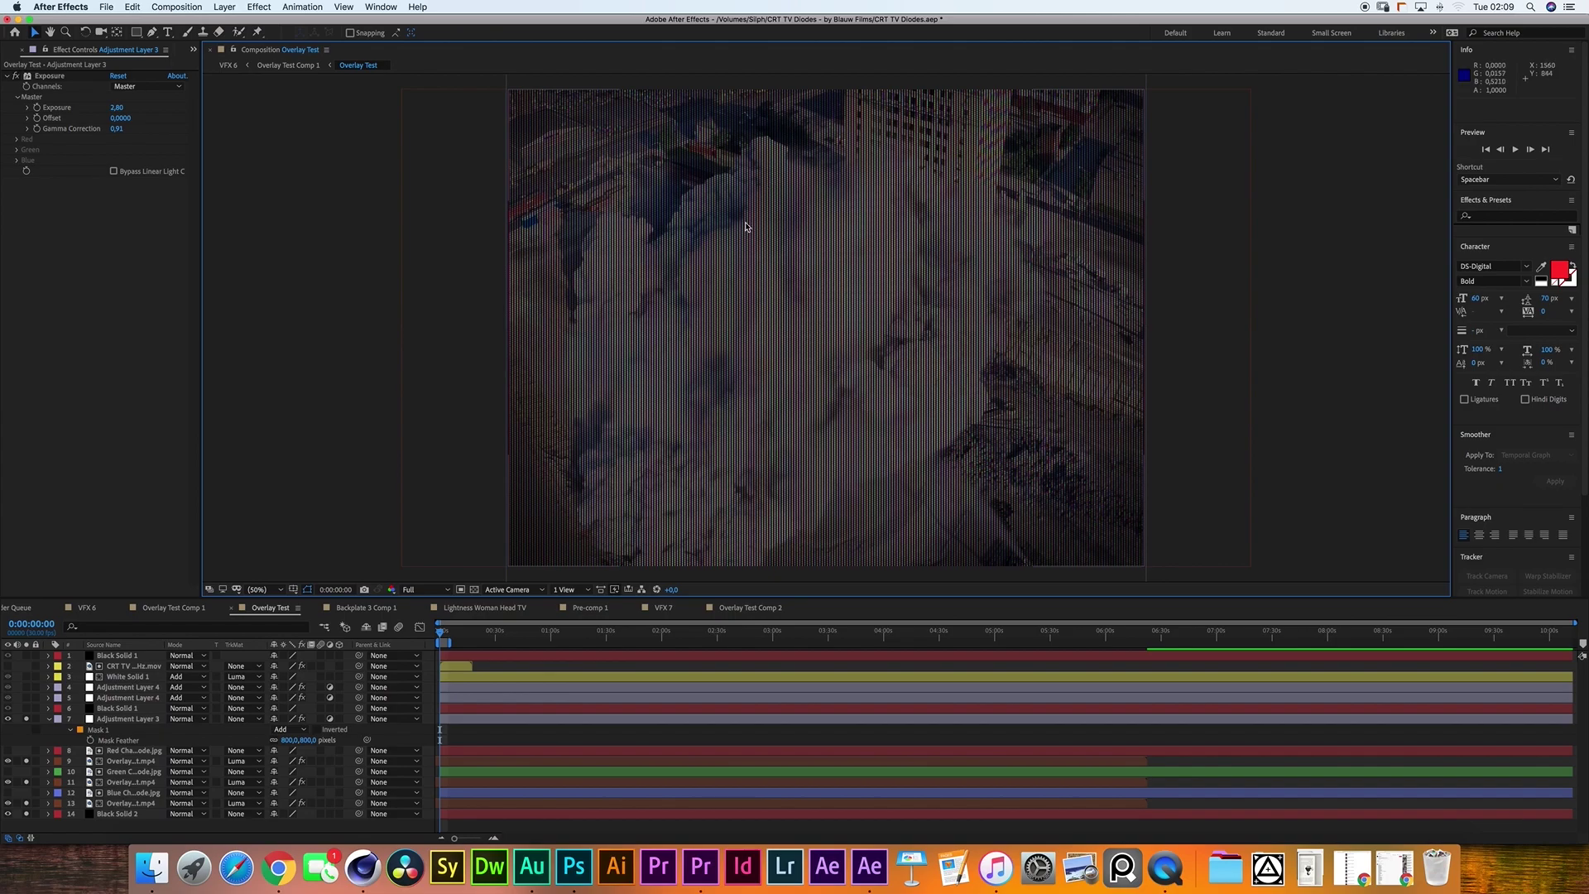
Select the lower Black Solid 1 and look over the new-layer types and mask shape tools used to build it.
left_click(106, 710)
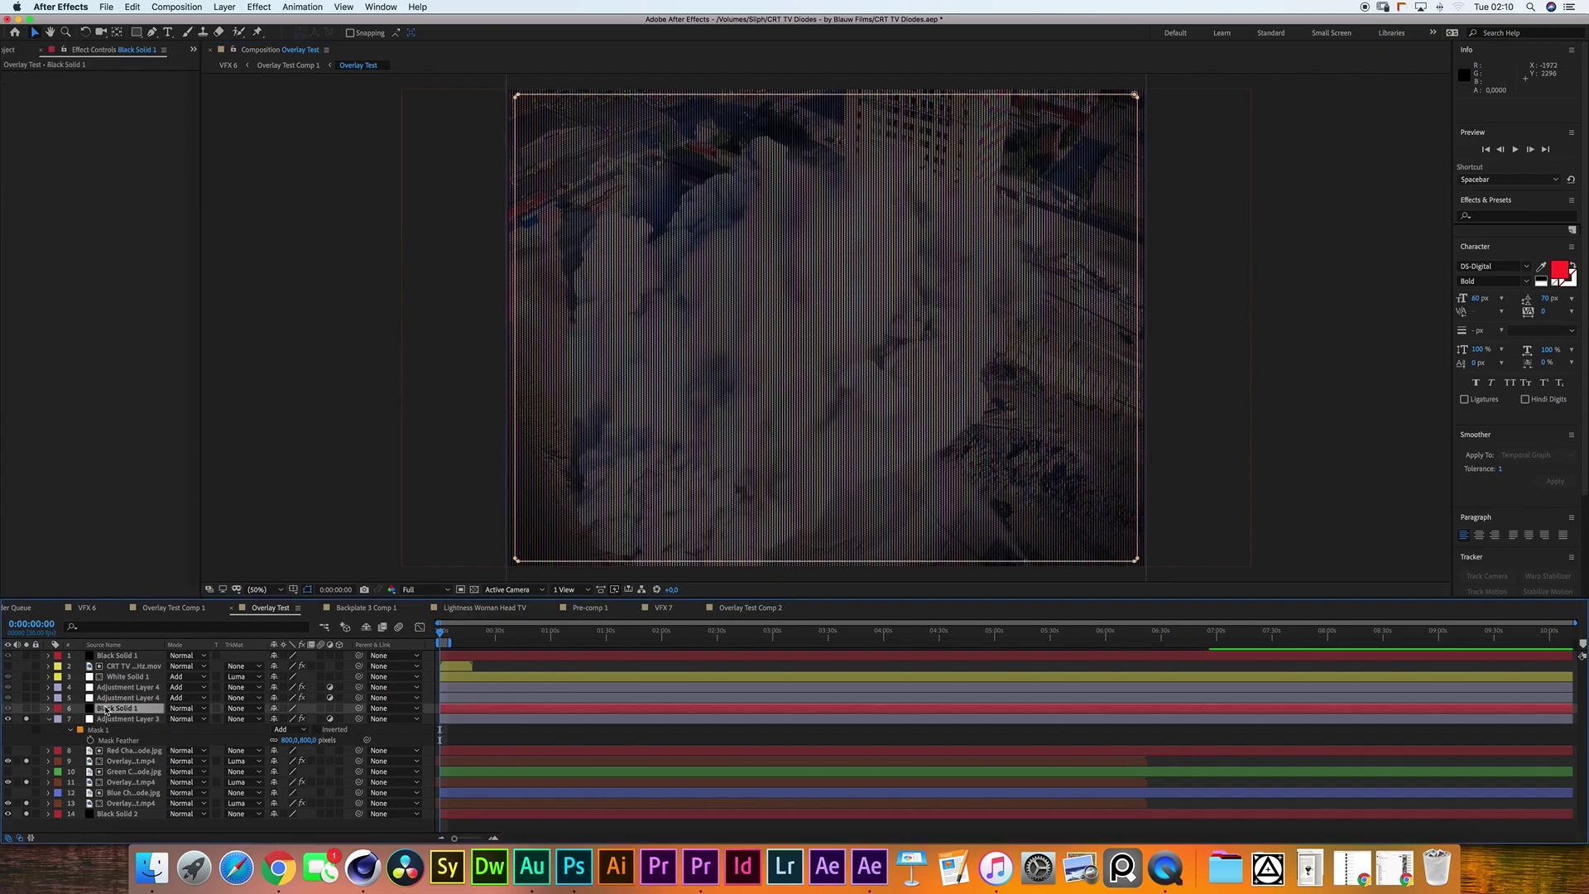
left_click(227, 7)
mouse_move(249, 22)
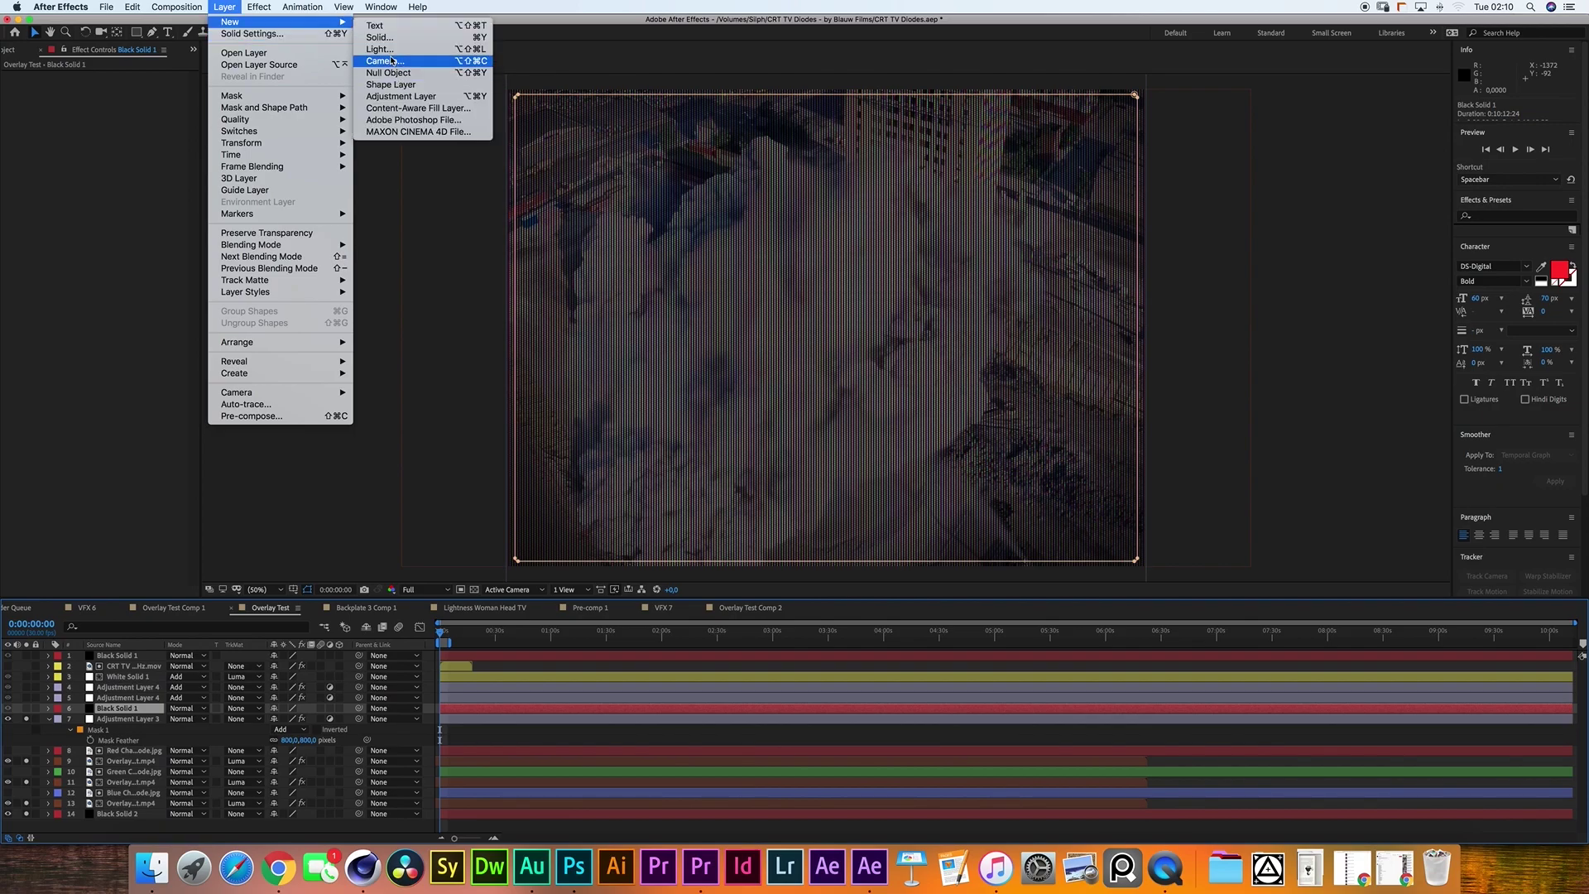
left_click(178, 80)
left_click(137, 34)
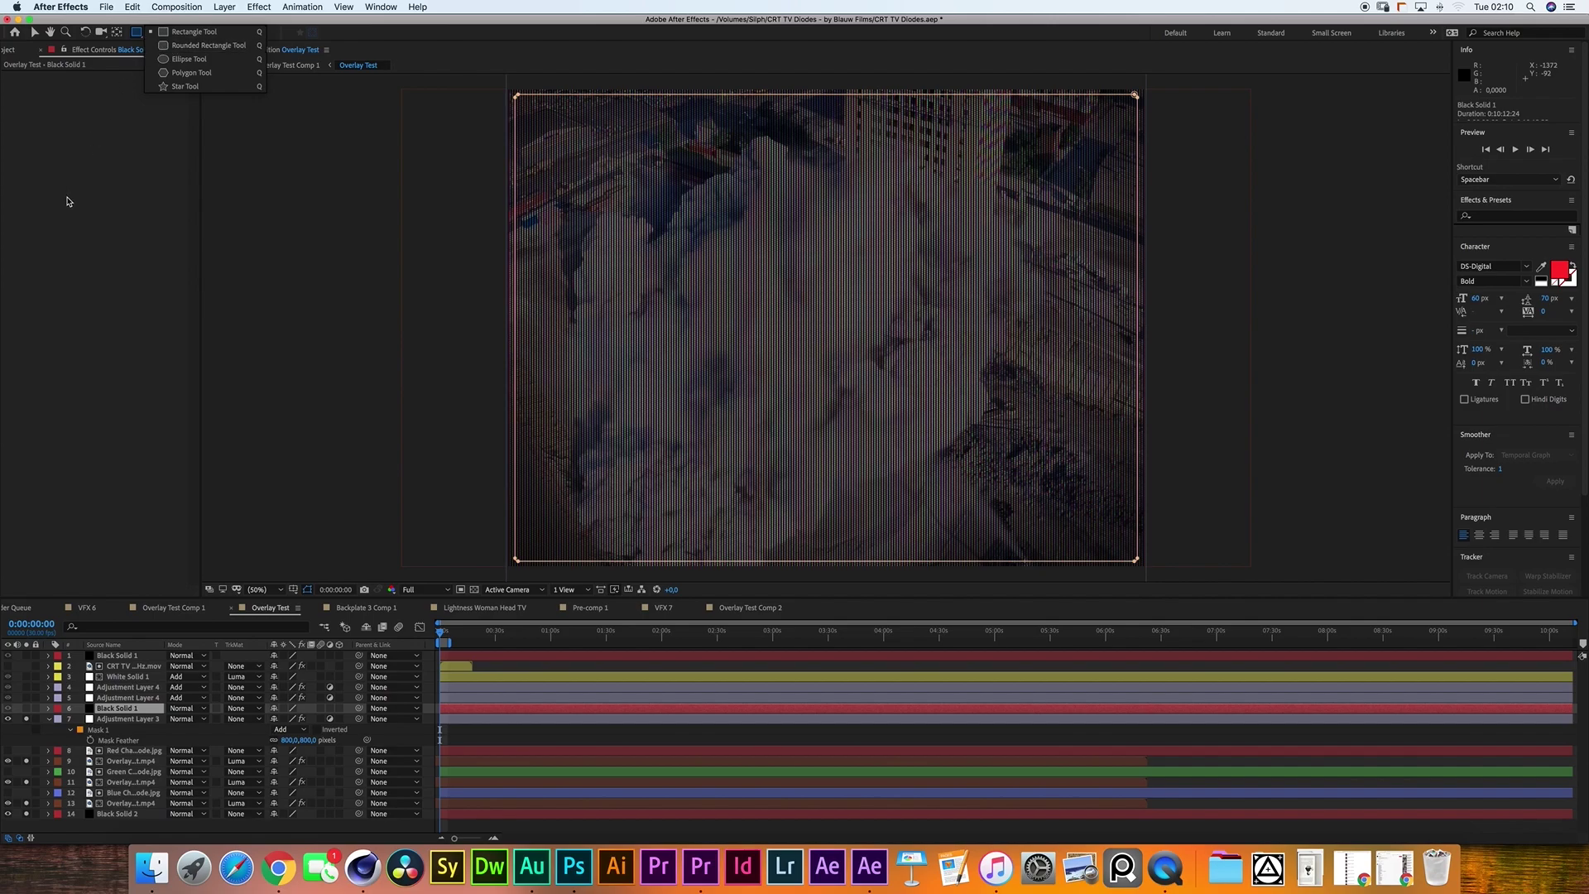
Check all mask properties of the lower Black Solid 1, collapse them and solo the layer.
left_click(127, 719)
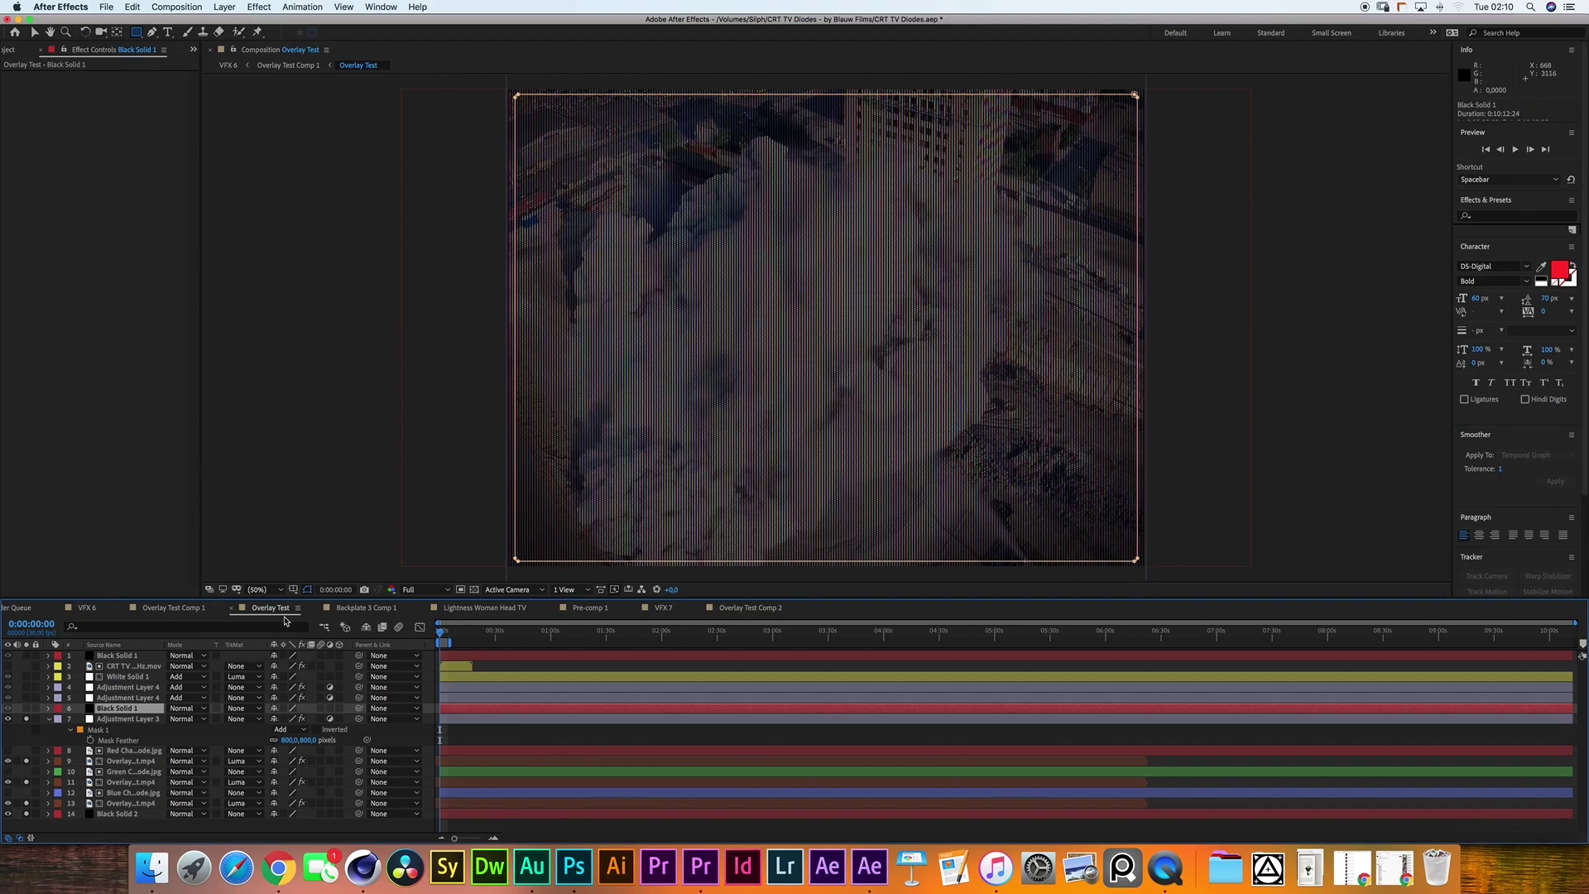
key("m")
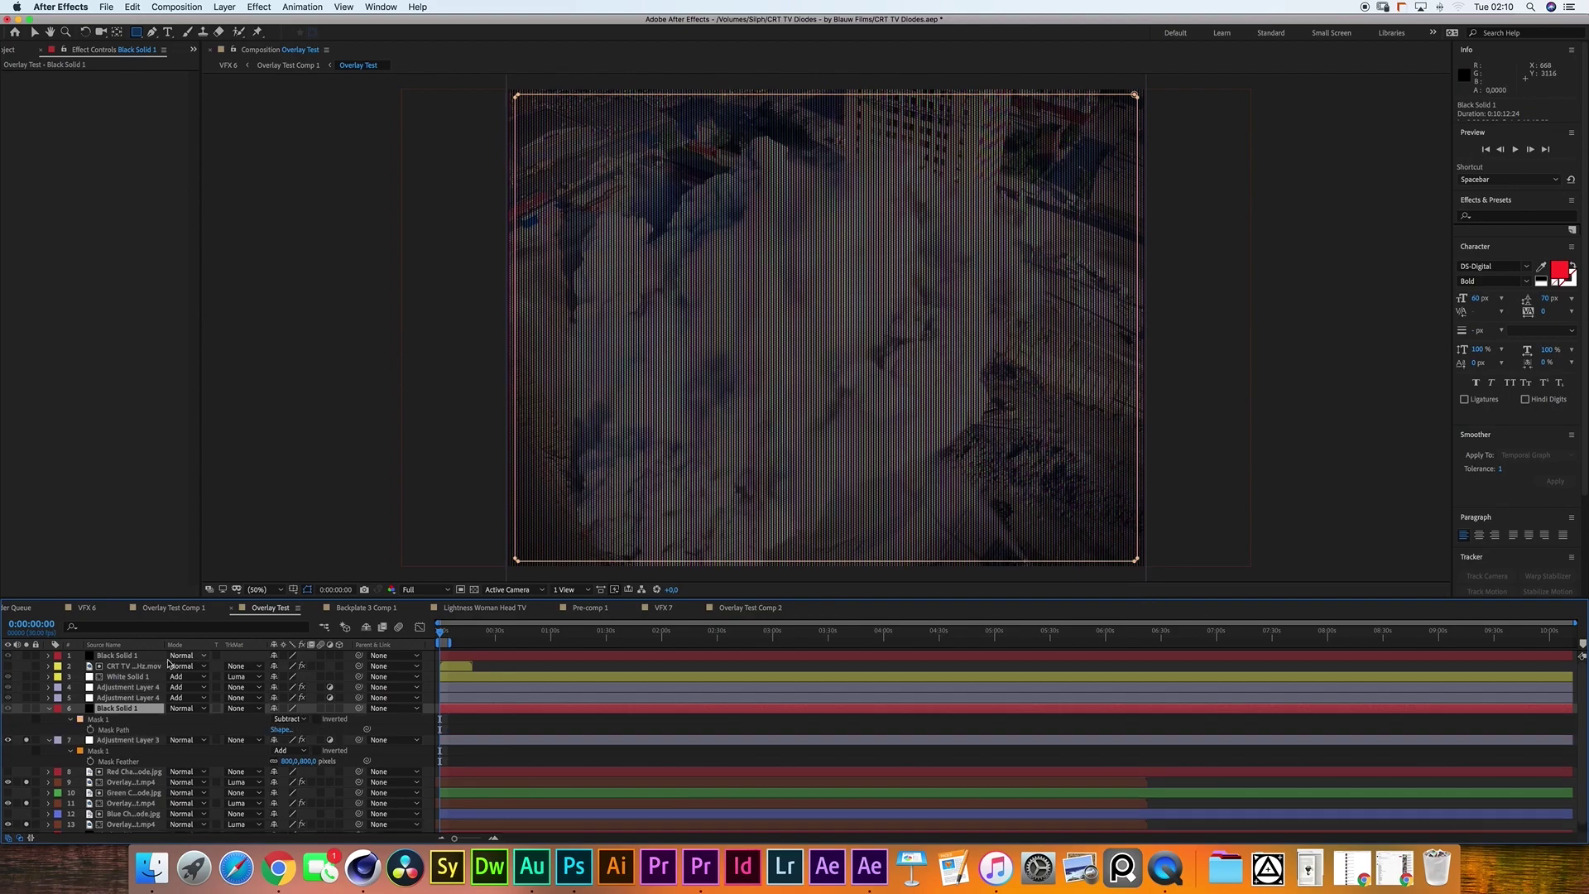
key("m")
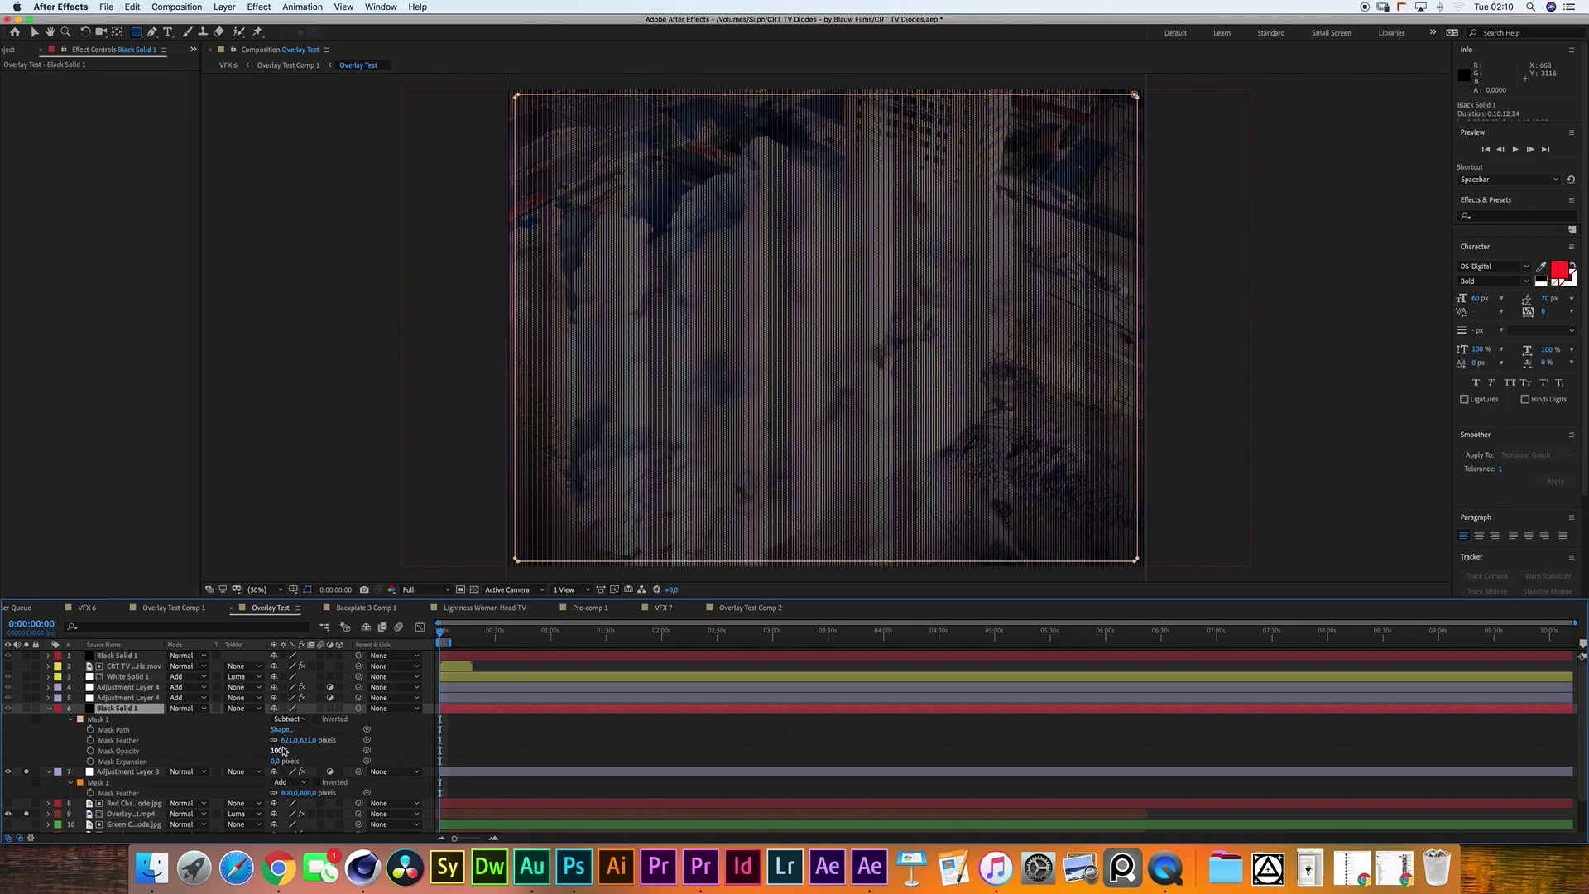
left_click(49, 709)
left_click_drag(27, 710, 38, 719)
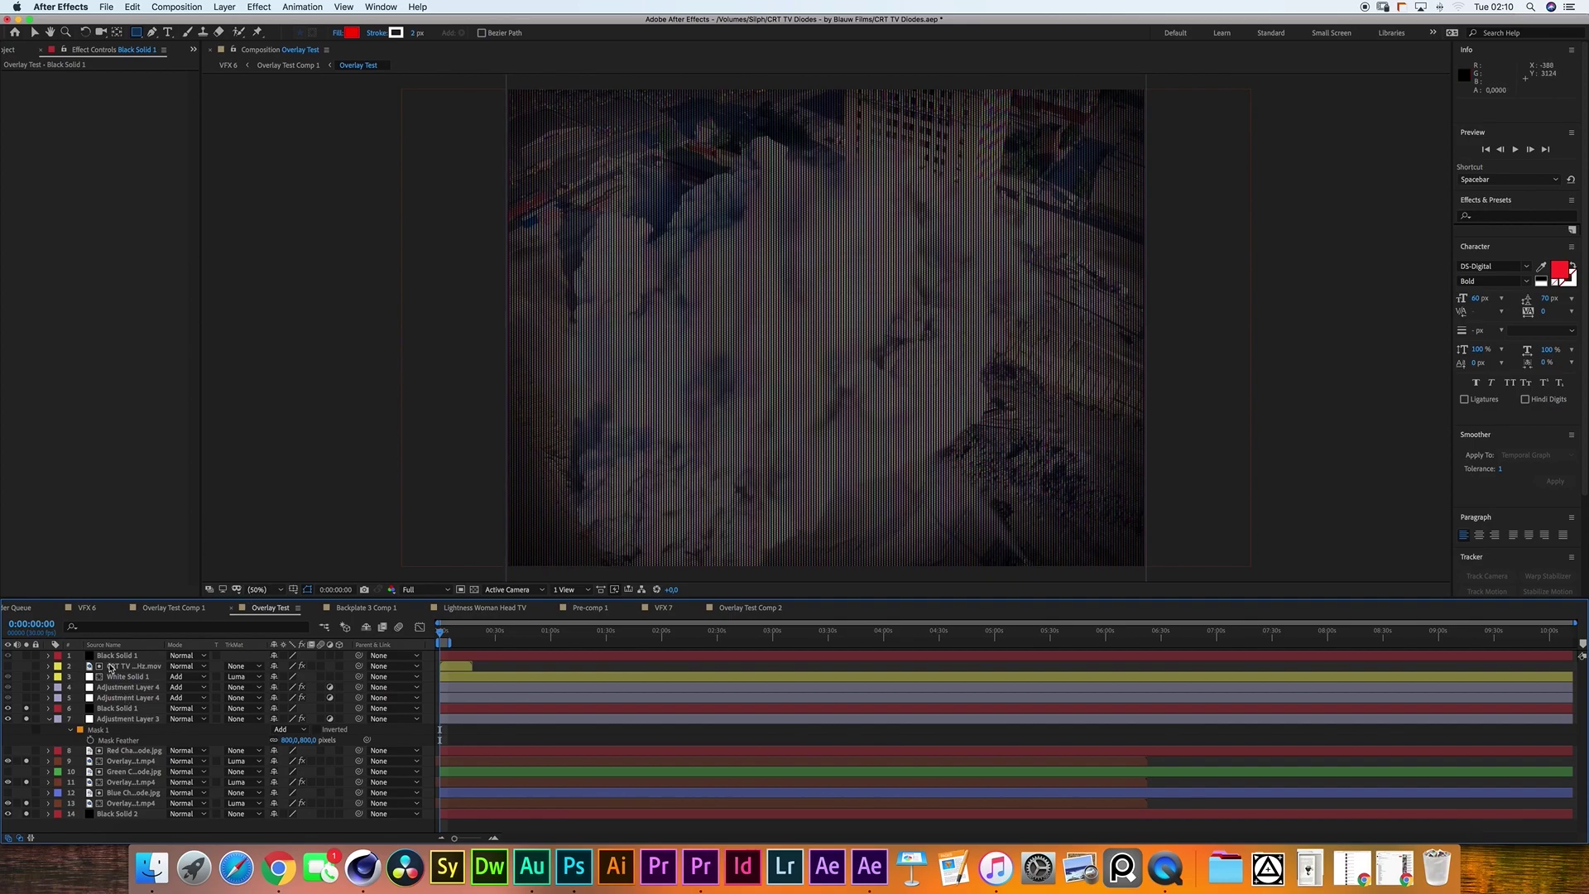
Review the lower Adjustment Layer 4 and its Gaussian Blur settings, including where the layer and effect come from.
left_click(120, 687)
left_click(119, 700)
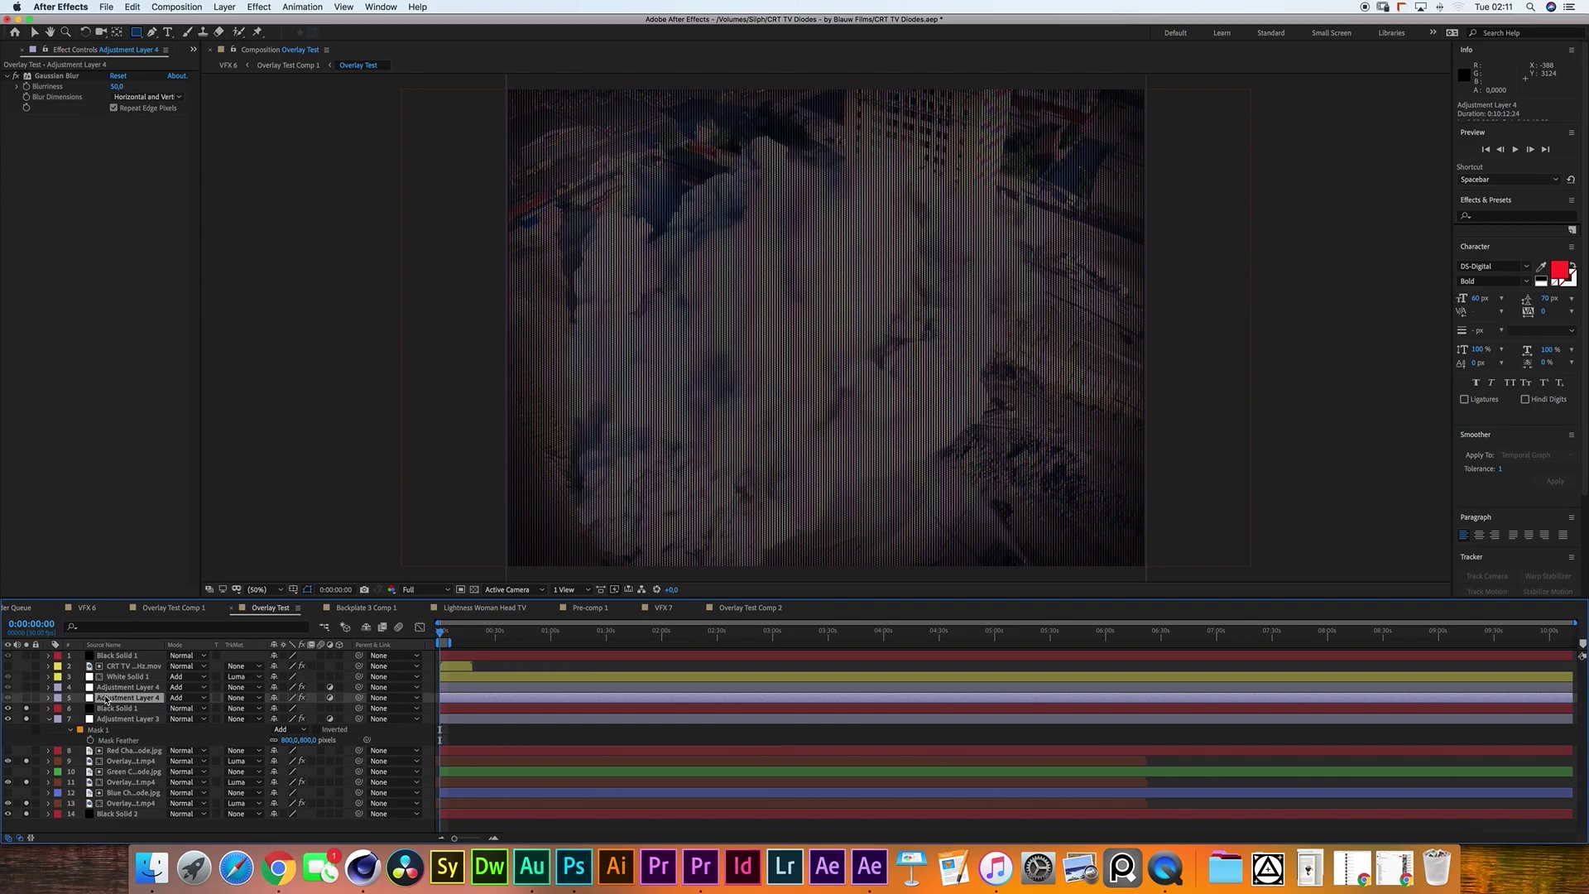
left_click(223, 7)
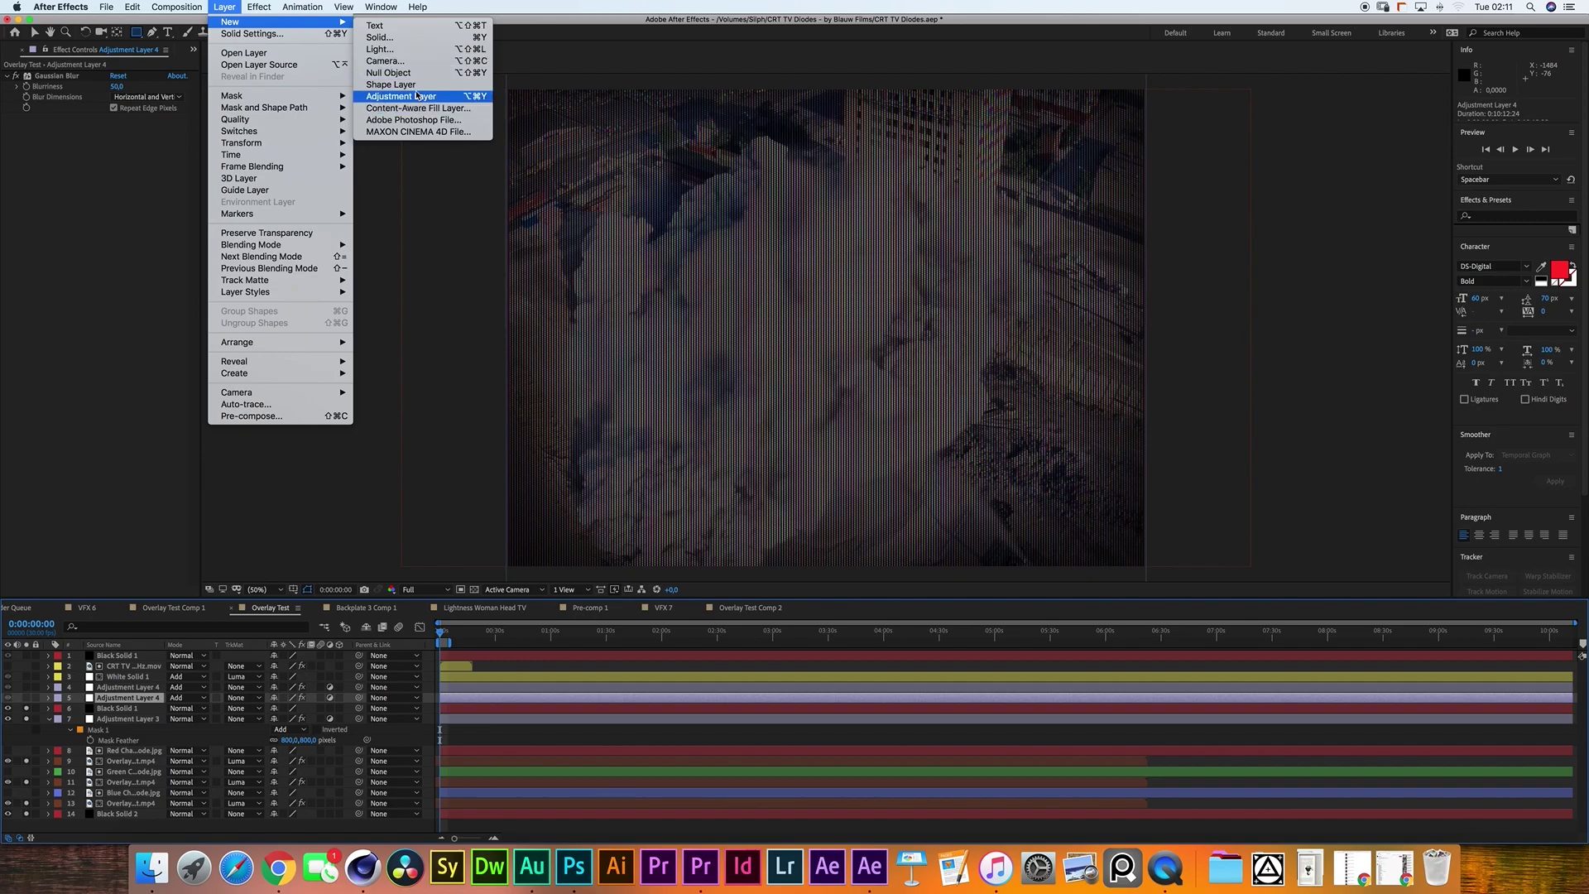
left_click(106, 214)
left_click(66, 79)
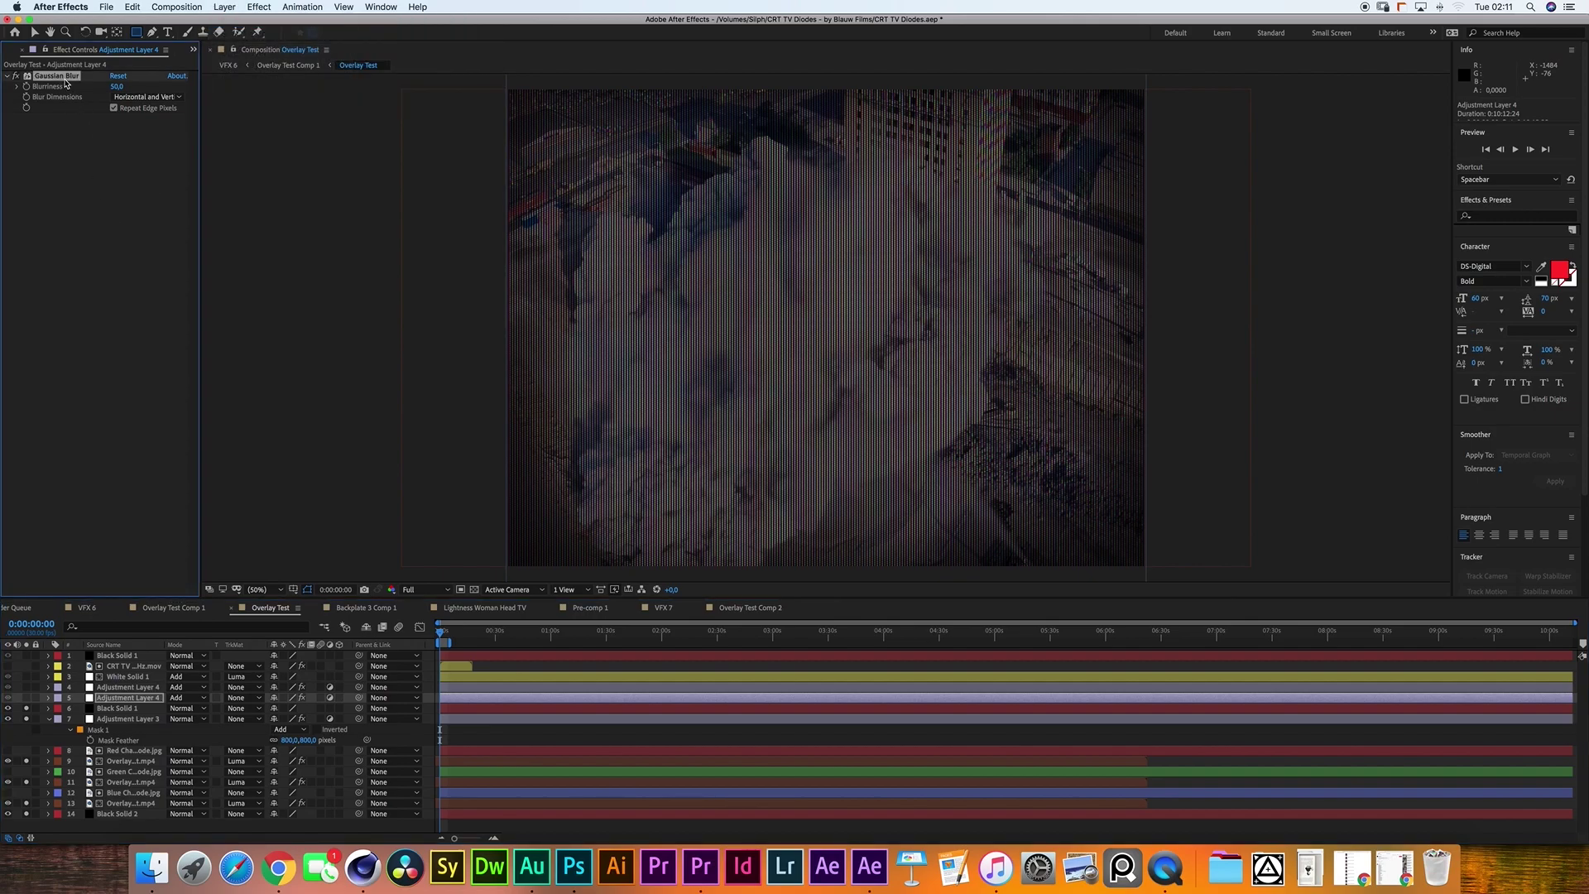
left_click(257, 7)
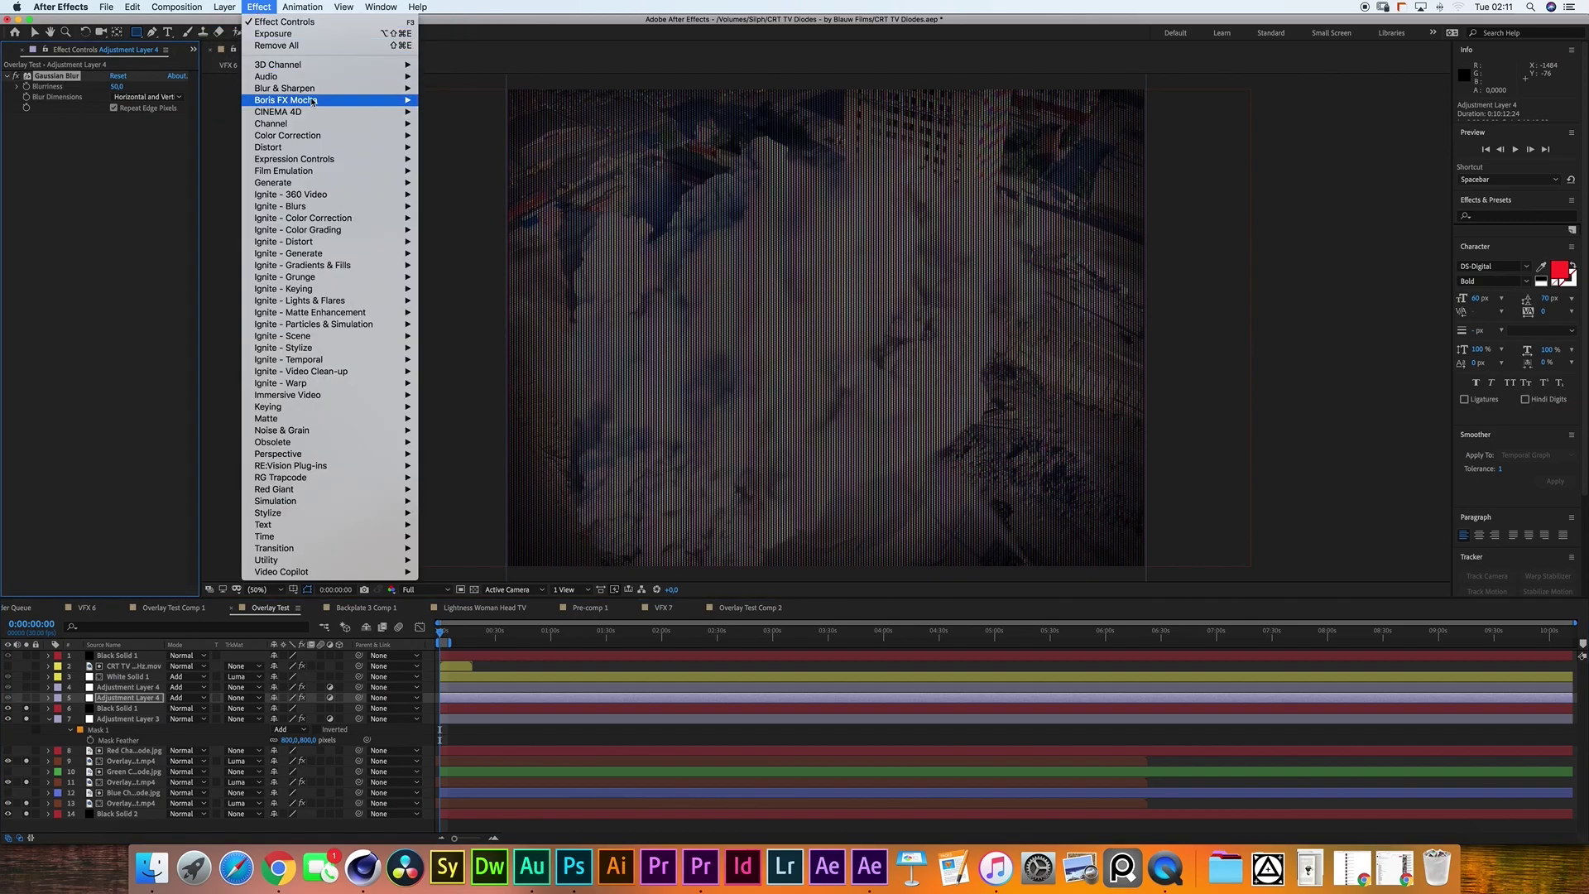
left_click(105, 218)
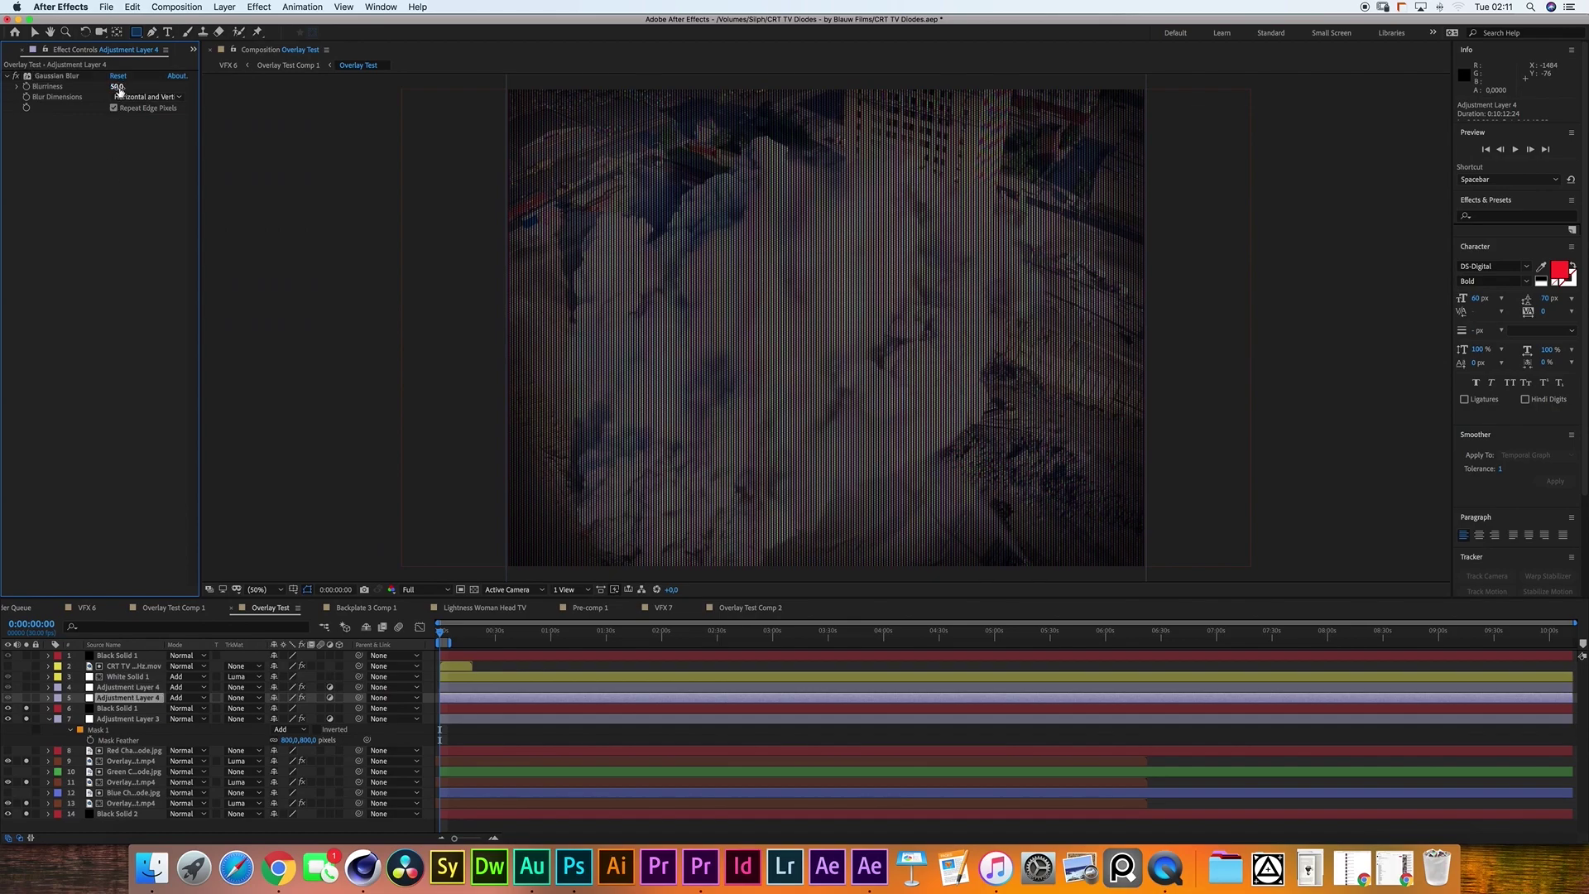
Solo both Adjustment Layer 4 blur layers with their opacity revealed, checking the blurred diodes at 200% magnification.
left_click(28, 702)
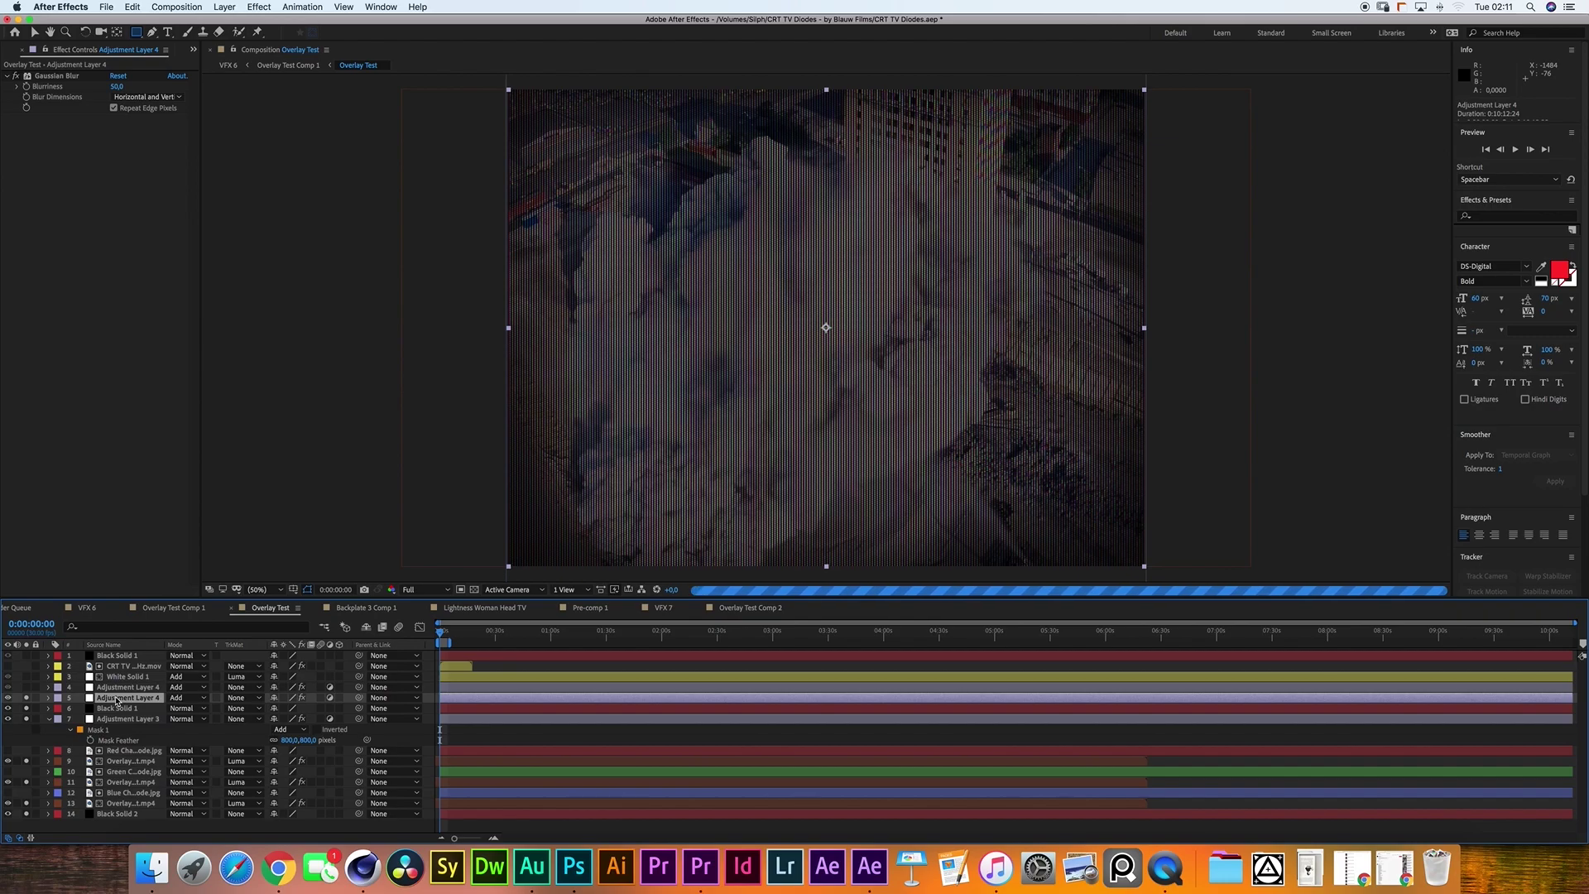
key("t")
left_click_drag(276, 709, 277, 710)
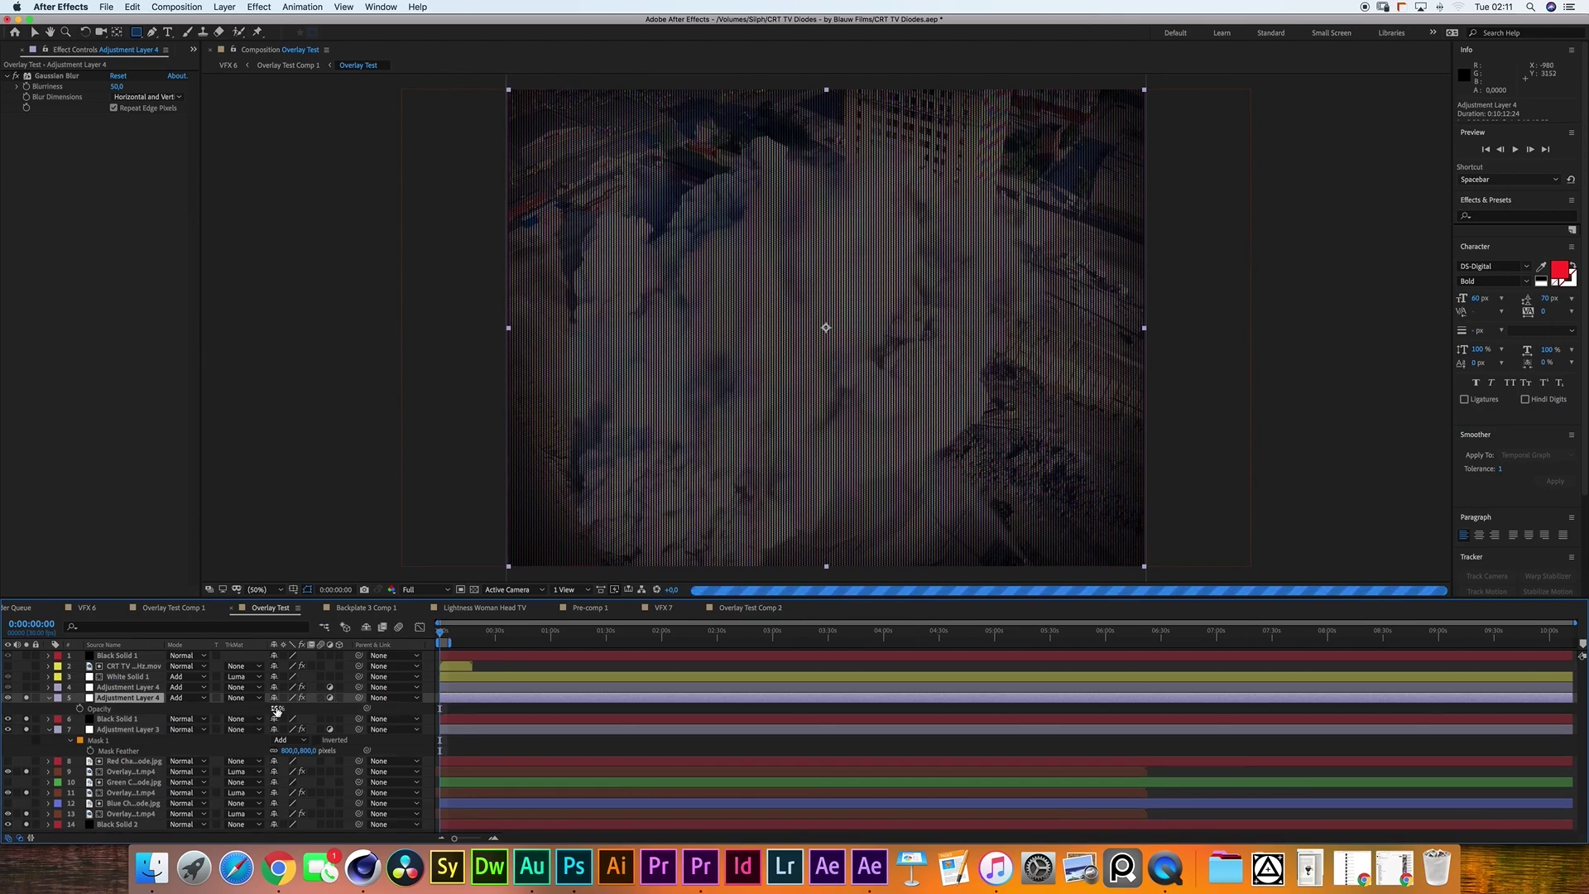
left_click(272, 590)
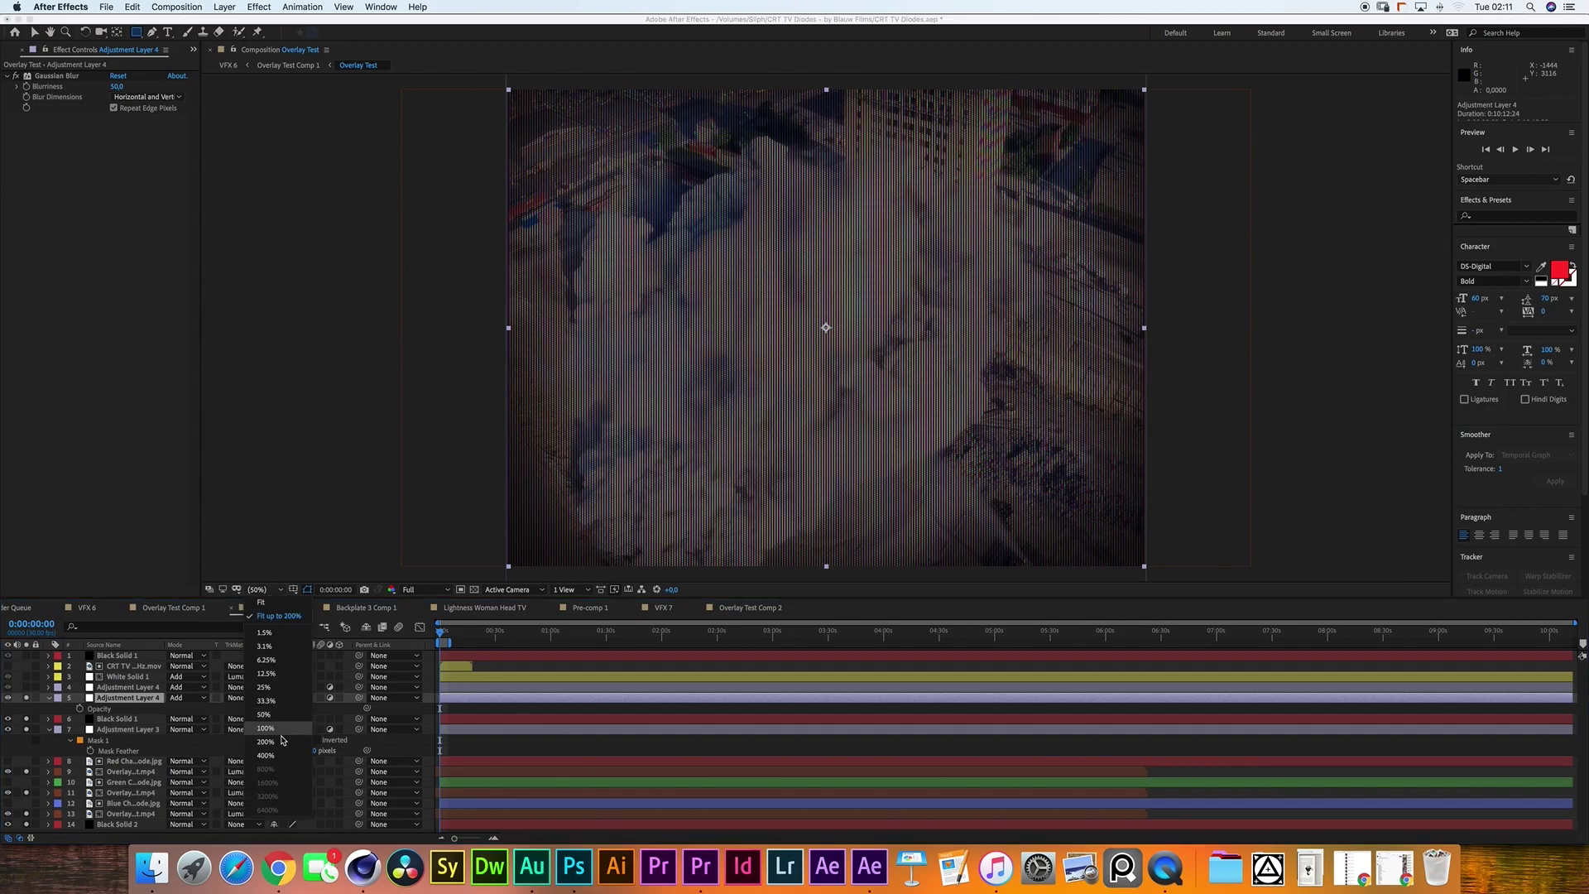
left_click(278, 739)
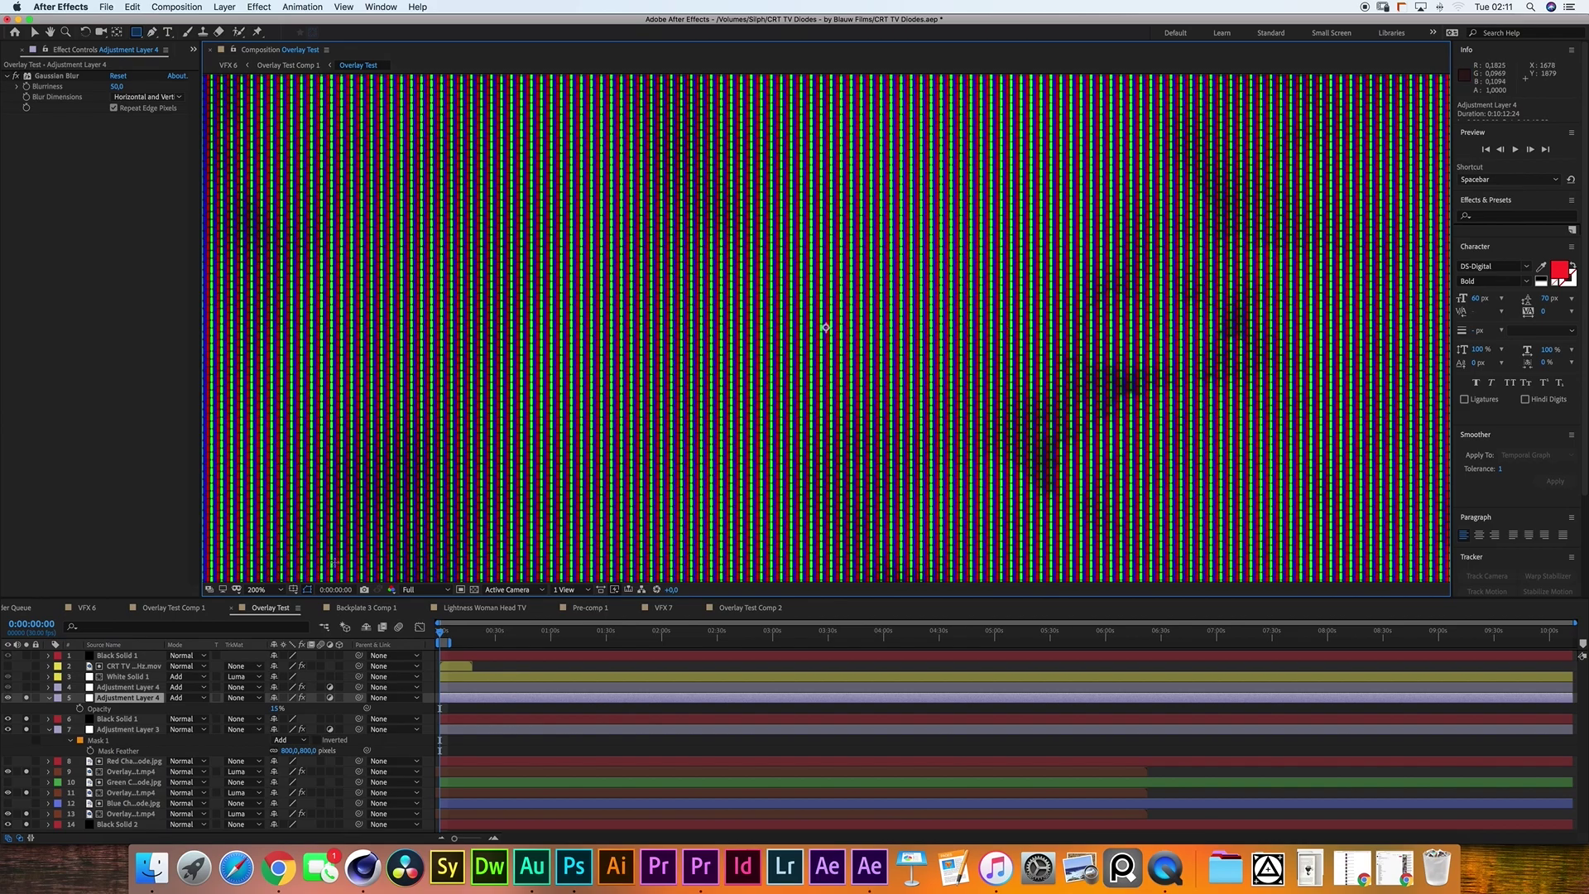
key("shift+slash")
left_click(37, 689)
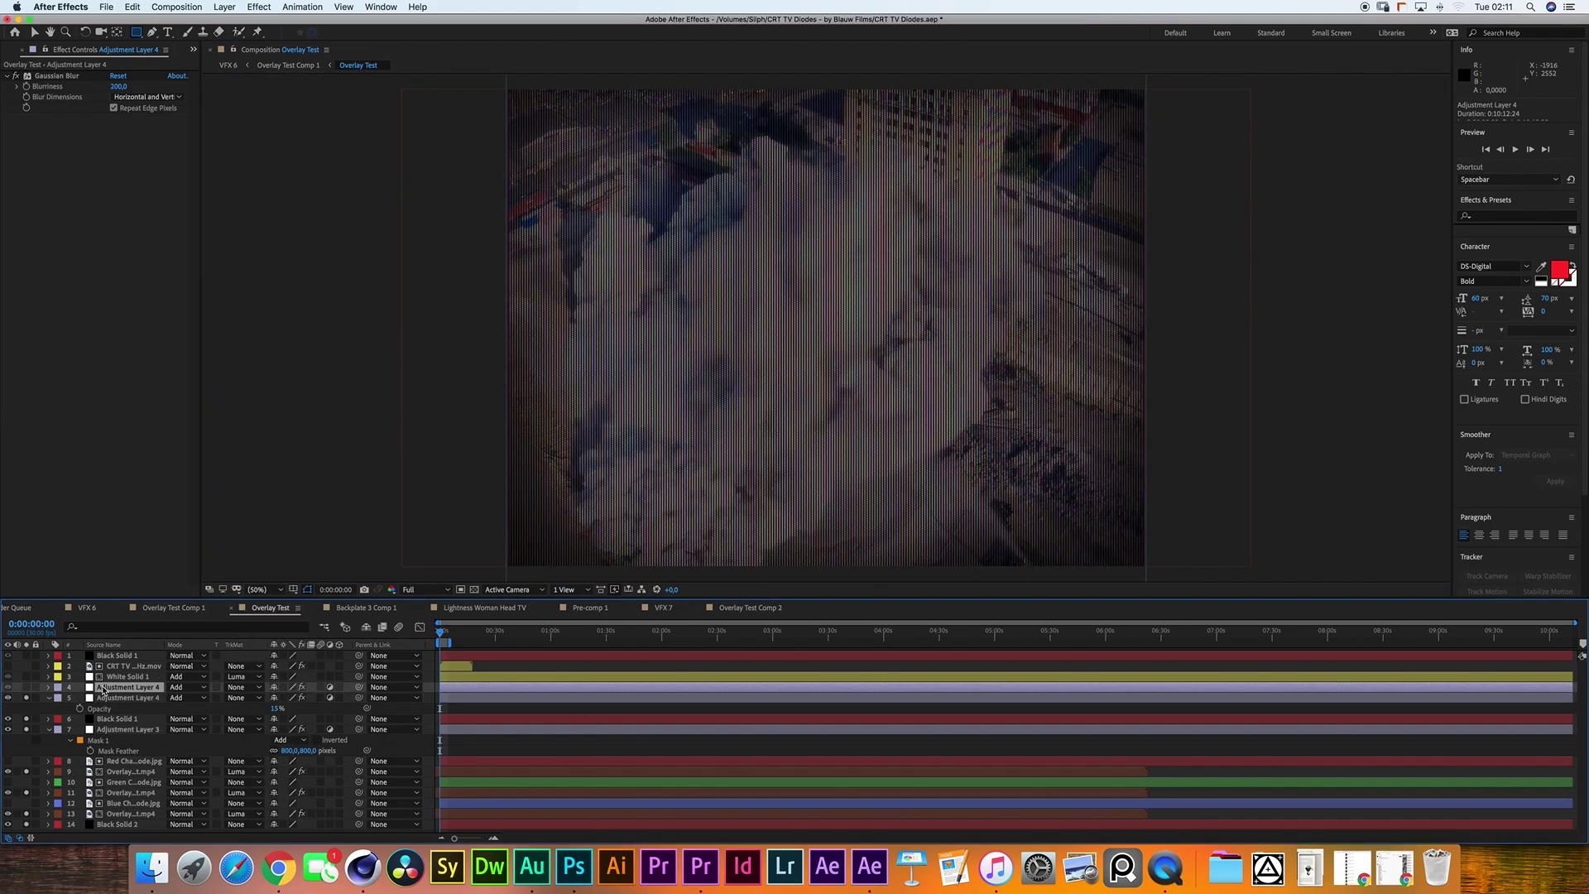
key("t")
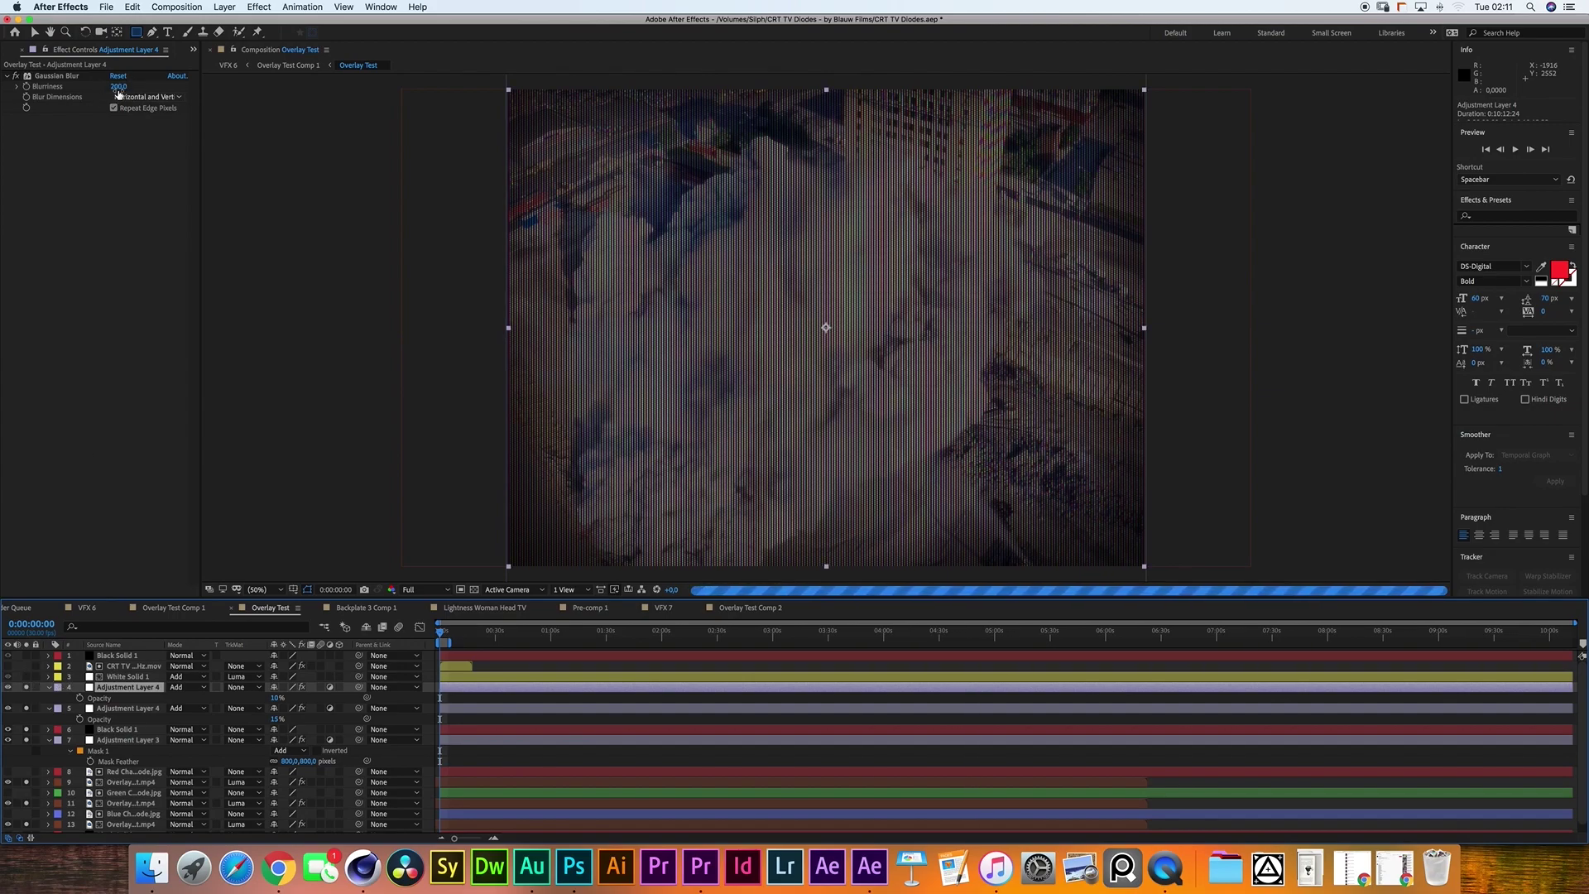
Select the CRT TV Refresh Rate Flicker layer and open the CRT TV Refresh Test composition from the project's VFX Plates folder.
left_click(97, 666)
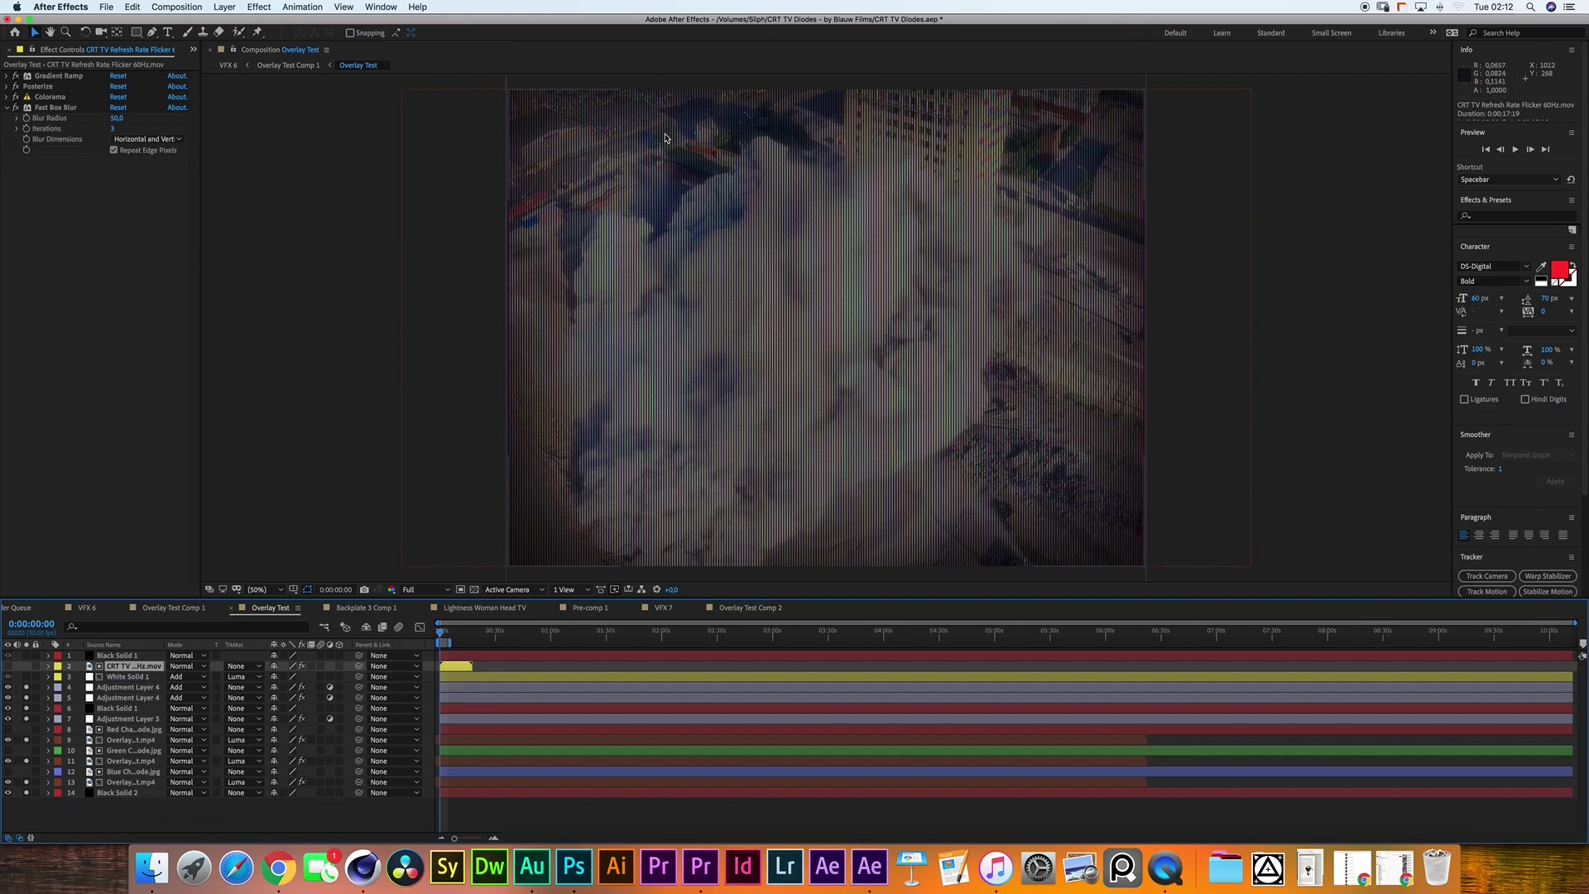
left_click(195, 50)
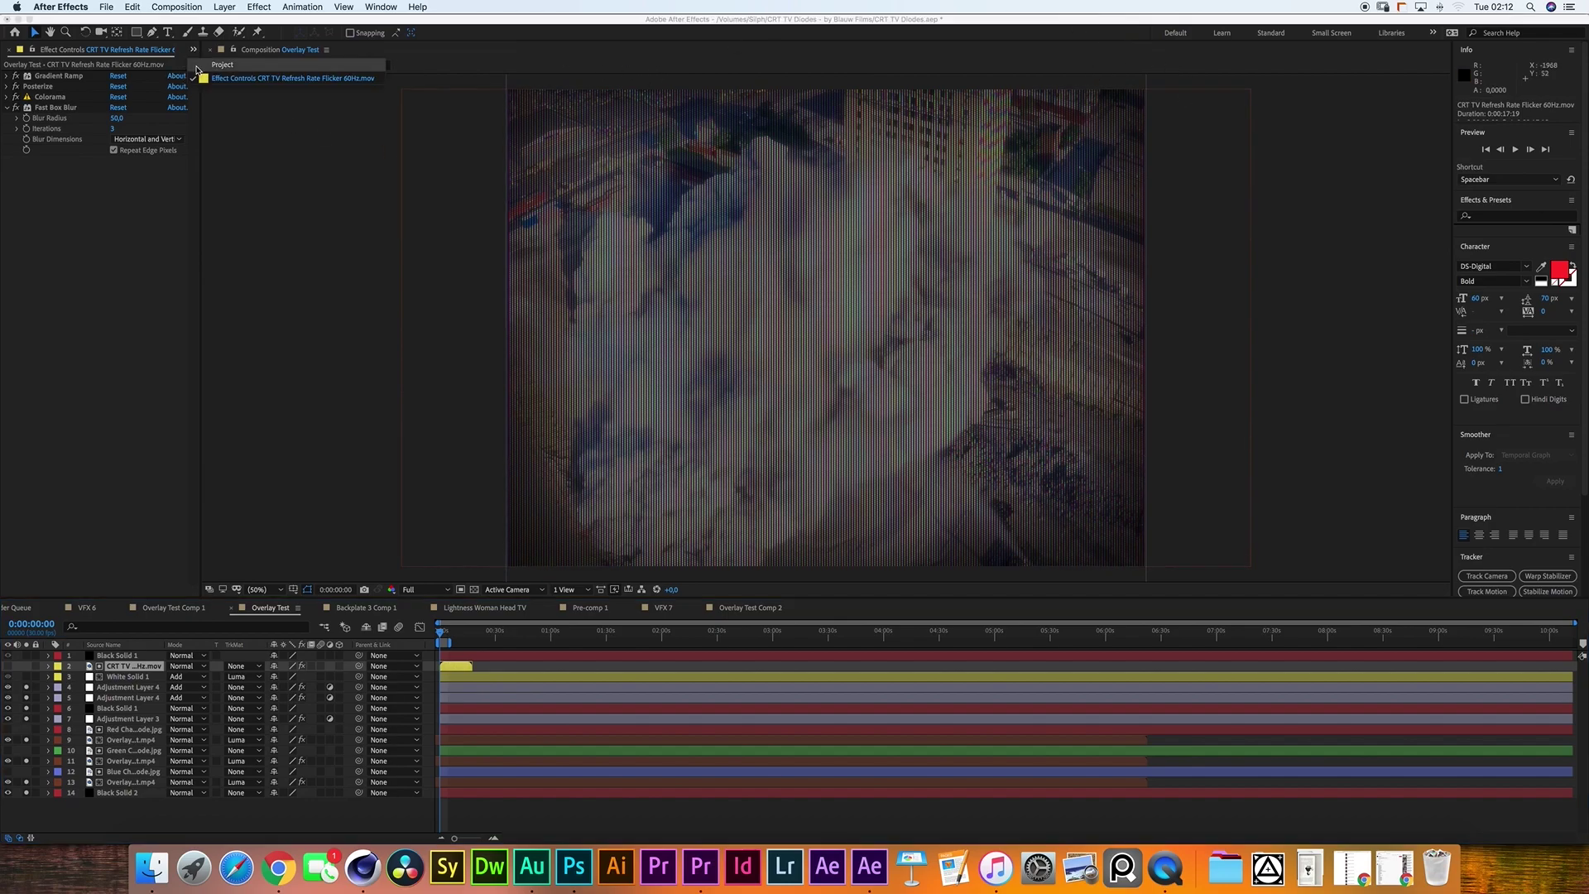
left_click(202, 69)
scroll(191, 230, "down", 2)
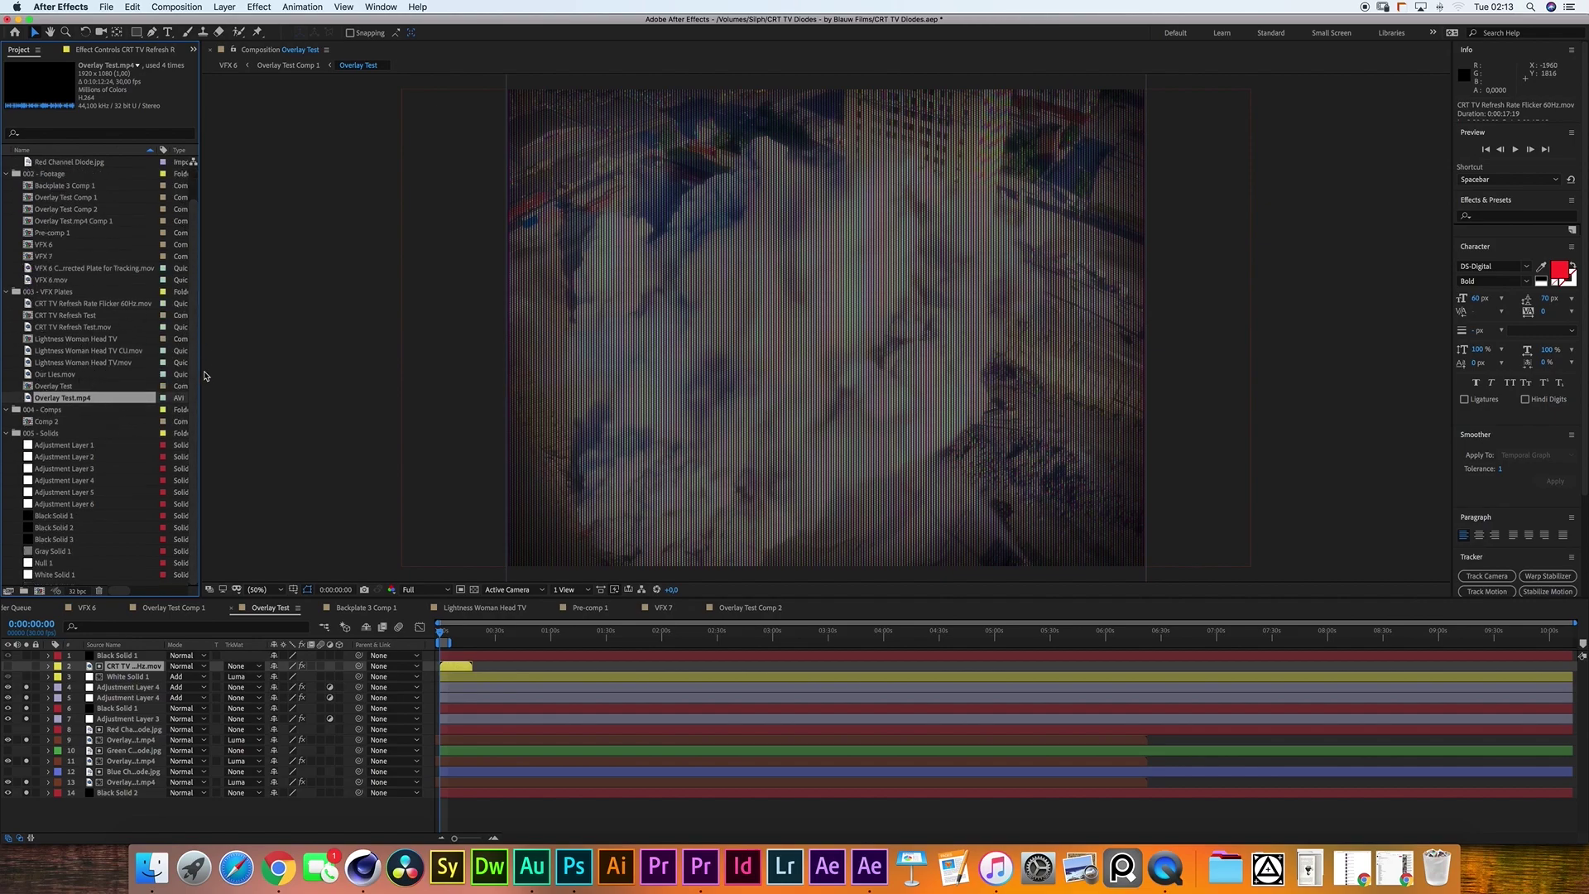
scroll(173, 295, "up", 3)
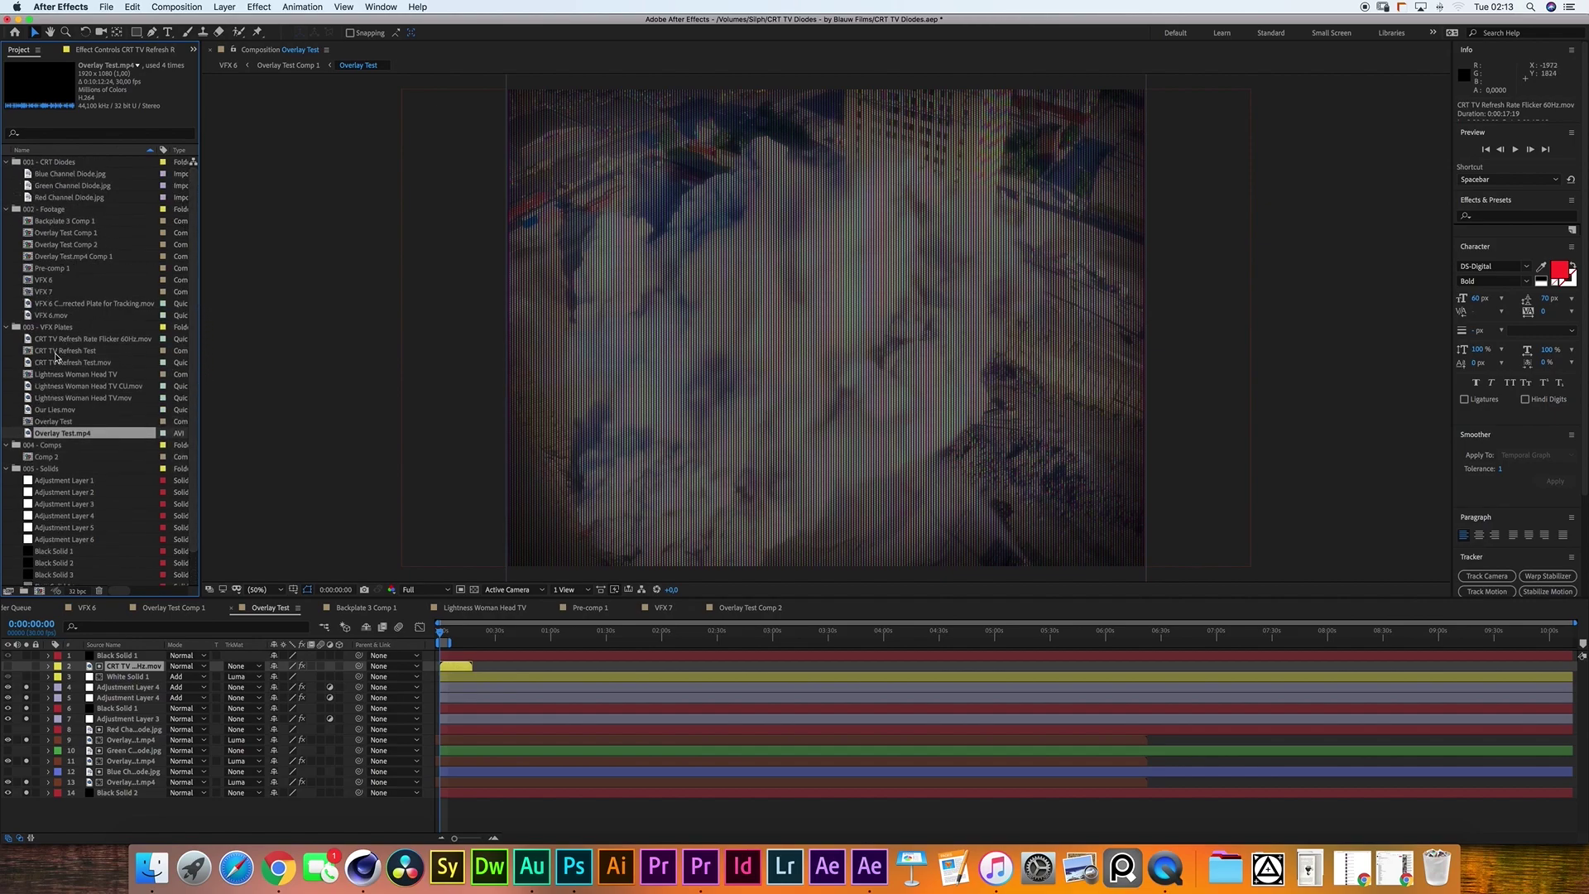
left_click(56, 352)
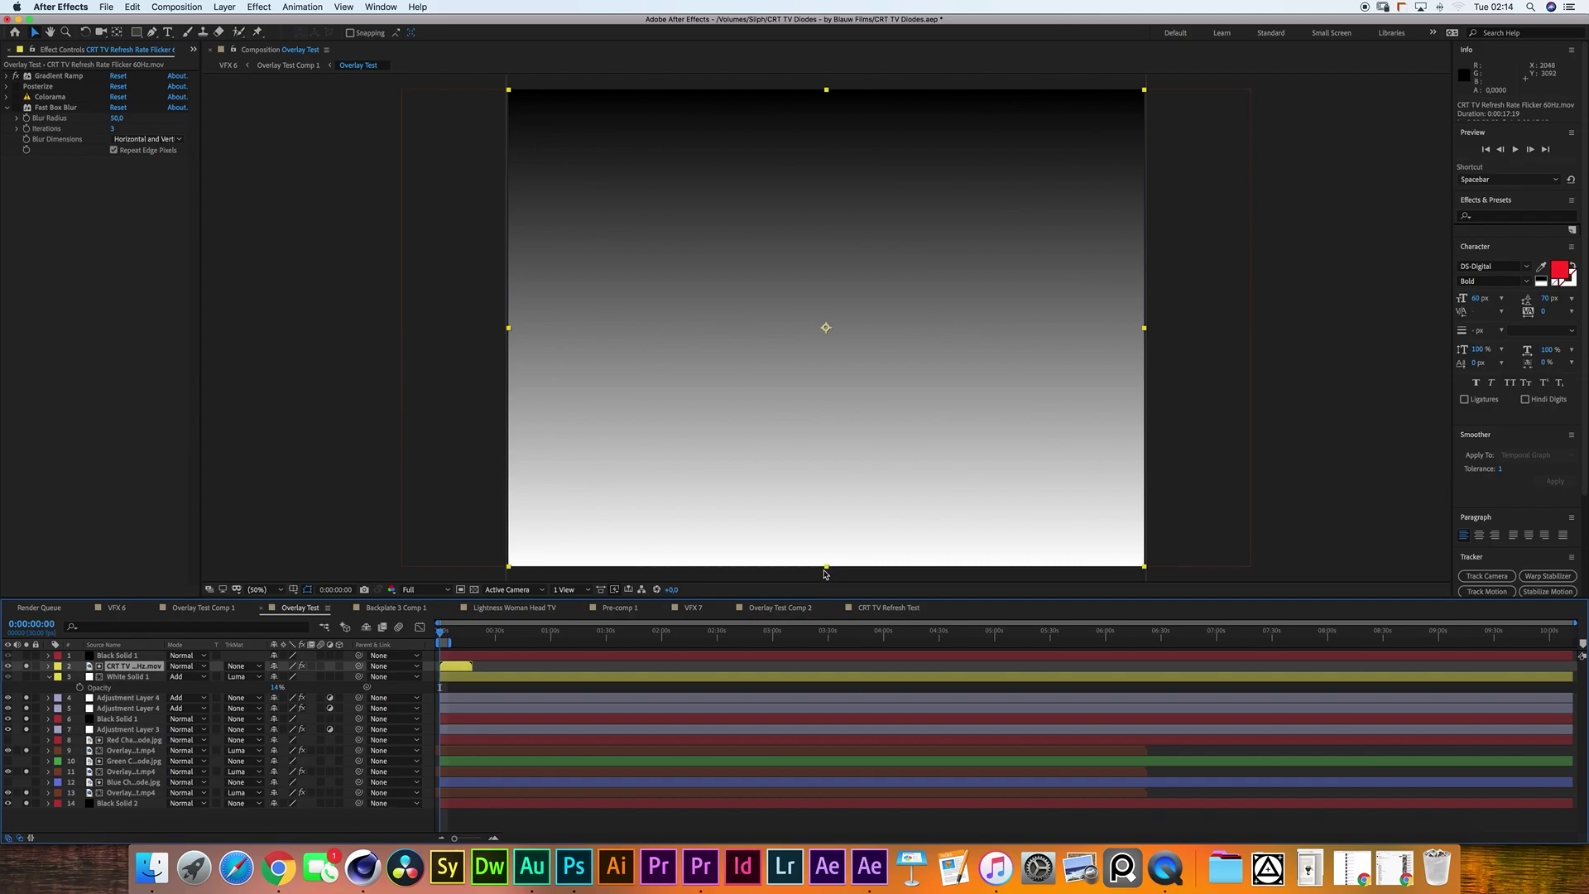
Enable Posterize at level 5 on the refresh rate flicker layer and keep Colorama's preset palette on Ramp Grey.
left_click(7, 86)
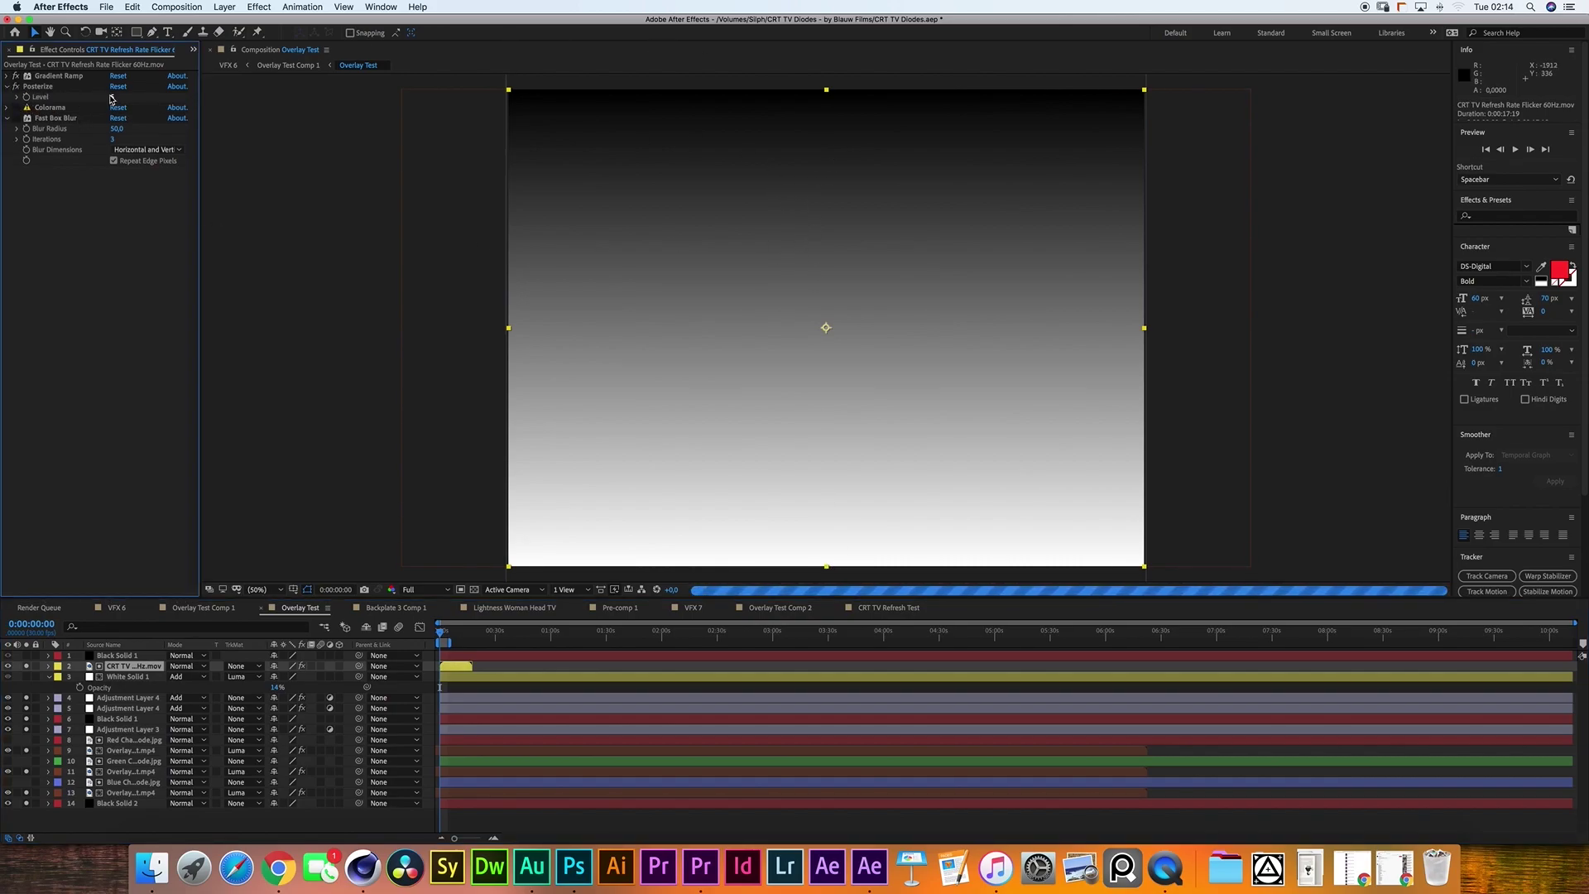
left_click_drag(111, 99, 109, 100)
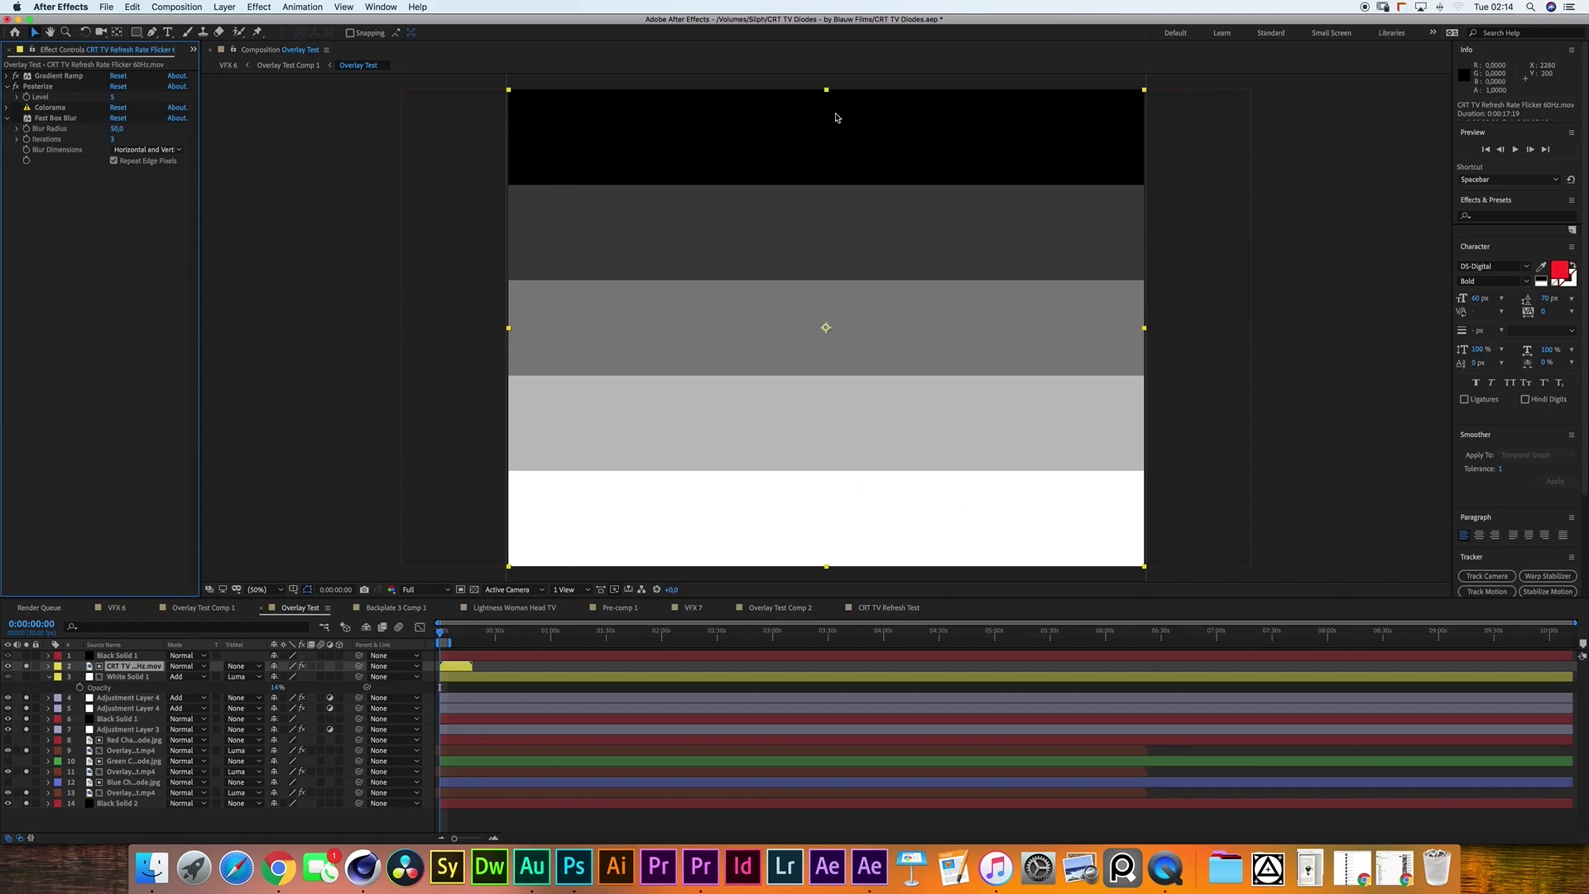
left_click(8, 108)
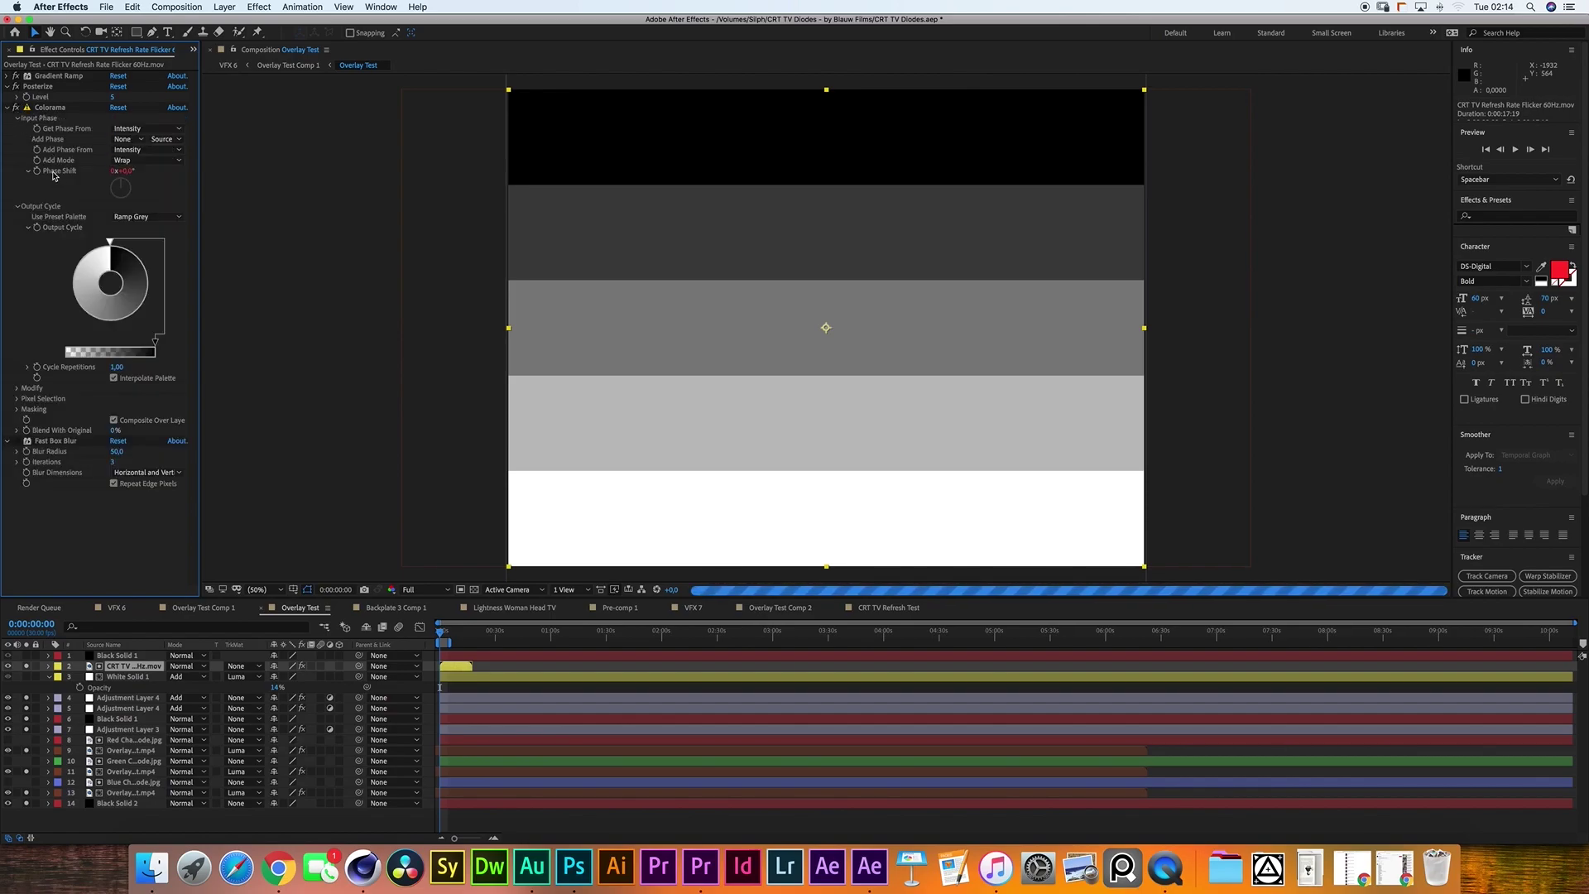
left_click(161, 217)
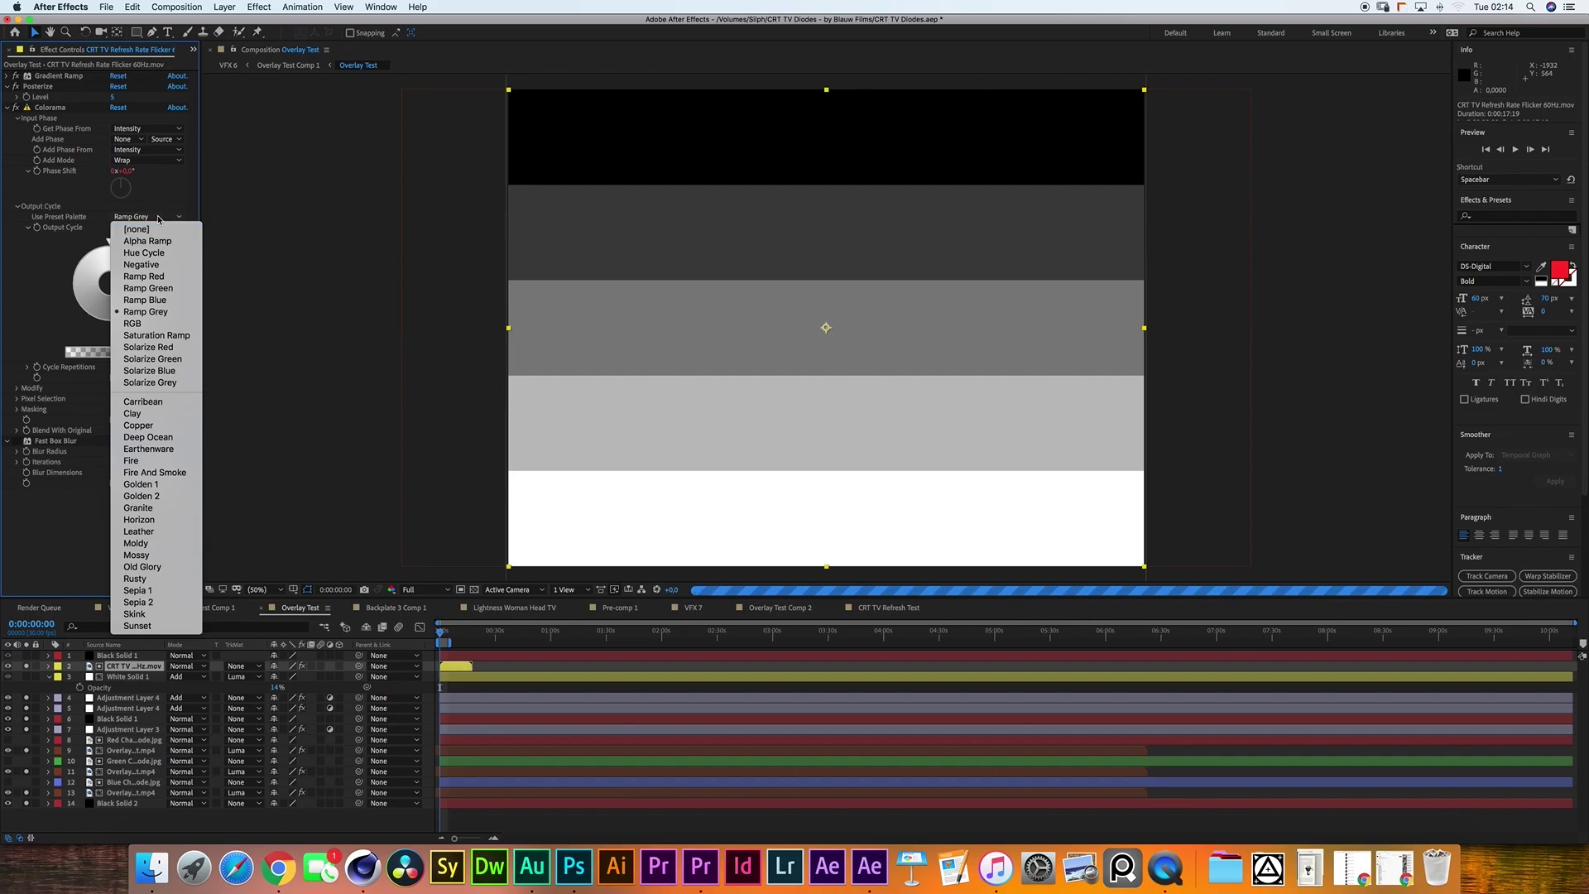
left_click(148, 312)
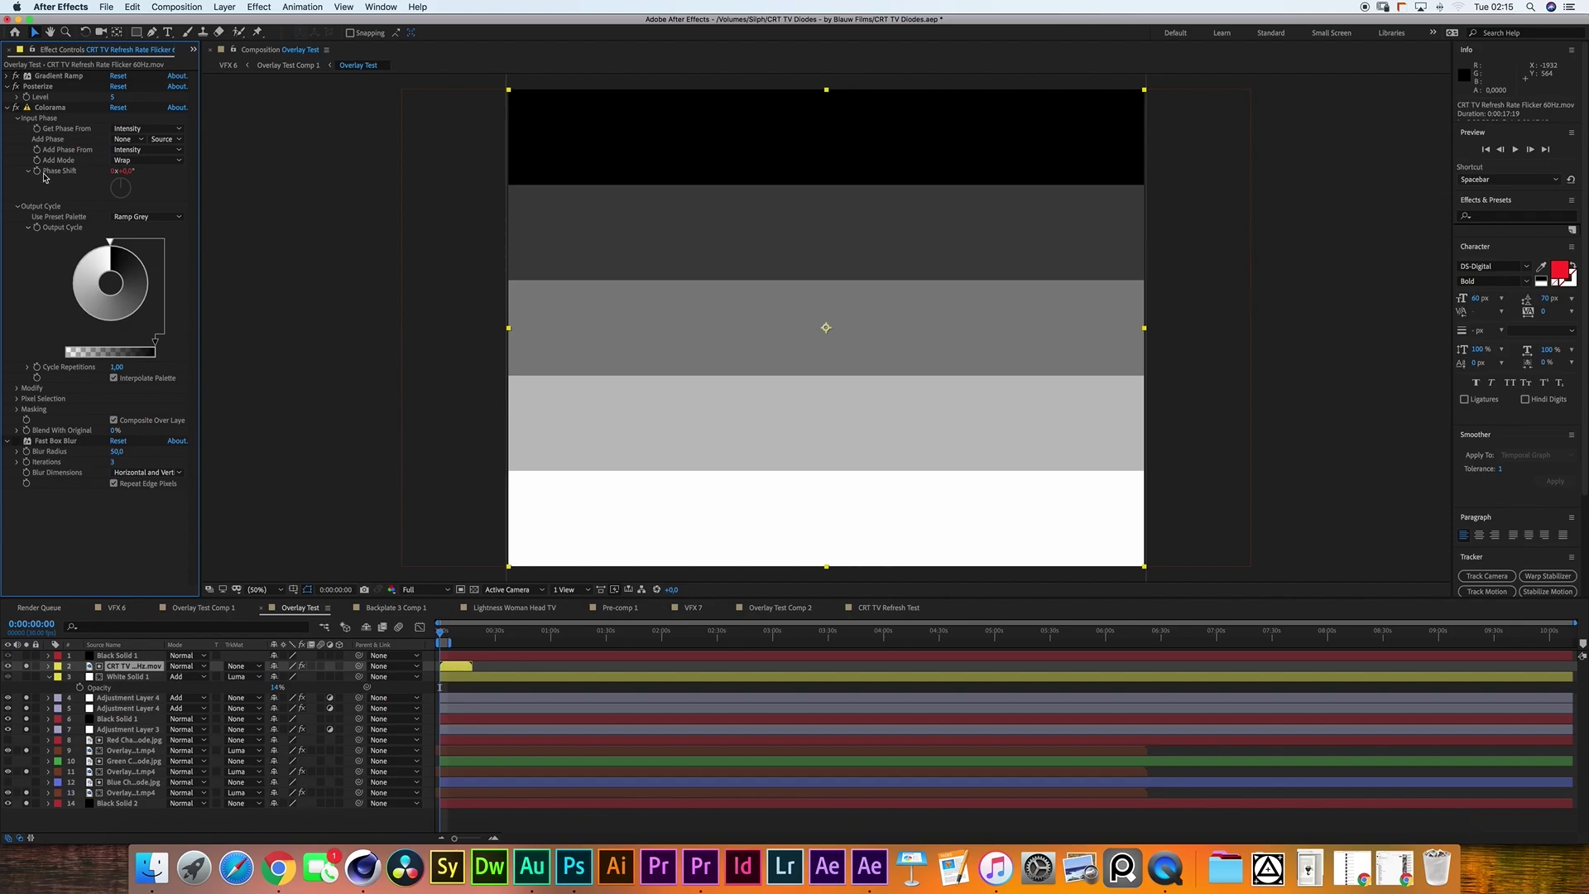
Expand Colorama's Input Phase settings on the CRT TV Refresh Rate Flicker layer down to the Phase Shift expression.
left_click(48, 666)
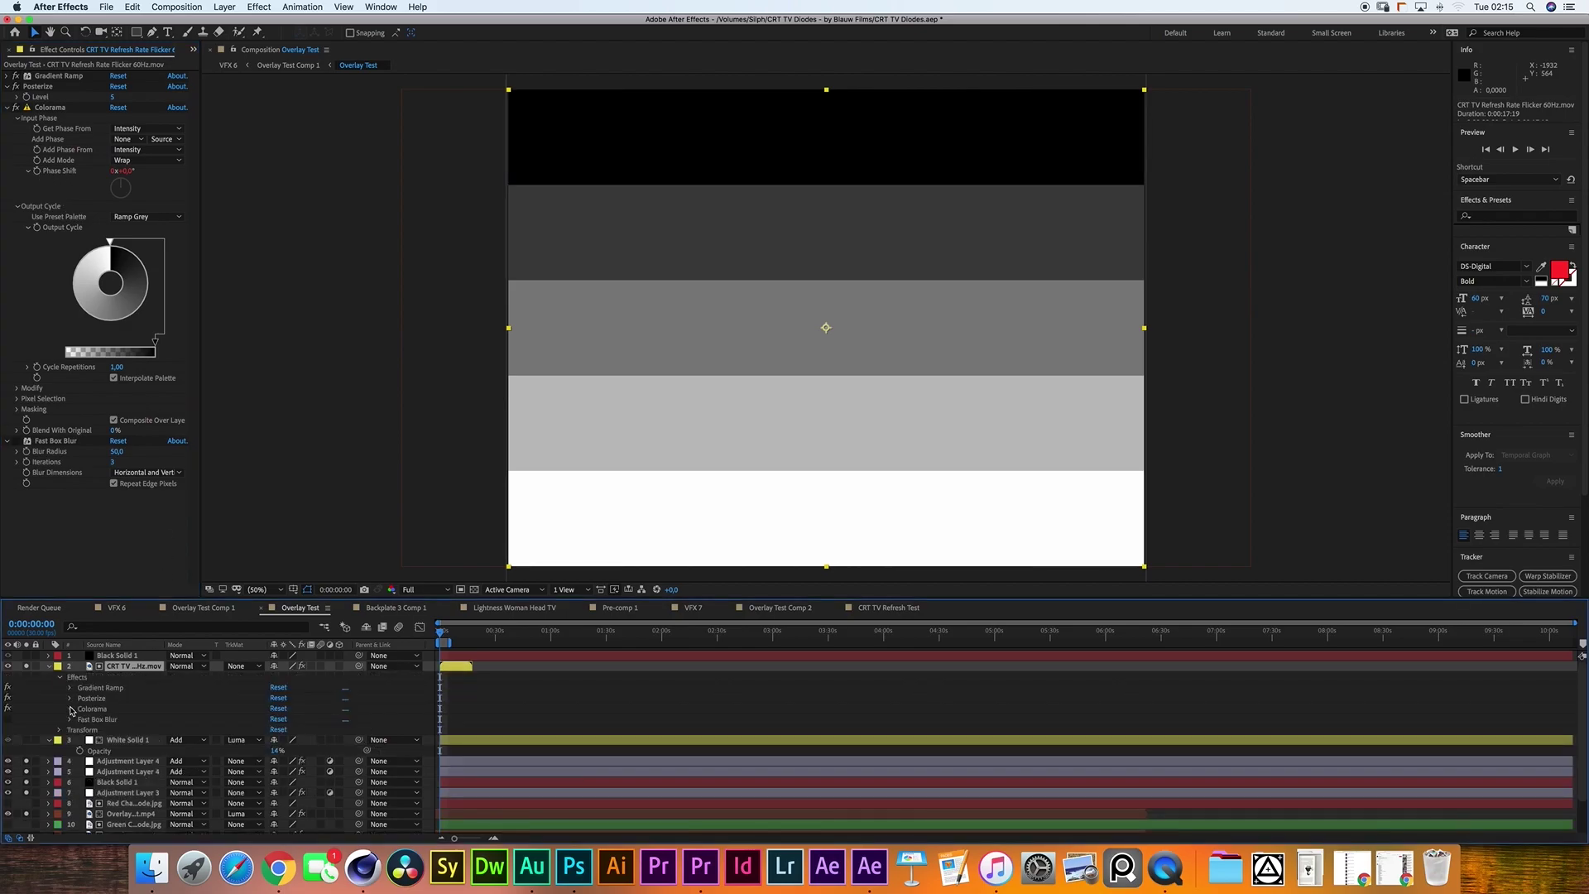
left_click(70, 709)
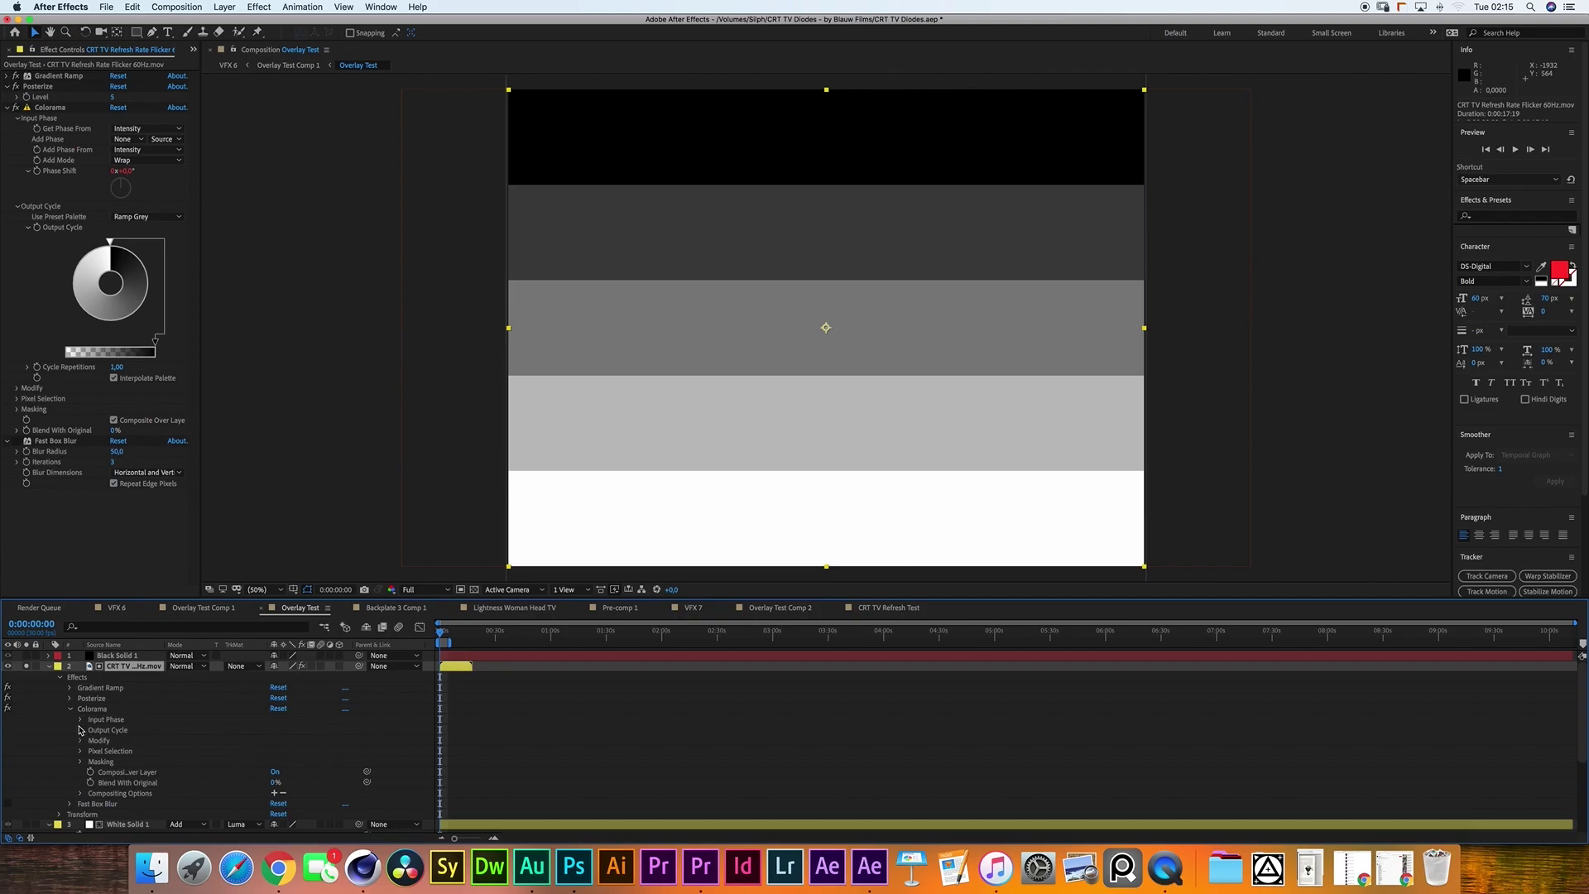
left_click(81, 720)
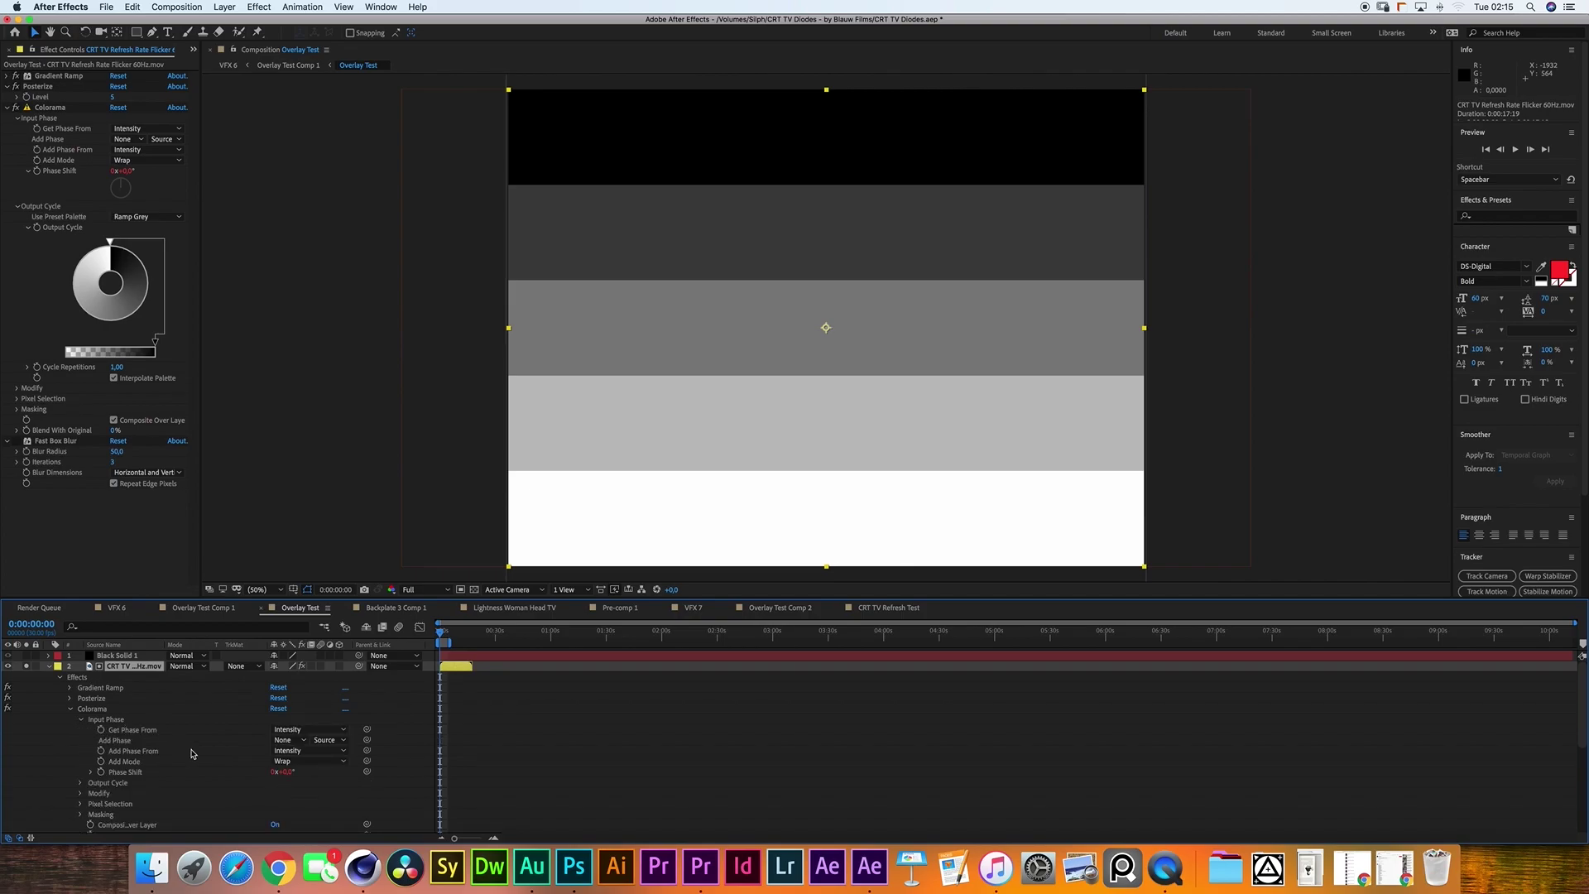
scroll(192, 753, "down", 3)
left_click(91, 720)
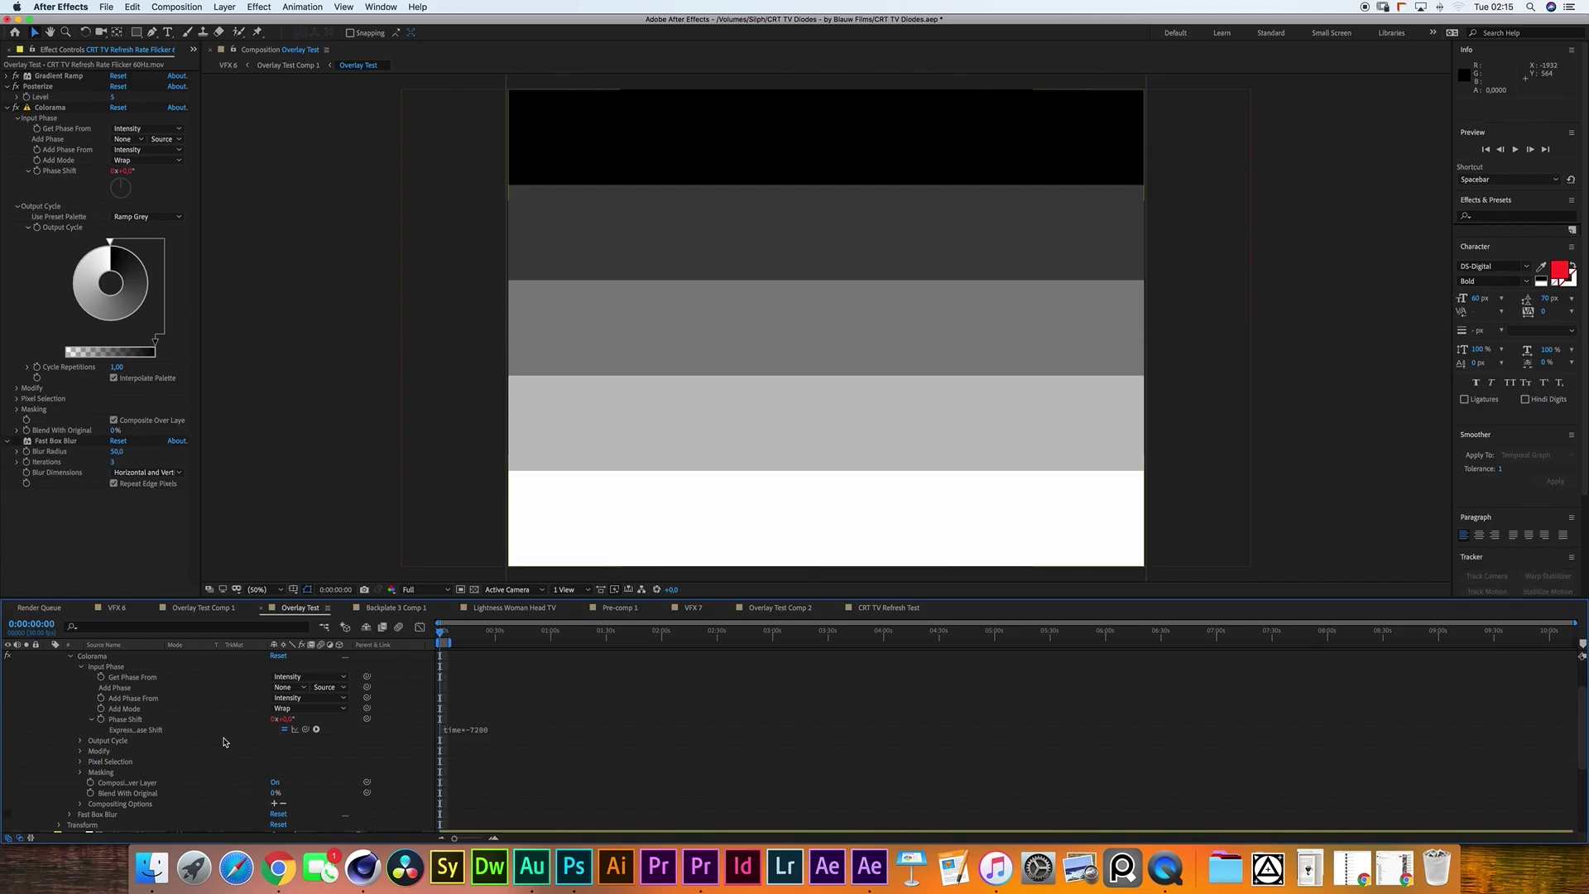
Open the Phase Shift expression's text for reading and close it again without editing.
left_click(458, 734)
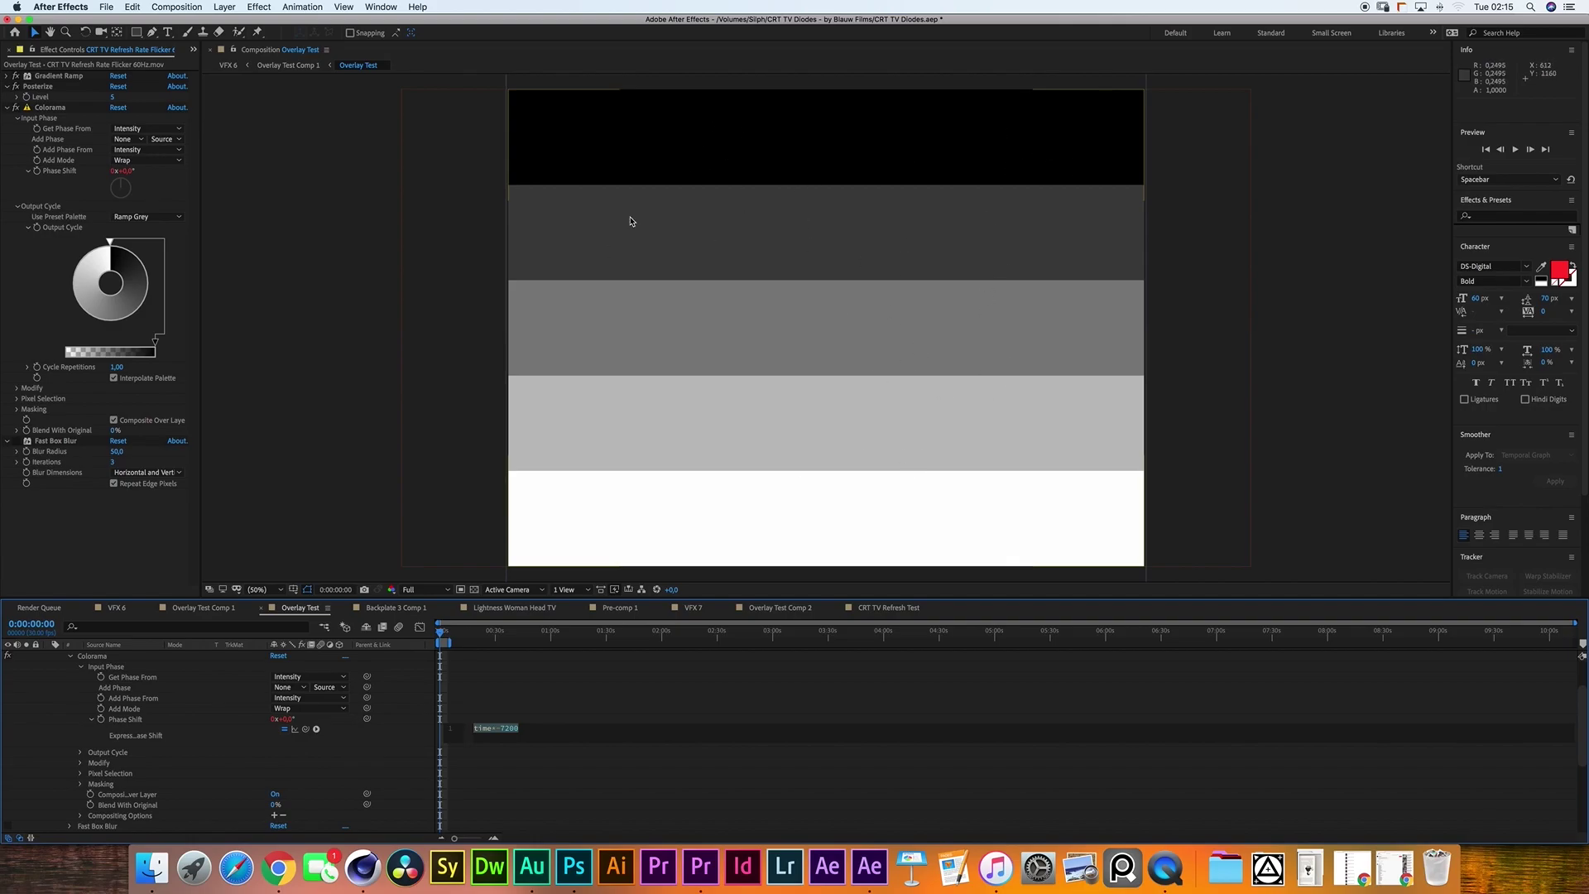
left_click(94, 279)
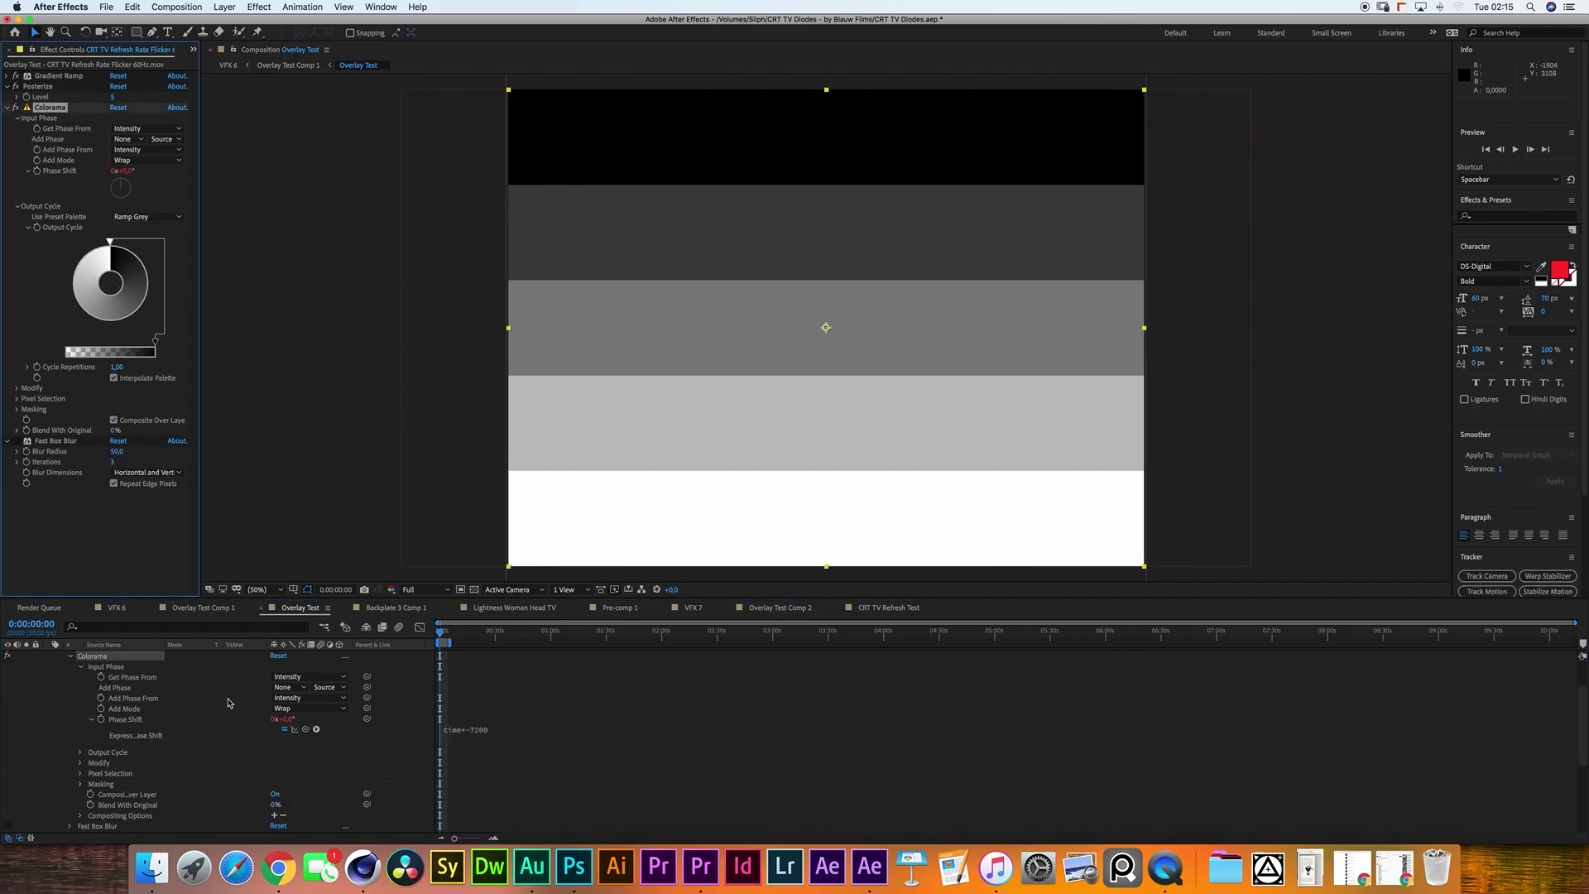
key("F2")
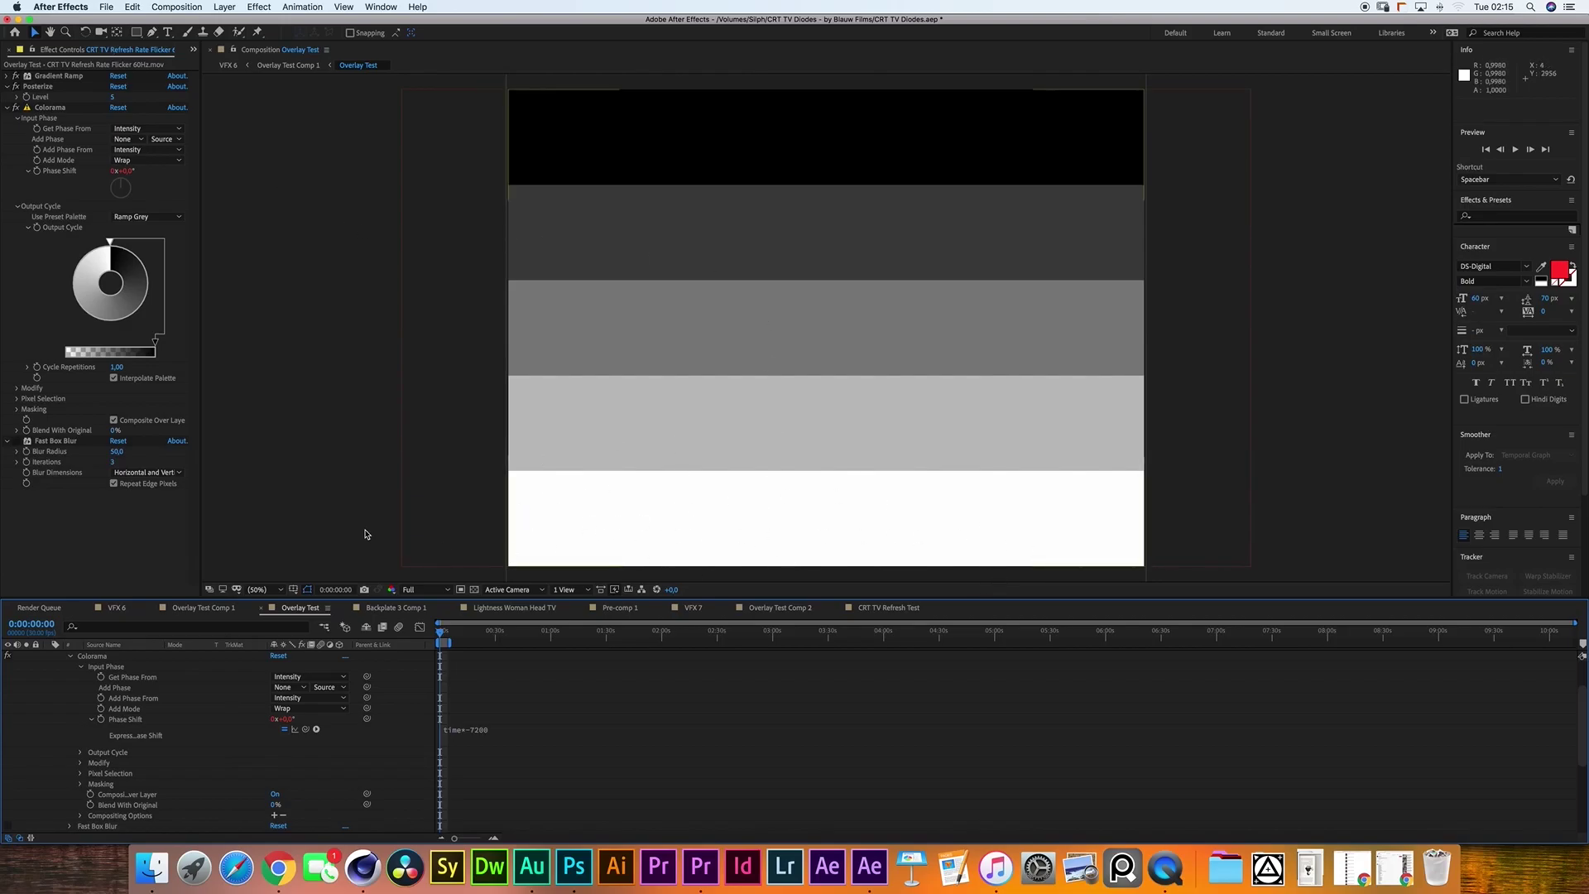
left_click(491, 730)
key("super+a")
left_click(493, 728)
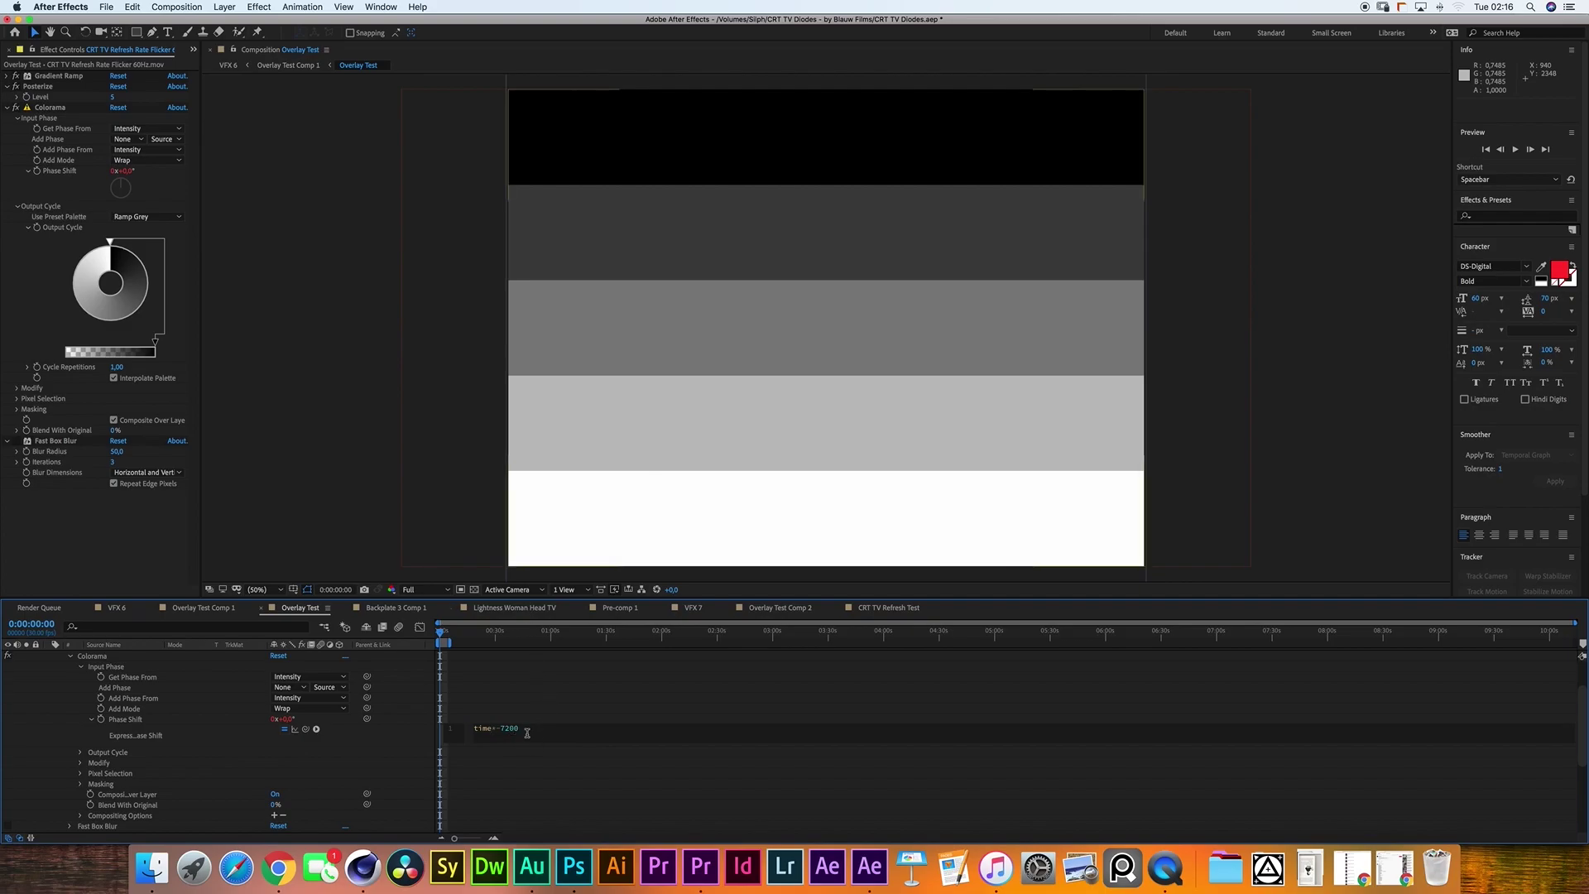
left_click(742, 554)
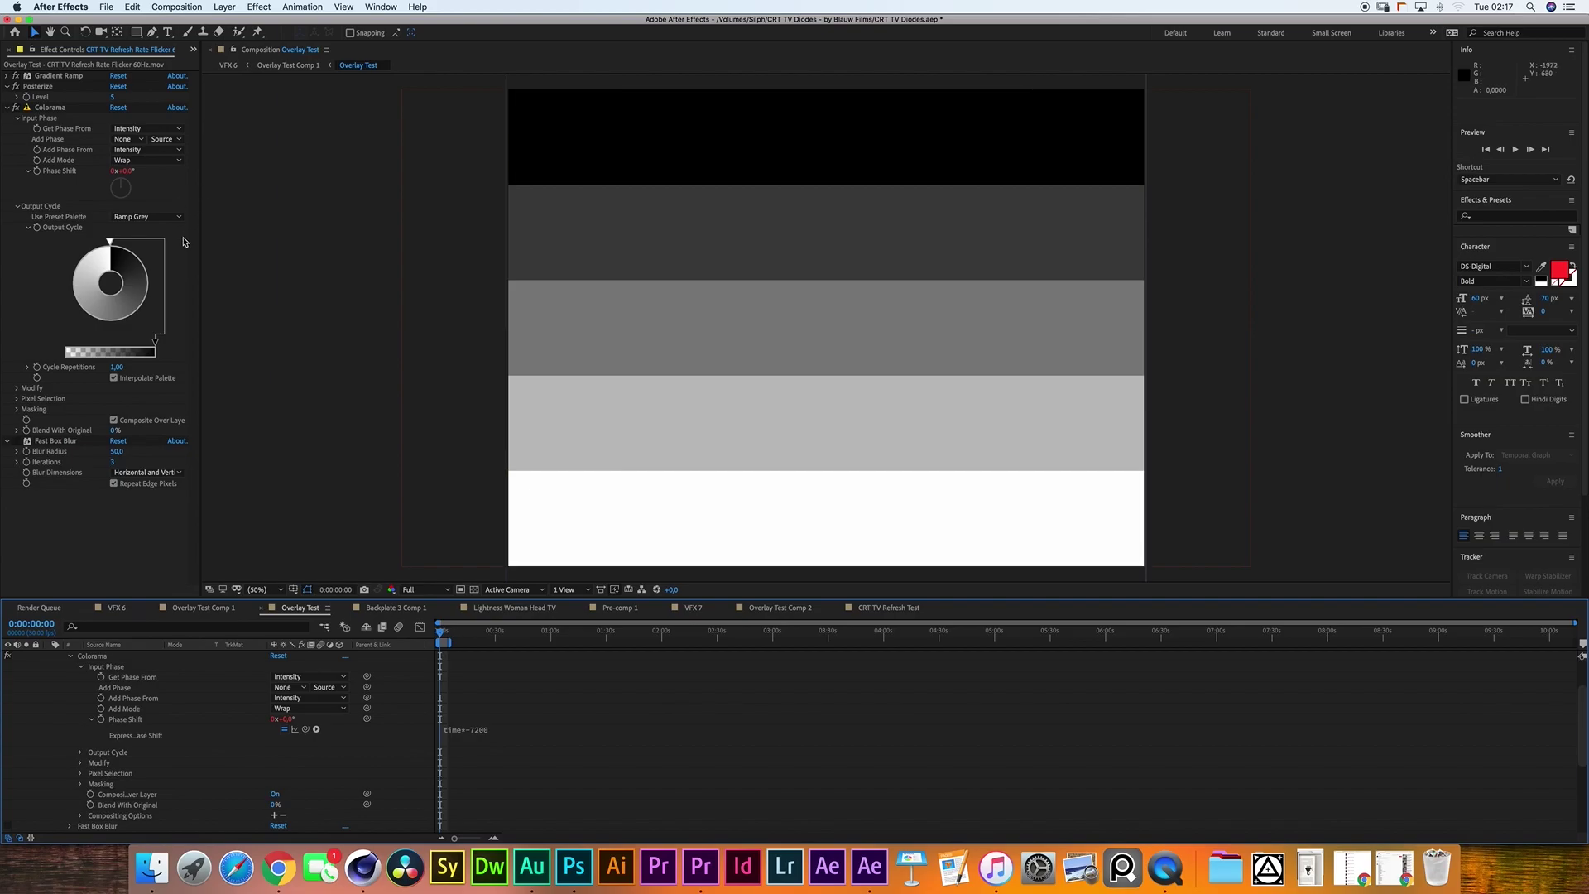
Enable Fast Box Blur on the CRT TV Refresh Rate Flicker layer and collapse the layer's properties.
left_click(16, 441)
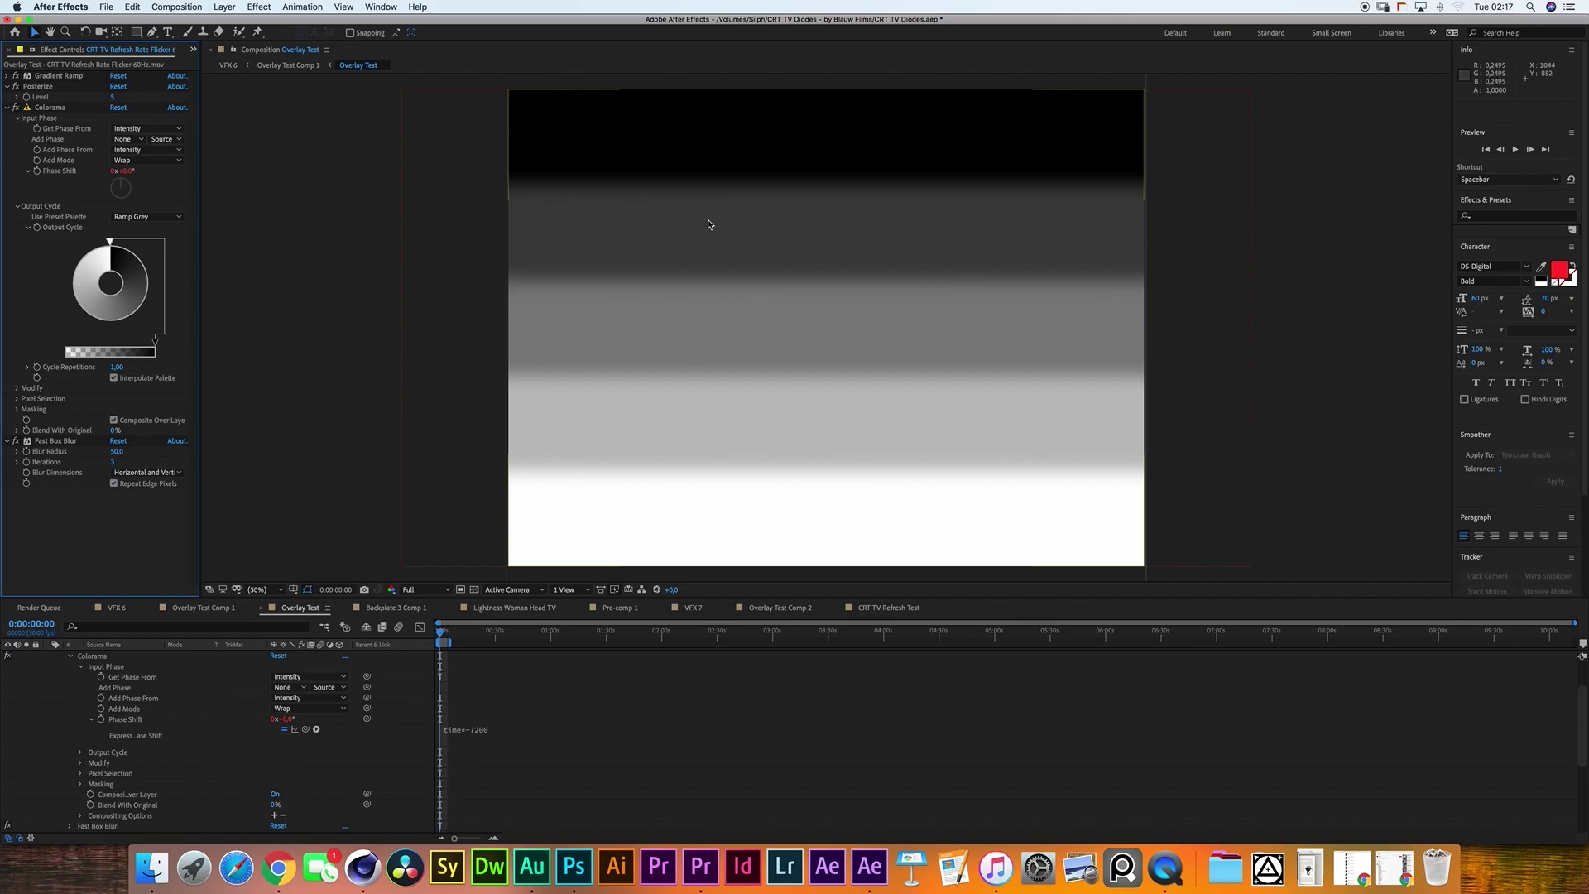
left_click(514, 525)
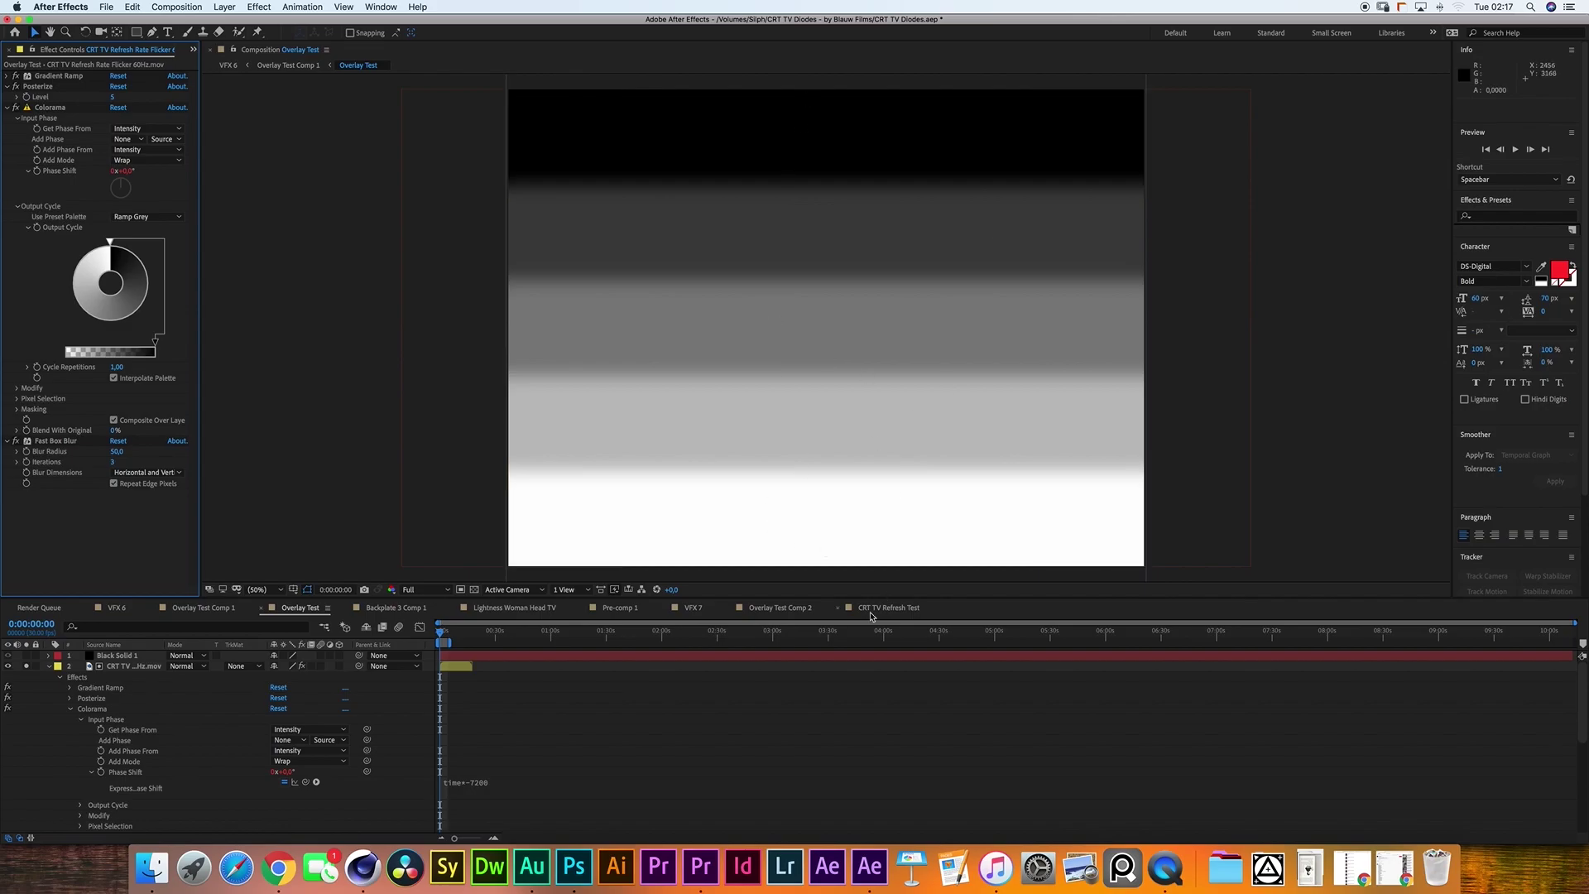
left_click(49, 666)
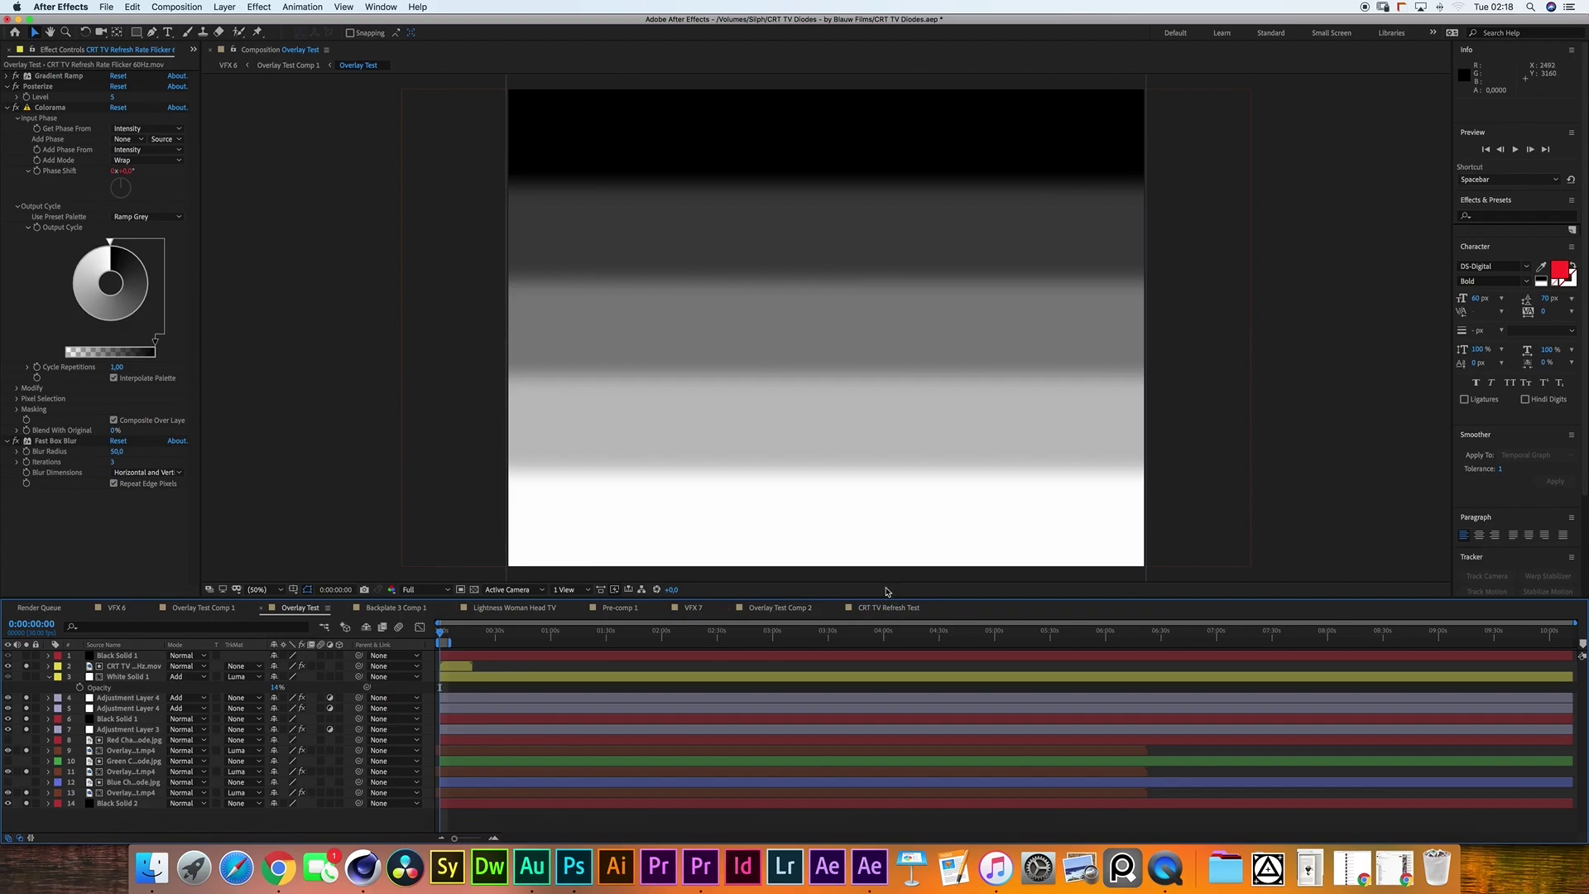
Look up CRT TV Refresh Test.mov in the CRT TV Diodes project folder, and view the CRT TV Refresh Test composition.
left_click(139, 873)
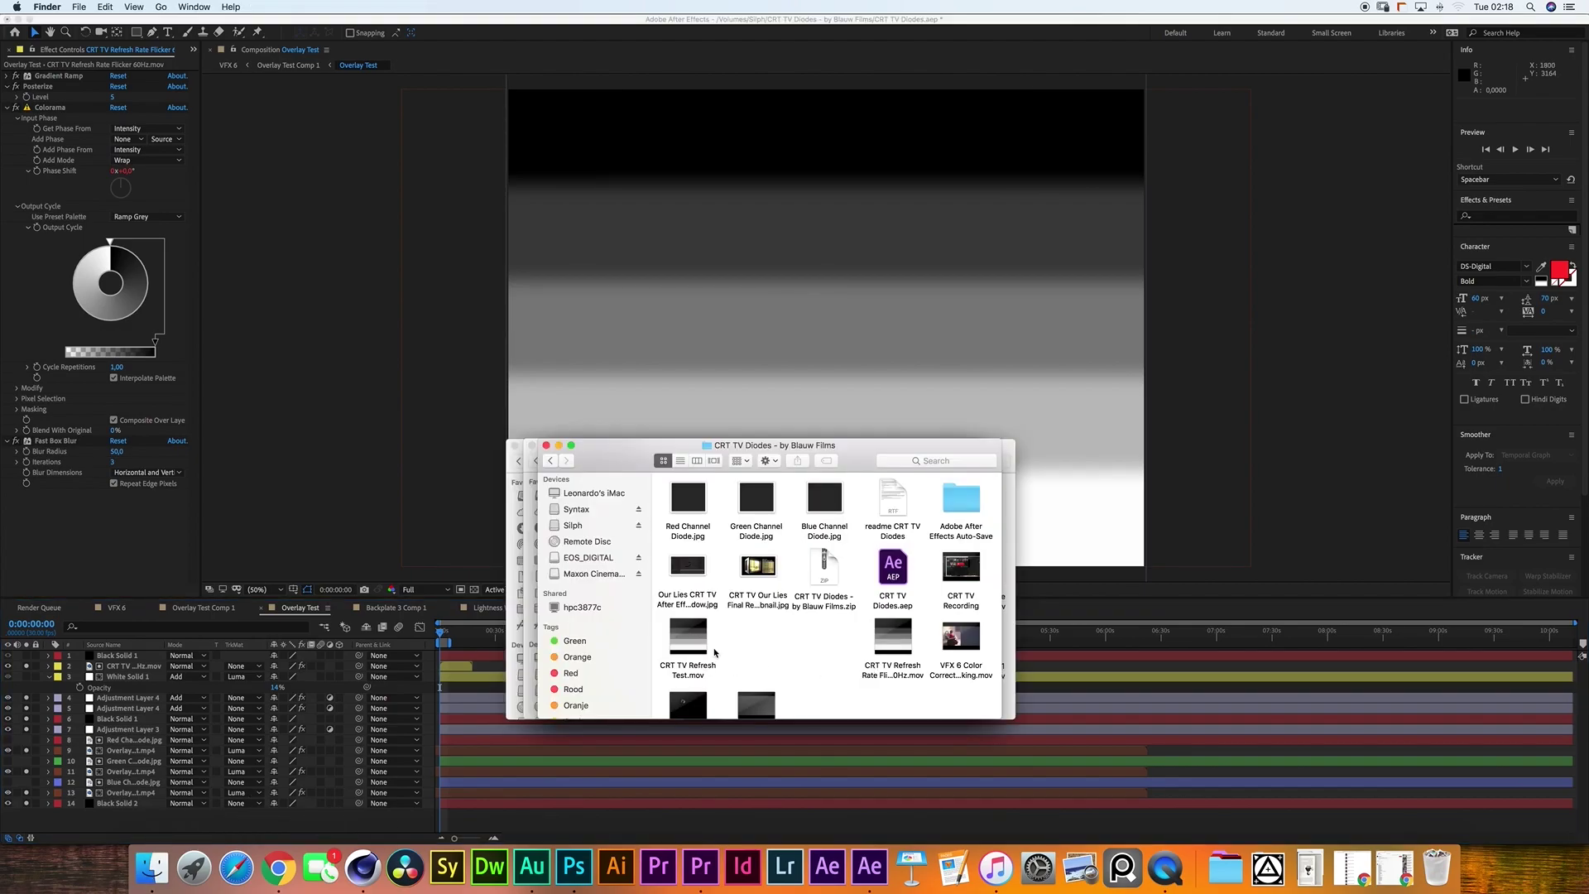
left_click(689, 637)
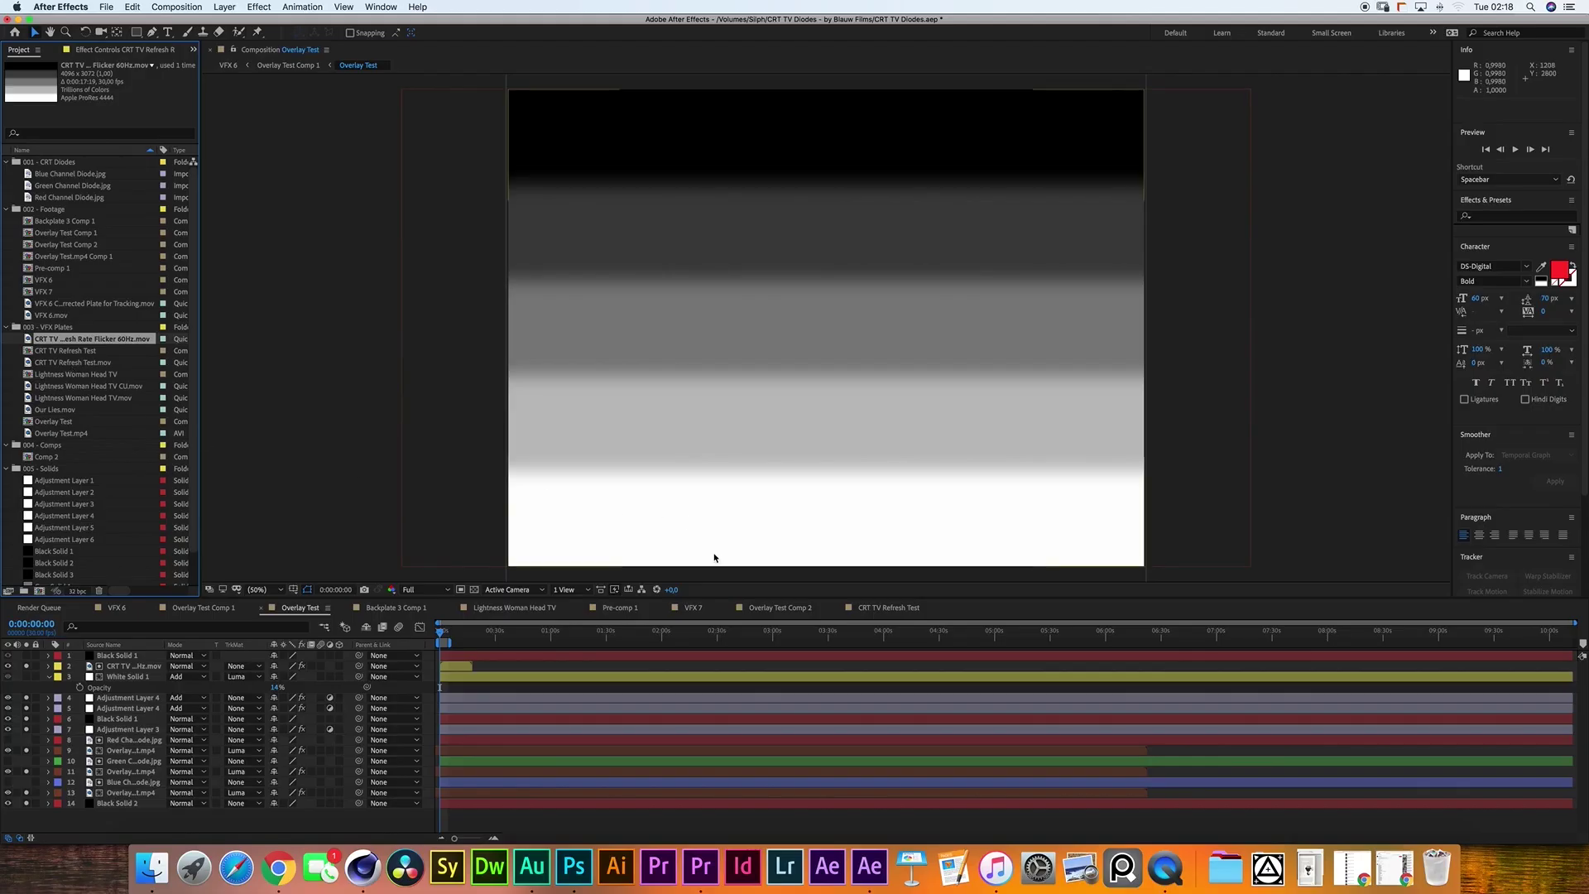
left_click(875, 609)
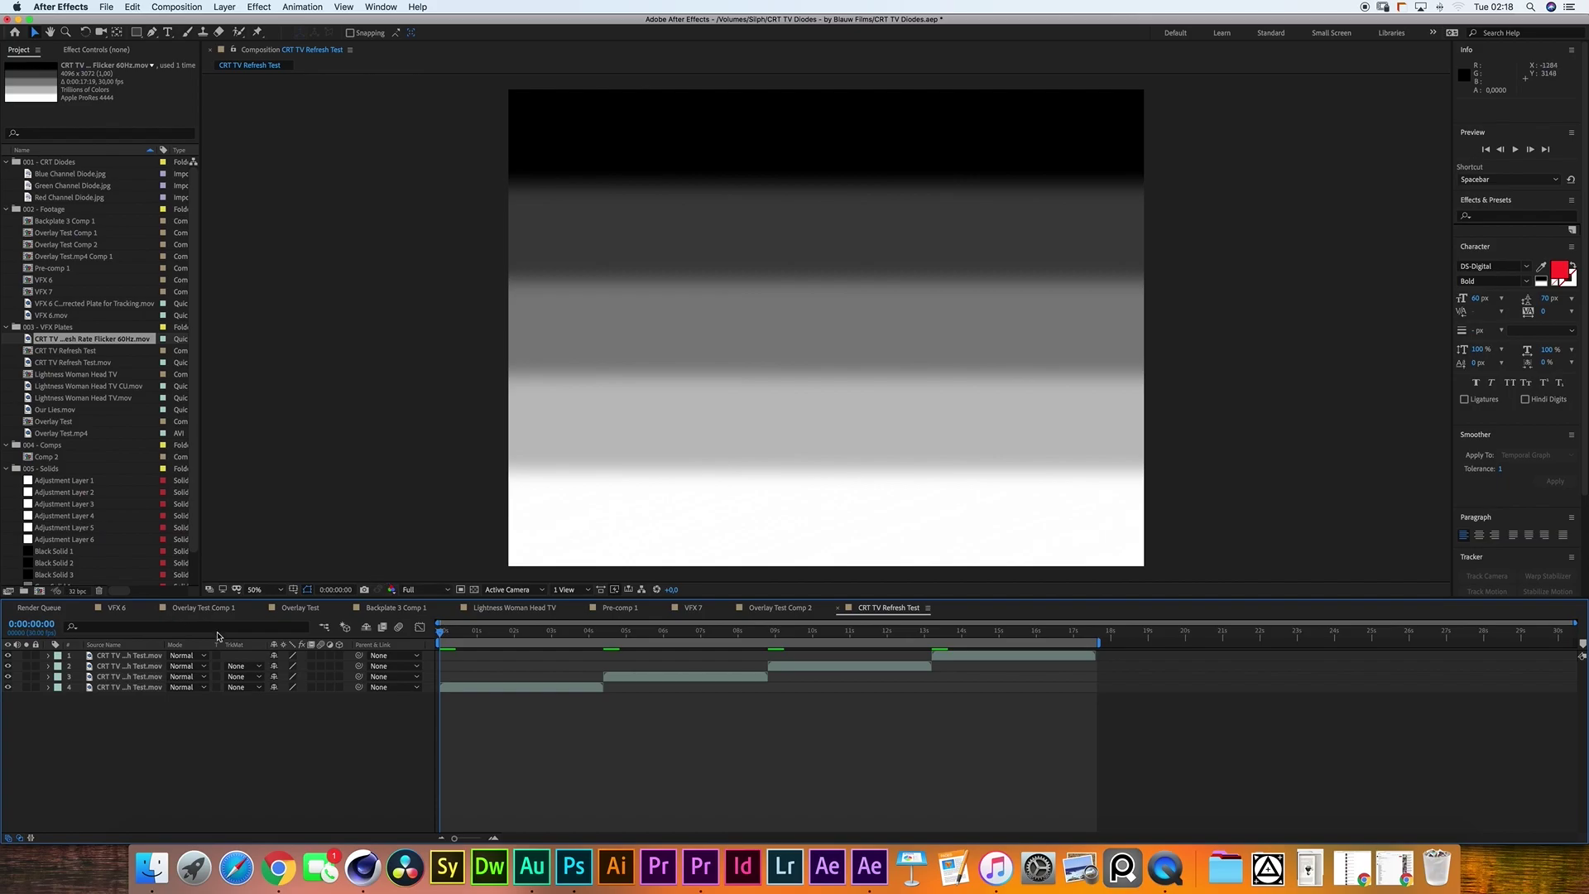
Return to the Overlay Test composition, show White Solid 1 with its Luma matte and reveal its opacity.
left_click(300, 608)
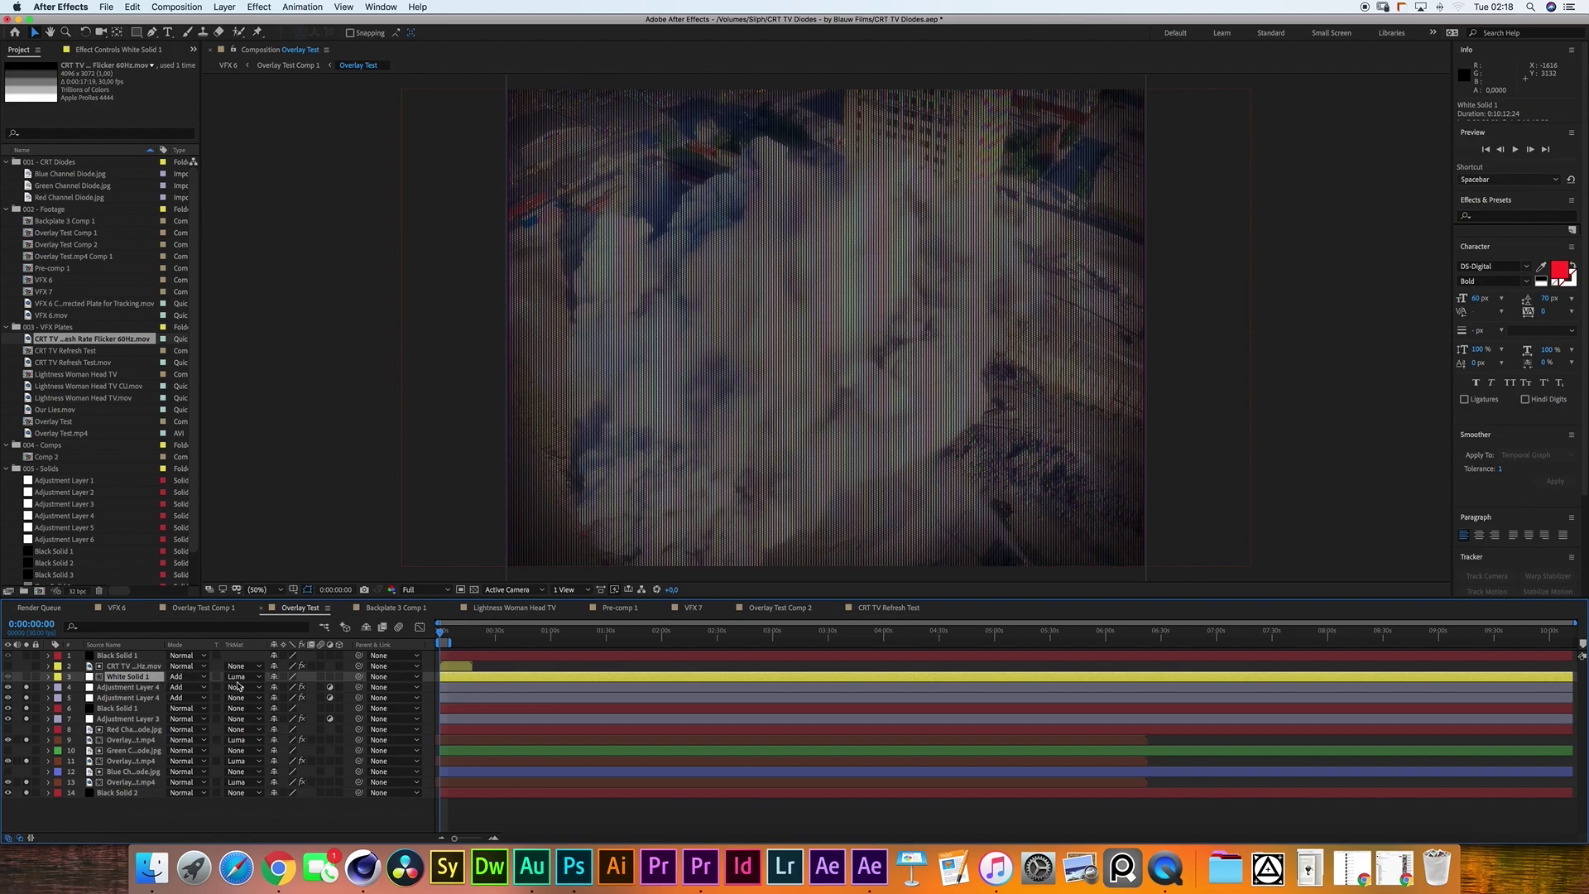
key("t")
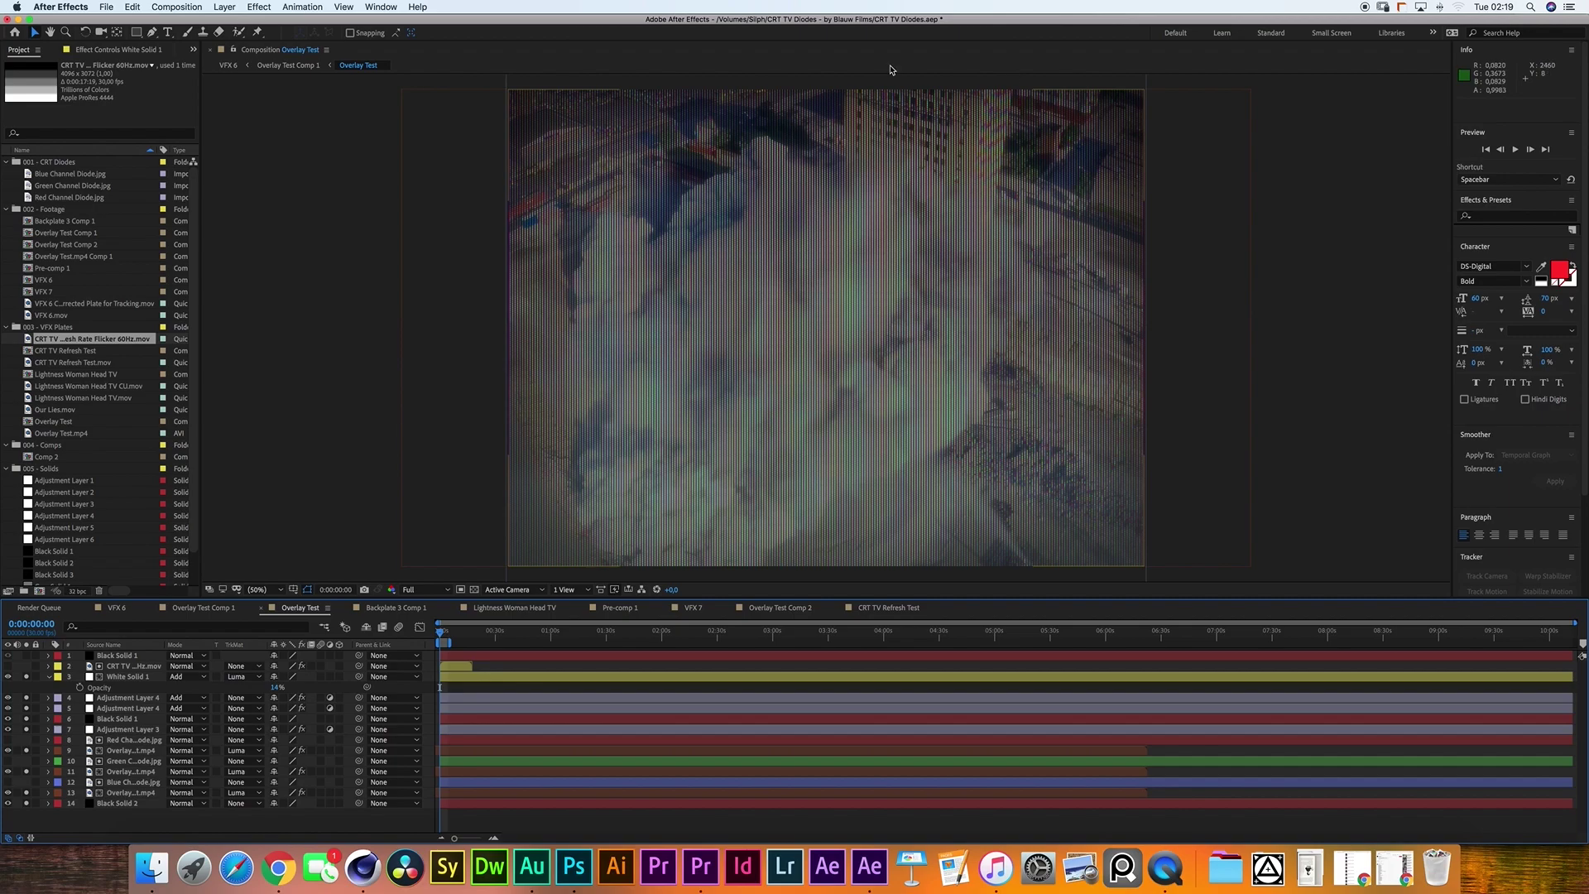
Show the top Black Solid 1 layer and review its subtract mask, keeping the mask feather at 0 pixels.
left_click(119, 654)
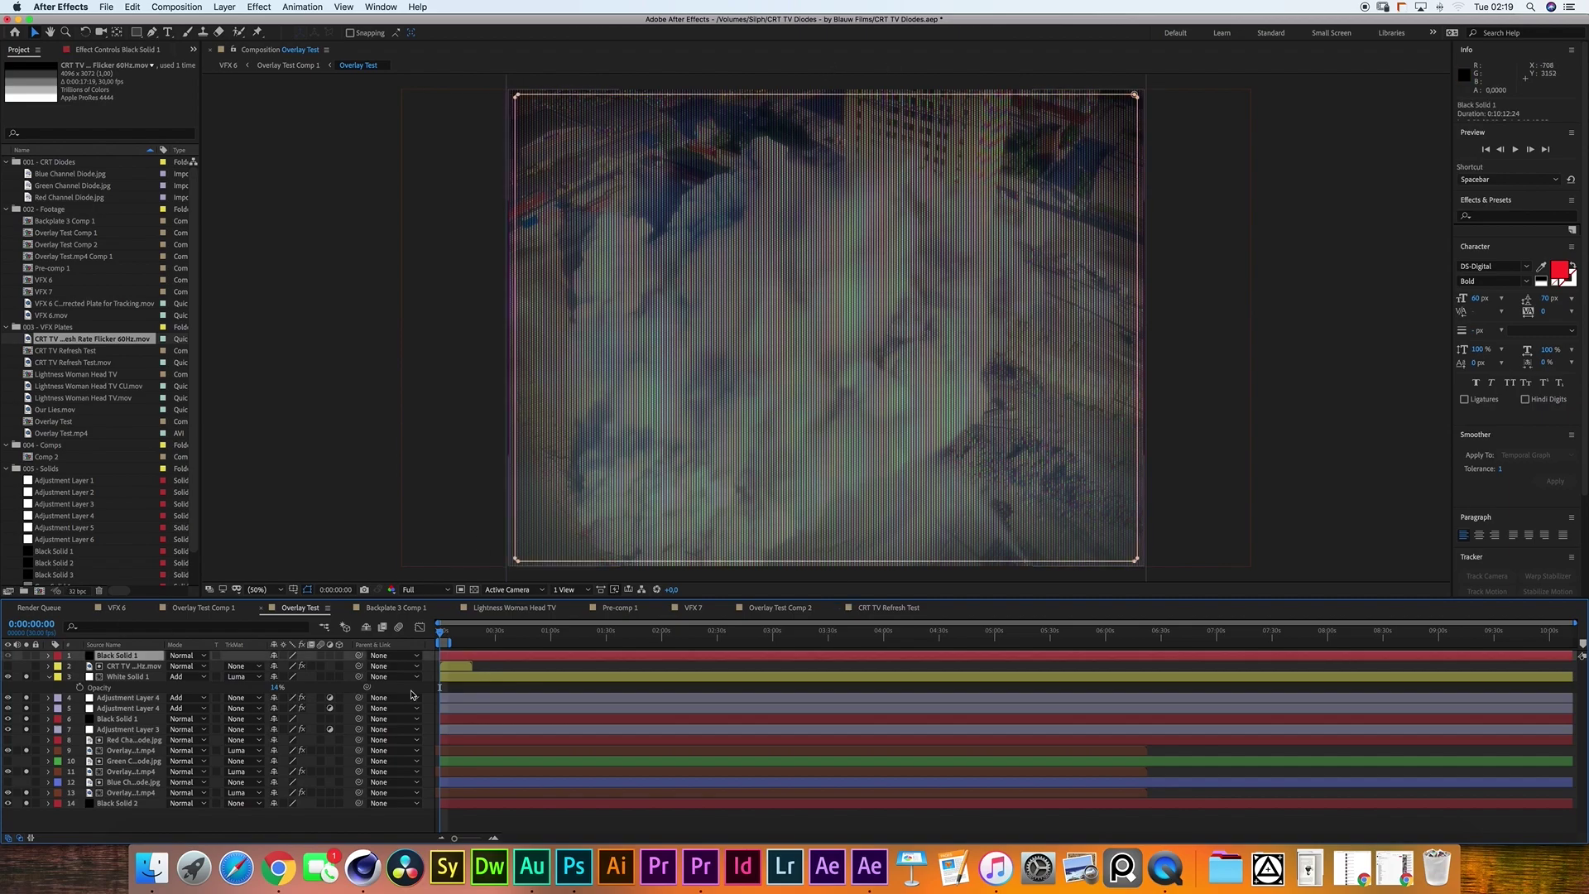
left_click(120, 719)
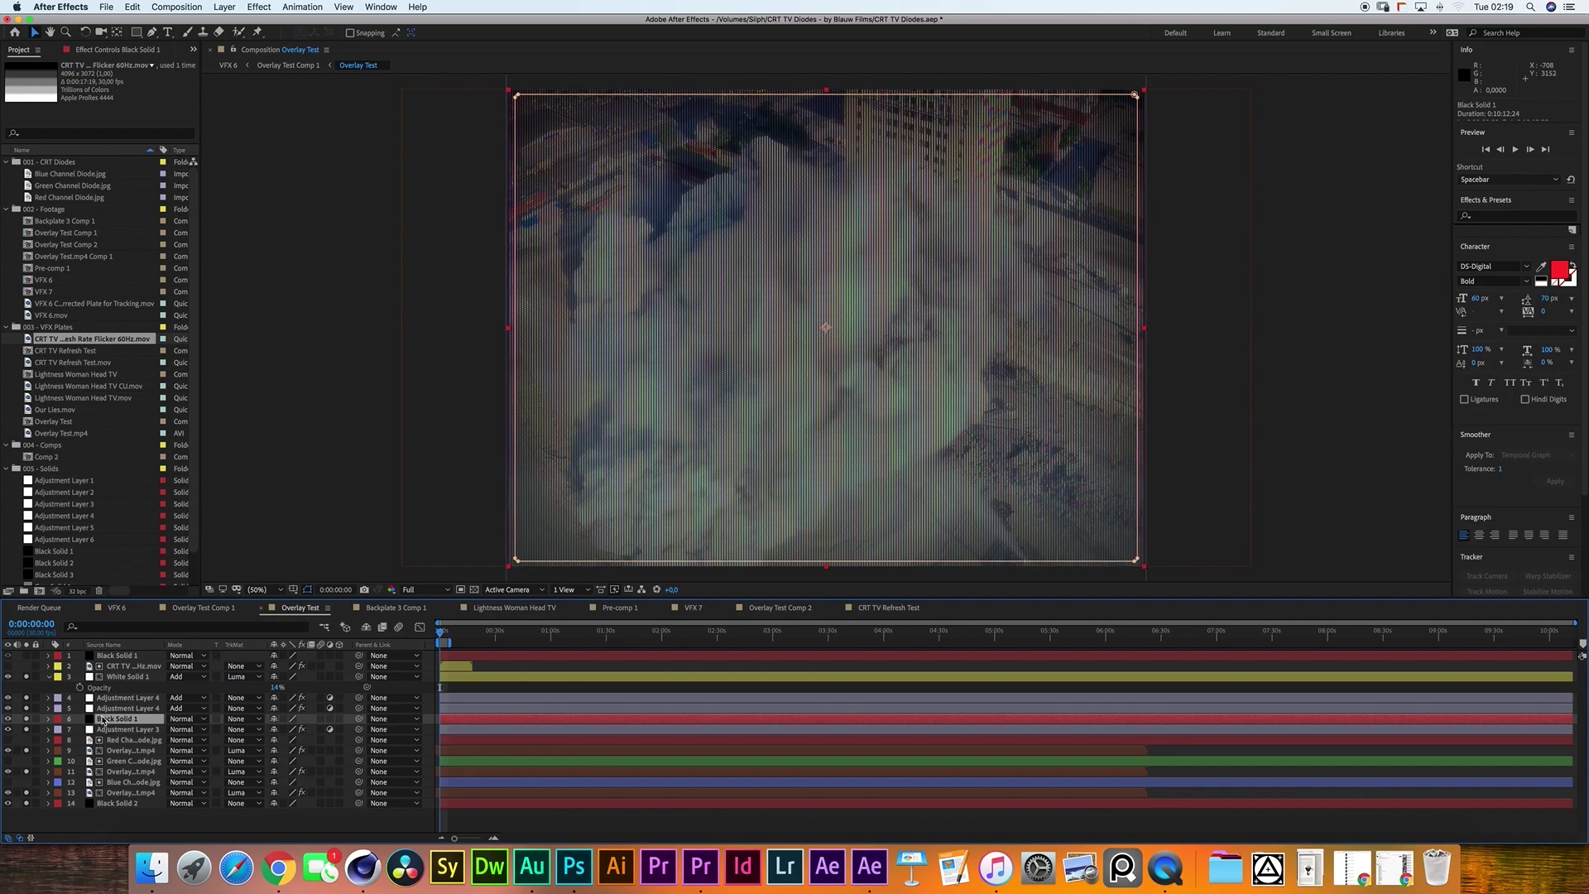
left_click(51, 654)
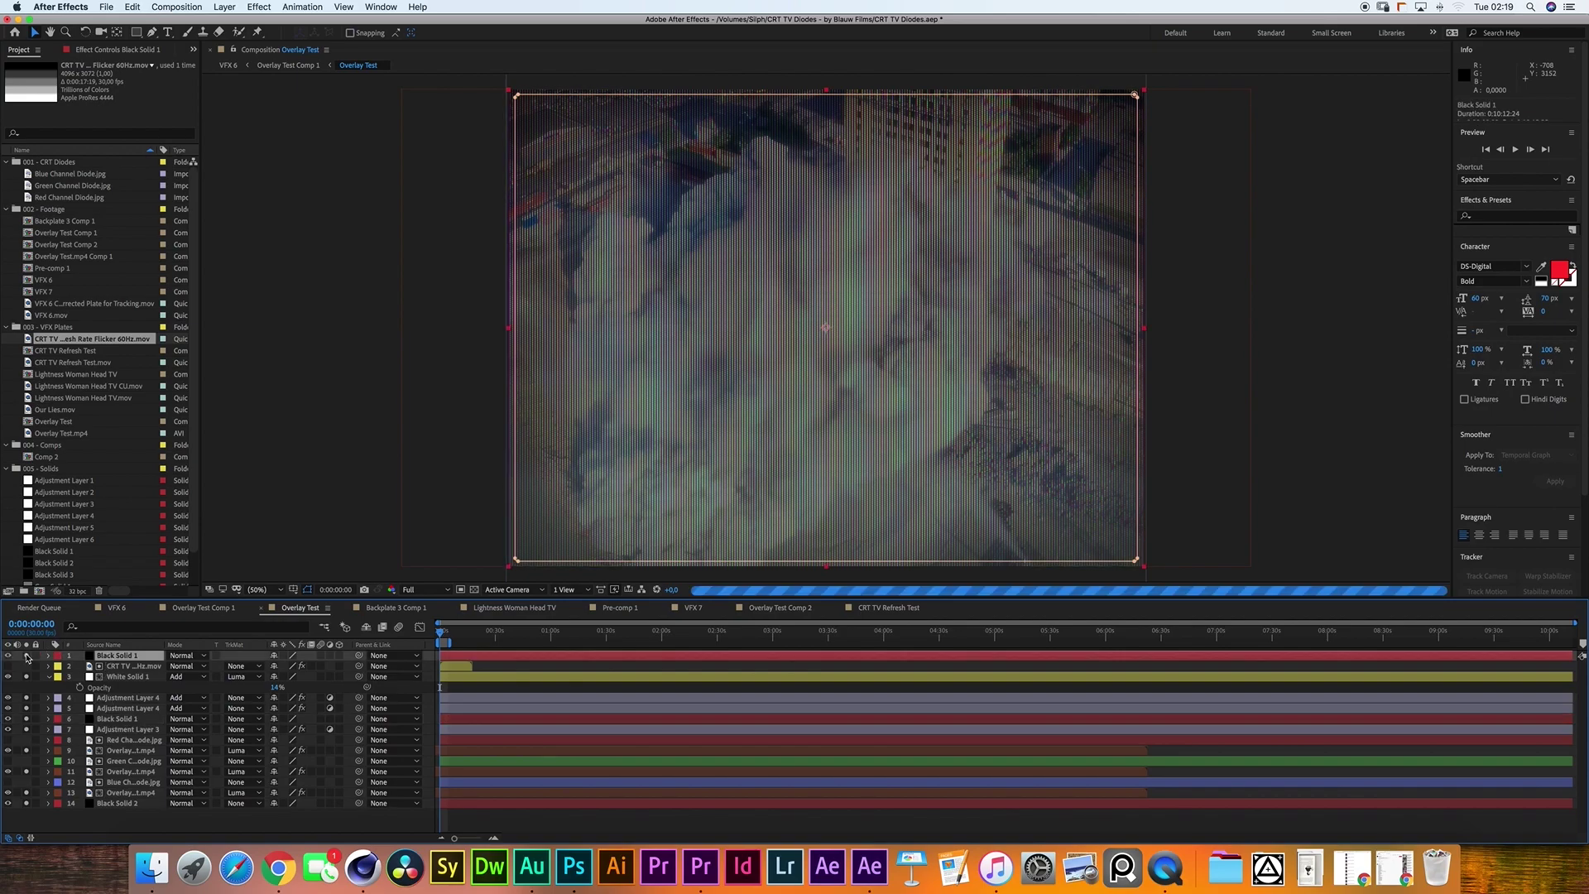
key("m")
key("m")
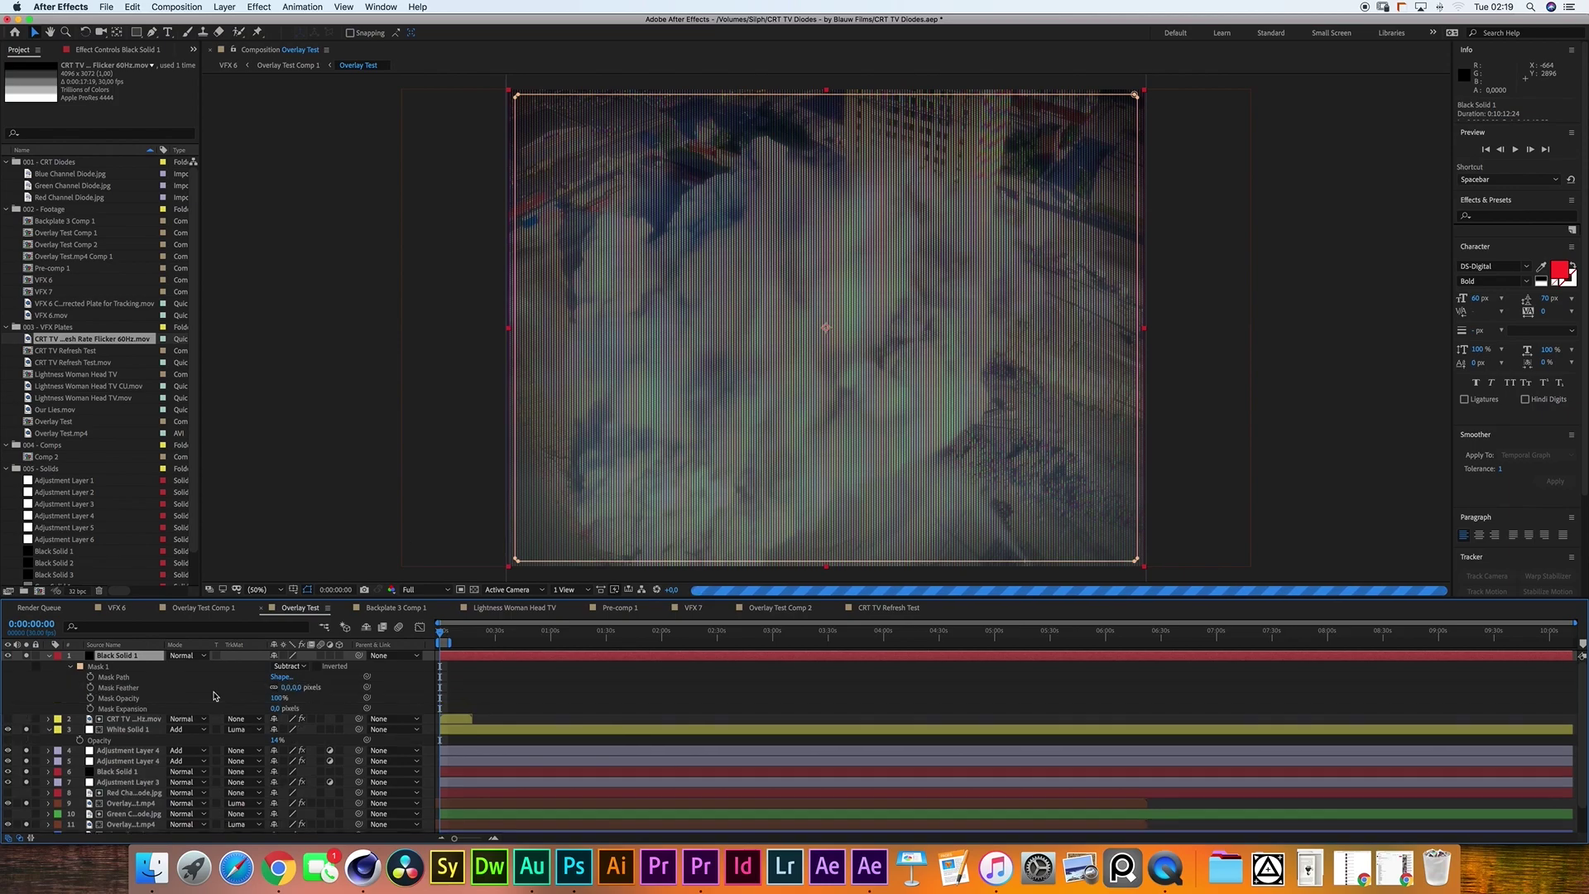
left_click(222, 687)
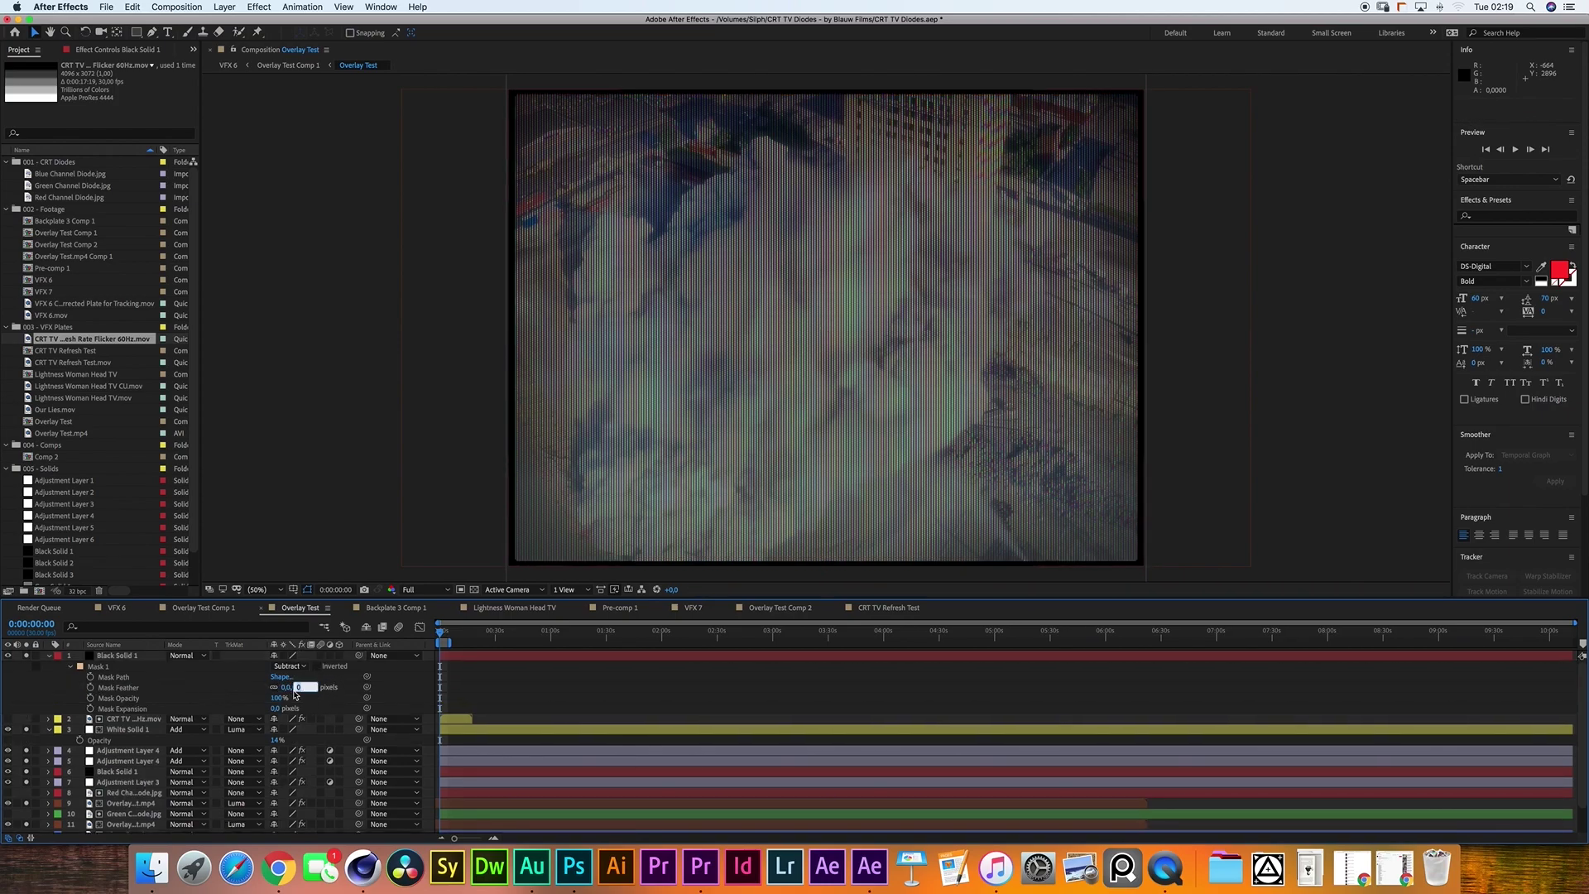
left_click(285, 687)
key("Return")
key("u")
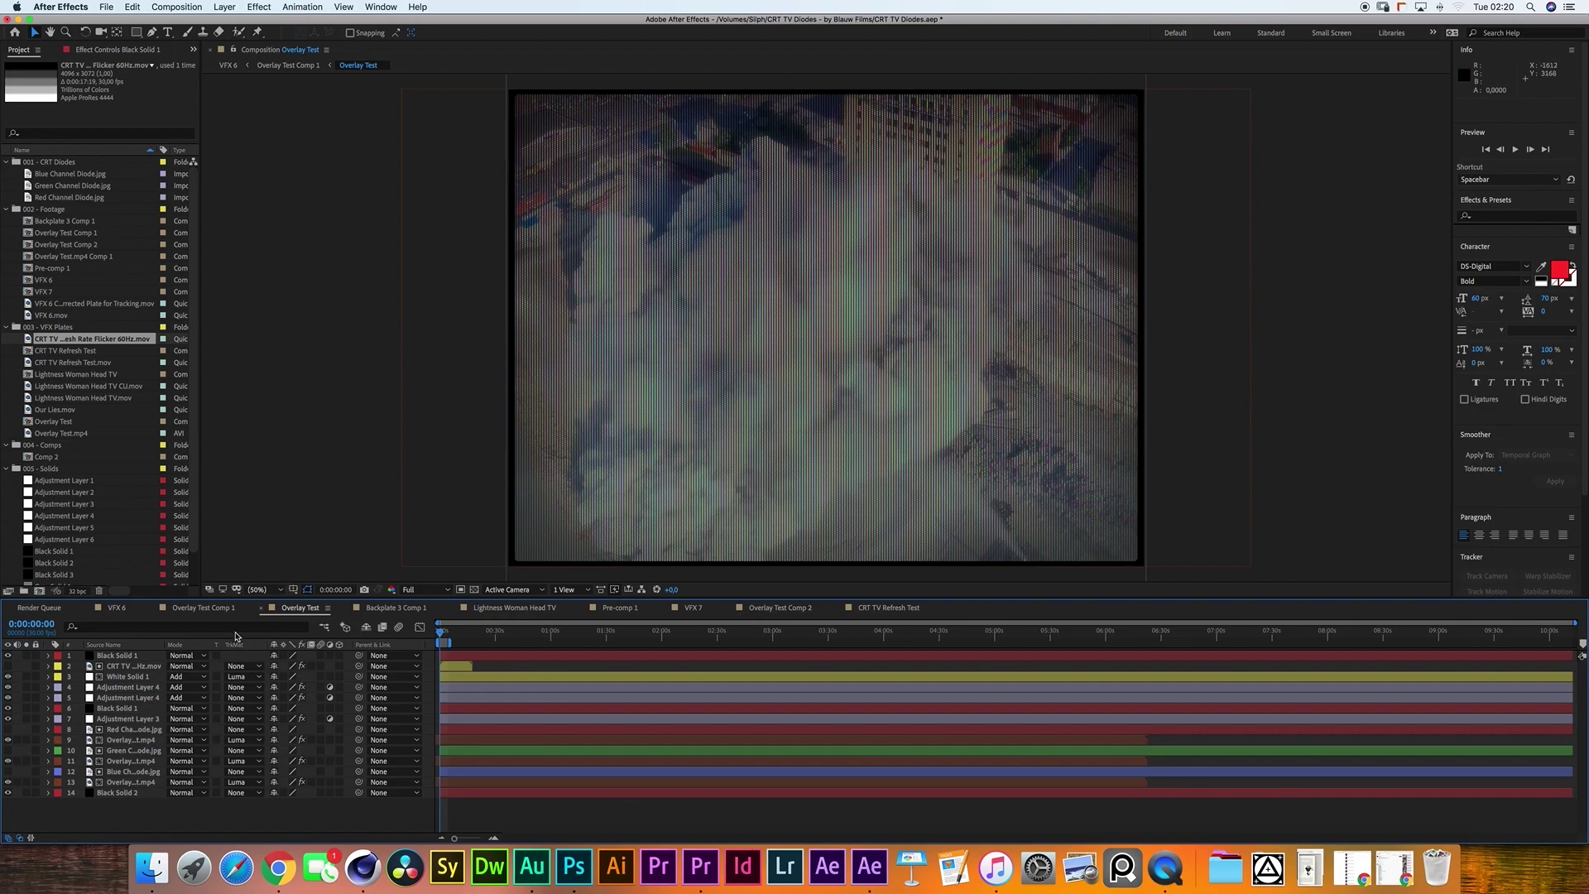
Open Overlay Test Comp 1 and reveal the scale of the nested Overlay Test layer.
left_click(203, 607)
key("s")
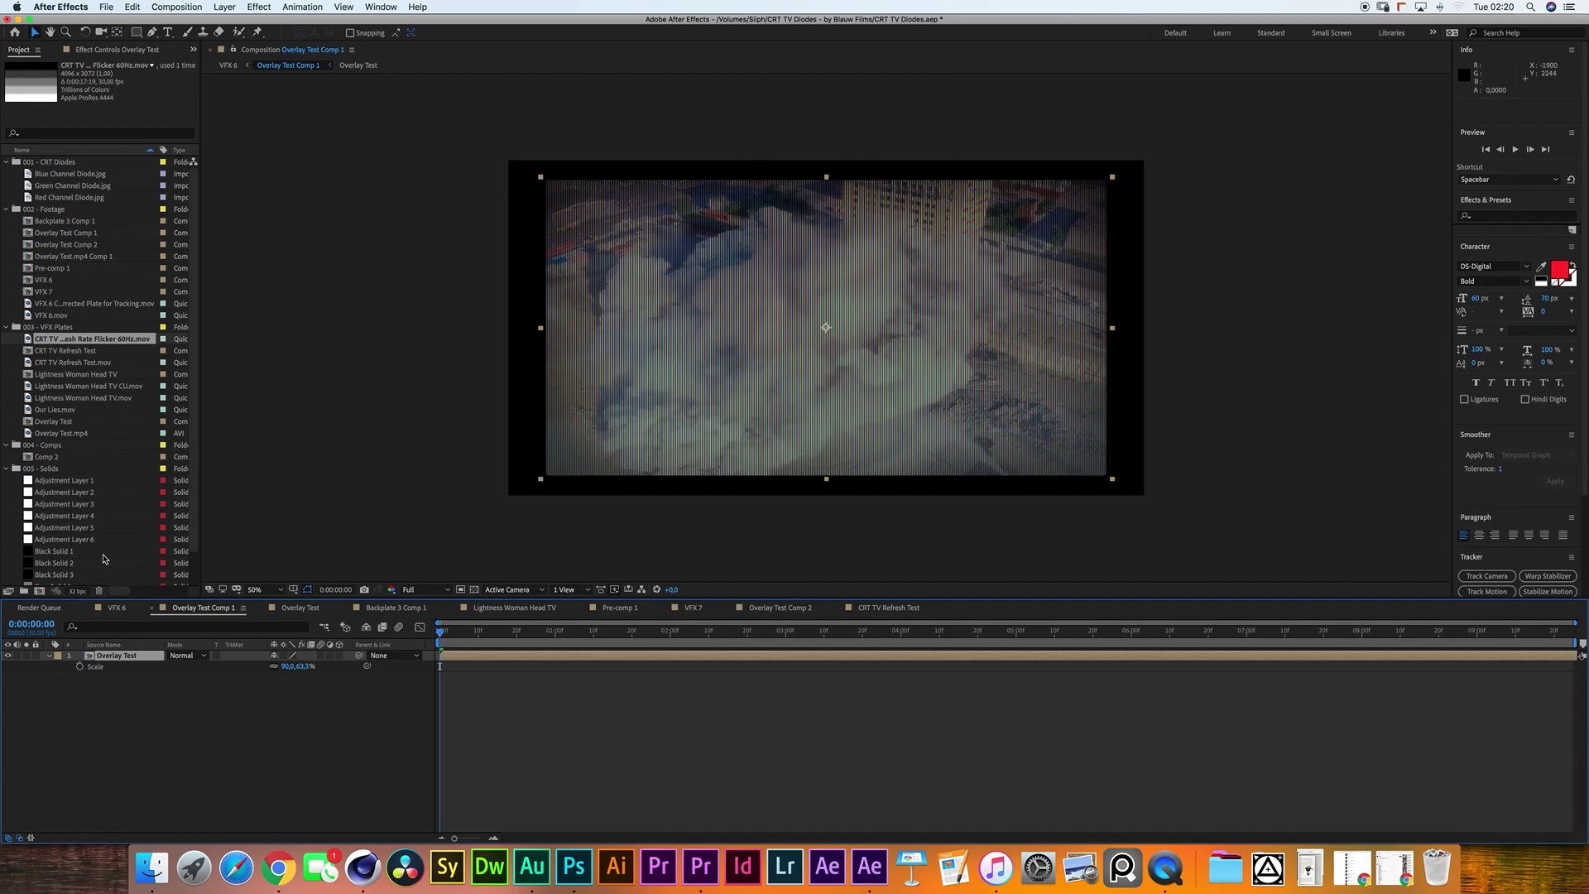
Open the VFX 6 composition at 0:00:42:19 and solo the CRT TV Screen layer together with Backplate.
left_click(131, 607)
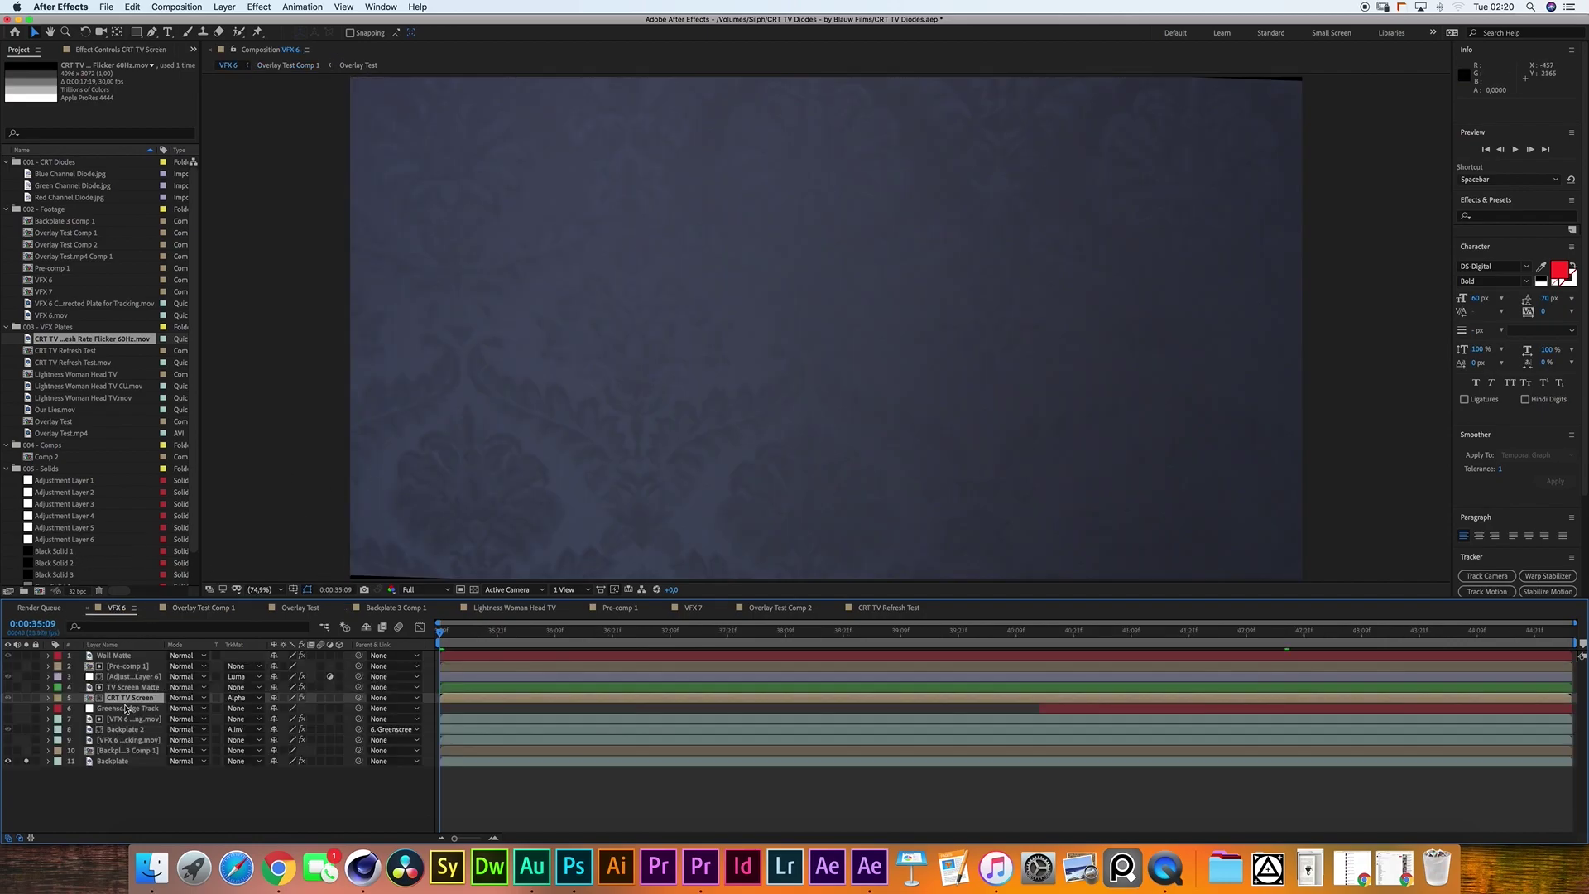
key("k")
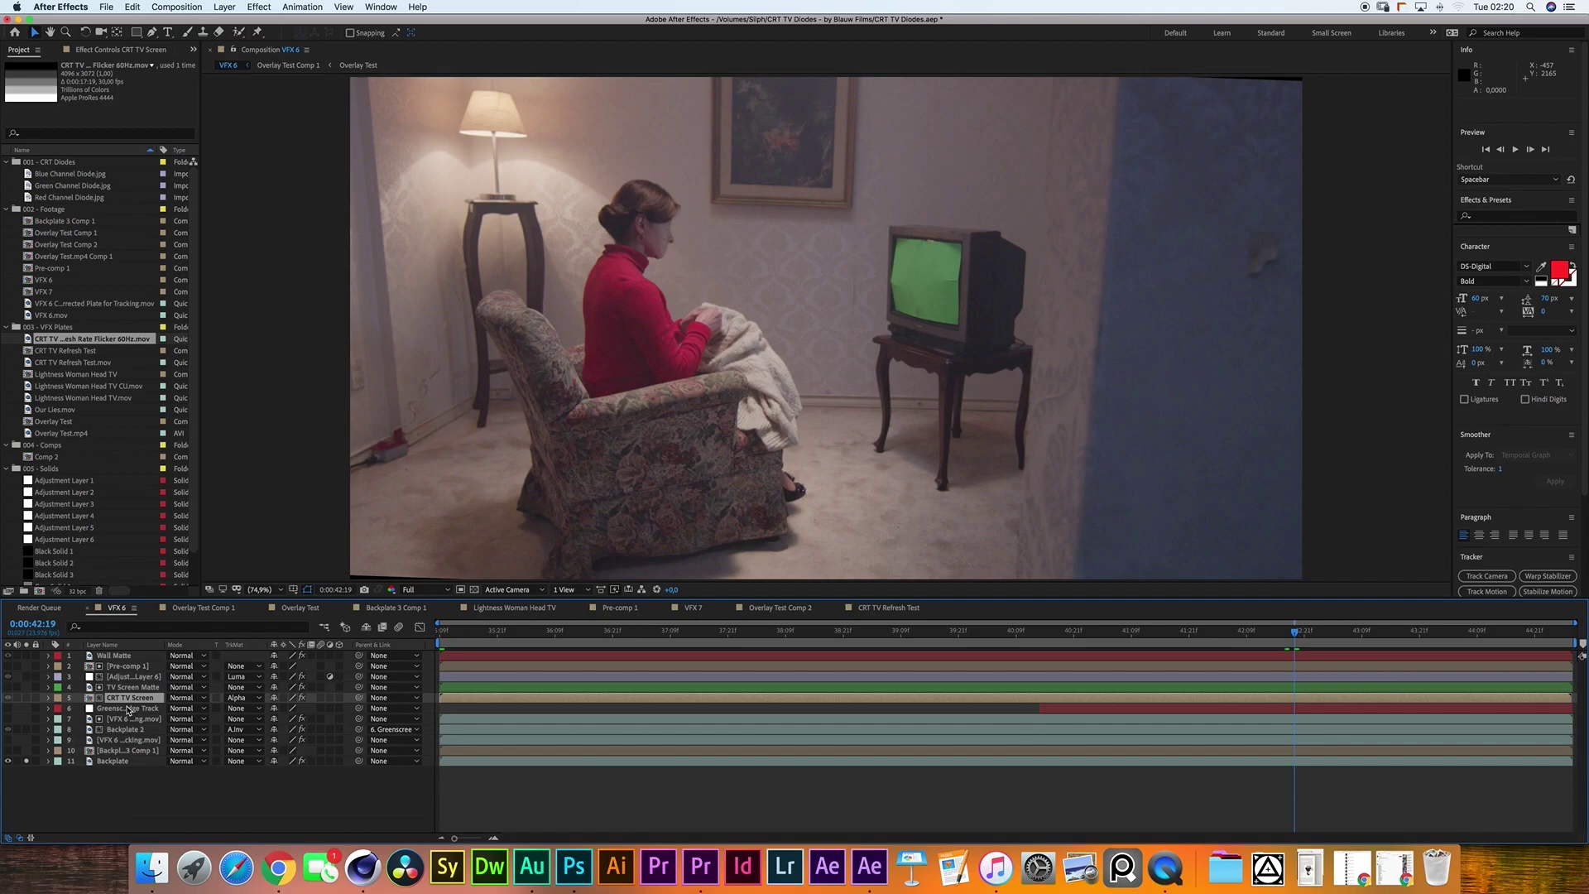
left_click(120, 703)
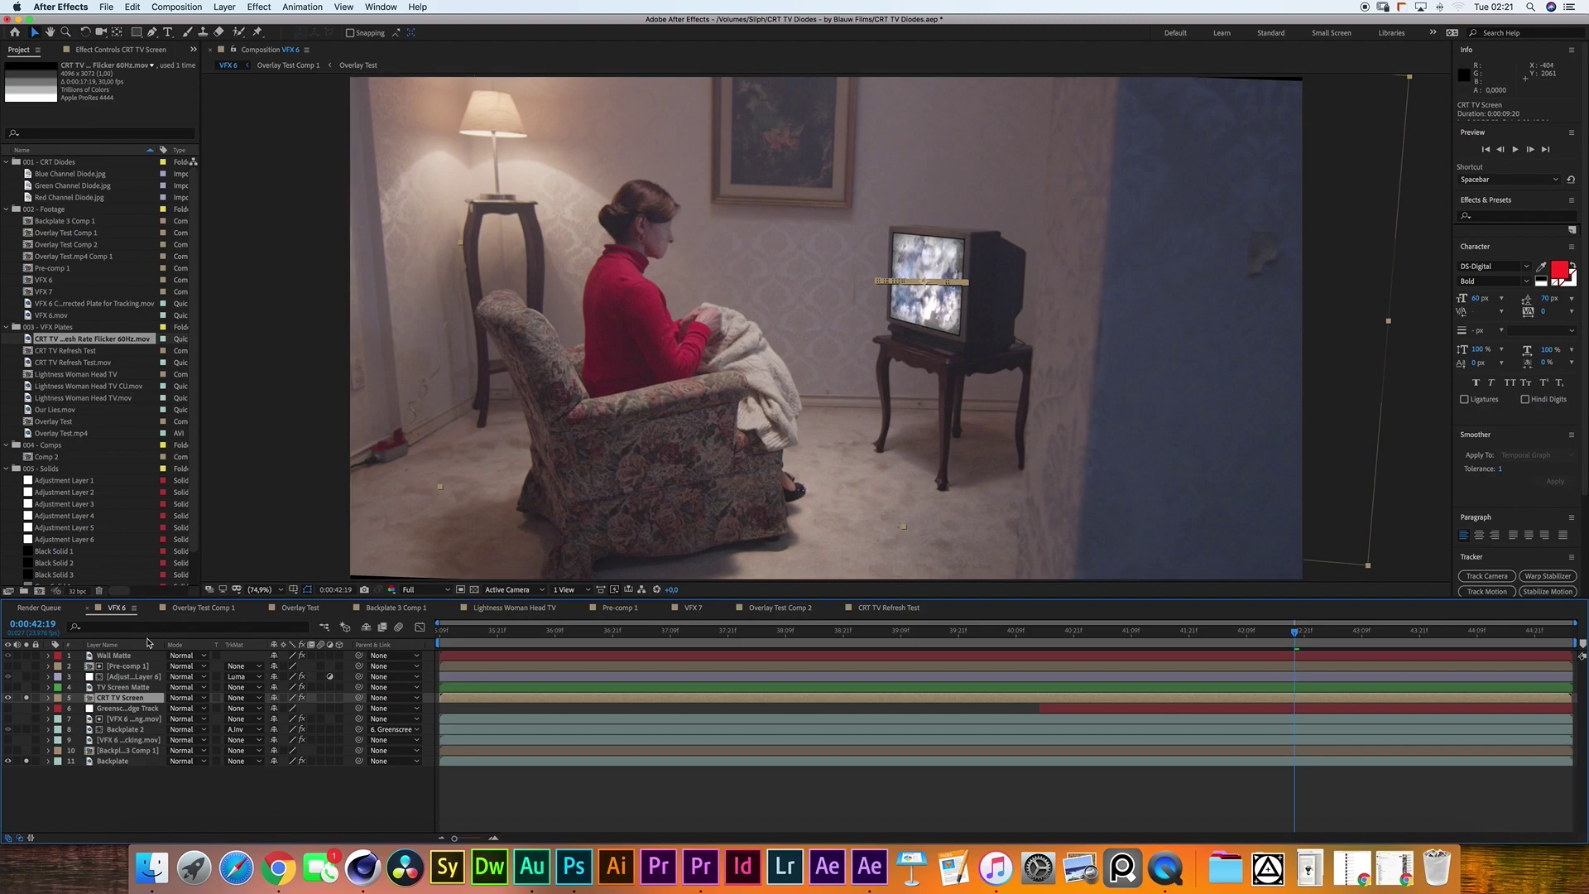
Show the CRT TV Screen layer's effects, enable Exposure and expand its settings.
key("F3")
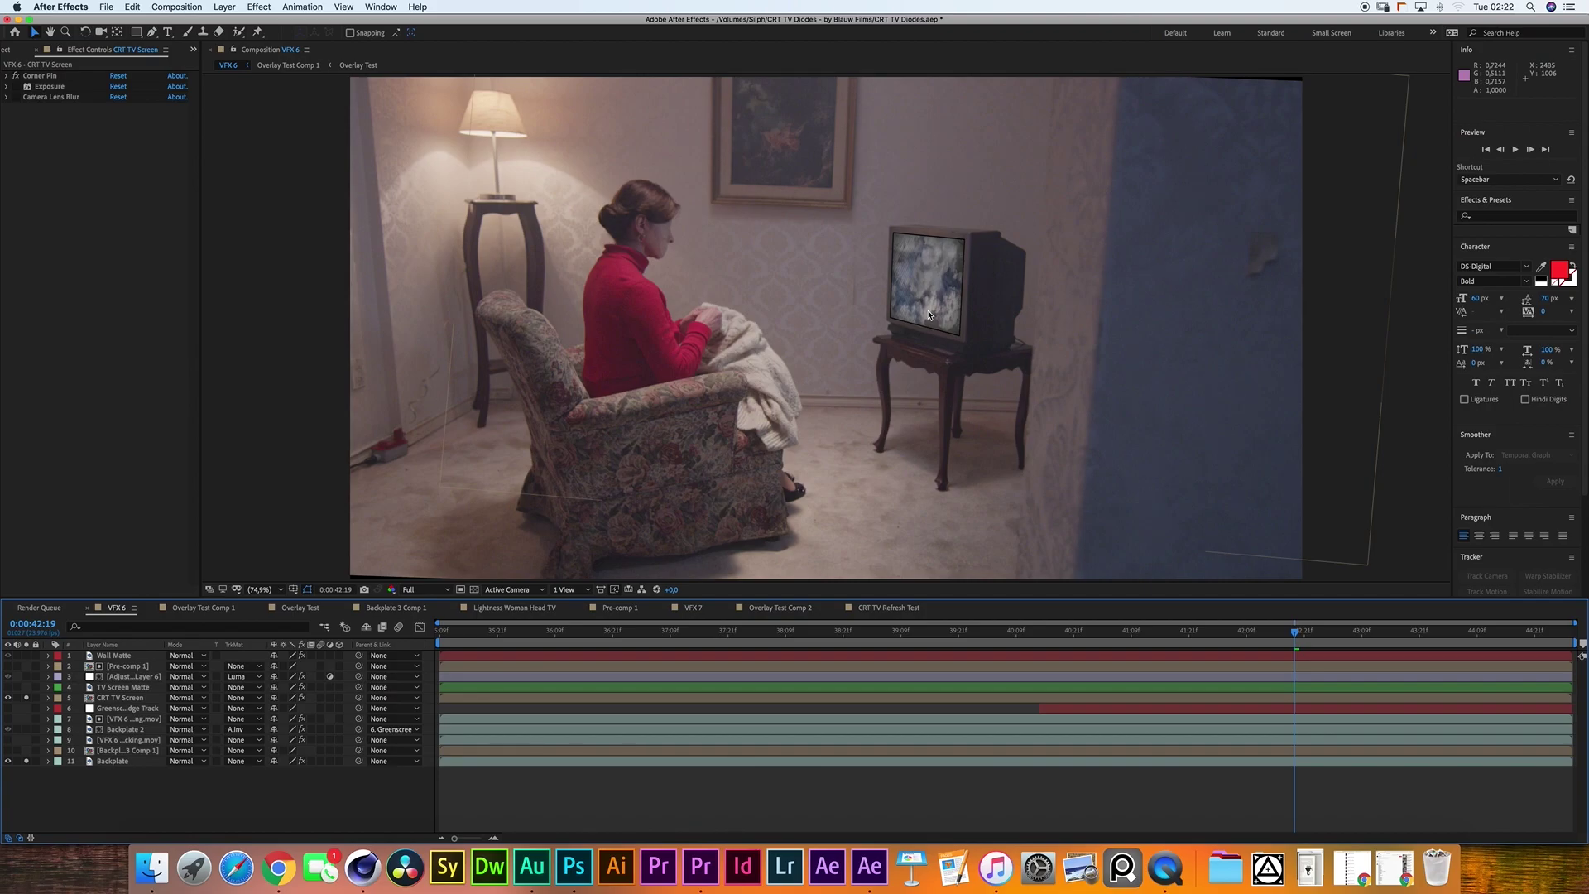
left_click(43, 93)
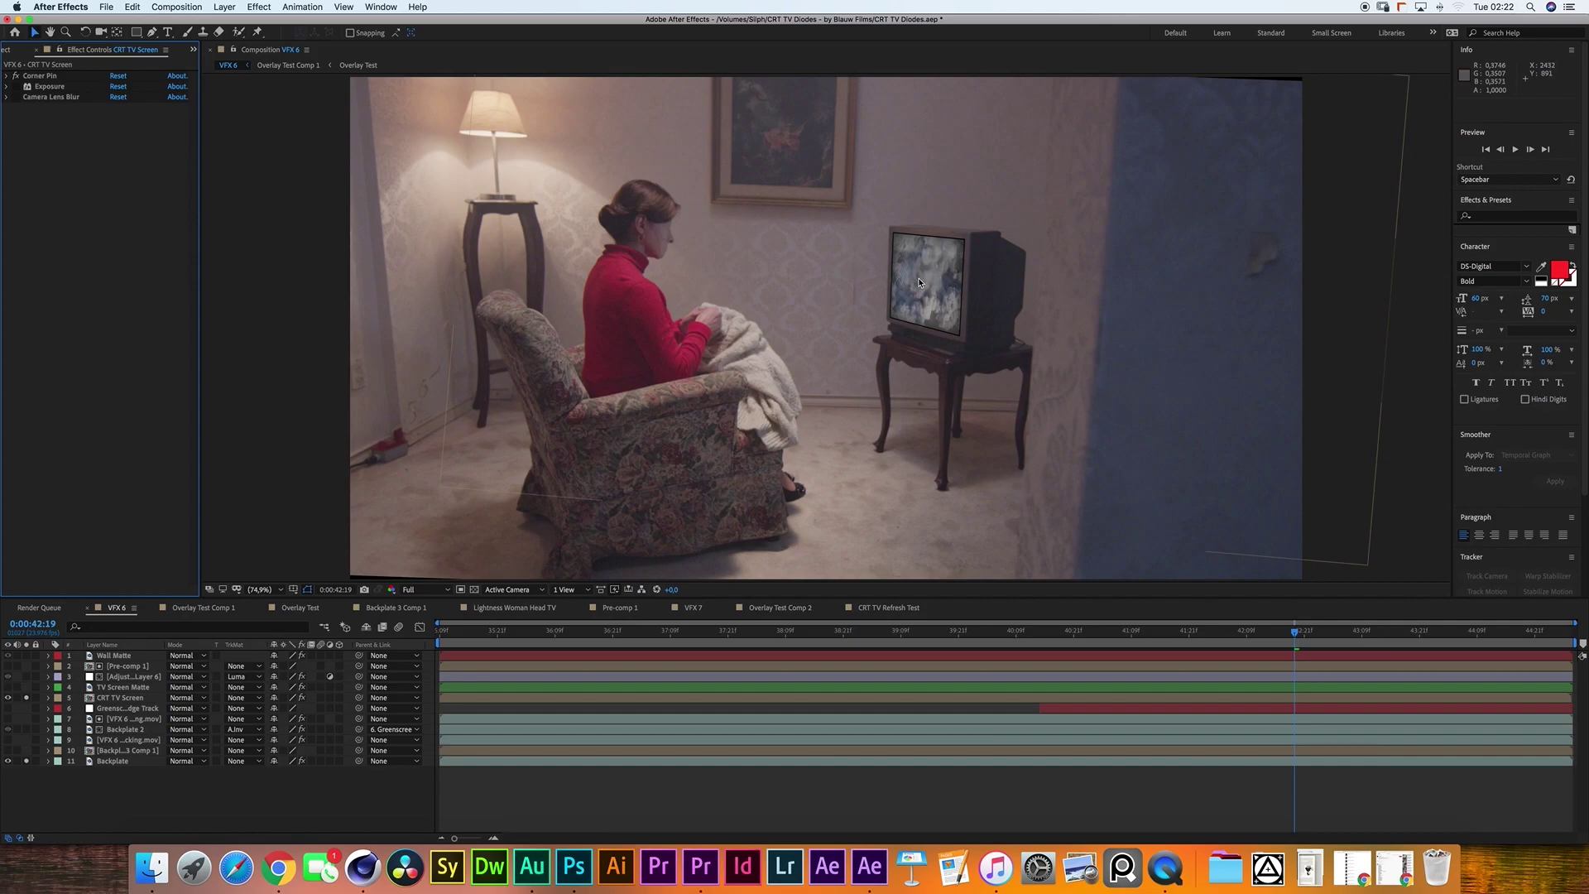
left_click(16, 87)
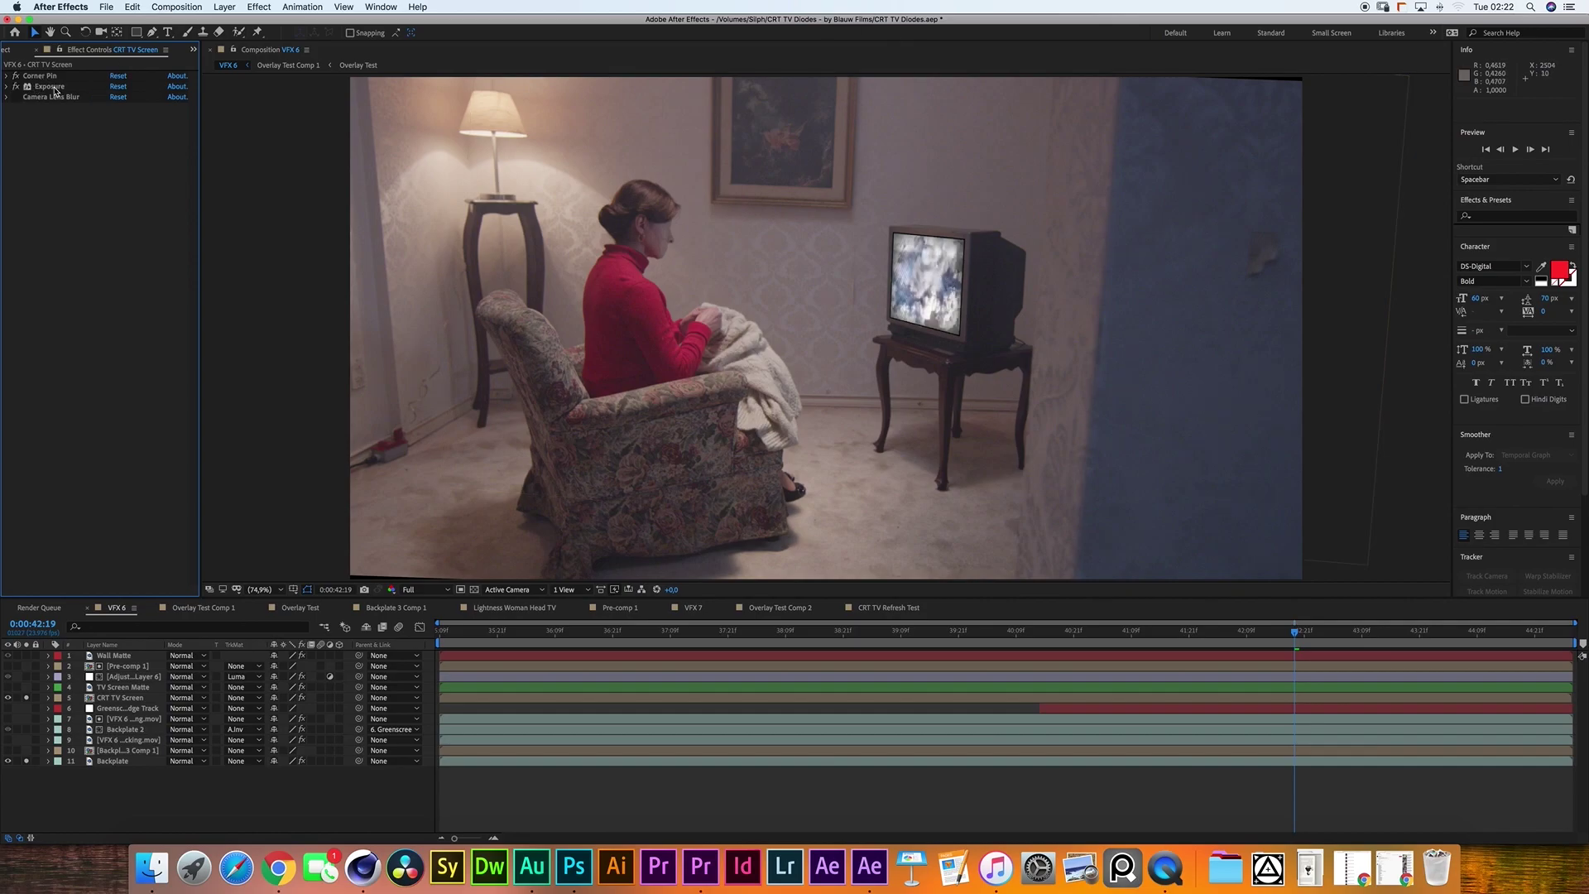
left_click(49, 87)
left_click(7, 86)
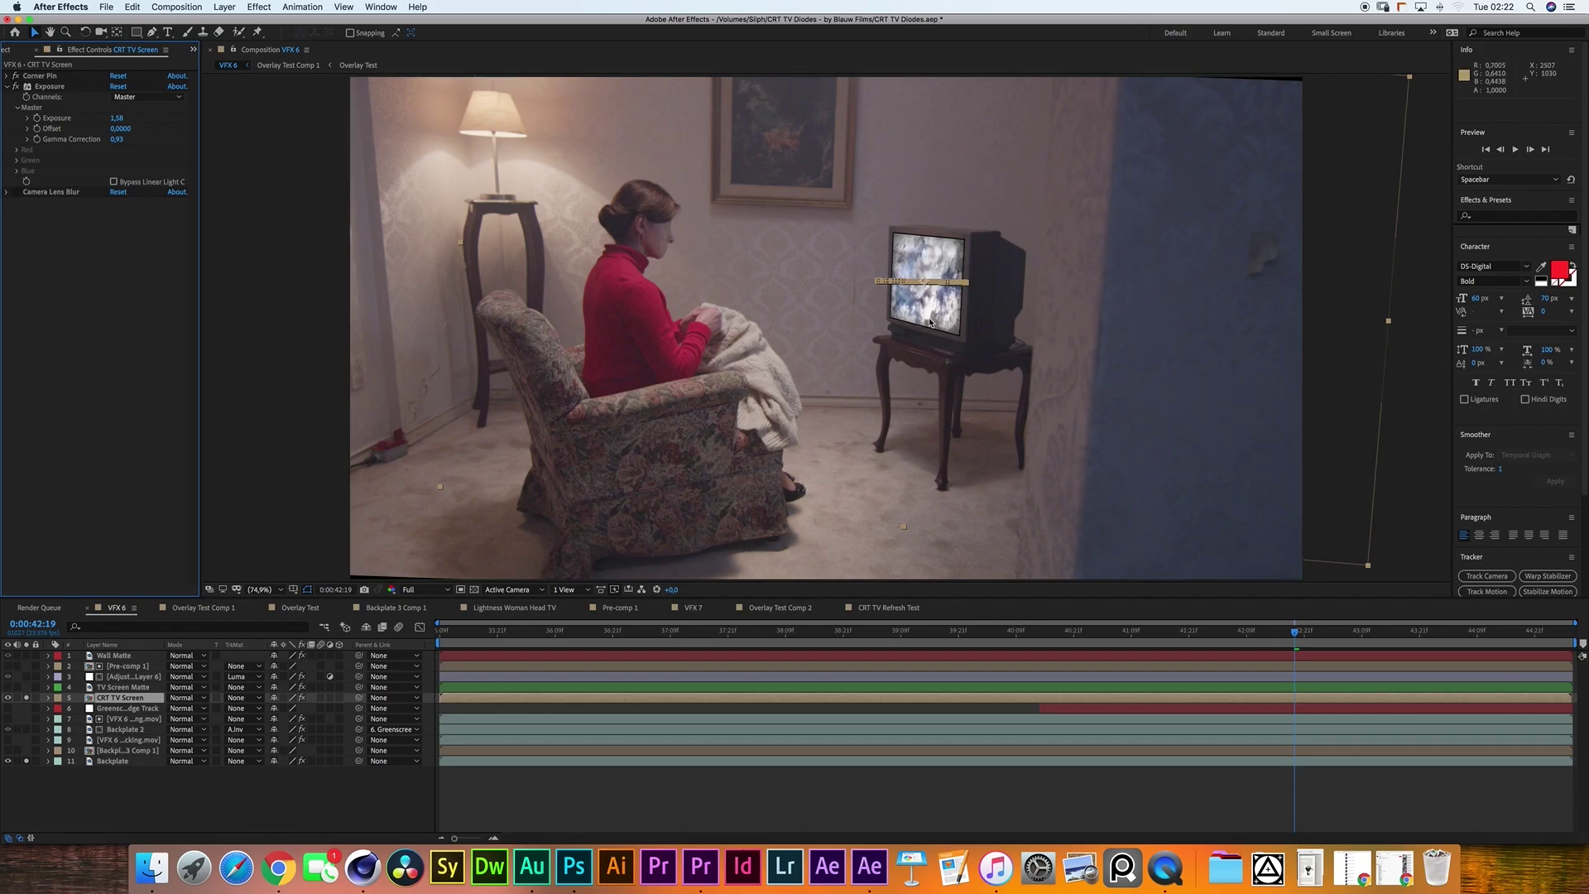
Expand the CRT TV Screen layer's Camera Lens Blur settings and enable the effect with a blur radius of 2.0.
scroll(925, 308, "up", 5)
key("h")
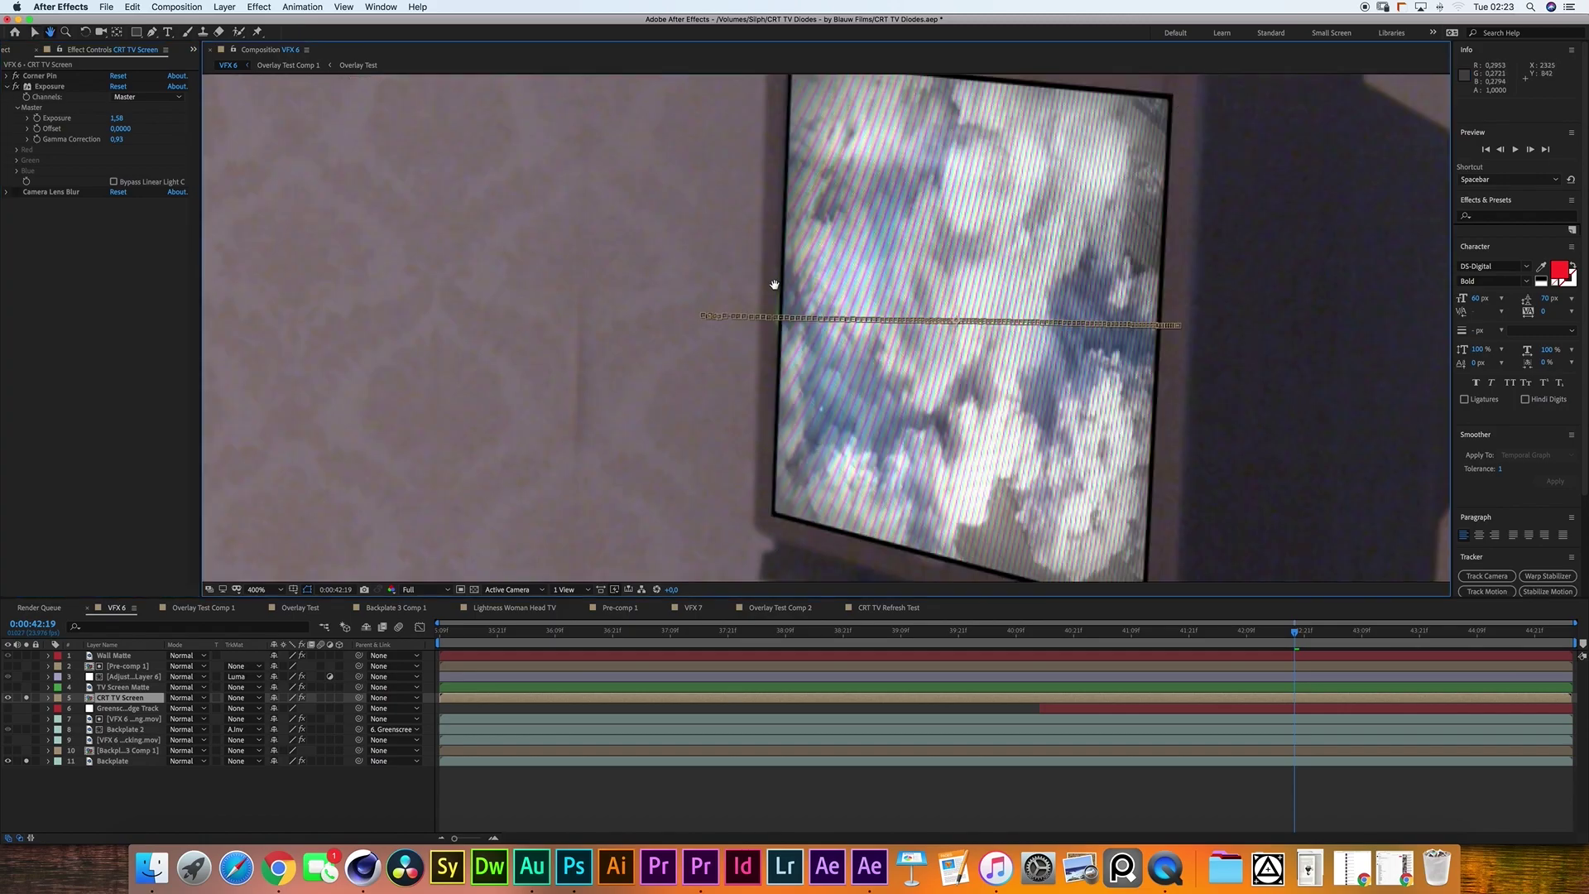
key("v")
left_click(8, 193)
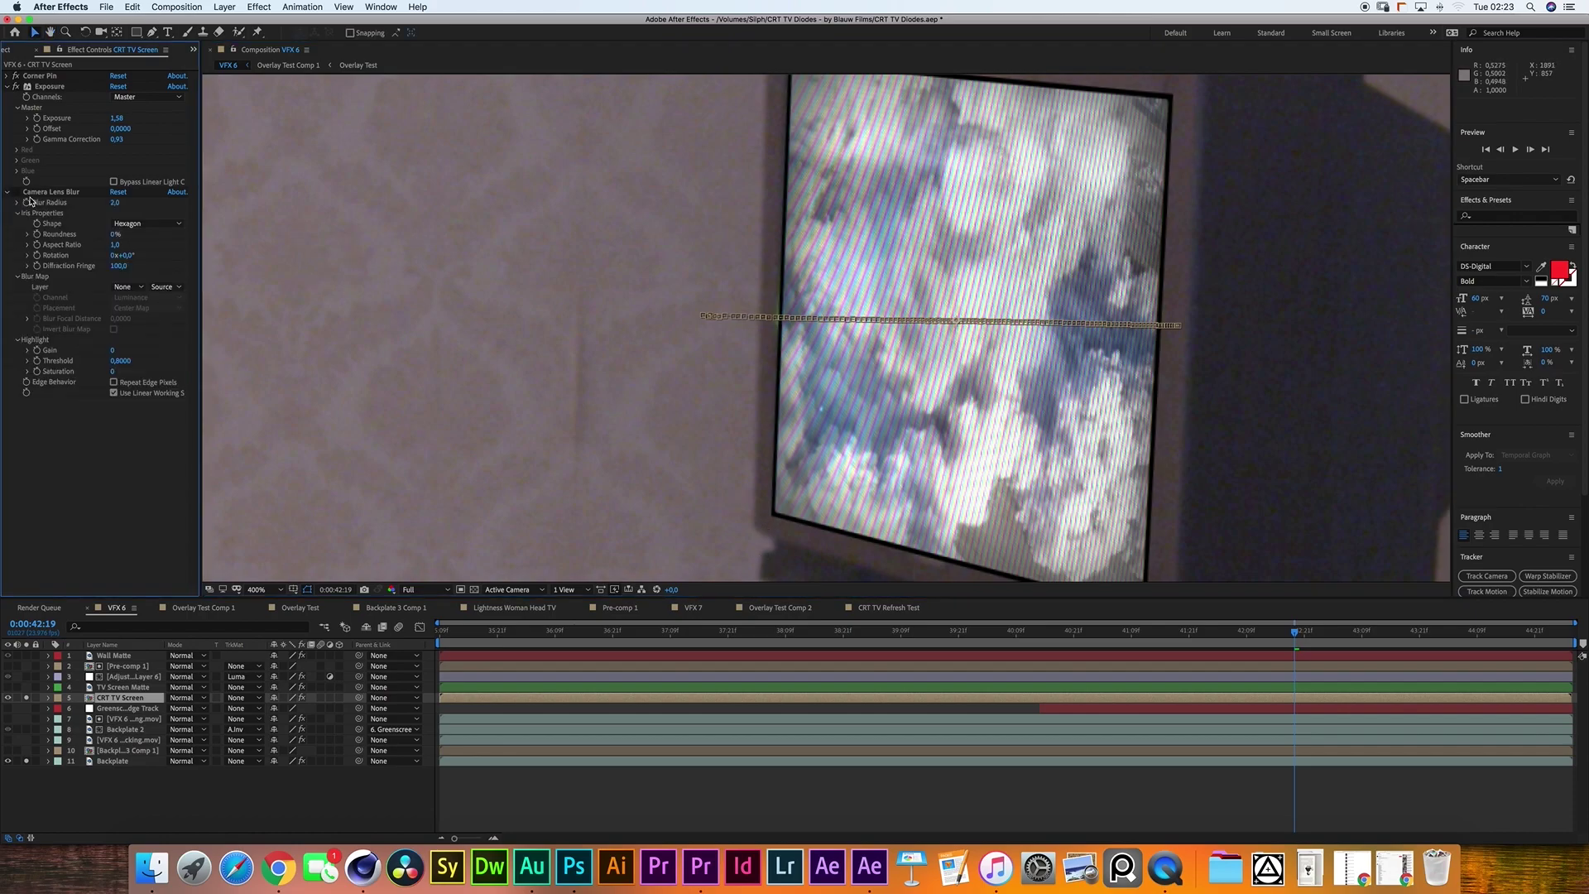
left_click(16, 192)
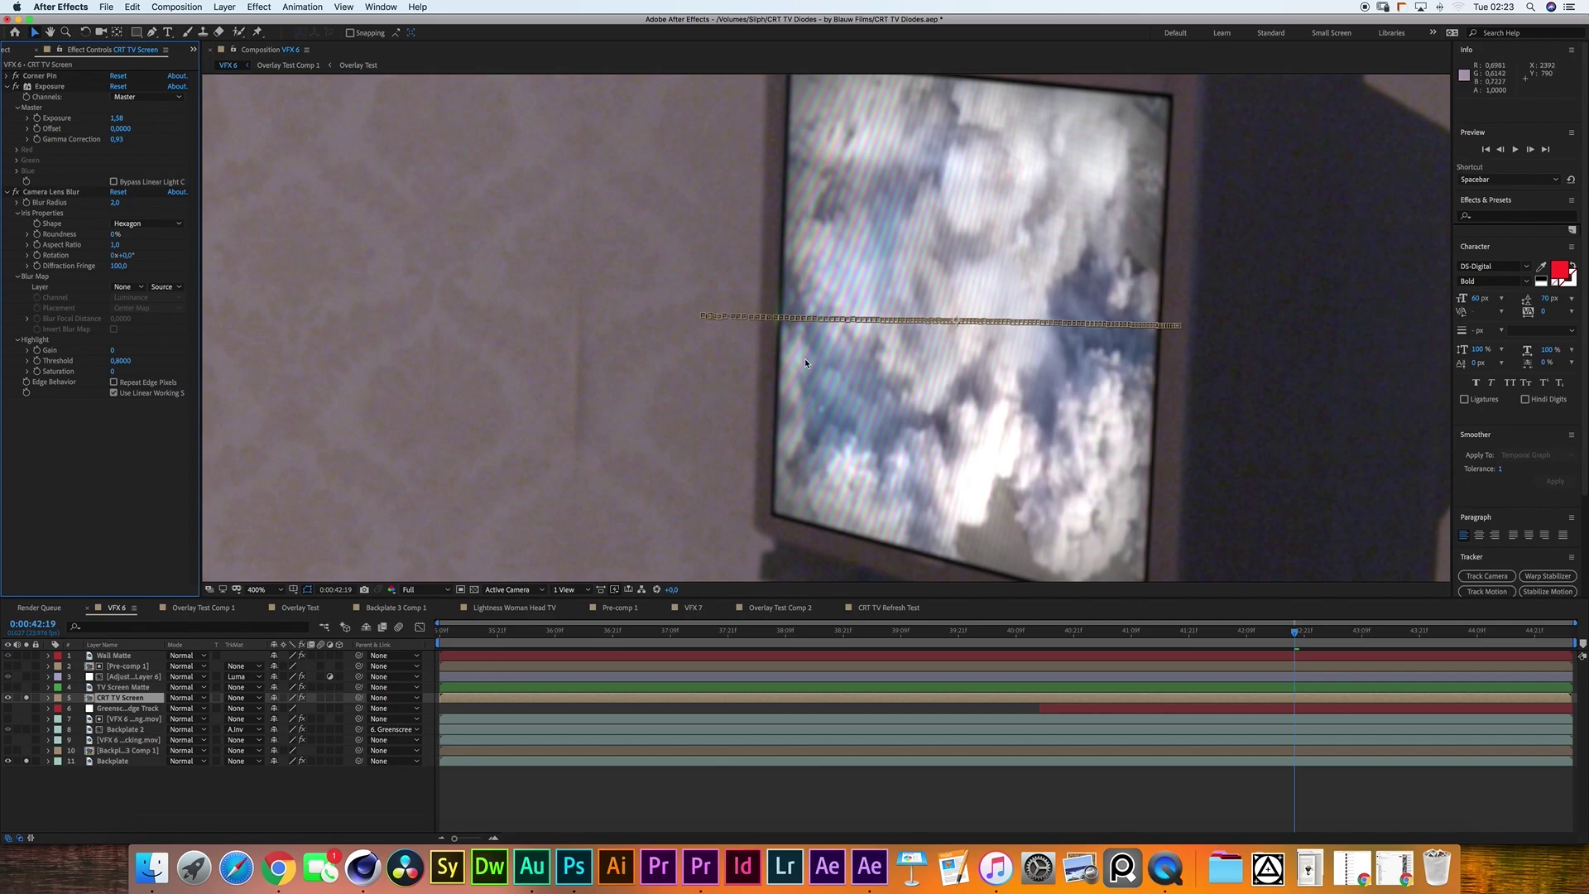
Set the Camera Lens Blur iris shape to Octagon and fit the whole composition in view.
left_click(148, 222)
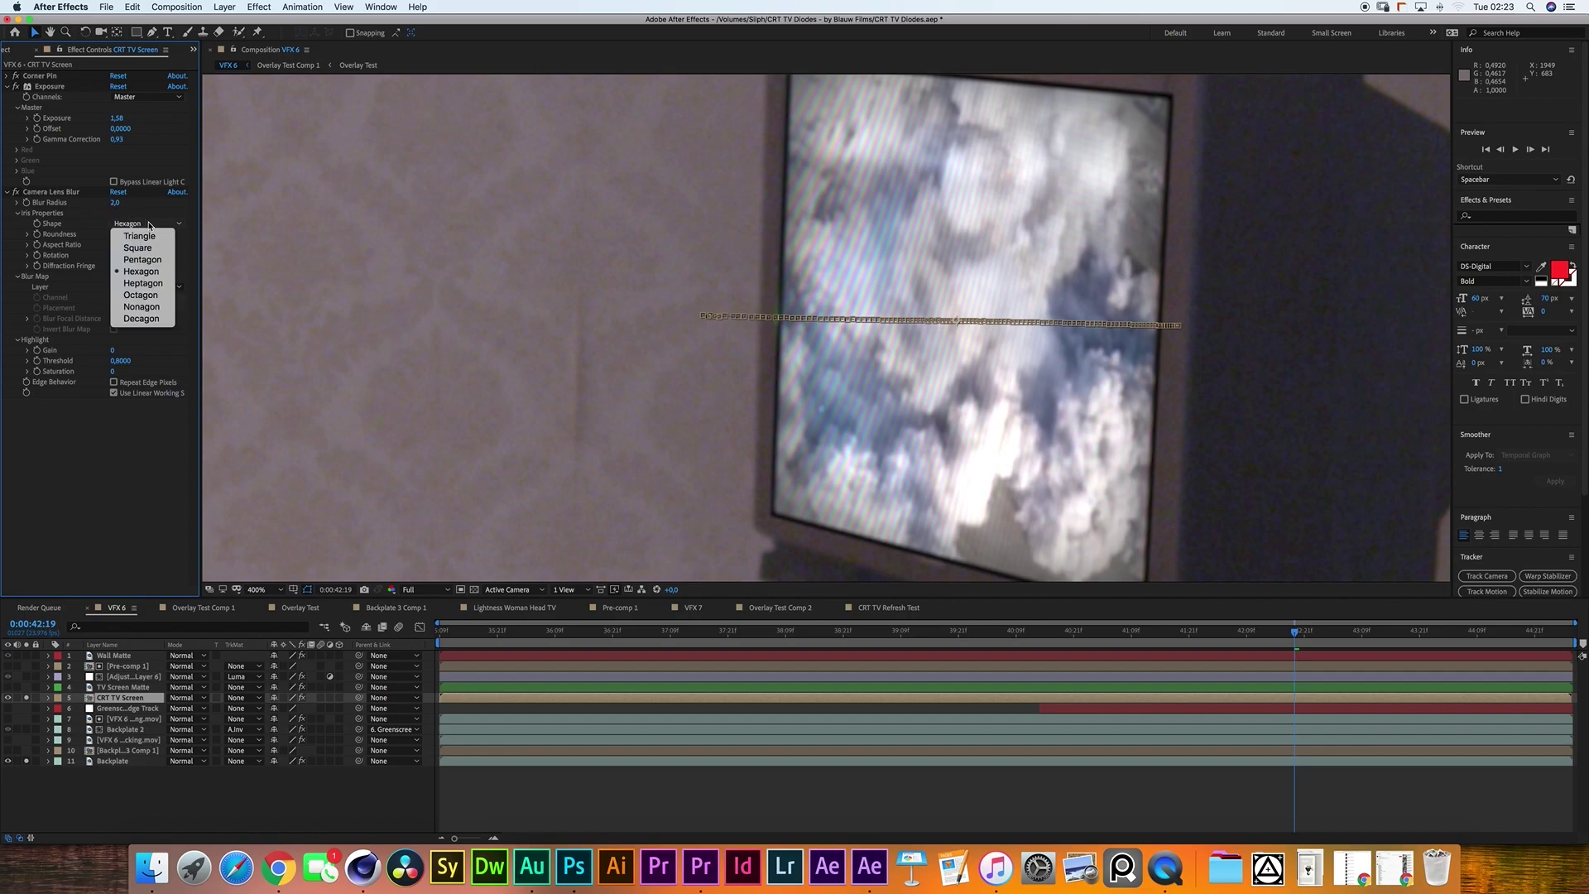
left_click(157, 296)
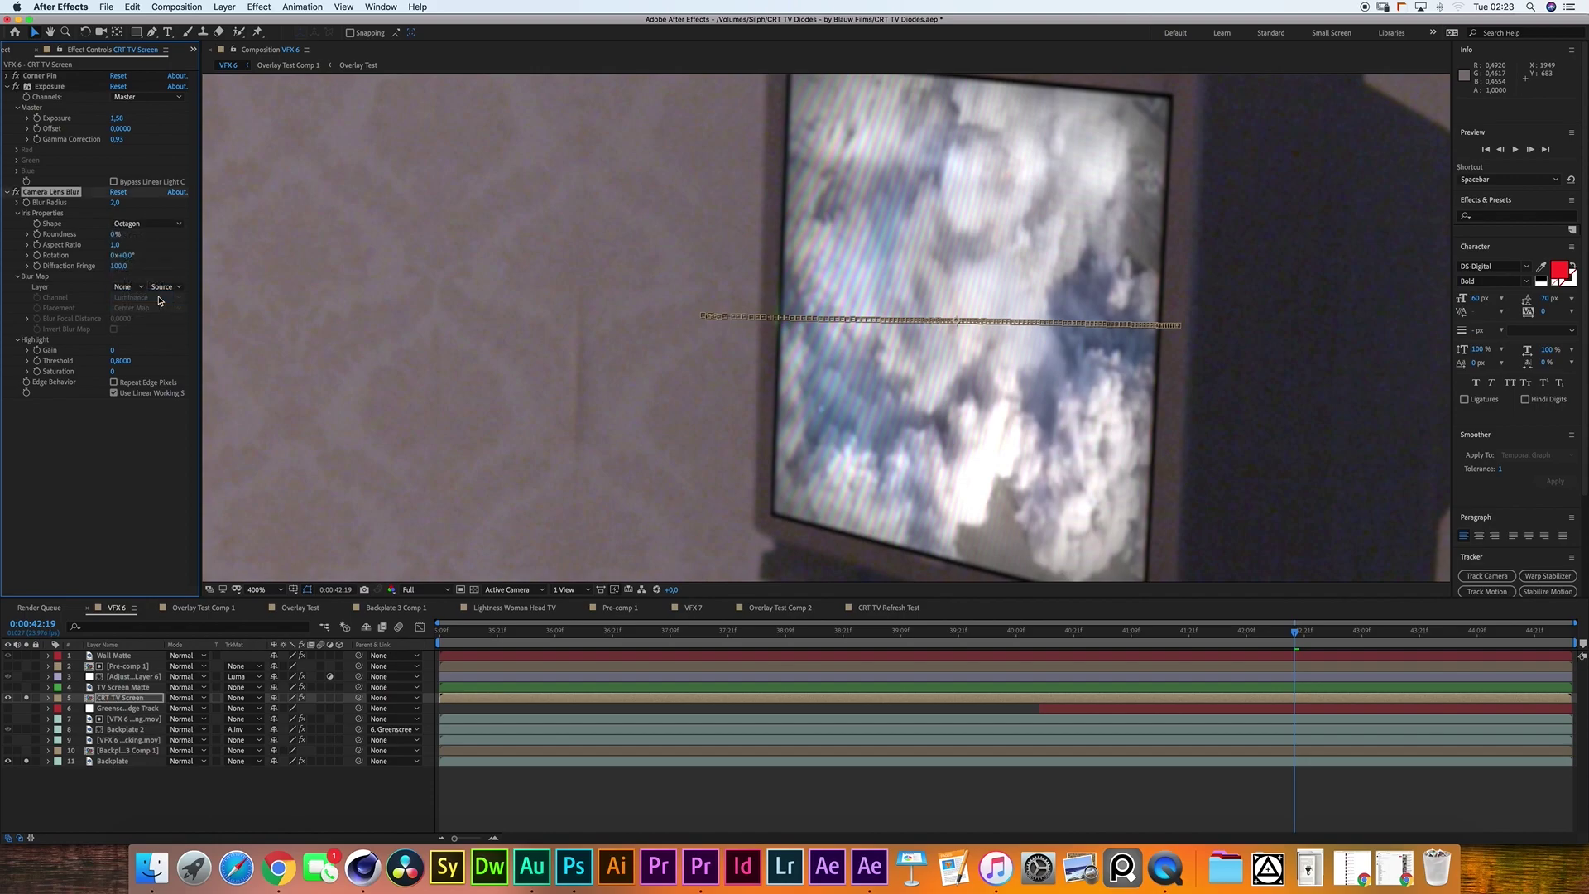
left_click(156, 255)
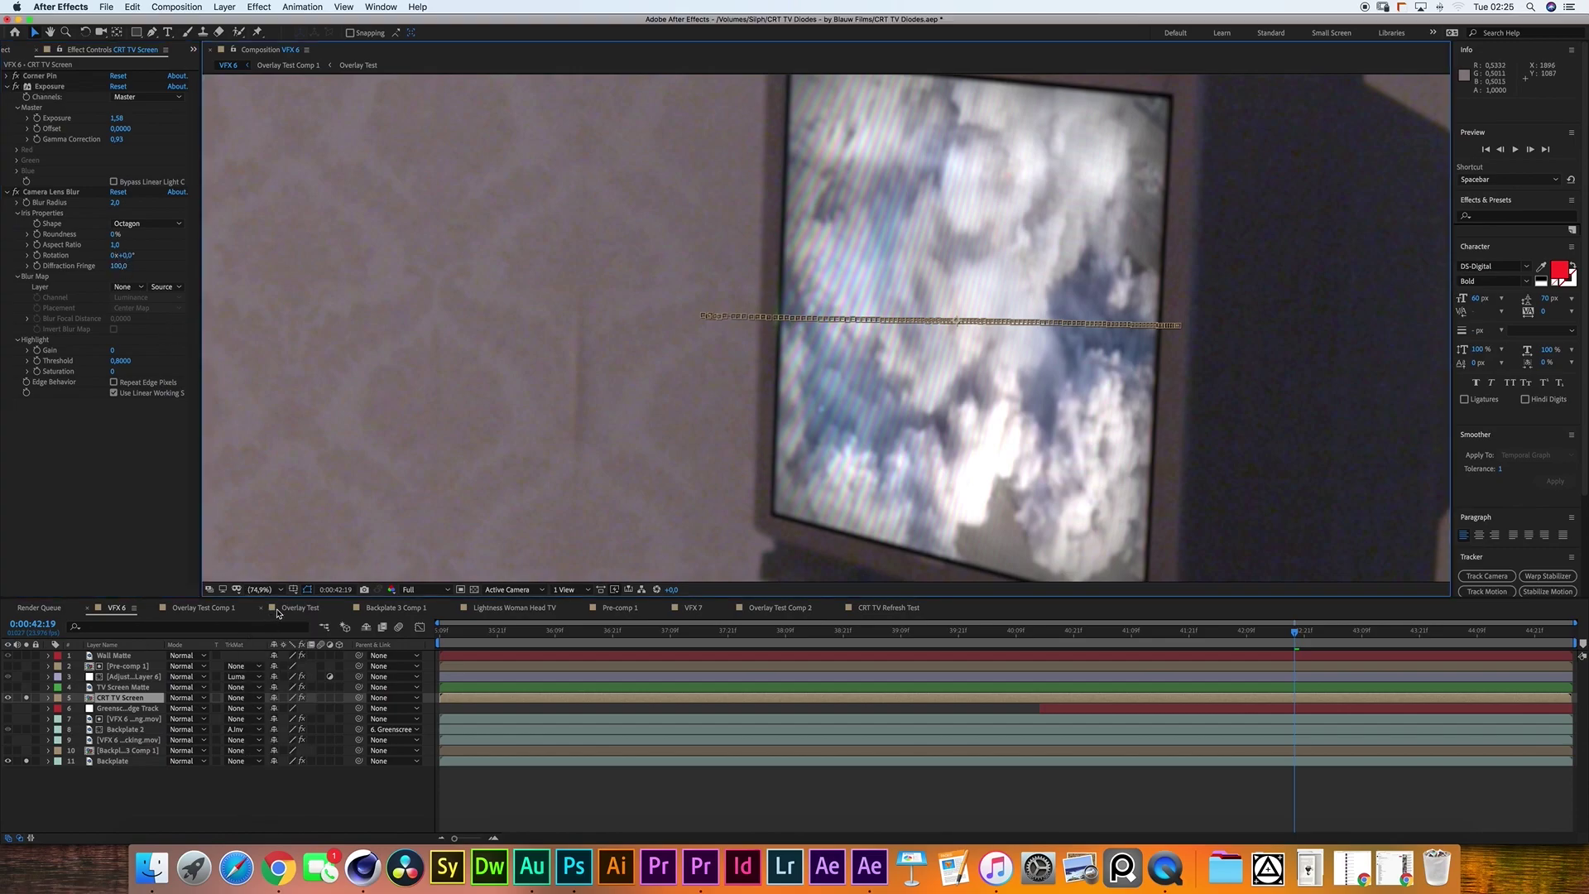
key("shift+slash")
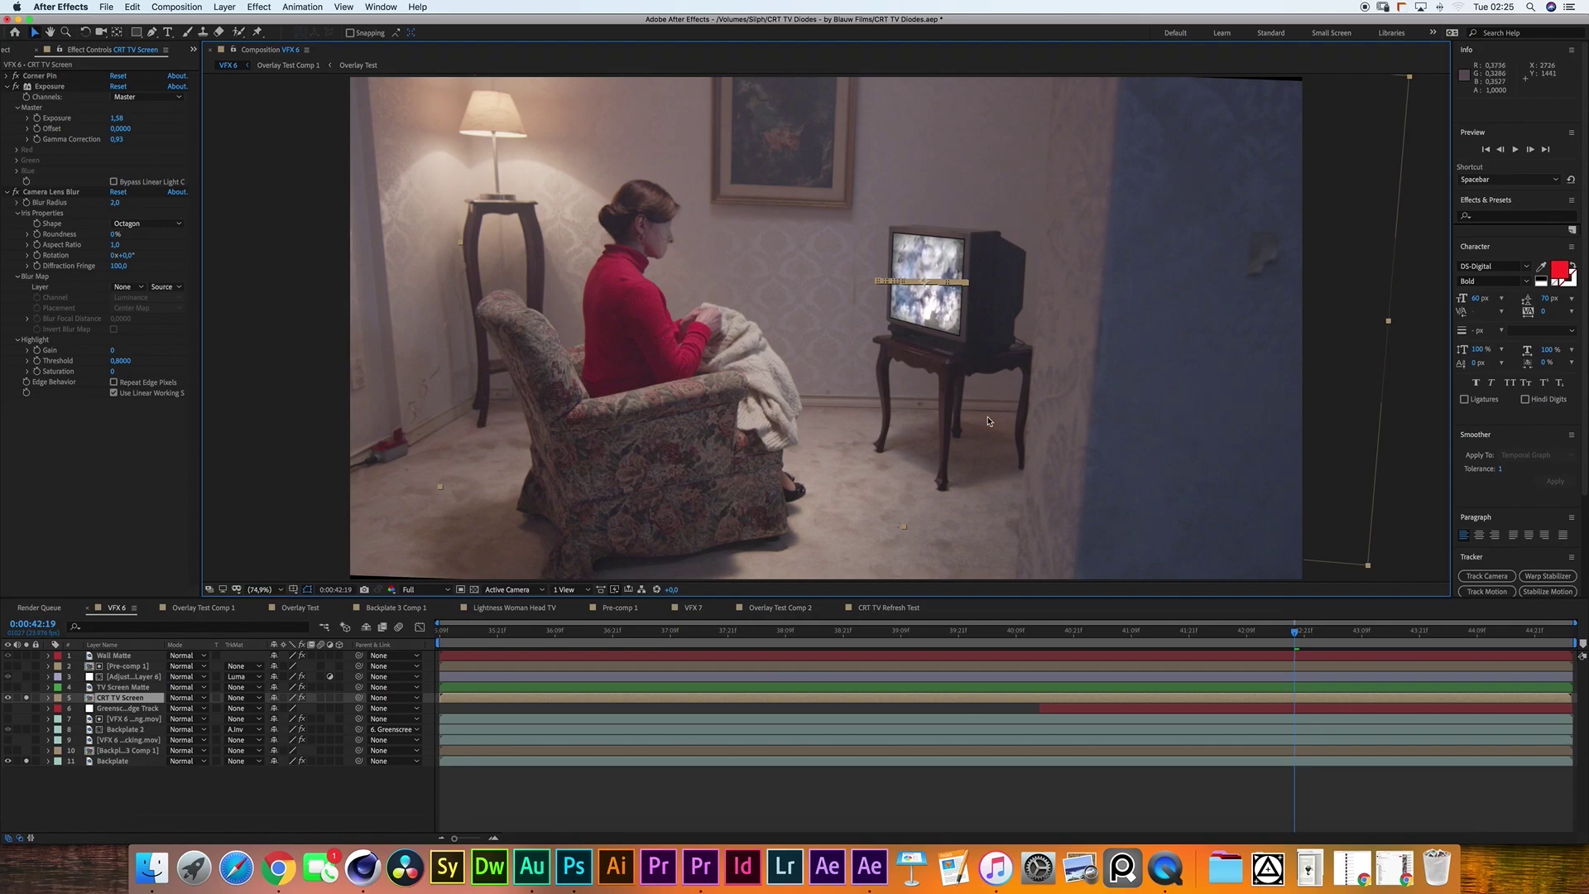
Turn off solo on the CRT TV Screen layer, select TV Screen Matte and launch its Mocha AE CC effect.
left_click(957, 306)
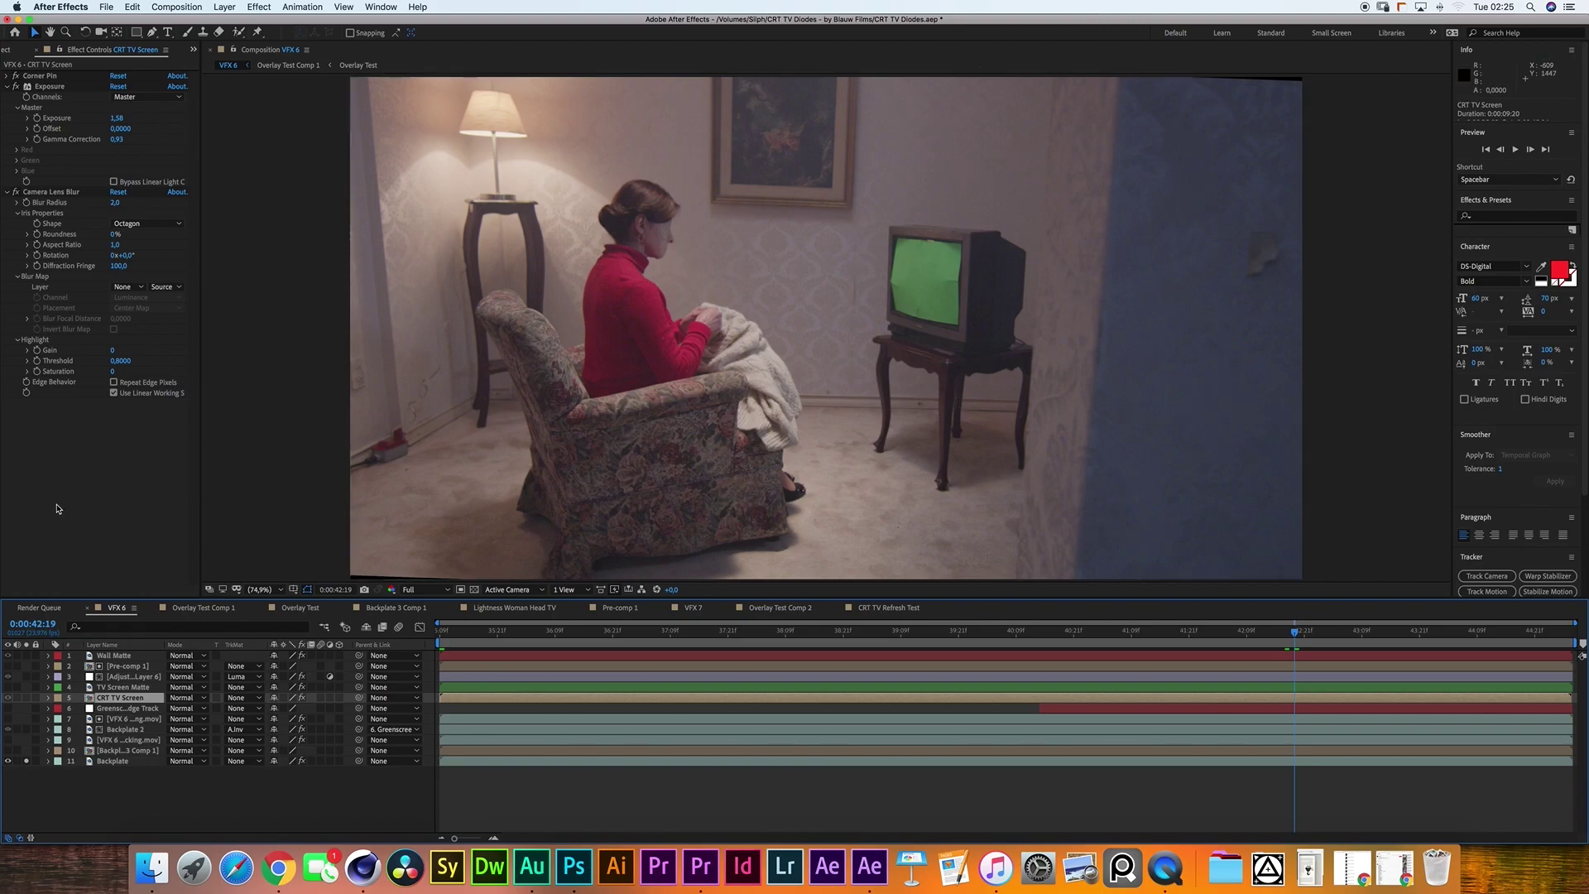
left_click(121, 687)
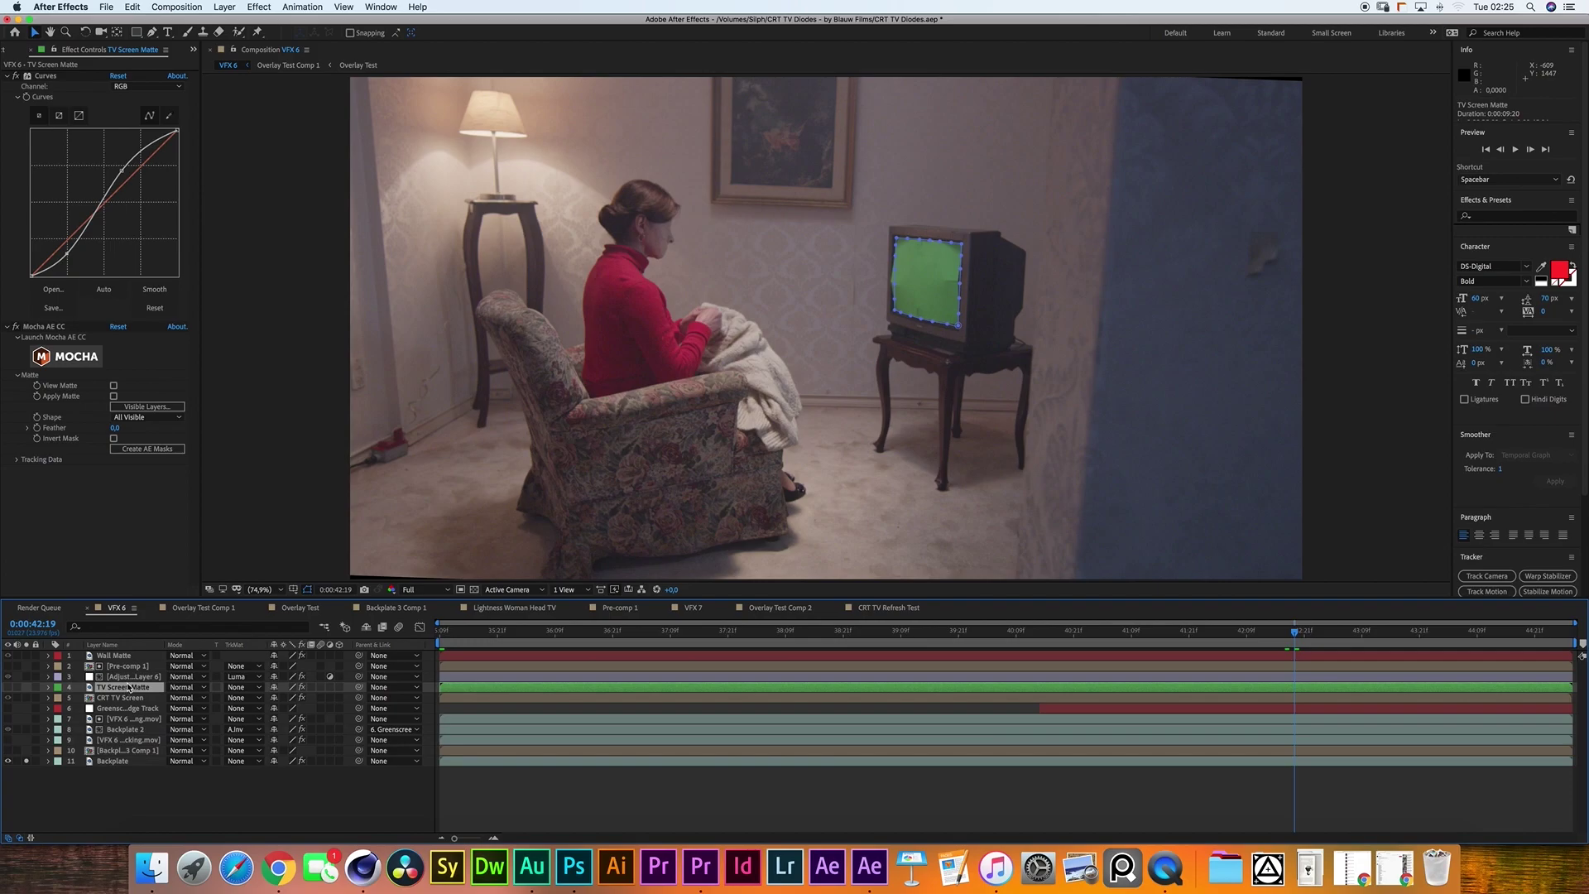
left_click_drag(259, 597, 259, 595)
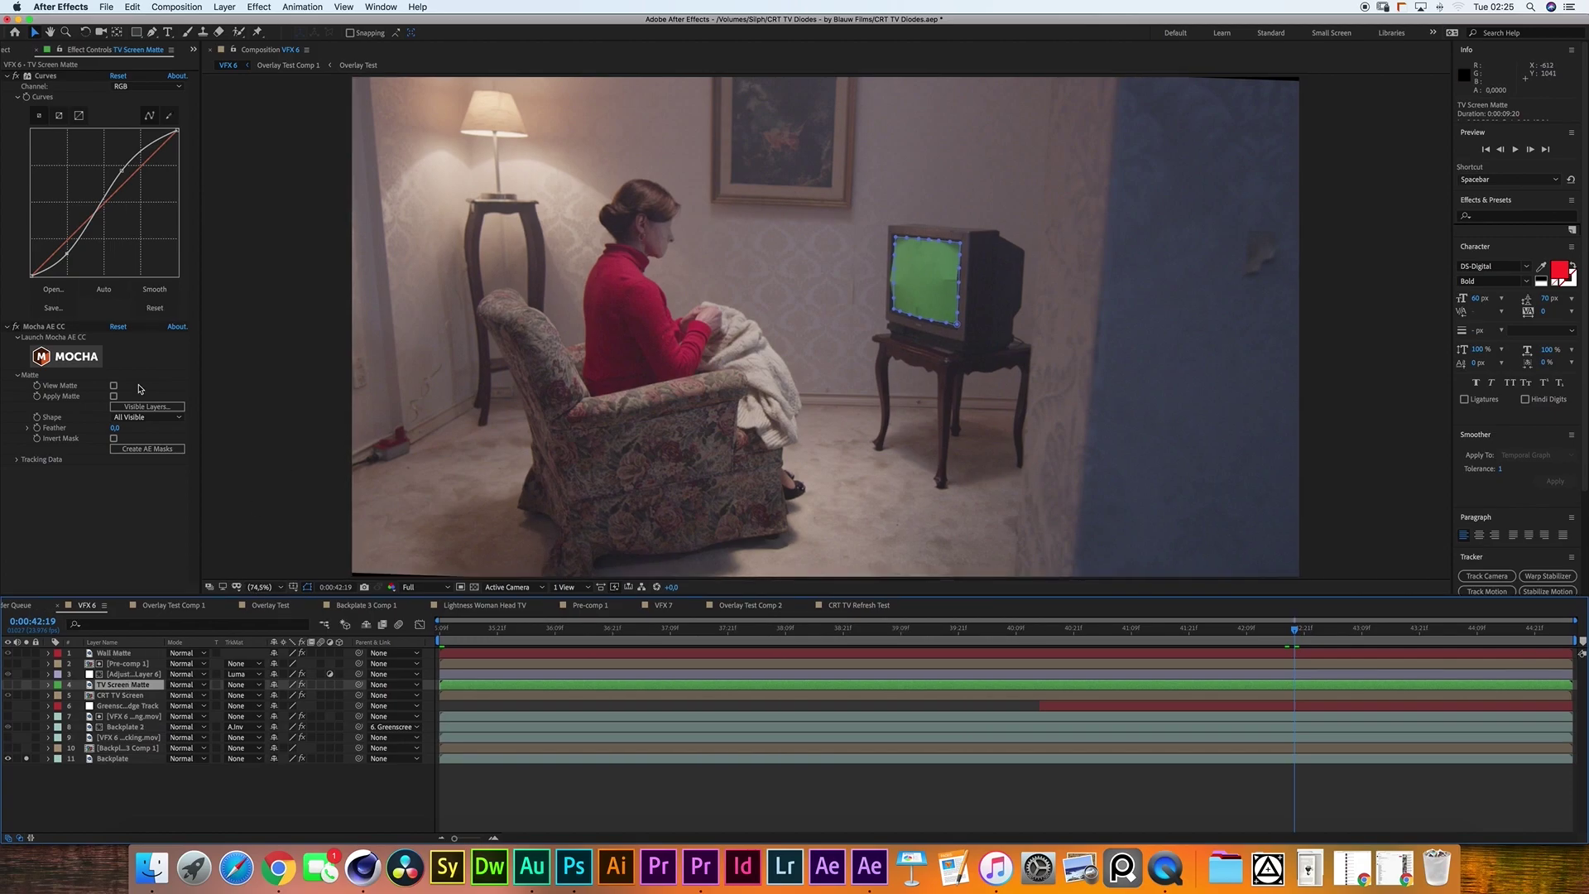
key("KP_1")
key("KP_1")
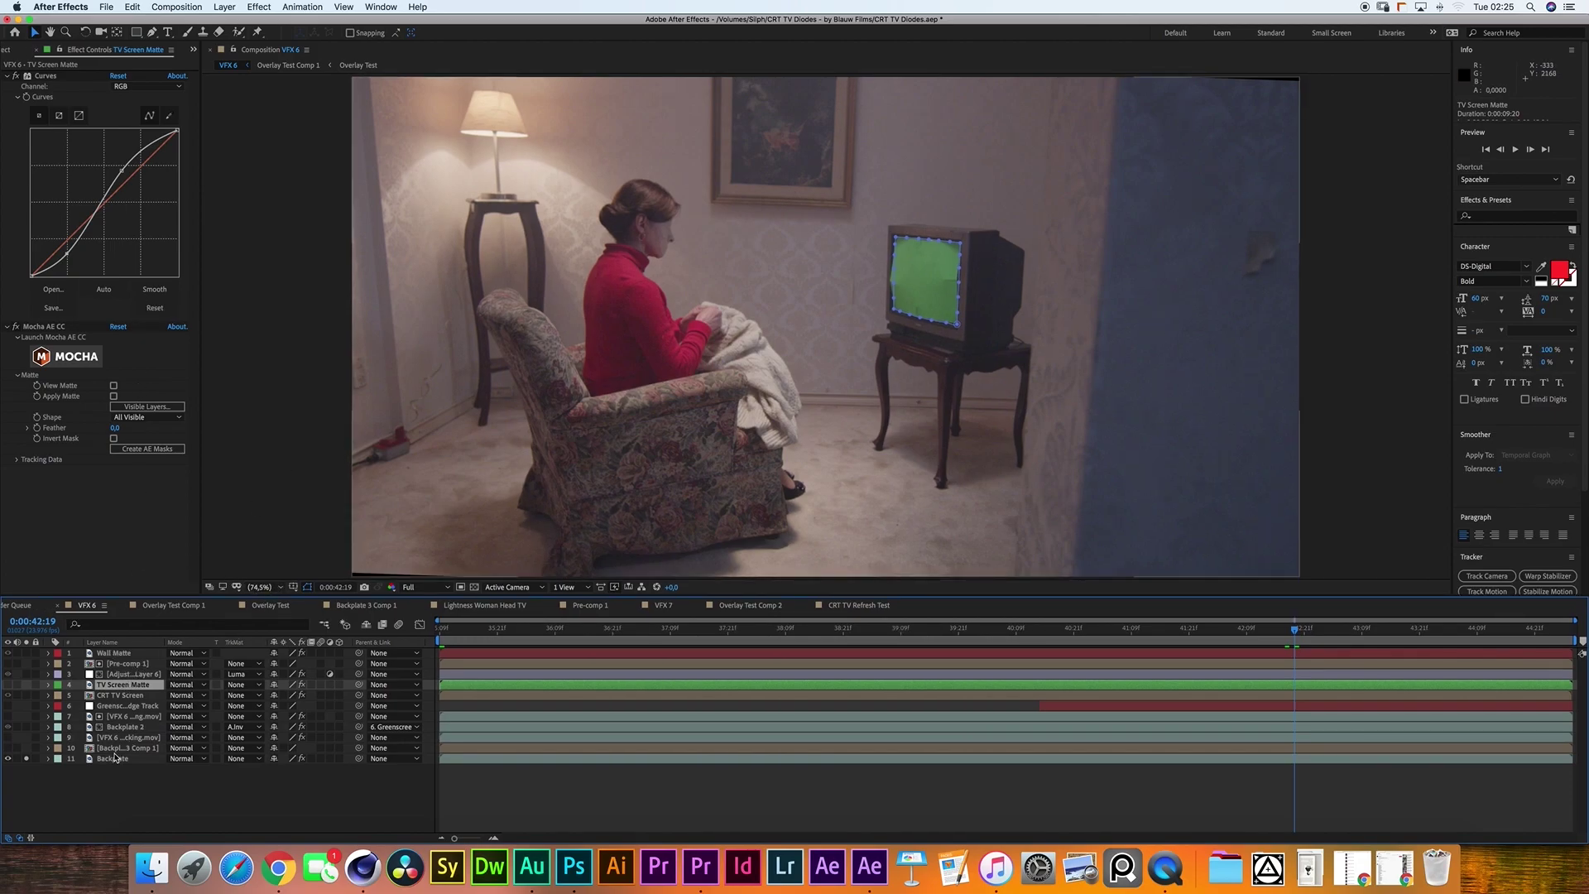
left_click(131, 686)
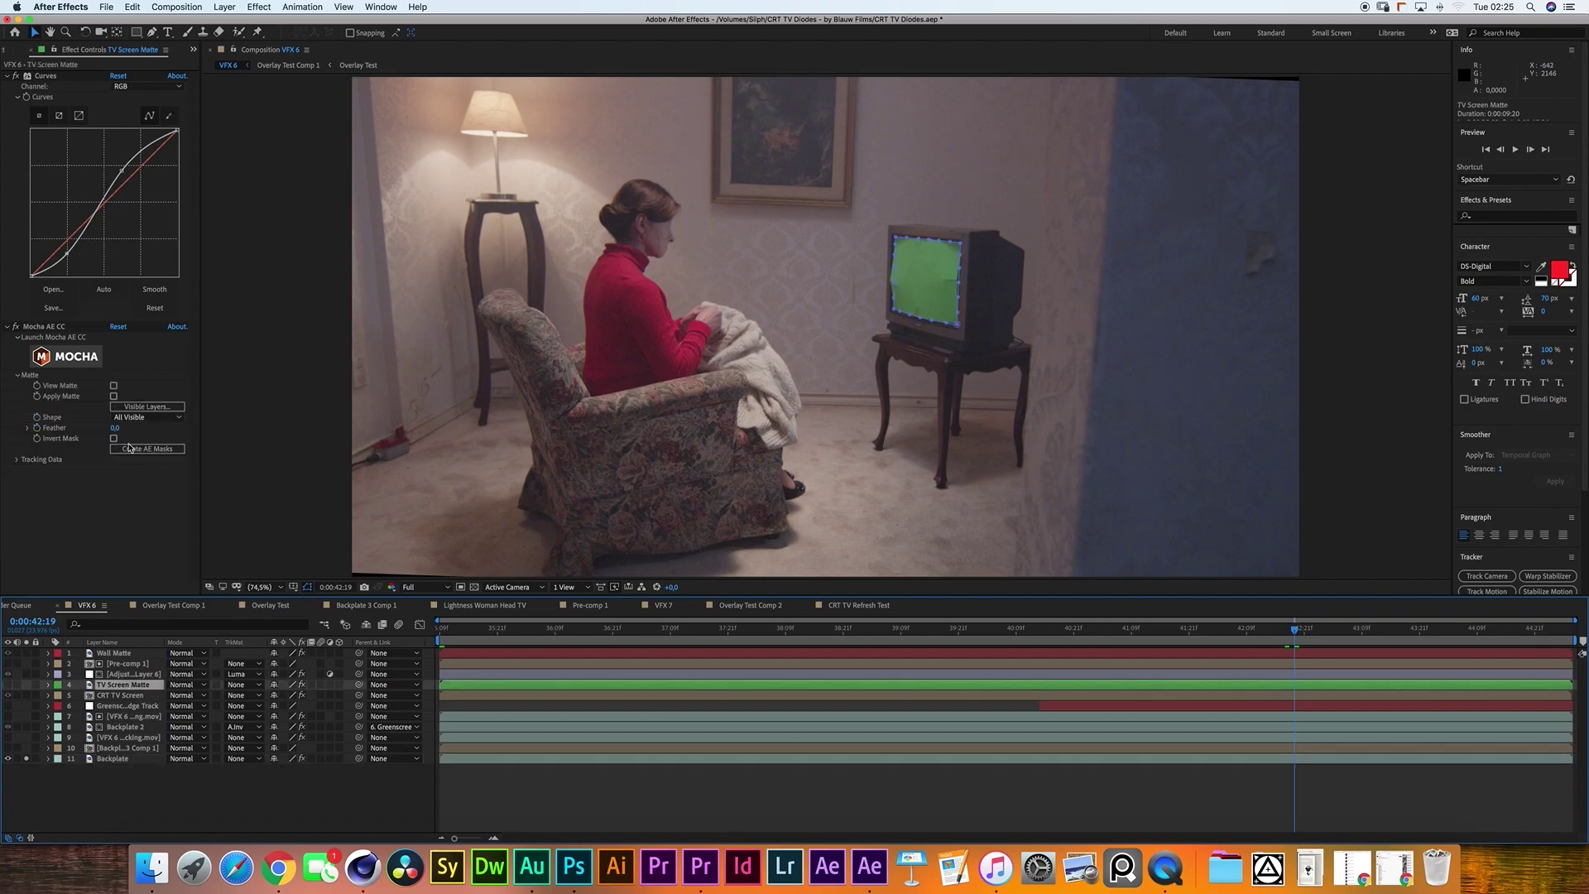
left_click(69, 359)
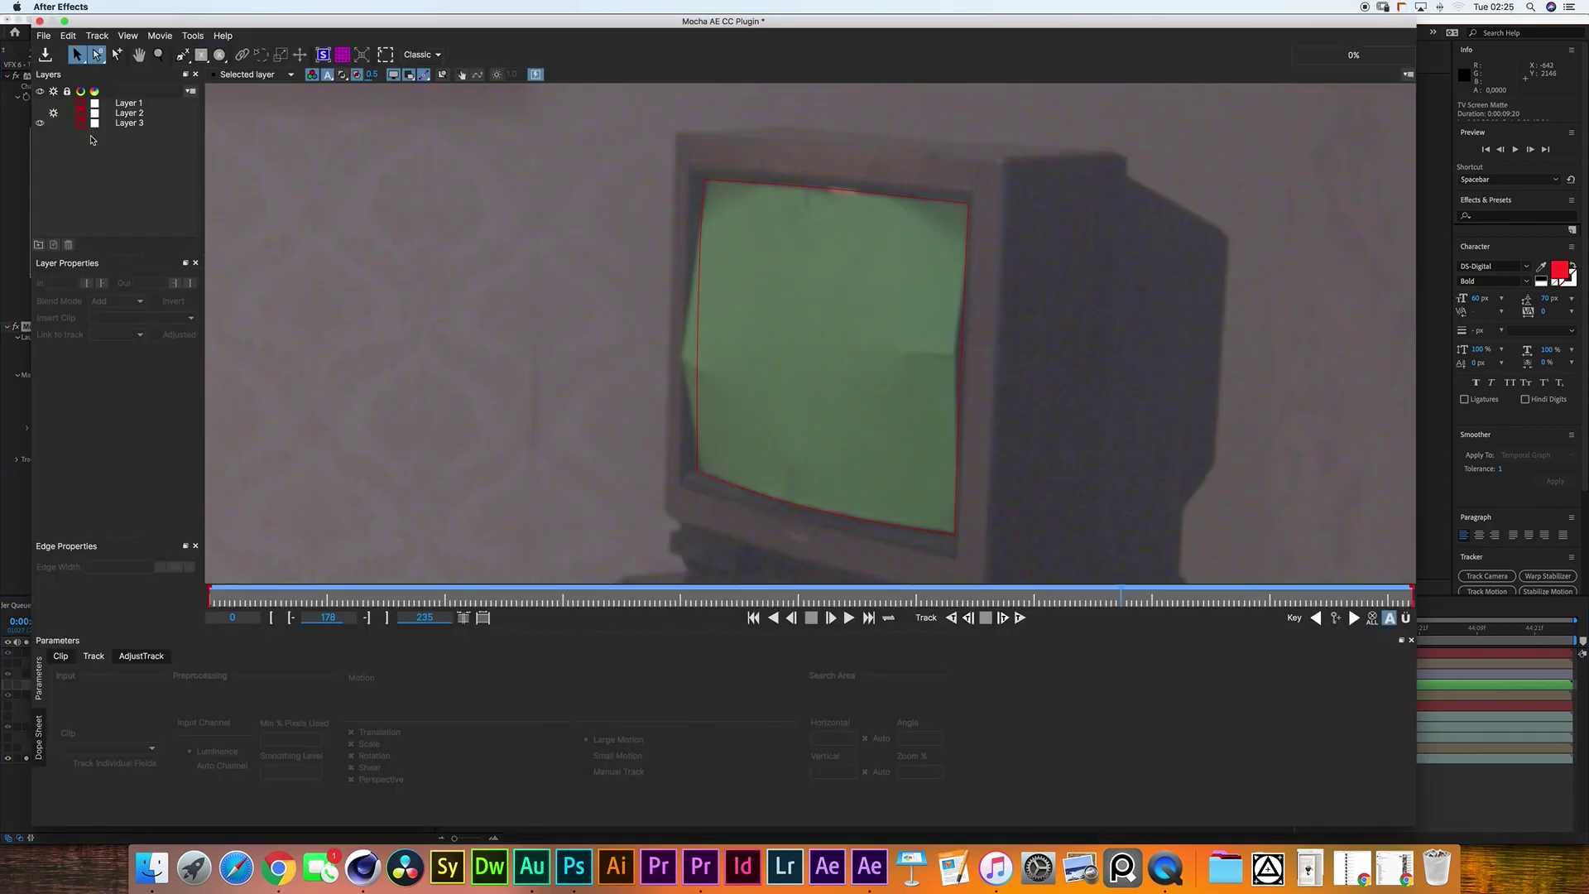
Examine the Layer 3 matte spline and the Layer 2 tracking shape on the TV screen, toggling Layer 2's visibility, and close Mocha.
left_click(121, 124)
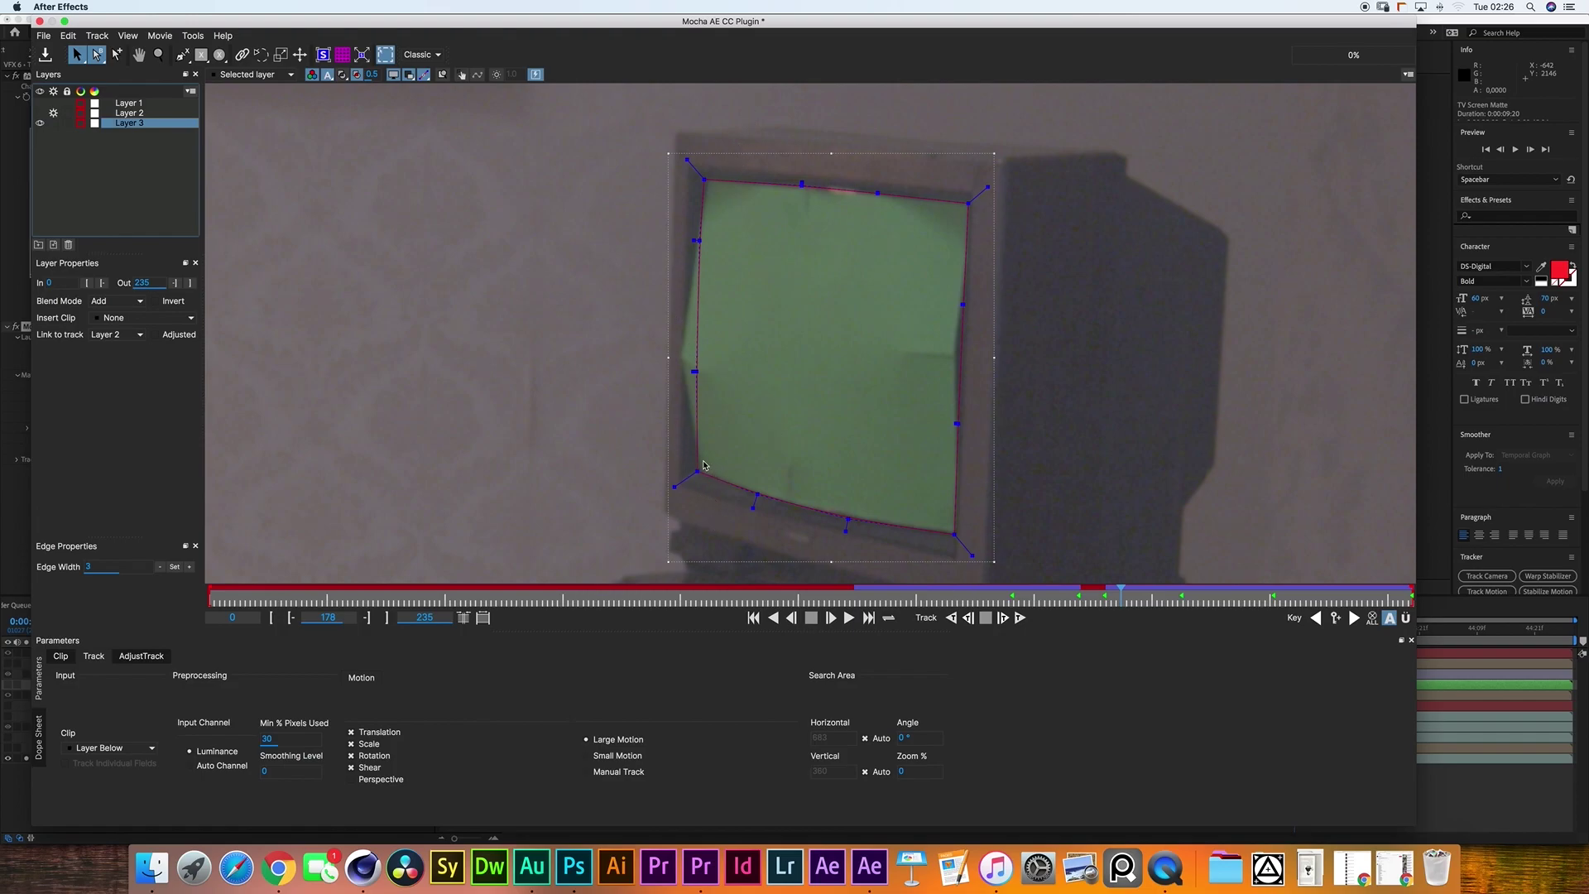
left_click(125, 113)
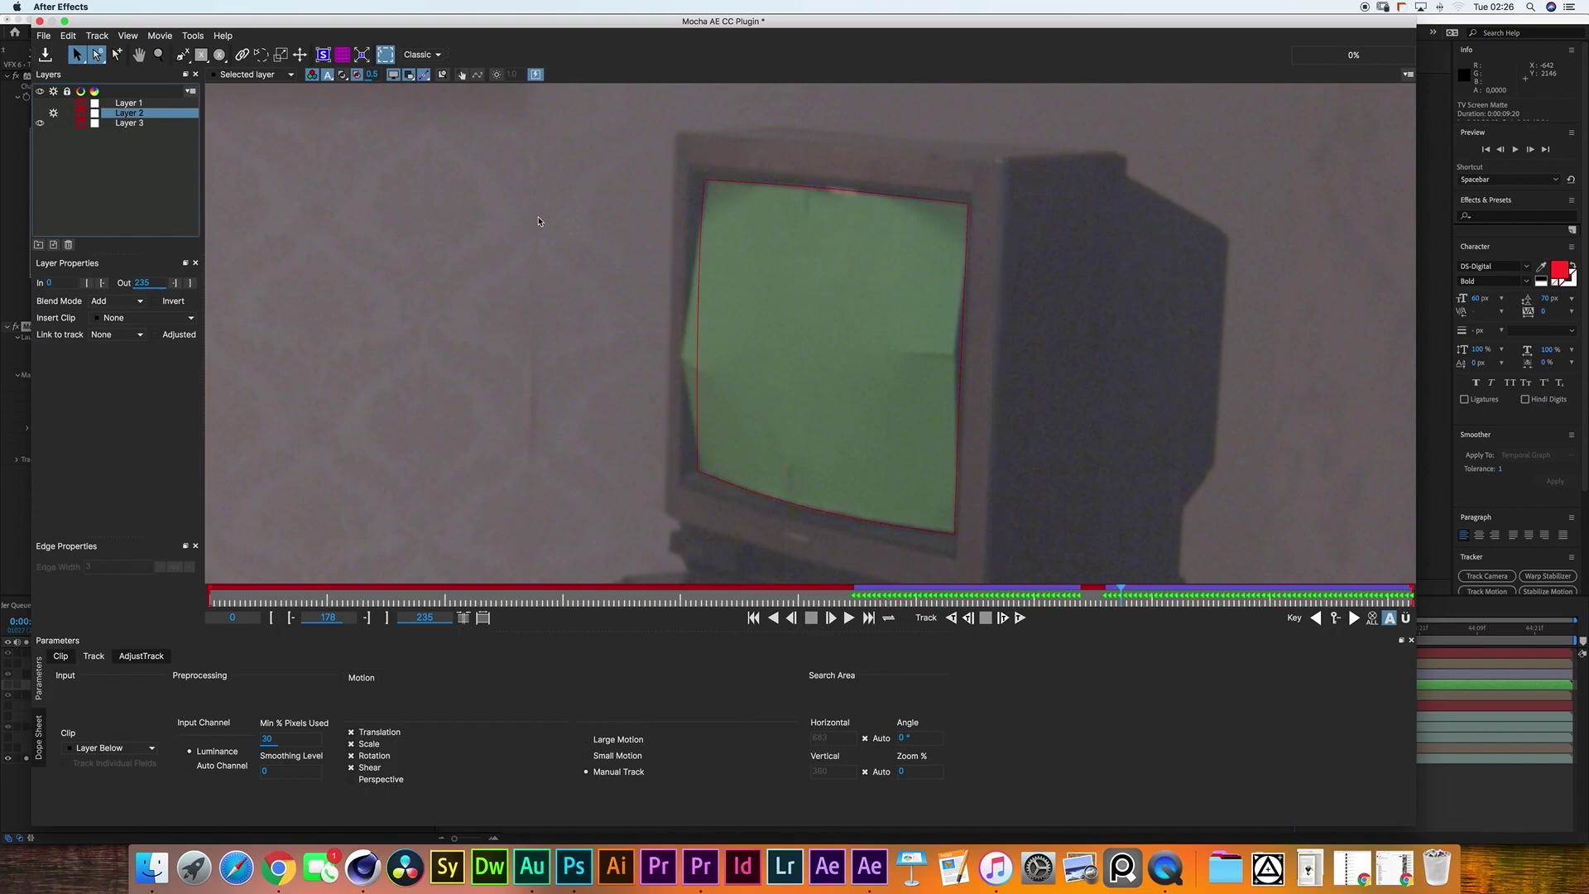
left_click(38, 113)
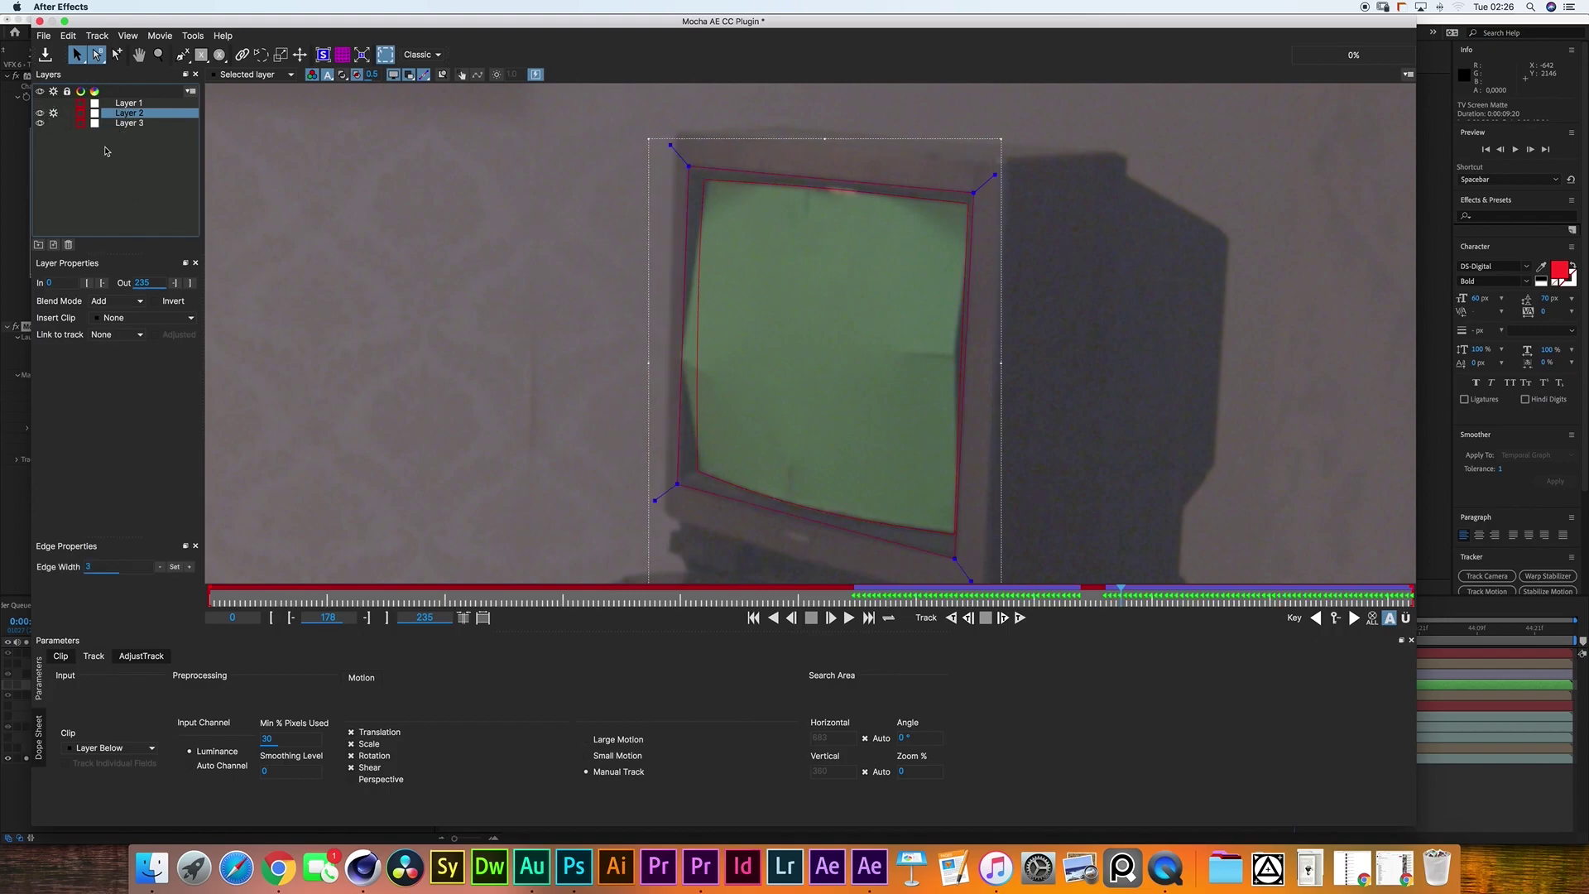
left_click(39, 113)
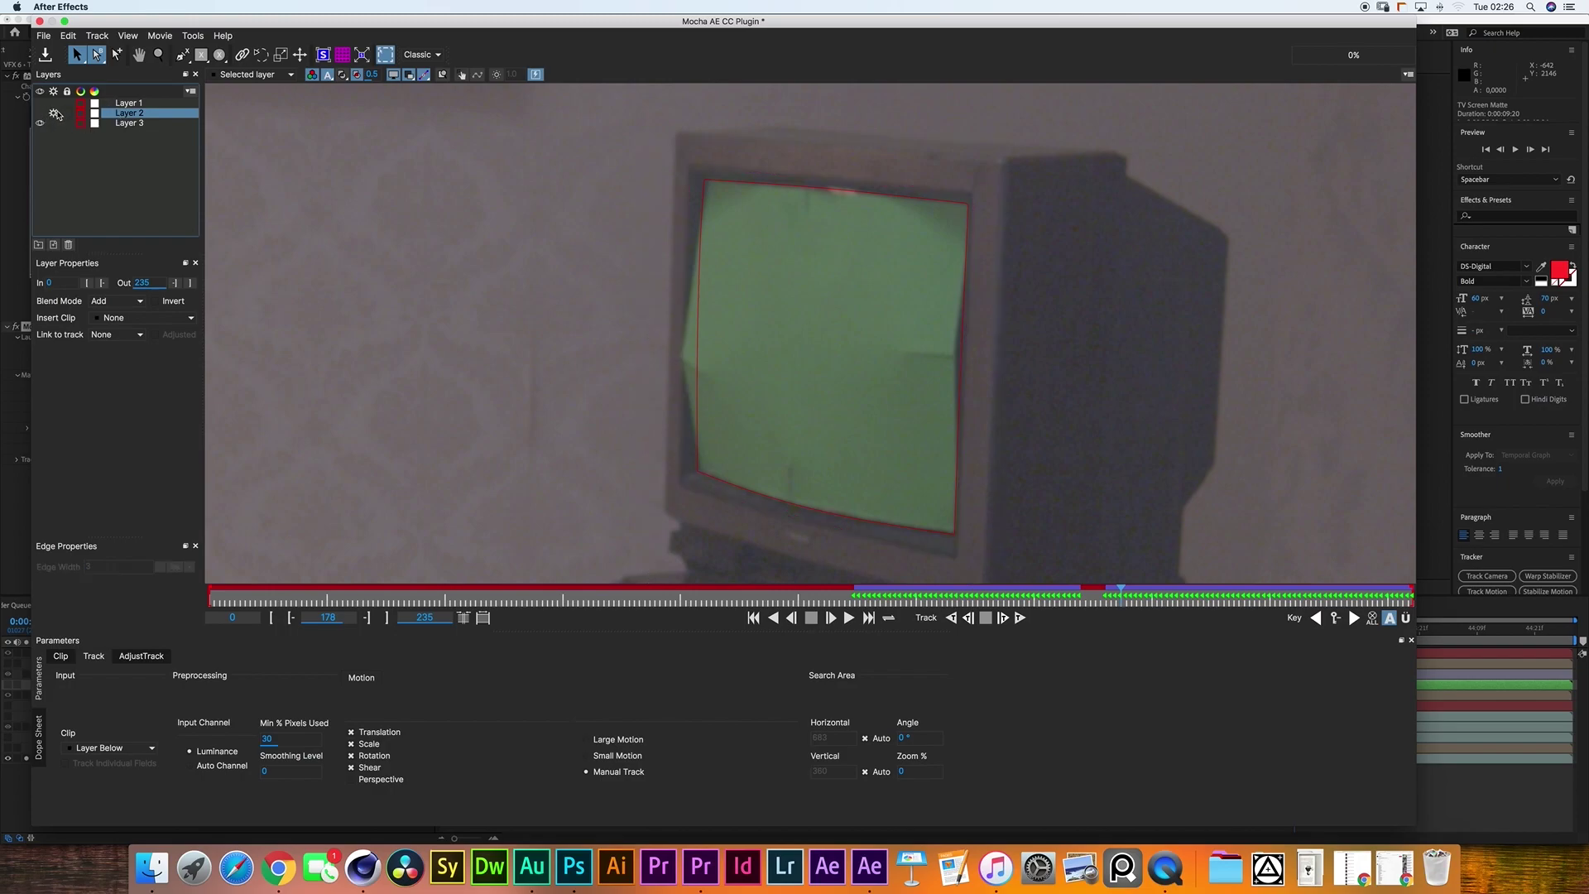
left_click(117, 124)
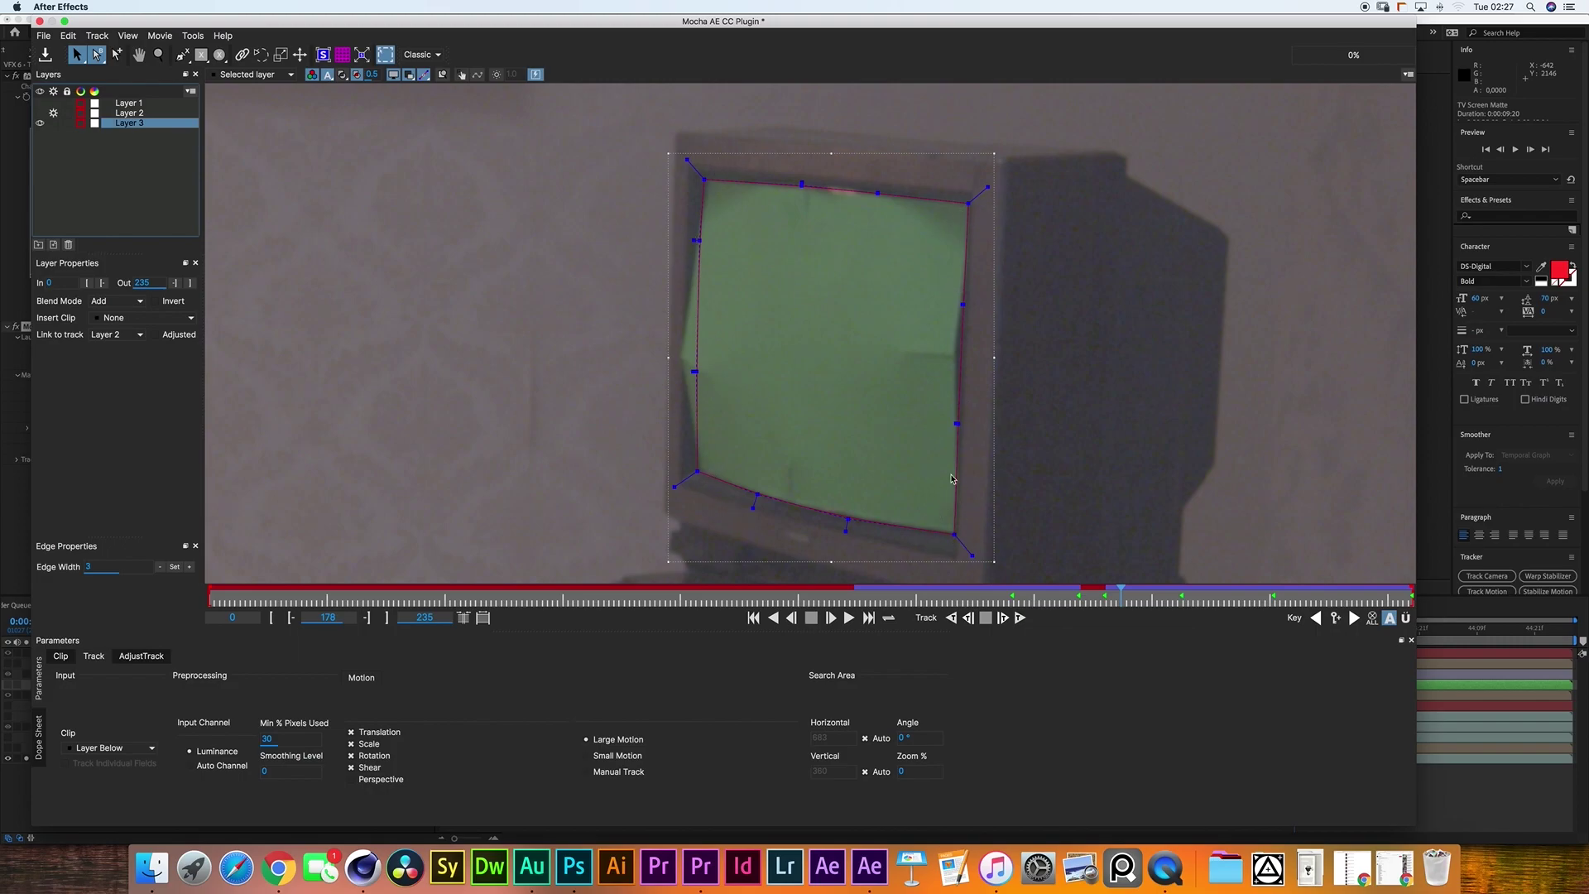
left_click(38, 20)
left_click(910, 94)
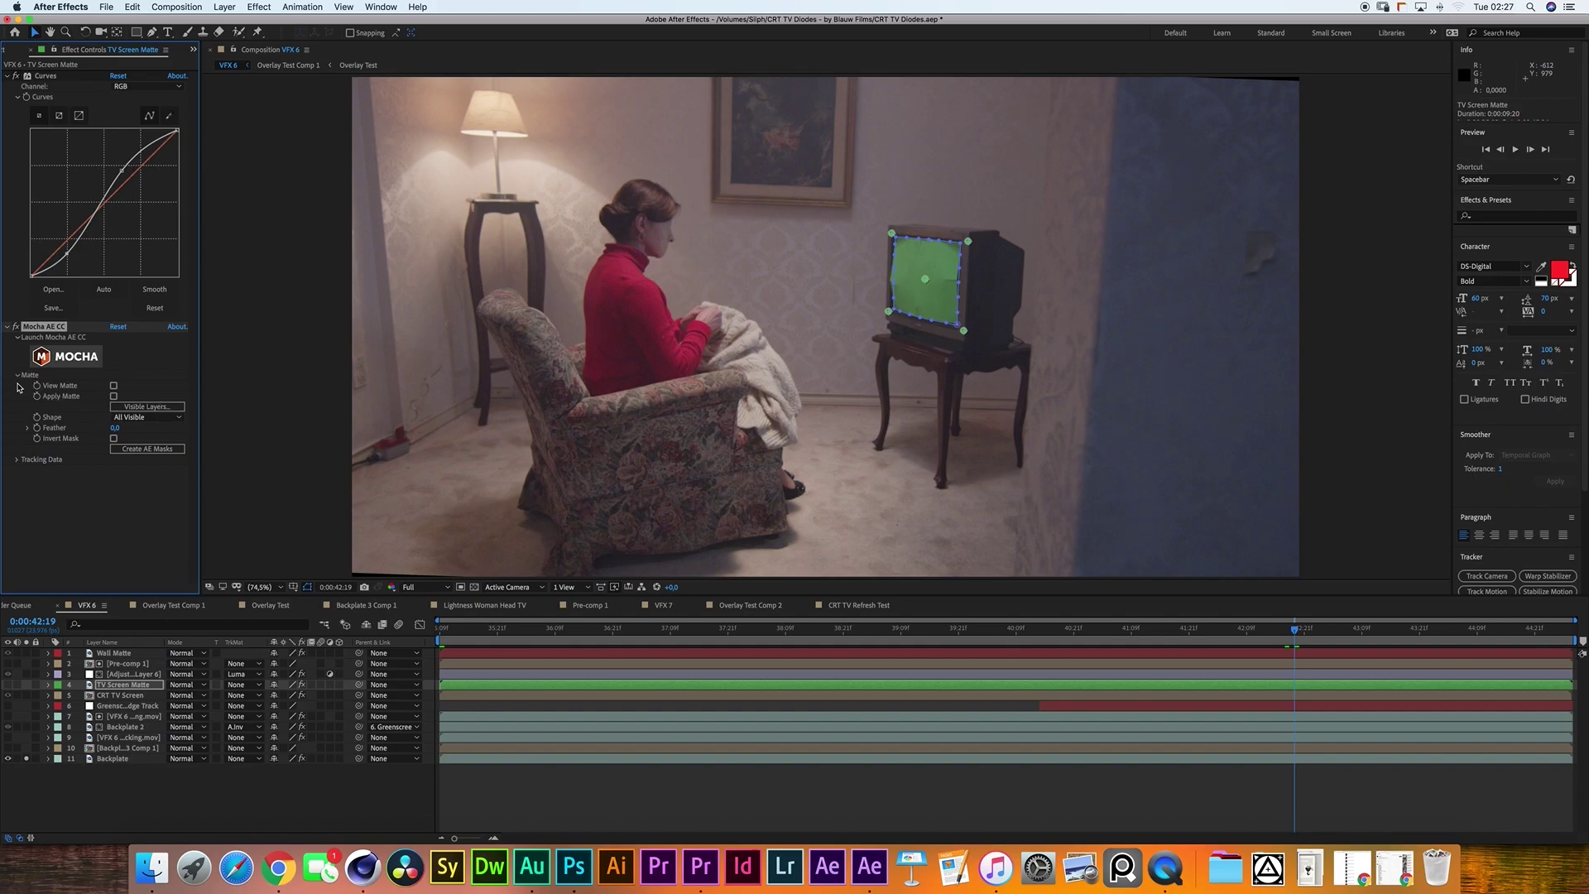
Reveal the Layer 3 mask's path and its mask feather on the TV Screen Matte layer.
left_click(149, 448)
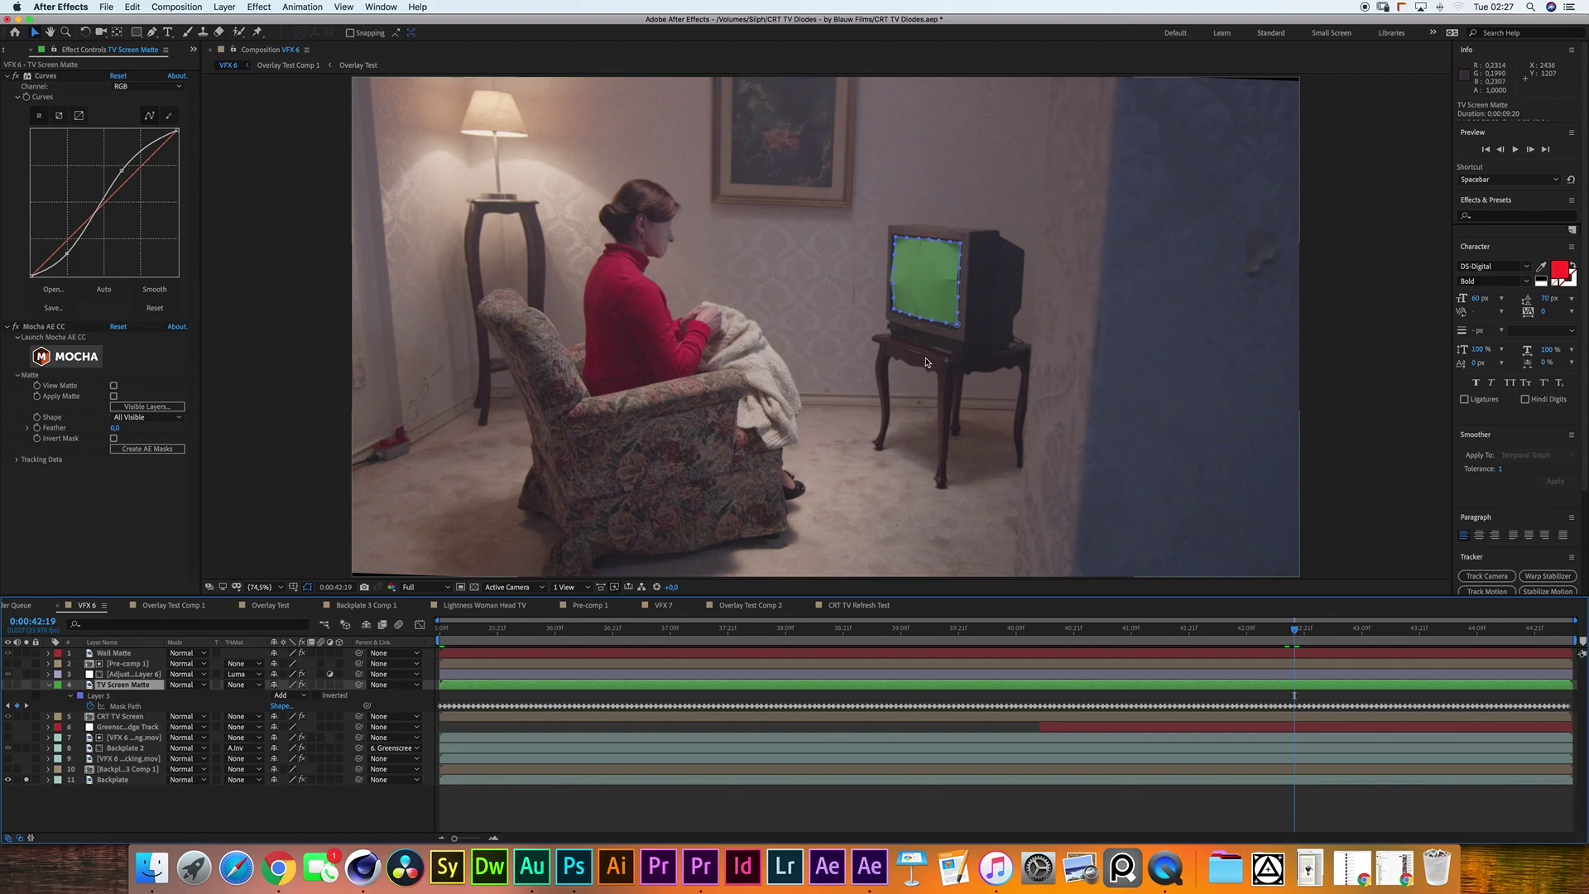
key("f")
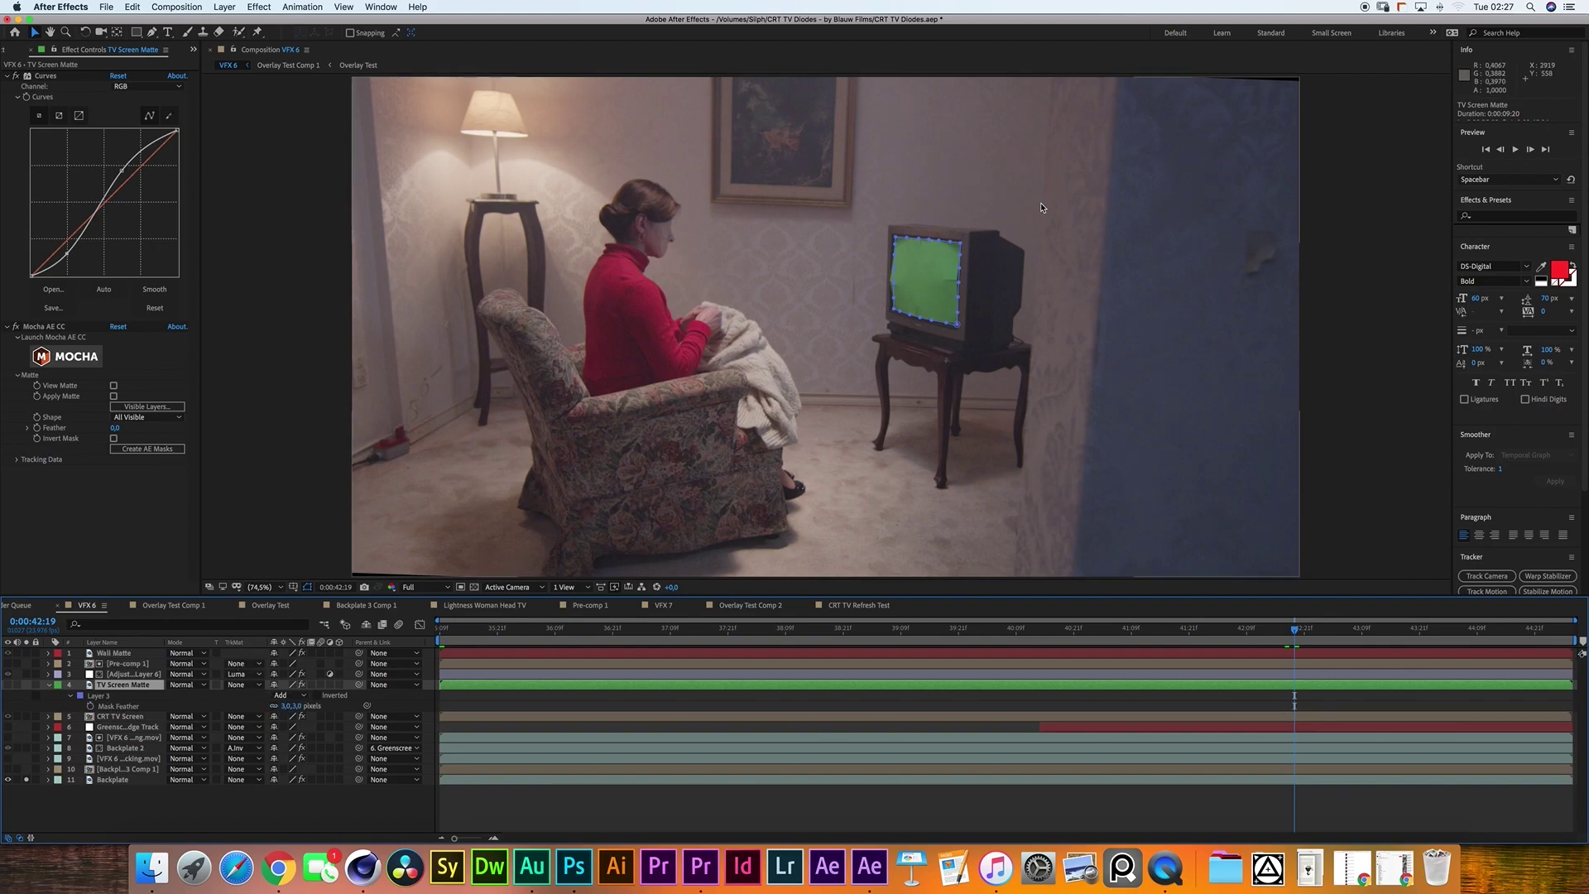
Set the CRT TV Screen layer's track matte to Alpha Matte "TV Screen Matte" and solo the layer to inspect the TV up close.
left_click(120, 716)
left_click(240, 716)
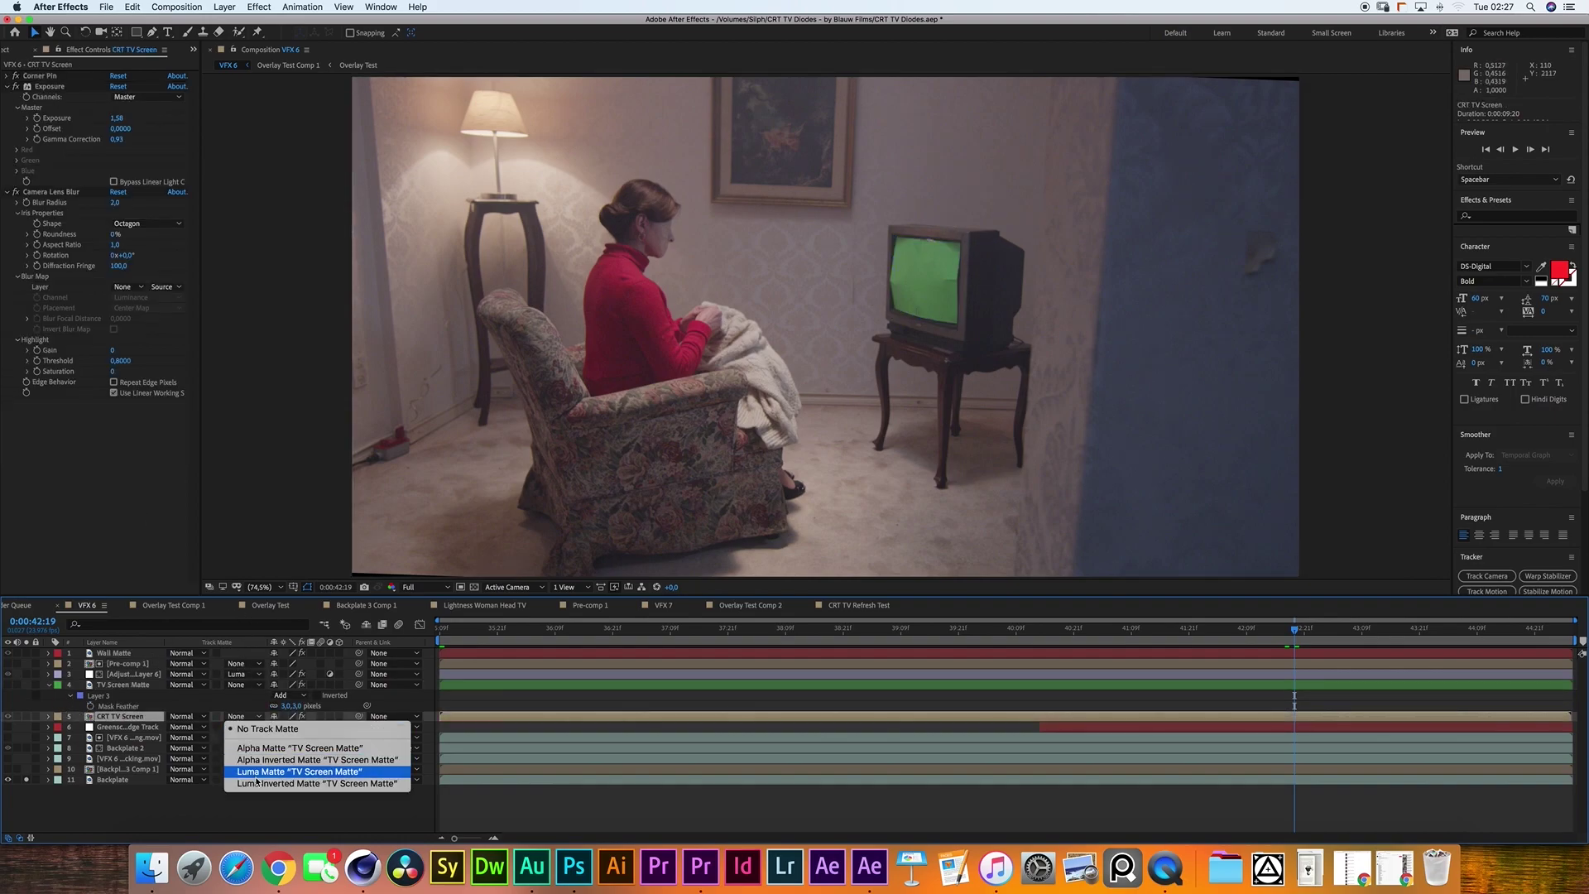
left_click(260, 751)
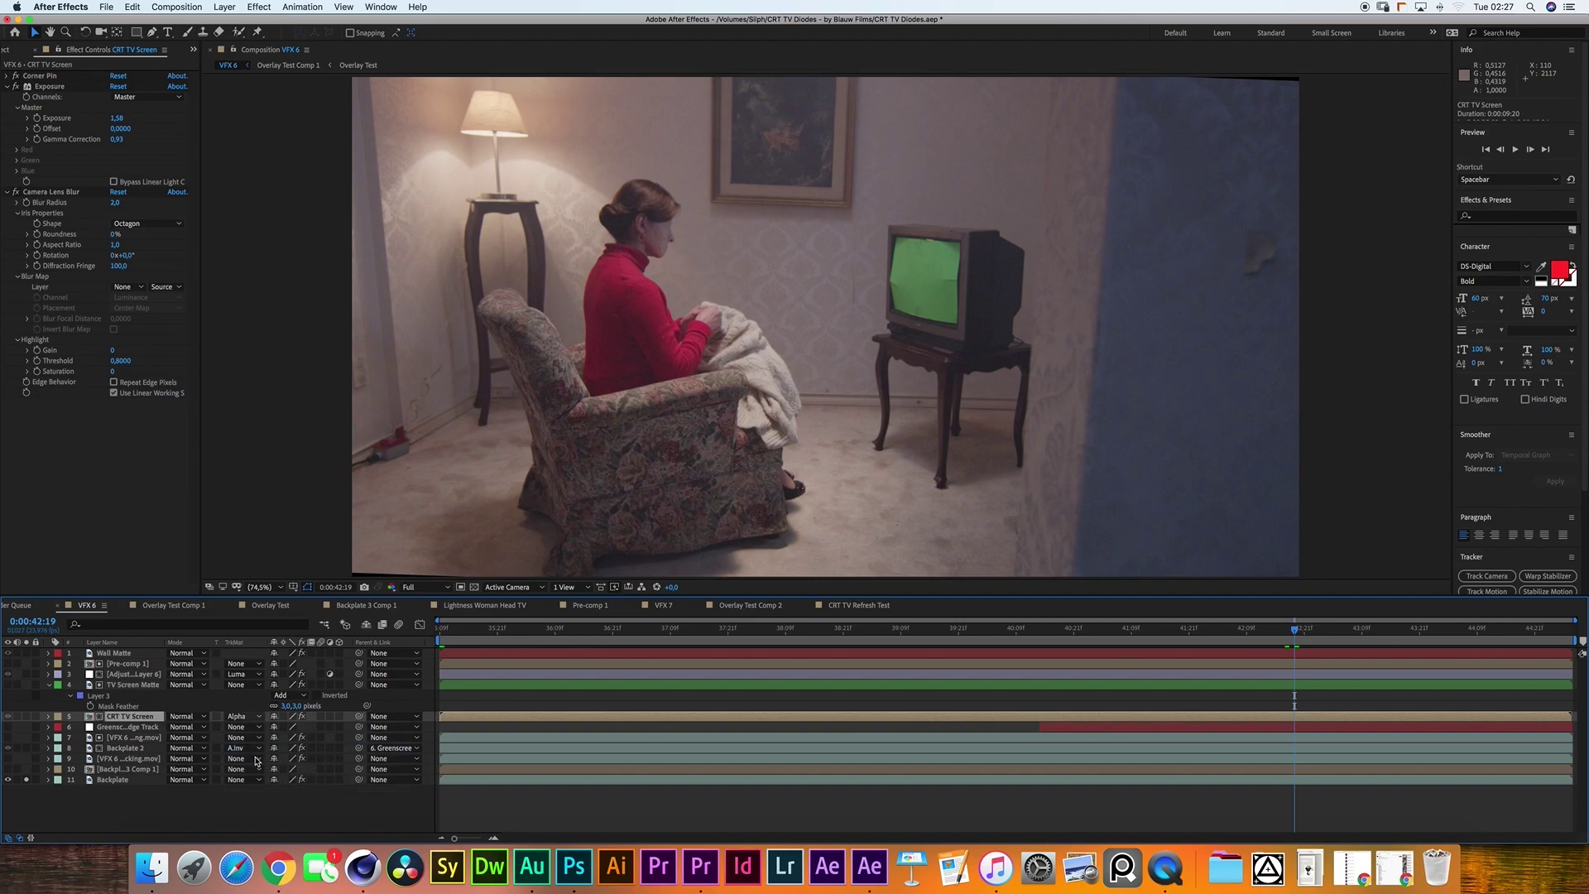
left_click(27, 716)
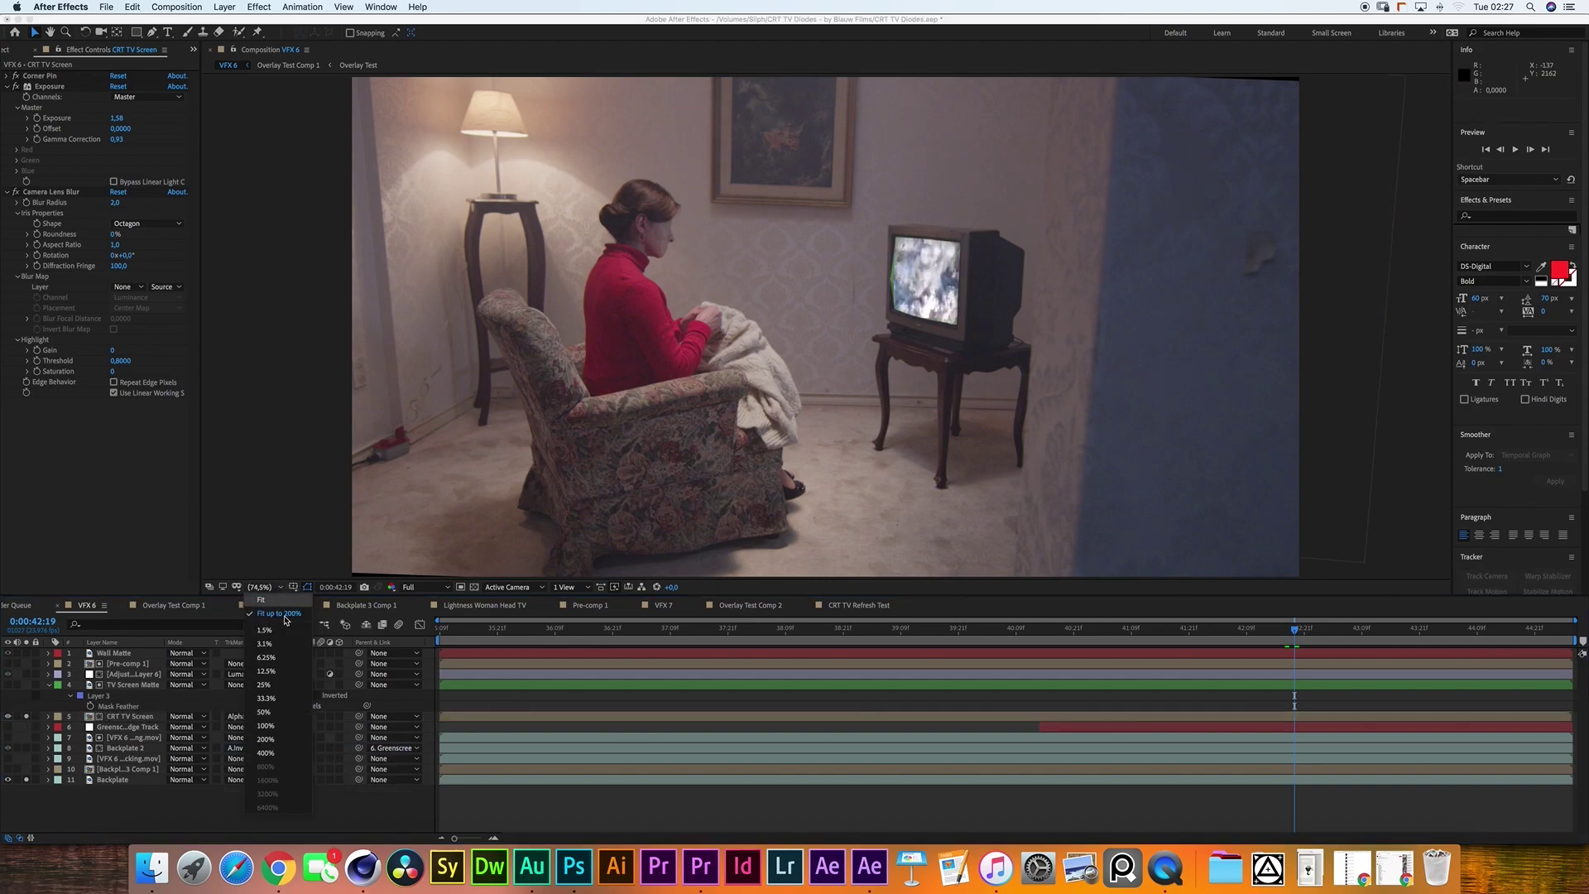
scroll(902, 256, "up", 3)
left_click_drag(1077, 406, 919, 402)
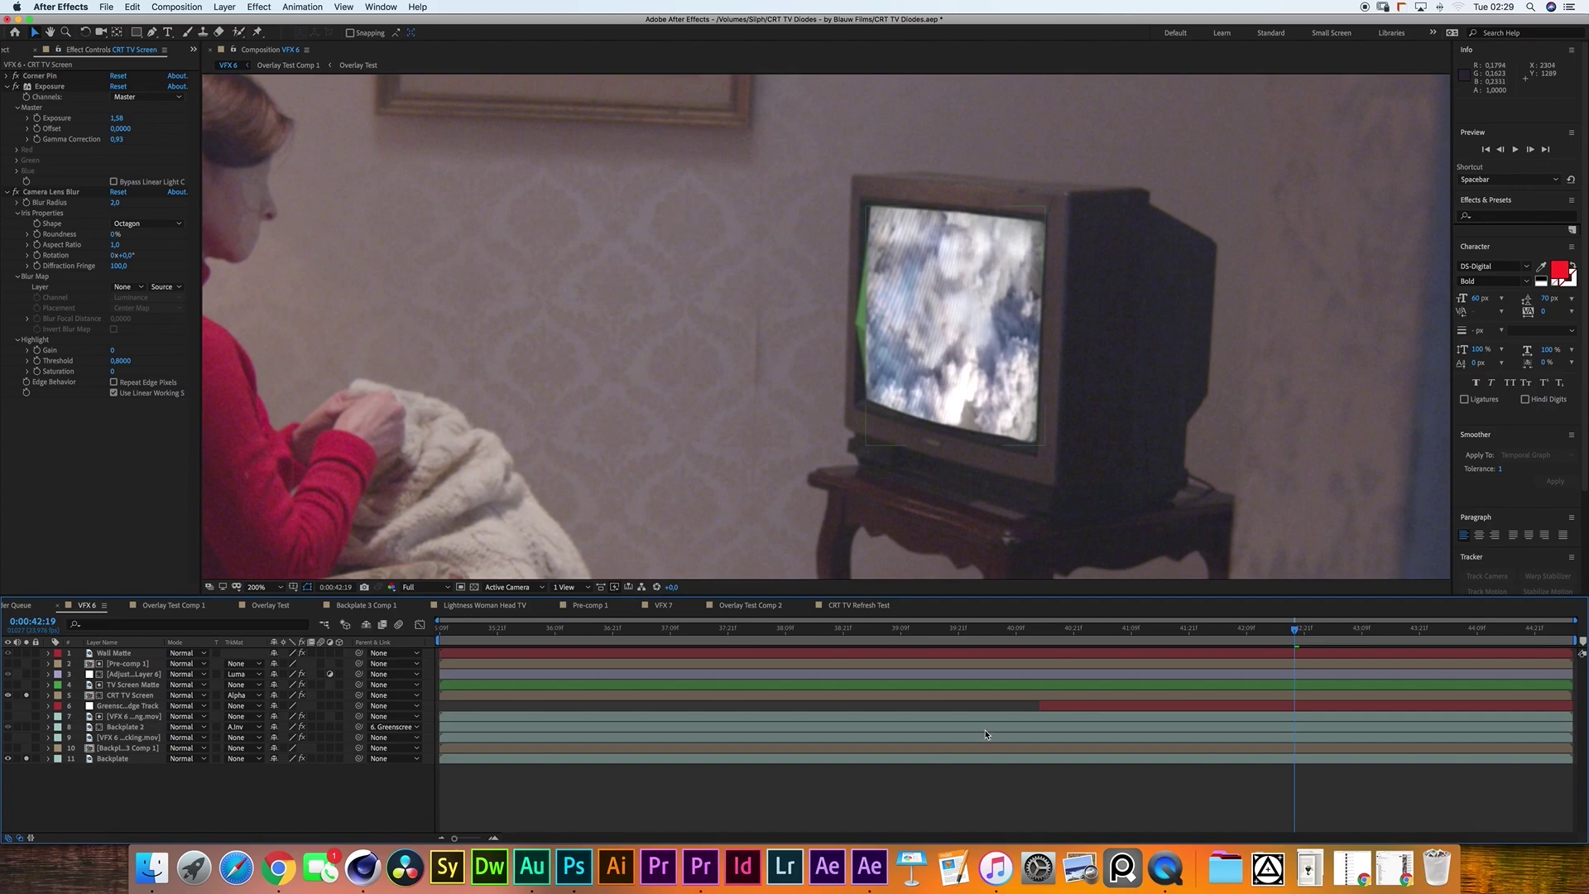
Select Backplate 2 and solo it together with CRT TV Screen and Backplate to examine the TV's green edge.
left_click(123, 726)
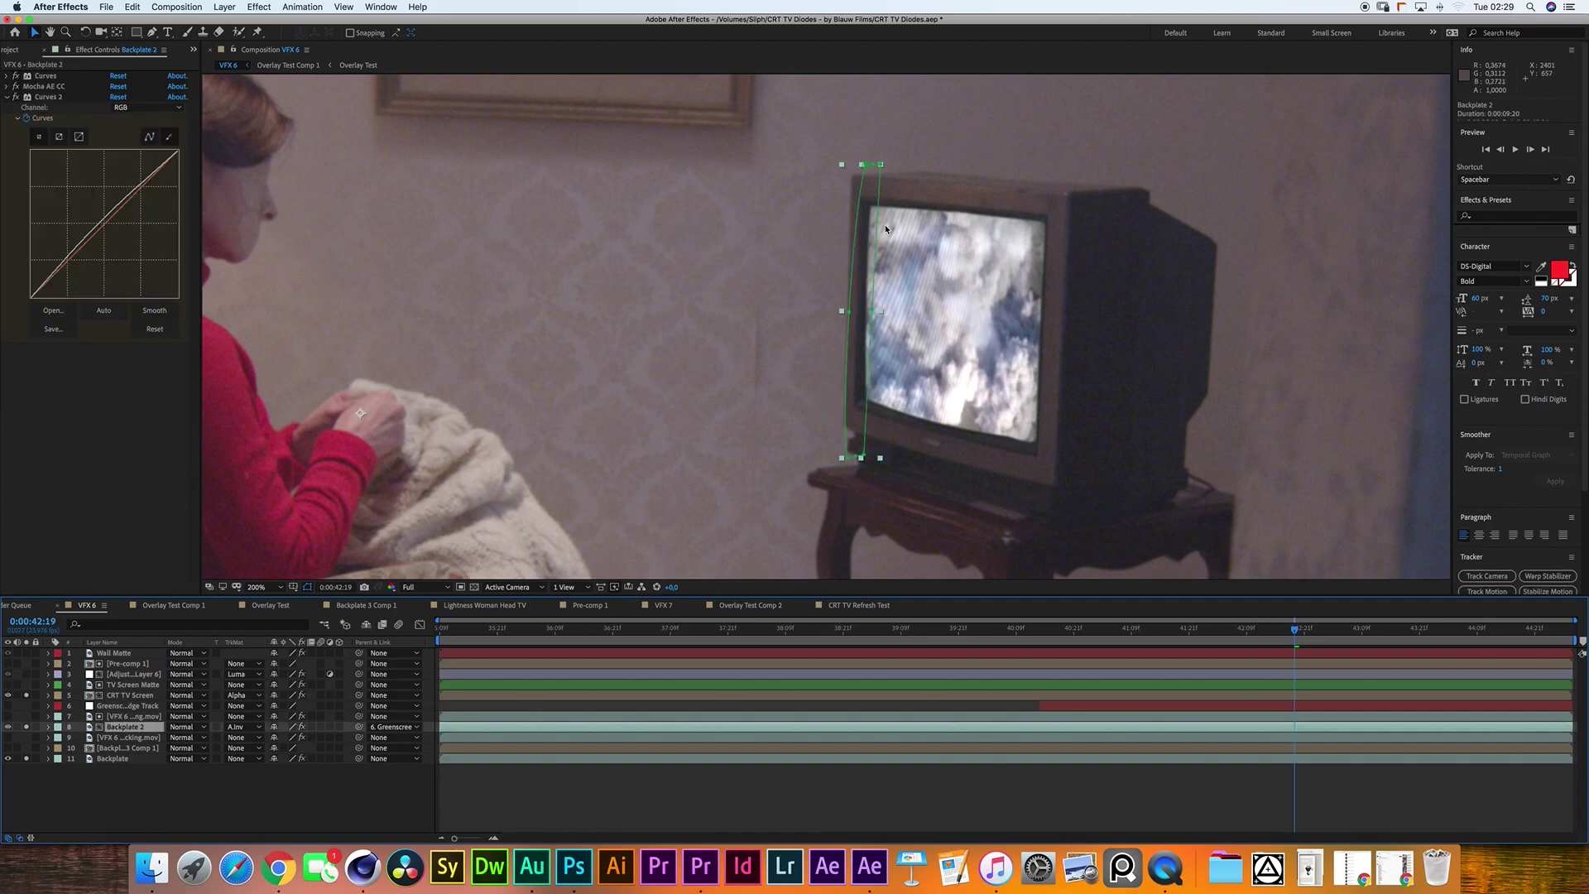
left_click(384, 824)
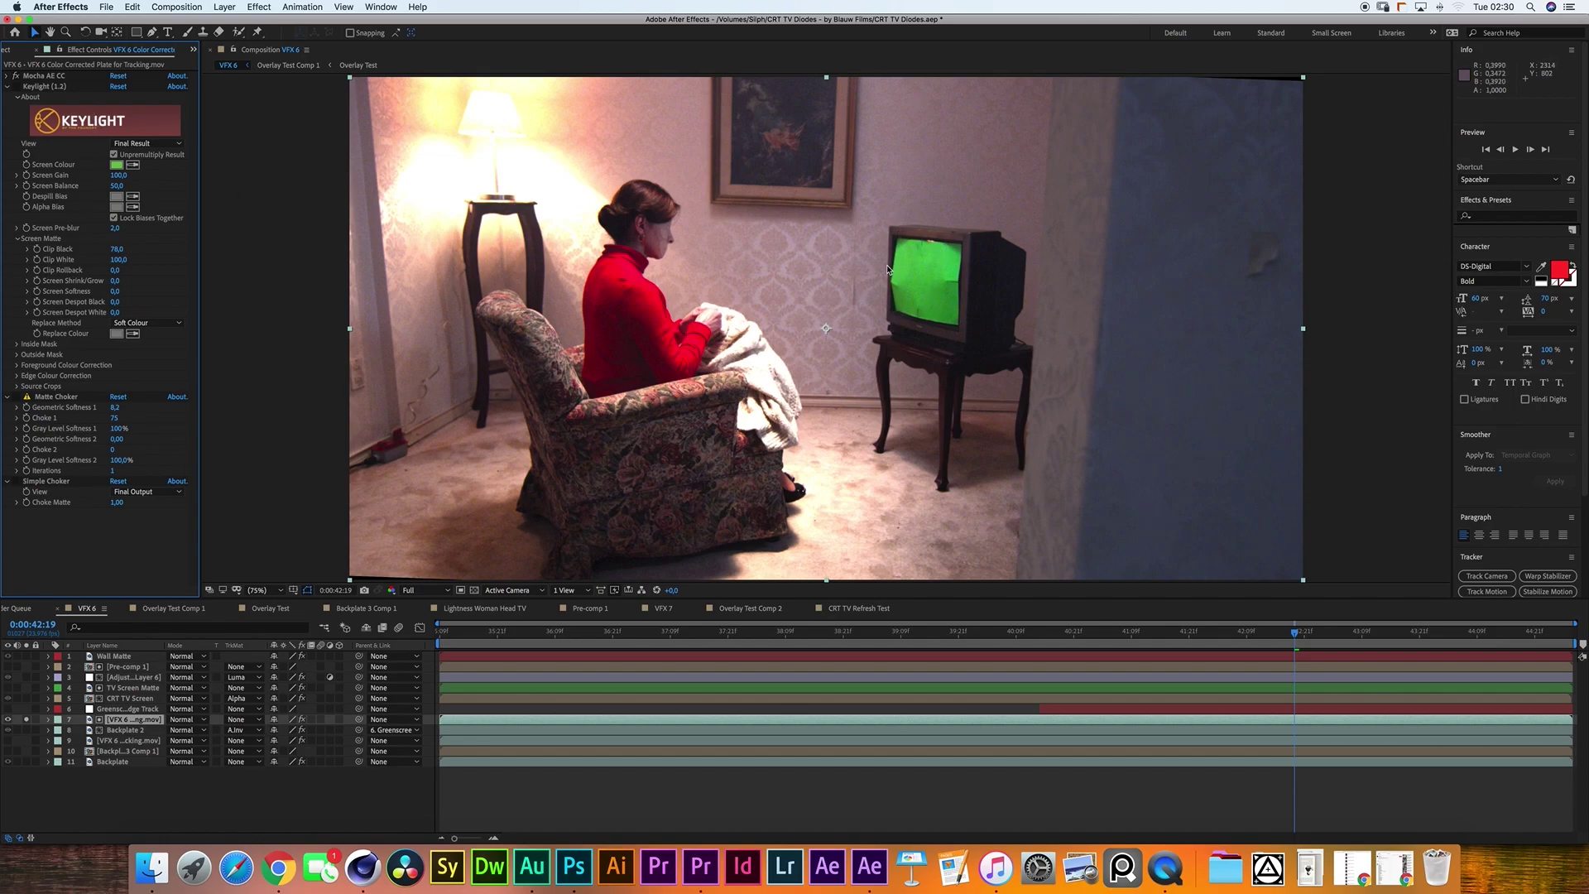
Enable the Keylight effect on the soloed VFX 6 Color Corrected Plate for Tracking.mov layer.
left_click(259, 7)
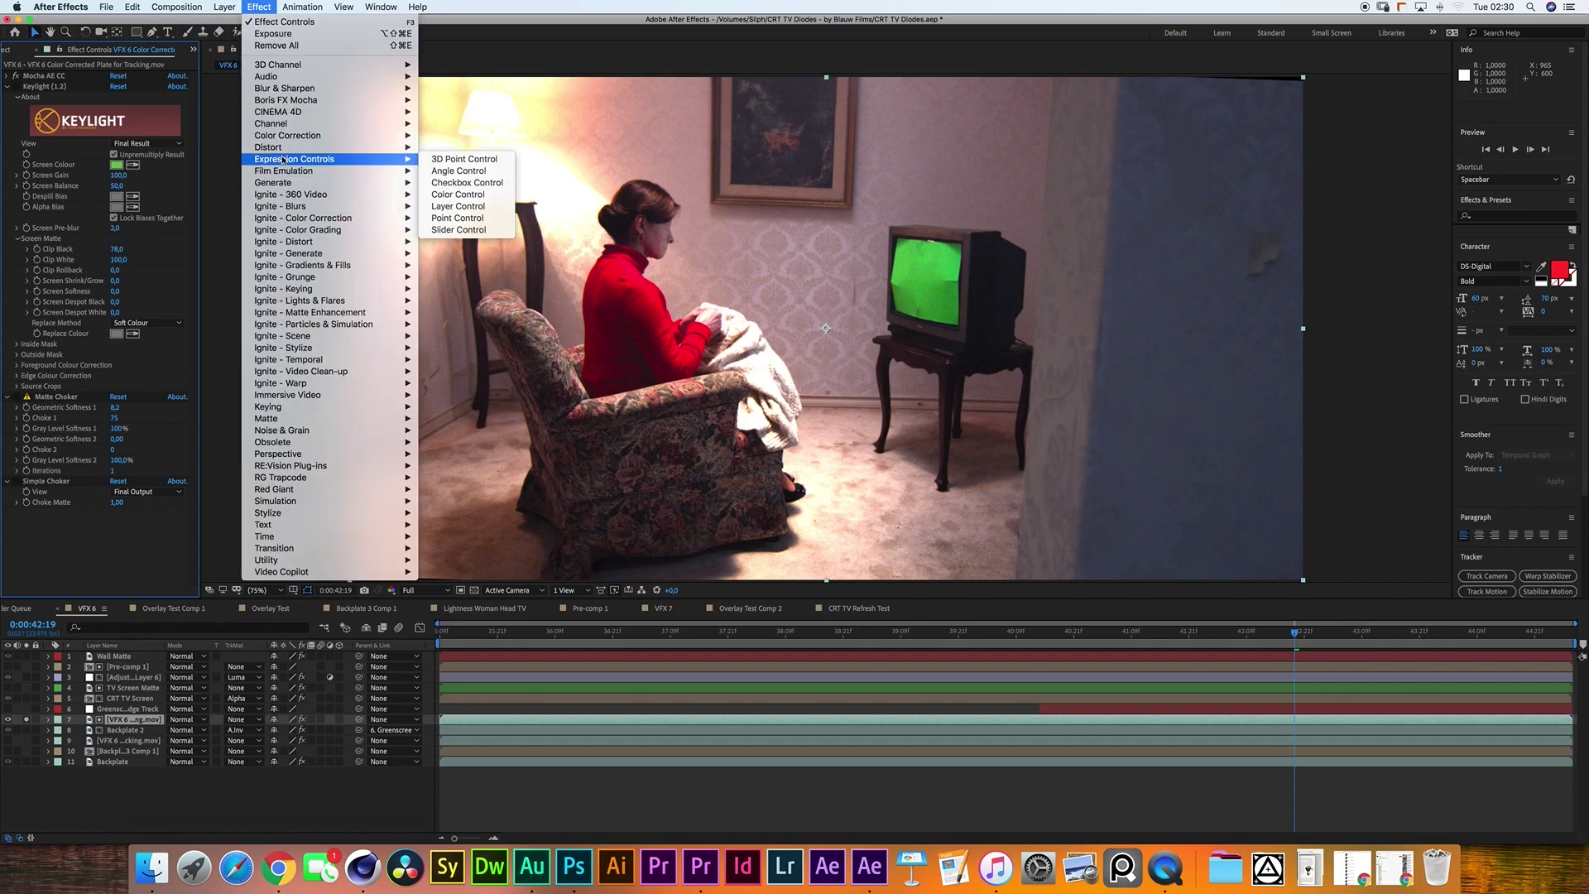
left_click(71, 564)
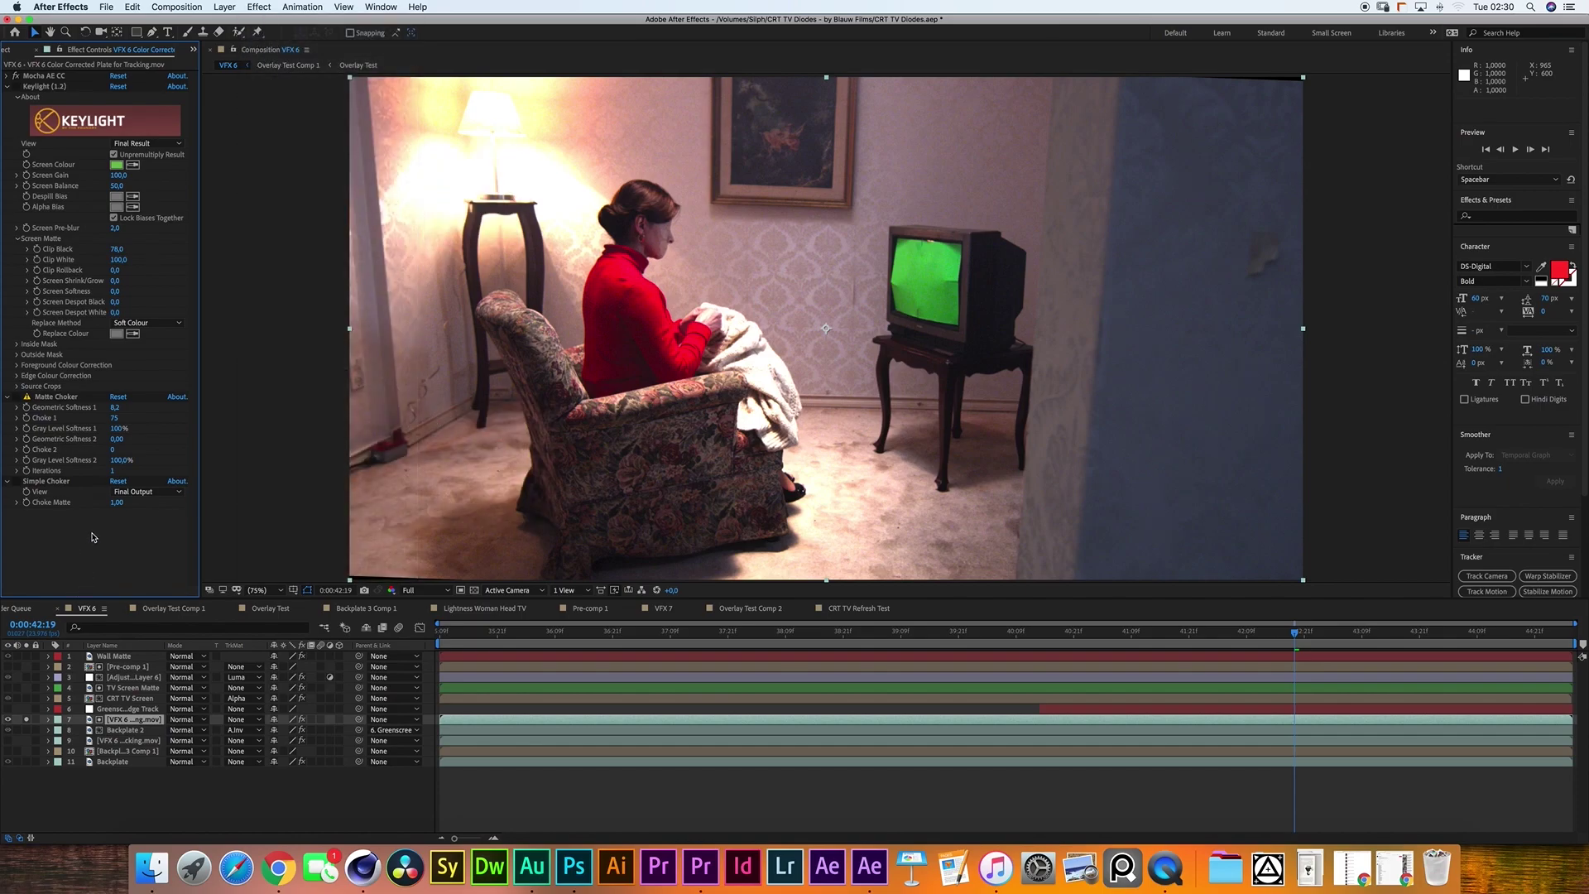
left_click(44, 86)
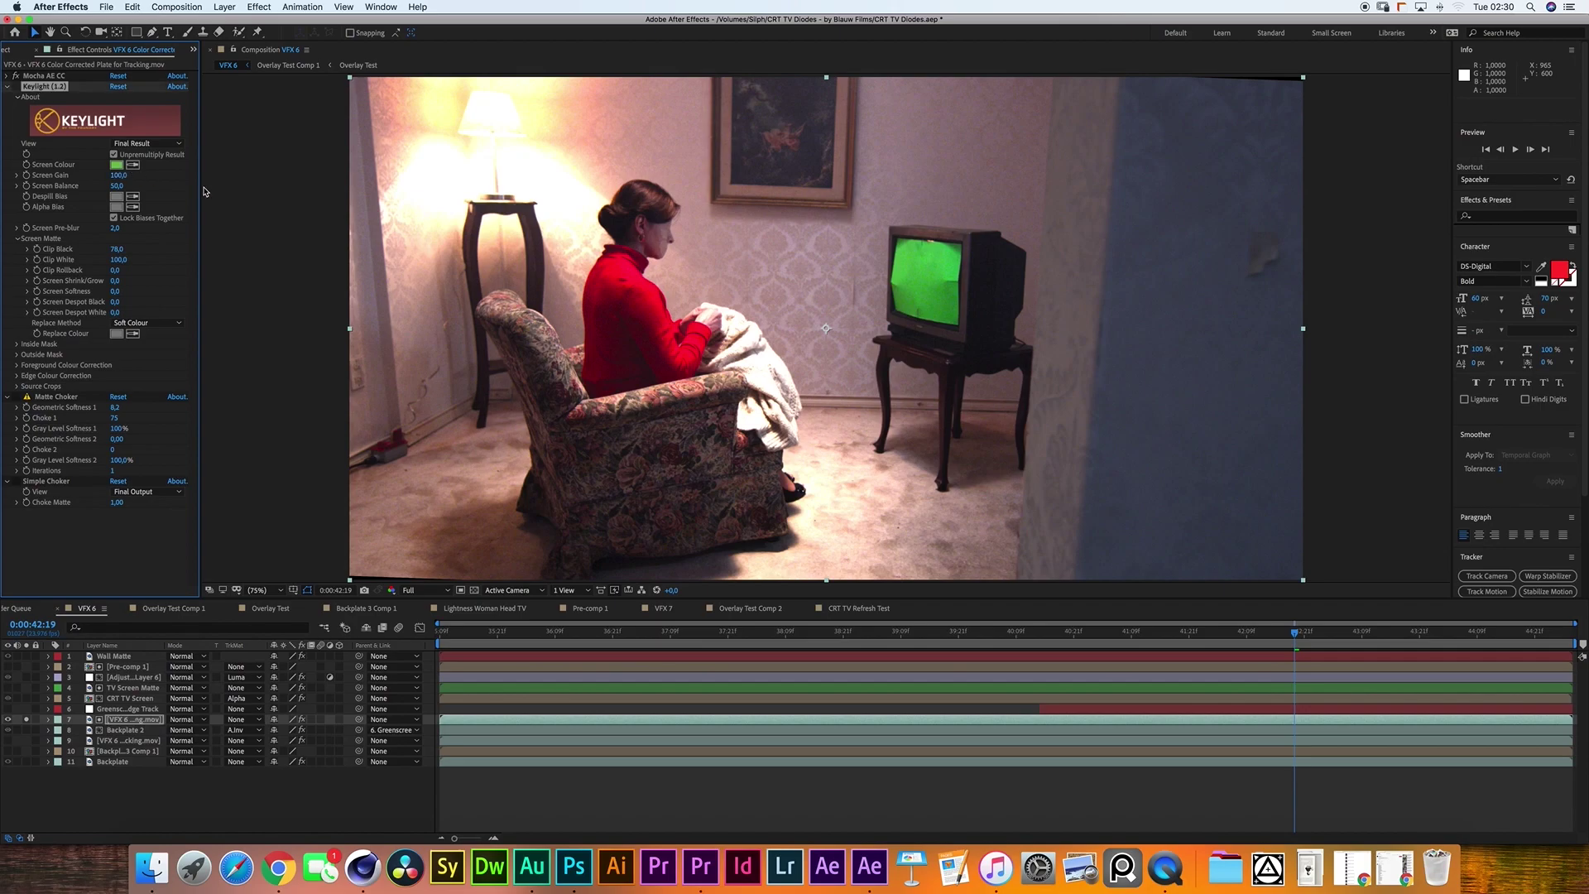
left_click(15, 86)
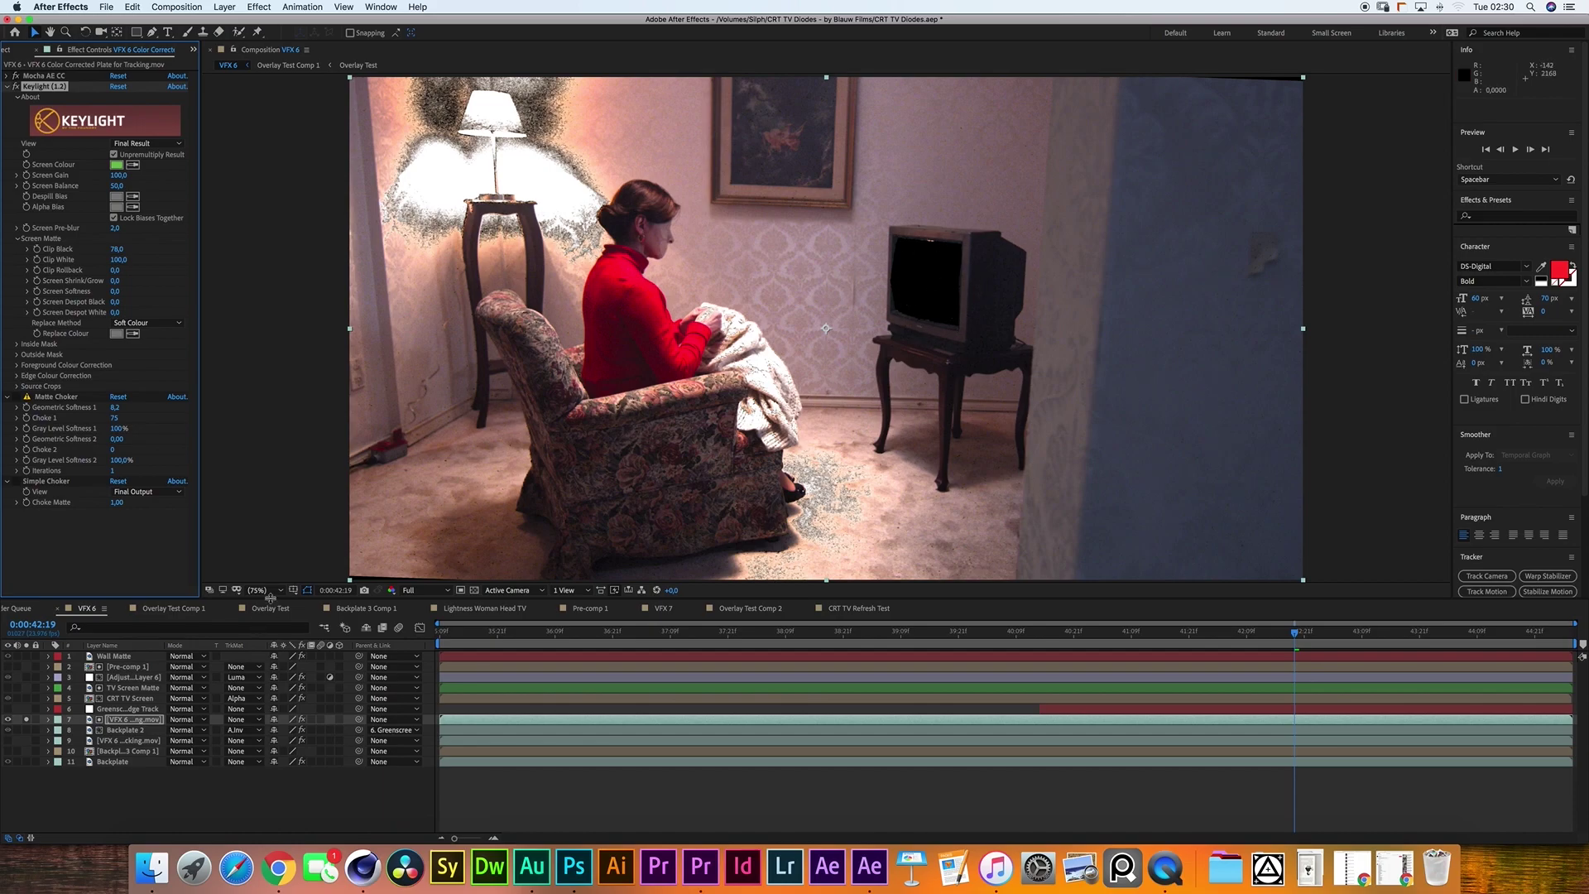
Switch Keylight's view to Screen Matte and inspect the TV screen key at 100% magnification.
key("slash")
left_click(147, 143)
left_click(147, 204)
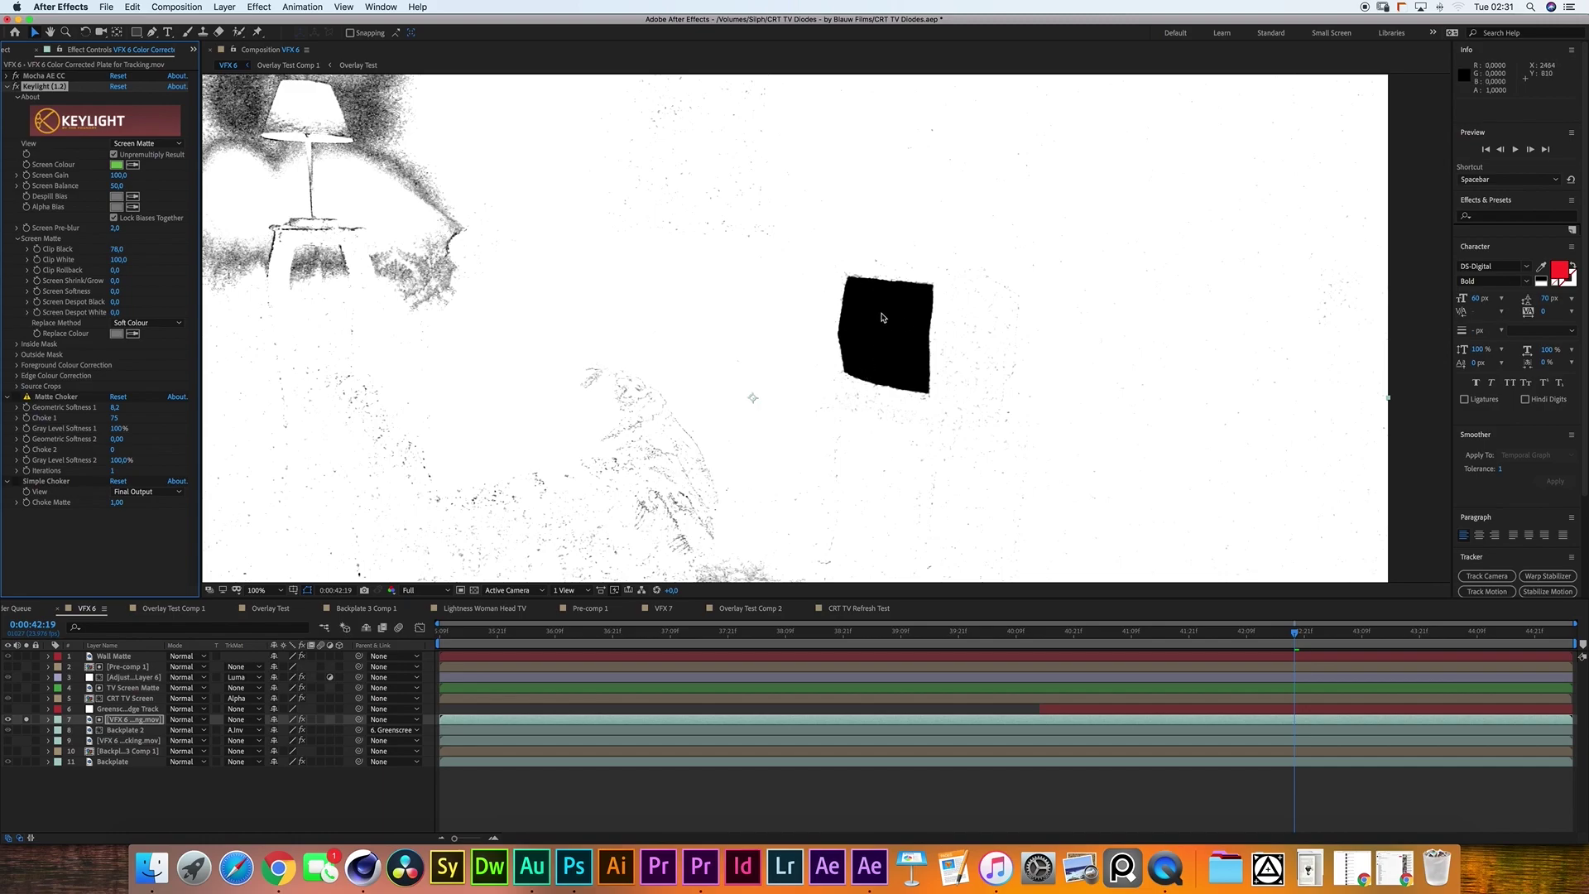
Select the Matte Choker effect and locate Simple Choker among the available Matte effects.
left_click(49, 399)
left_click(259, 6)
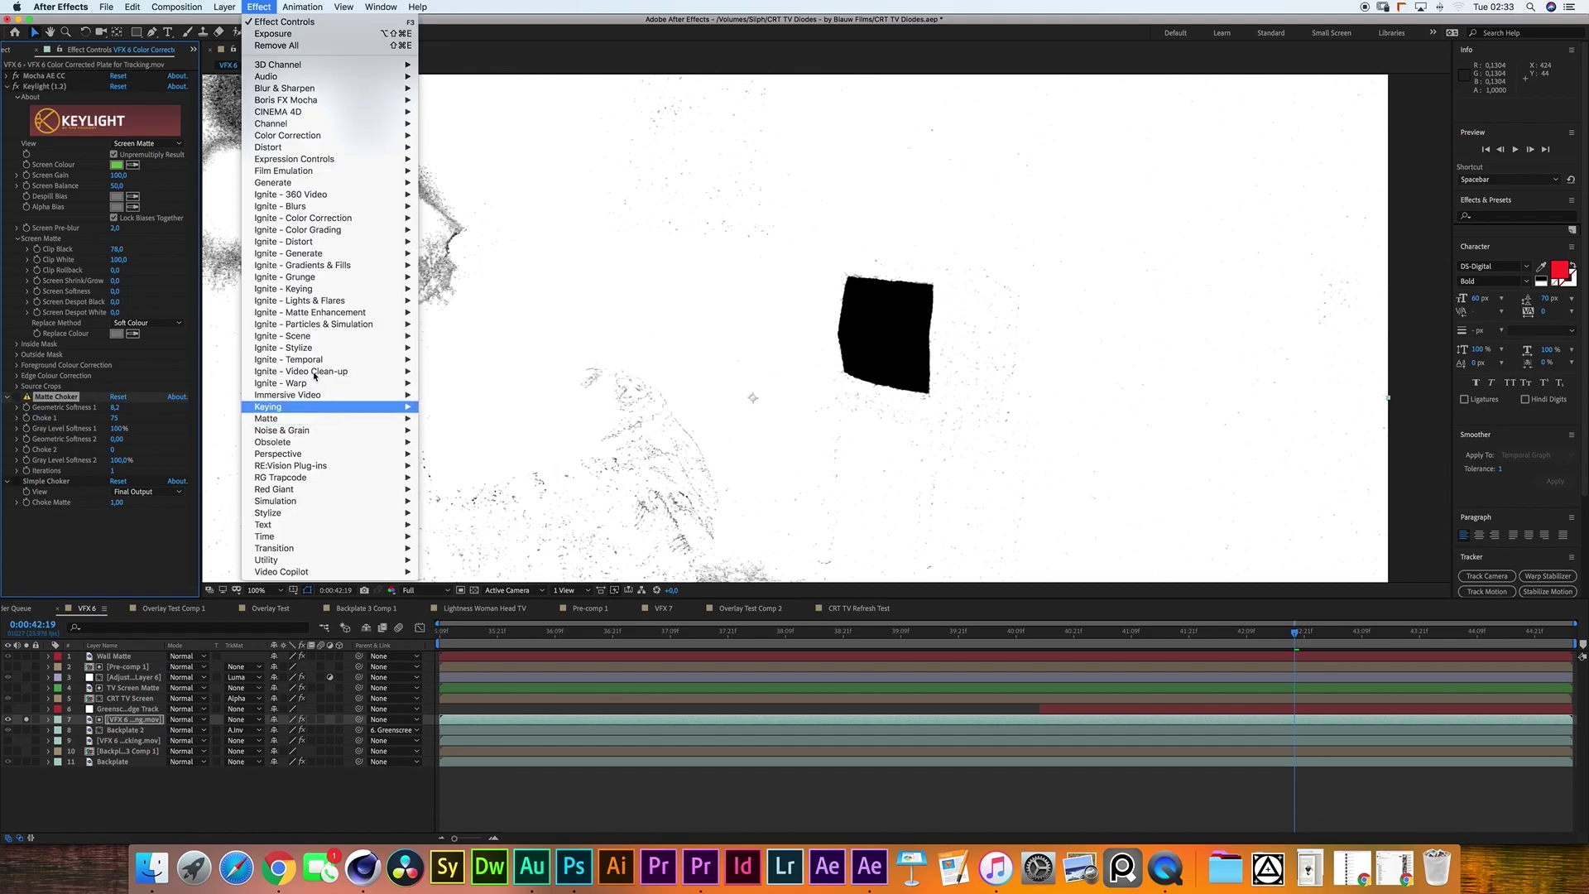
mouse_move(295, 417)
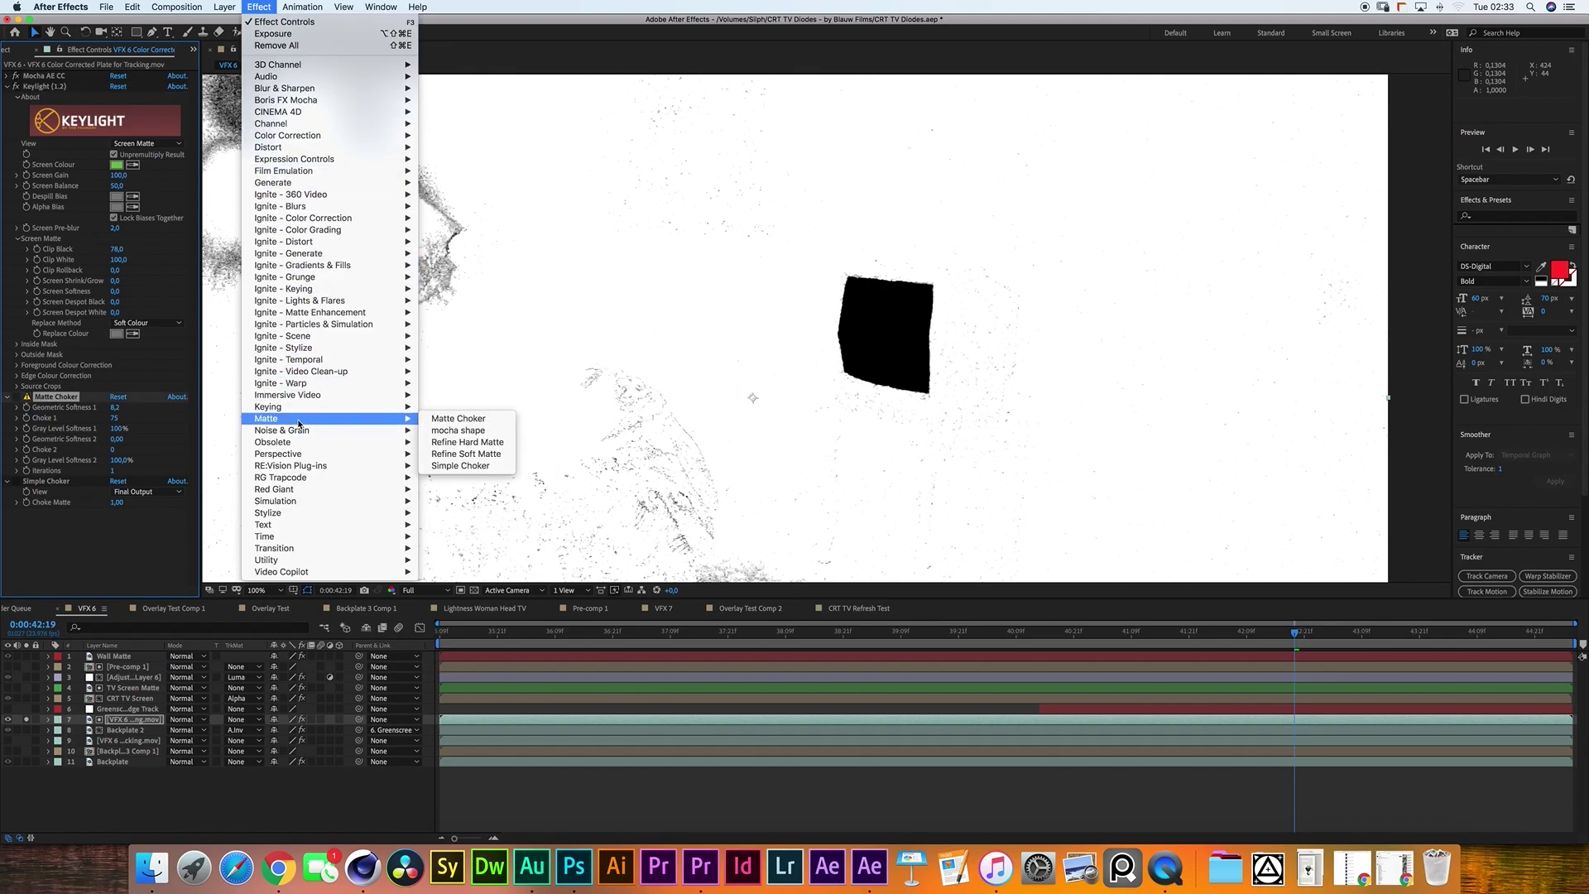
left_click(460, 465)
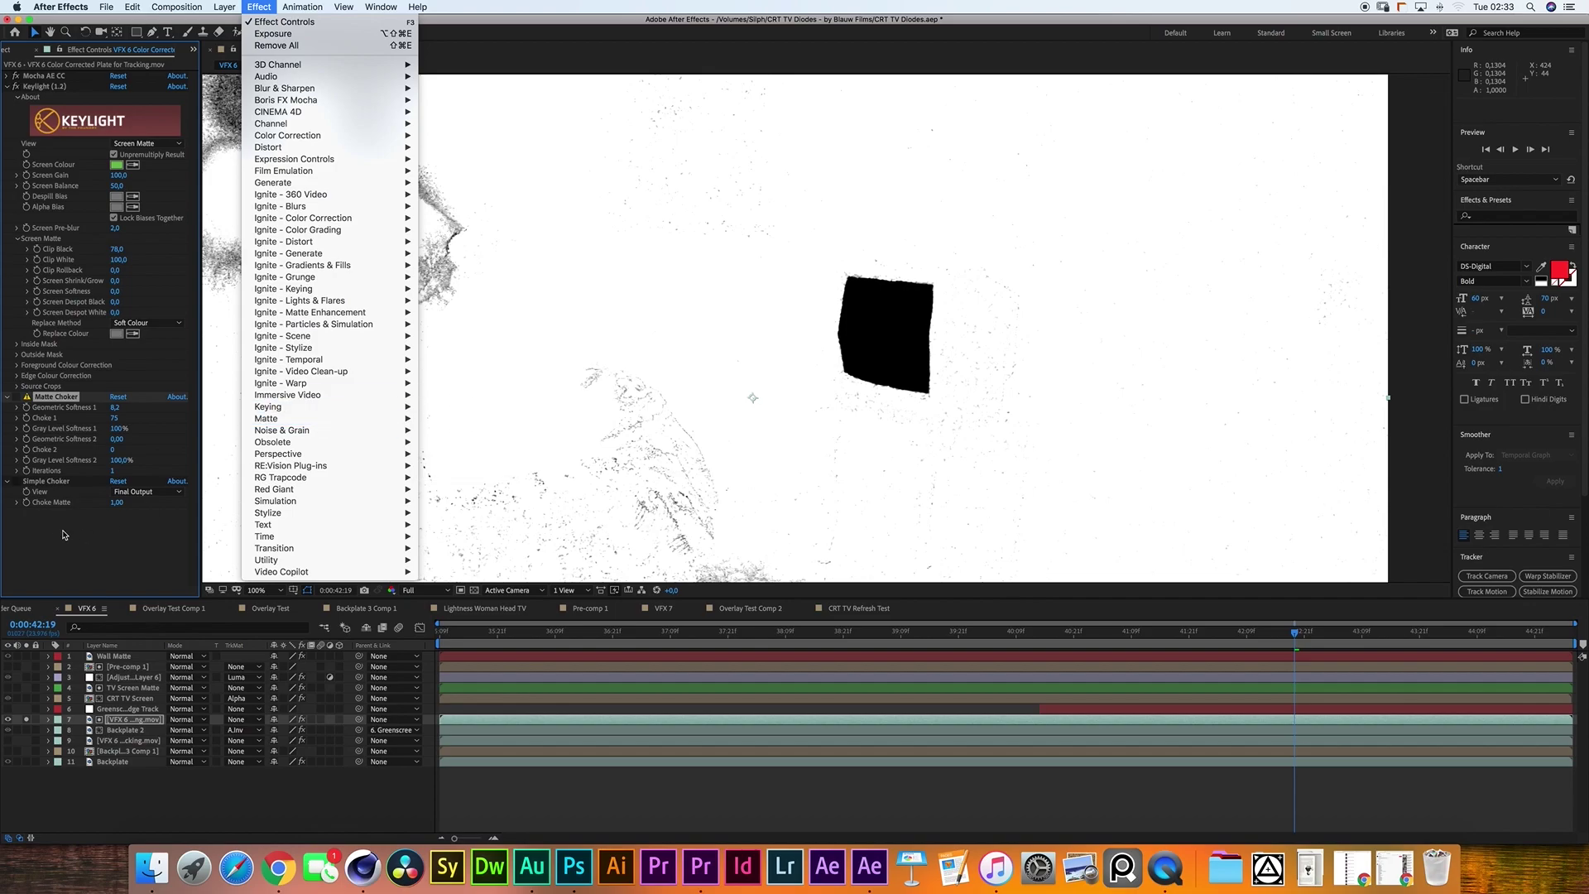
Set Keylight's view back to Final Result and frame the keyed TV at 200% magnification.
left_click(147, 144)
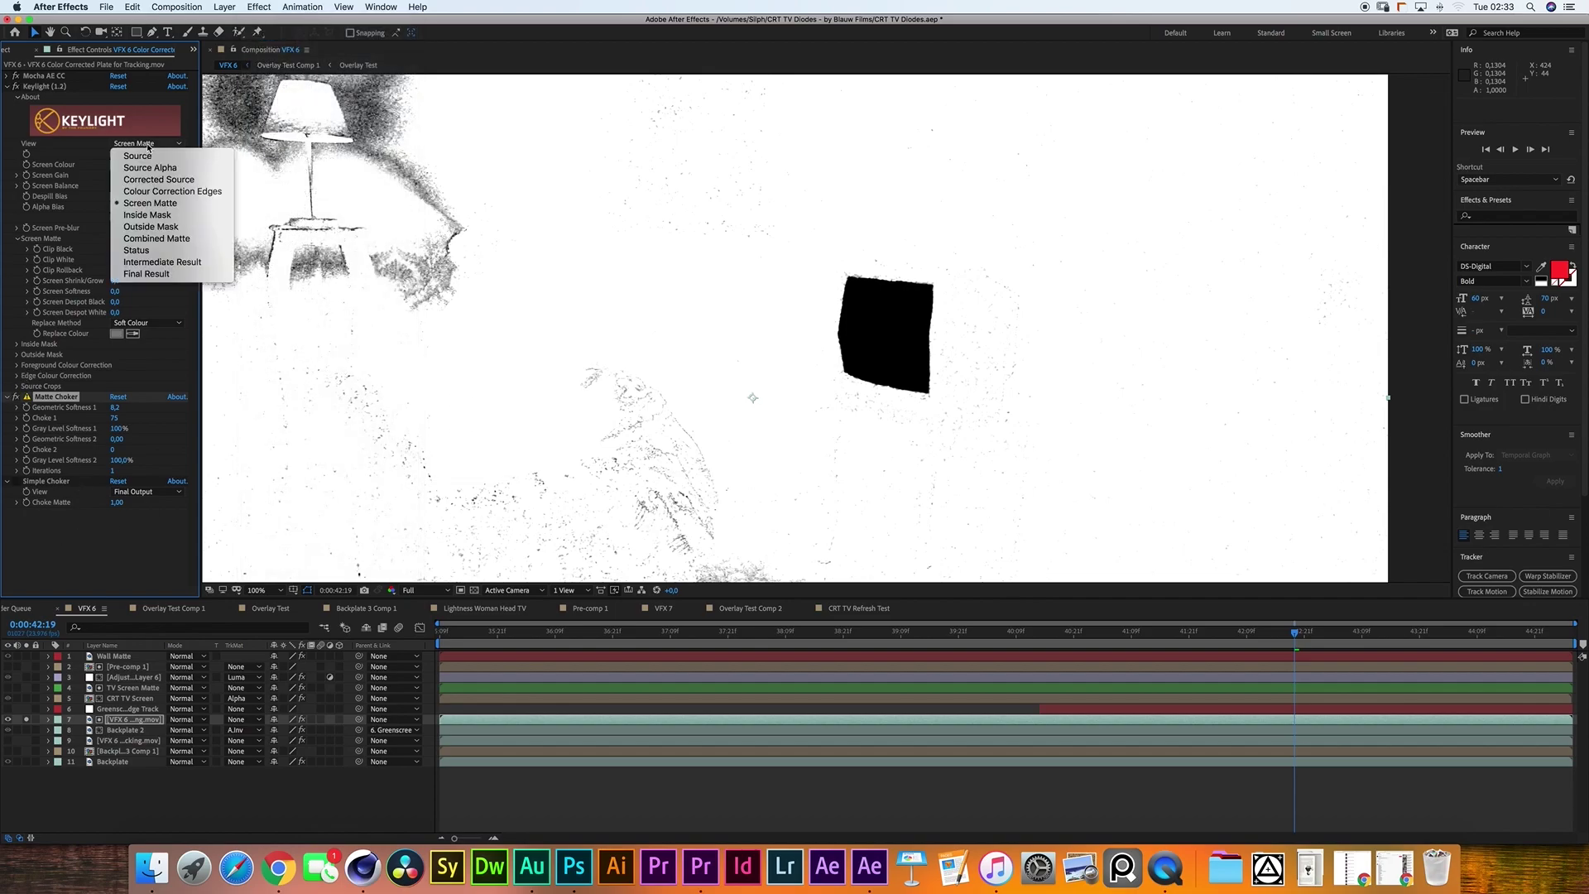
left_click(145, 274)
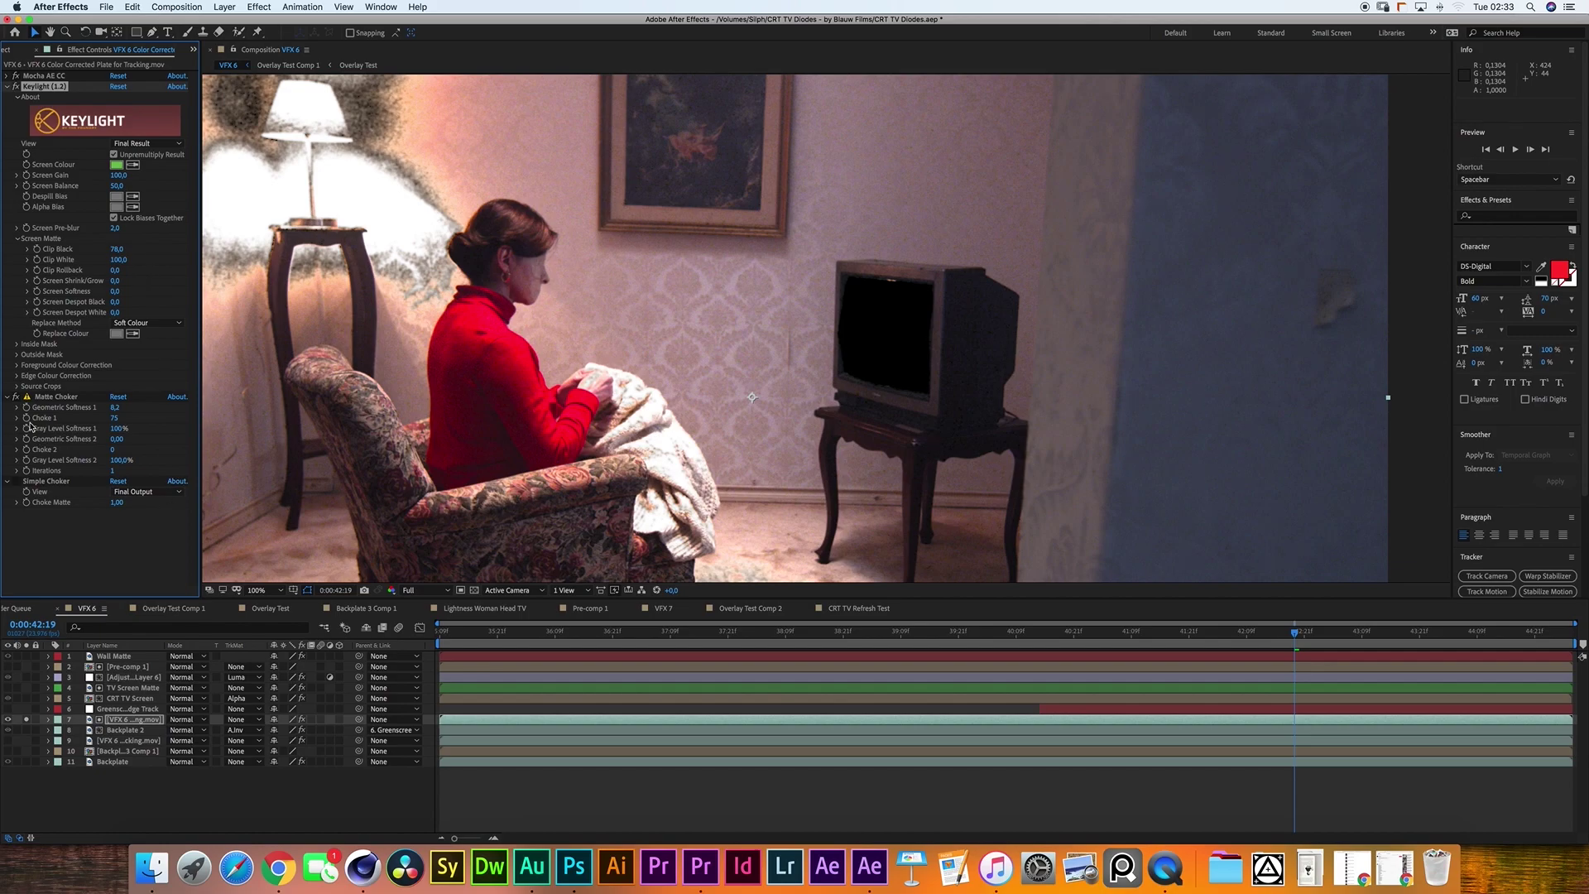
key("period")
key("h")
left_click_drag(1100, 337, 800, 258)
key("v")
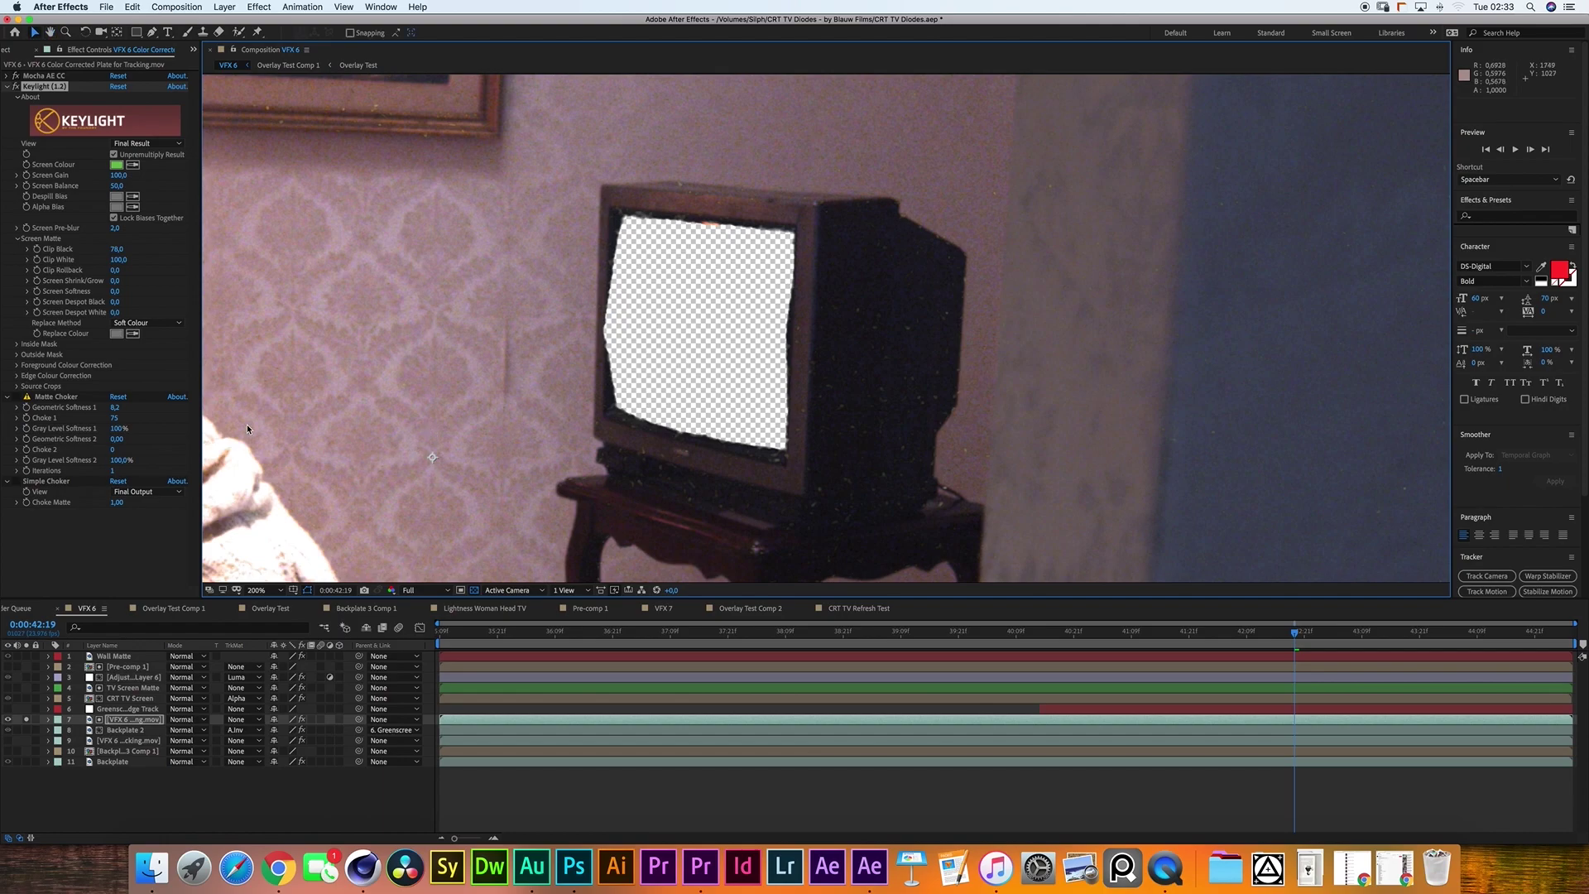
Toggle the Matte Choker effect to compare the key's edge with and without it, leaving the effect enabled.
left_click(17, 399)
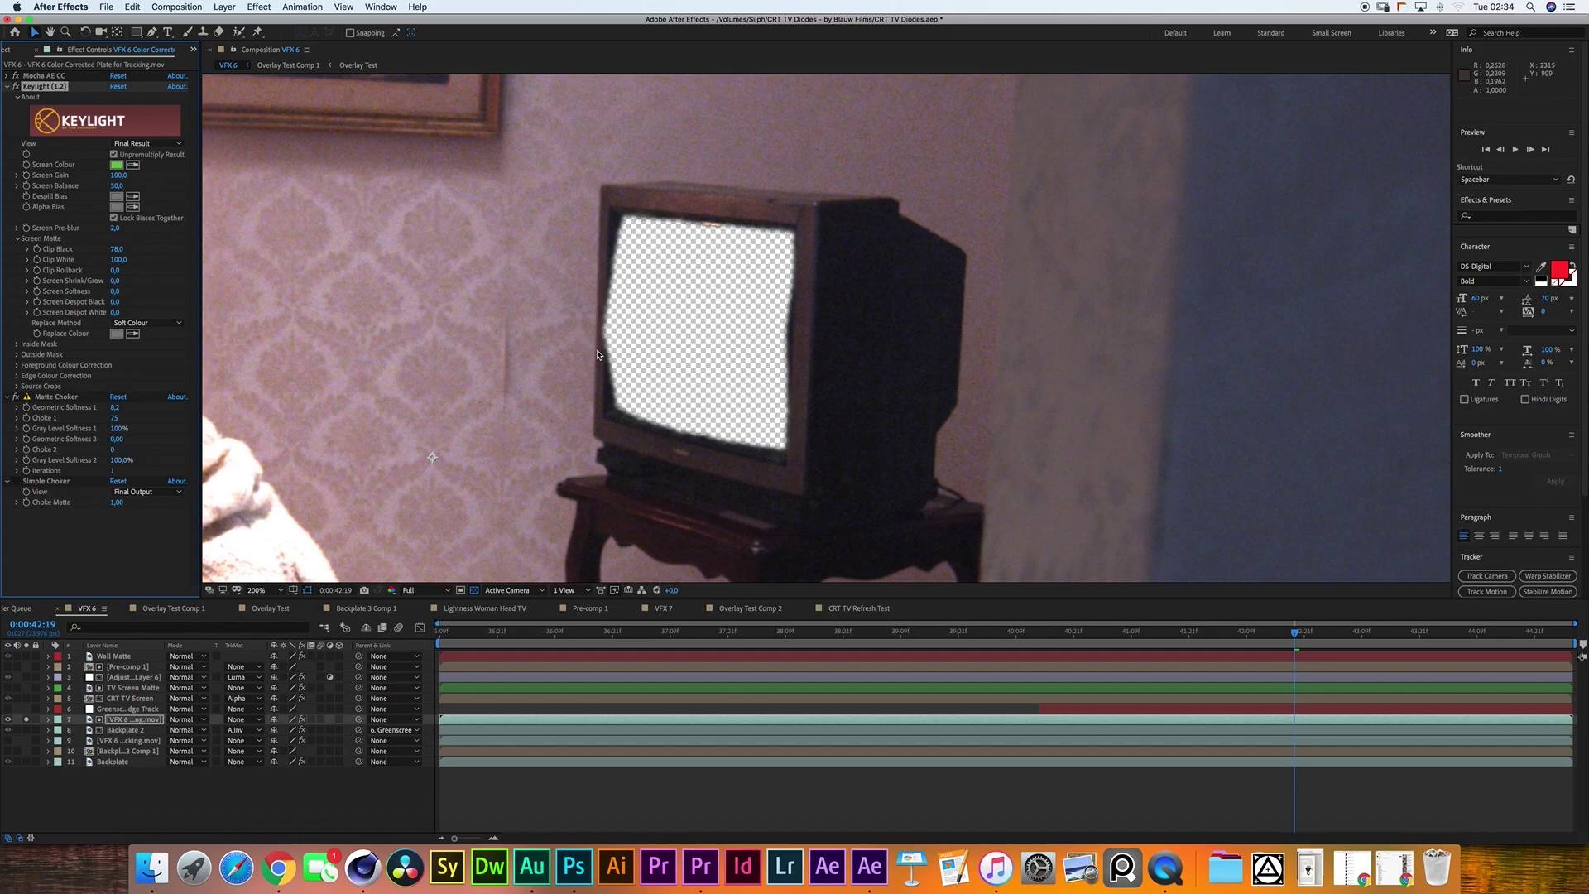
left_click(14, 400)
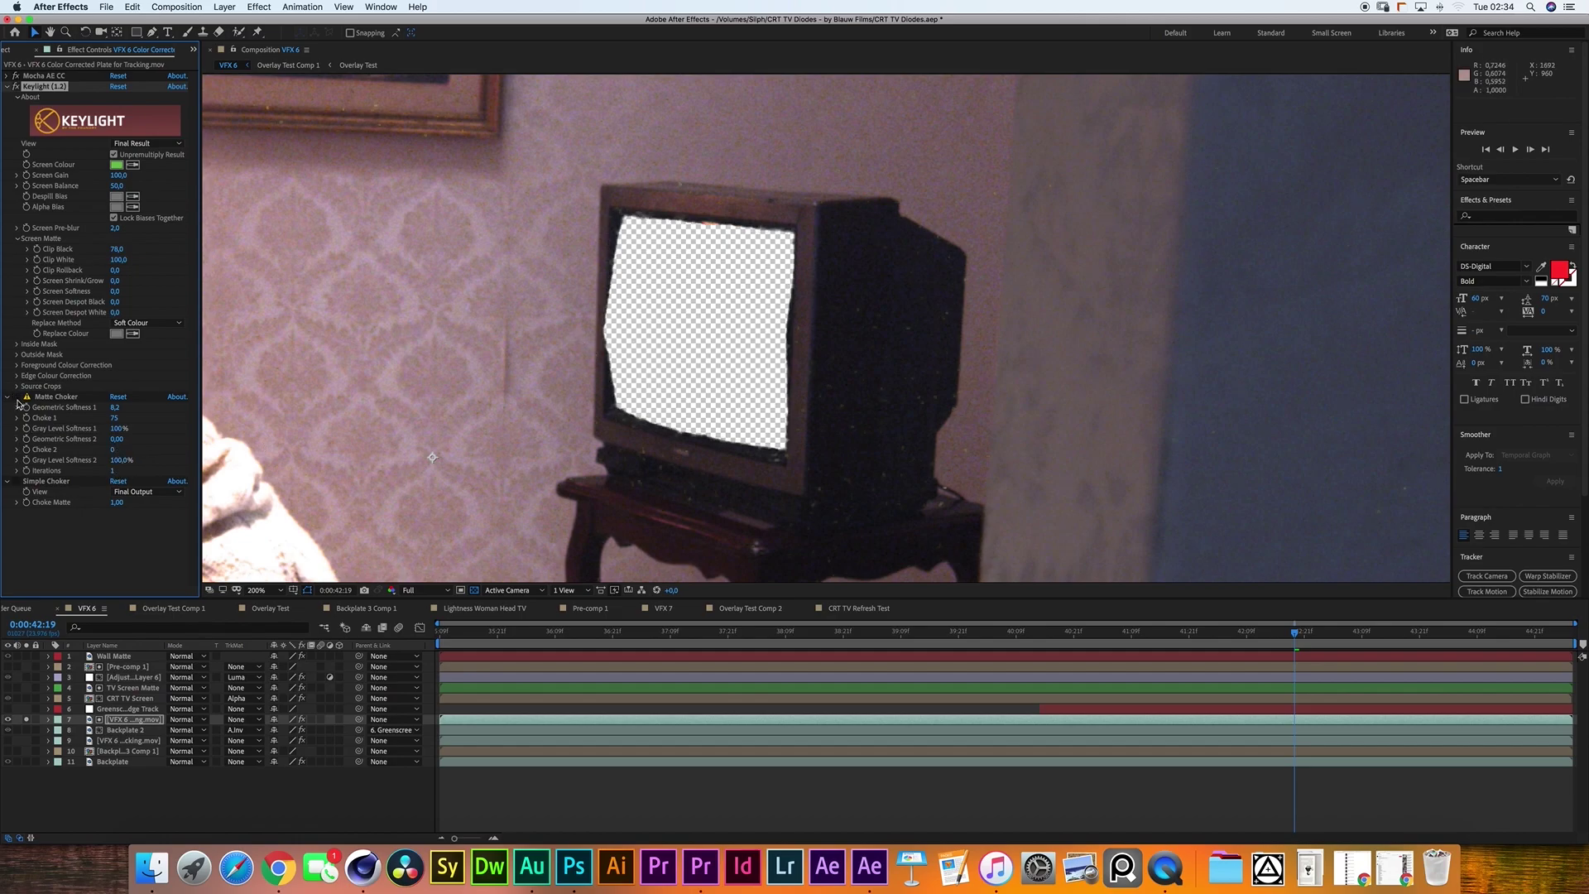
left_click(16, 400)
left_click(14, 400)
left_click(15, 401)
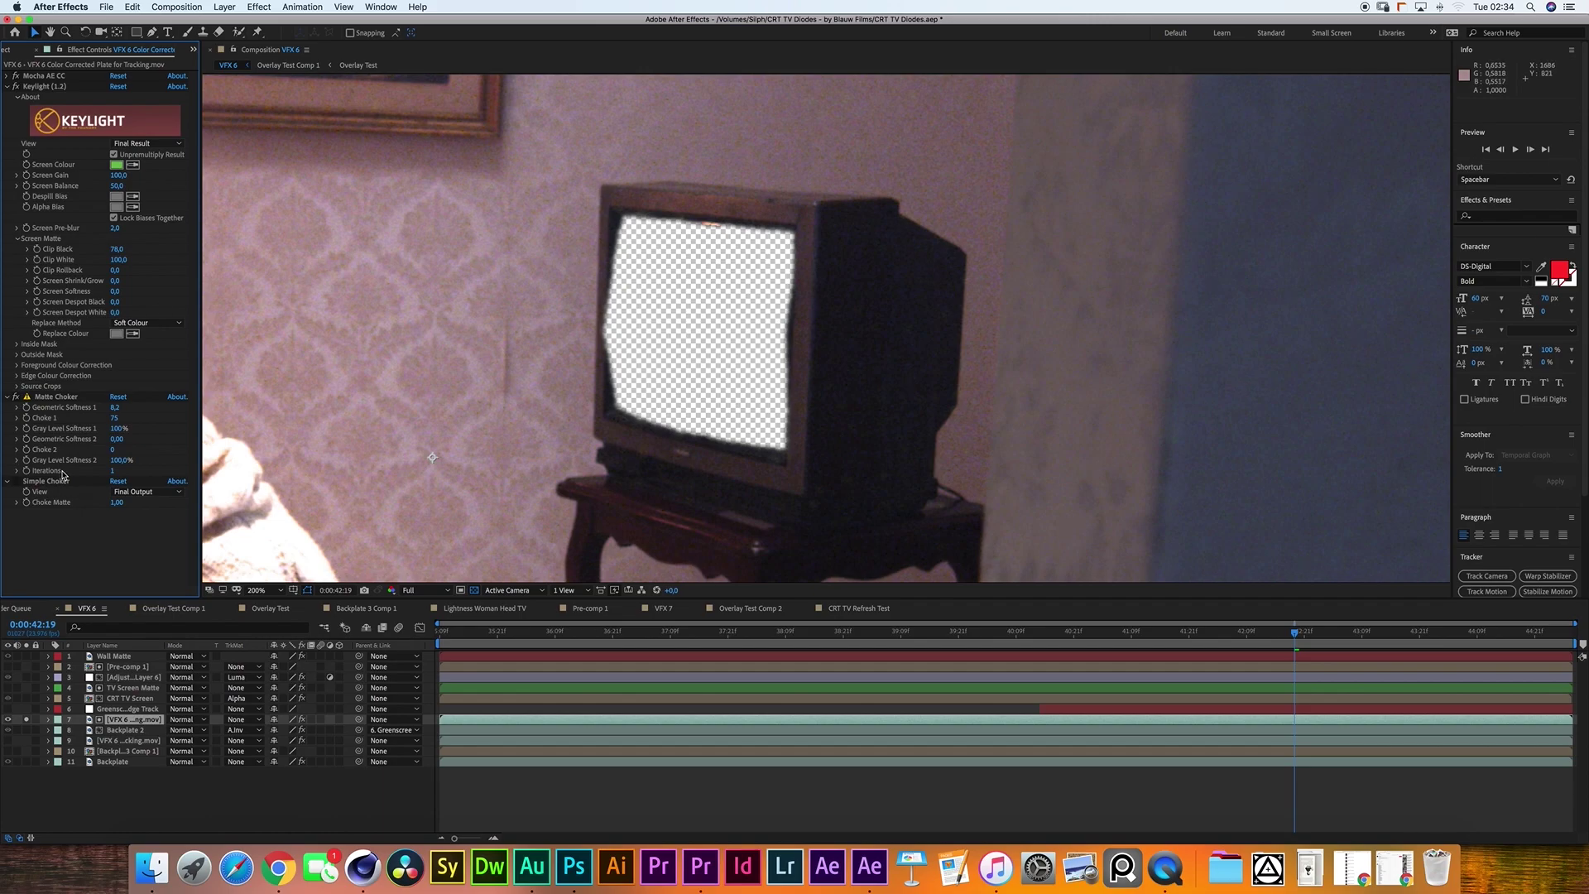
Enable the Simple Choker effect on the keyed plate to compare its effect on the TV screen's edge.
left_click(16, 483)
left_click(258, 7)
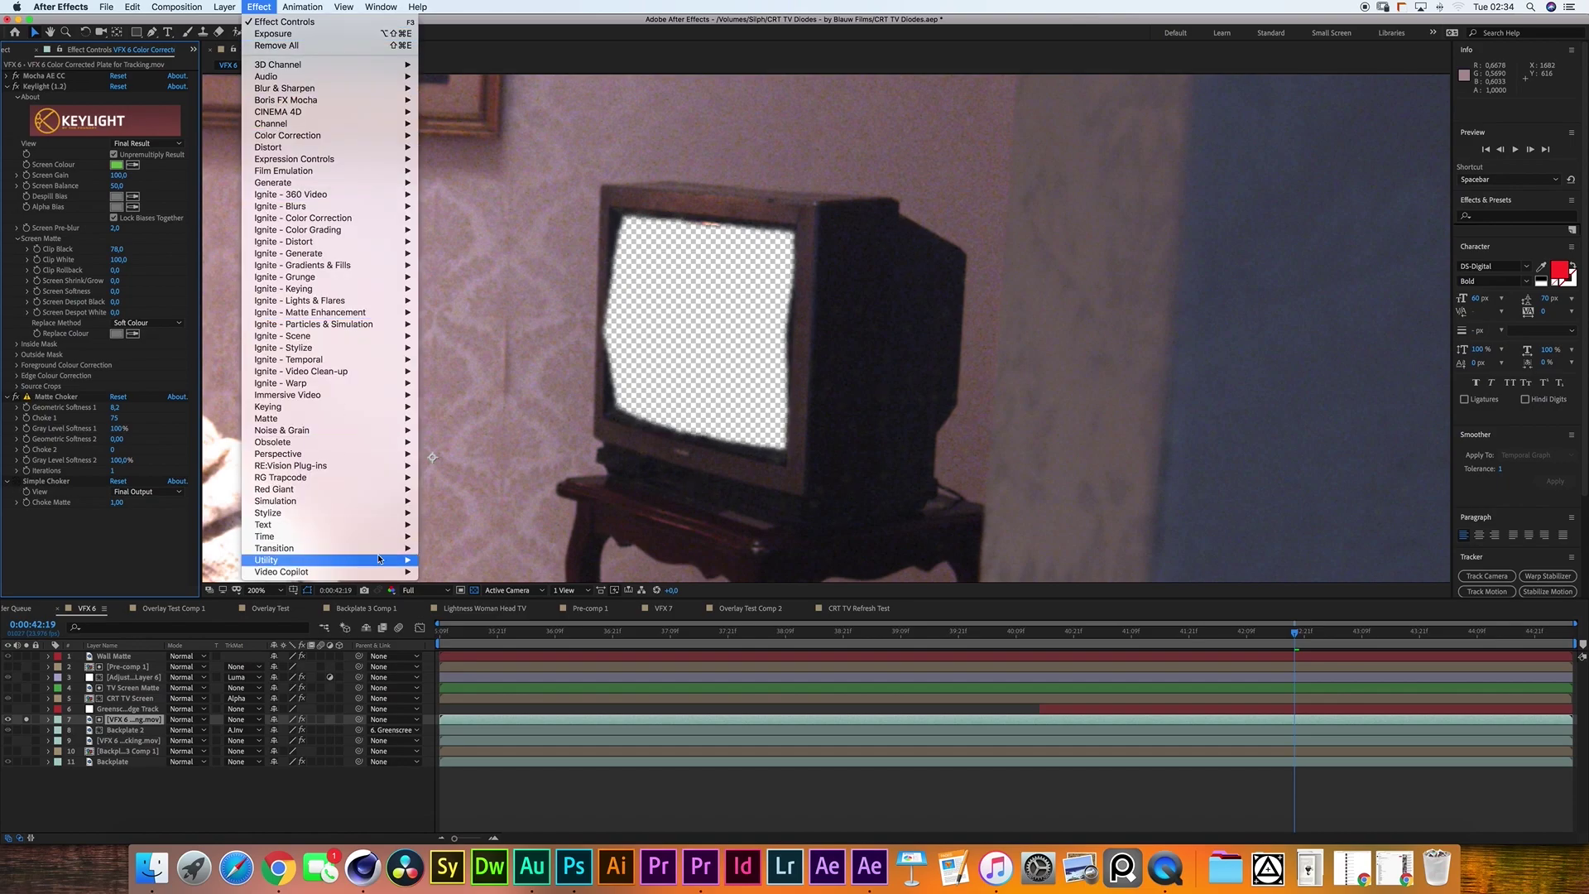
mouse_move(314, 420)
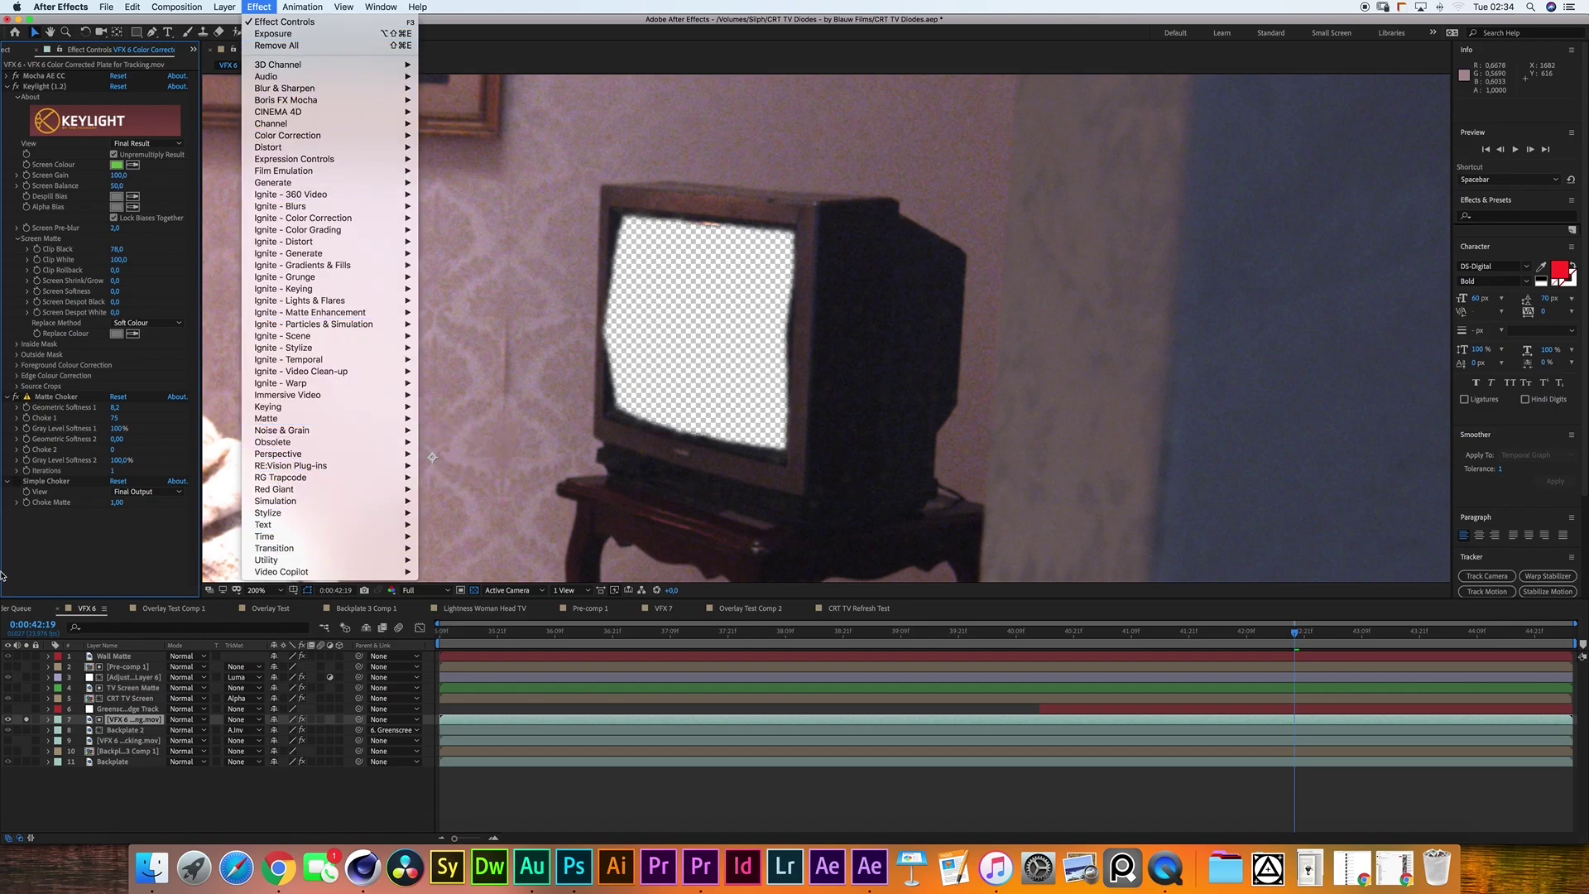
left_click(126, 475)
left_click(16, 481)
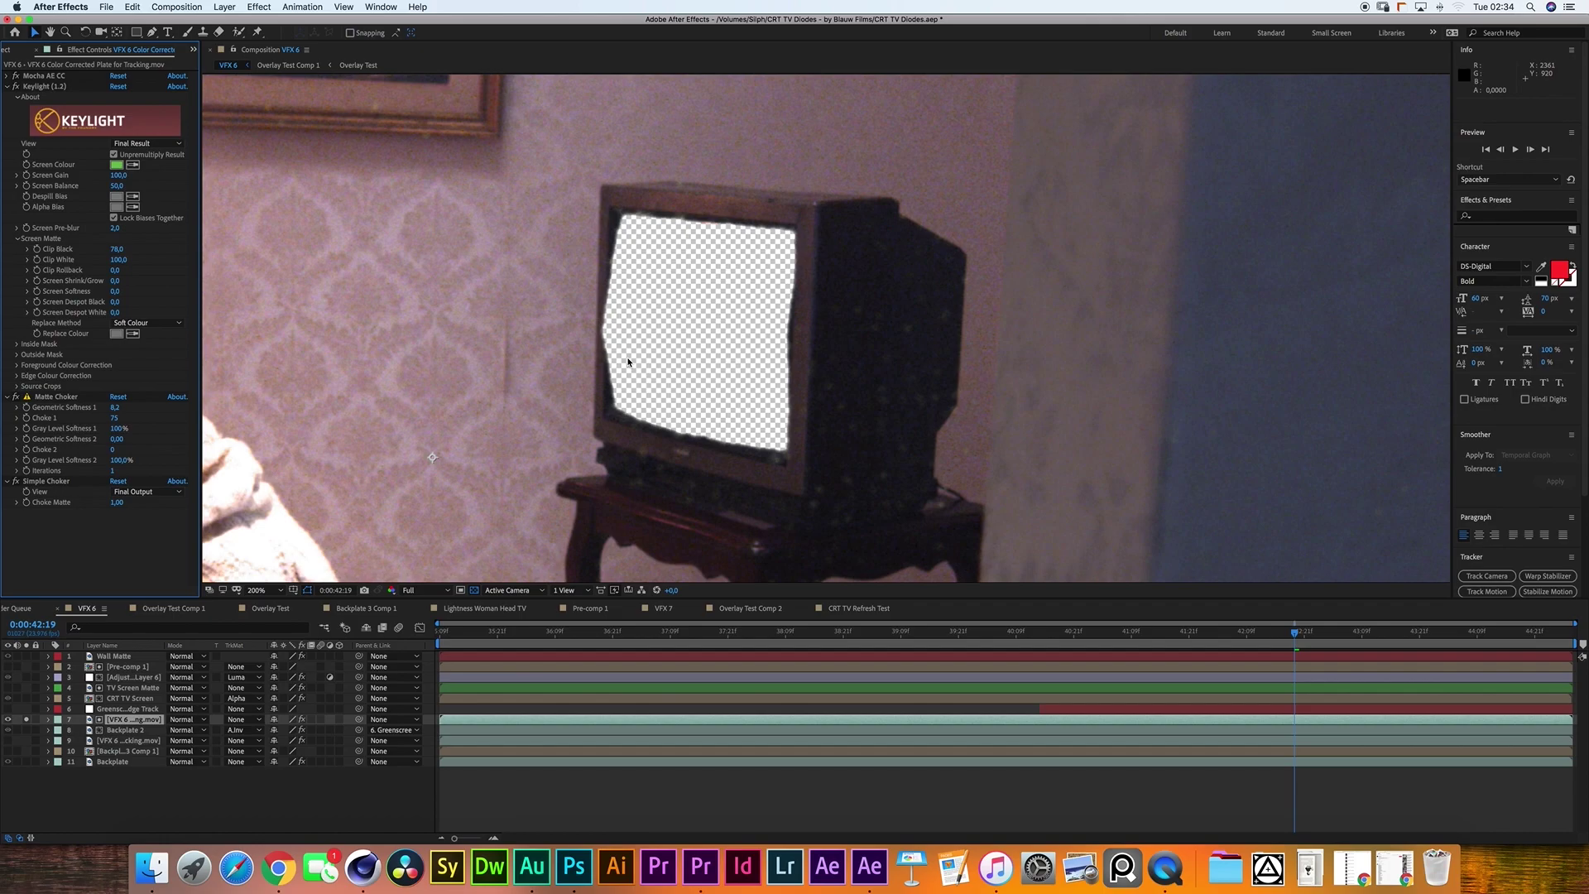
Unsolo the keyed plate and inspect Backplate 2's keyframes and position at the end of the composition.
left_click(8, 719)
left_click(102, 730)
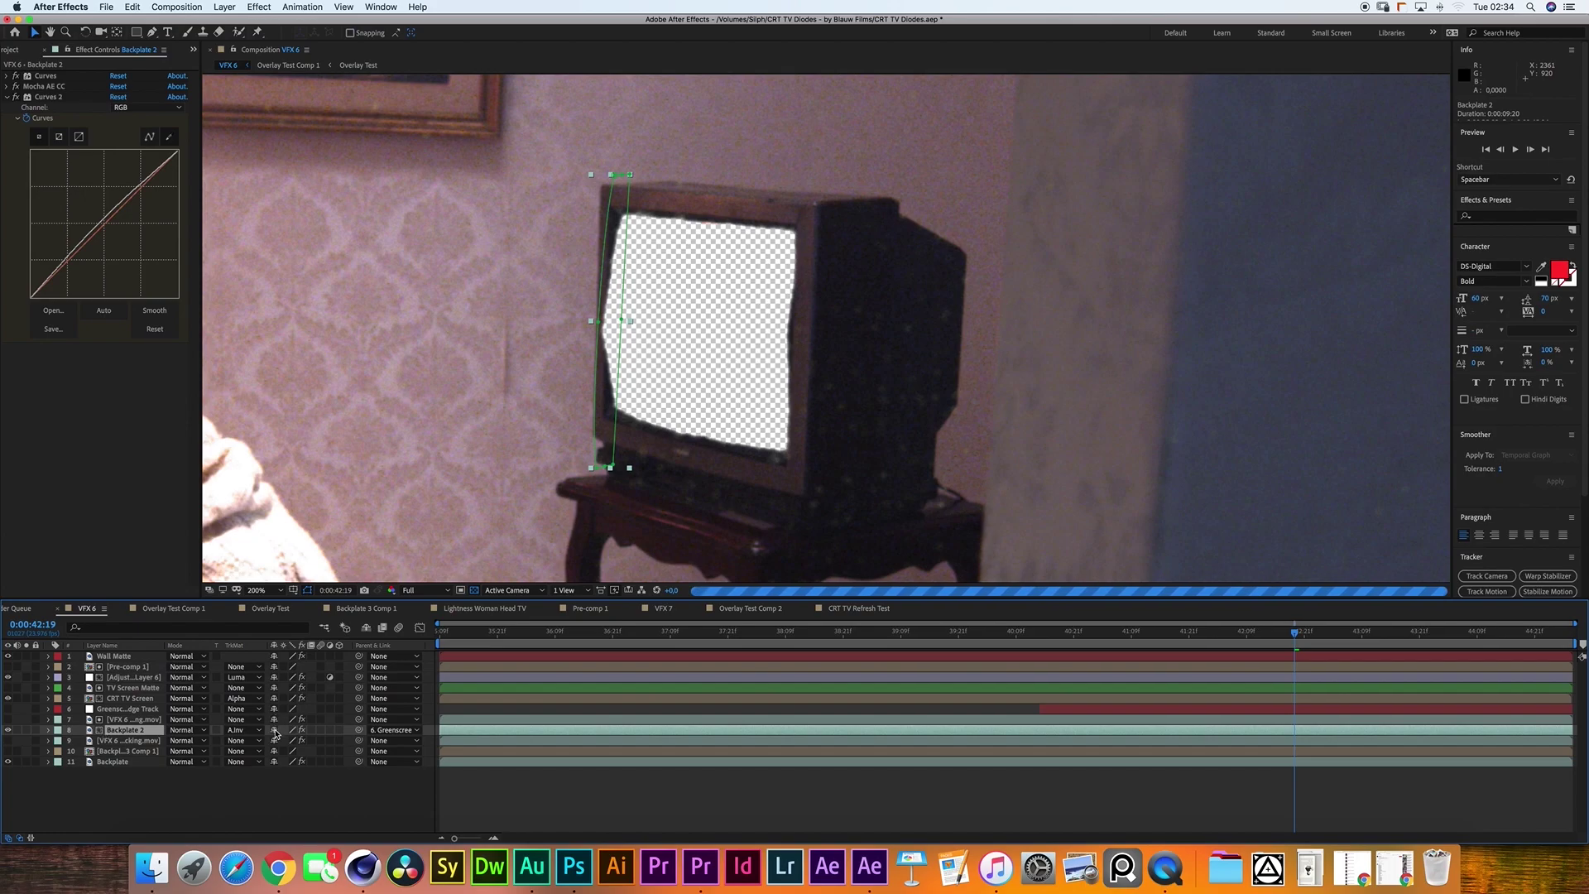
key("u")
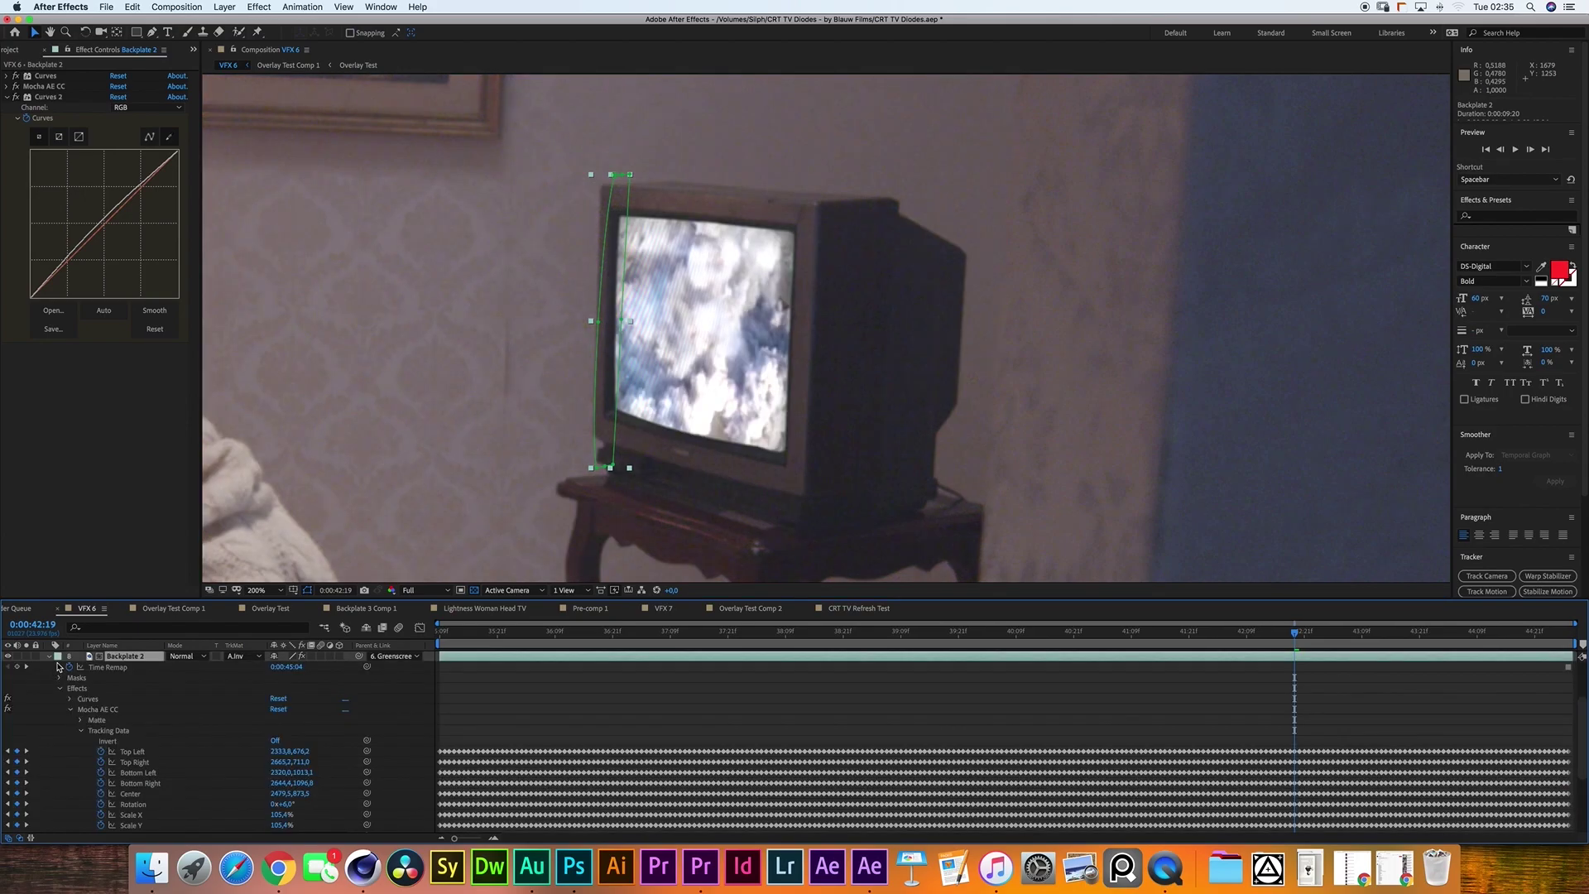
key("End")
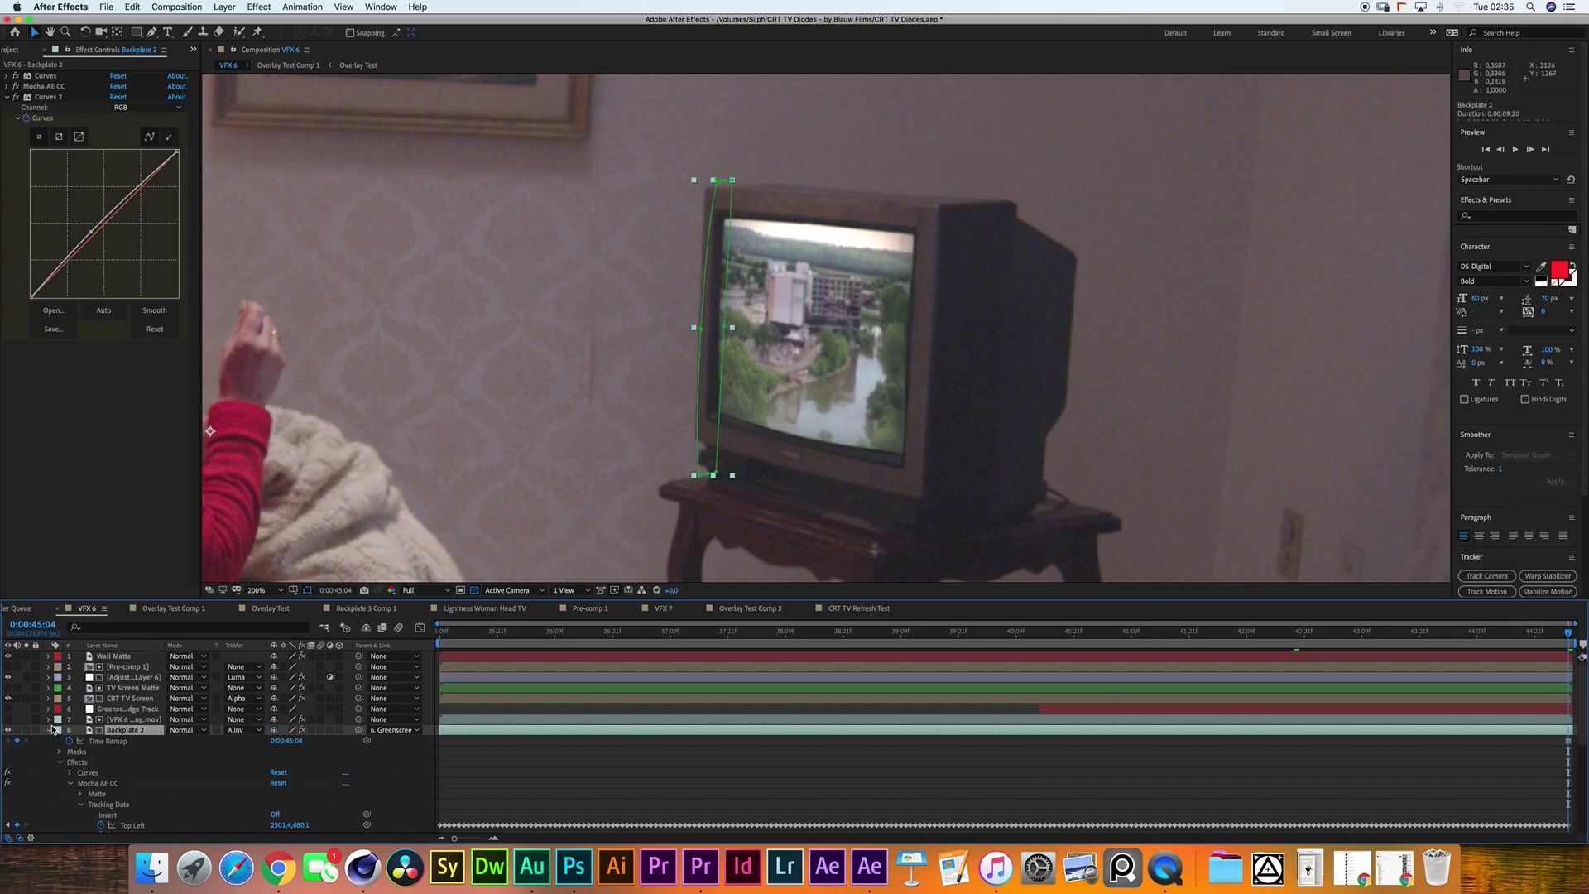
key("p")
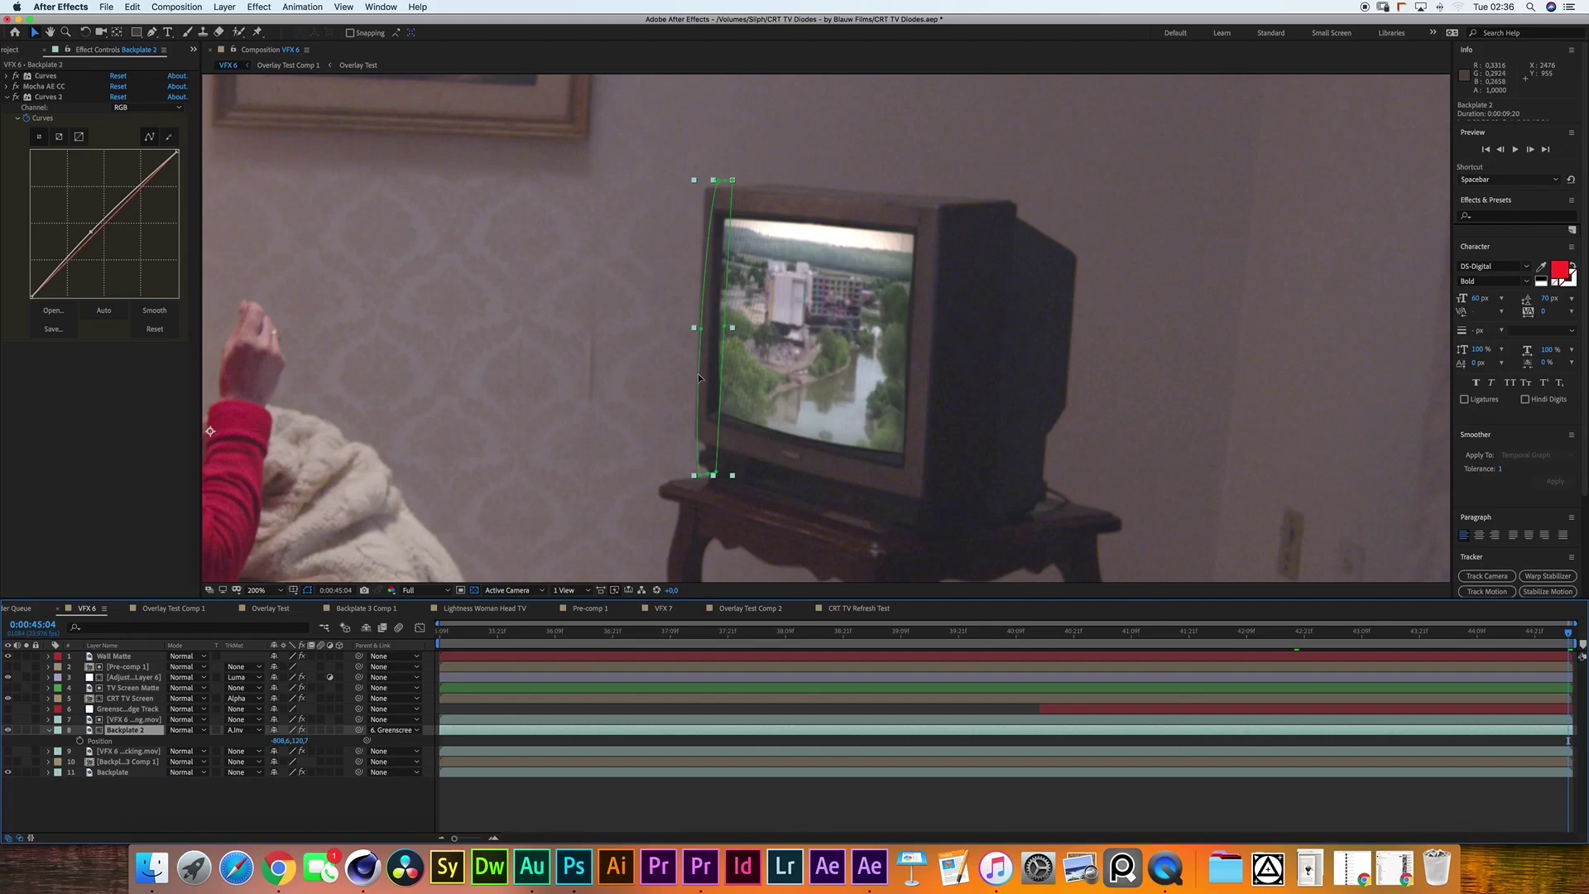
Locate Freeze On Last Frame among Backplate 2's time options and examine the layer's Time Remap and Transform properties.
right_click(137, 731)
mouse_move(248, 589)
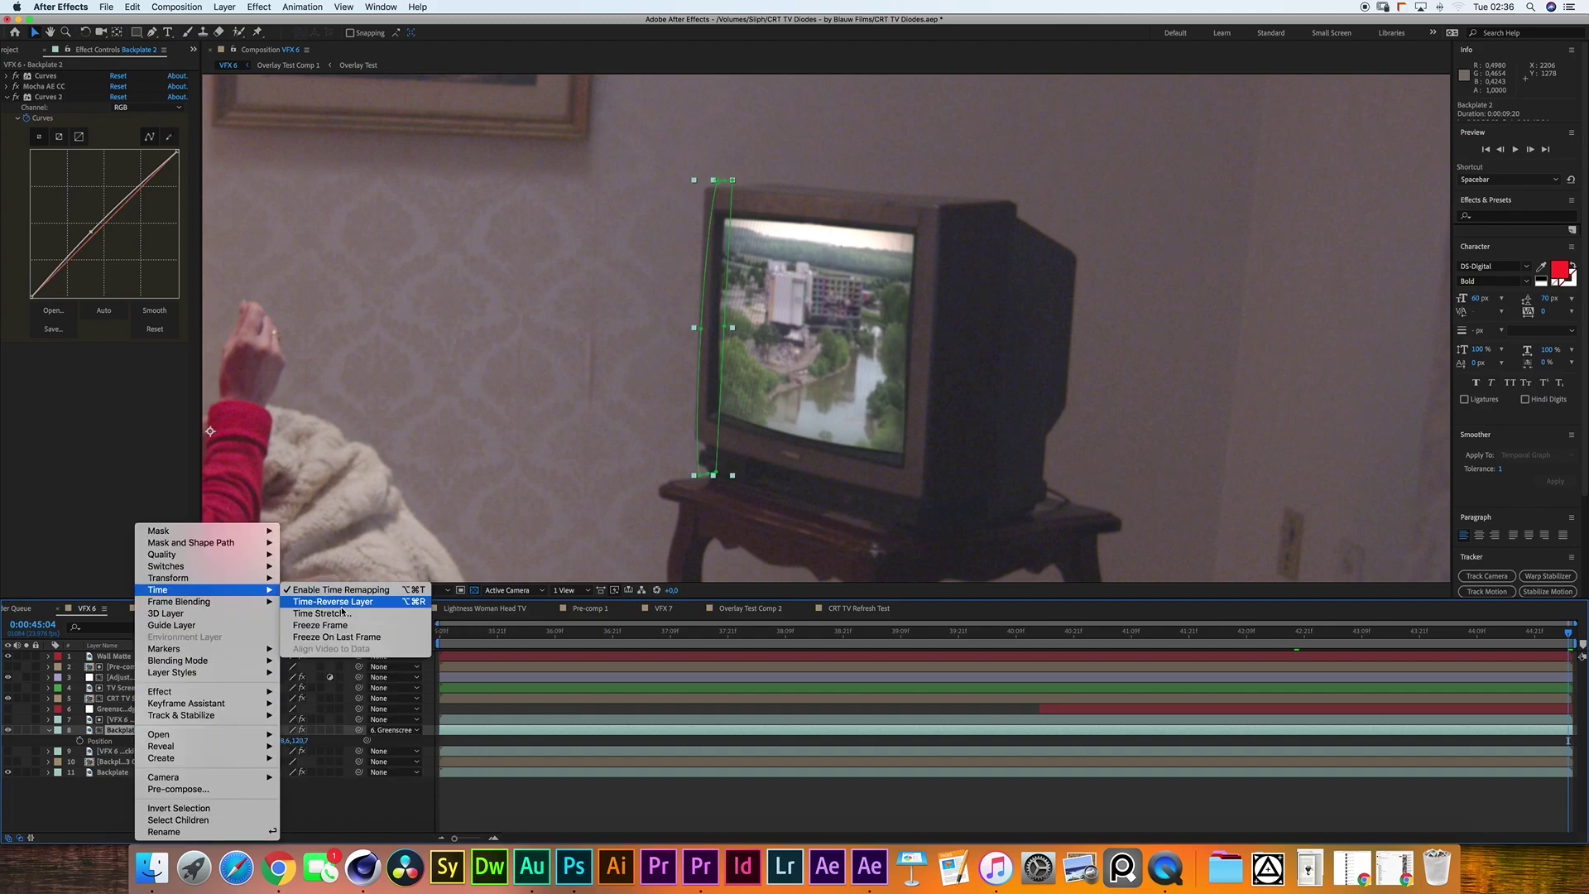
left_click(336, 636)
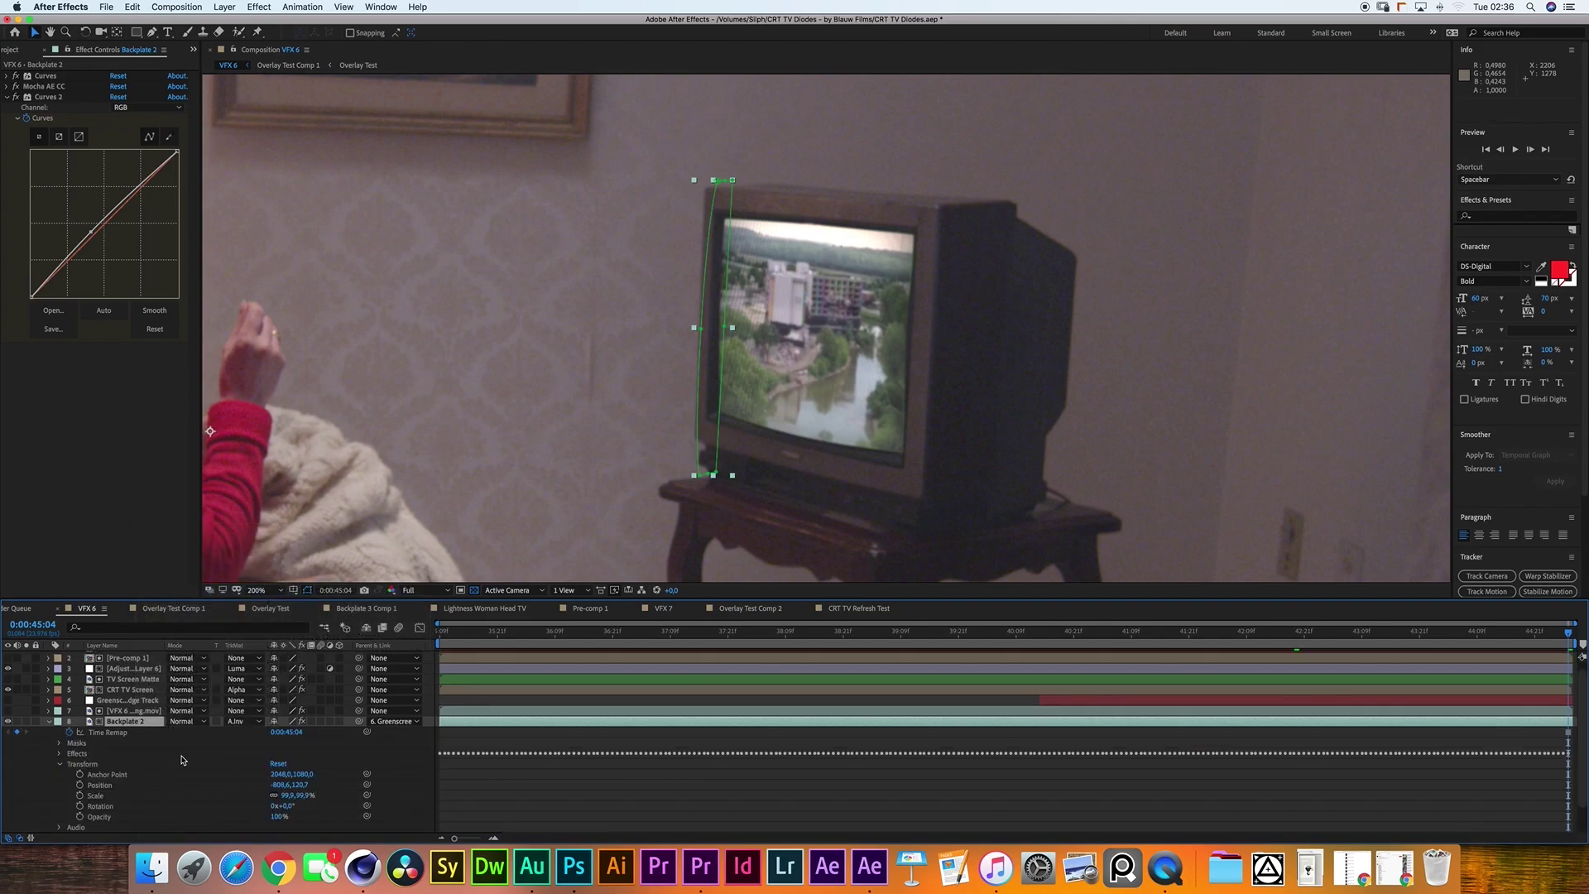
scroll(183, 760, "down", 1)
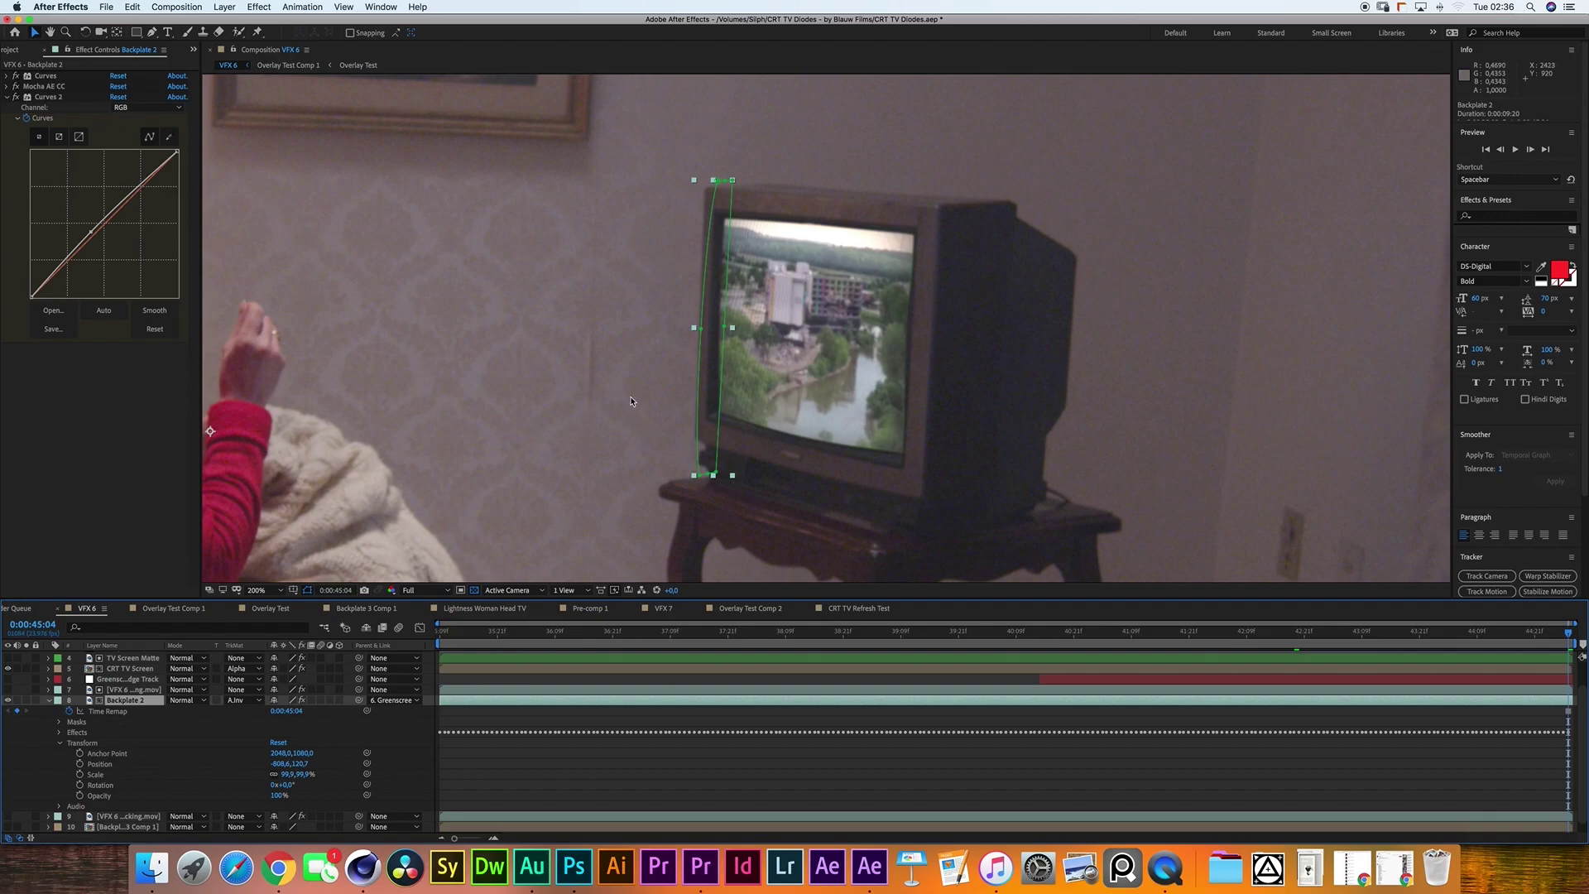
Review Backplate 2's Alpha Inverted track matte option and its animated properties, then collapse the layer.
left_click(240, 700)
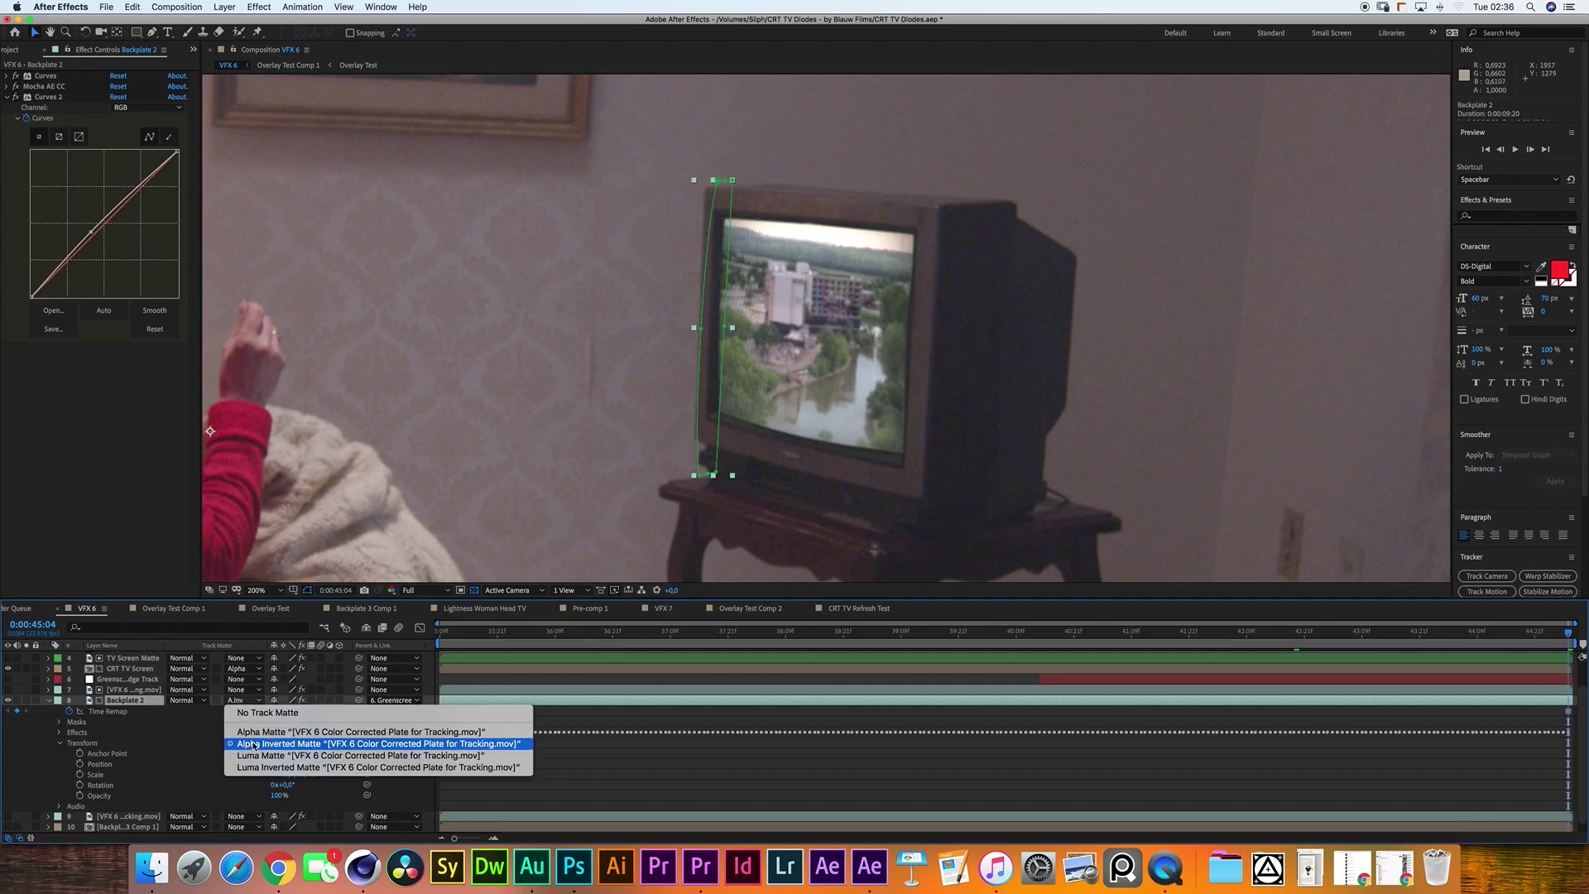
left_click(204, 717)
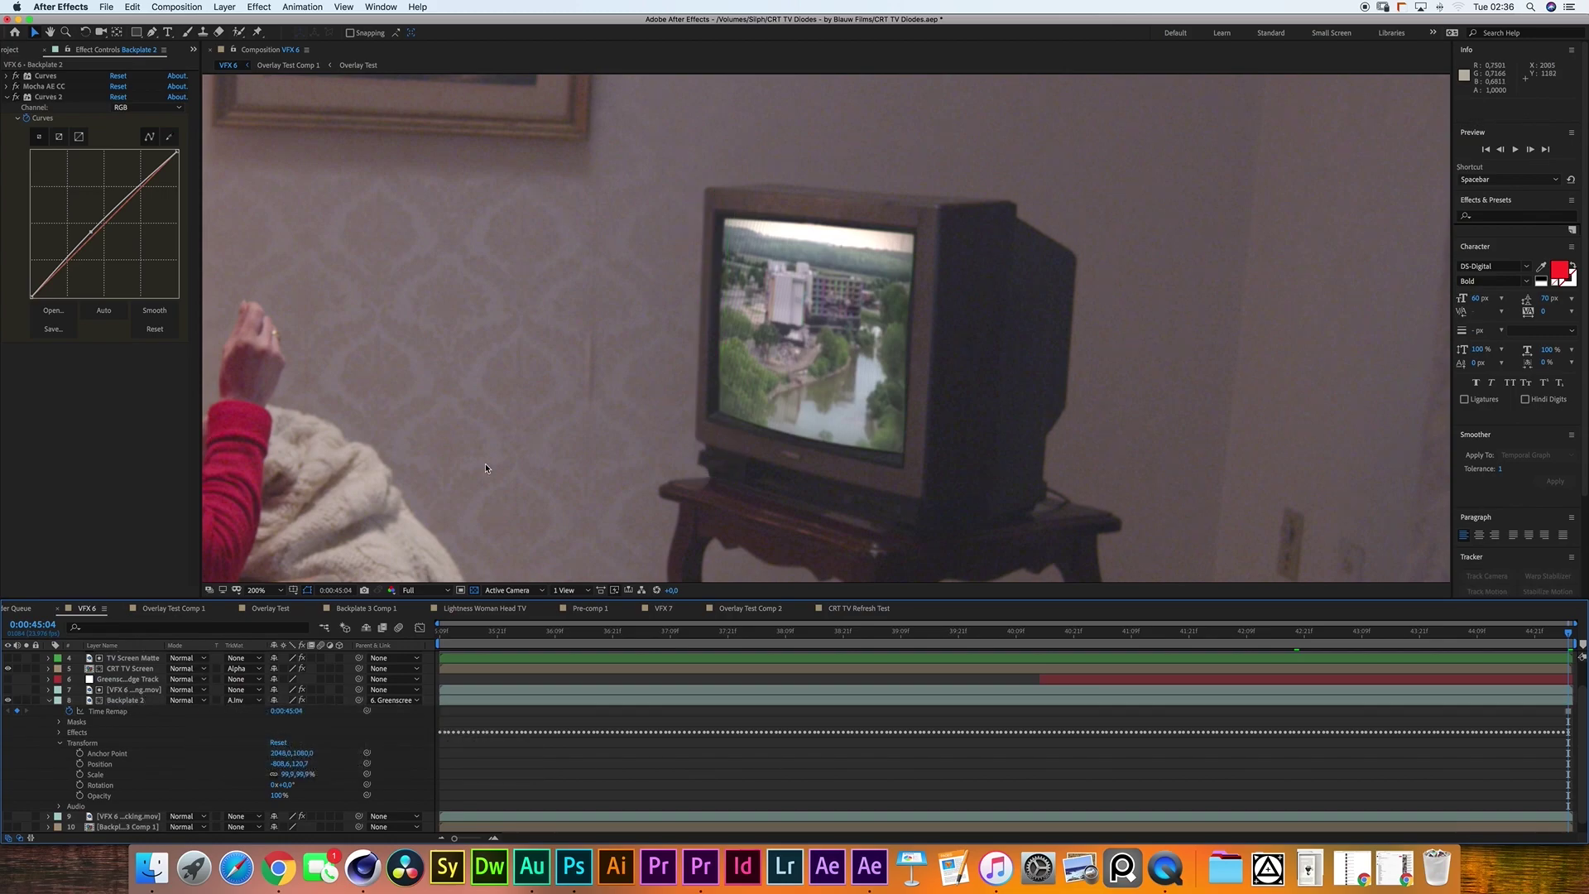
left_click(116, 699)
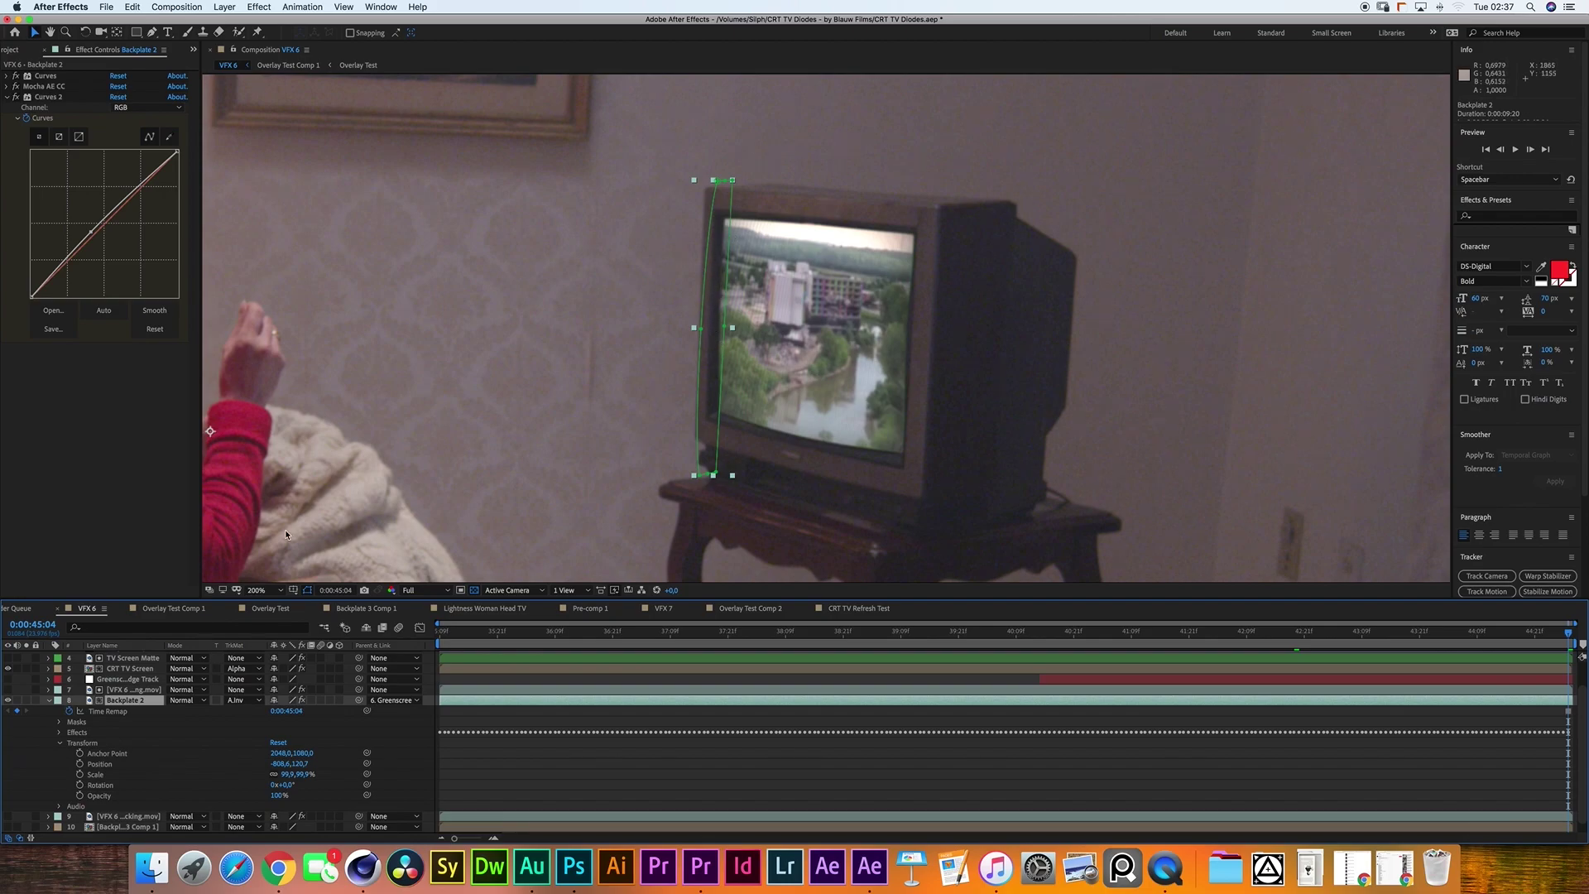
key("u")
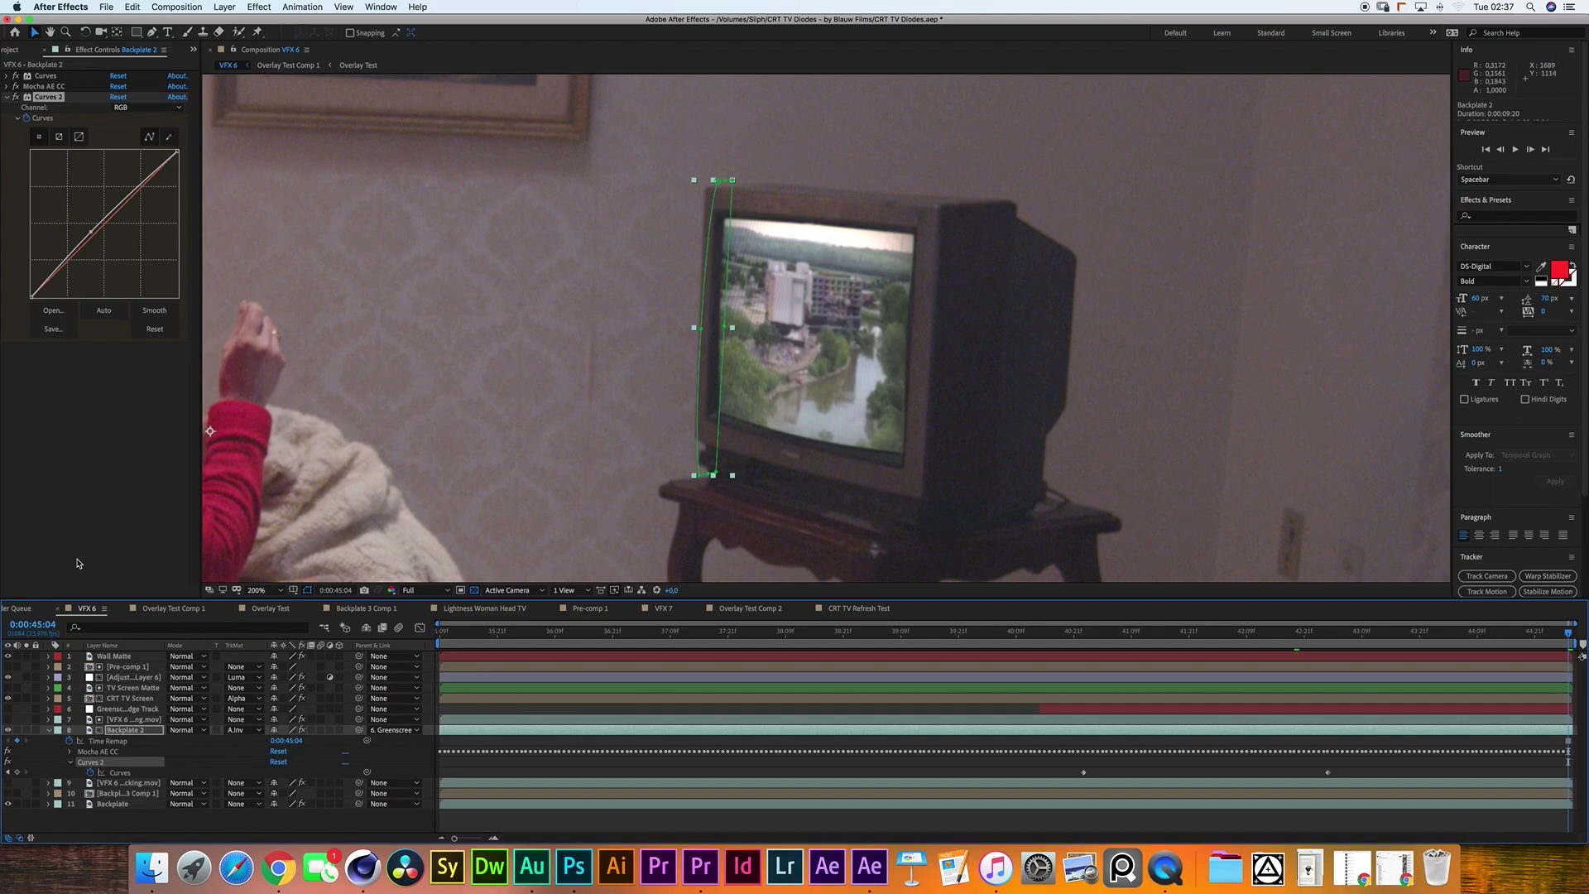
left_click(48, 730)
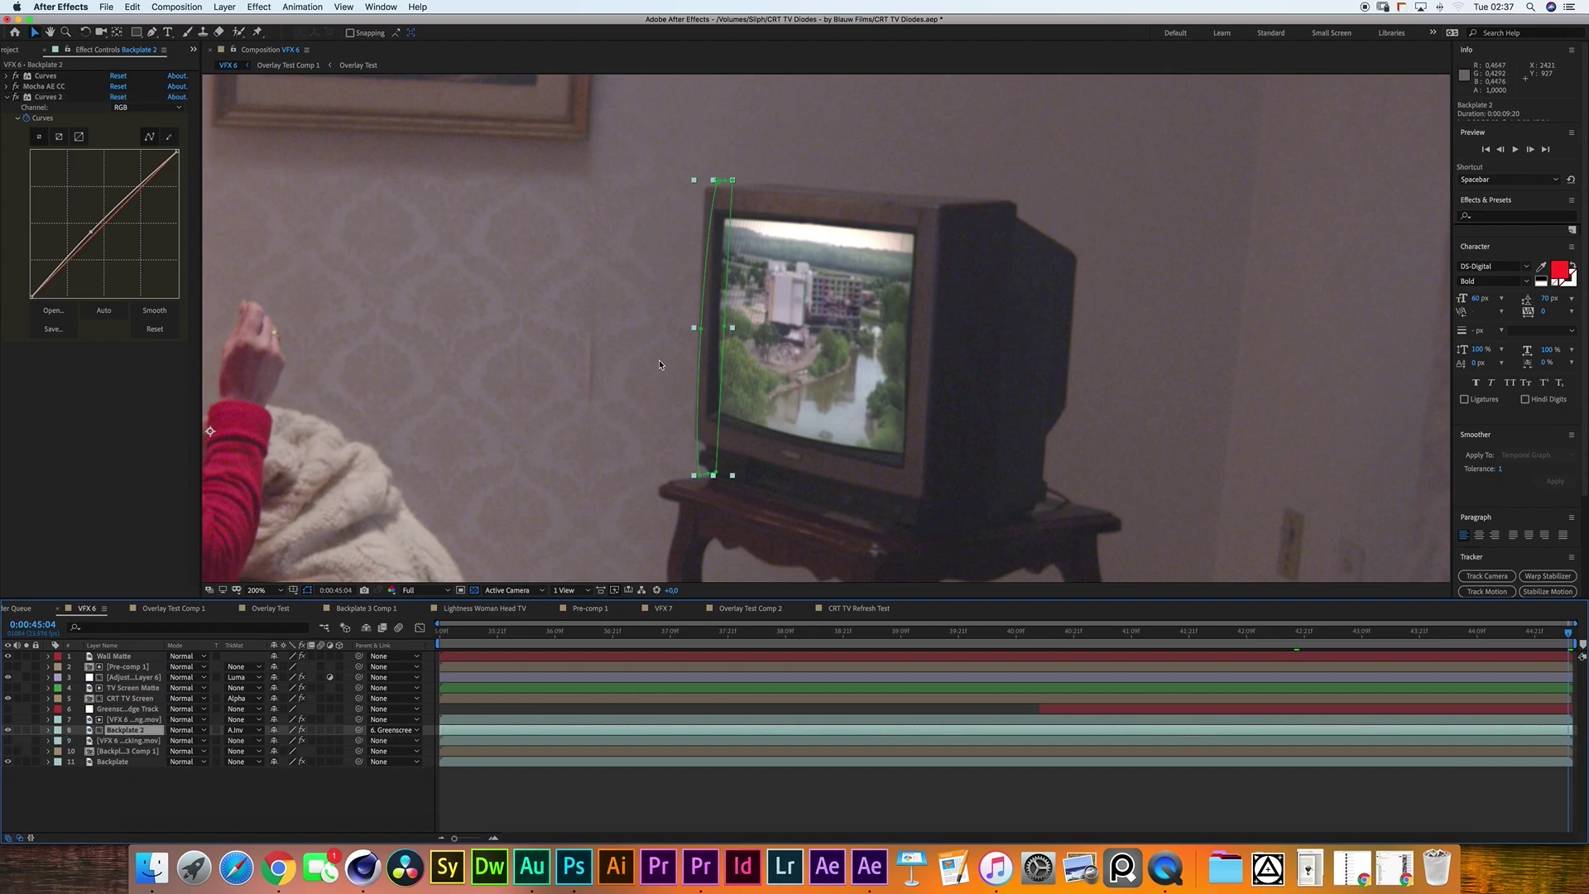
Open the Backplate layer's Mocha tracking and inspect the tracked shape along the TV's green screen edge.
left_click(141, 741)
left_click(70, 103)
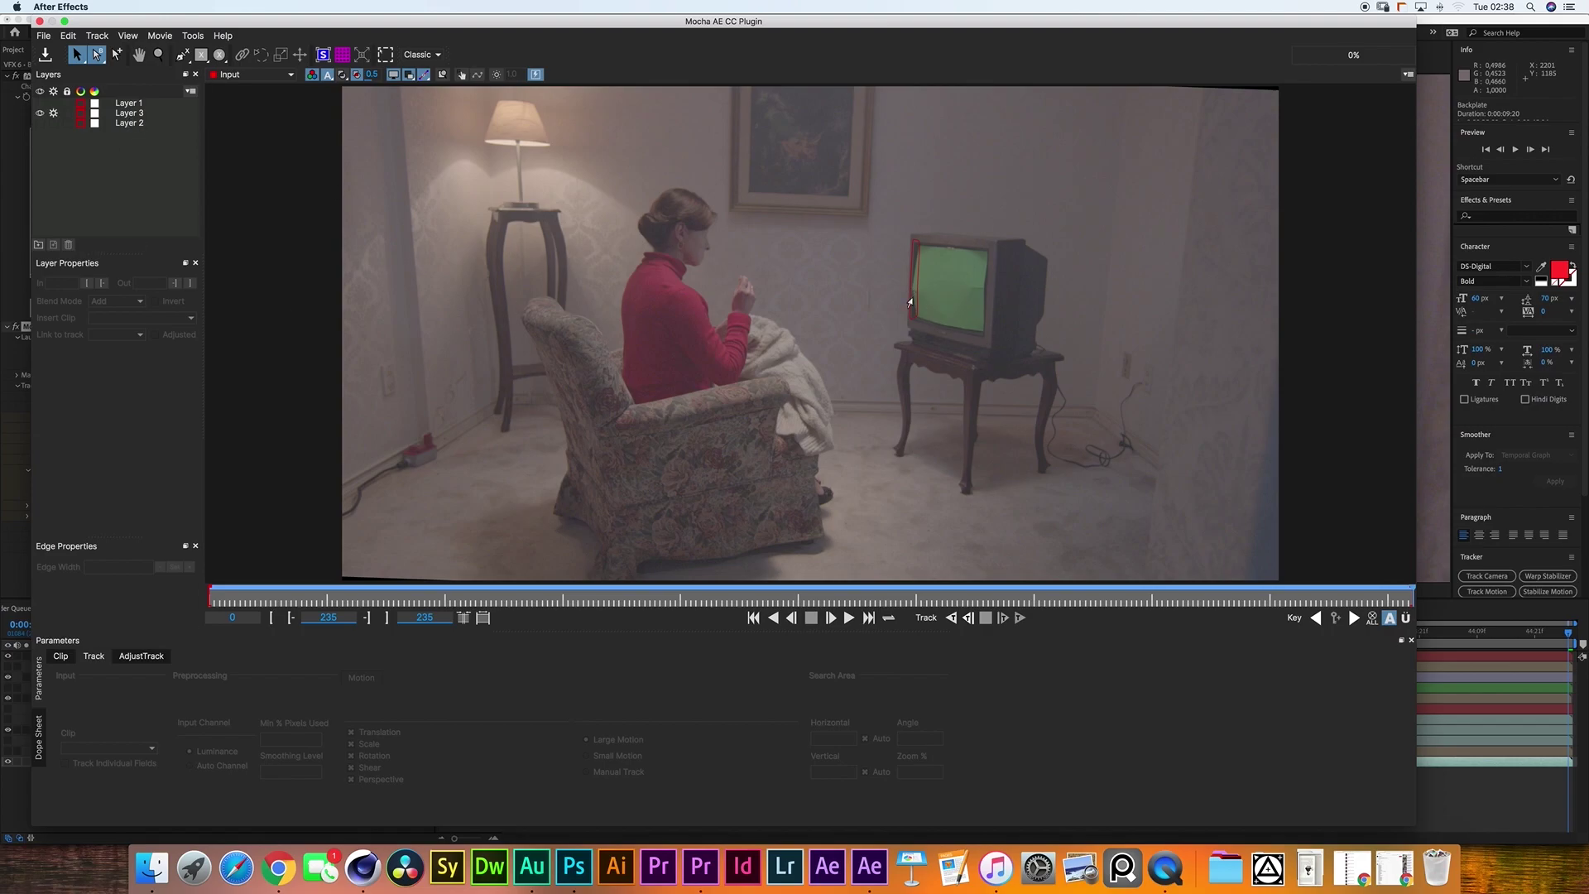
scroll(913, 290, "up", 5)
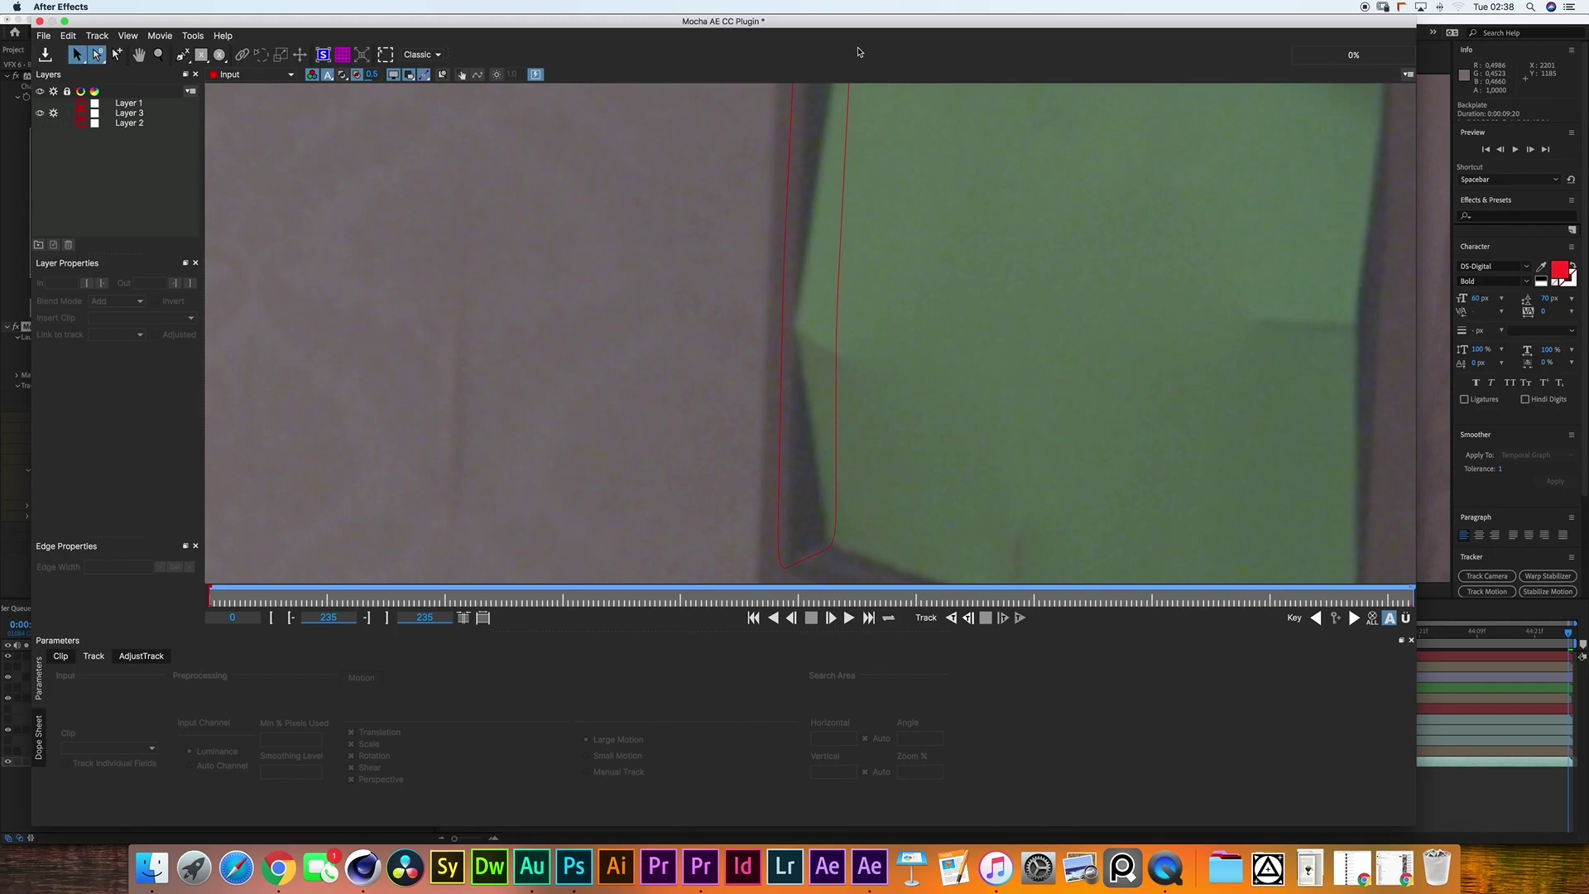
scroll(915, 451, "down", 6)
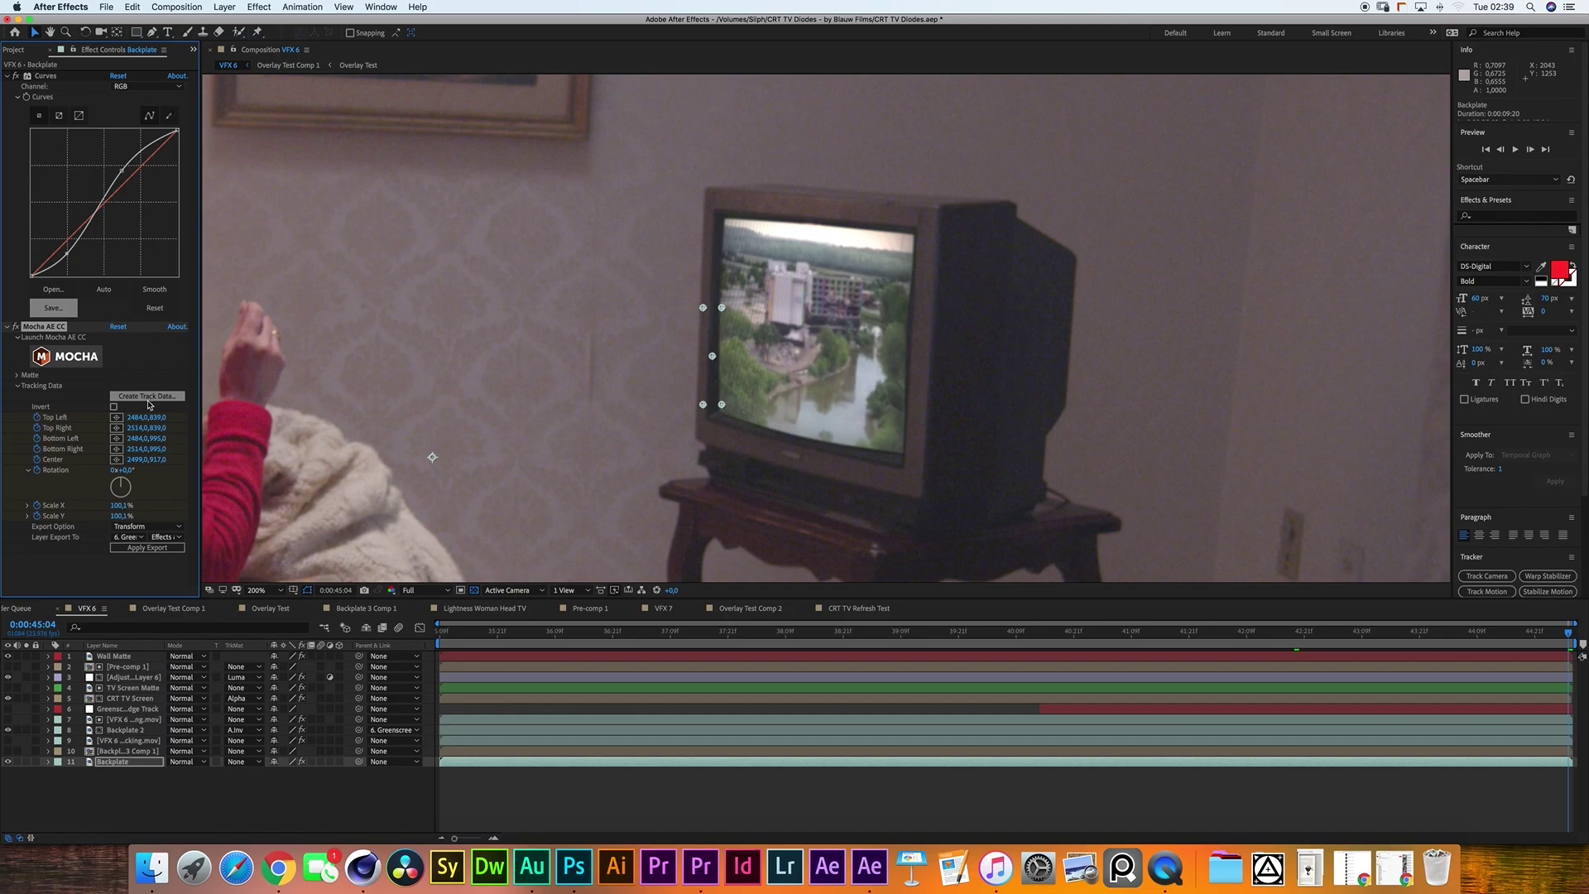
Review the Transform export option in Backplate's Mocha effect and look over the available layer commands.
left_click(134, 528)
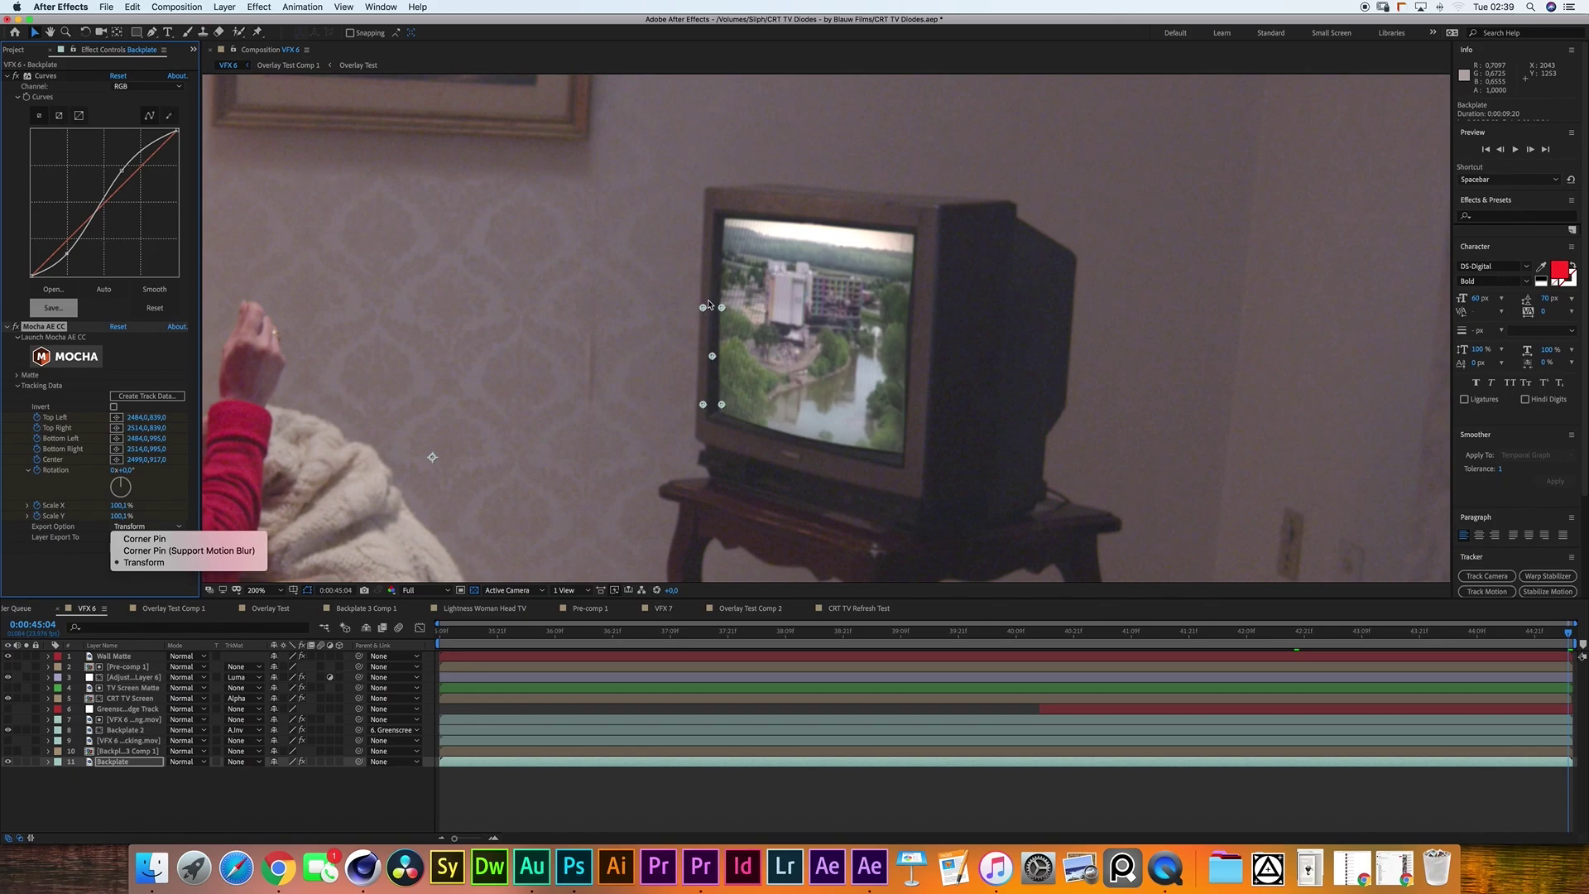
left_click(62, 584)
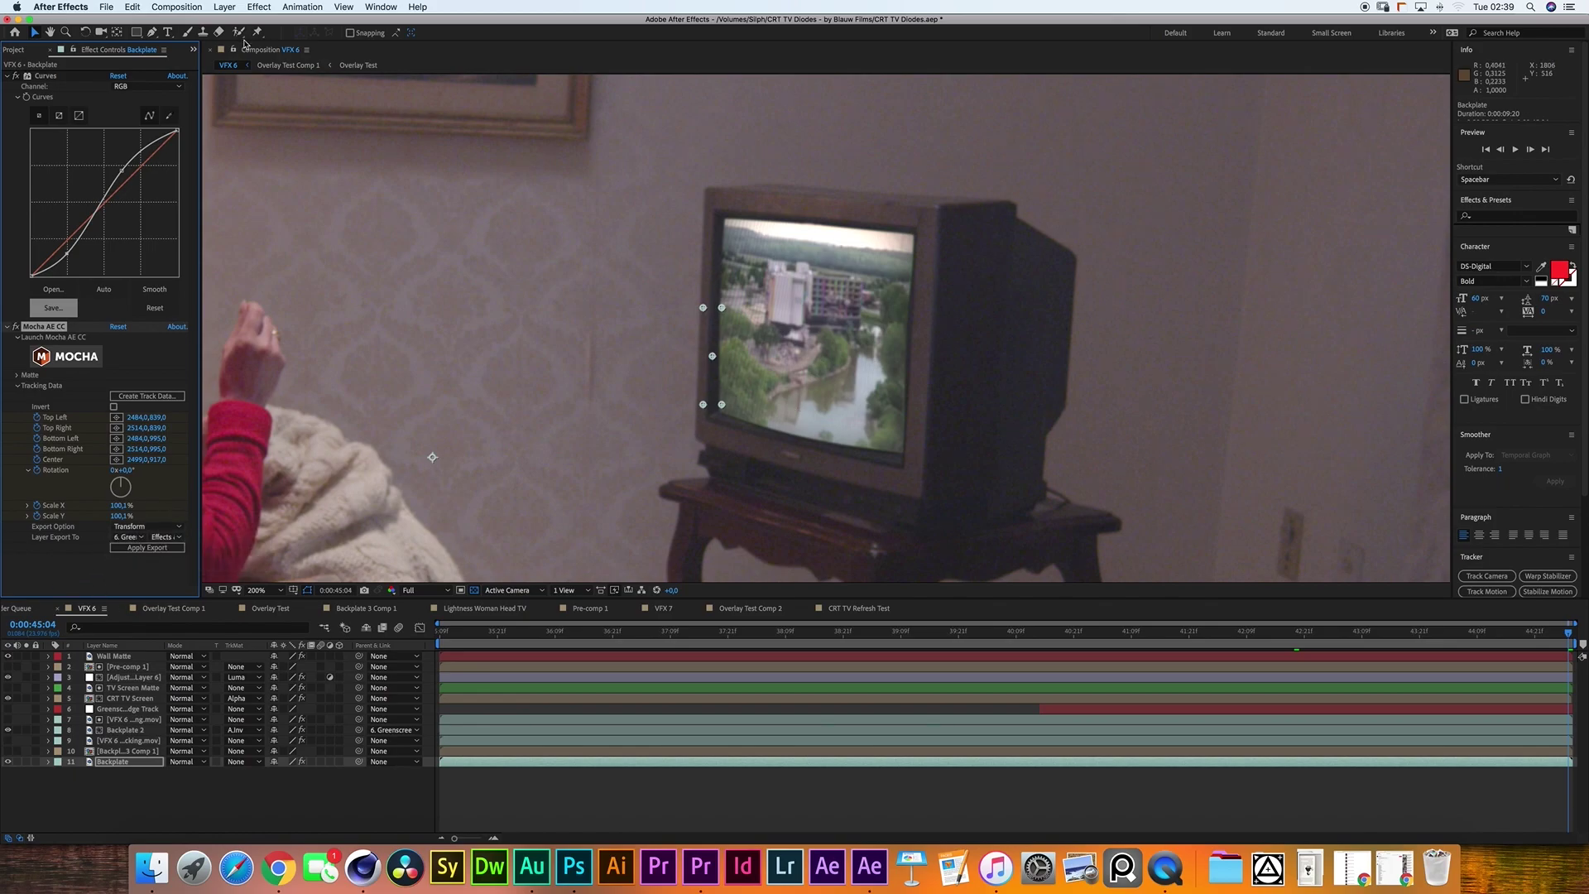
left_click(225, 8)
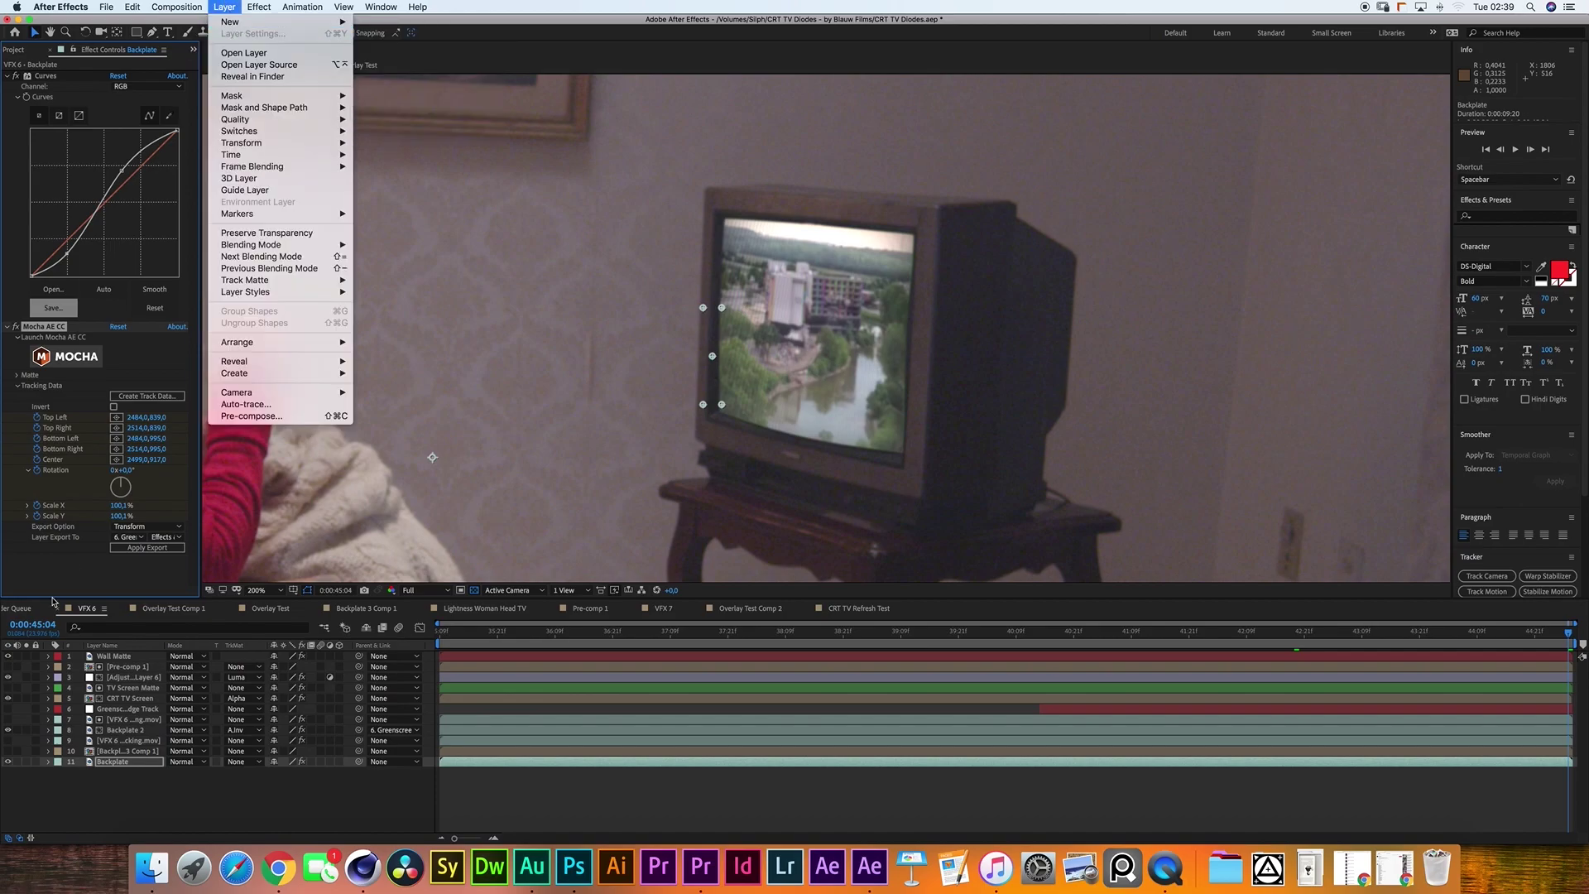
left_click(60, 569)
Examine the Greenscreen Edge Track null's motion path, Backplate's Mocha export settings, Backplate 2 and its keyed matte layer.
left_click(130, 709)
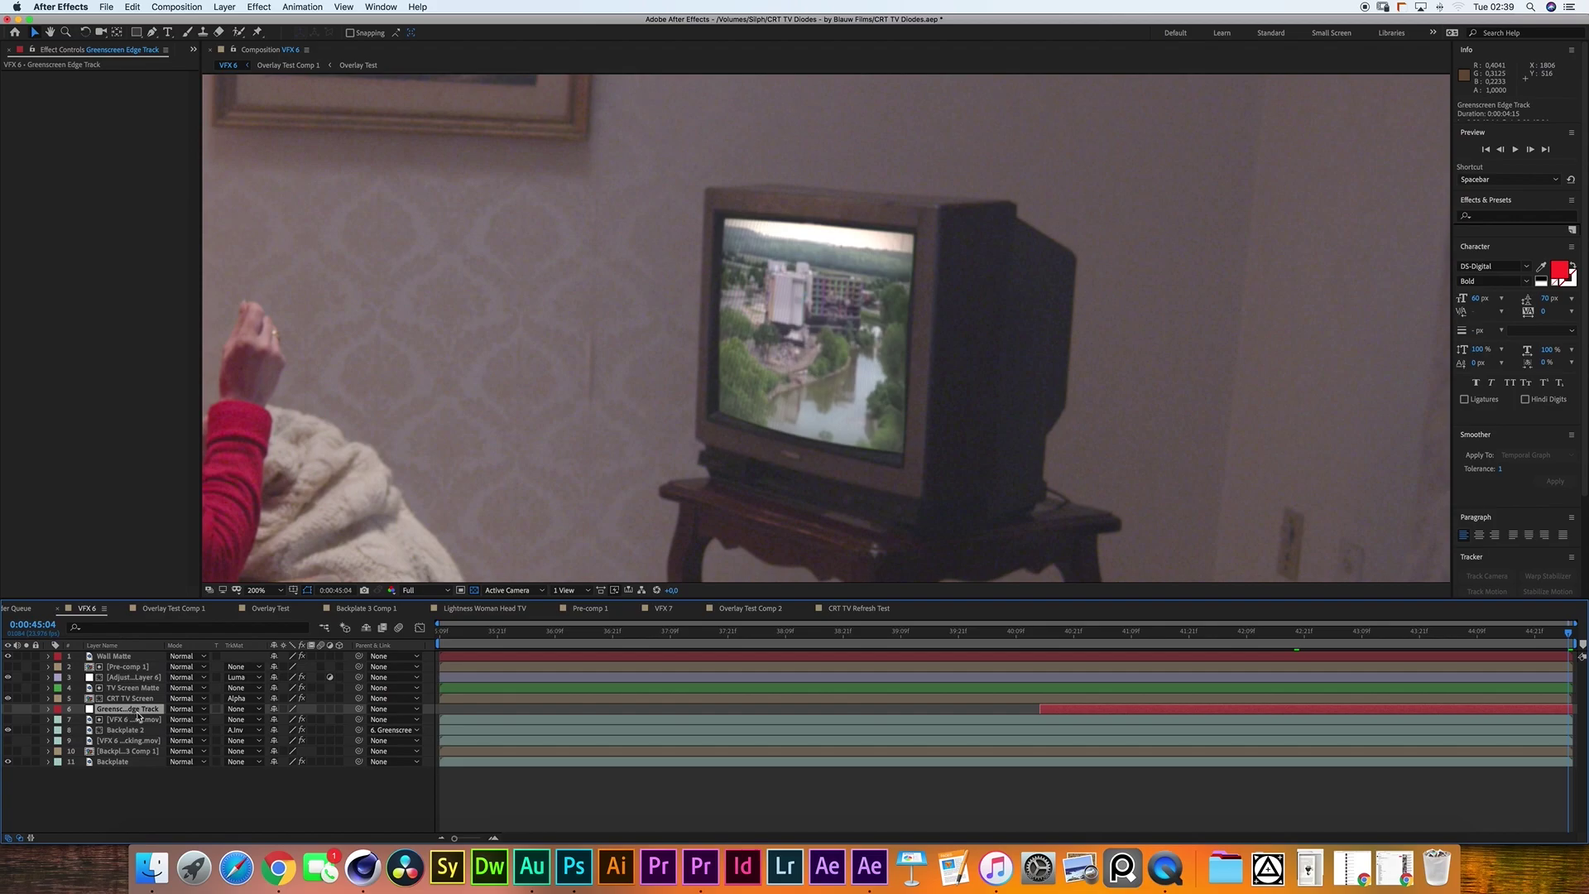
left_click(133, 762)
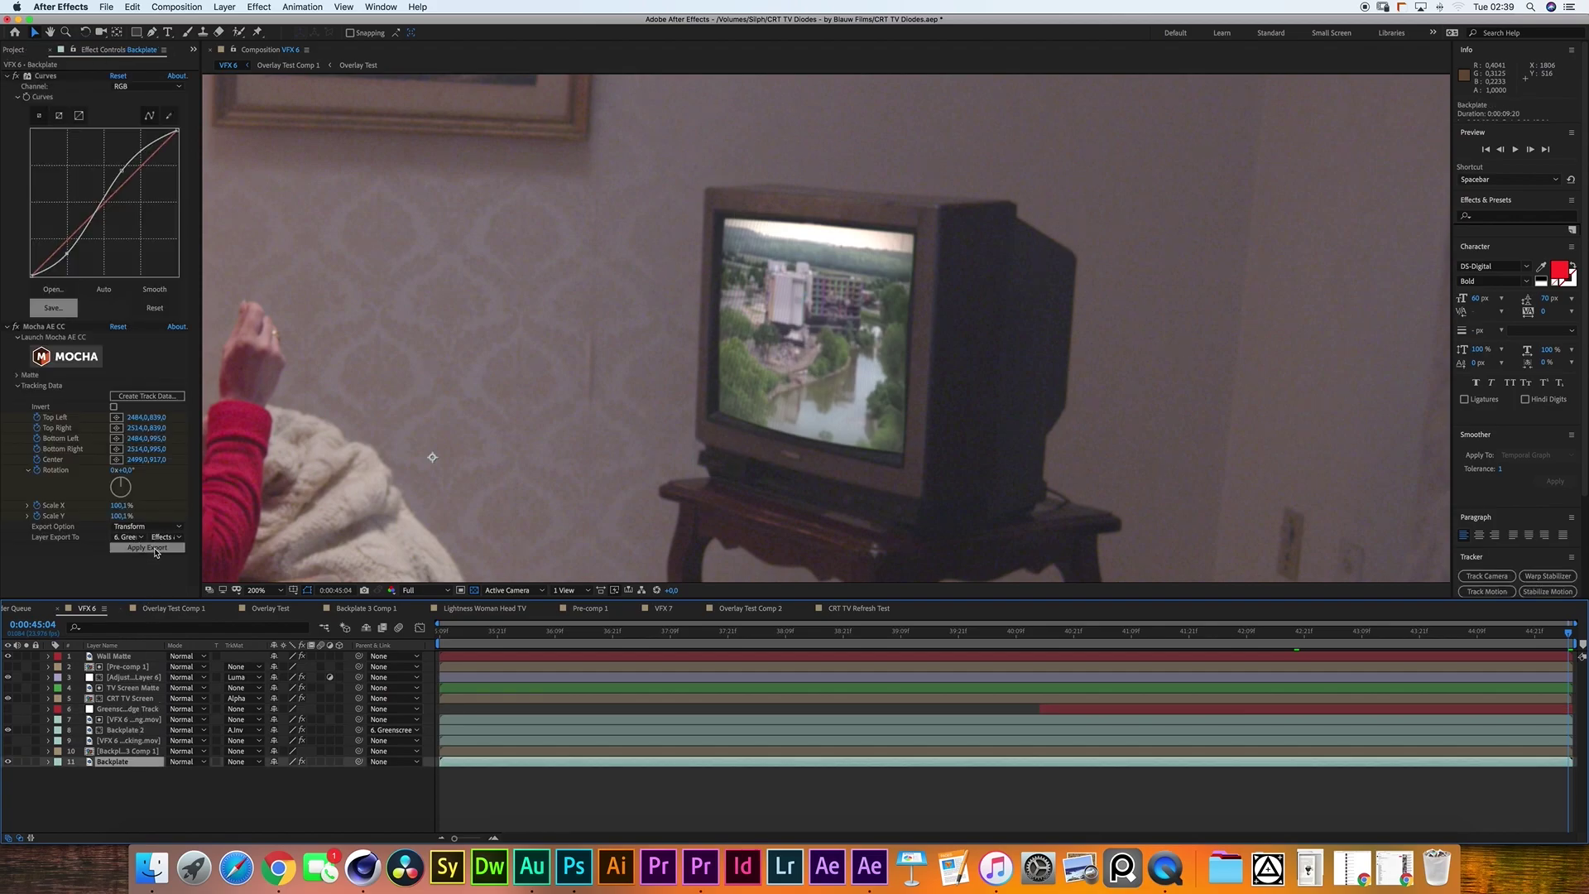
left_click(128, 709)
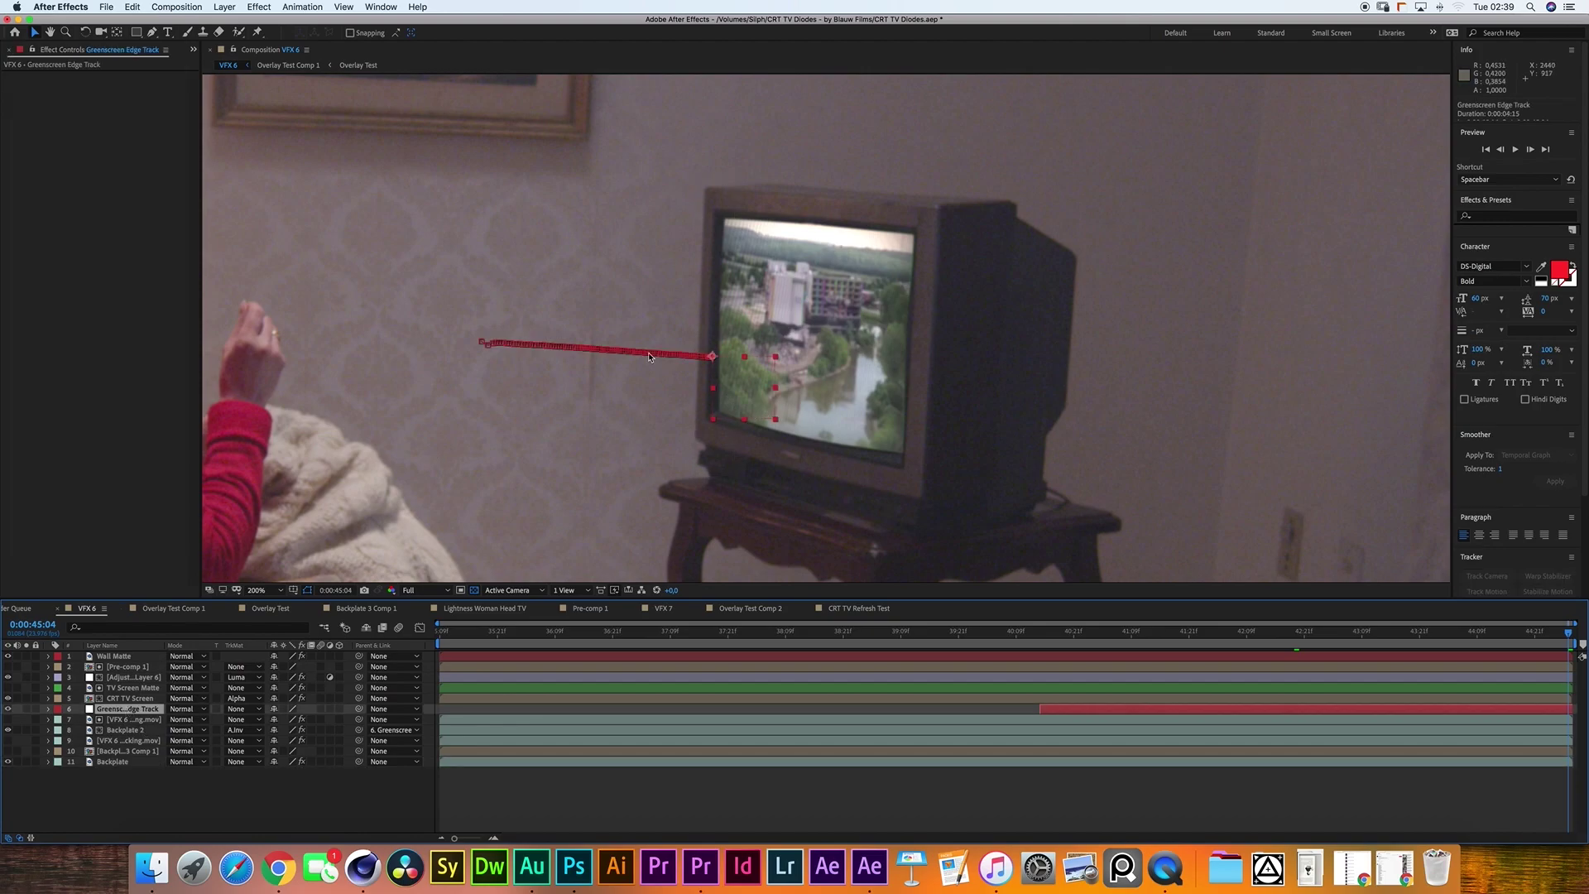
left_click(124, 729)
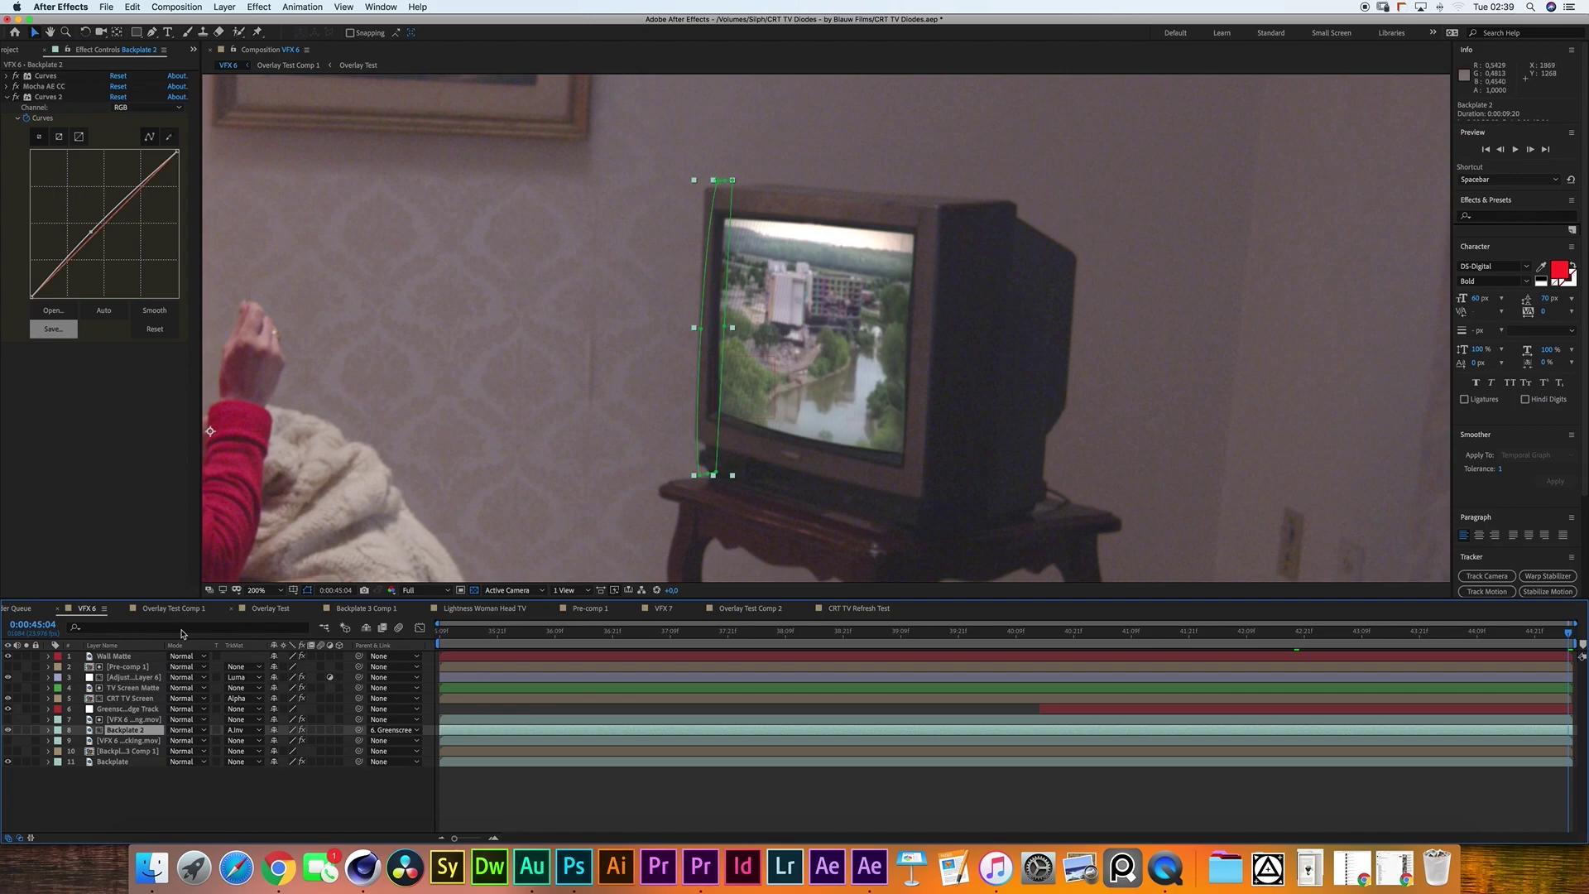
left_click(123, 720)
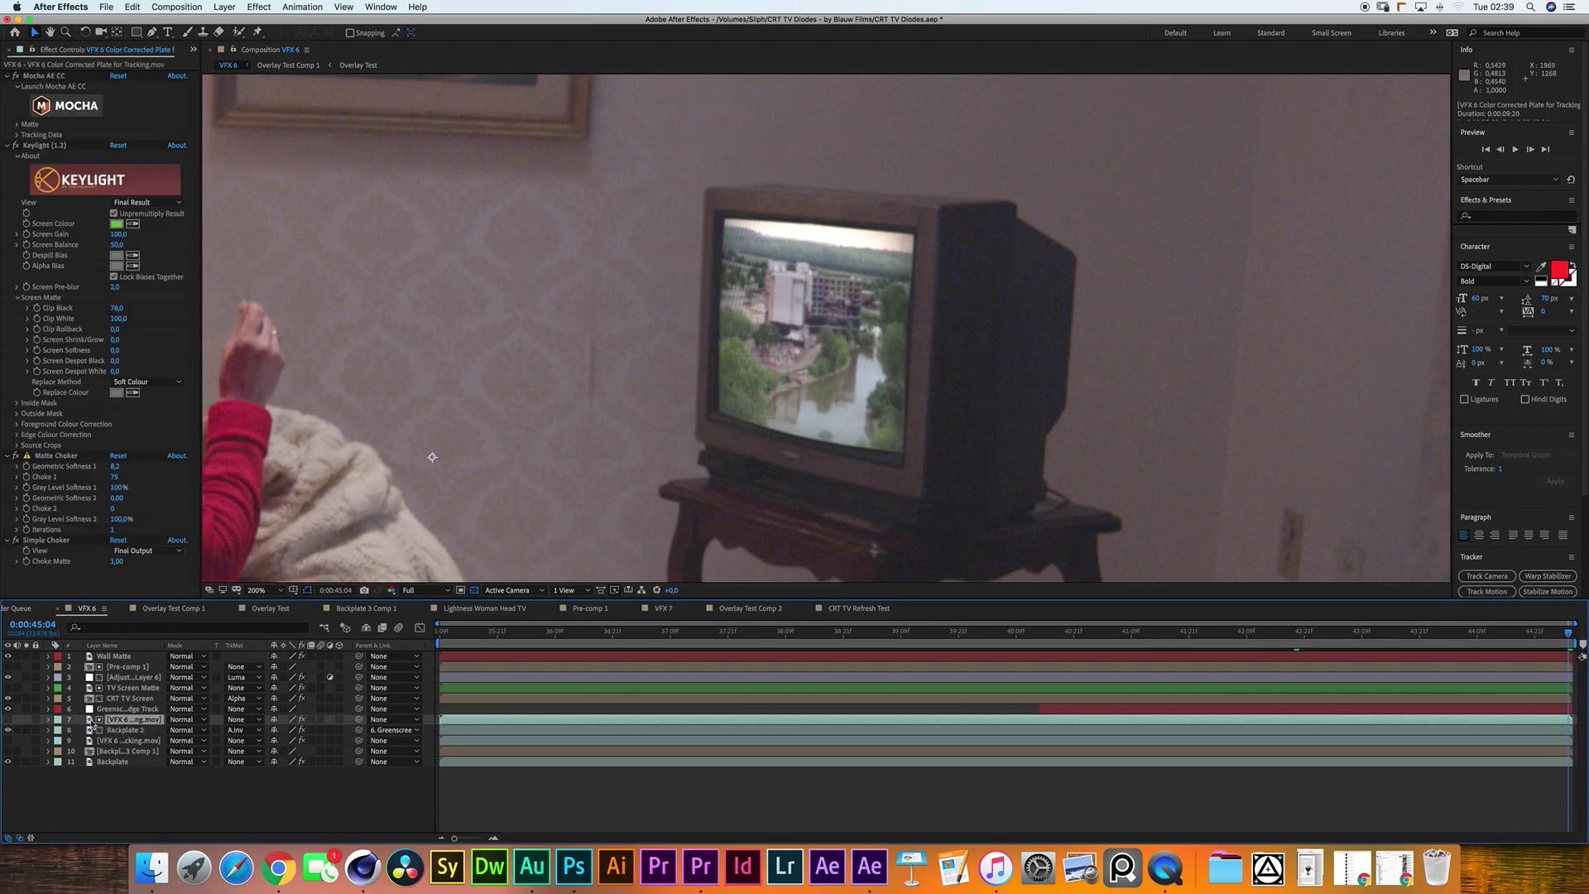
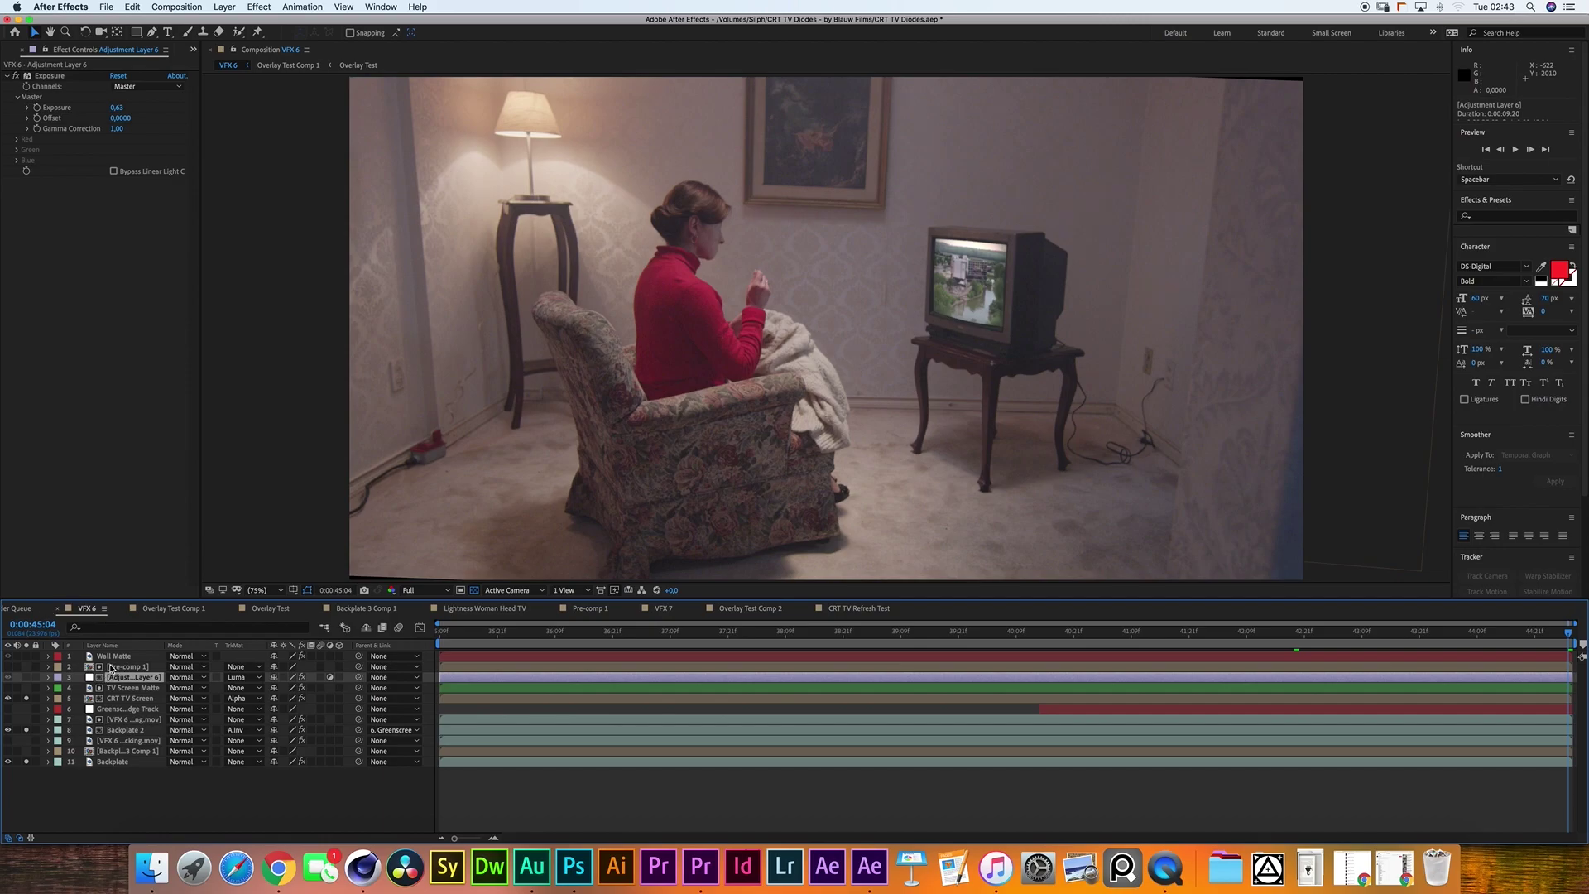
Open Pre-comp 1 to view the masked TV screen layer, then open Backplate 3 Comp 1 and inspect its Mocha shapes.
double_click(107, 668)
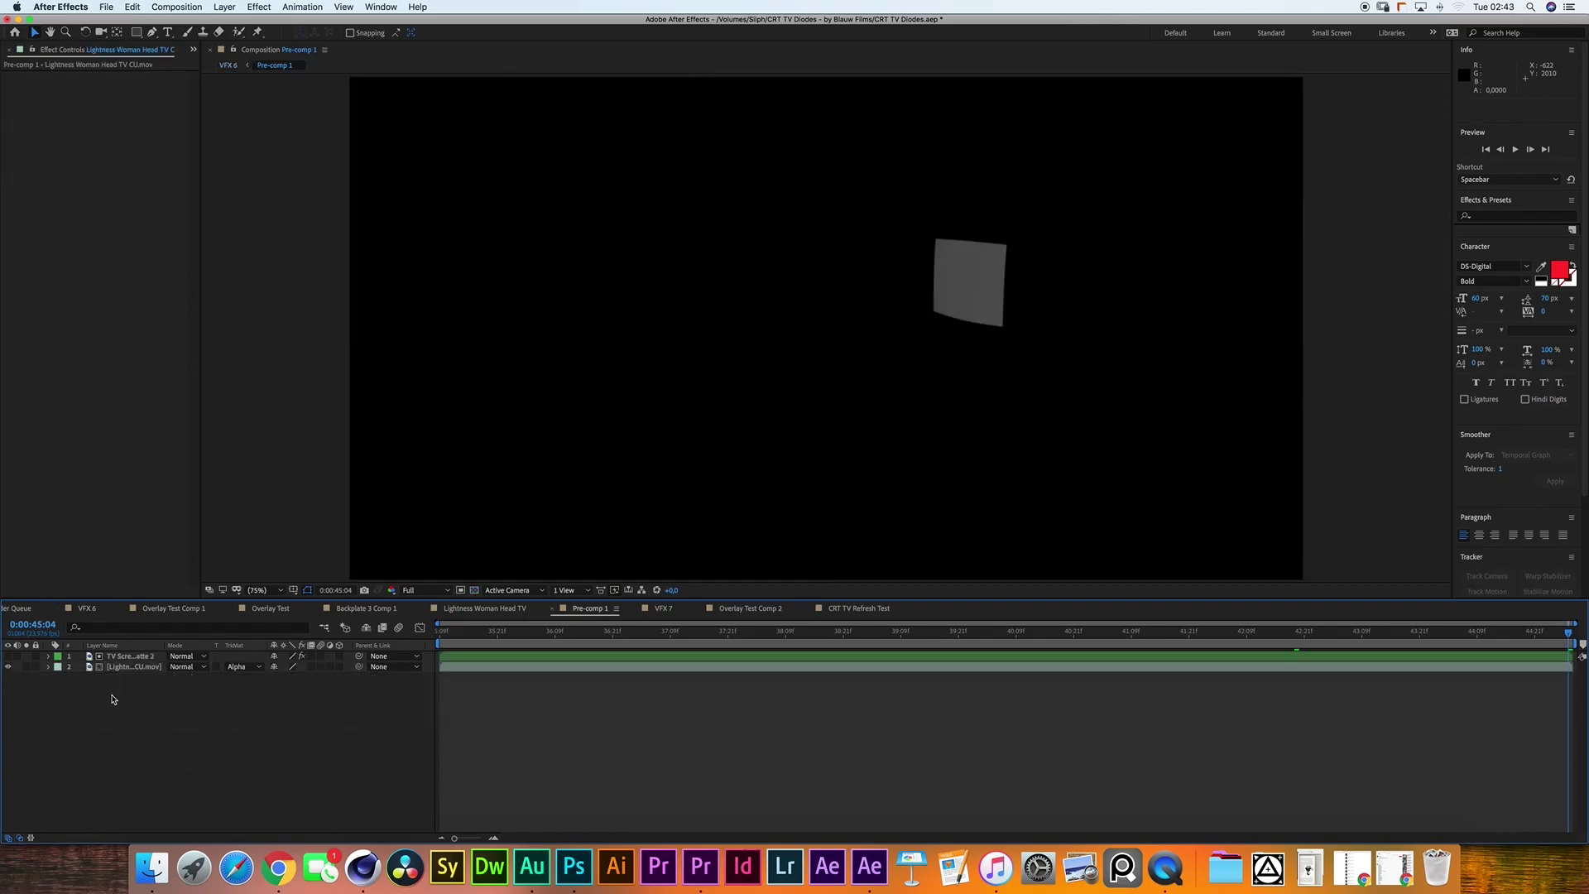
left_click(366, 608)
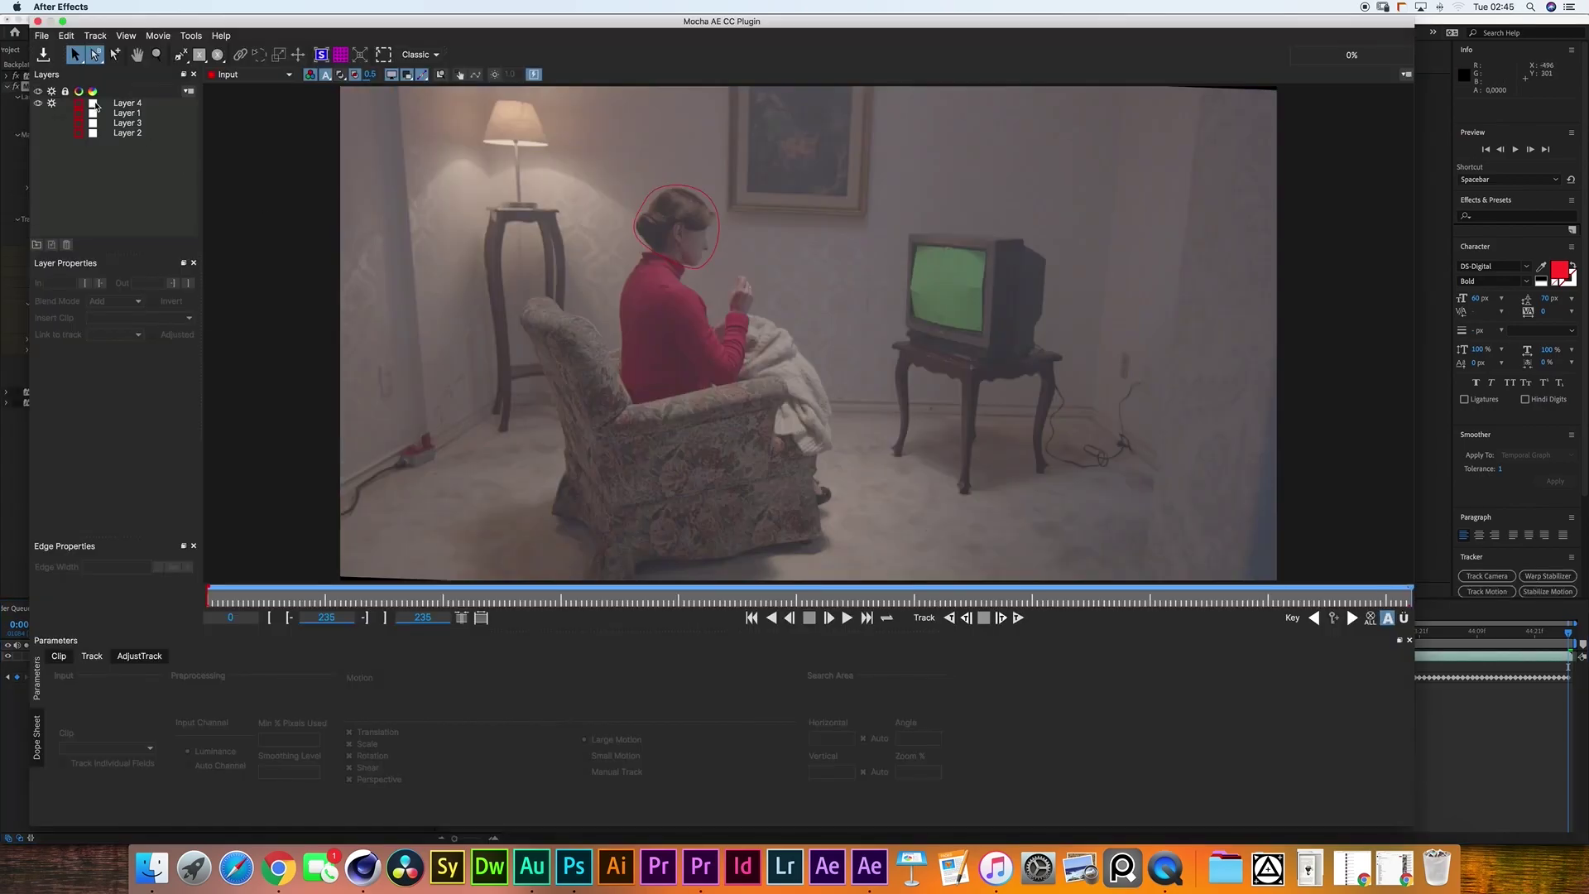
Check Layer 4's shape around the woman's head in Mocha and set the head mask on Backplate 3 to Add mode.
left_click(121, 106)
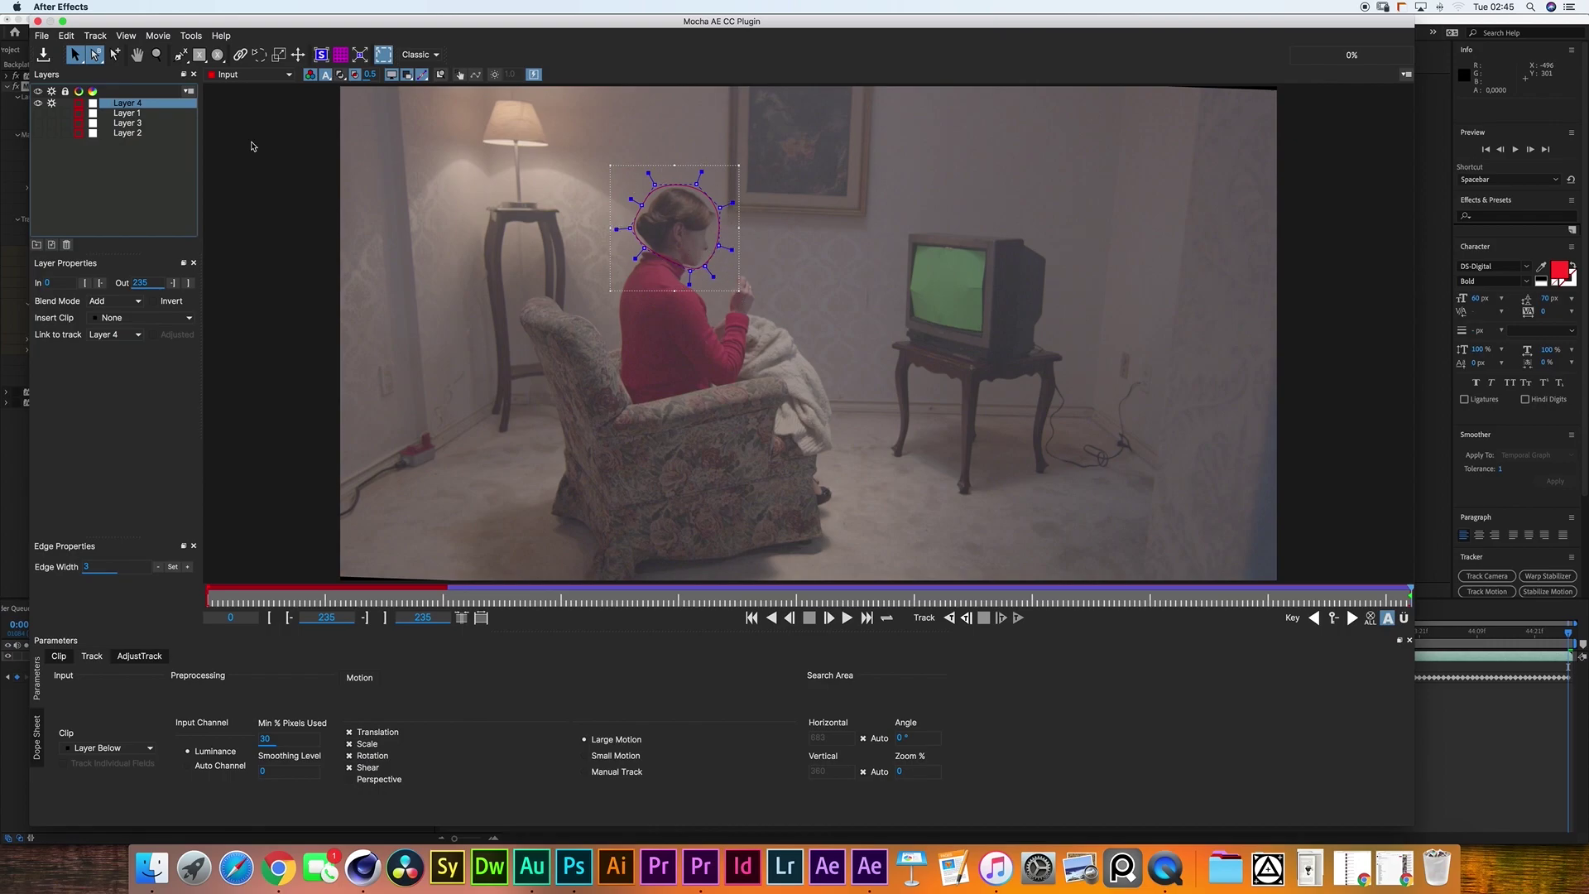
left_click(38, 22)
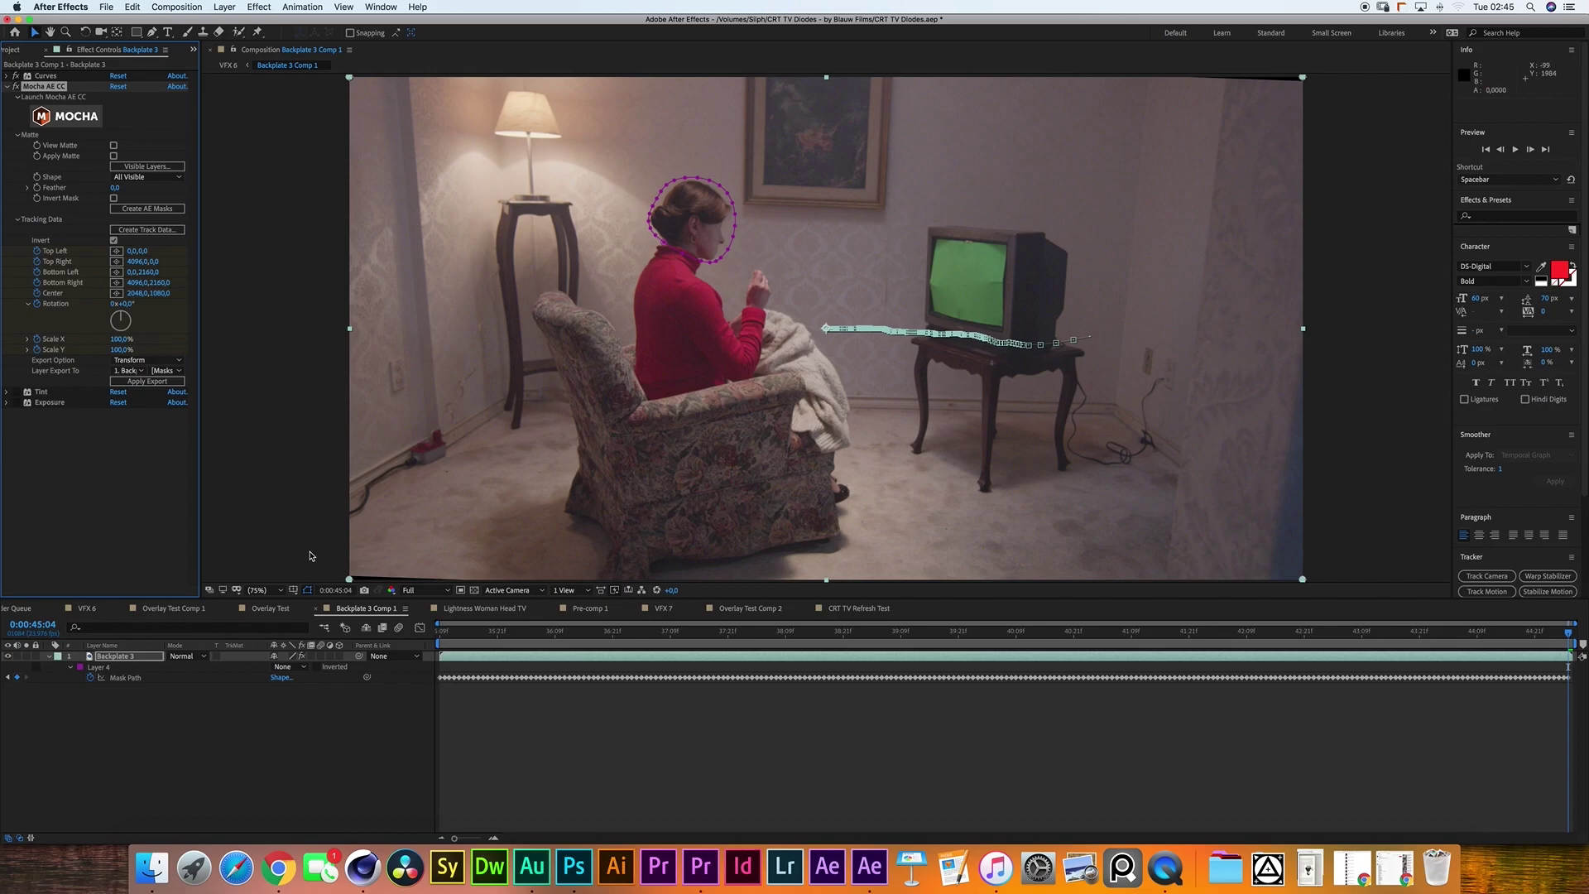
left_click(303, 667)
left_click(305, 691)
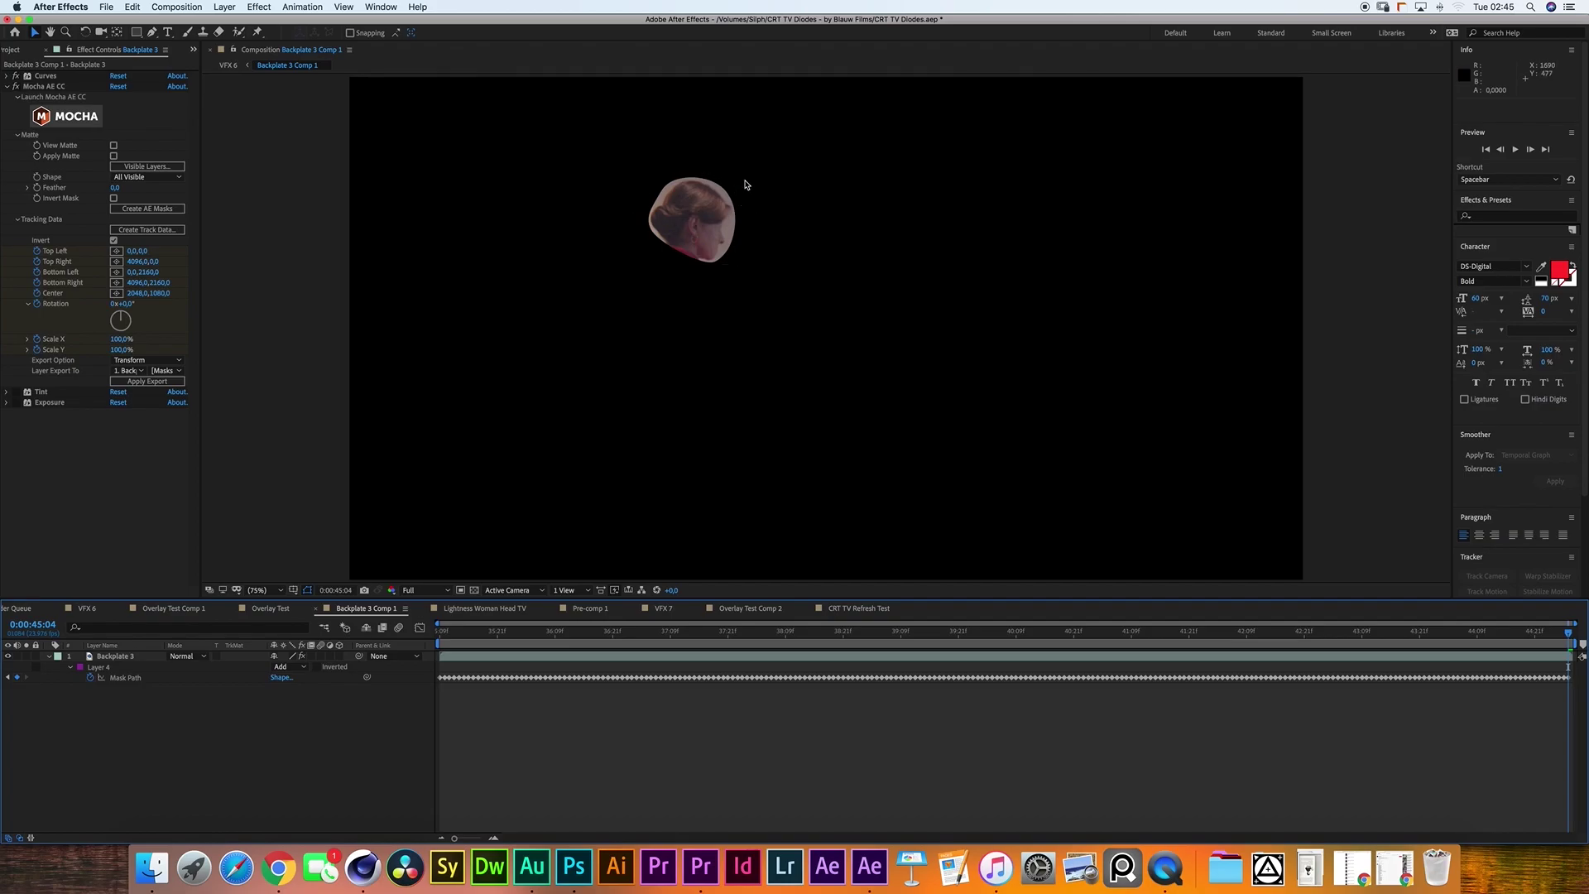
Enable the Tint and Exposure effects on Backplate 3 to turn the masked head into a high-contrast black-and-white matte.
left_click(170, 299)
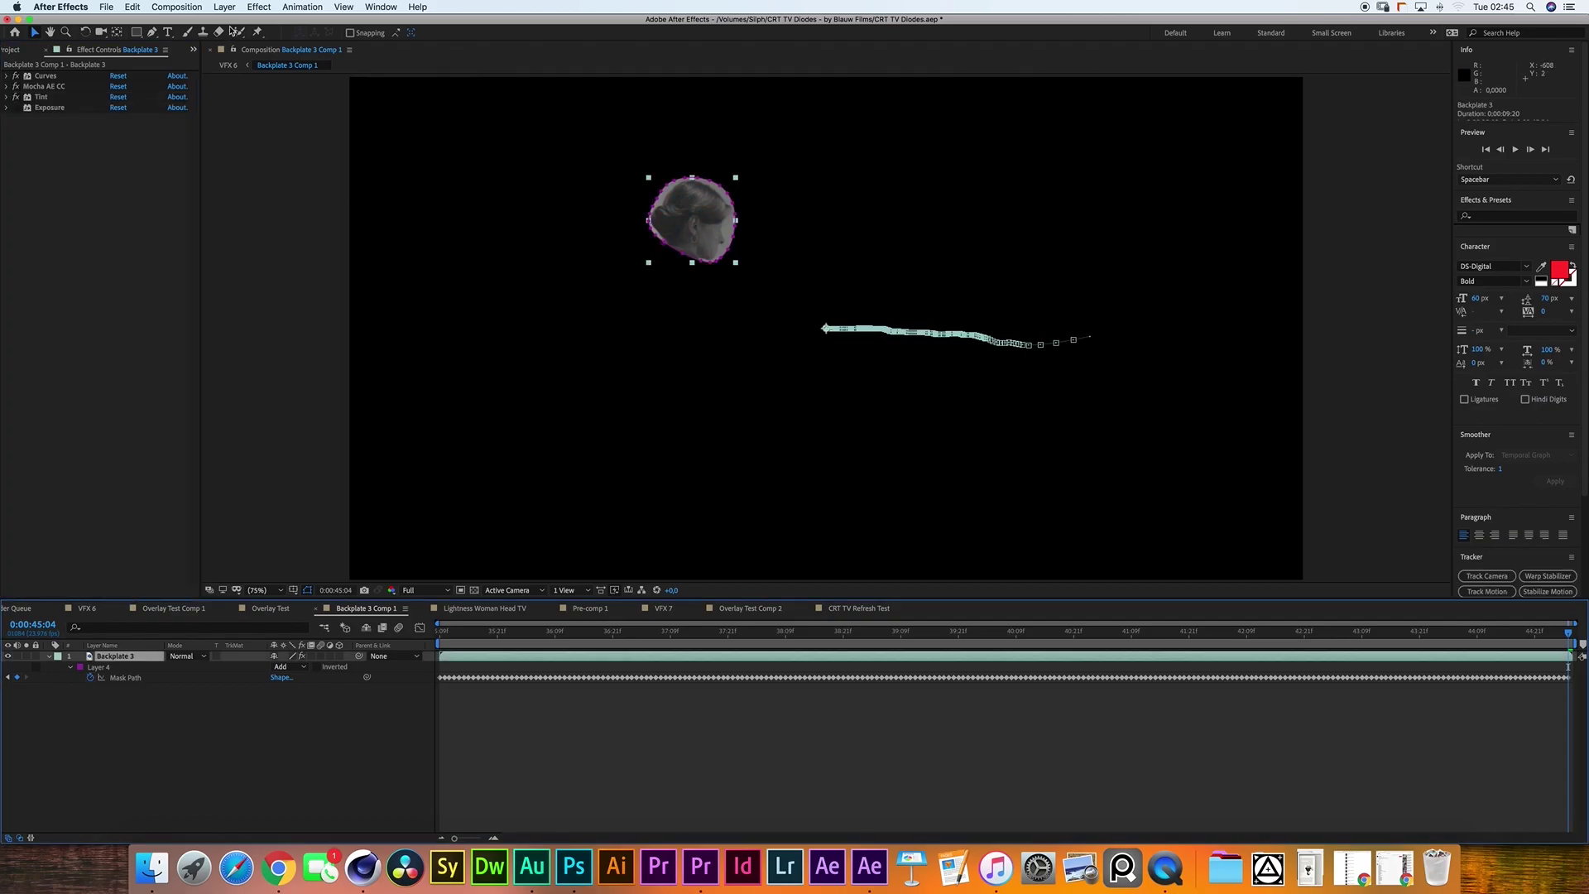
left_click(259, 6)
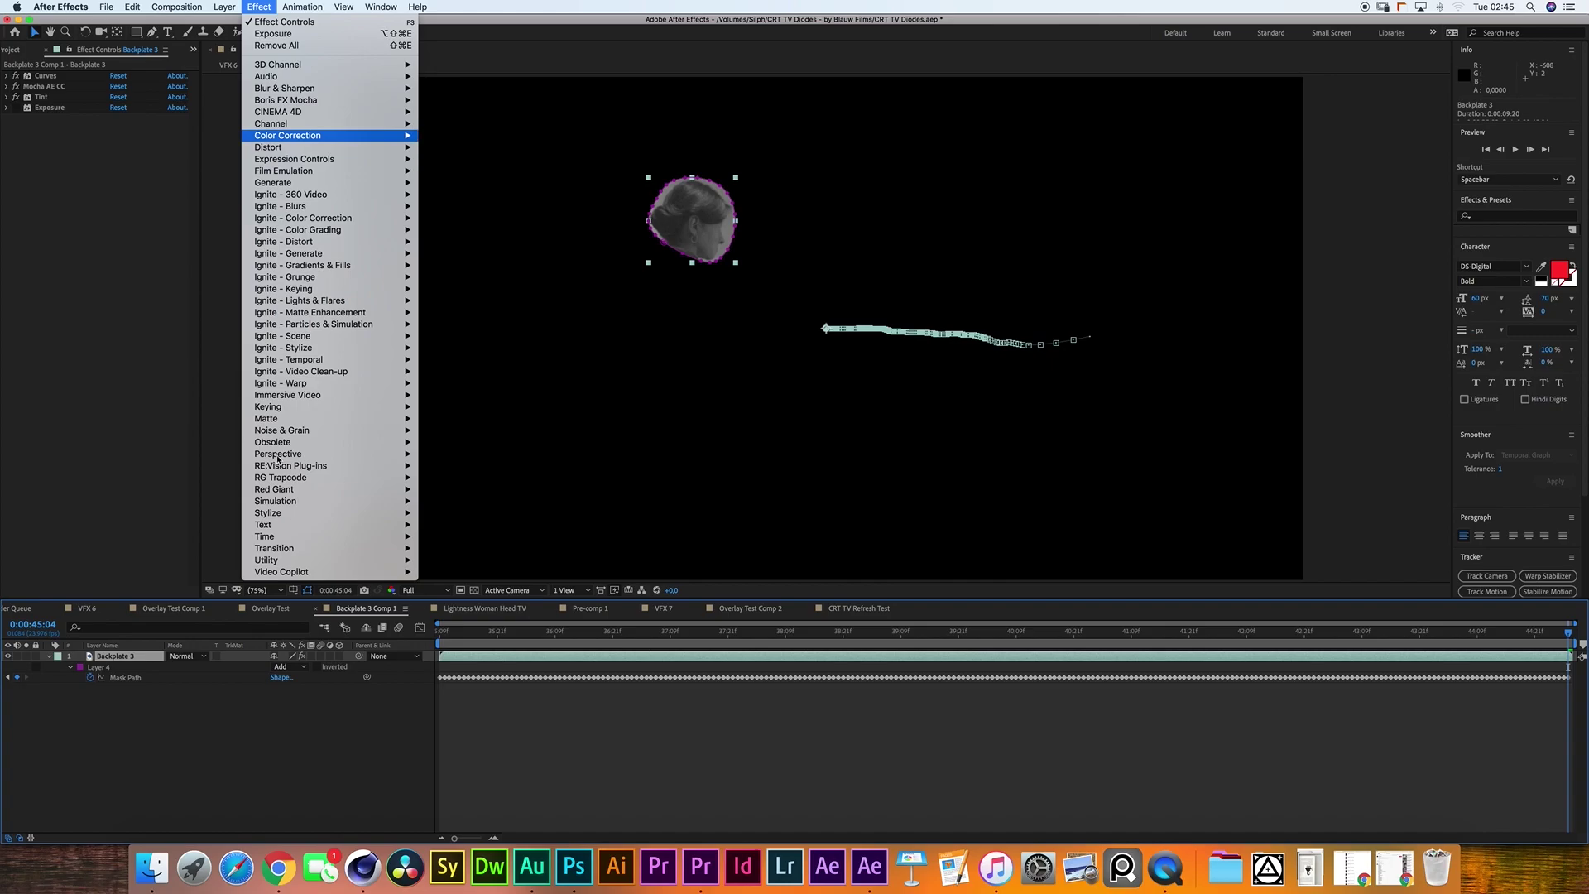
left_click(107, 232)
left_click(15, 107)
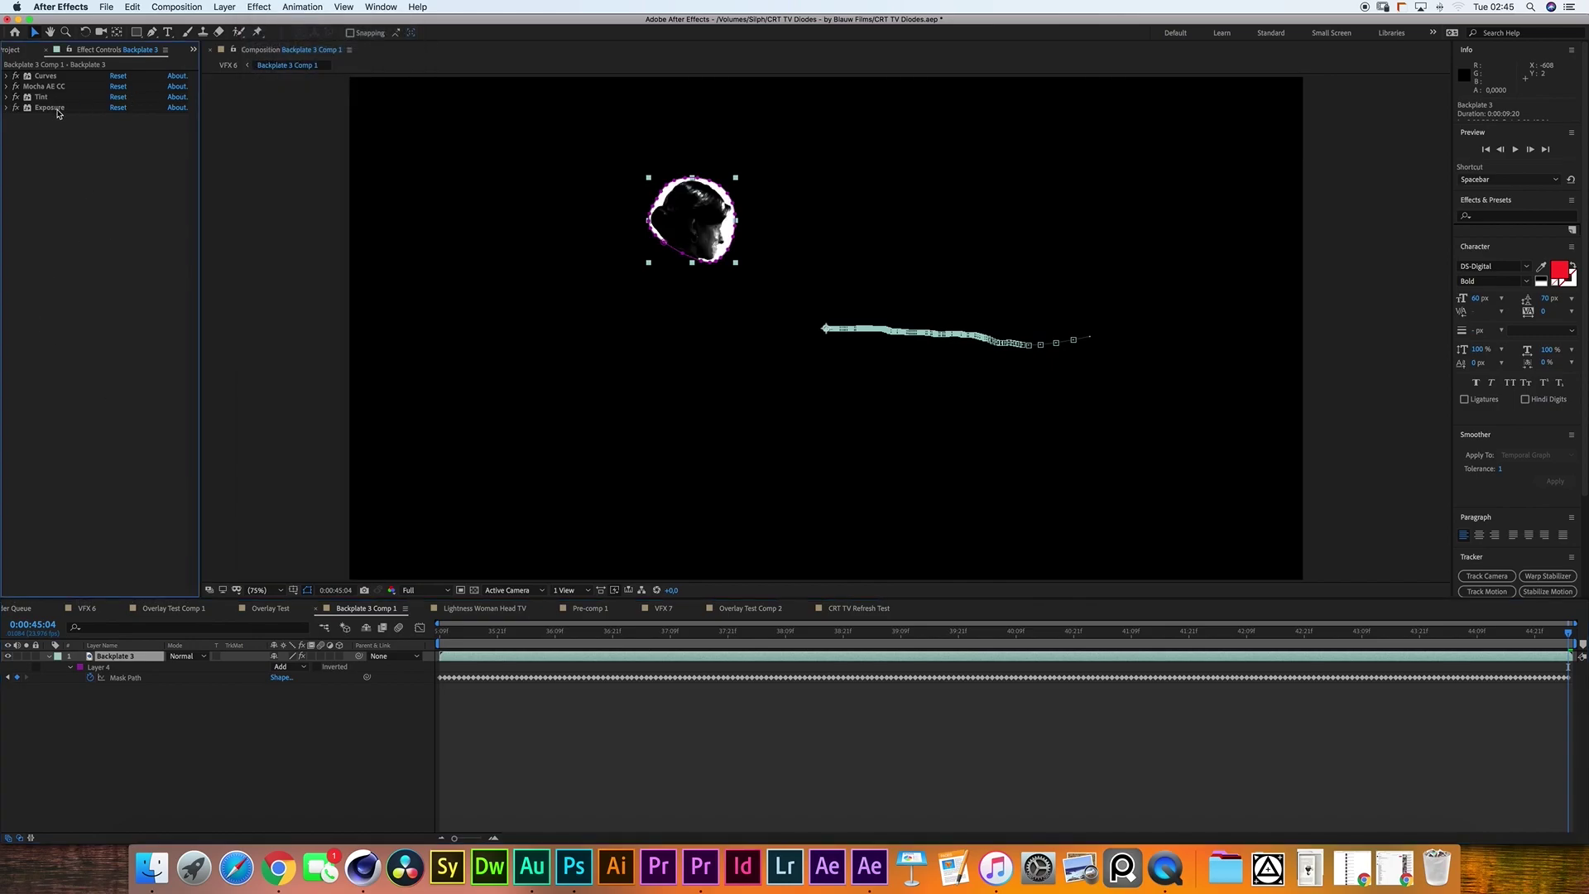
left_click(6, 108)
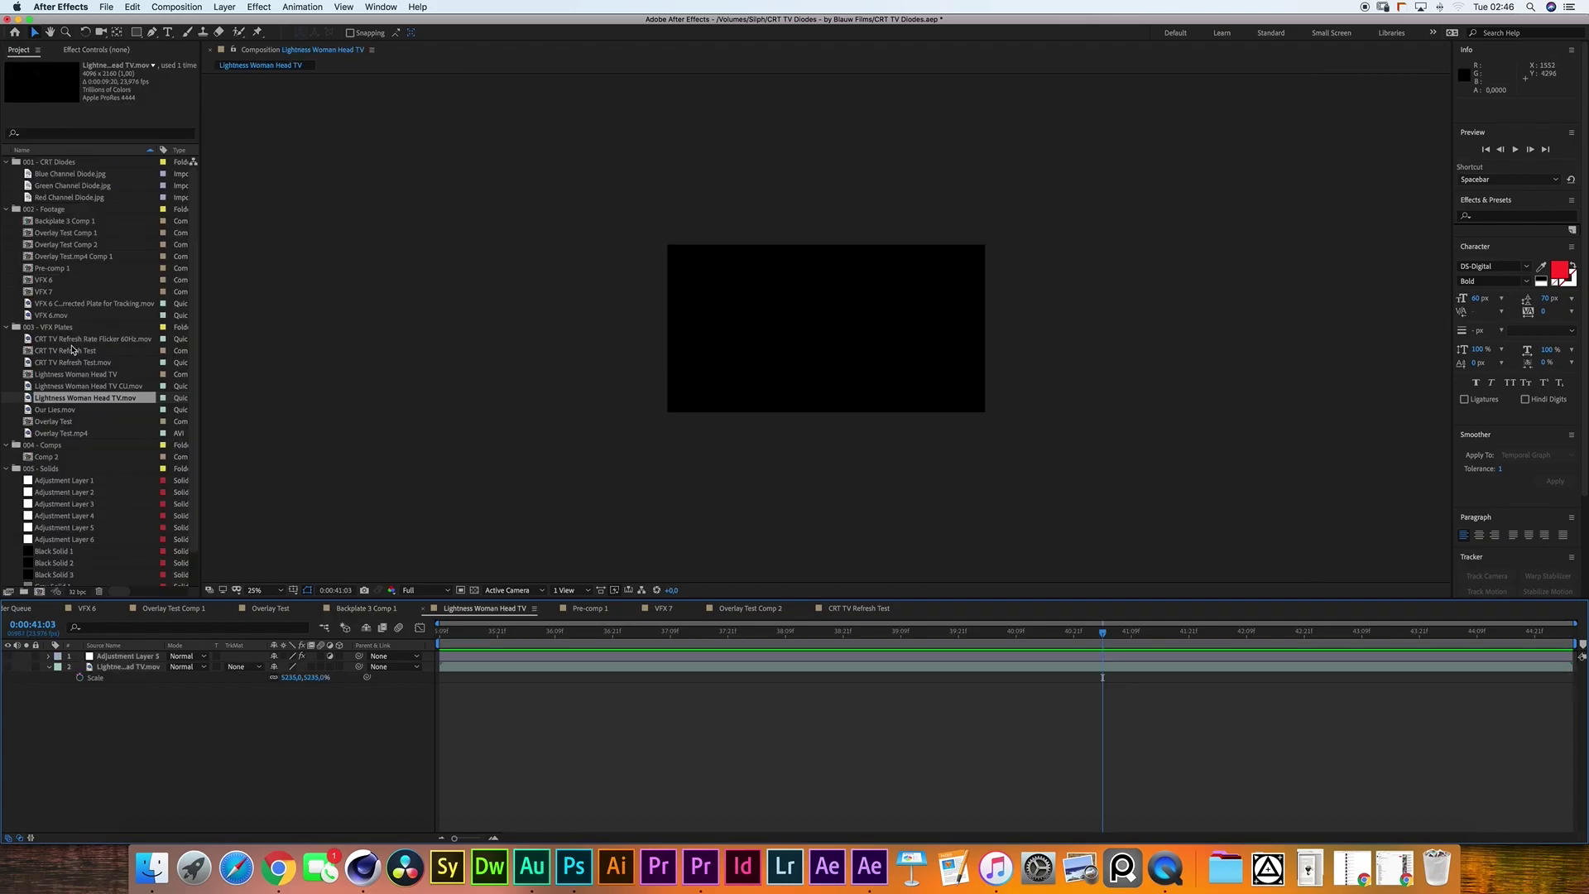
Make the Lightness Woman Head TV.mov layer visible and set its scale to 5198%.
left_click(118, 667)
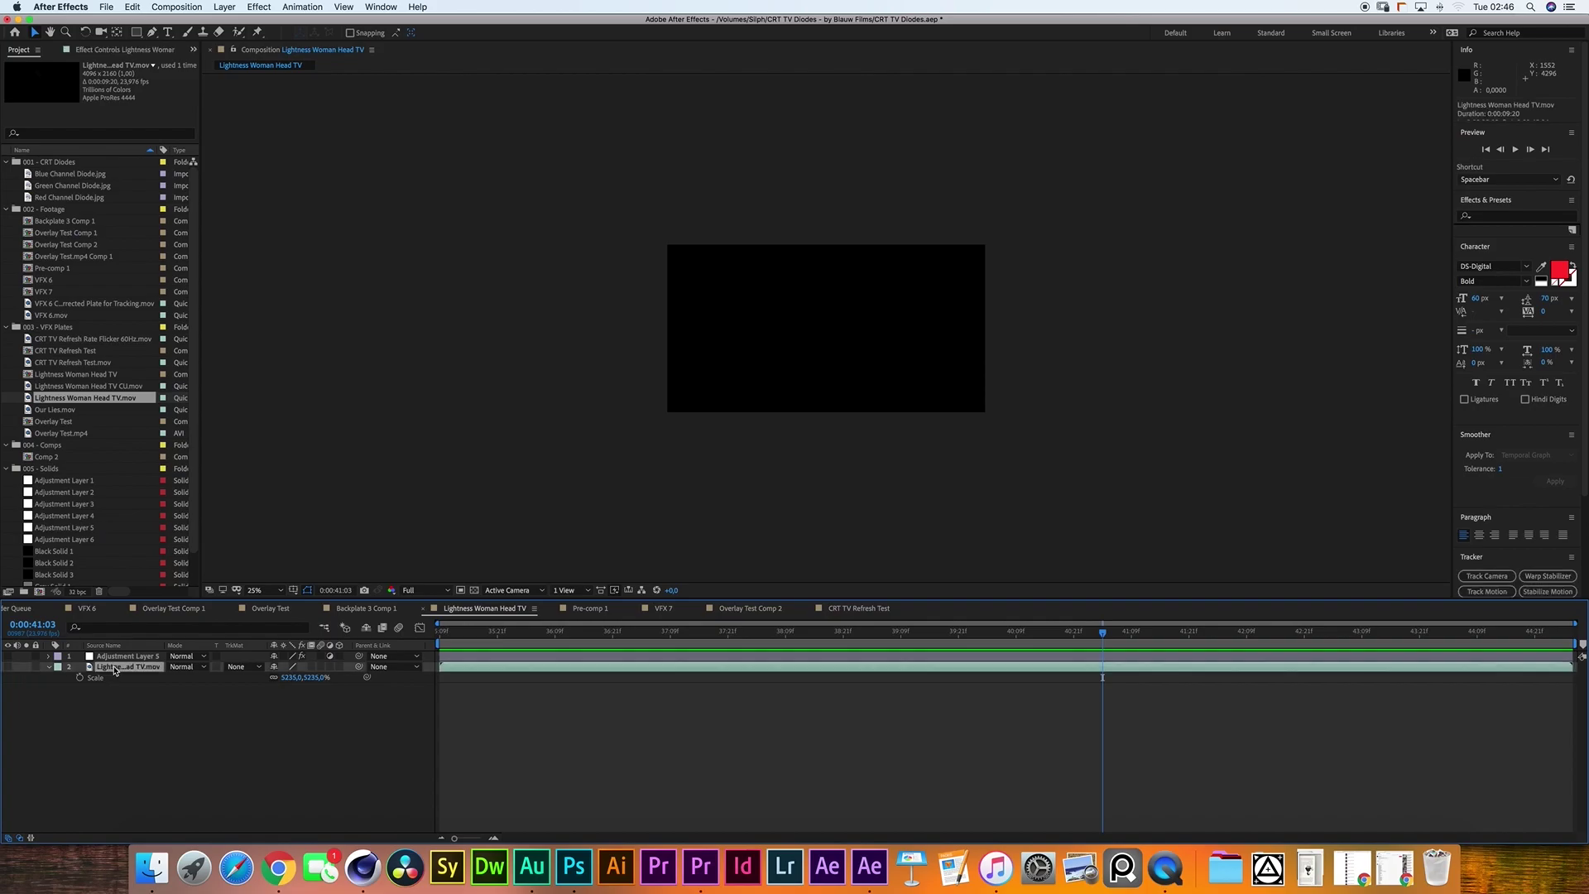
left_click(8, 667)
left_click_drag(300, 677, 836, 659)
key("F2")
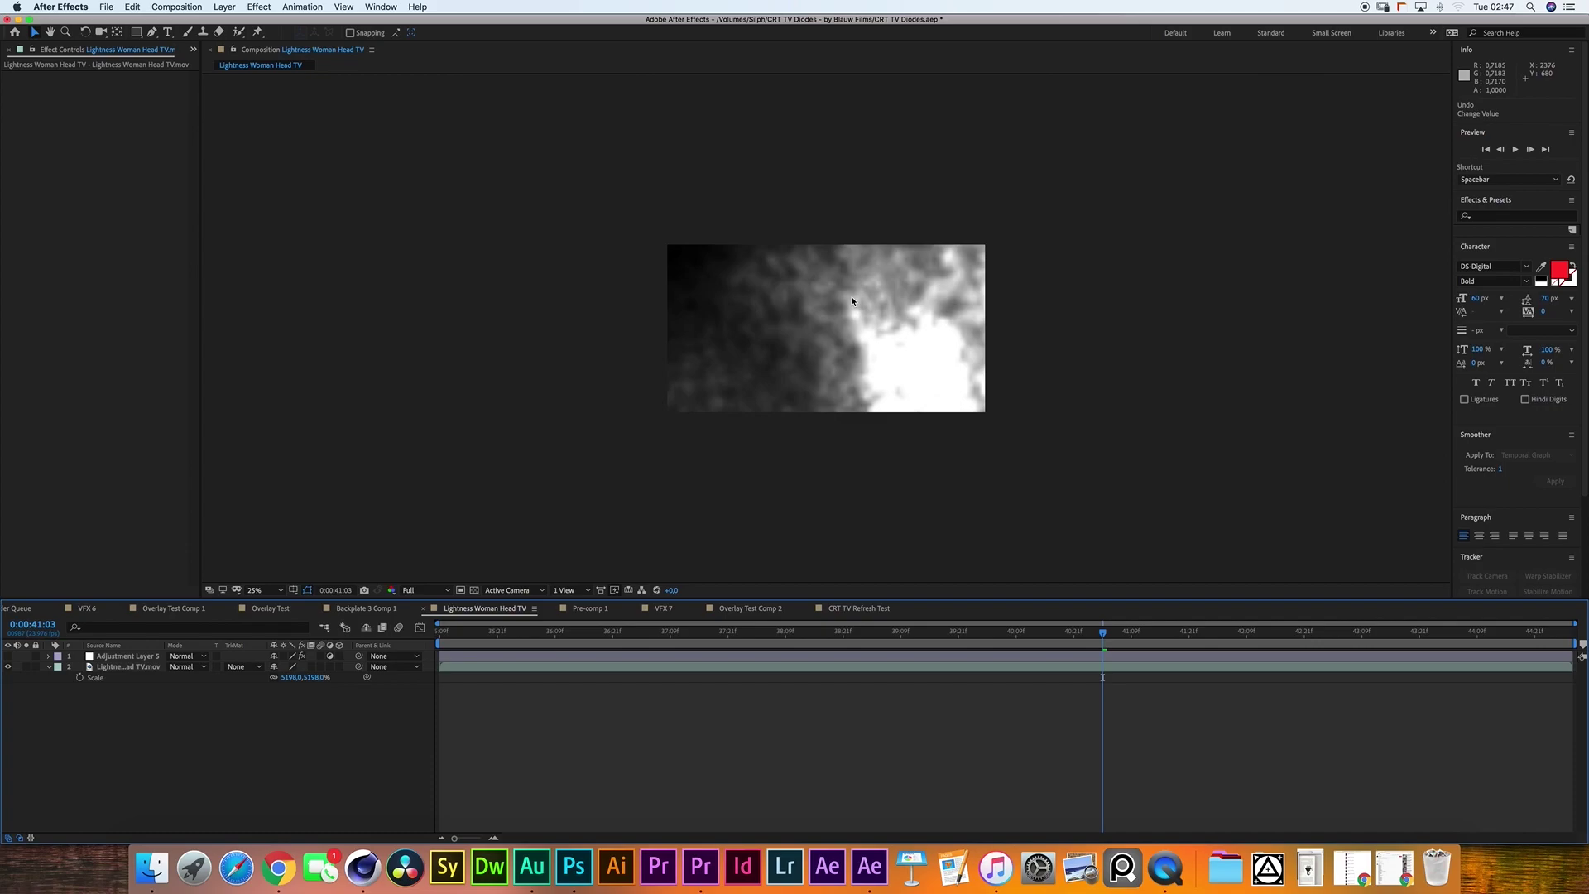
Turn on Adjustment Layer 5 and compare the picture with Fast Box Blur 2 off and on, leaving it enabled.
left_click(116, 655)
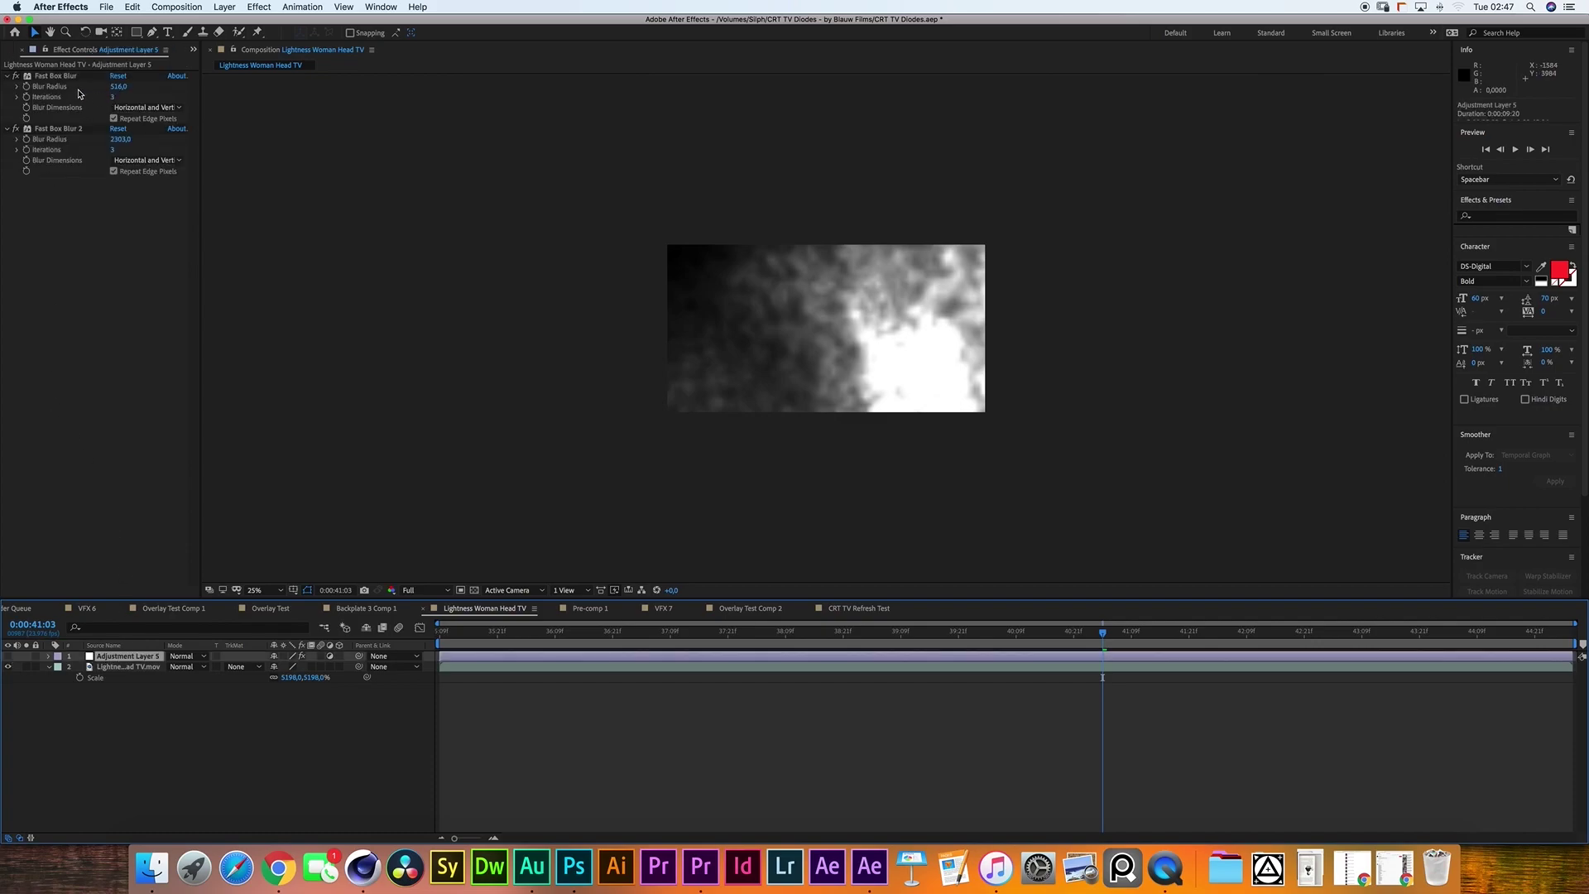
left_click(15, 128)
key("period")
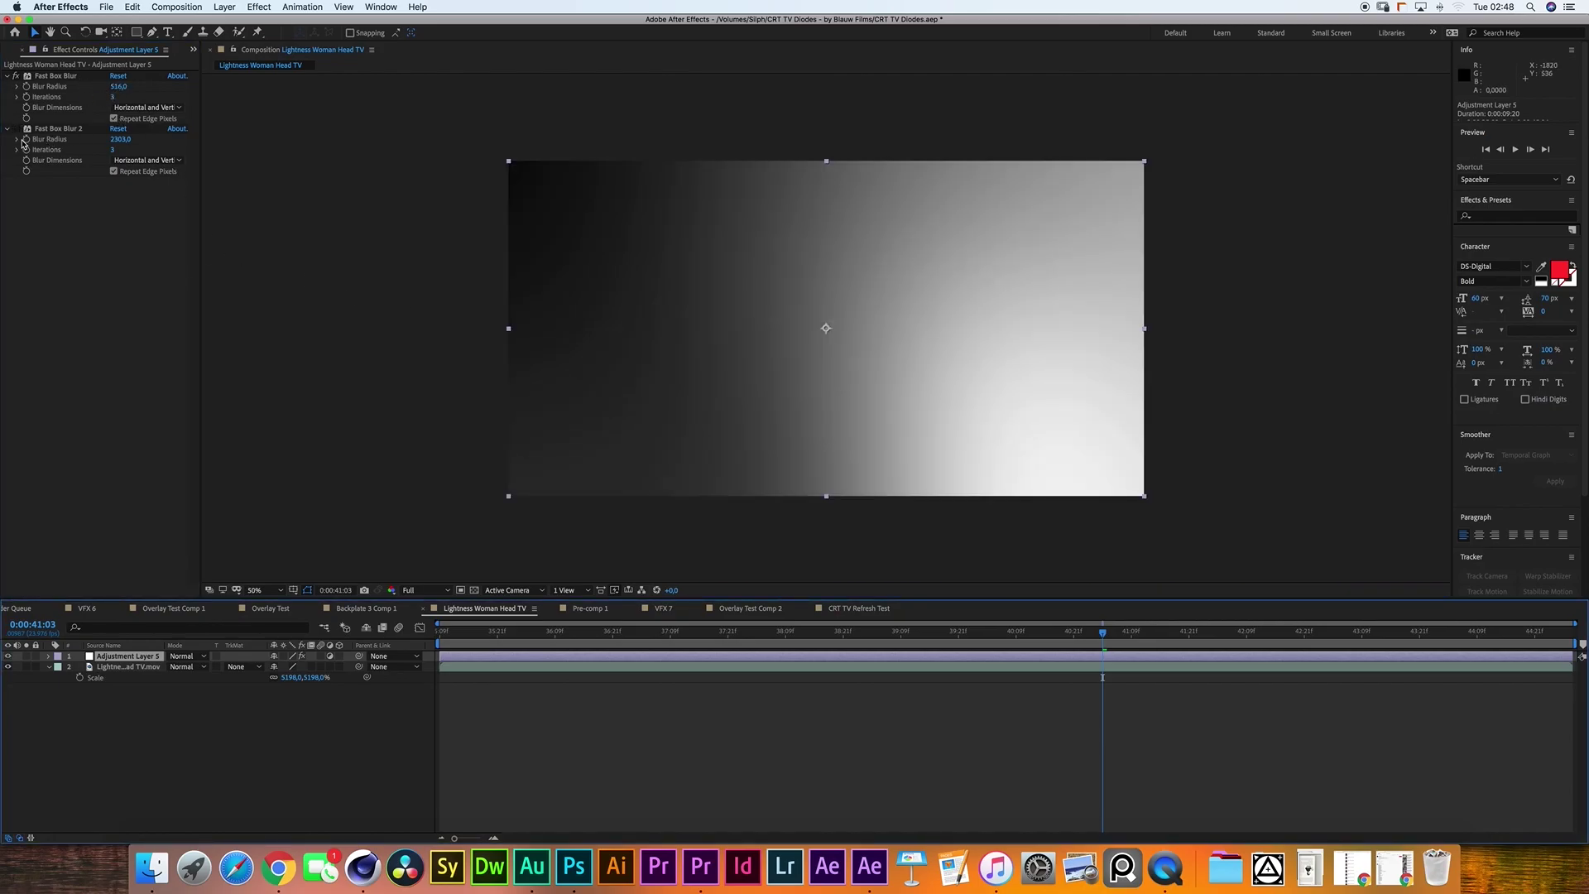
left_click(16, 132)
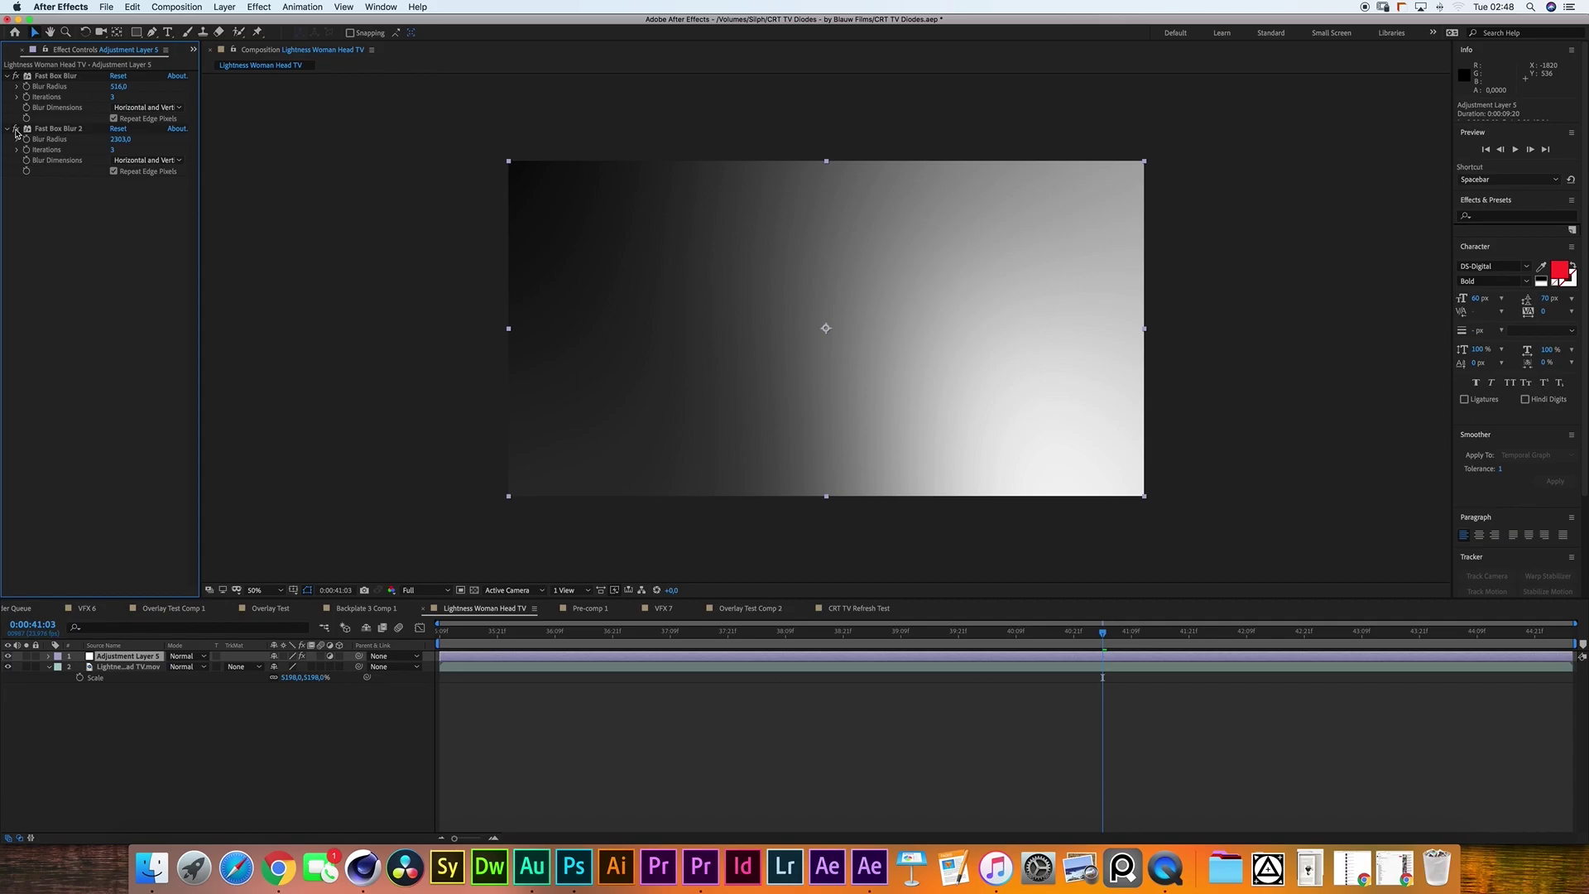
left_click(15, 133)
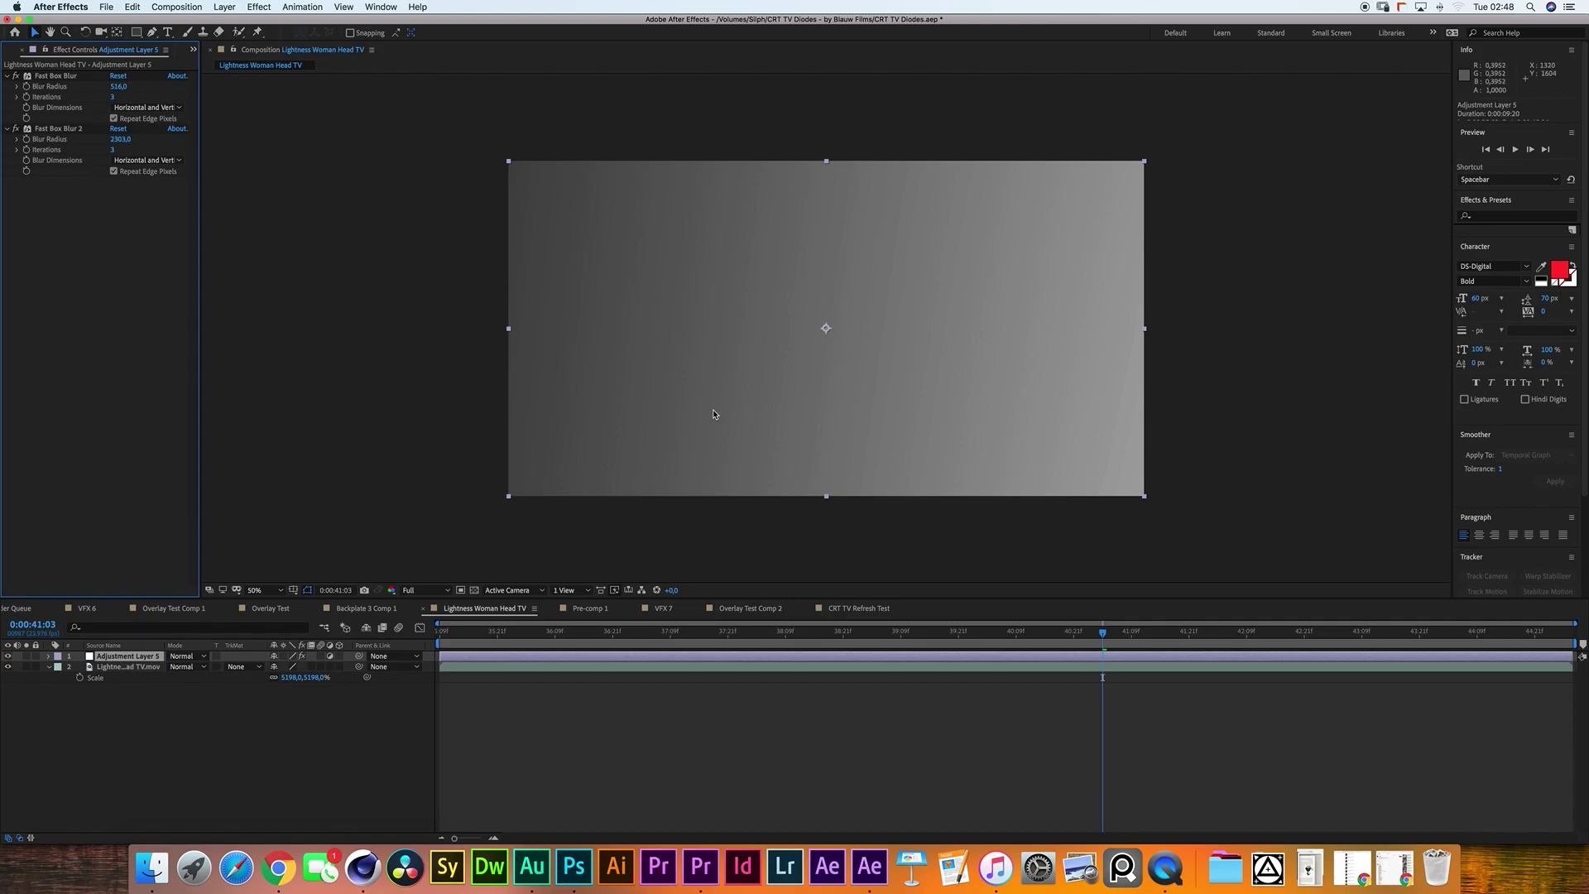
View the blurred lightness footage at 0:00:42:01, collapse the footage layer's properties and show the project's files.
left_click(1208, 641)
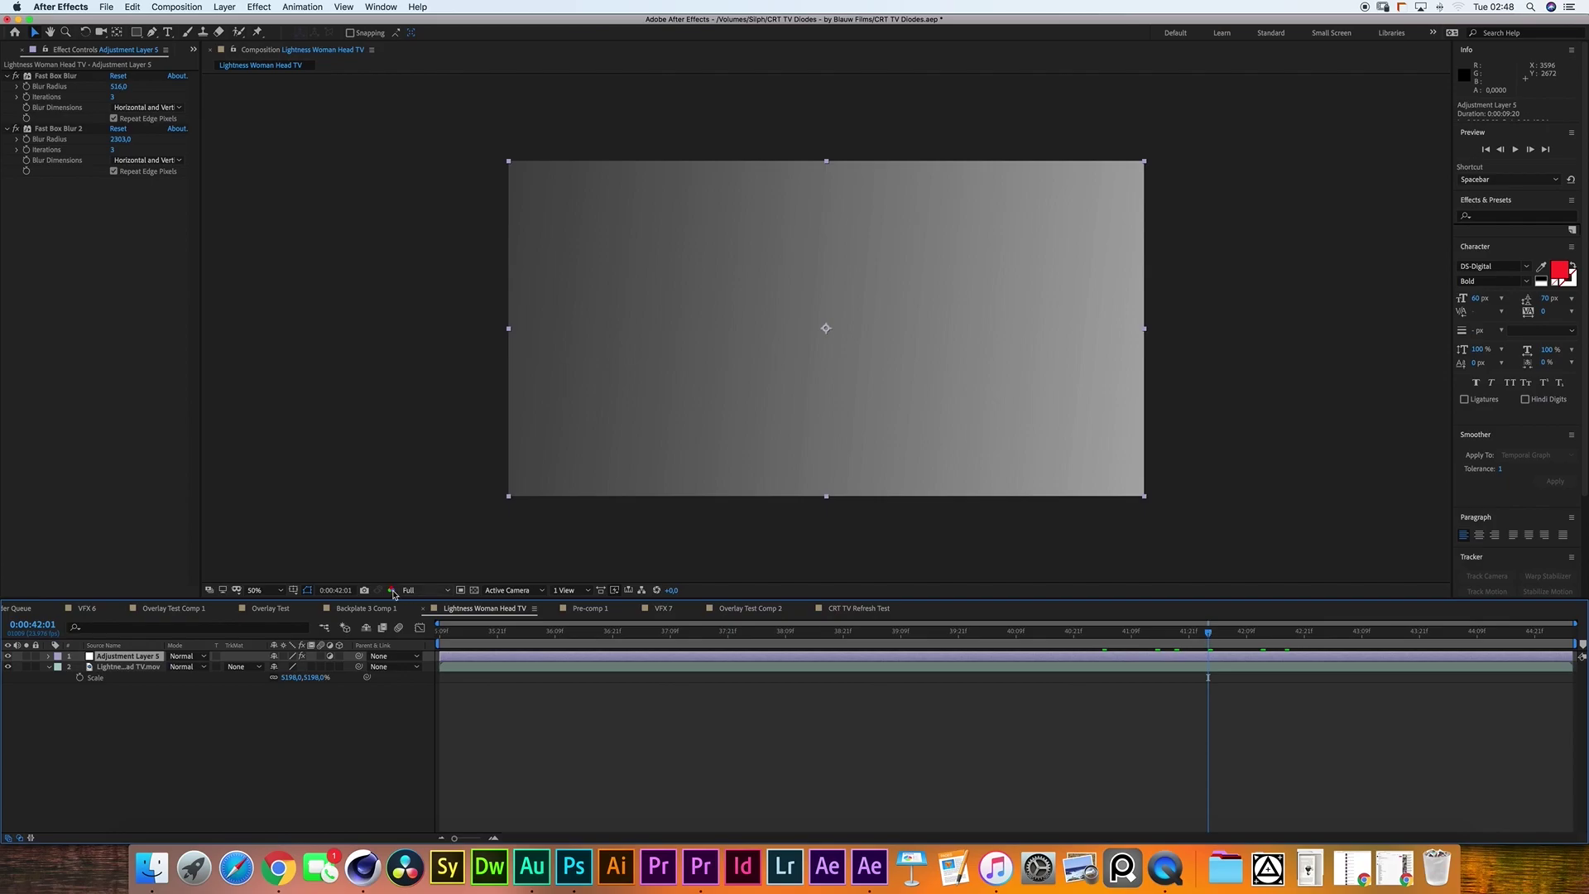
left_click(238, 731)
left_click(49, 667)
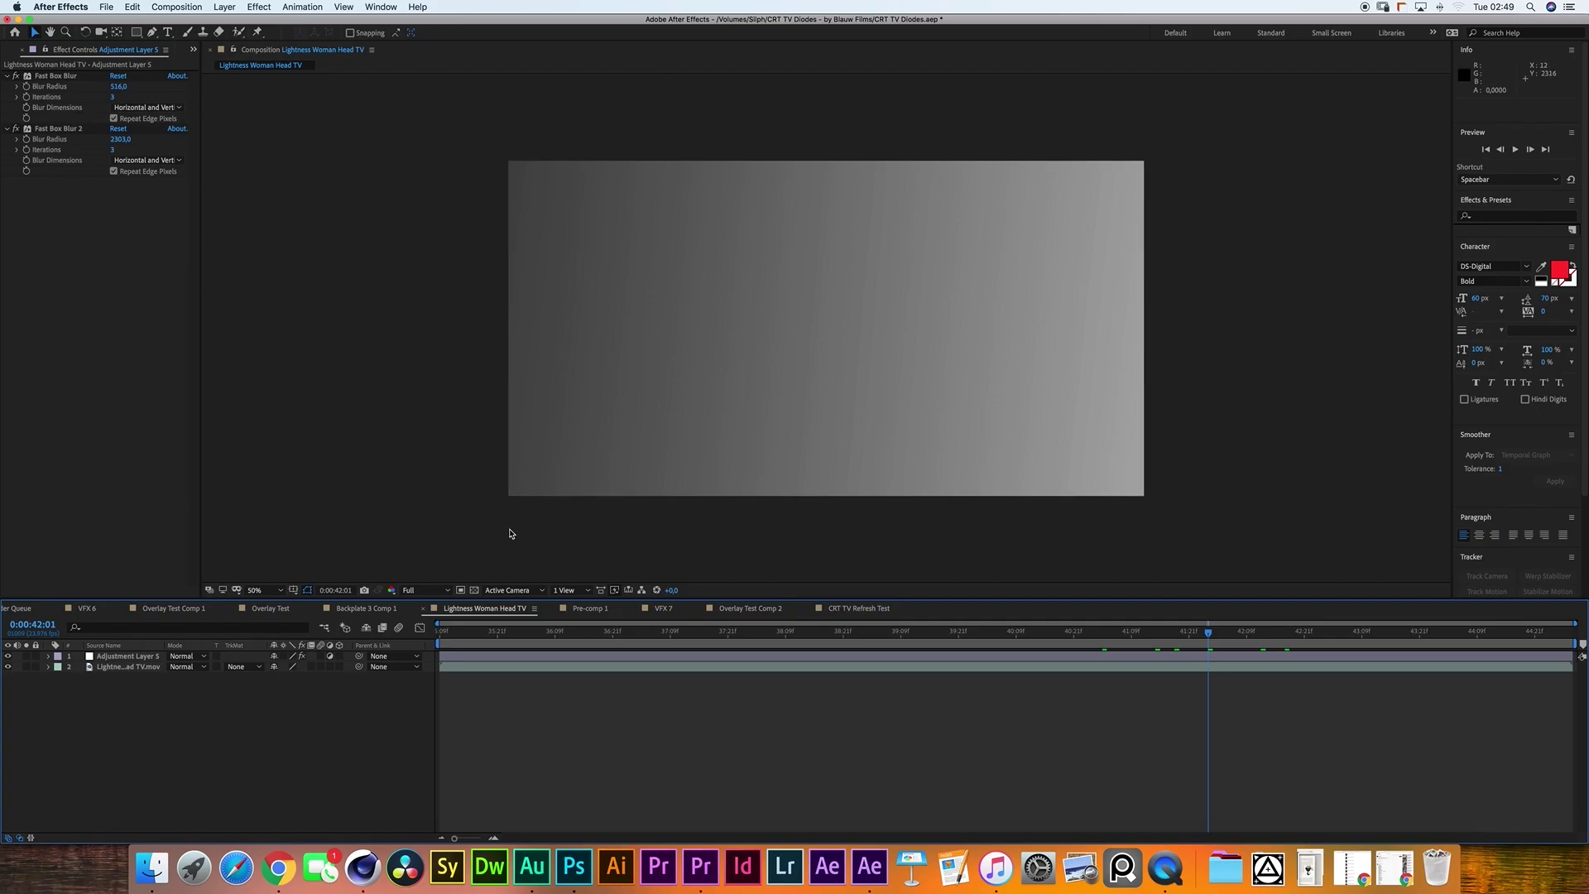
key("super+0")
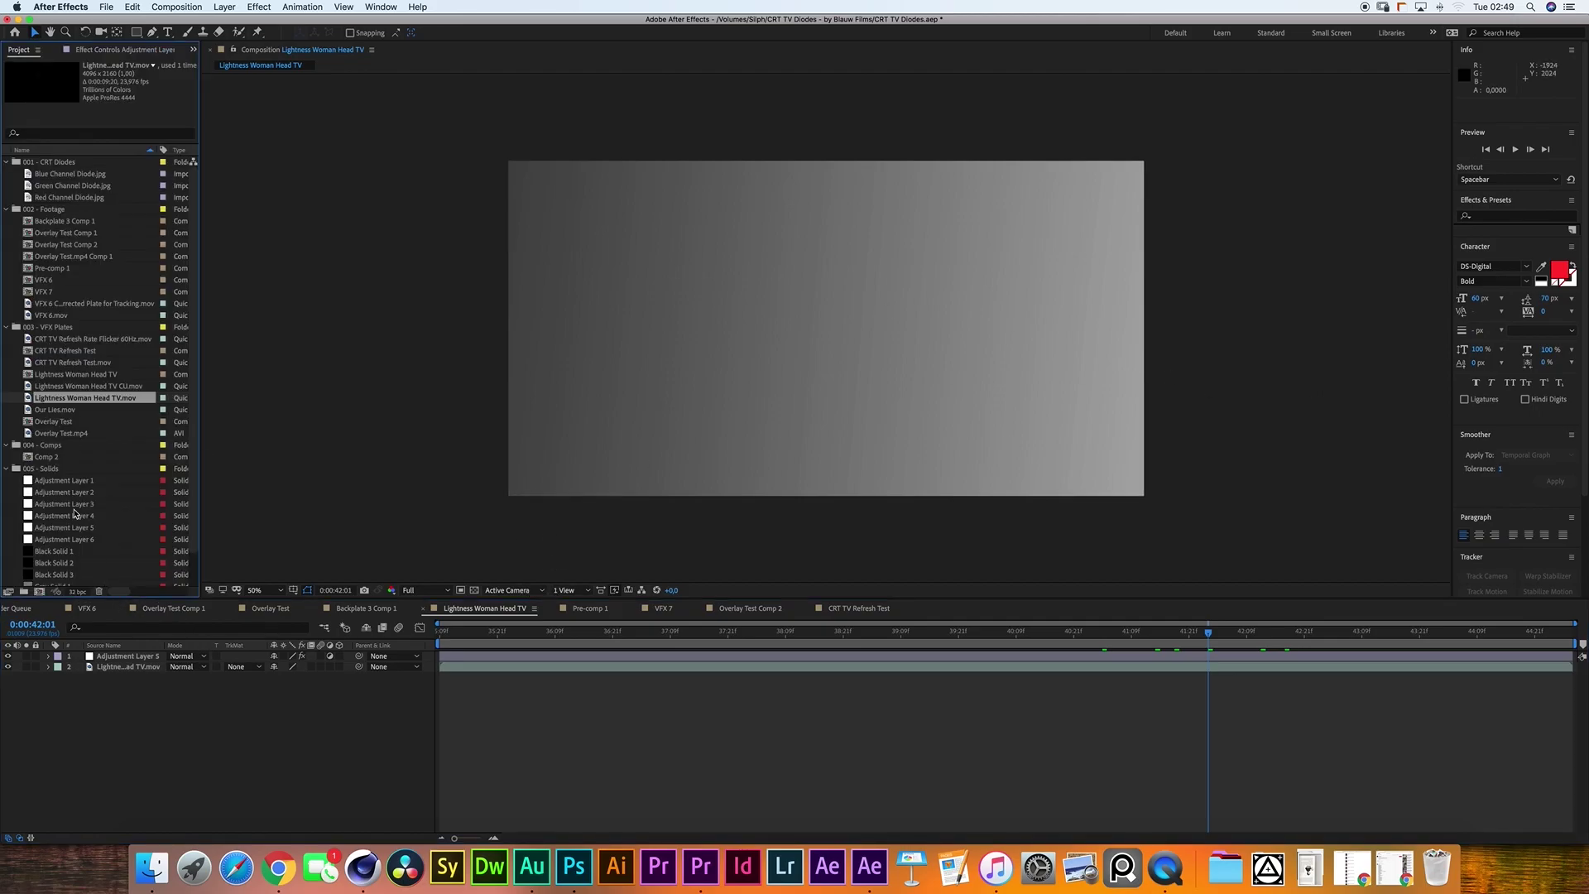
Return to VFX 6, view the TV Screen Matte layer, and open Pre-comp 1 to inspect its matte and lightness footage layers.
left_click(87, 608)
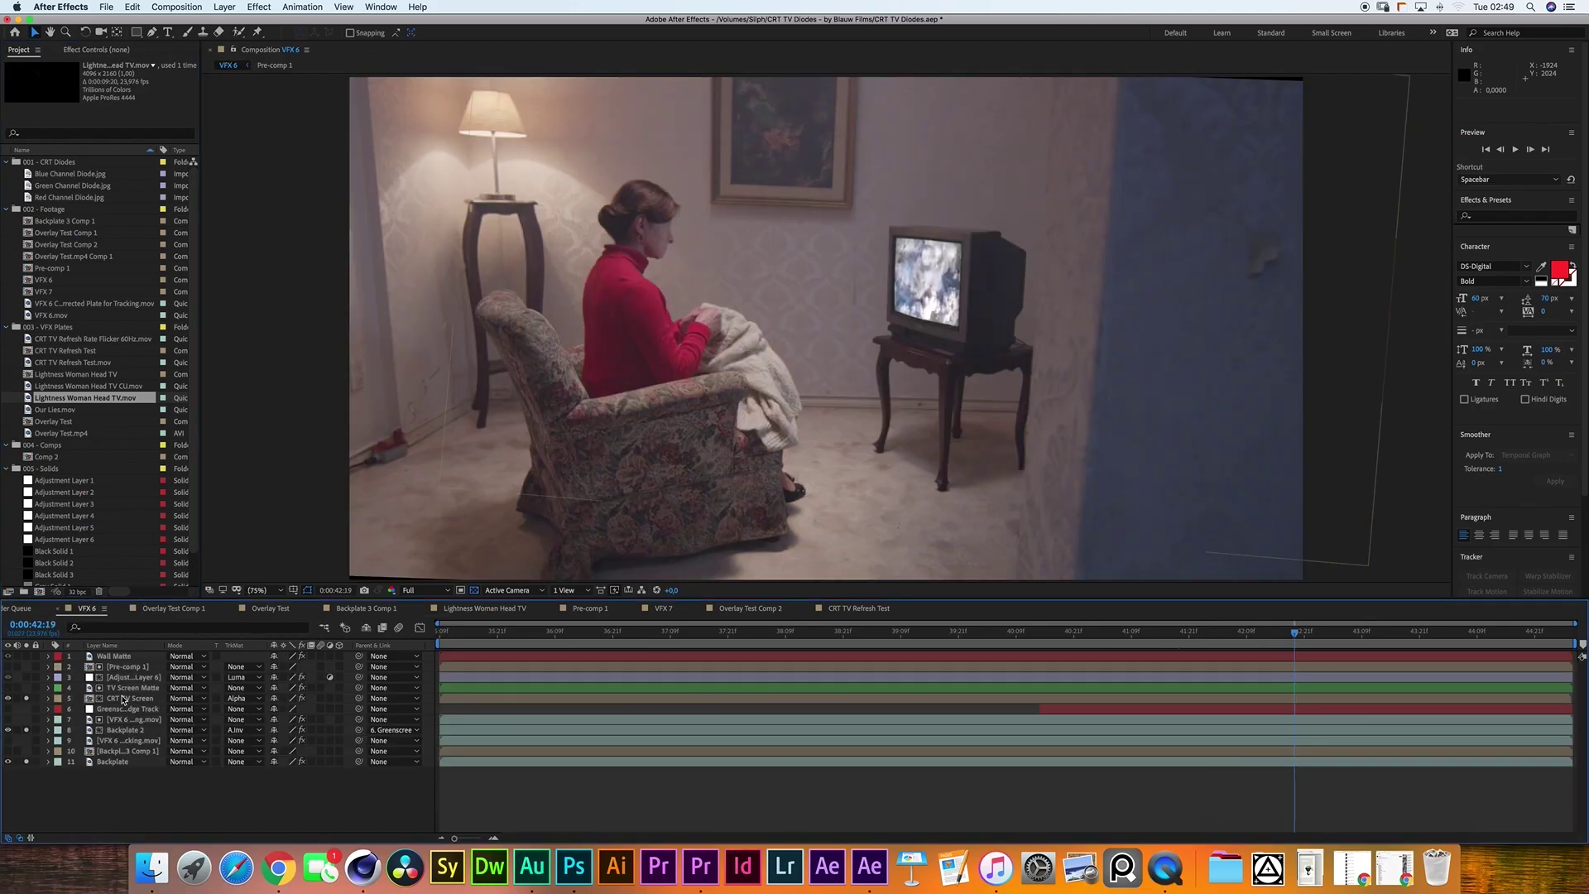
left_click(124, 701)
left_click(121, 687)
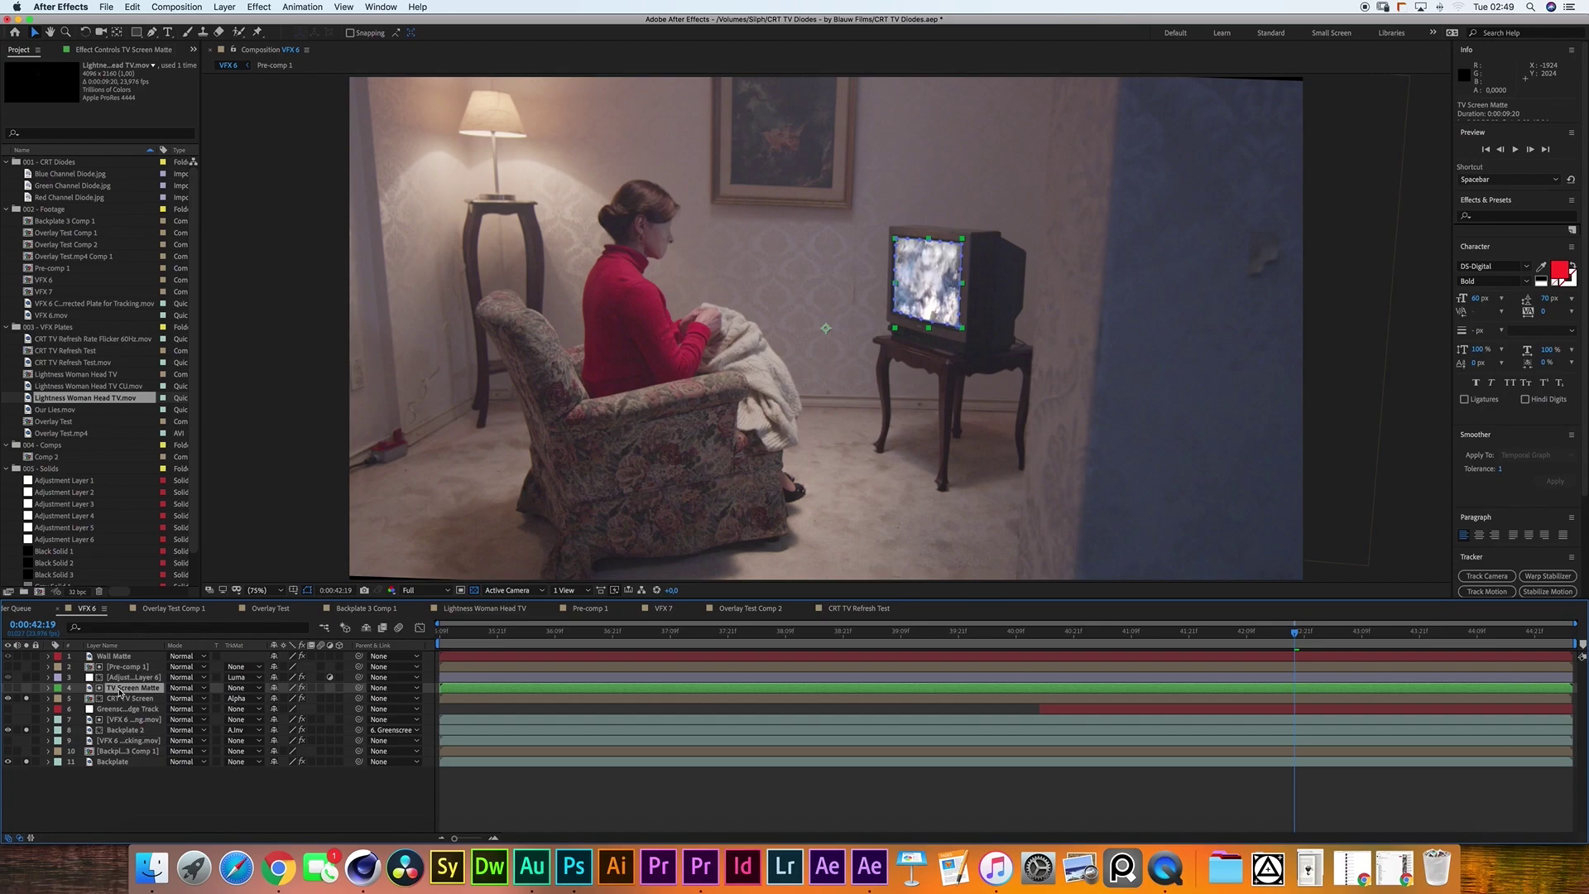
double_click(128, 666)
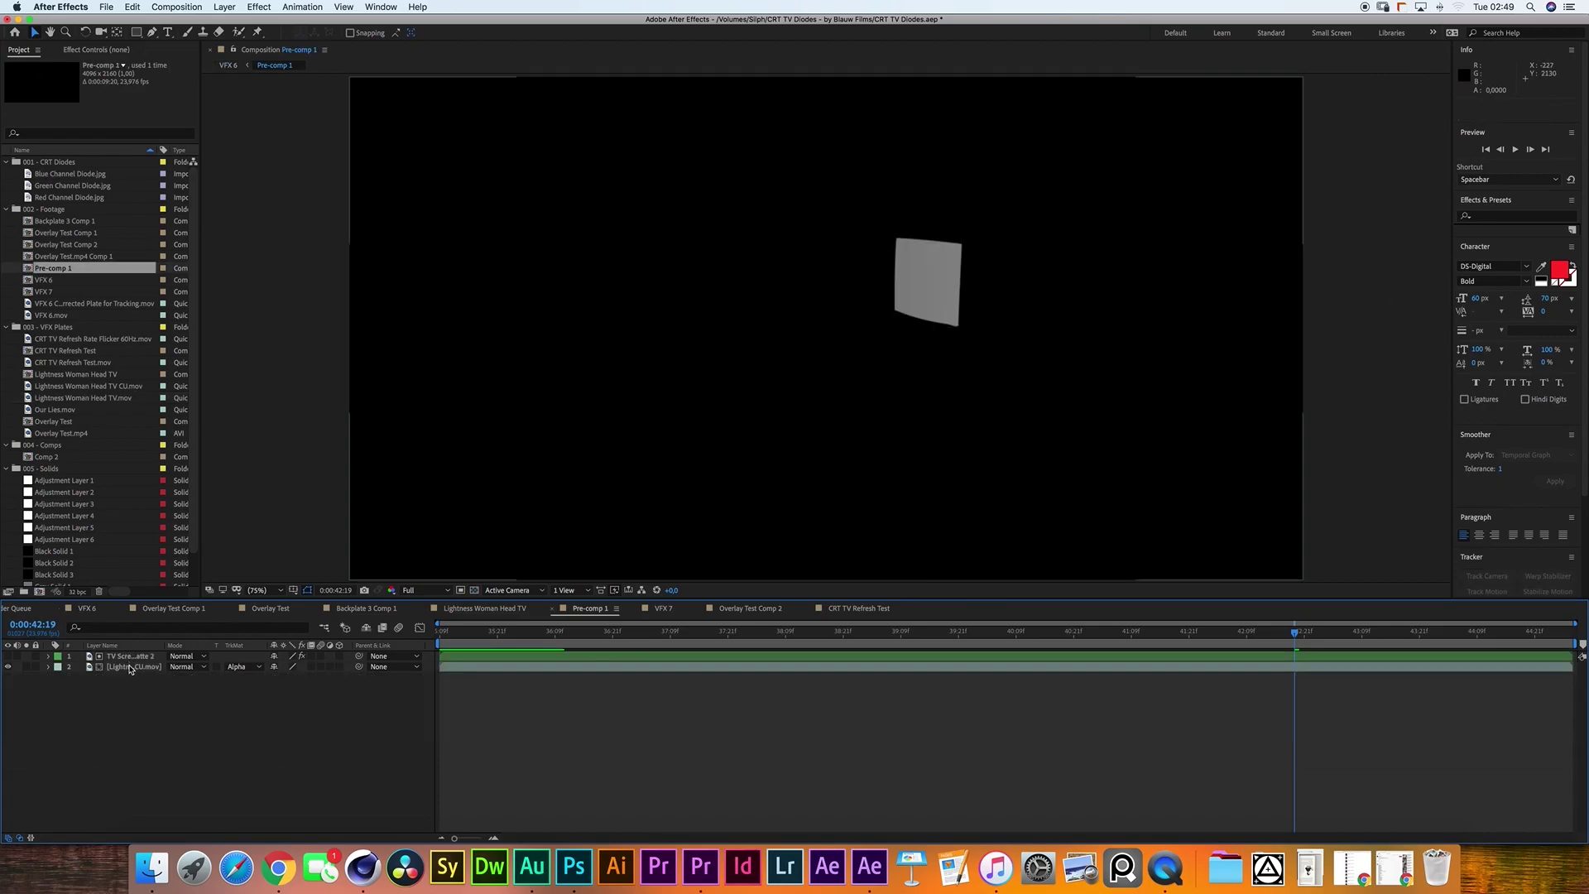
left_click(132, 667)
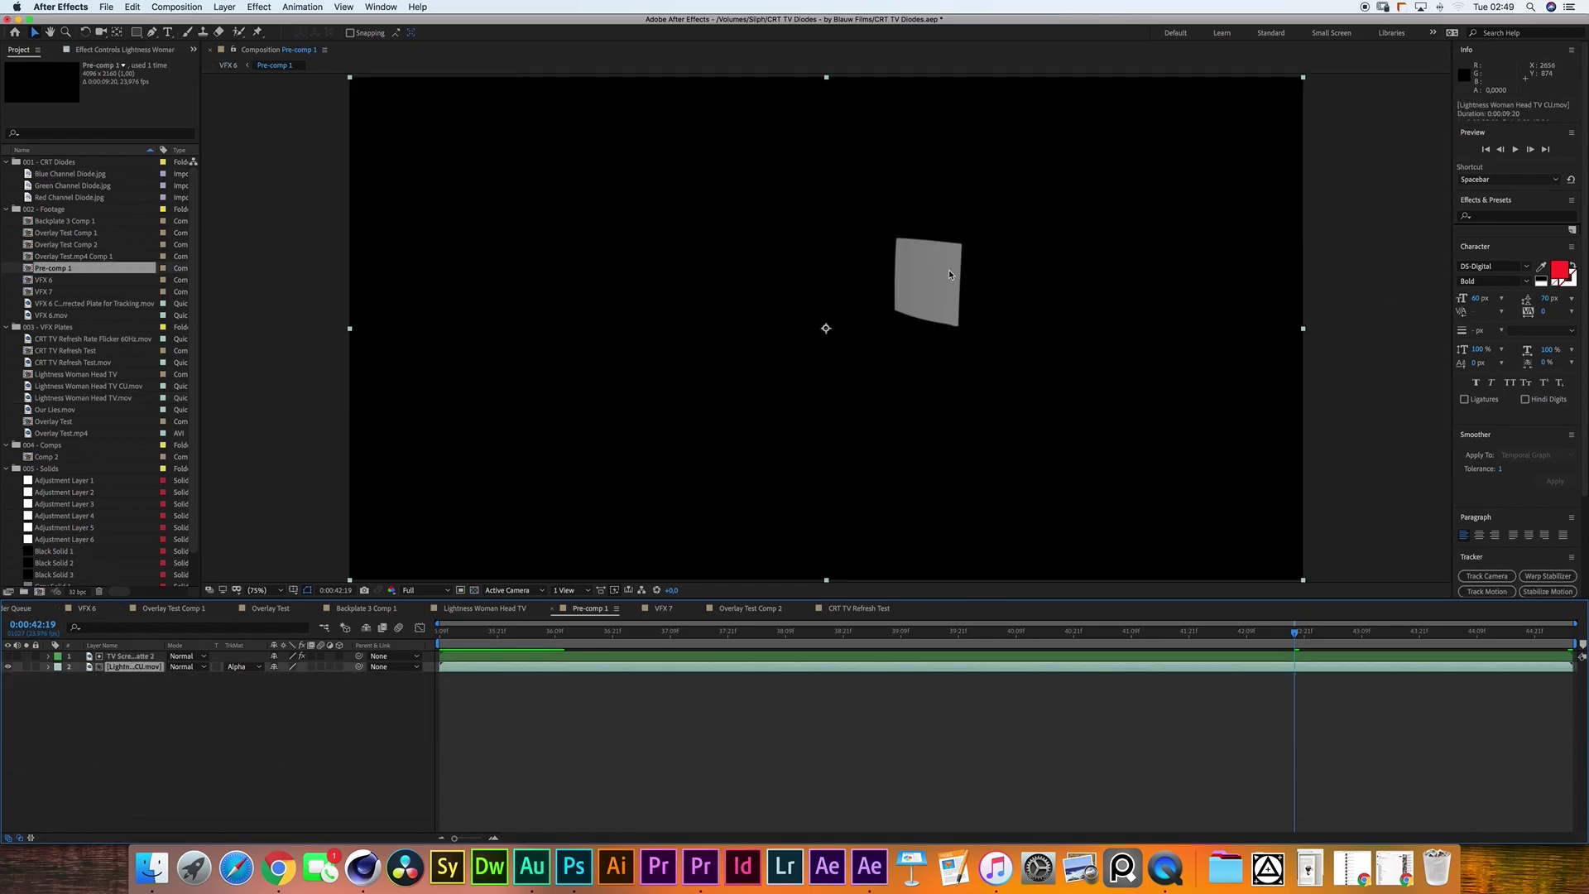
left_click(117, 655)
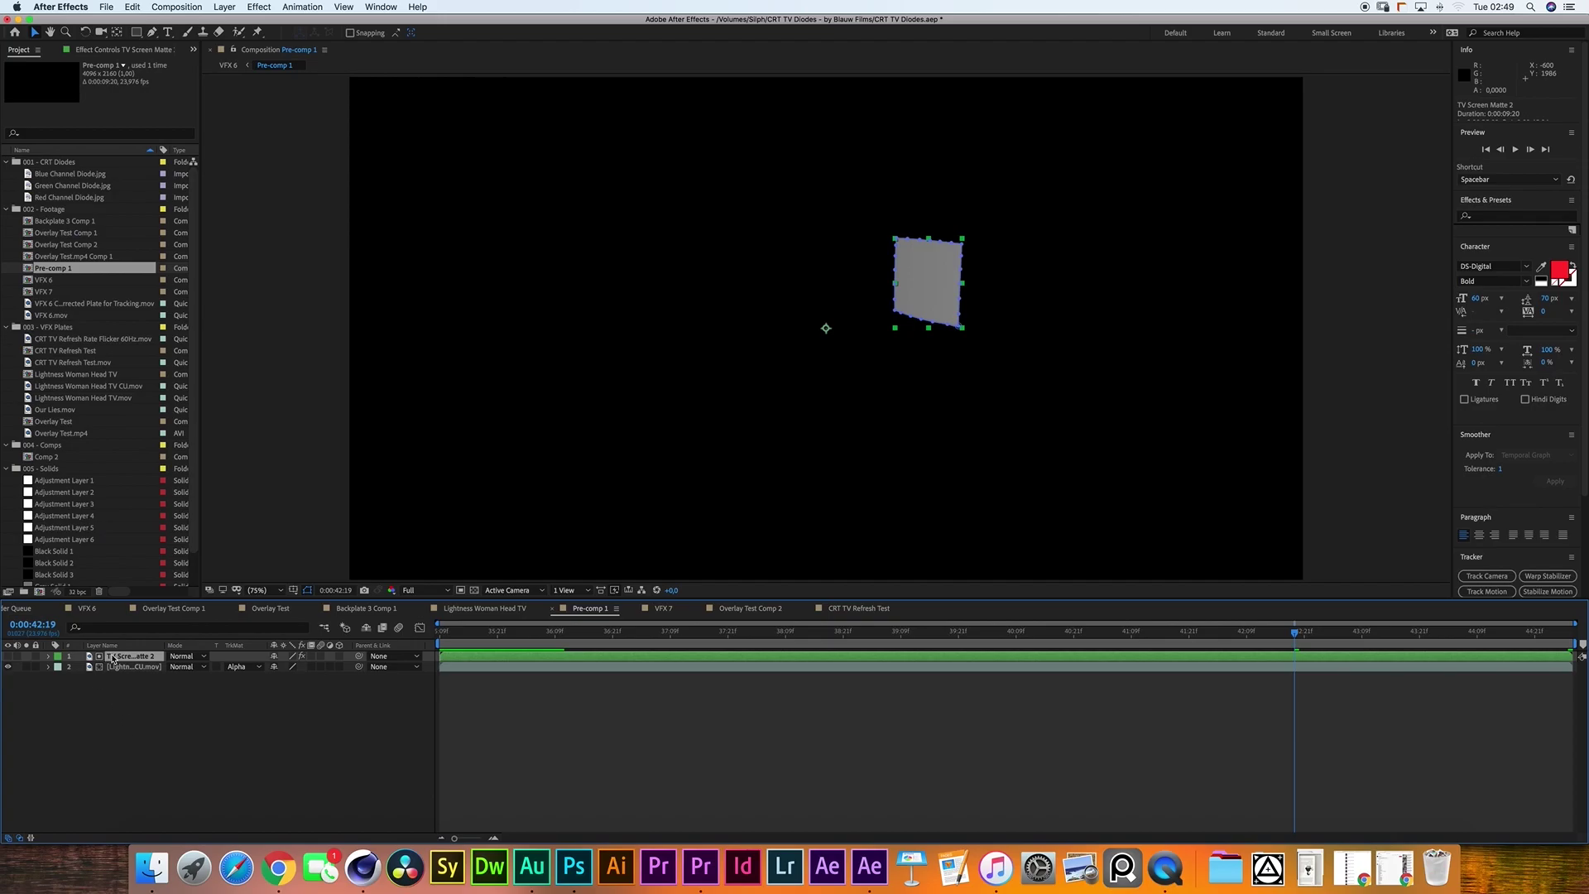
left_click(120, 666)
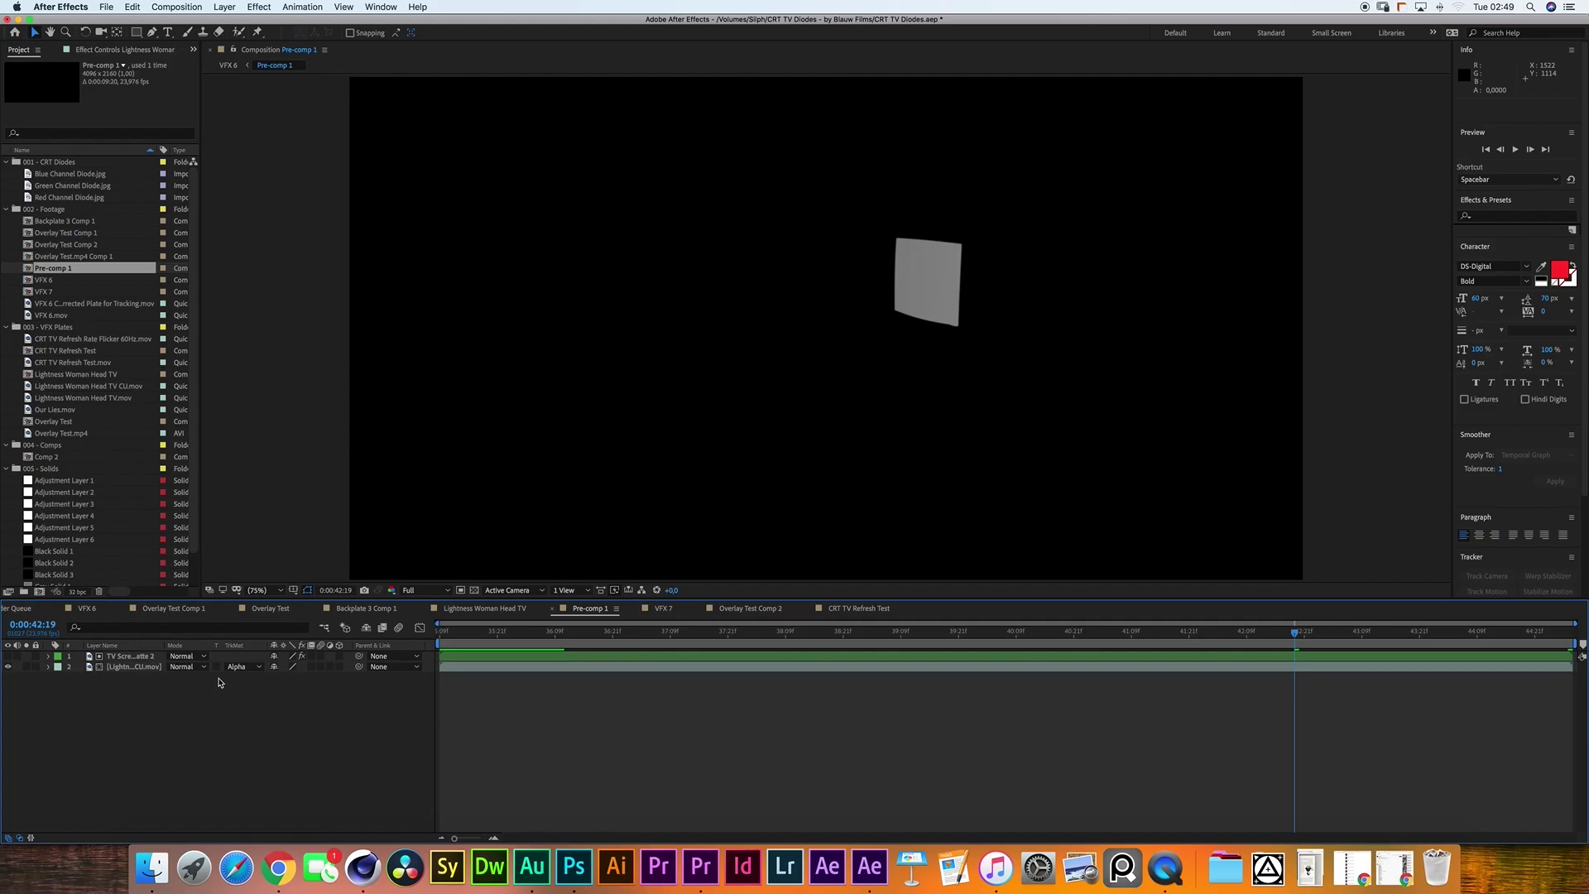
Review the lightness footage's Alpha Matte "TV Screen Matte 2" option and preview Pre-comp 1.
left_click(246, 666)
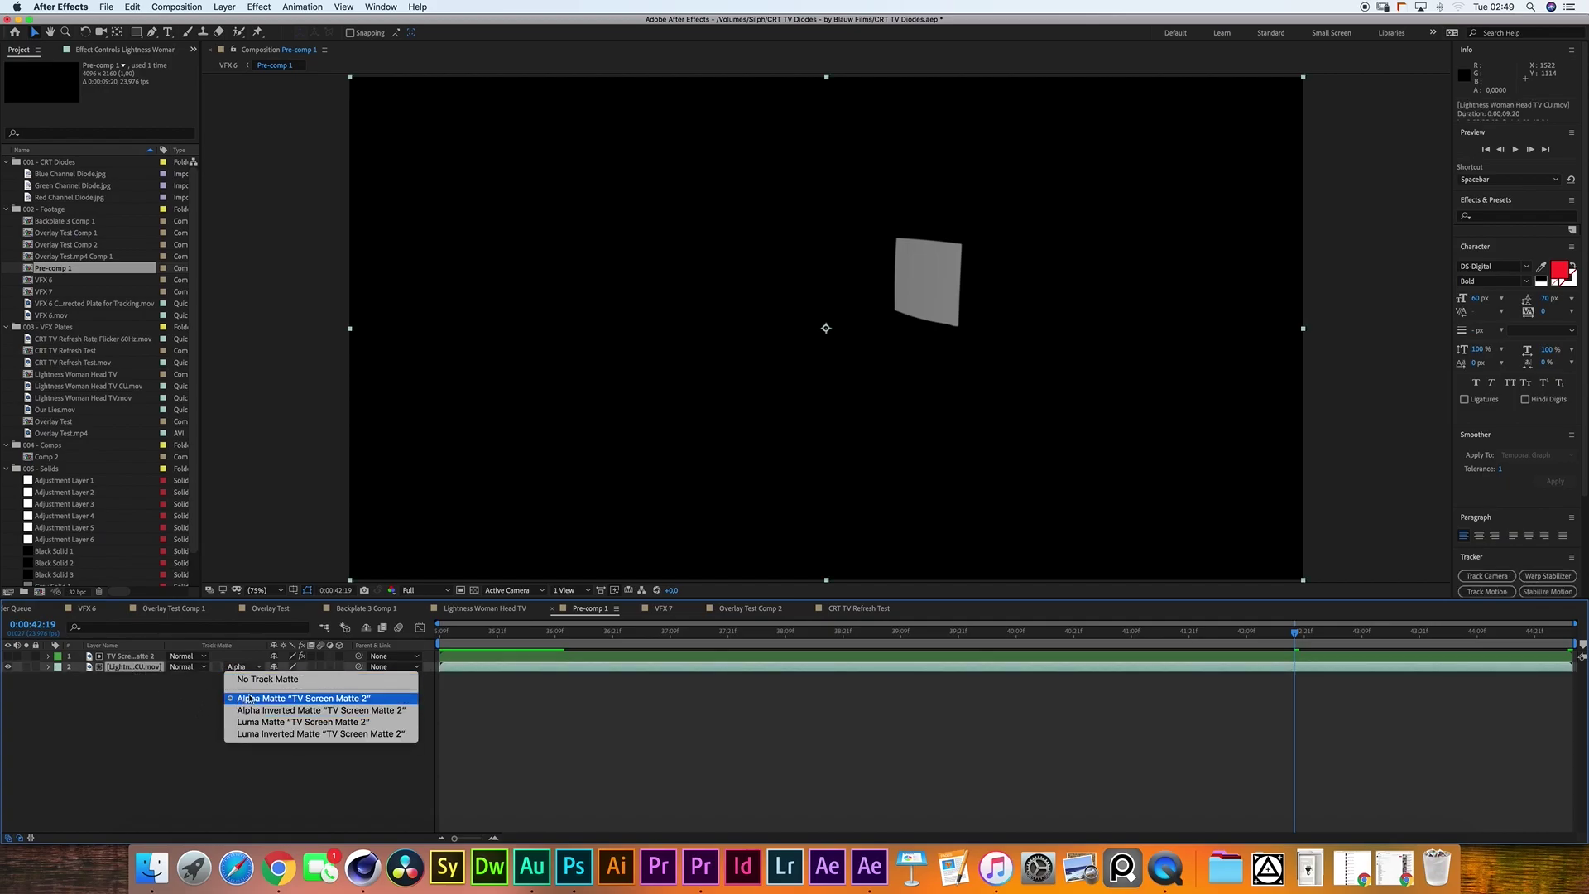
left_click(131, 705)
left_click(136, 660)
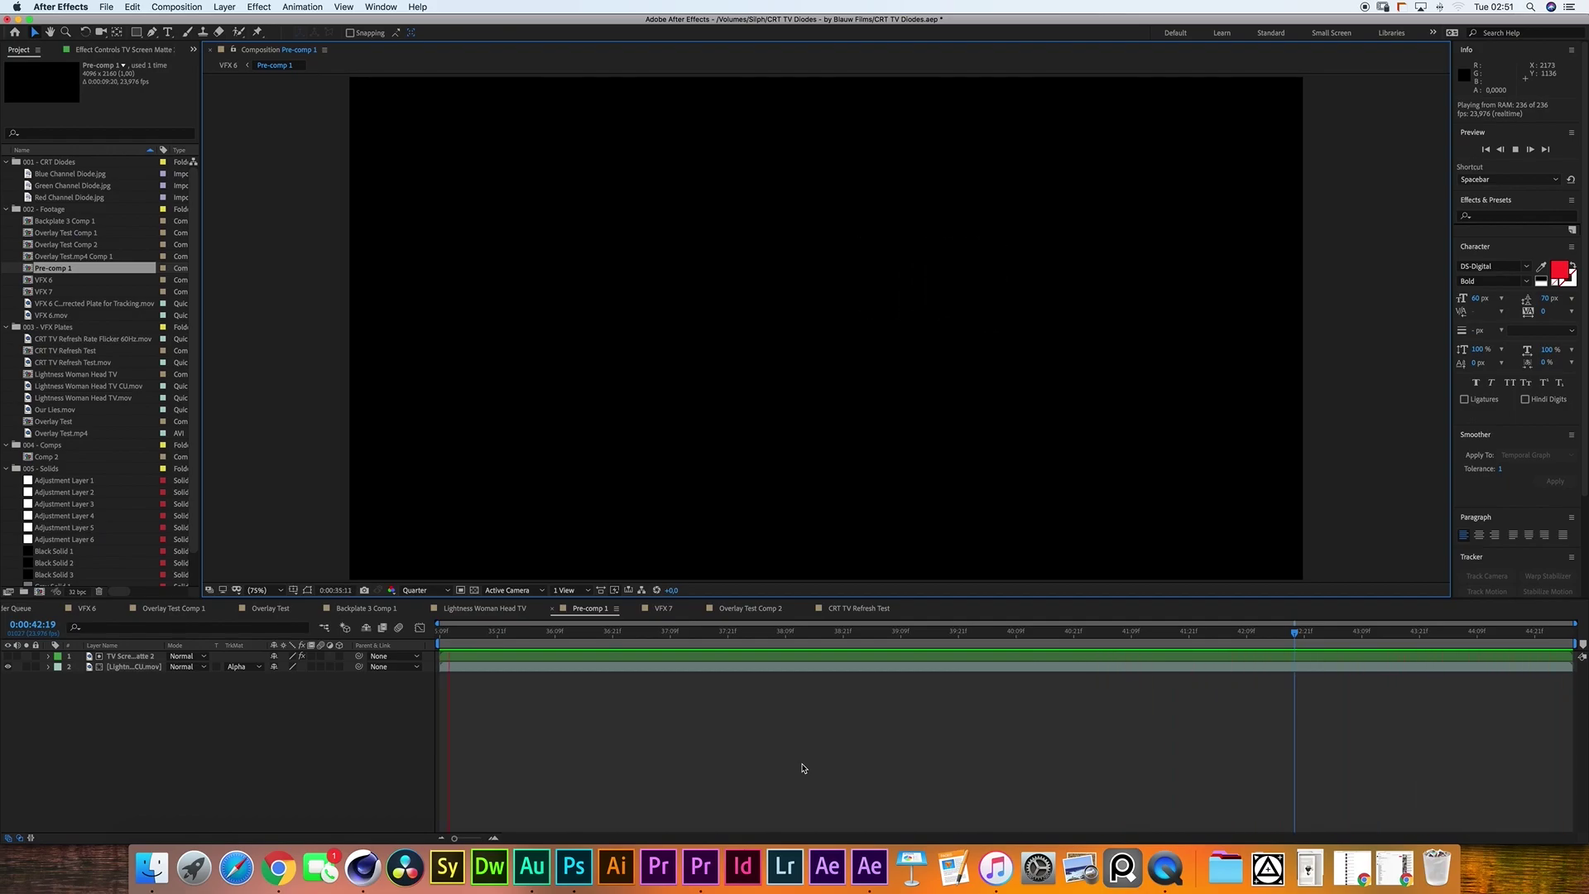
key("space")
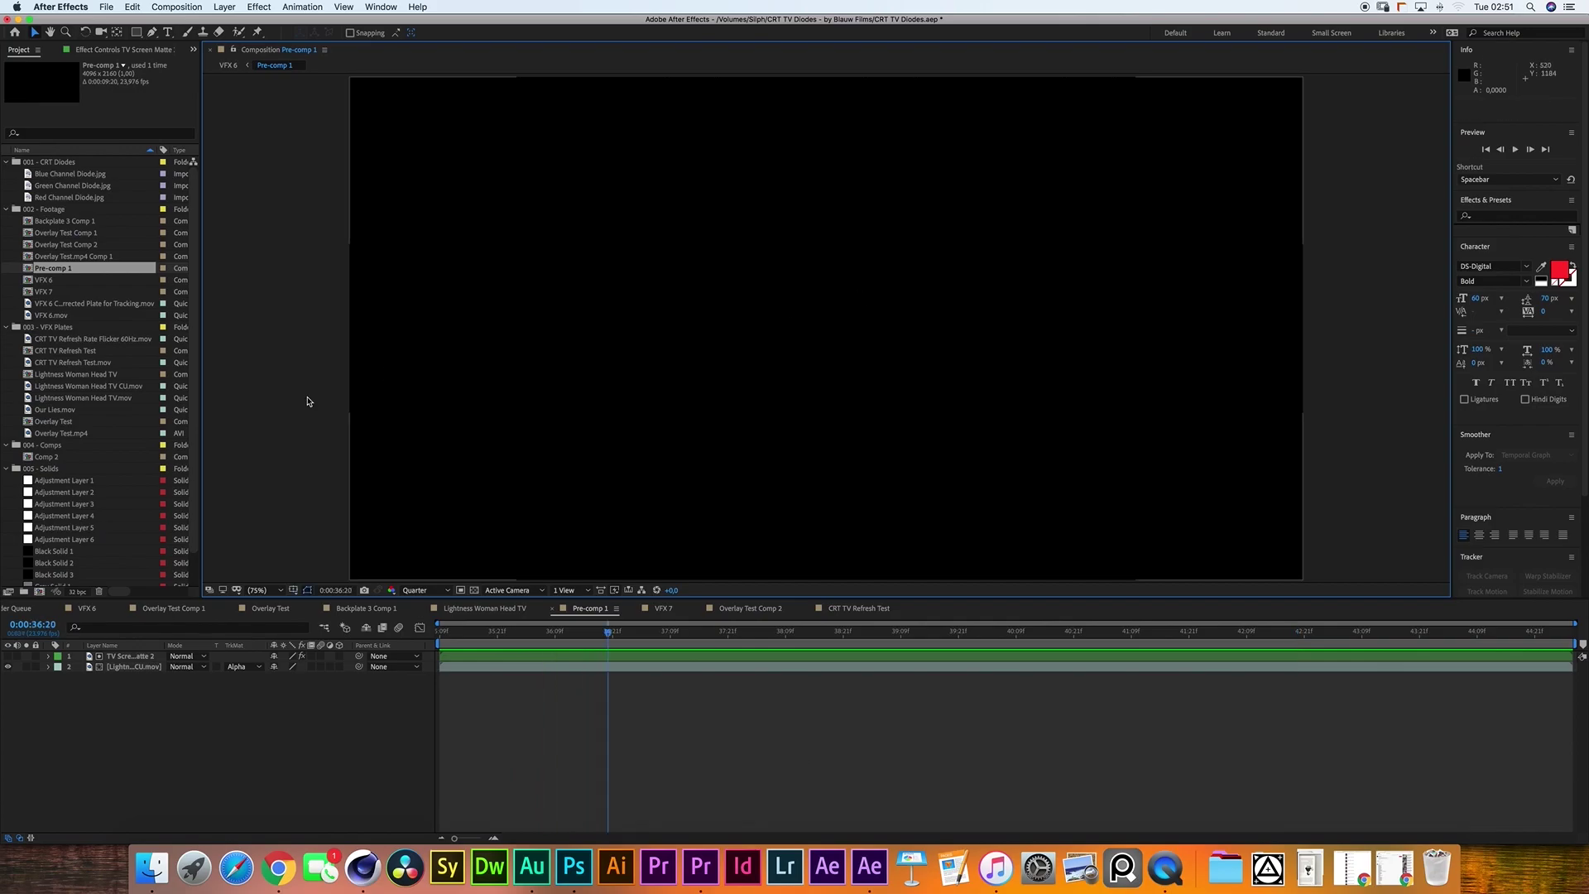
Recheck Pre-comp 1, return to VFX 6, and solo Adjustment Layer 6 to show its exposure effect alongside the other soloed layers.
left_click(88, 610)
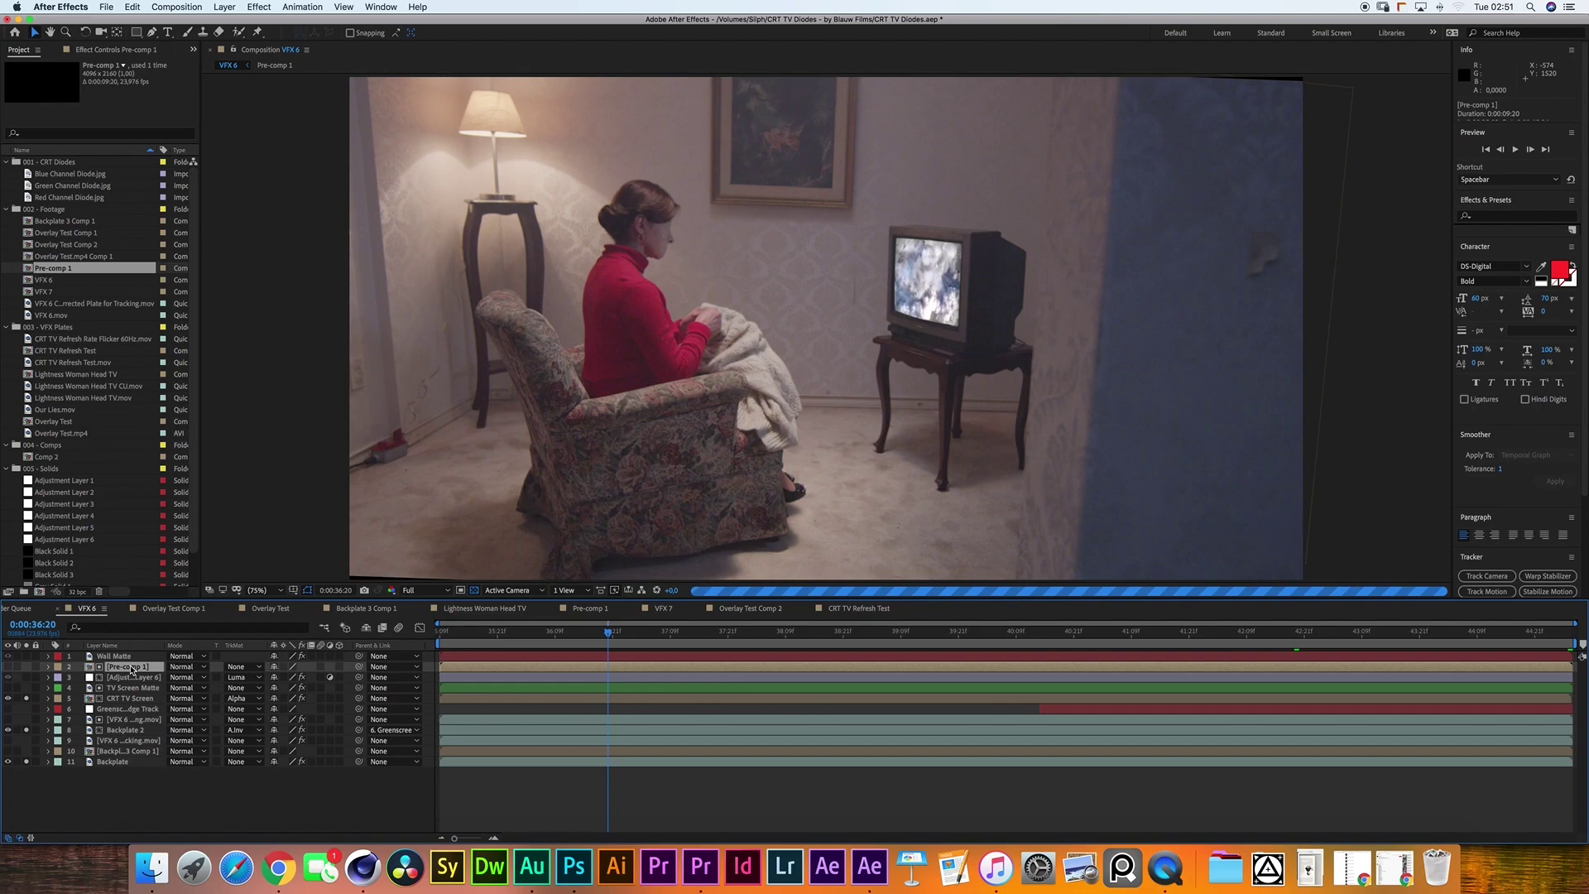
double_click(129, 667)
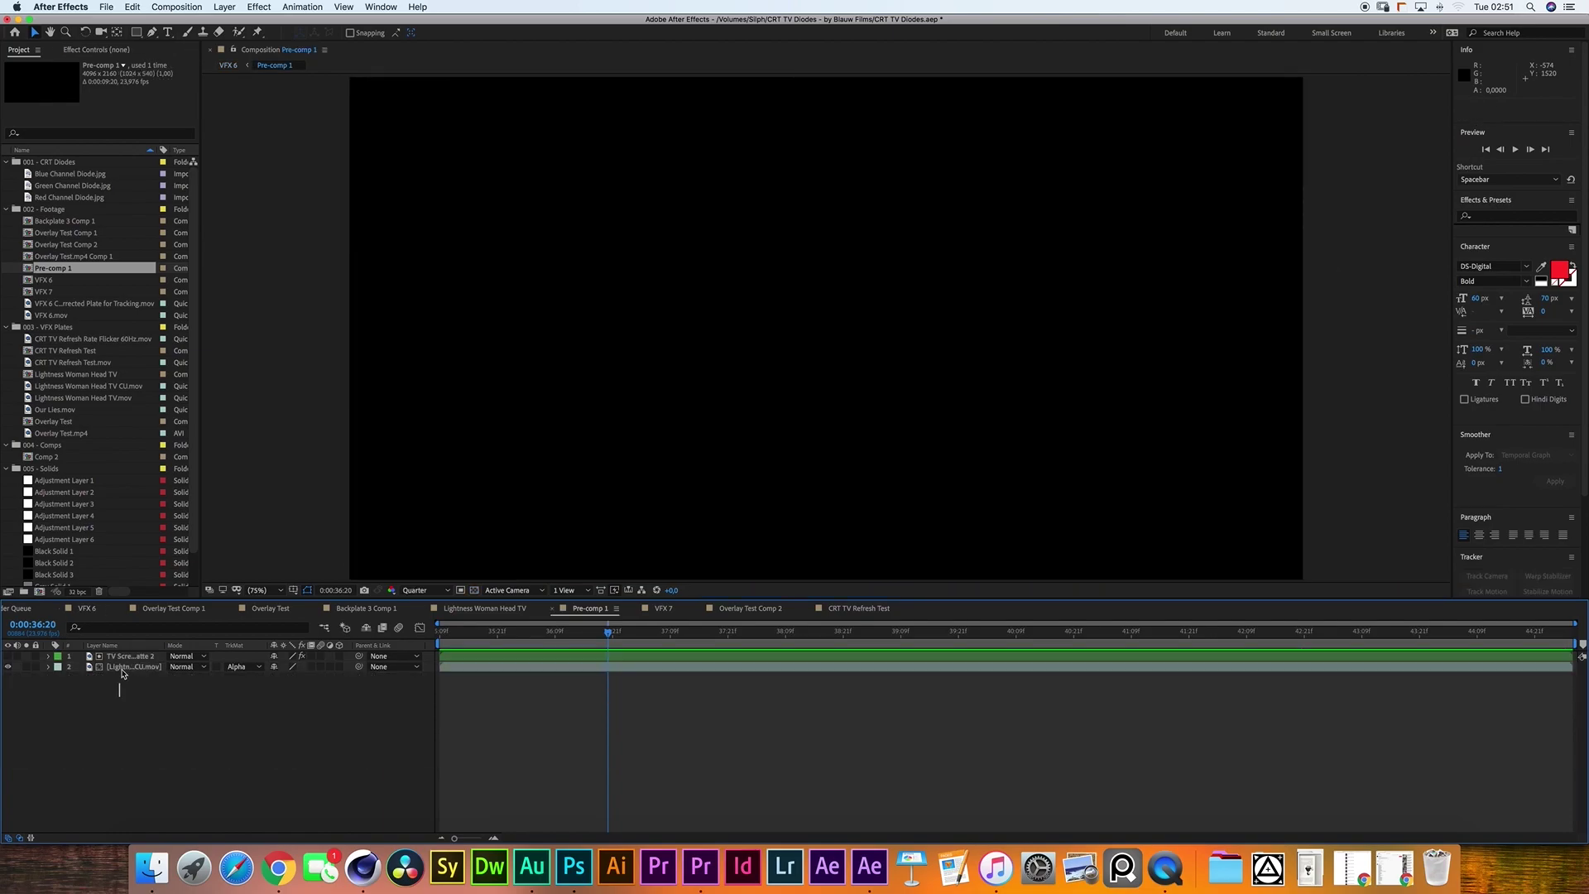
left_click(87, 610)
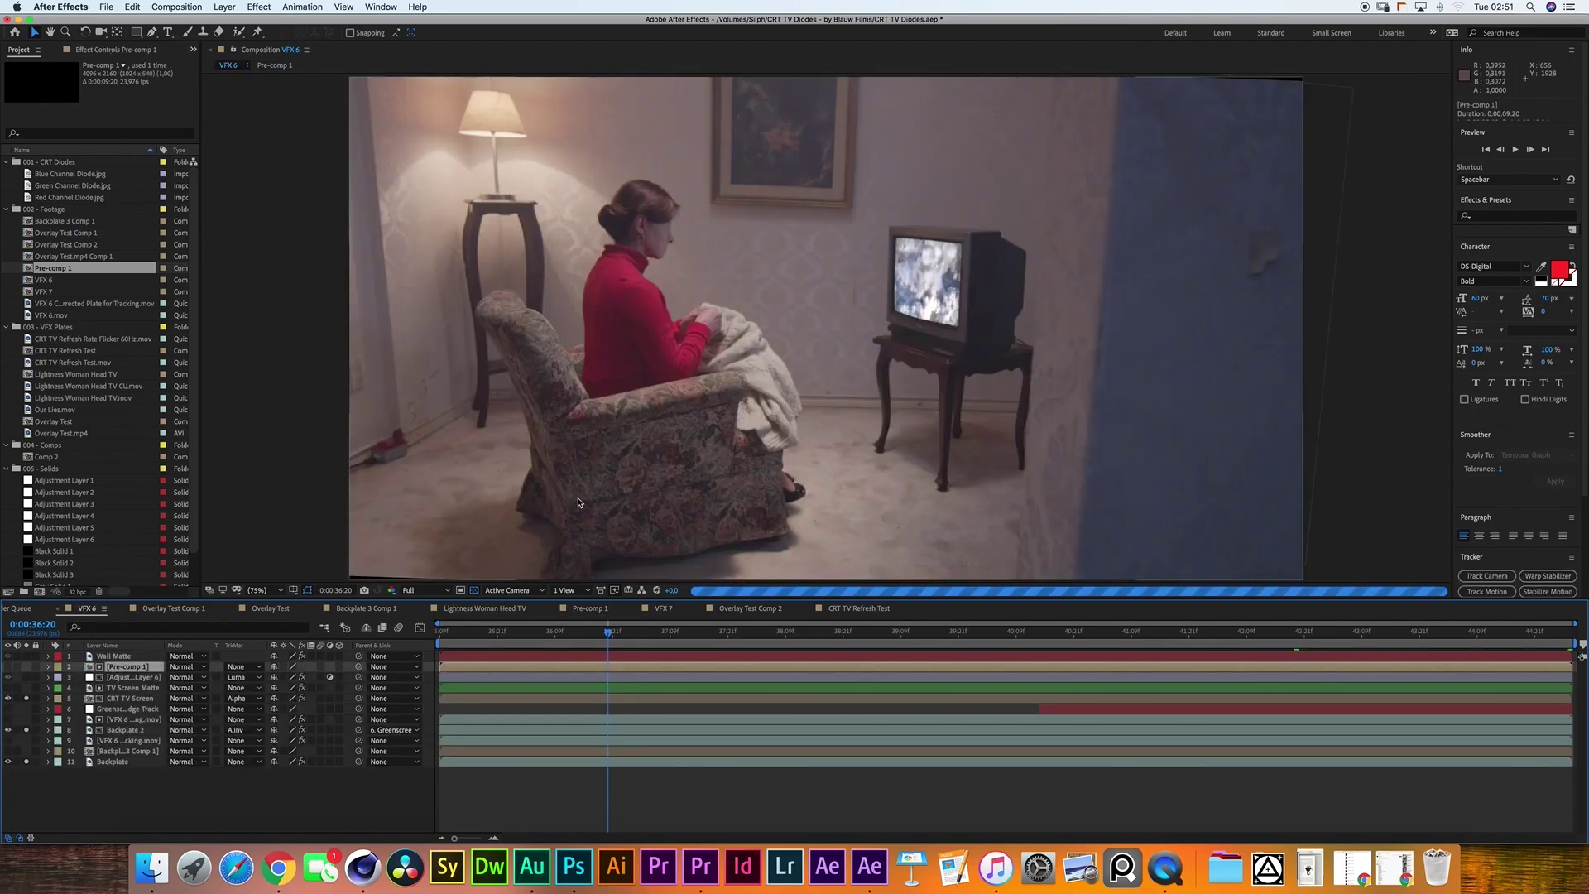
left_click(126, 677)
left_click(28, 677)
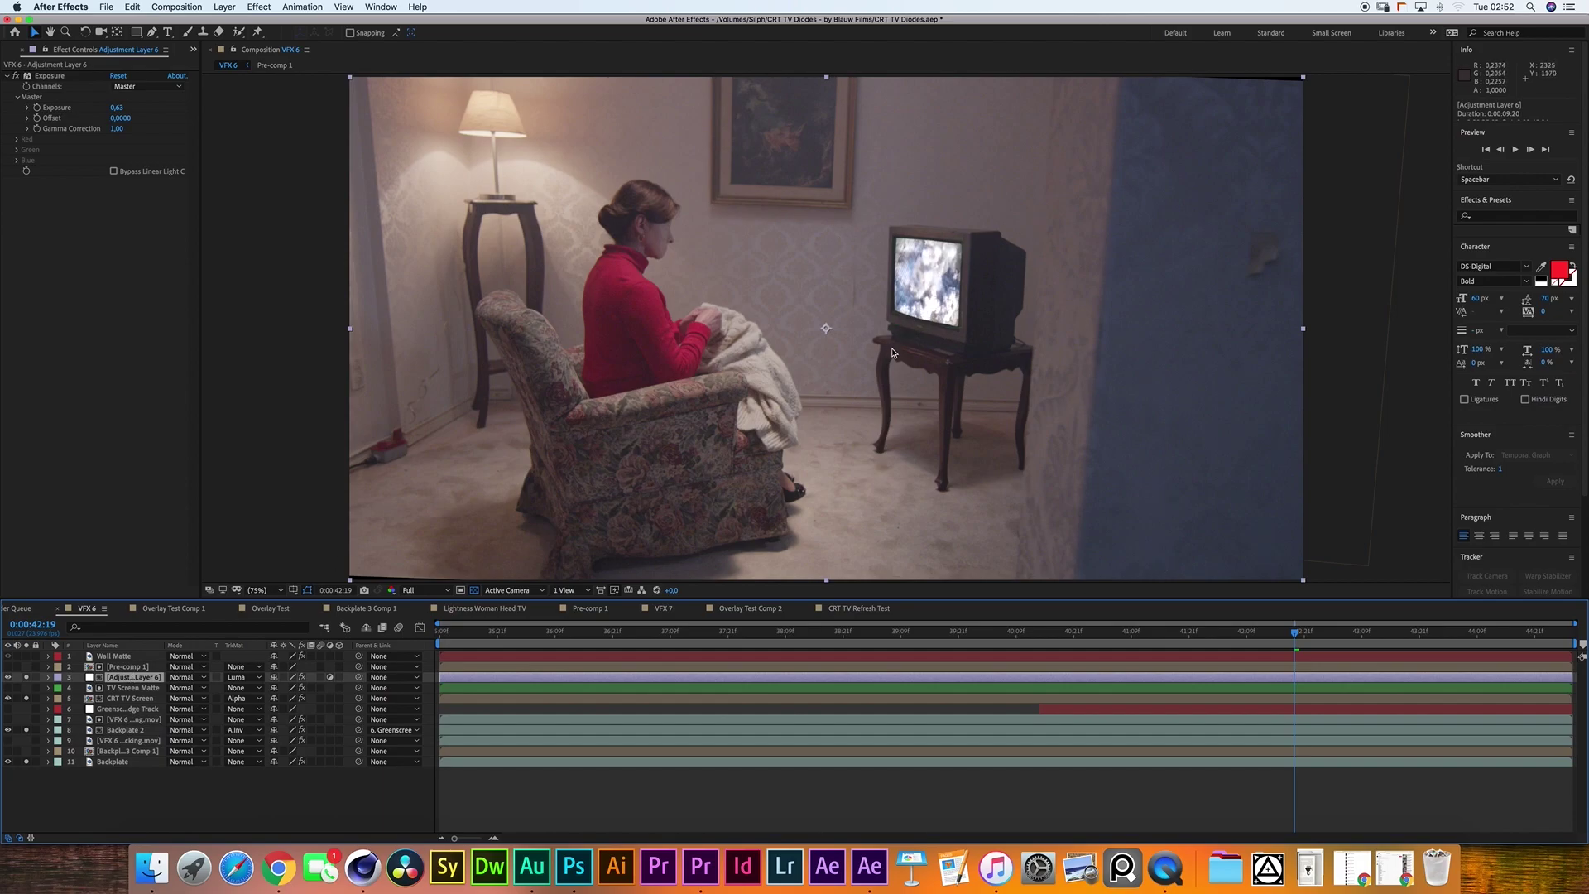
Examine the Wall Matte's mask outline along the foreground wall and the Mocha tracking on the Backplate layer.
left_click(114, 656)
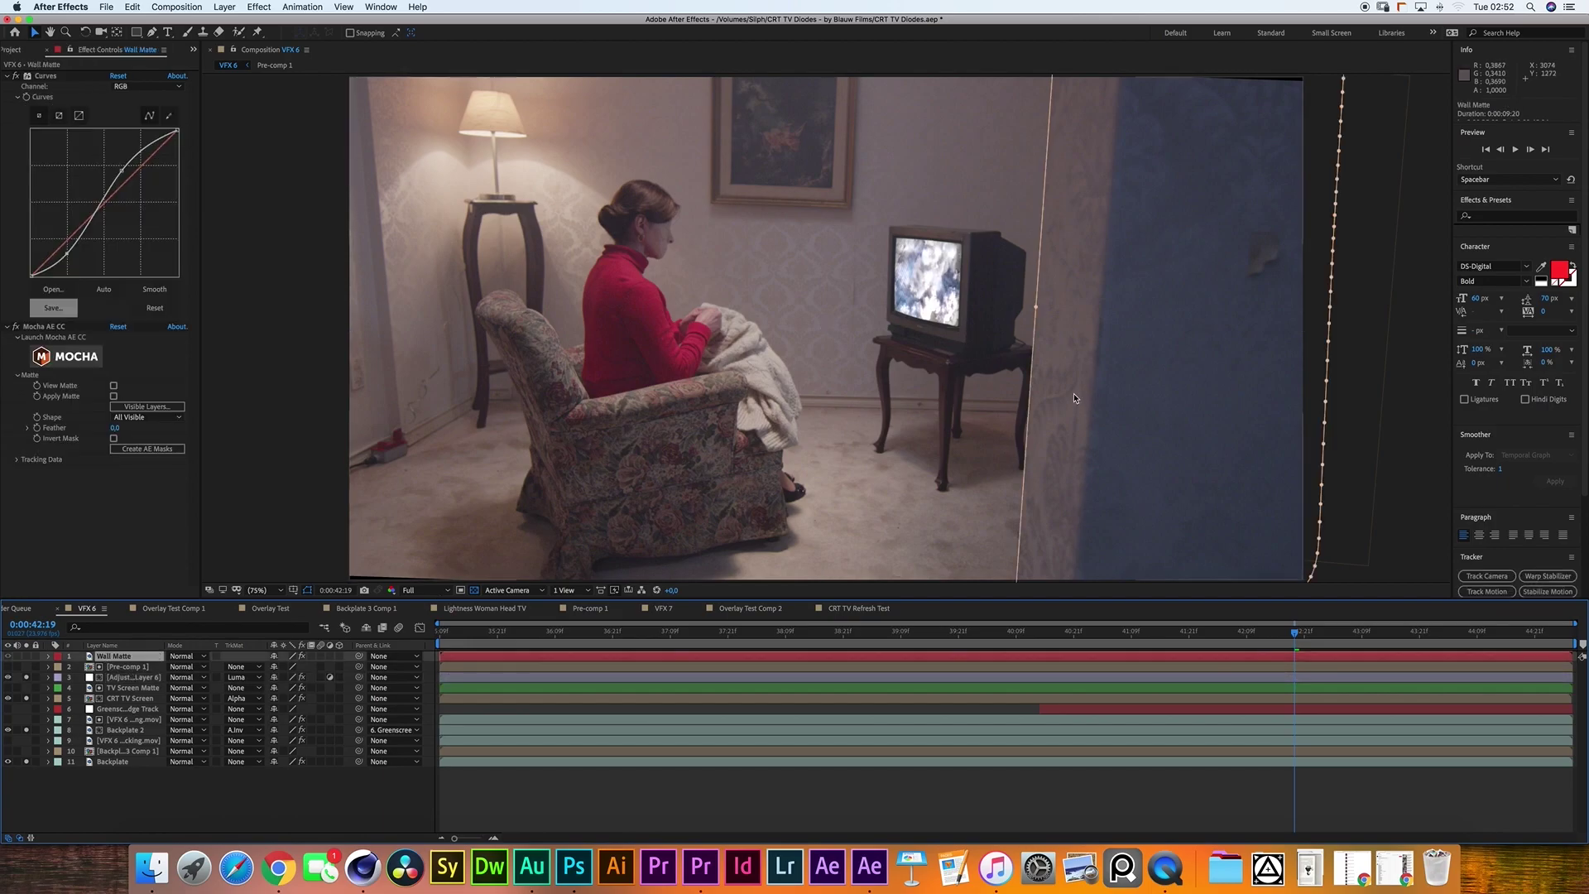
left_click(116, 761)
left_click(69, 358)
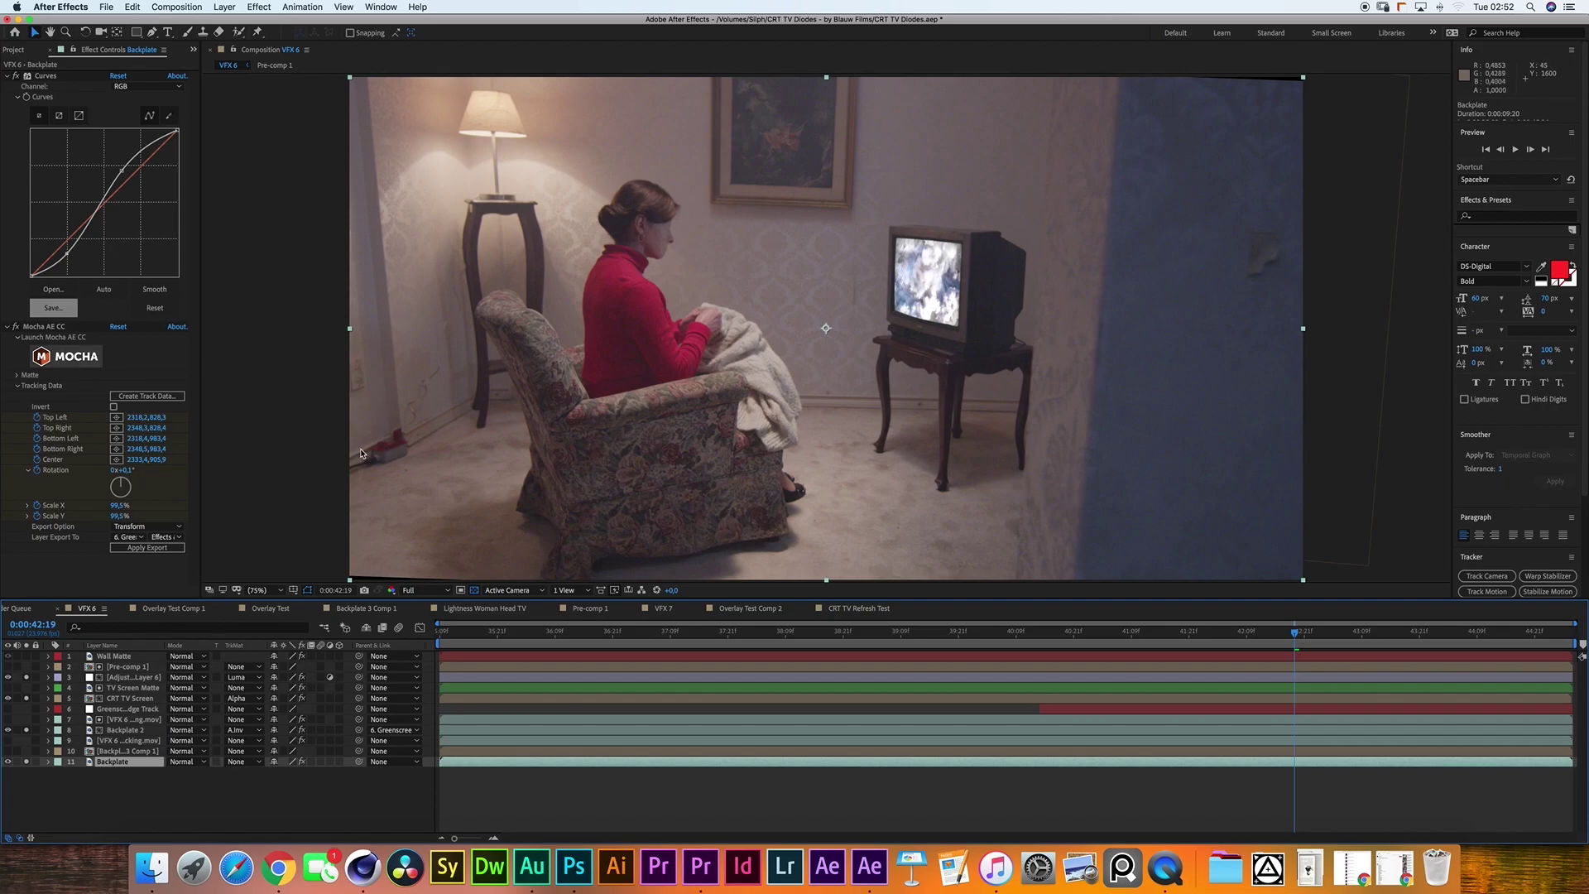
Reveal the Wall Matte layer's mask feather, followed by its full mask properties including path, opacity and expansion.
left_click(117, 656)
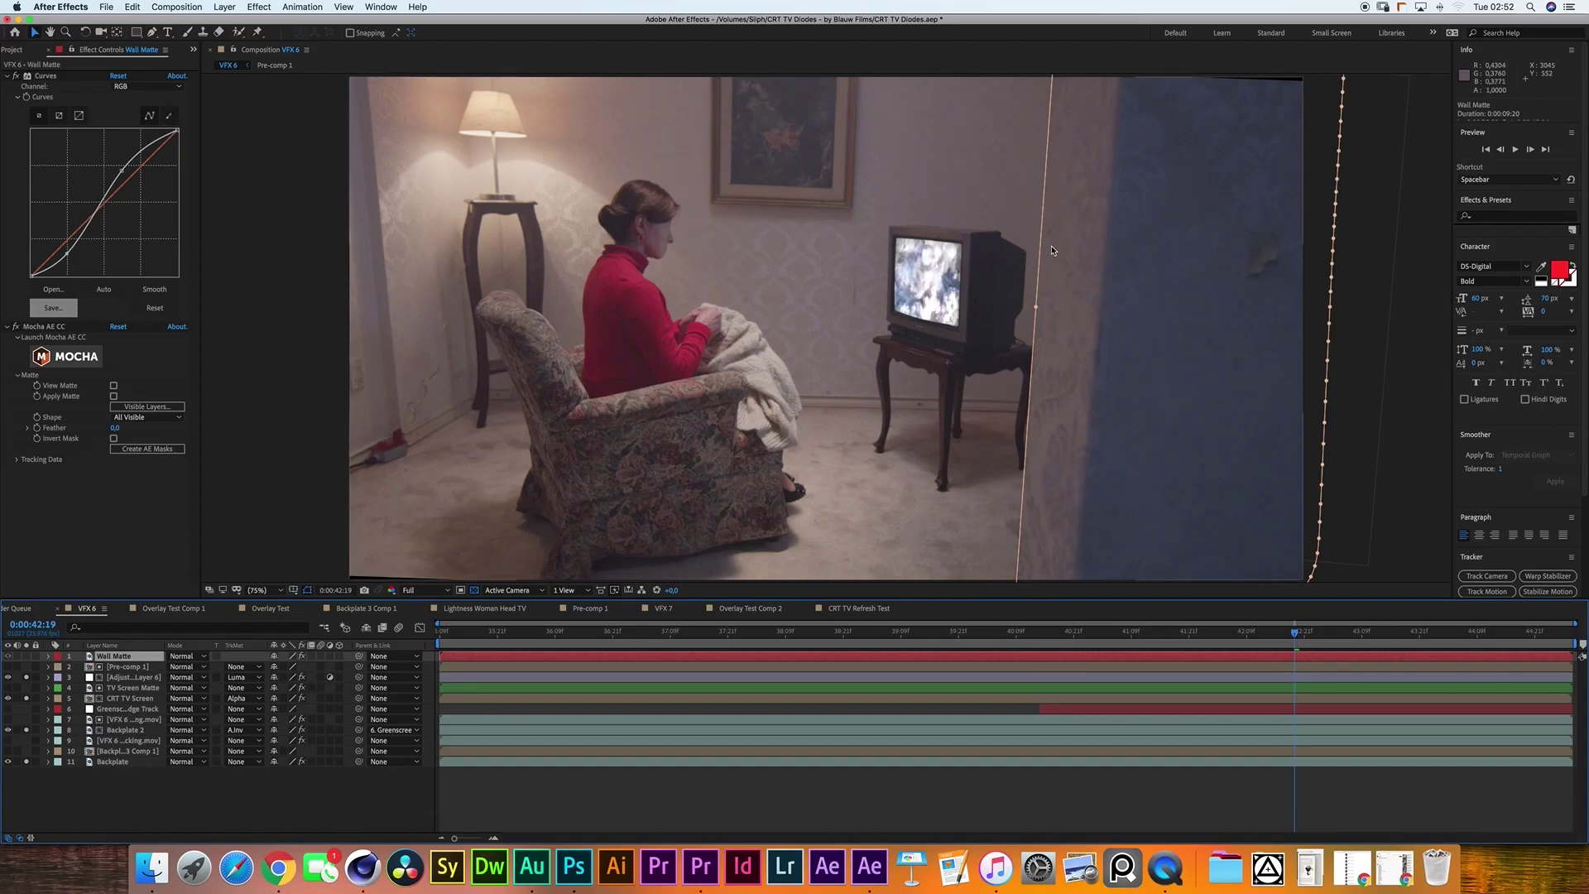
key("f")
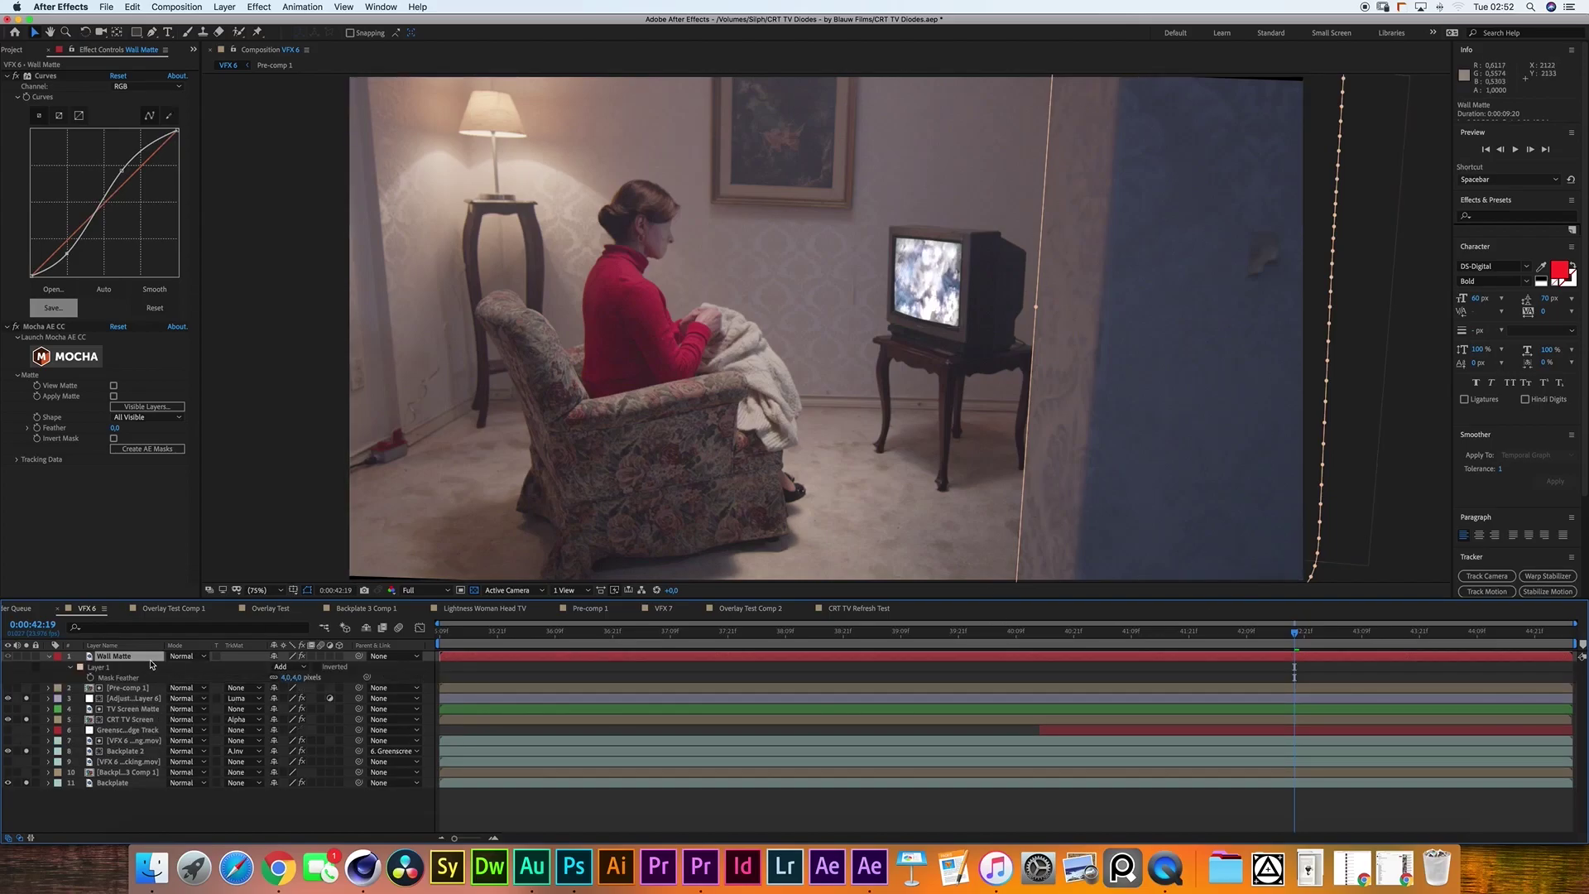
key("f")
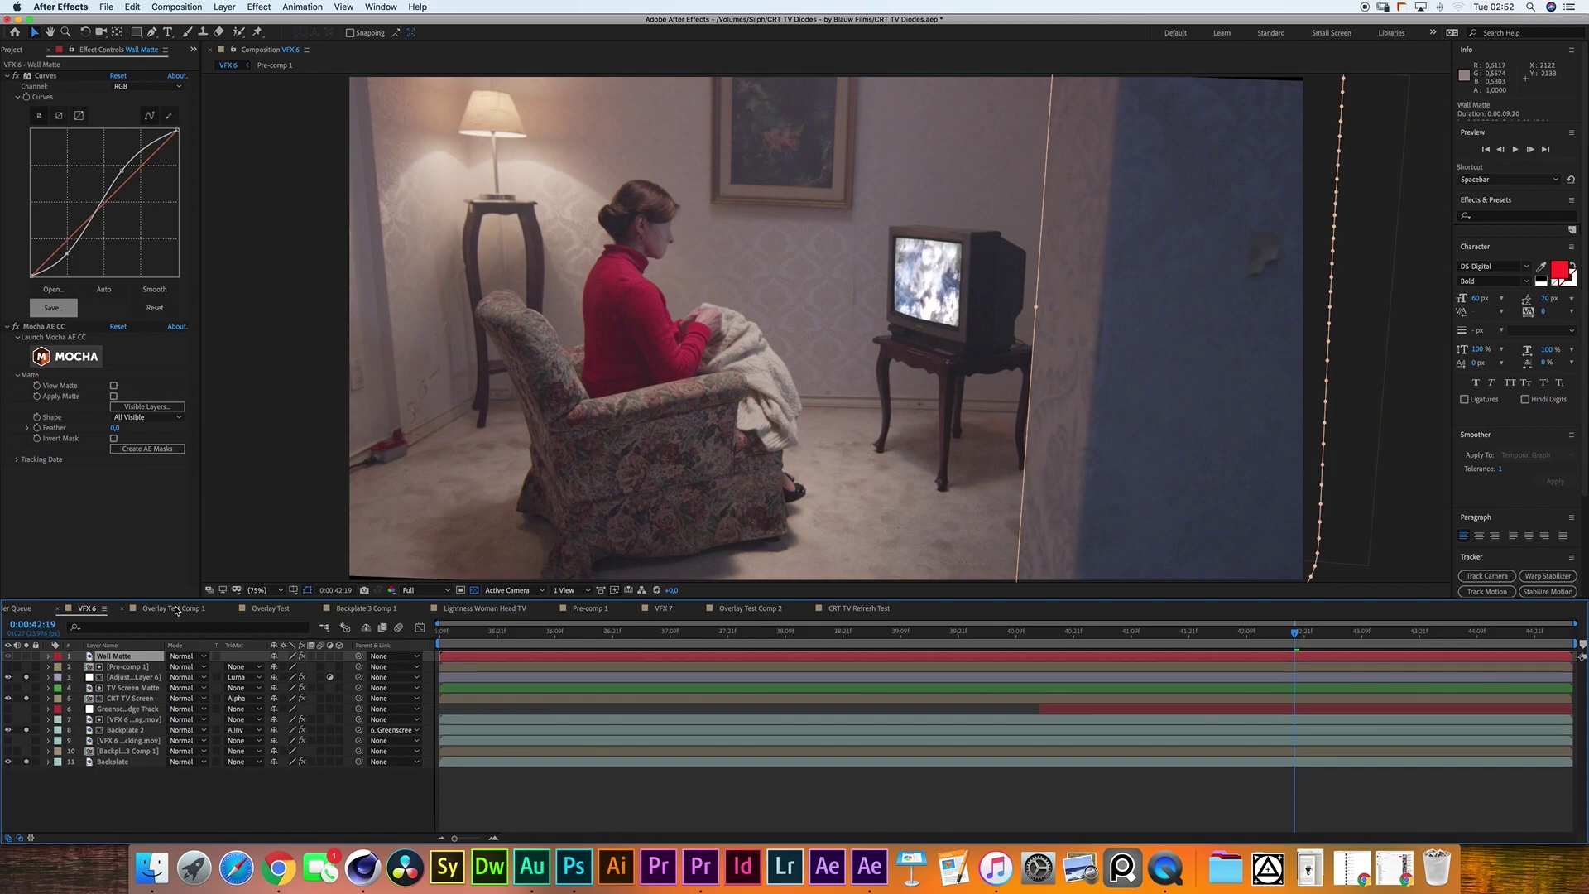
key("m")
key("m")
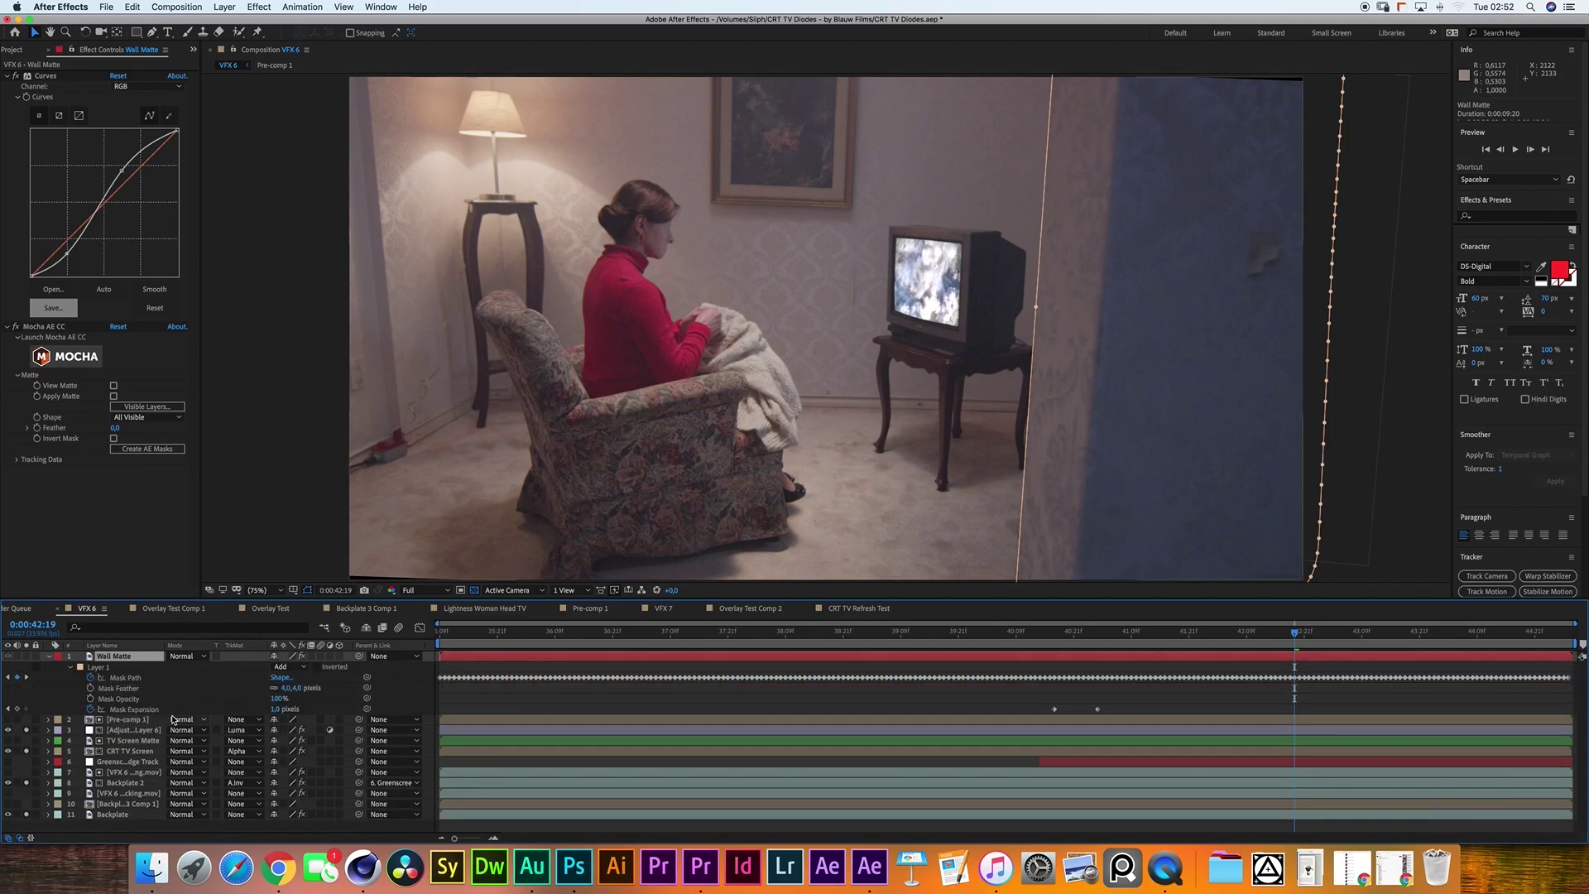
Duplicate the CRT TV Screen and TV Screen Matte layers together and pre-compose the two copies as Pre-comp 2.
left_click_drag(1037, 632, 1077, 632)
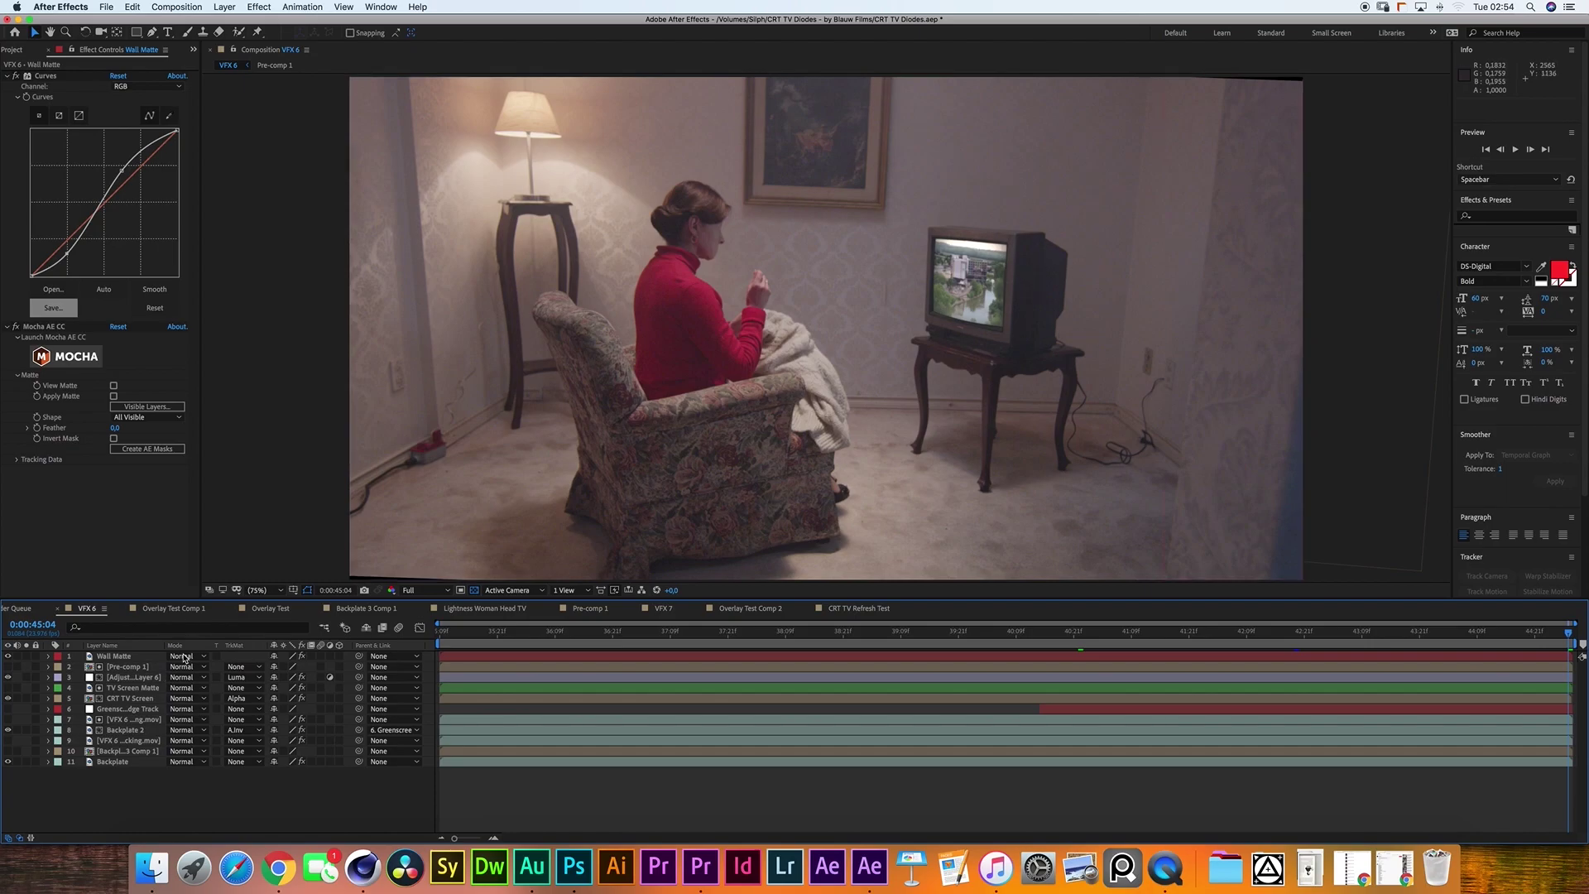
left_click(120, 700)
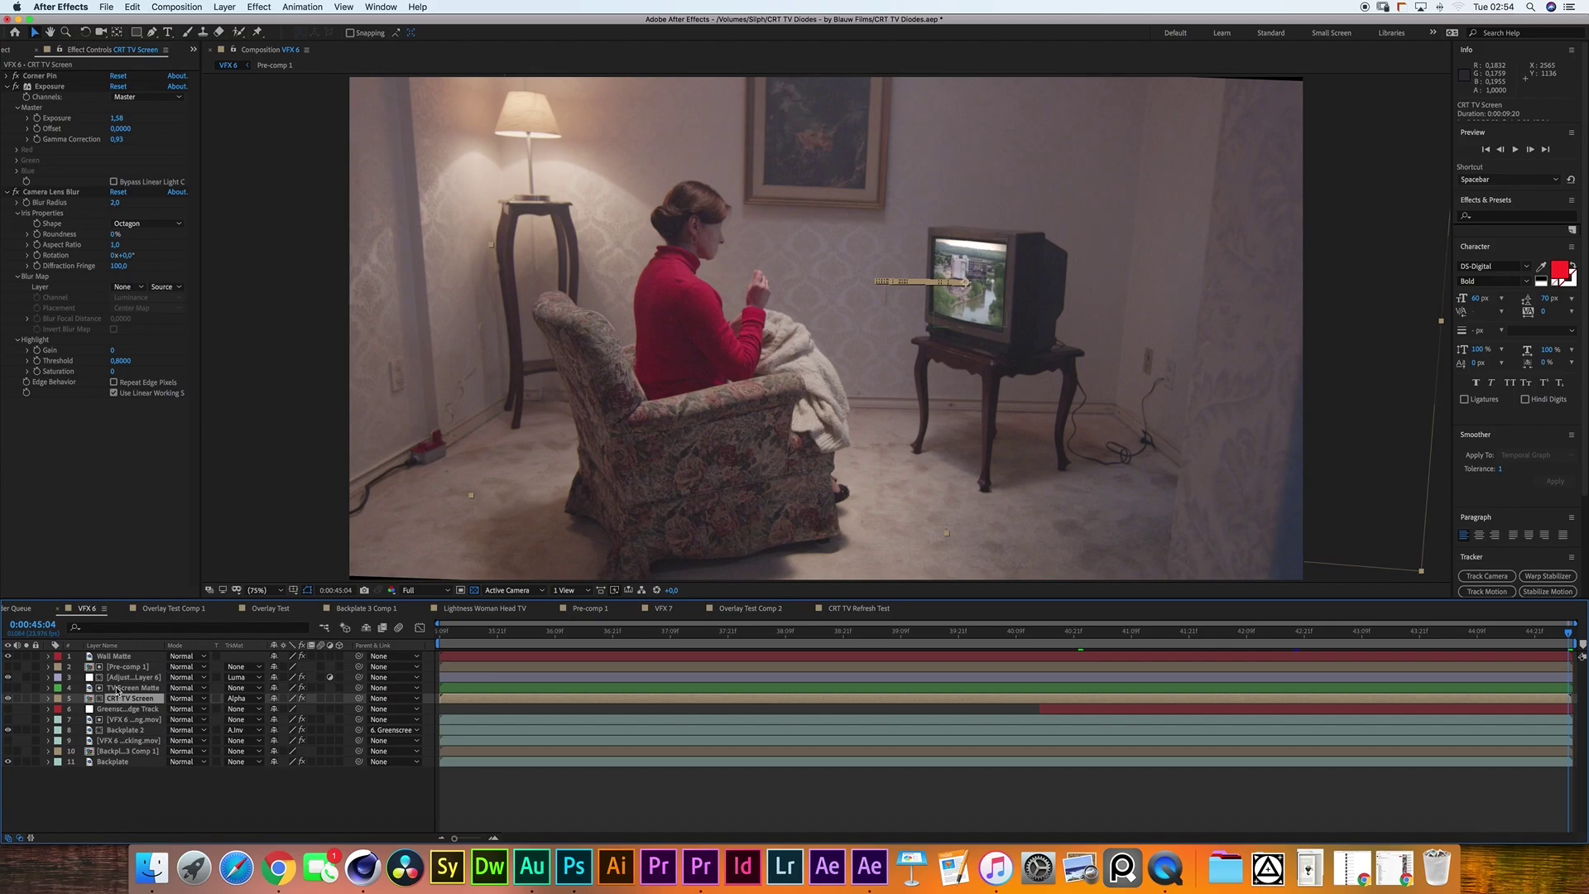
left_click(118, 688, "shift")
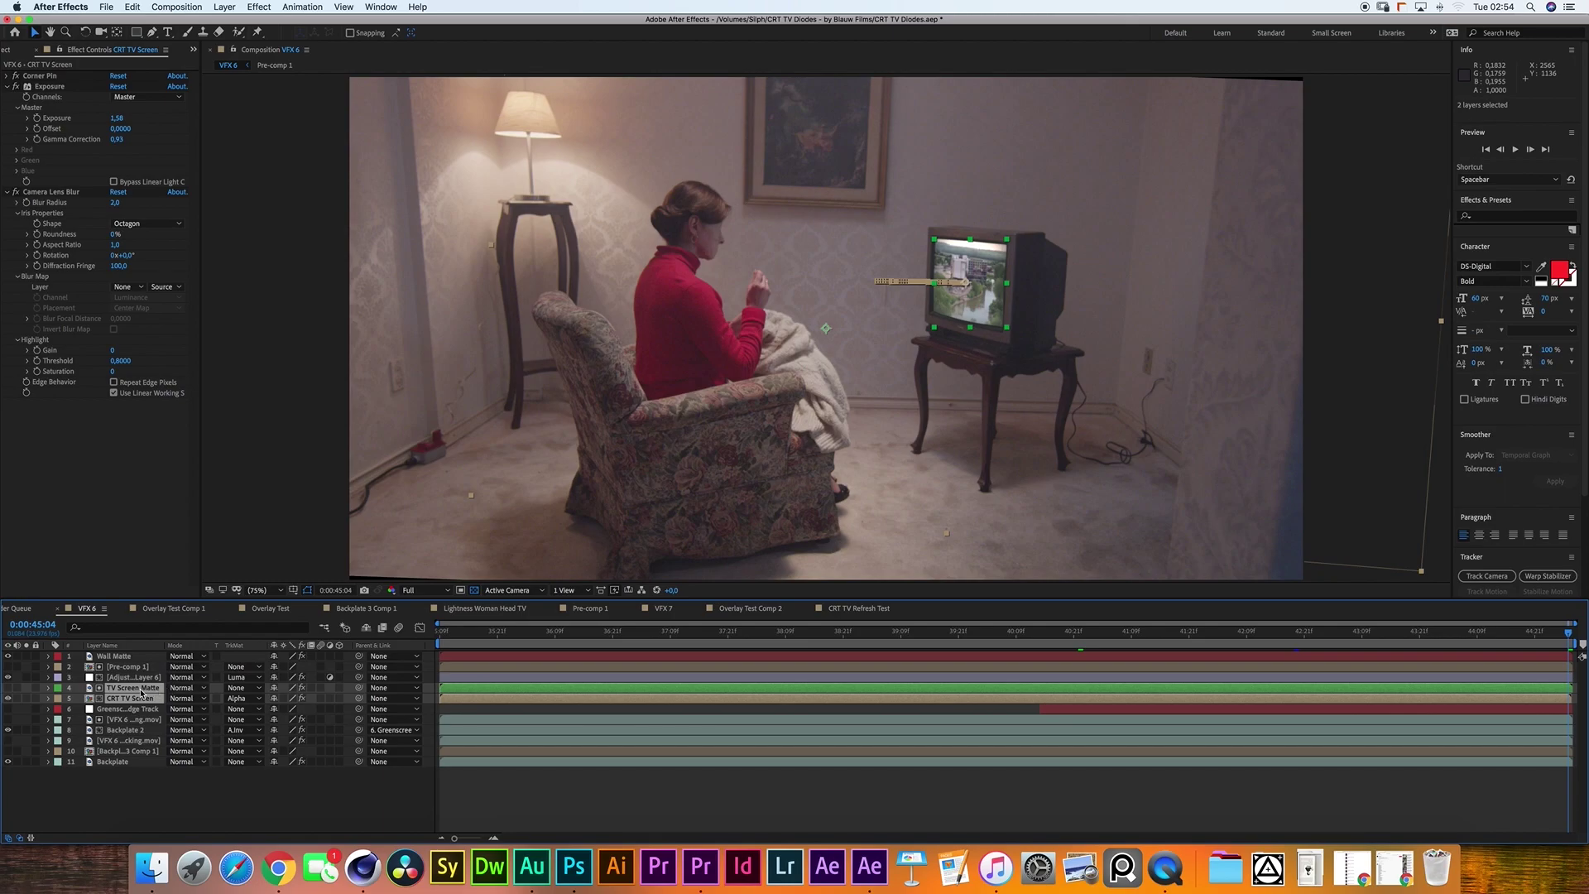
key("super+d")
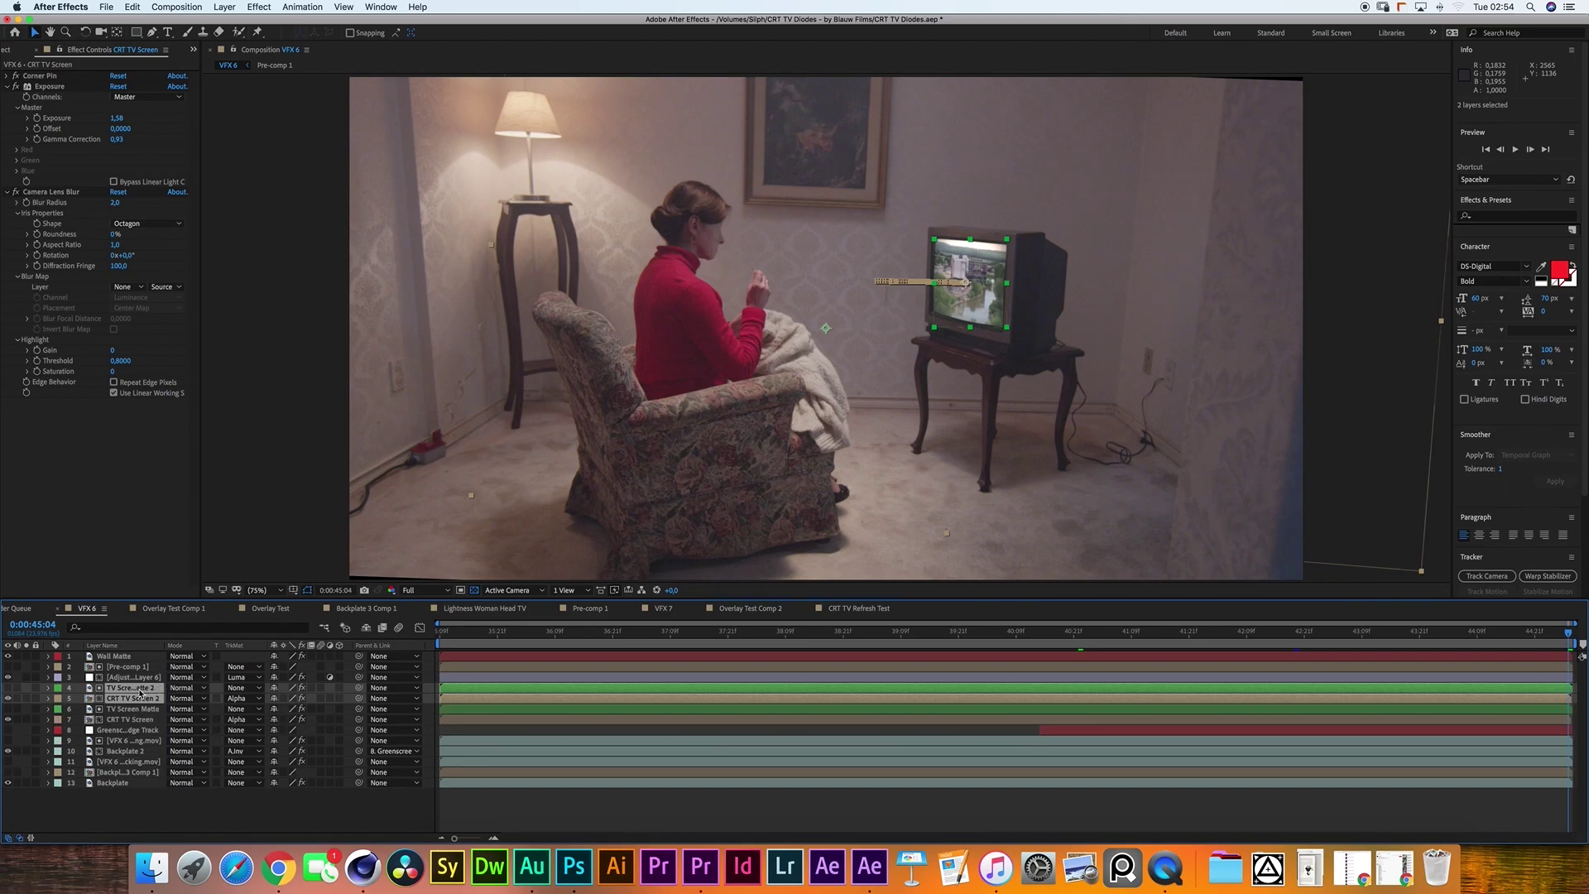
key("super+shift+c")
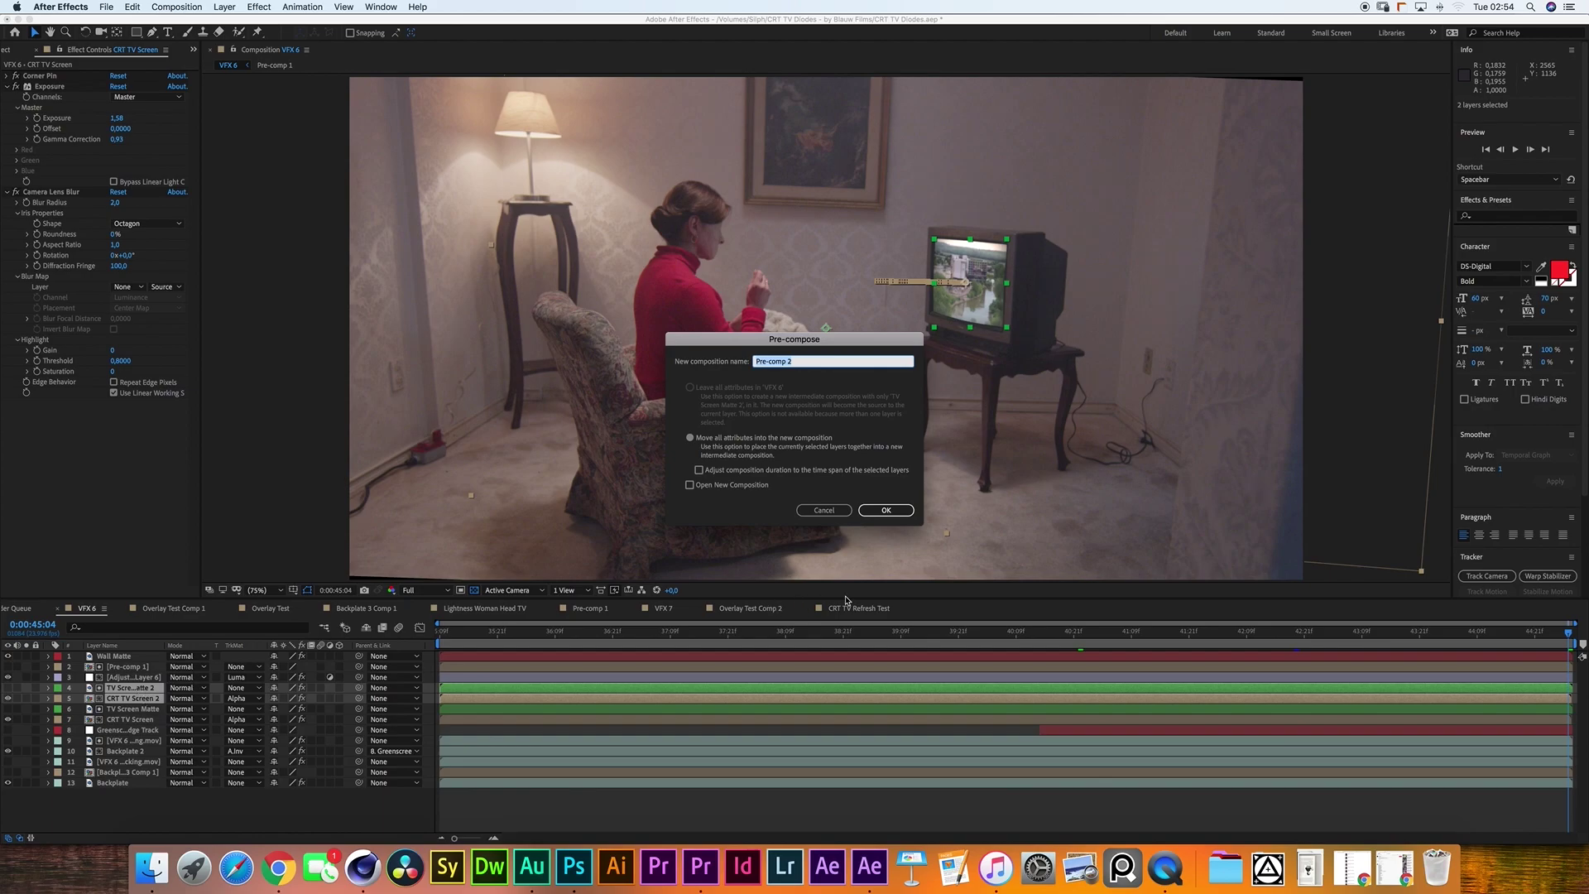
left_click(887, 509)
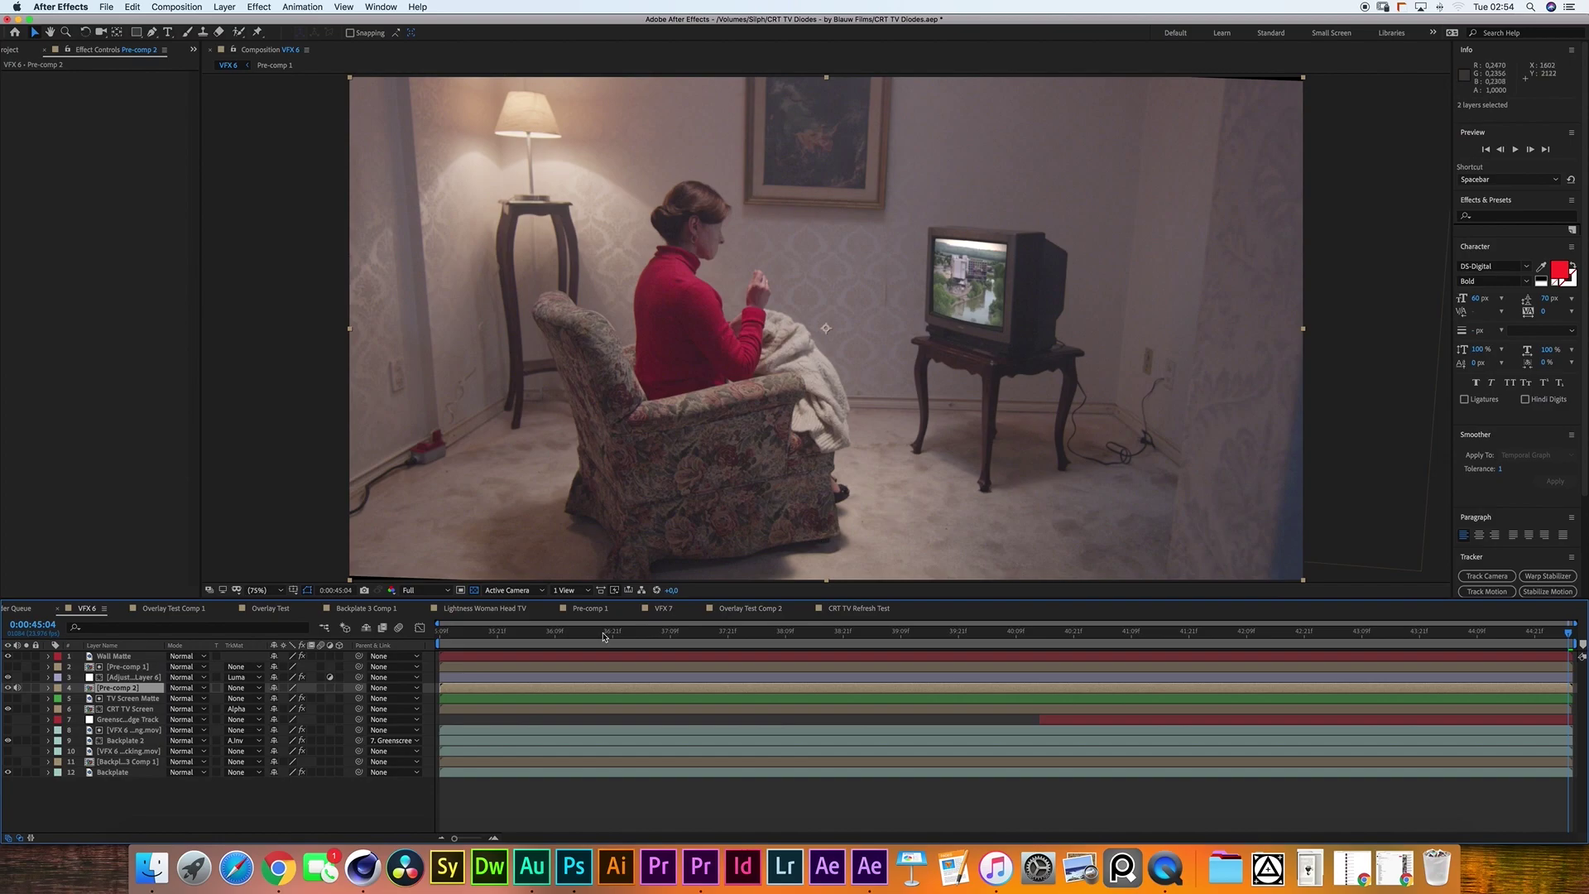
Apply a Gaussian Blur to Pre-comp 2 with a blurriness of about 193.
left_click(256, 7)
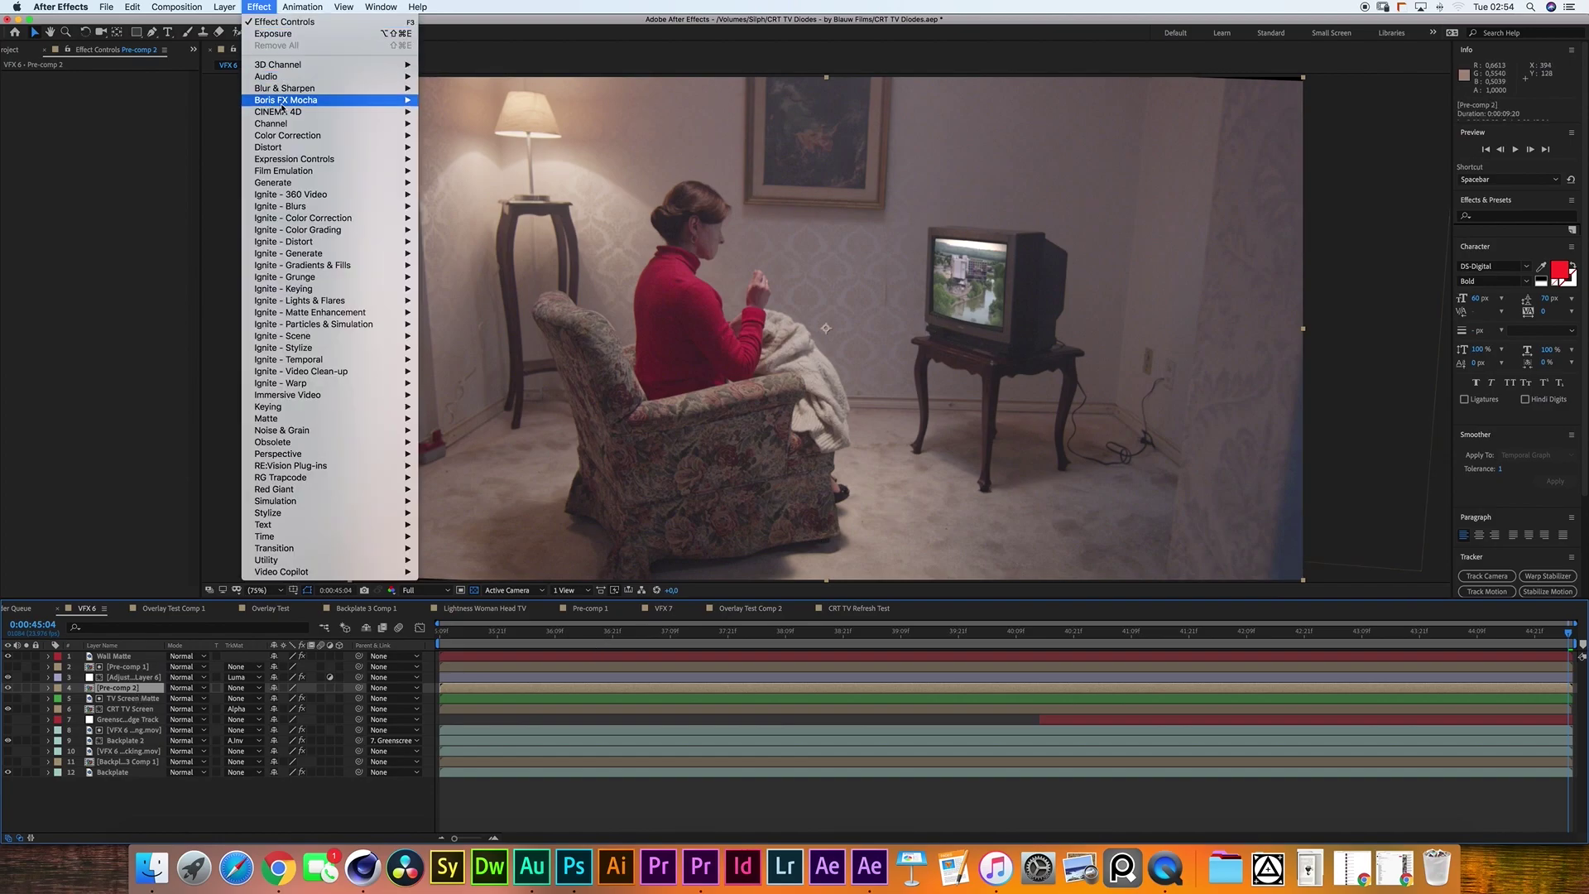
mouse_move(331, 87)
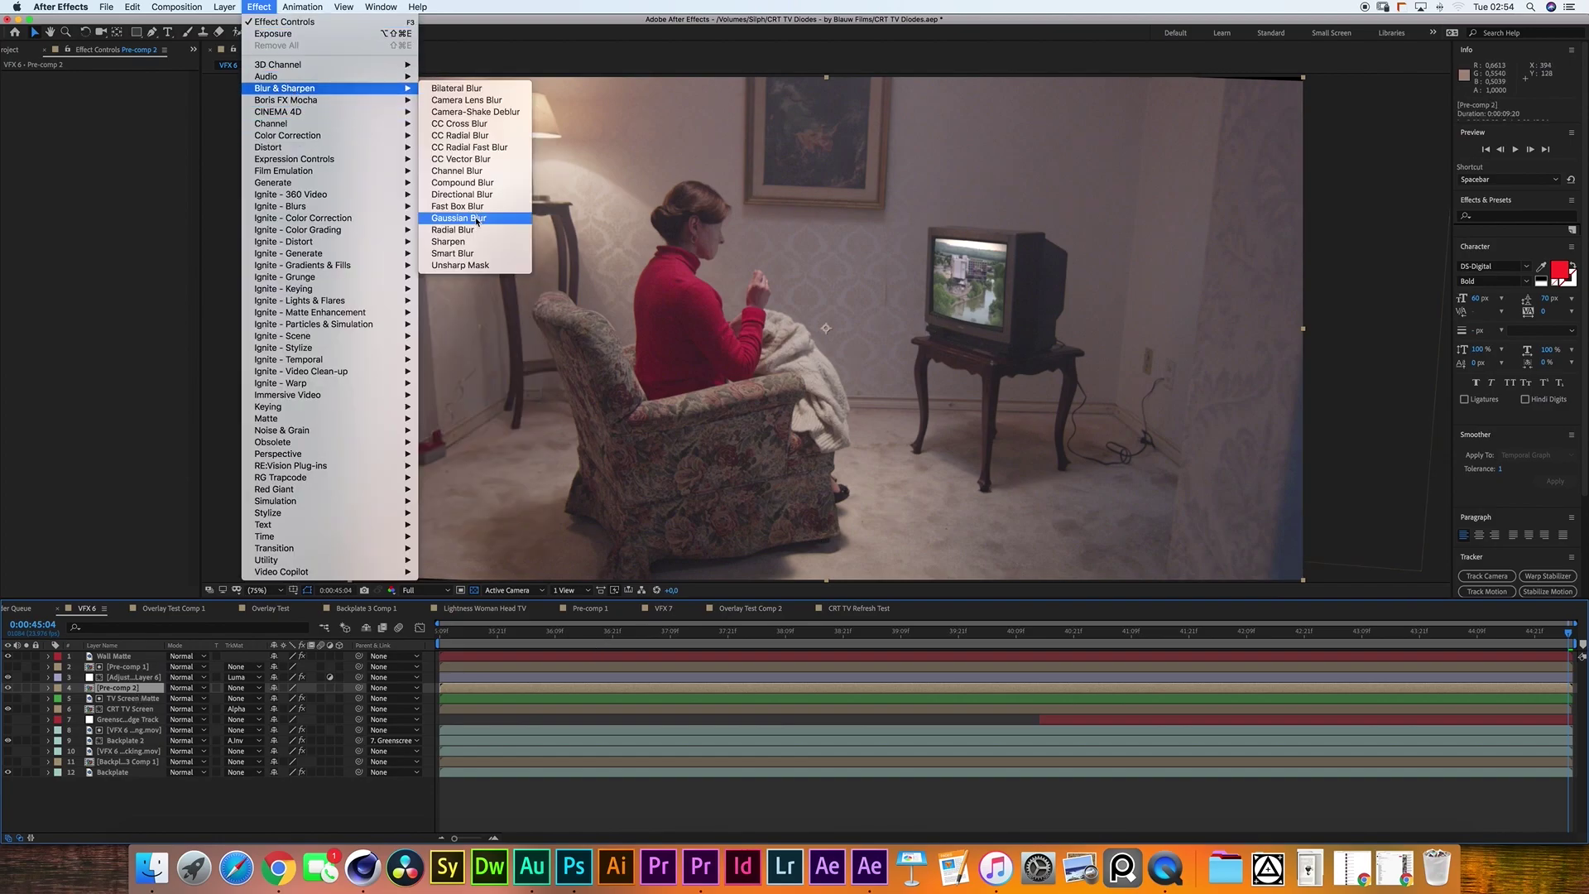
left_click(477, 218)
left_click_drag(116, 86, 132, 86)
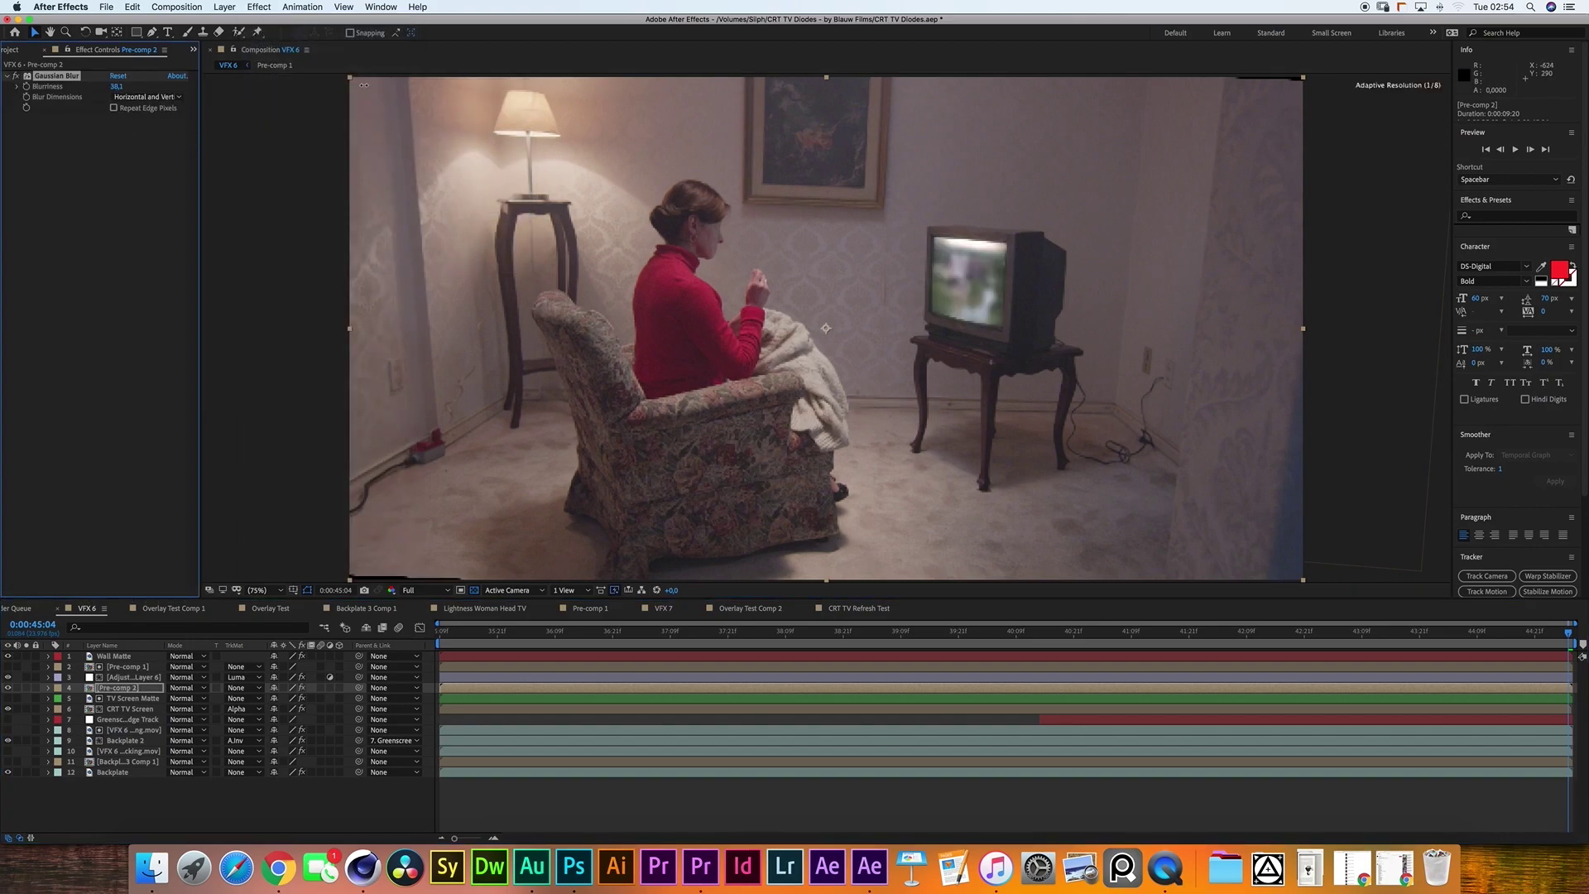
left_click_drag(867, 157, 1261, 186)
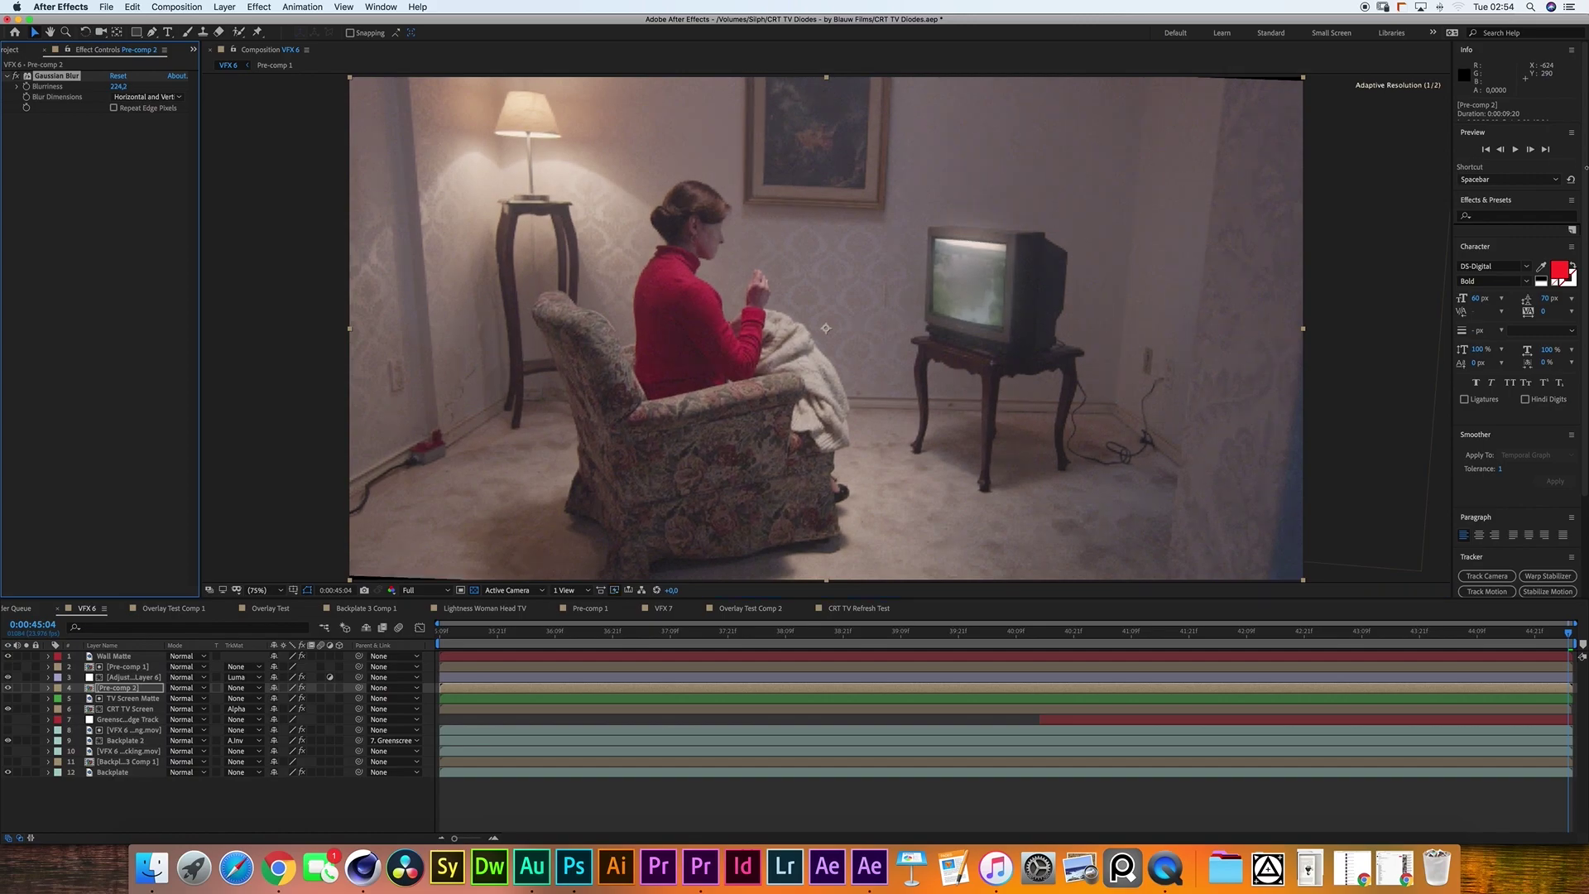
left_click_drag(1262, 186, 1254, 164)
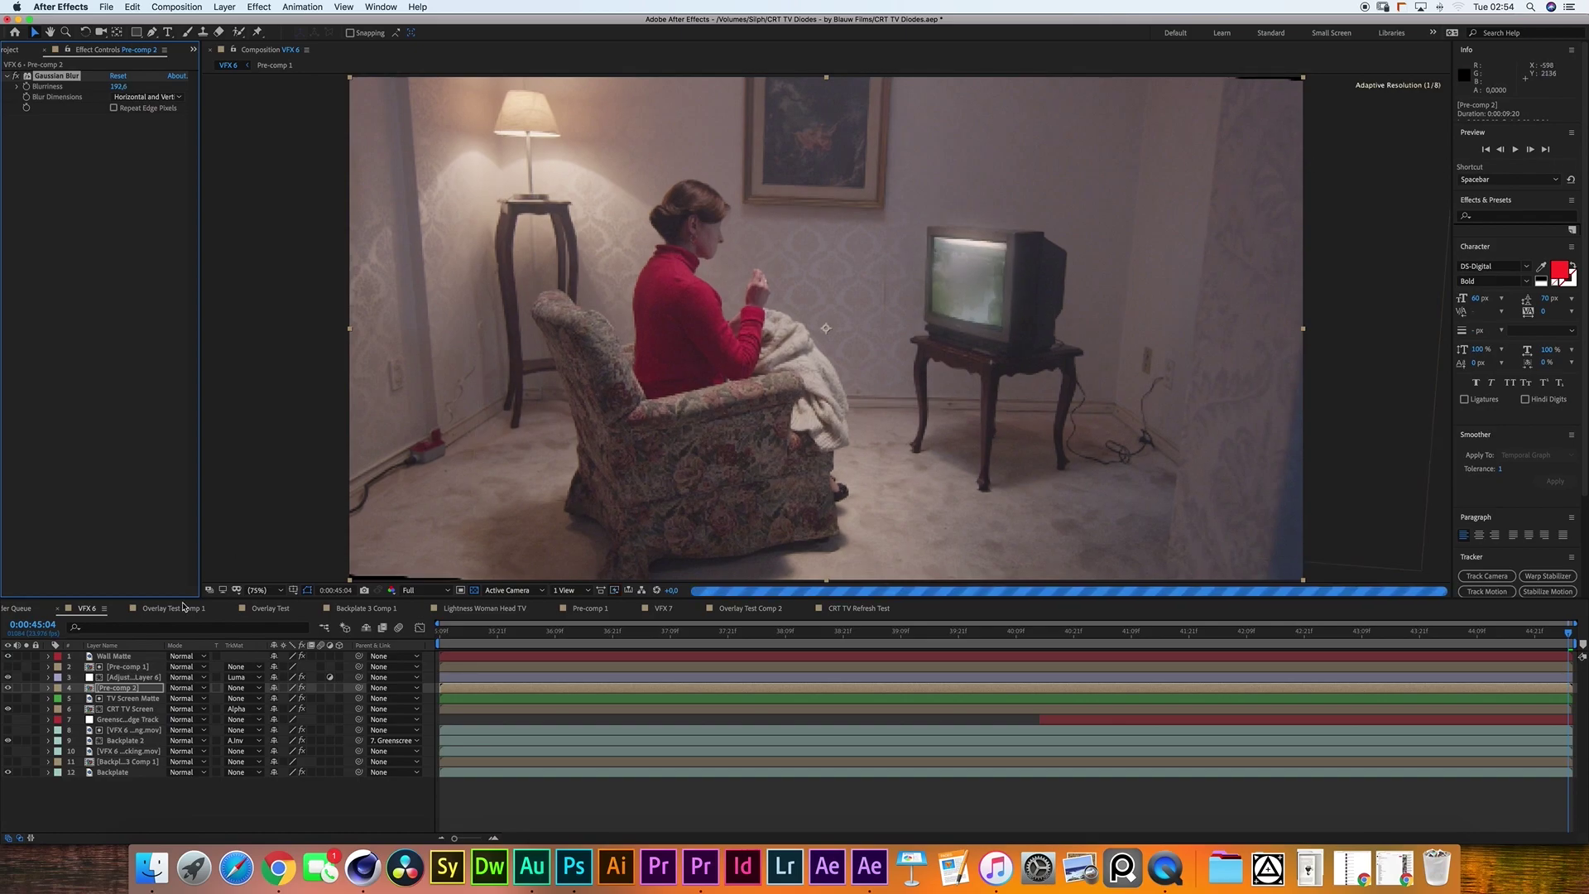
Set Pre-comp 2's blending mode to Screen and its opacity to 10%.
left_click(132, 691)
left_click(186, 688)
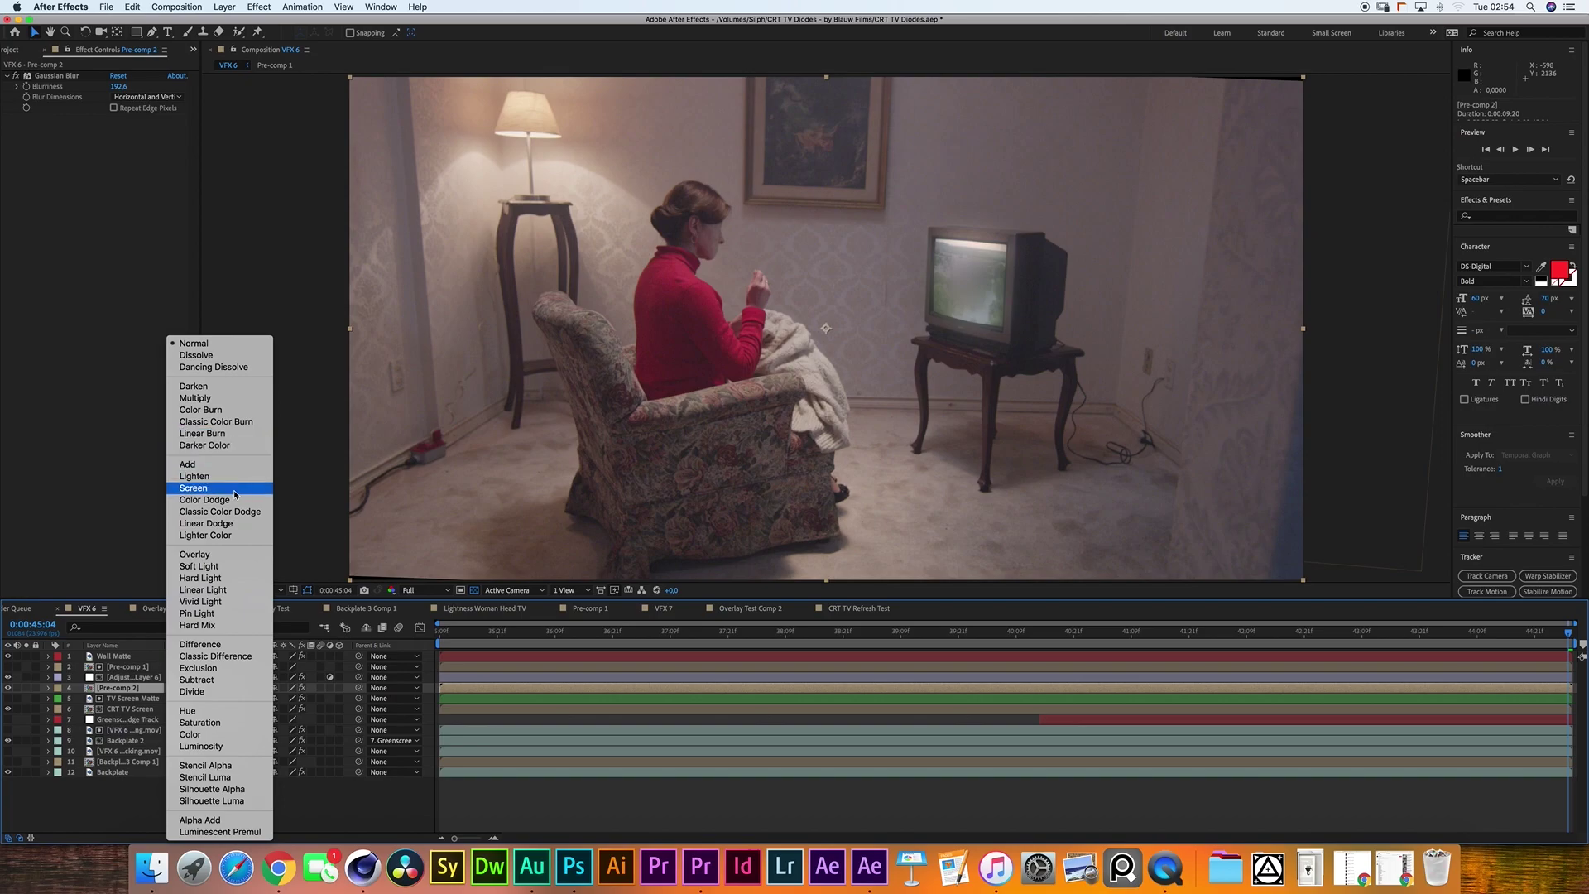
left_click(235, 490)
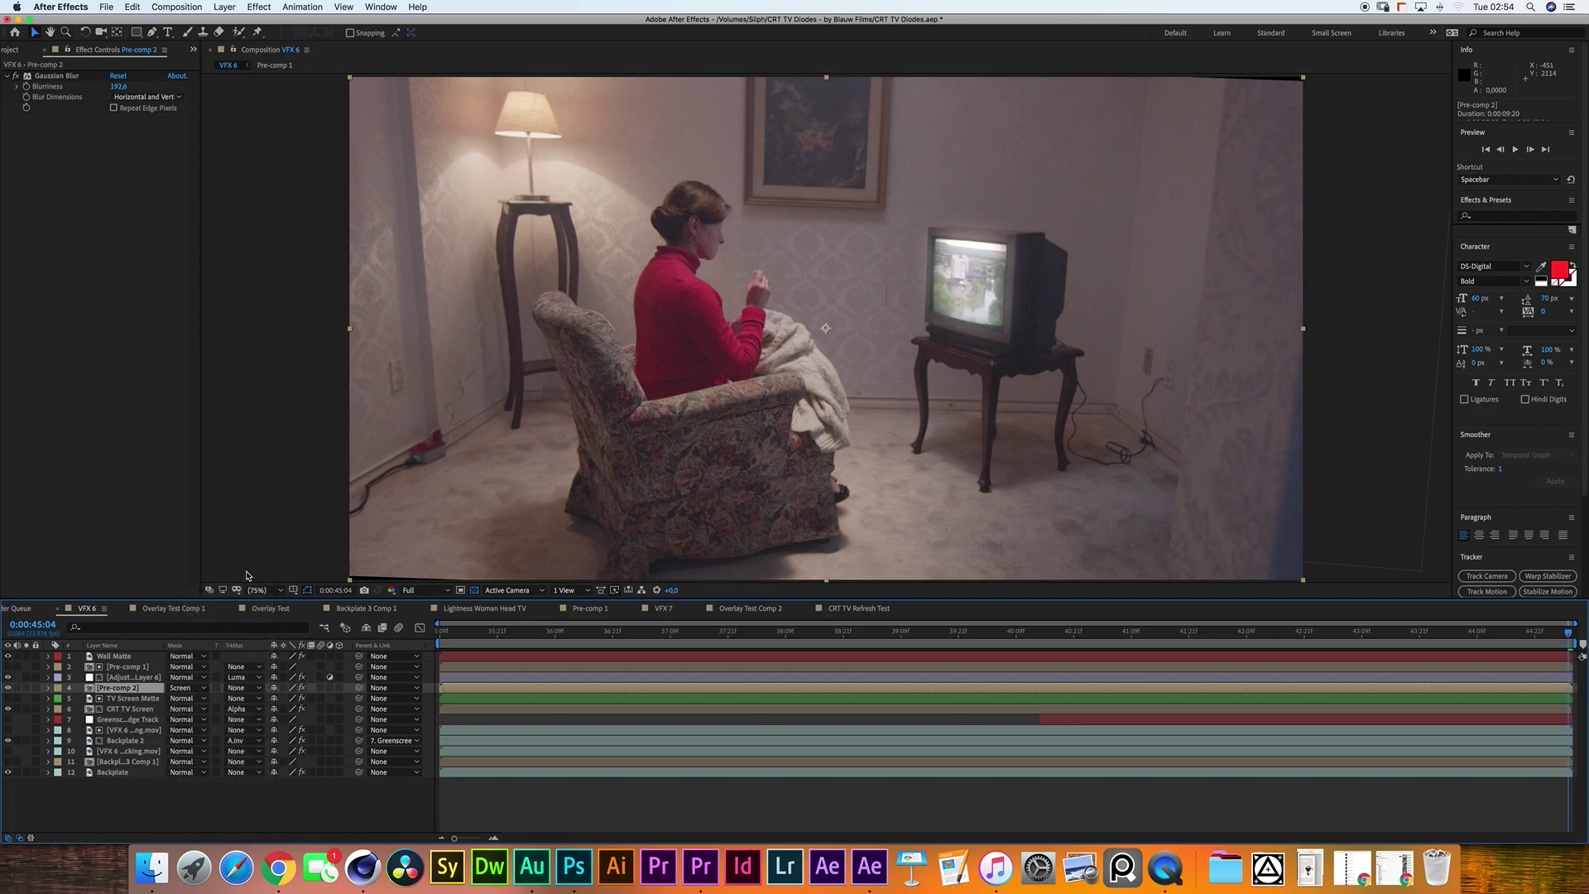
key("t")
left_click(281, 698)
type("10")
key("Return")
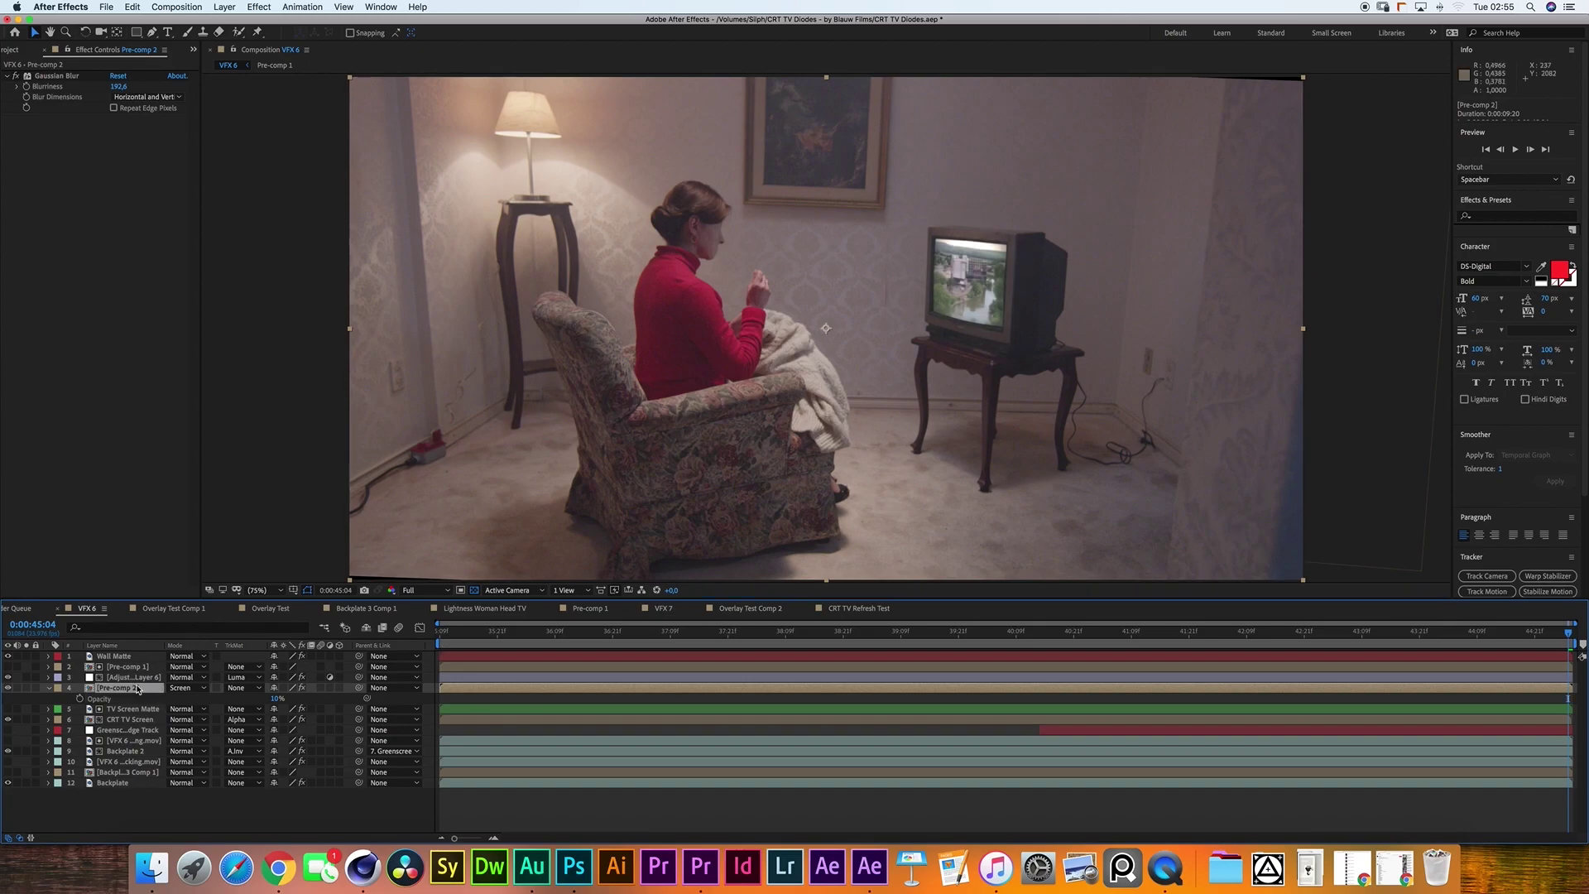
Duplicate the blurred Pre-comp 2 layer twice, setting the Gaussian Blur blurriness to about 269 on the first copy and 400 on the second.
key("super+d")
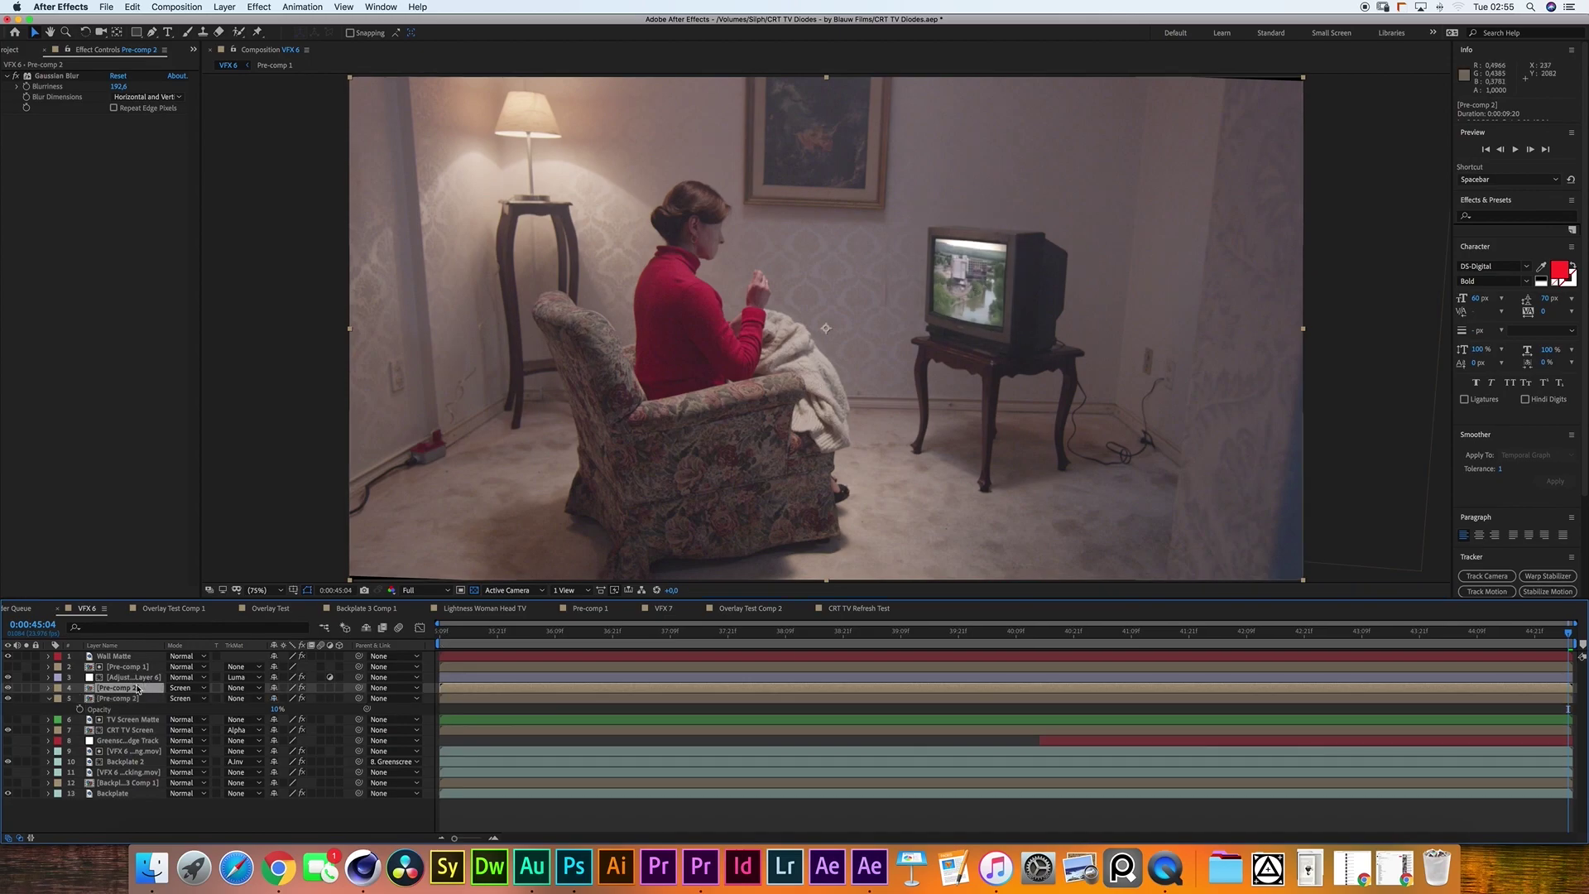
left_click_drag(118, 86, 622, 128)
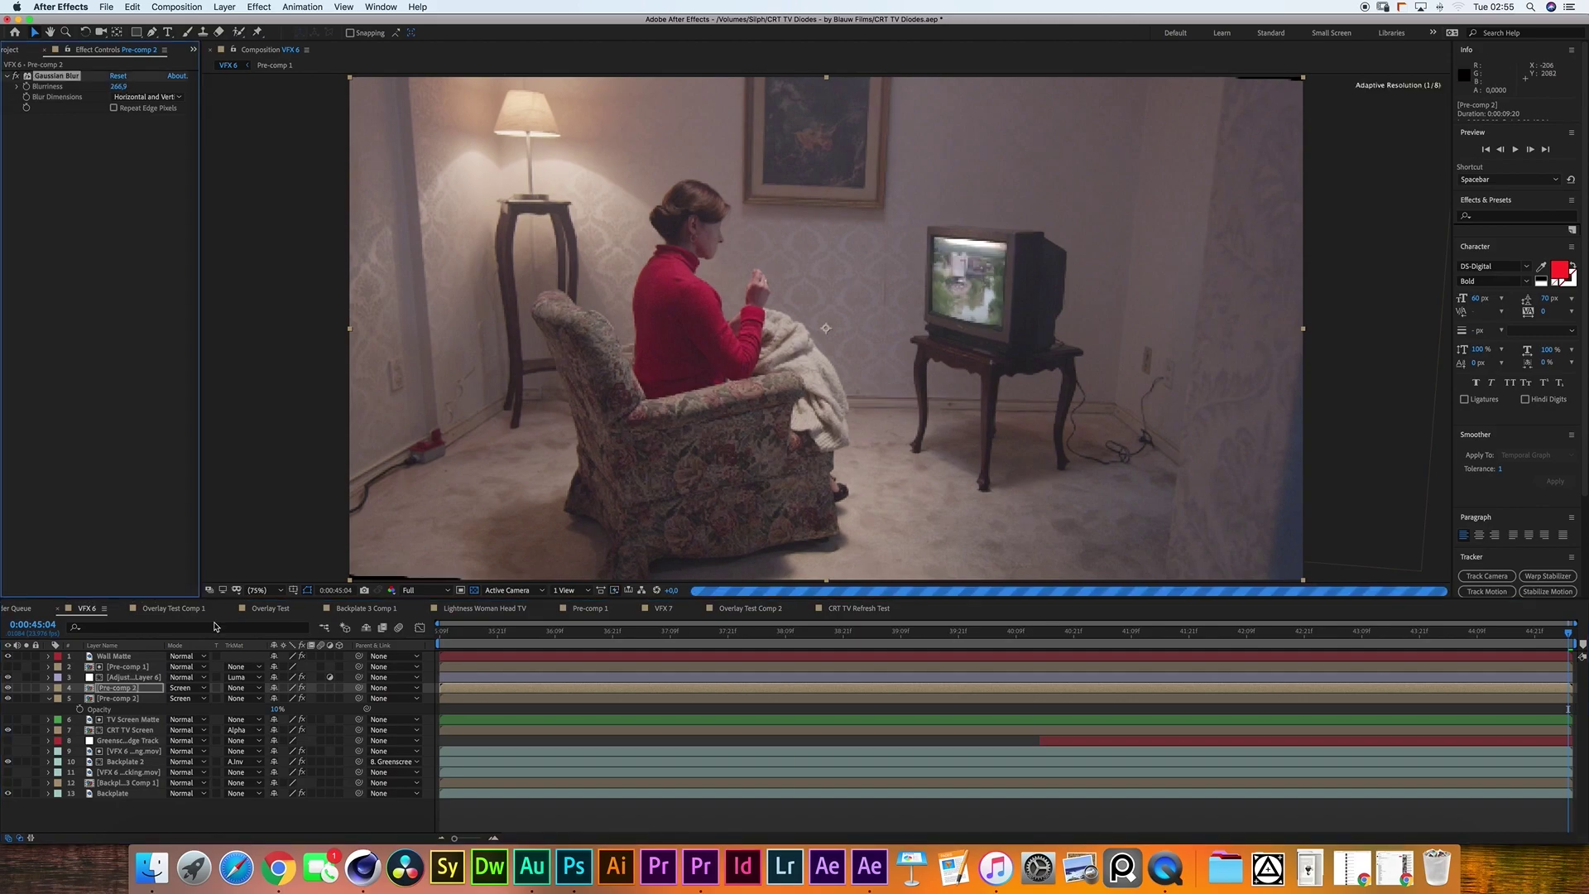
left_click(143, 689)
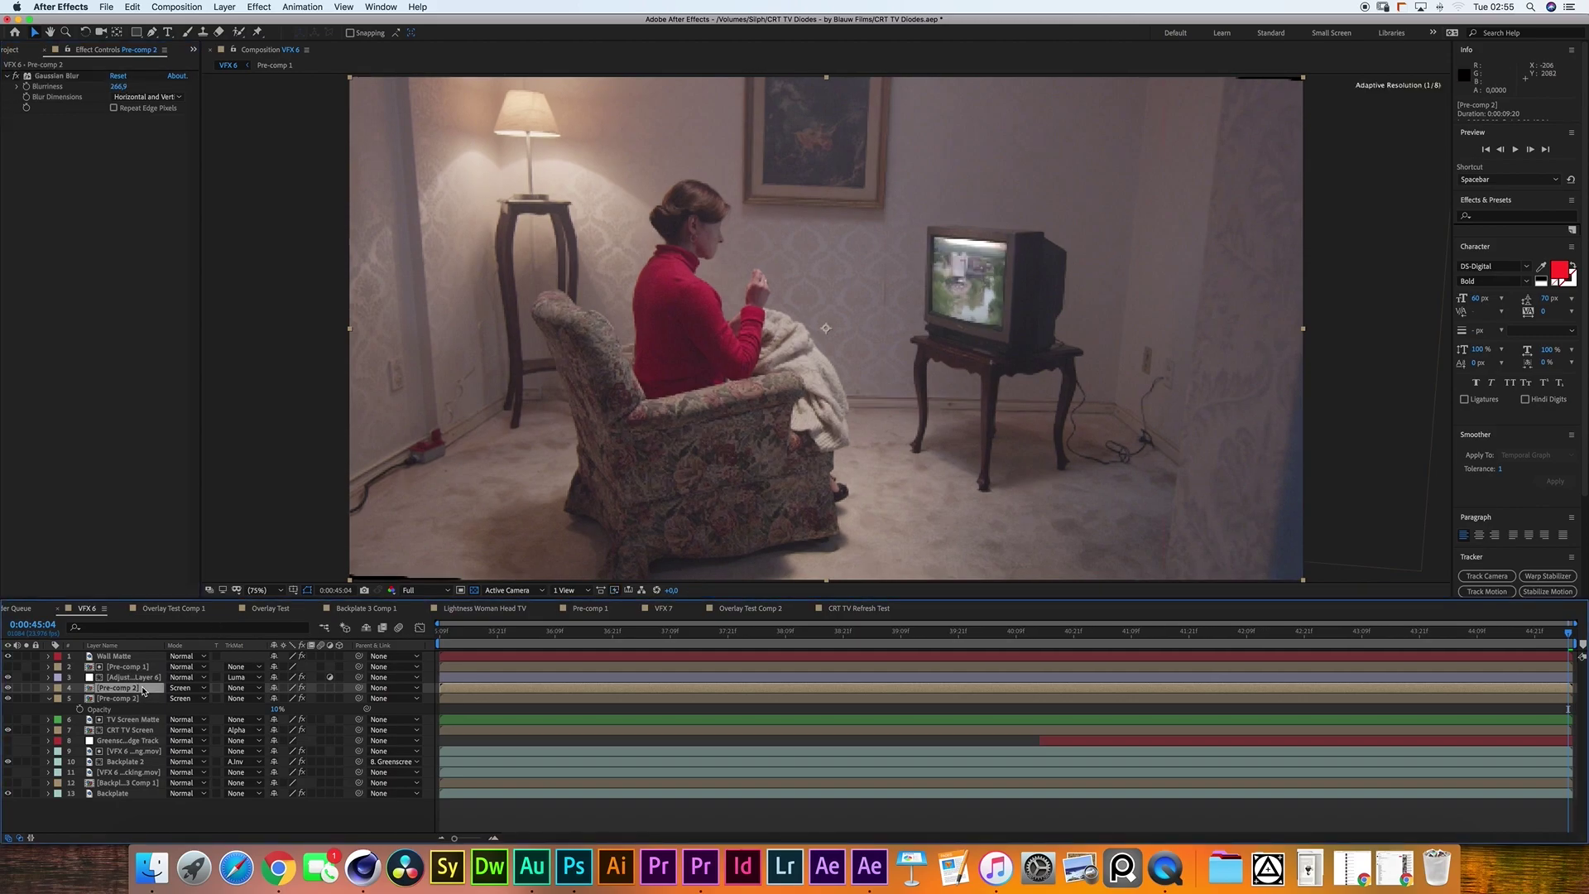
key("super+d")
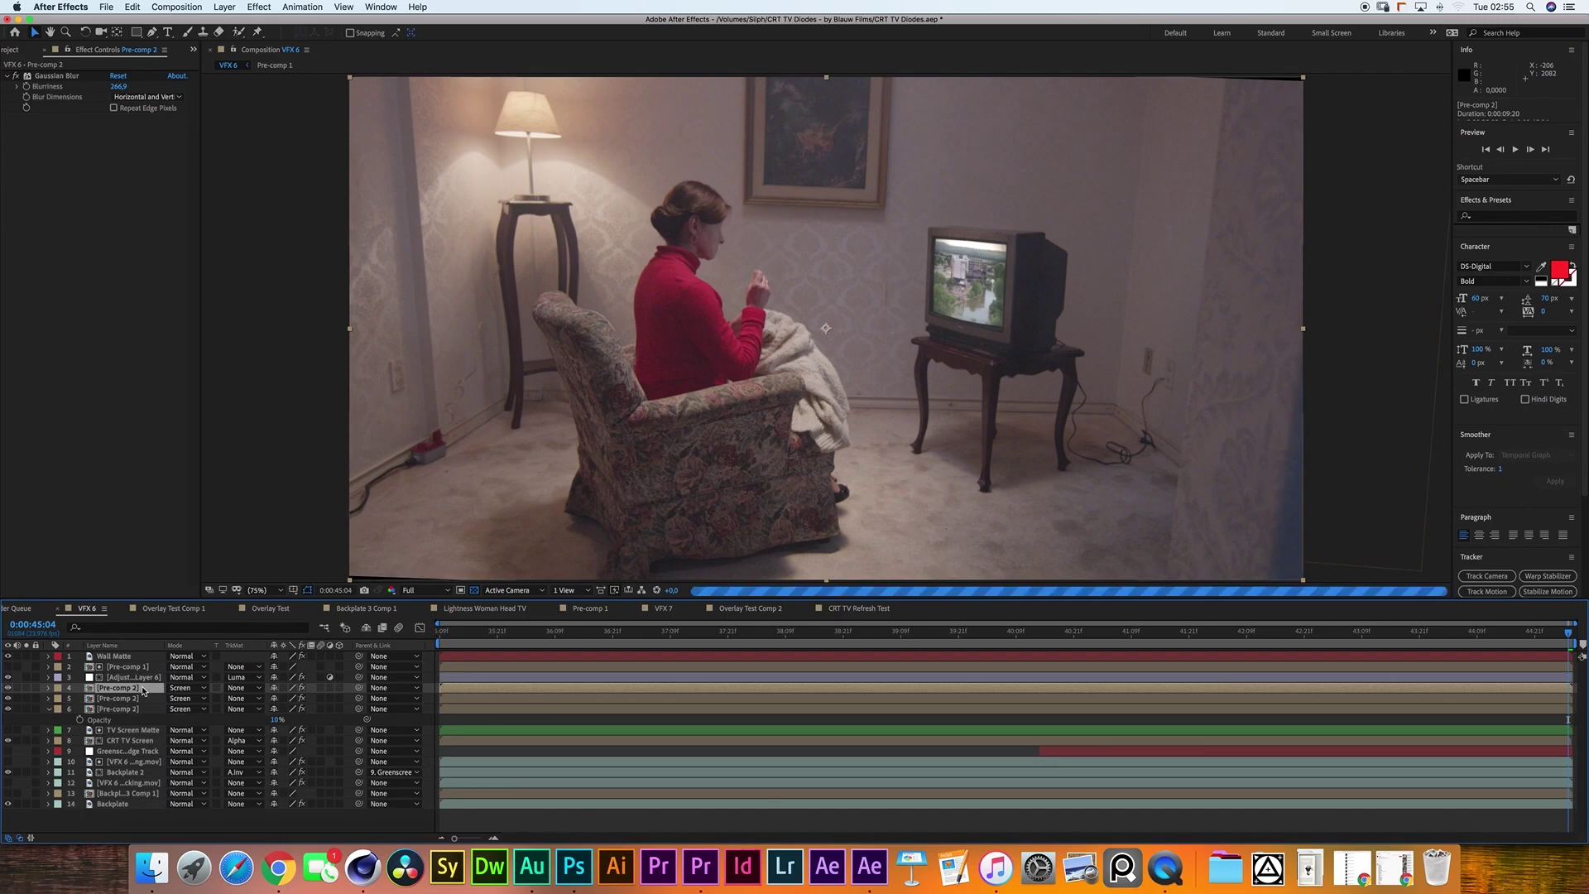
left_click(121, 87)
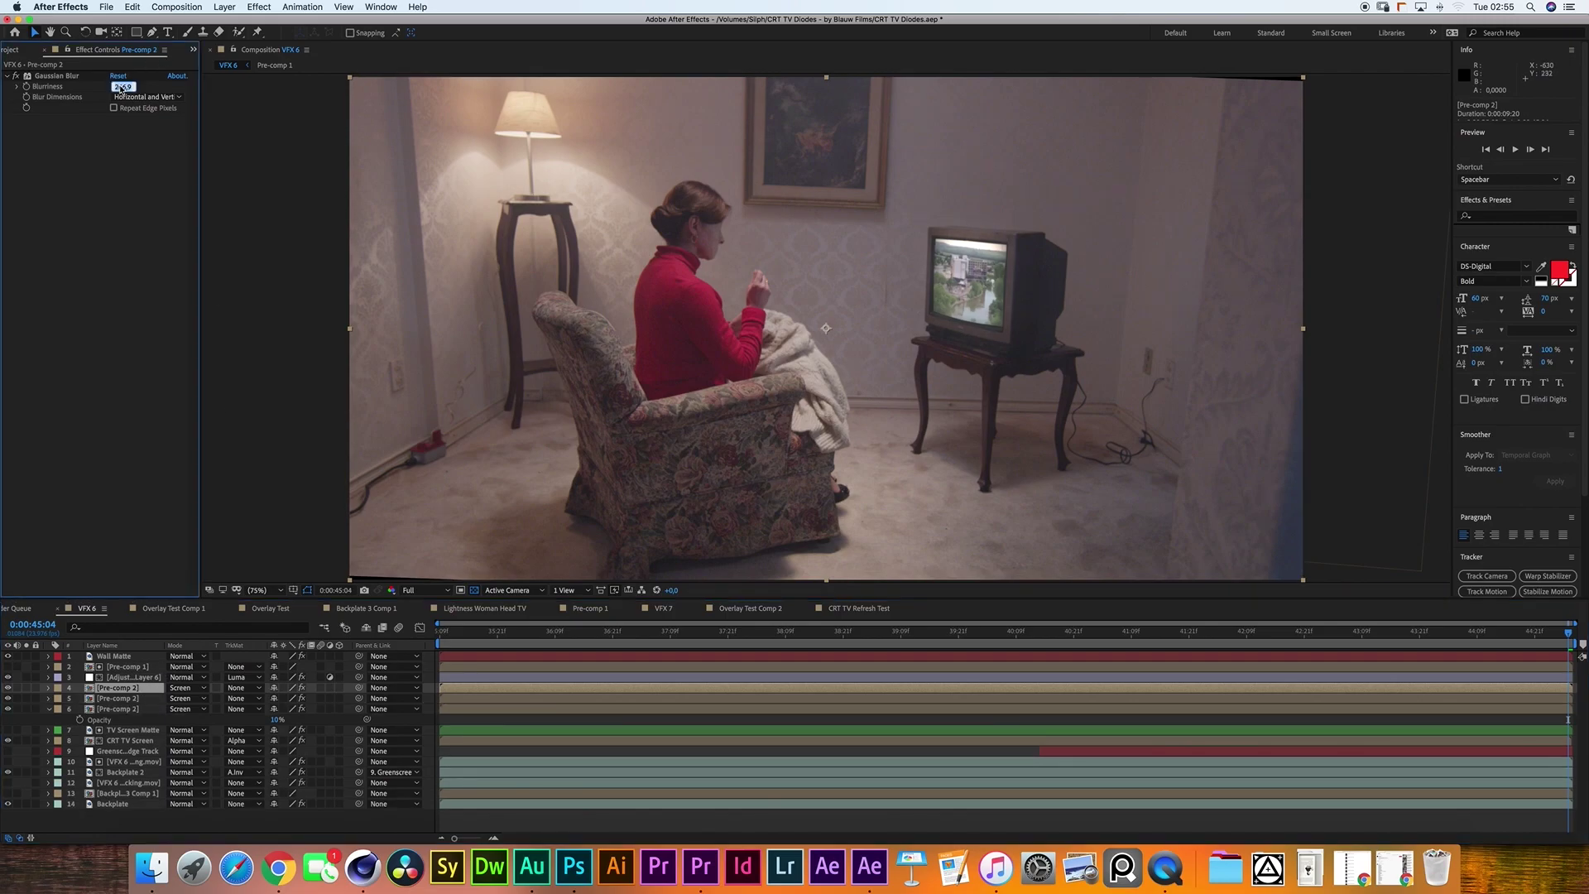
type("400")
key("Return")
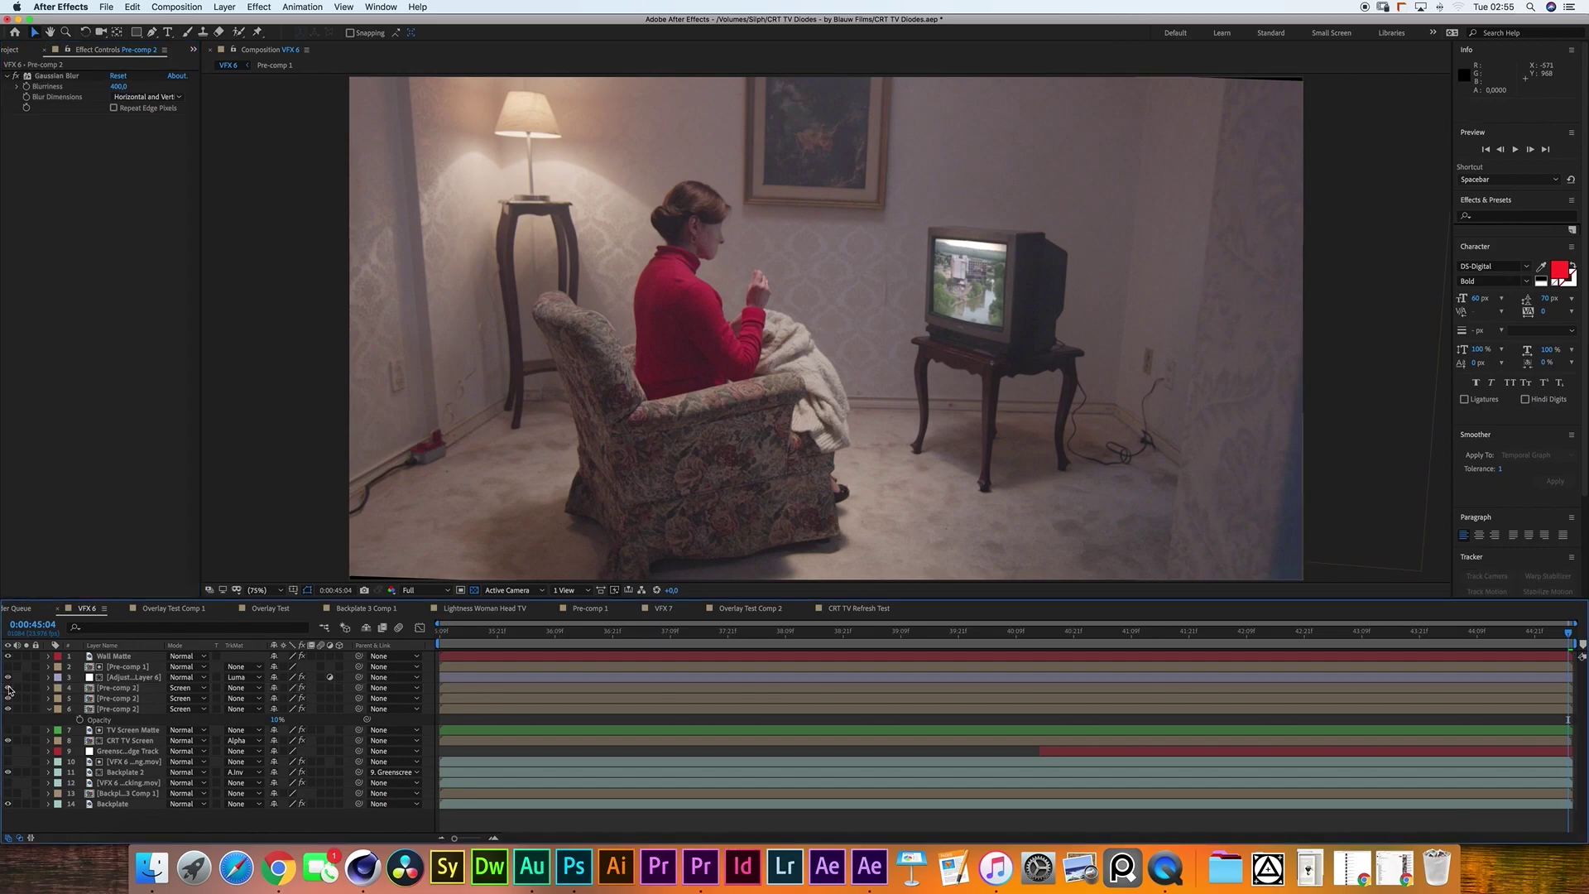
left_click(48, 709)
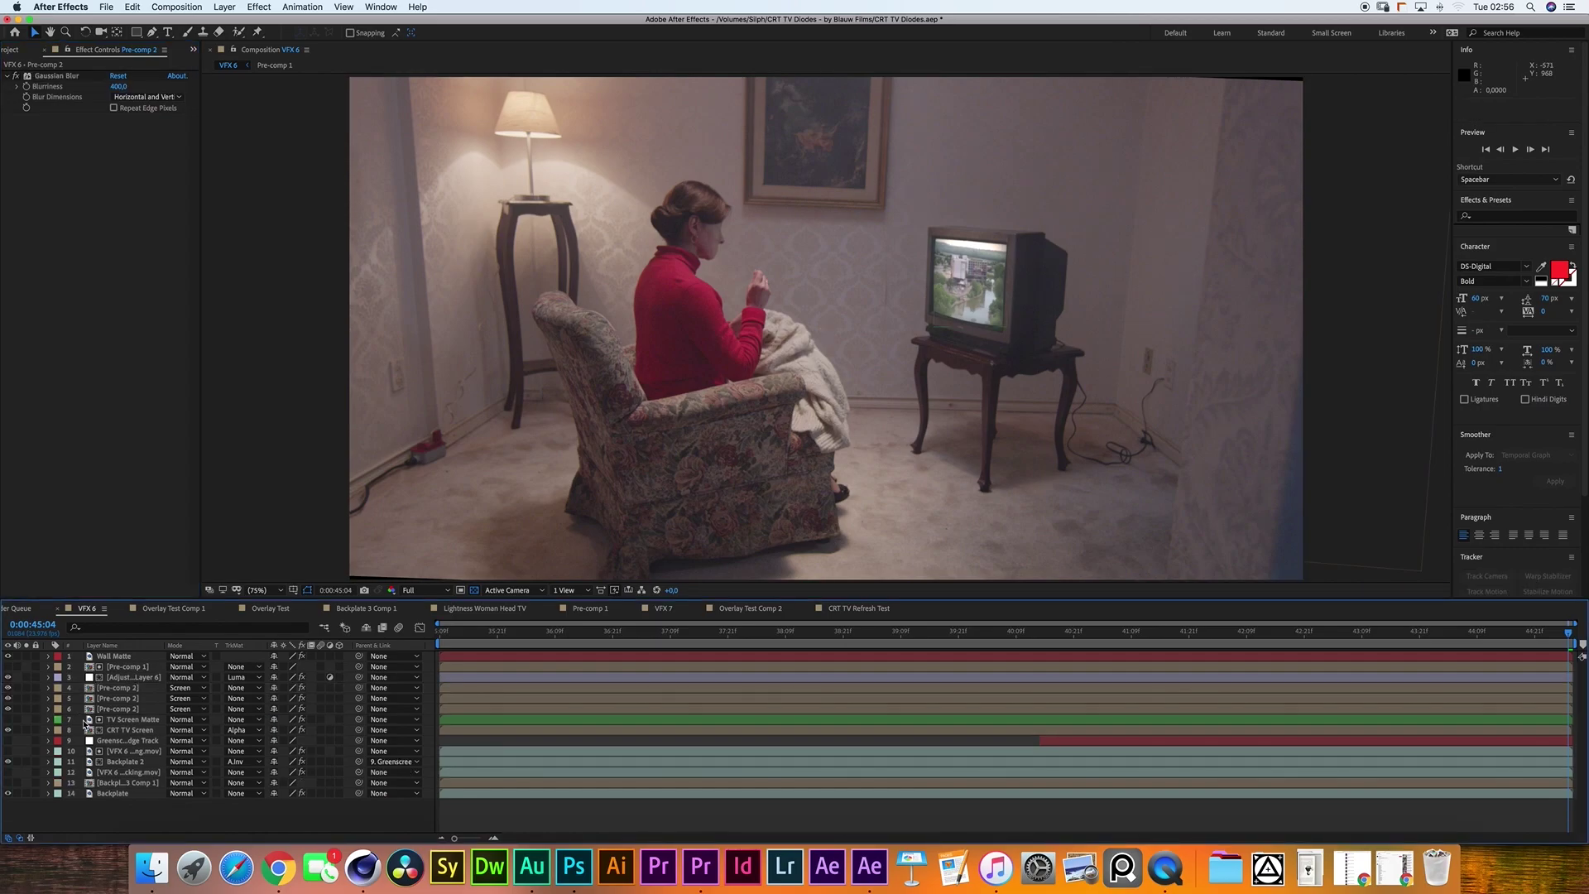
Examine the TV screen's edges and glow up close and compare them with the bright rim of the lampshade.
scroll(1025, 321, "up", 5)
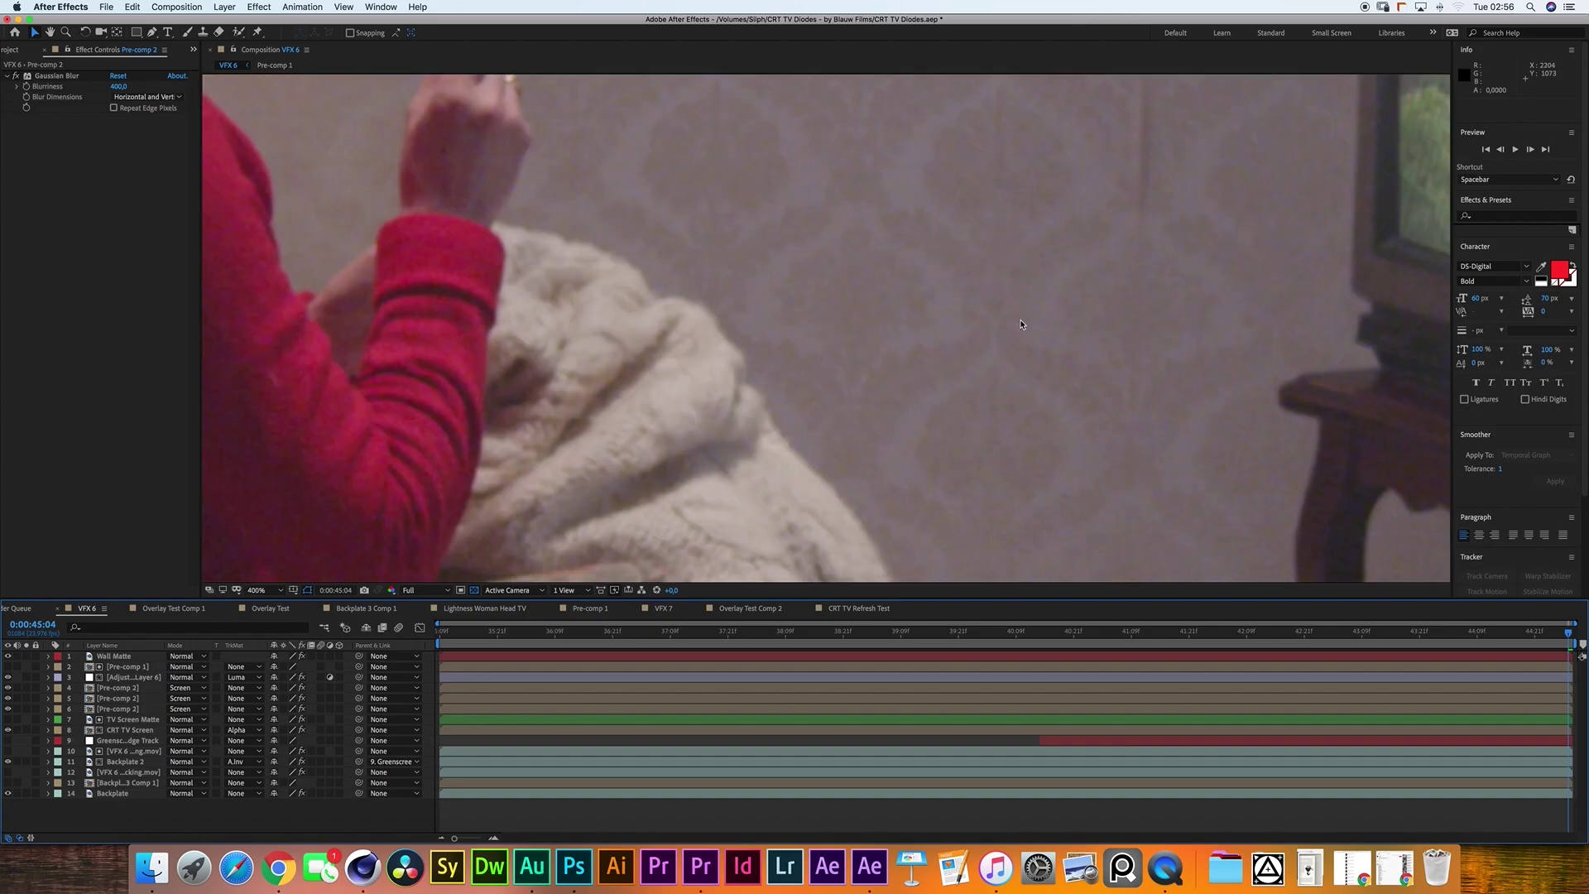
scroll(1108, 296, "right", 15)
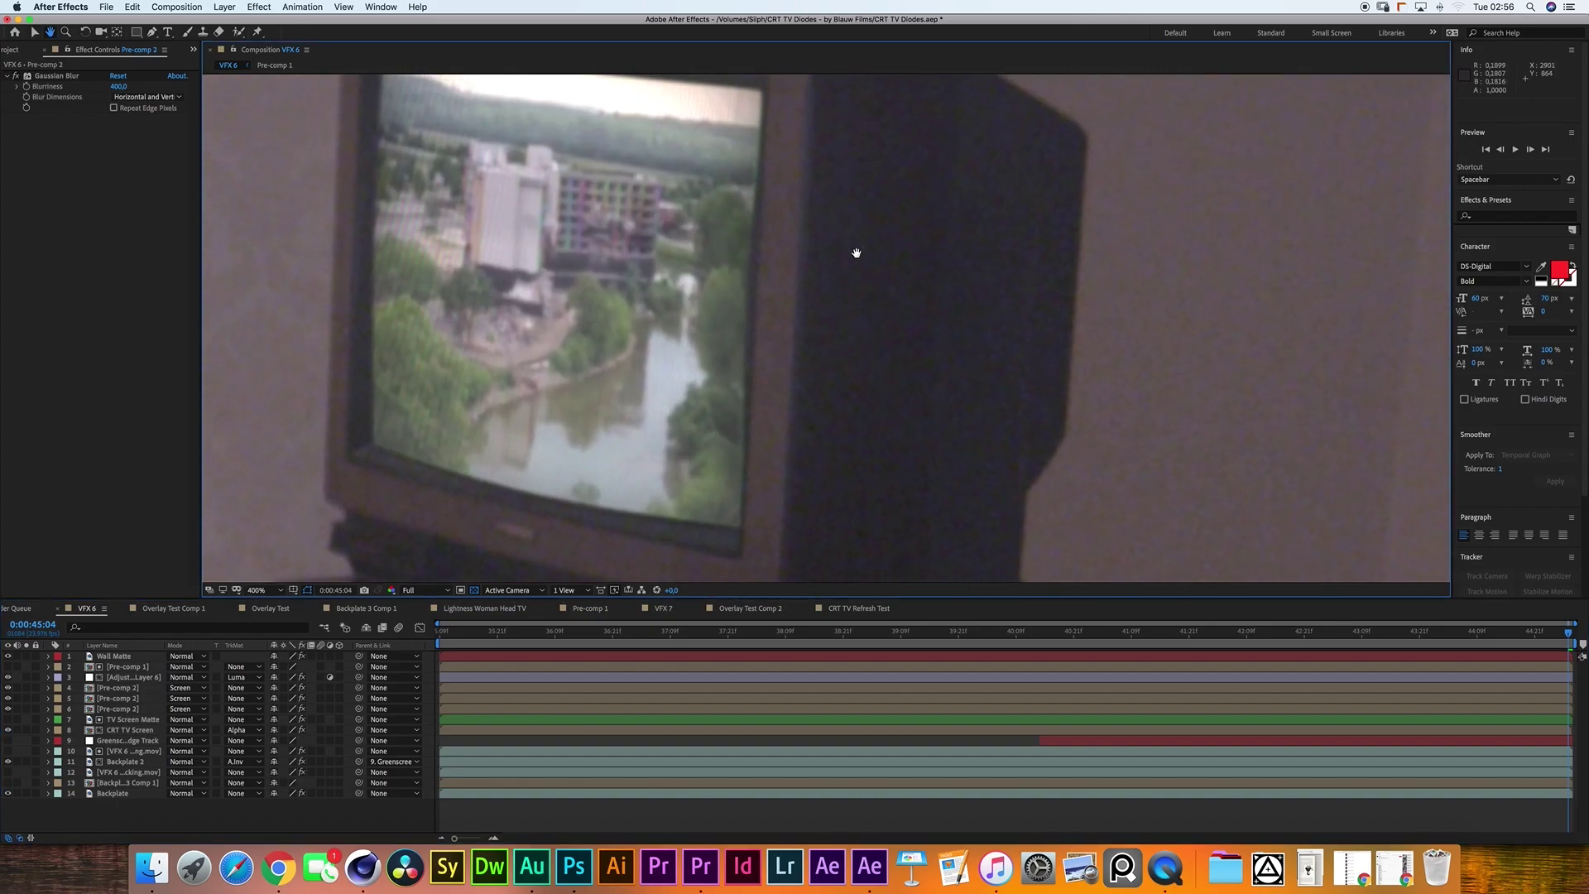
scroll(835, 470, "up", 3)
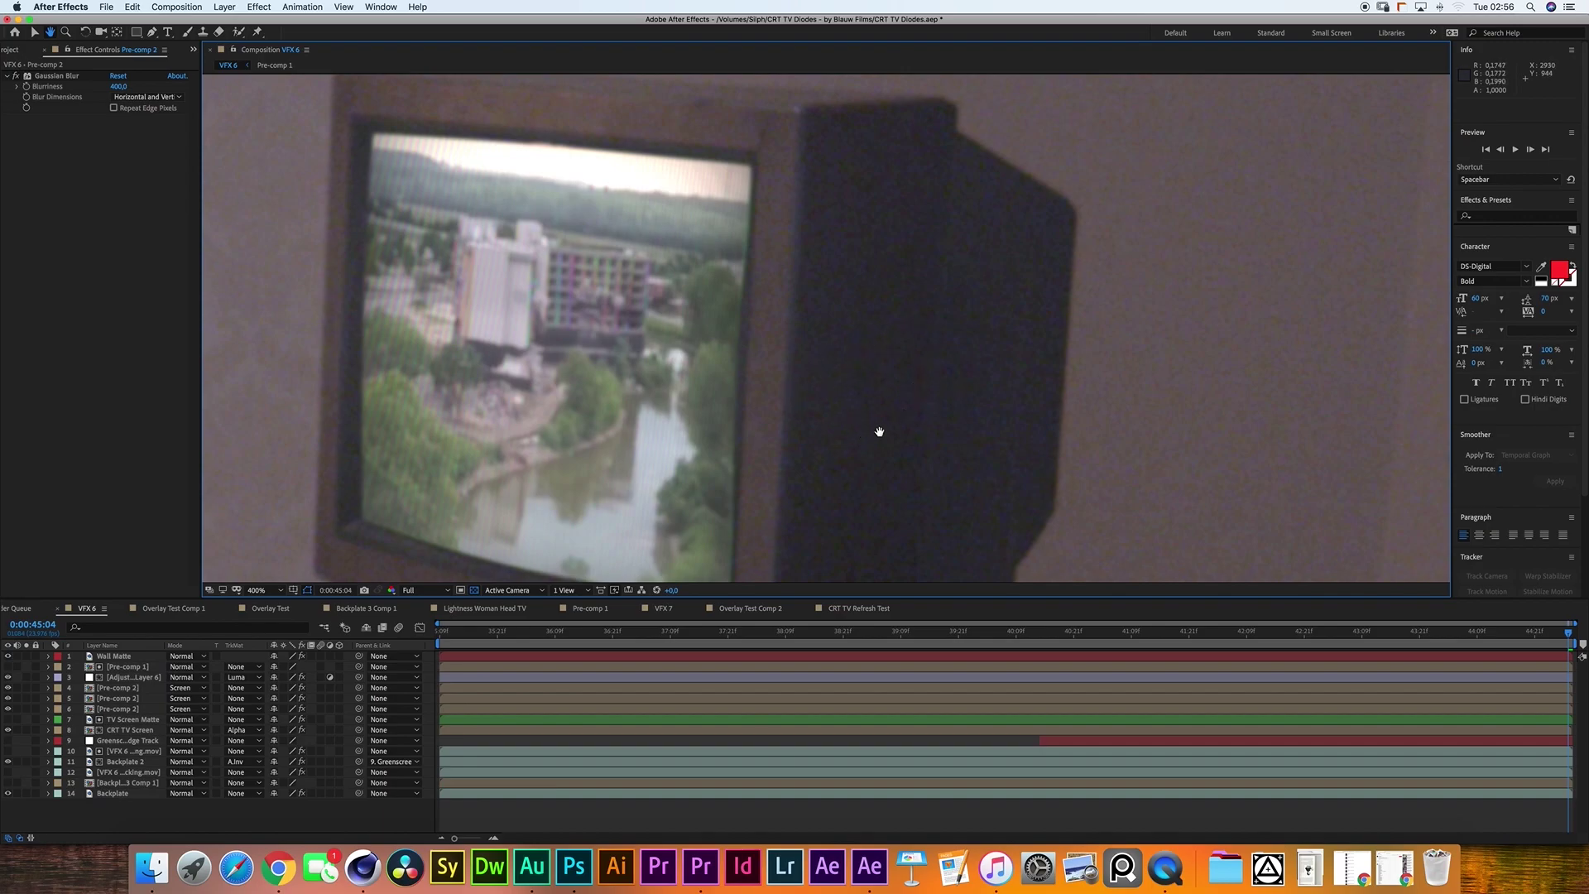
scroll(884, 402, "left", 15)
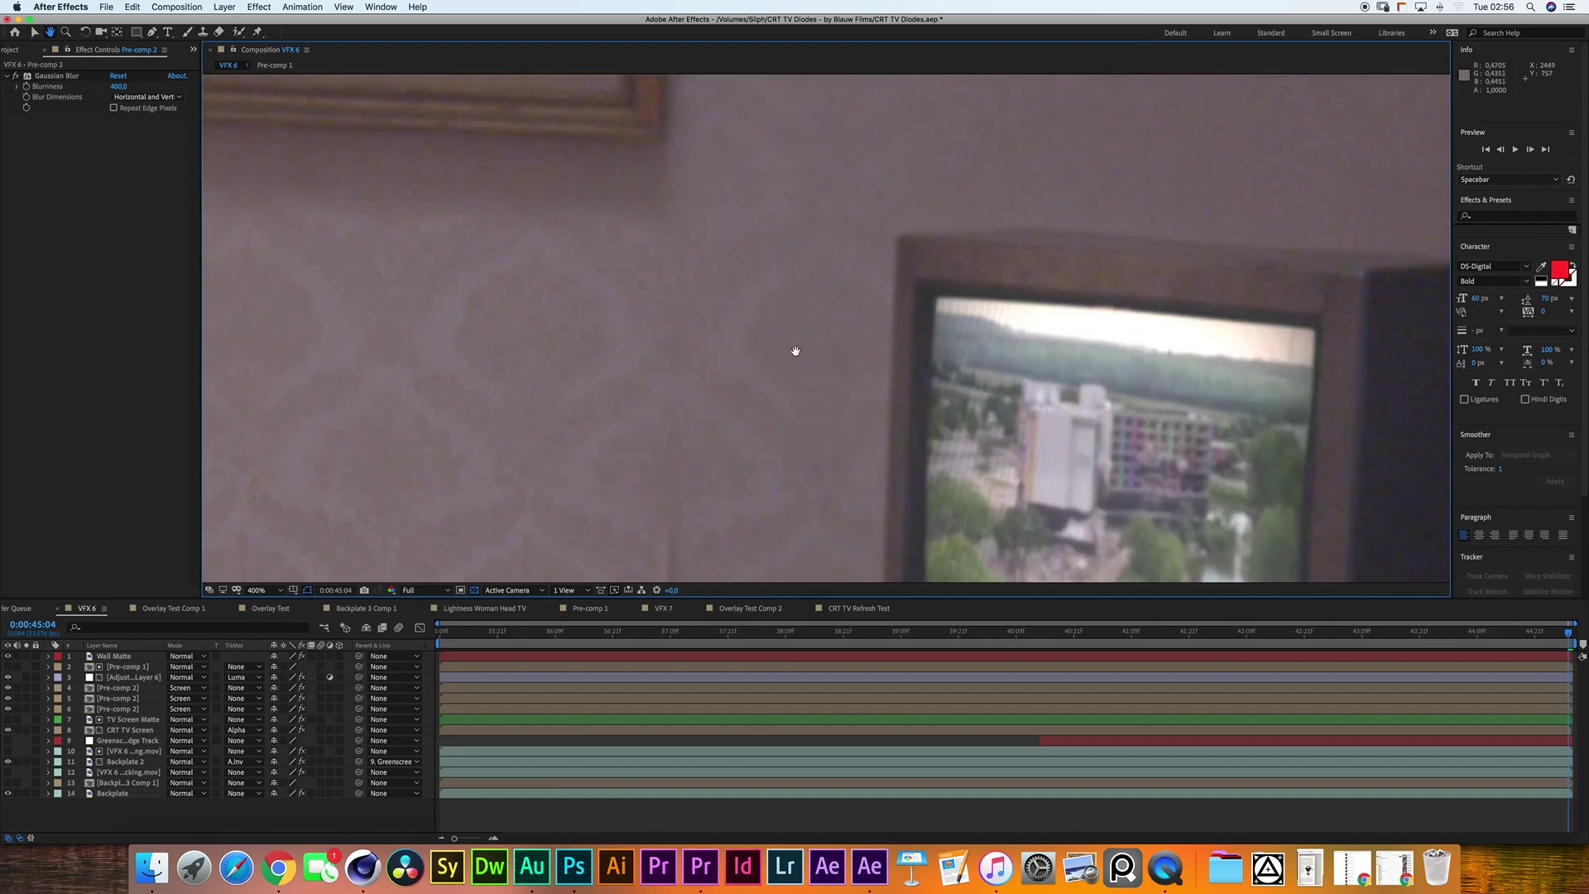
scroll(369, 163, "left", 15)
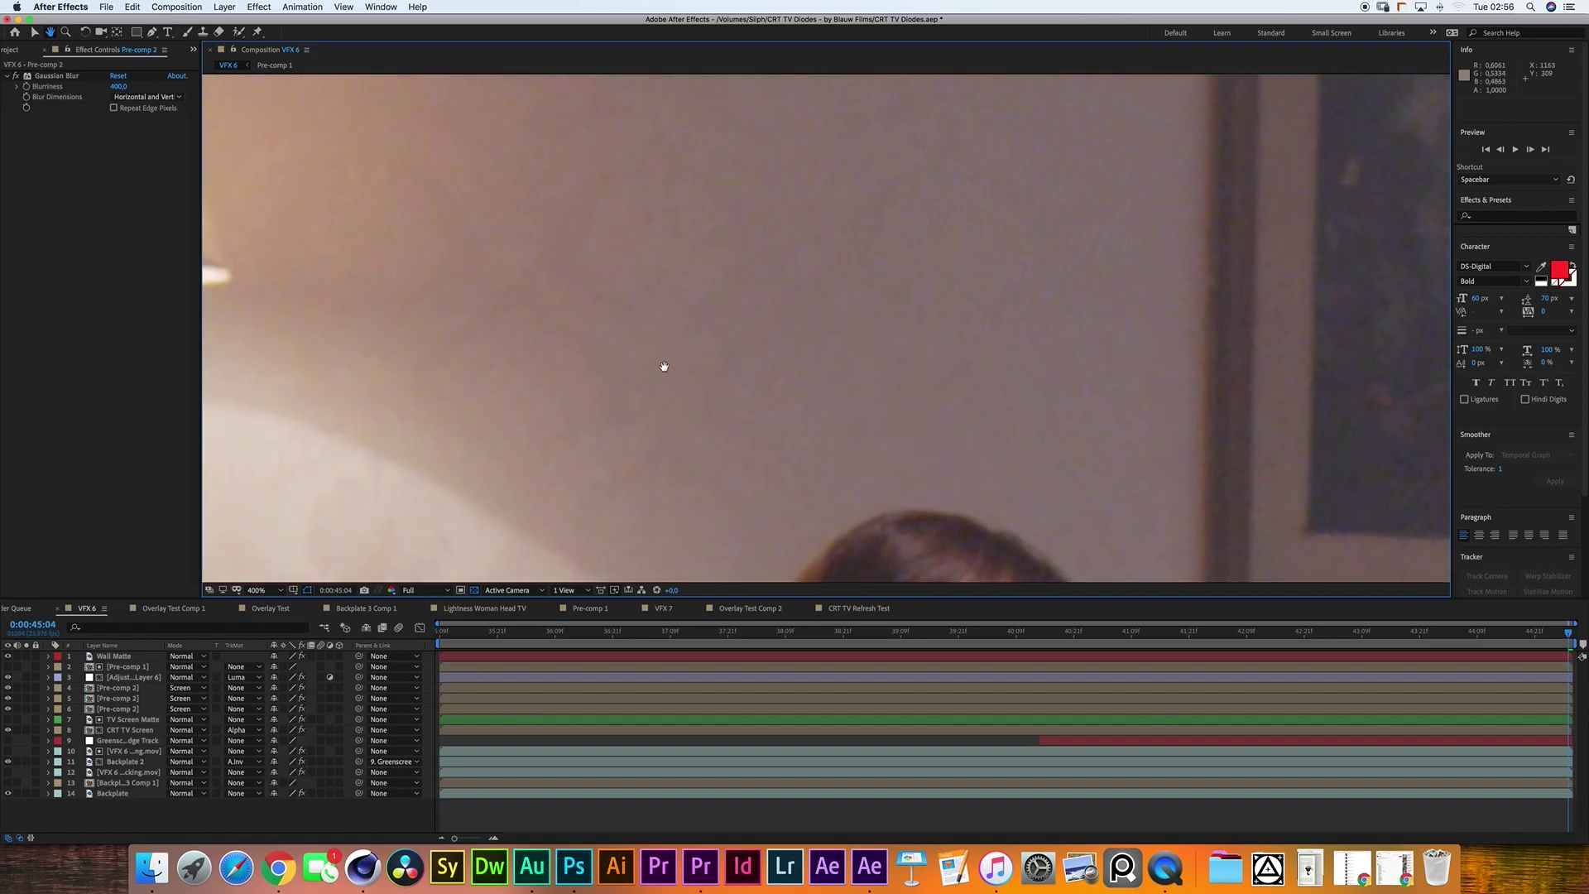
scroll(601, 349, "up", 3)
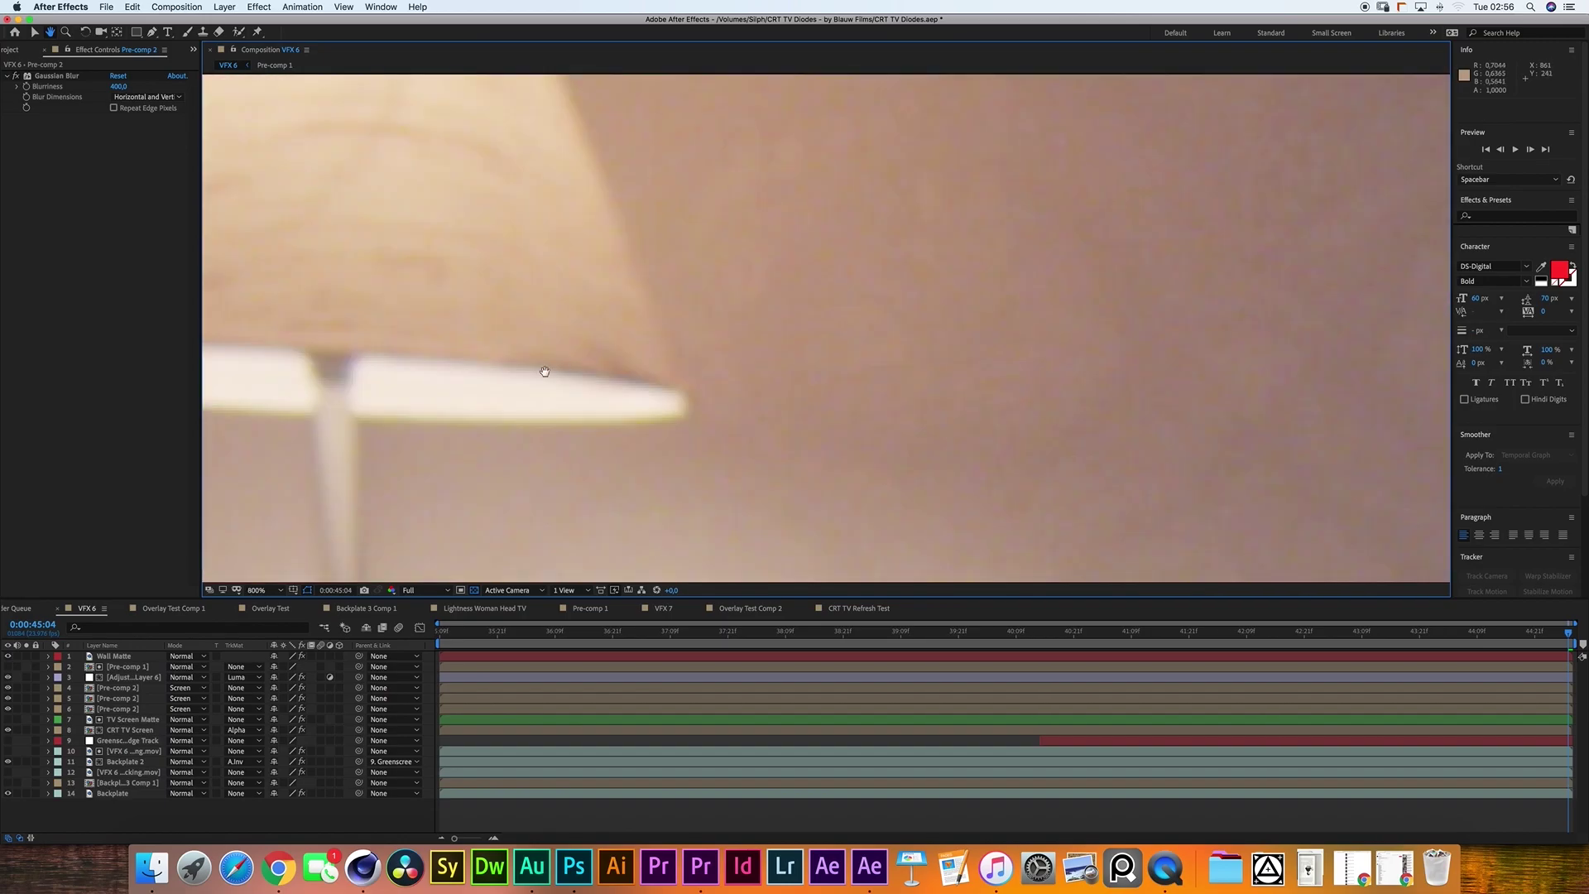
scroll(459, 381, "down", 3)
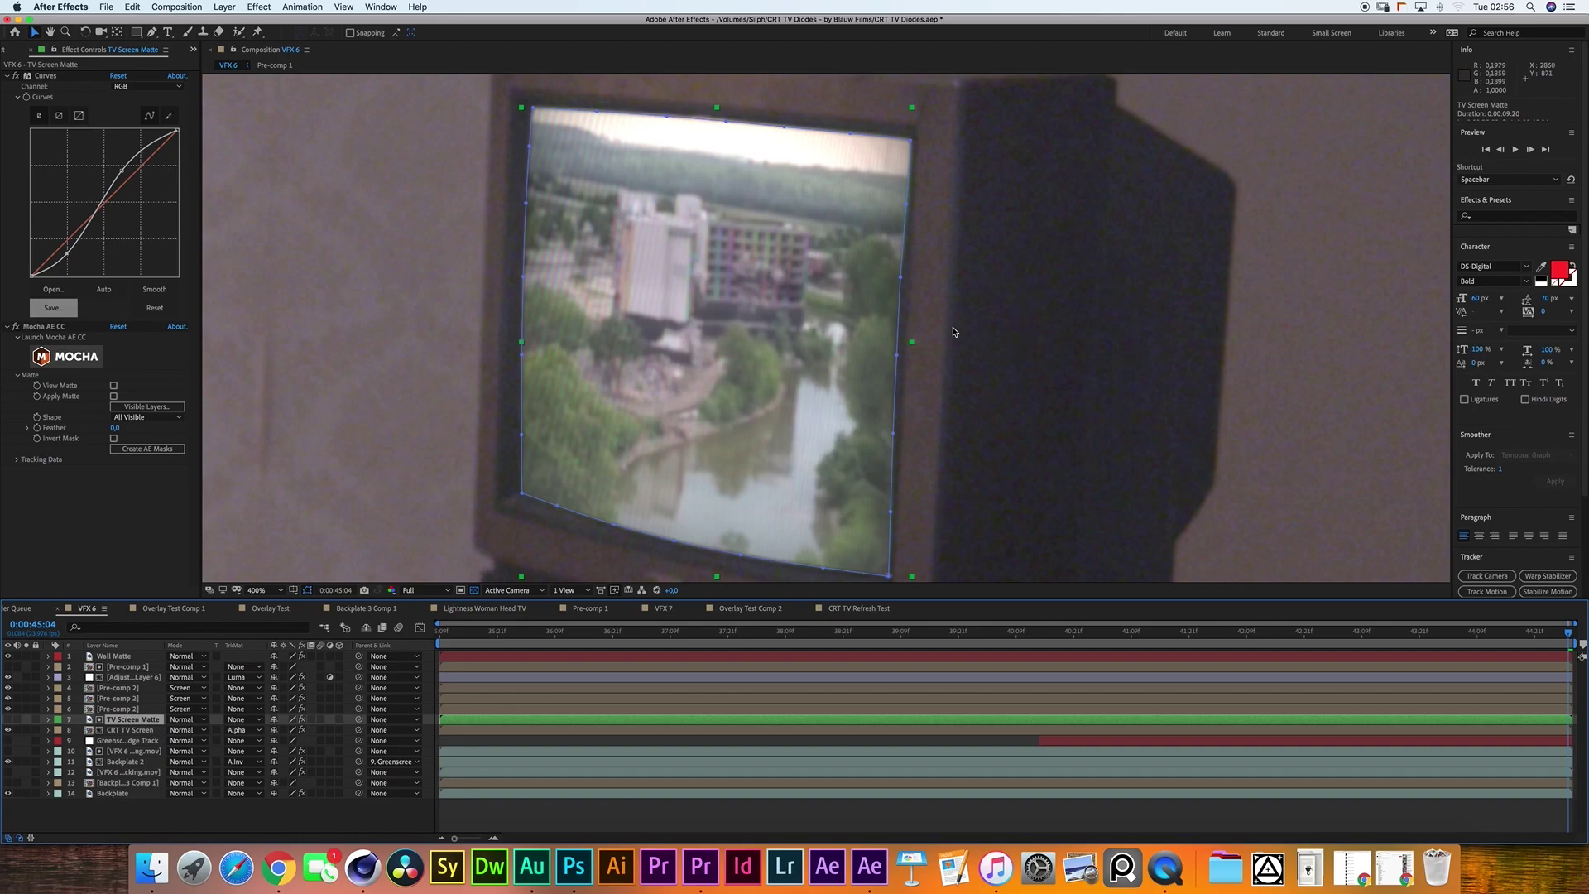
Duplicate the TV Screen Matte layer and add a gray solid with 50% brightness between the two mattes.
key("super+d")
left_click(117, 730)
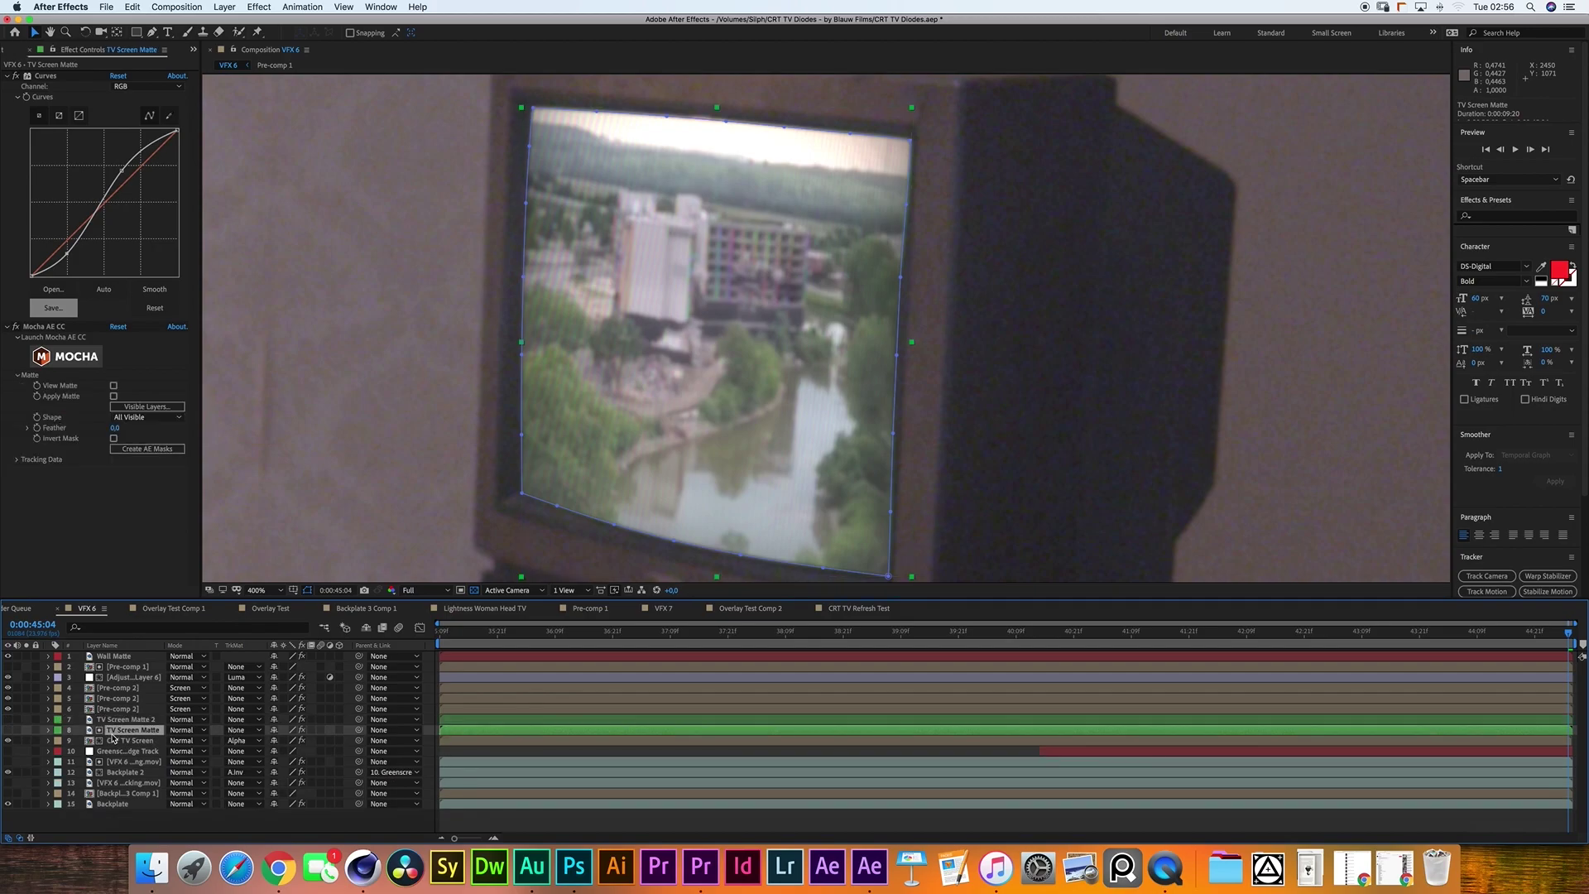
left_click(233, 12)
mouse_move(273, 18)
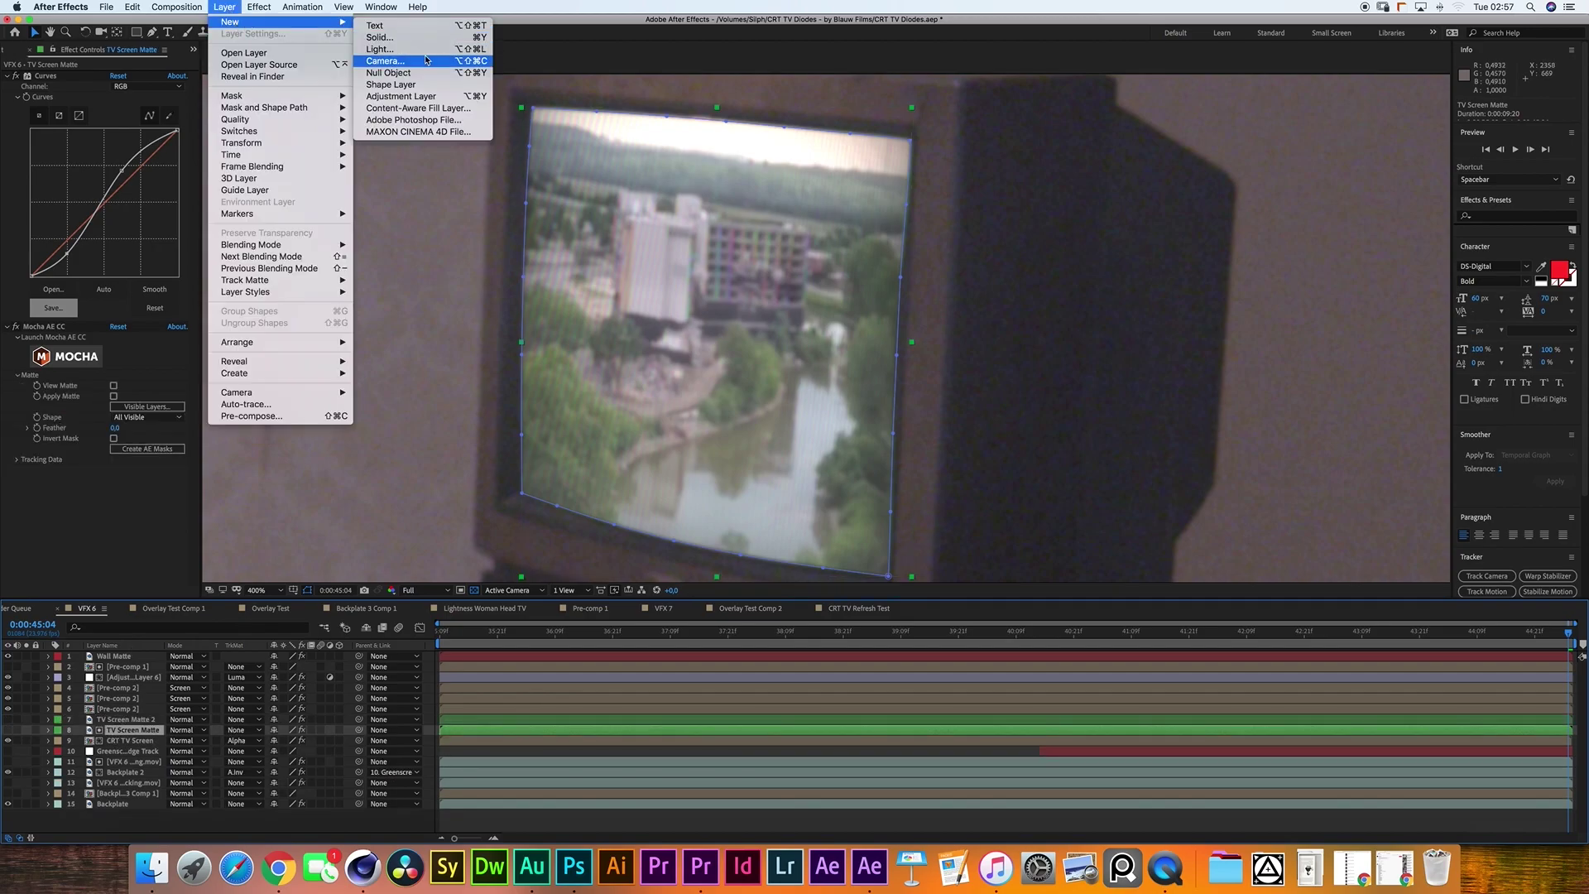
left_click(413, 52)
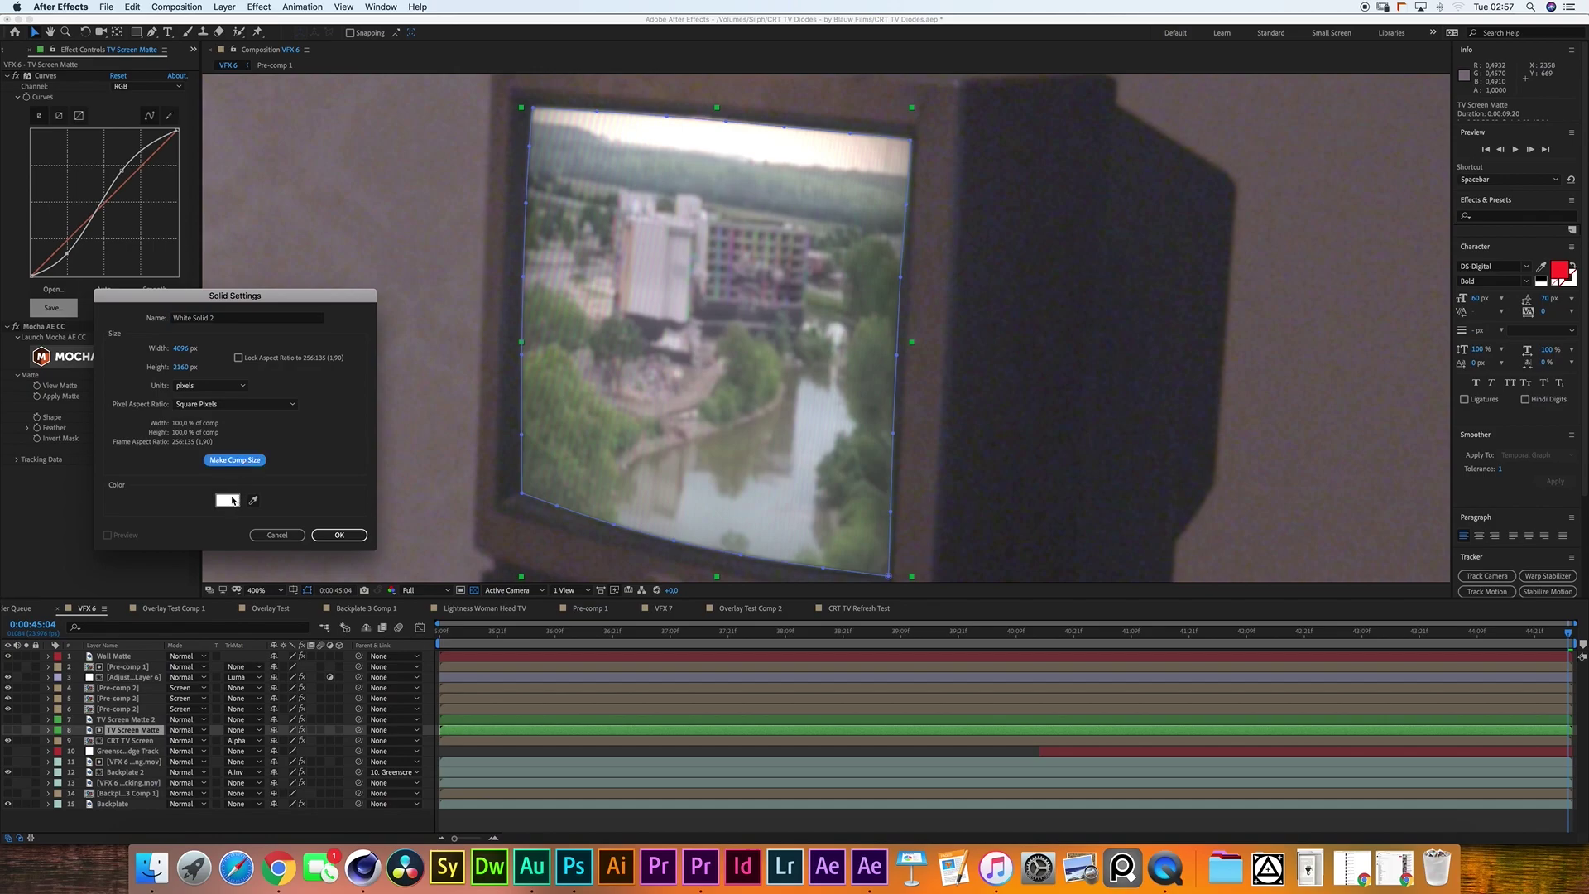
left_click(228, 499)
left_click_drag(463, 341, 611, 315)
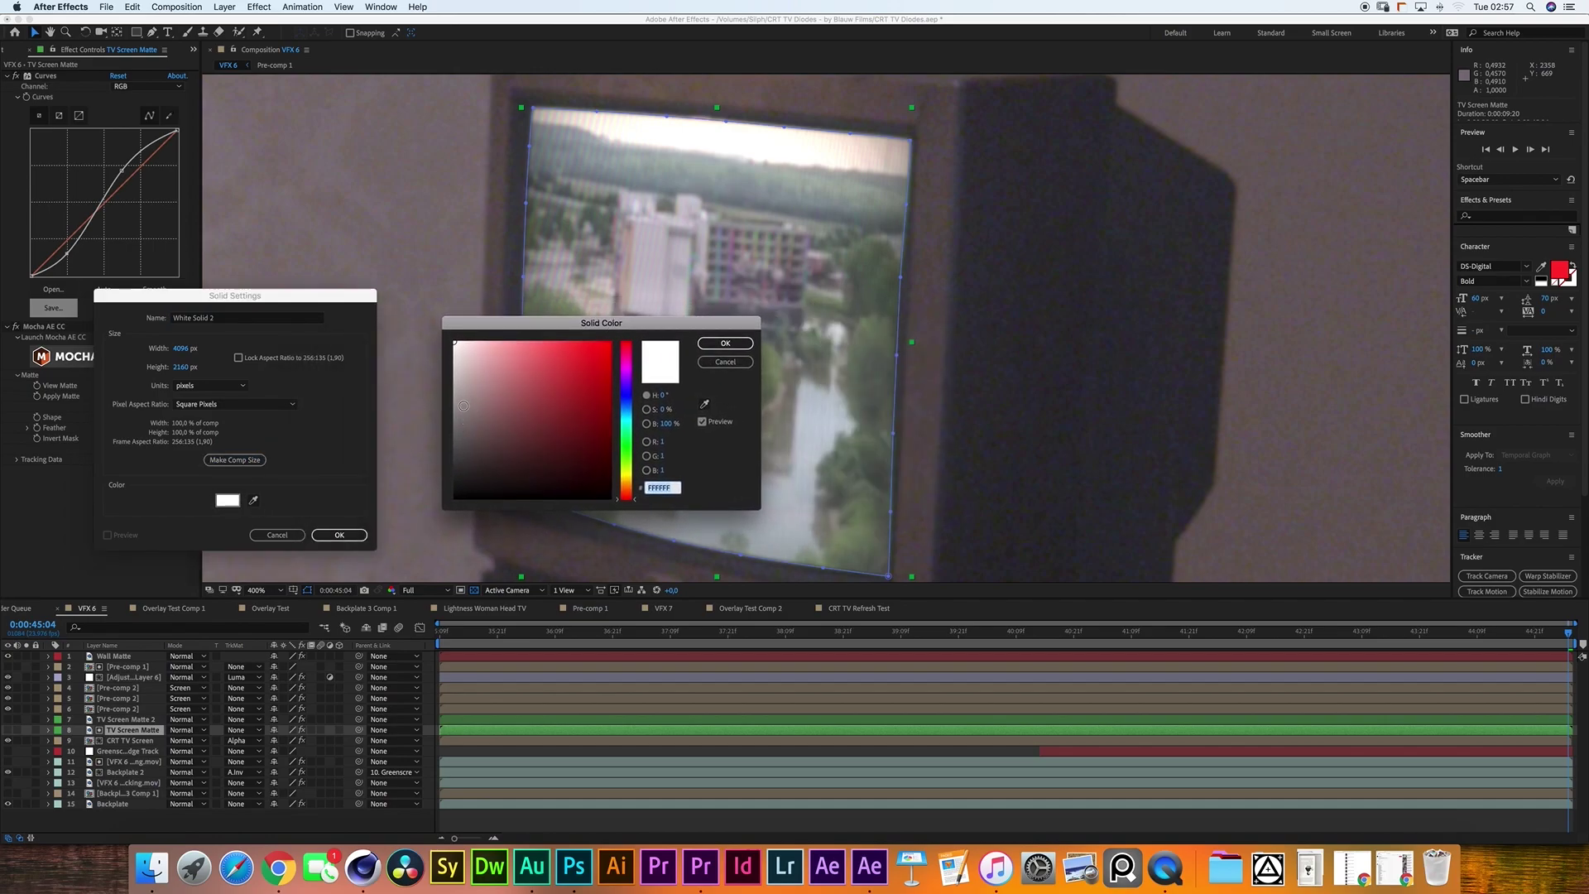
left_click(451, 417)
left_click(664, 422)
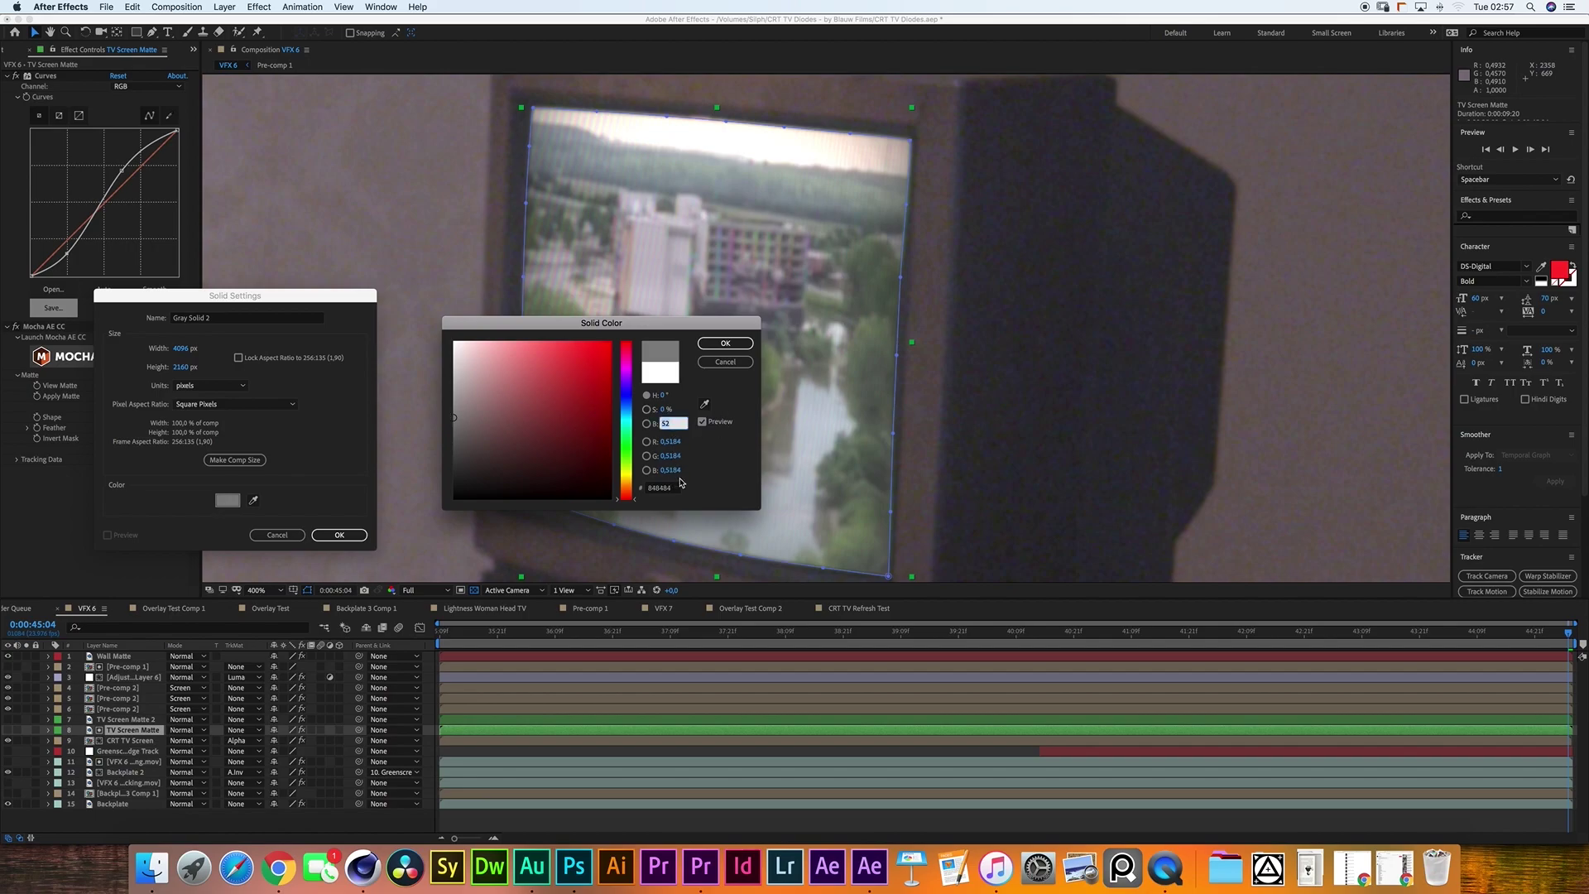
type("50")
key("Return")
key("Return")
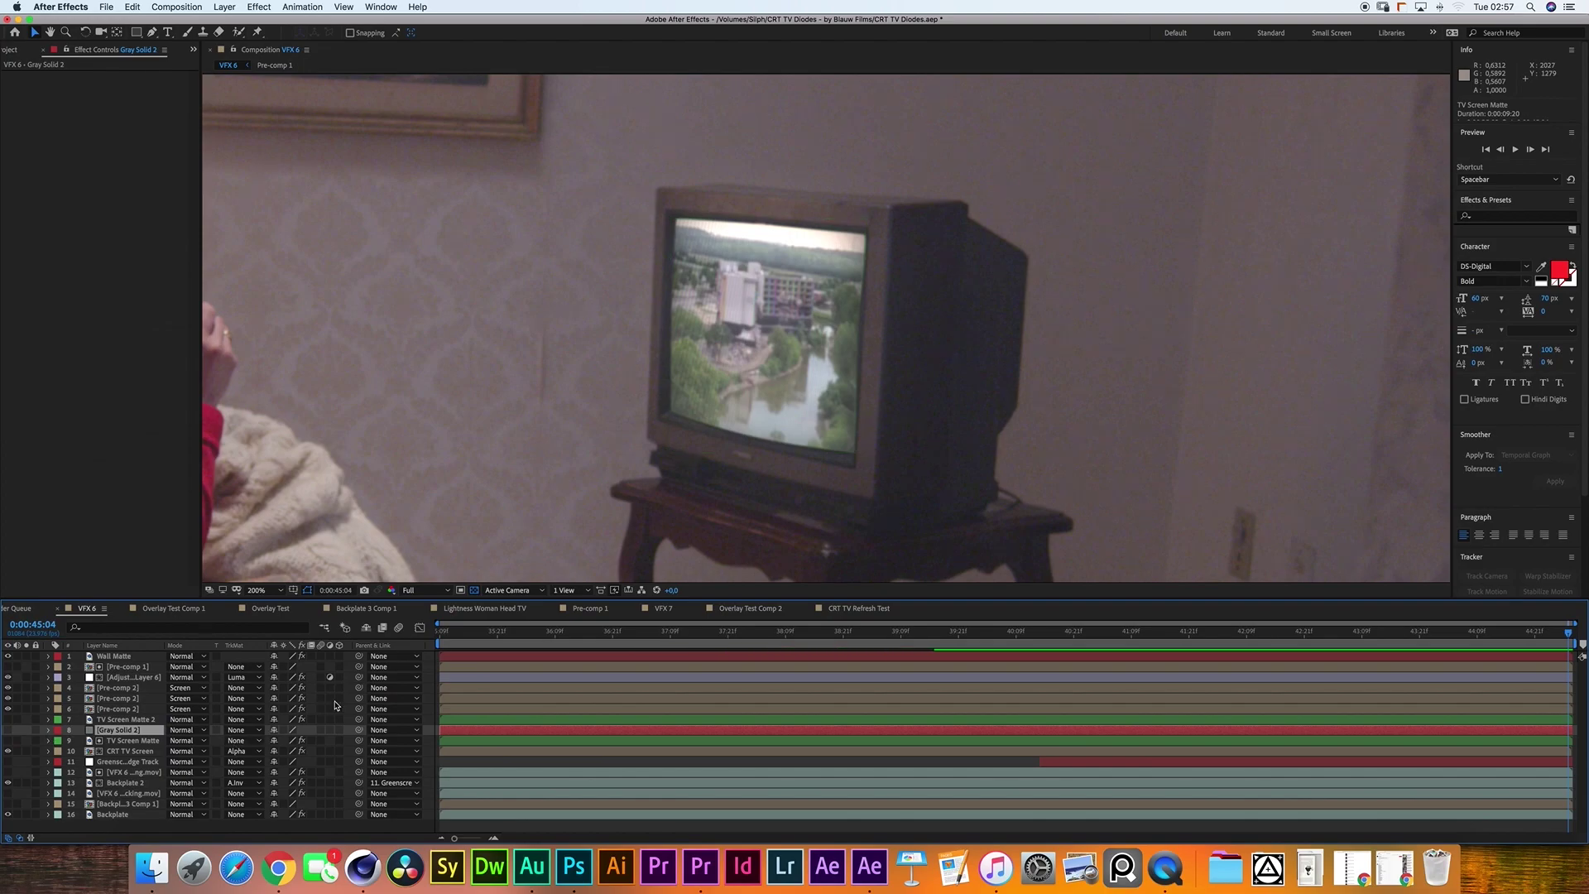
left_click_drag(890, 302, 990, 474)
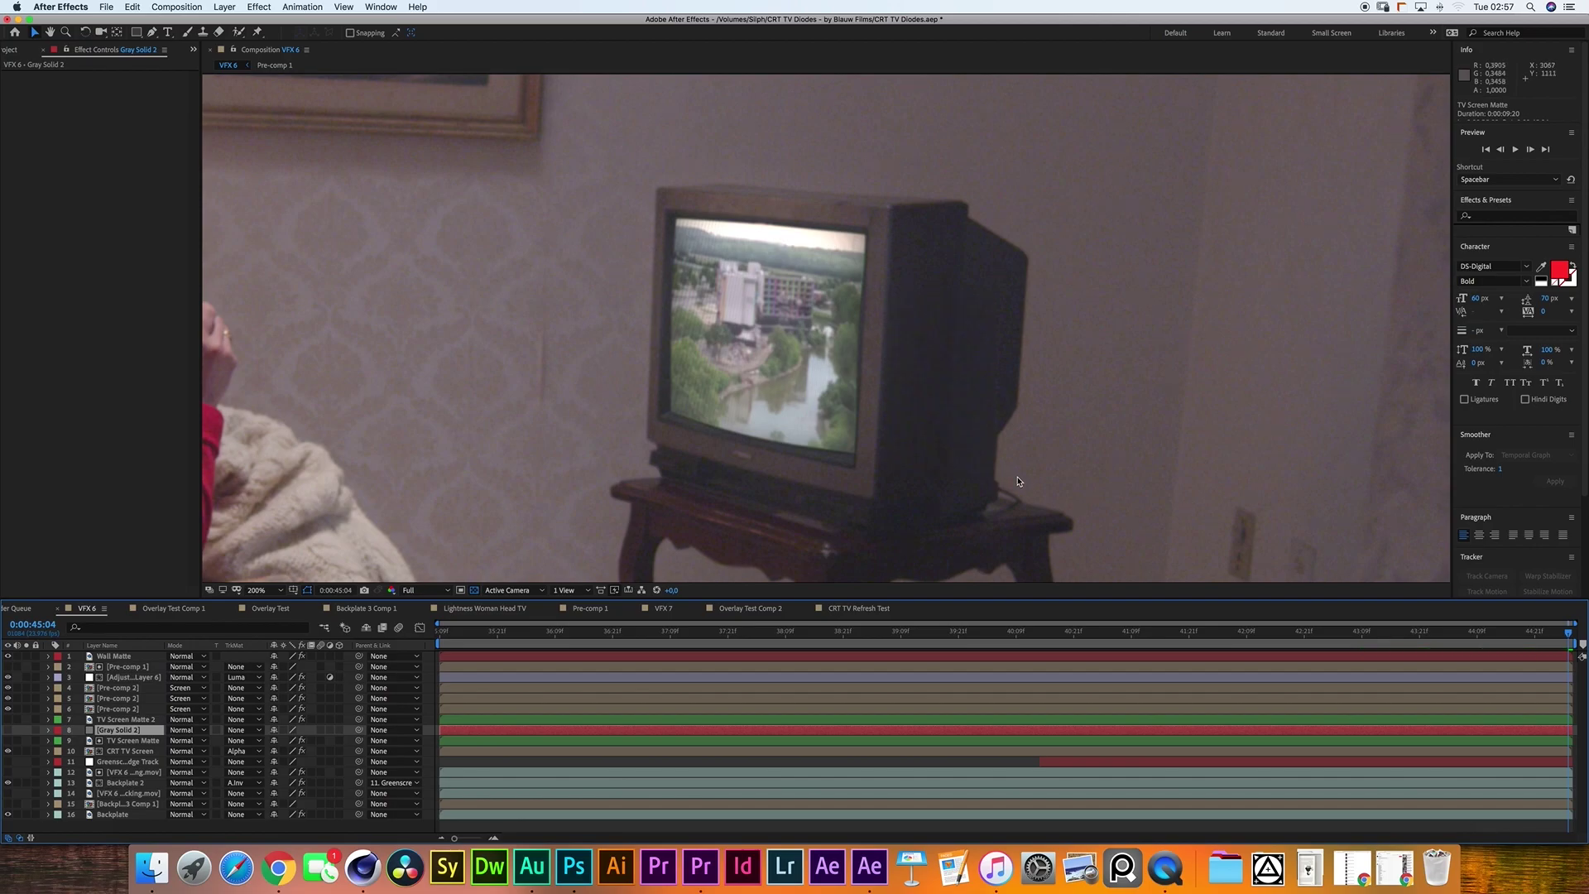
Switch to PureRef and load the most recent screenshot, the dark grain close-up, as a floating reference image.
left_click(1123, 867)
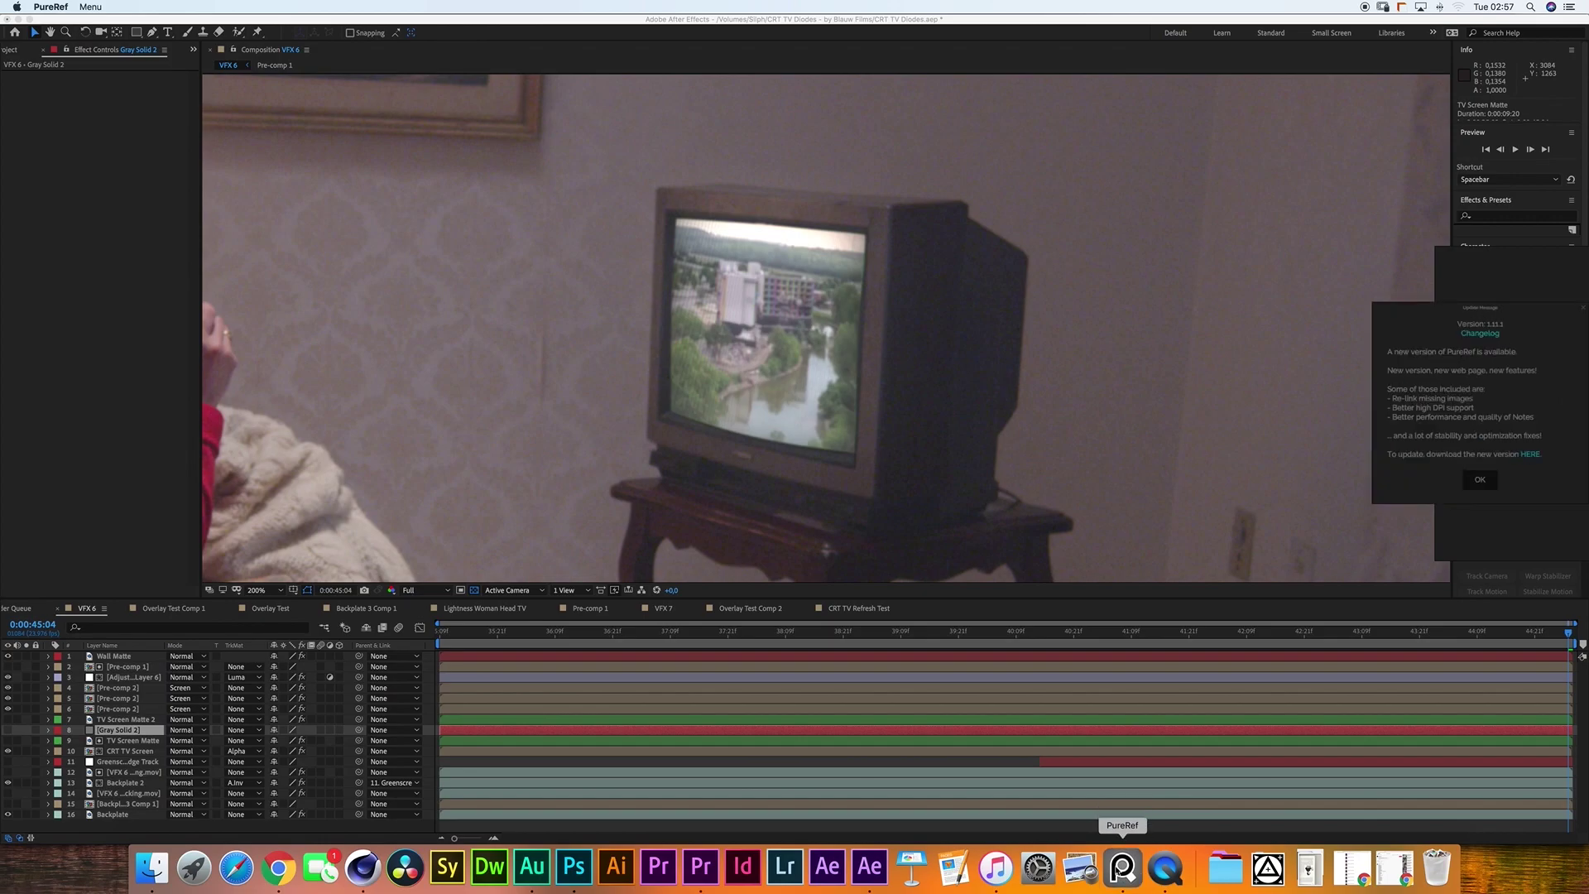
left_click(1480, 479)
left_click_drag(1167, 163, 1213, 156)
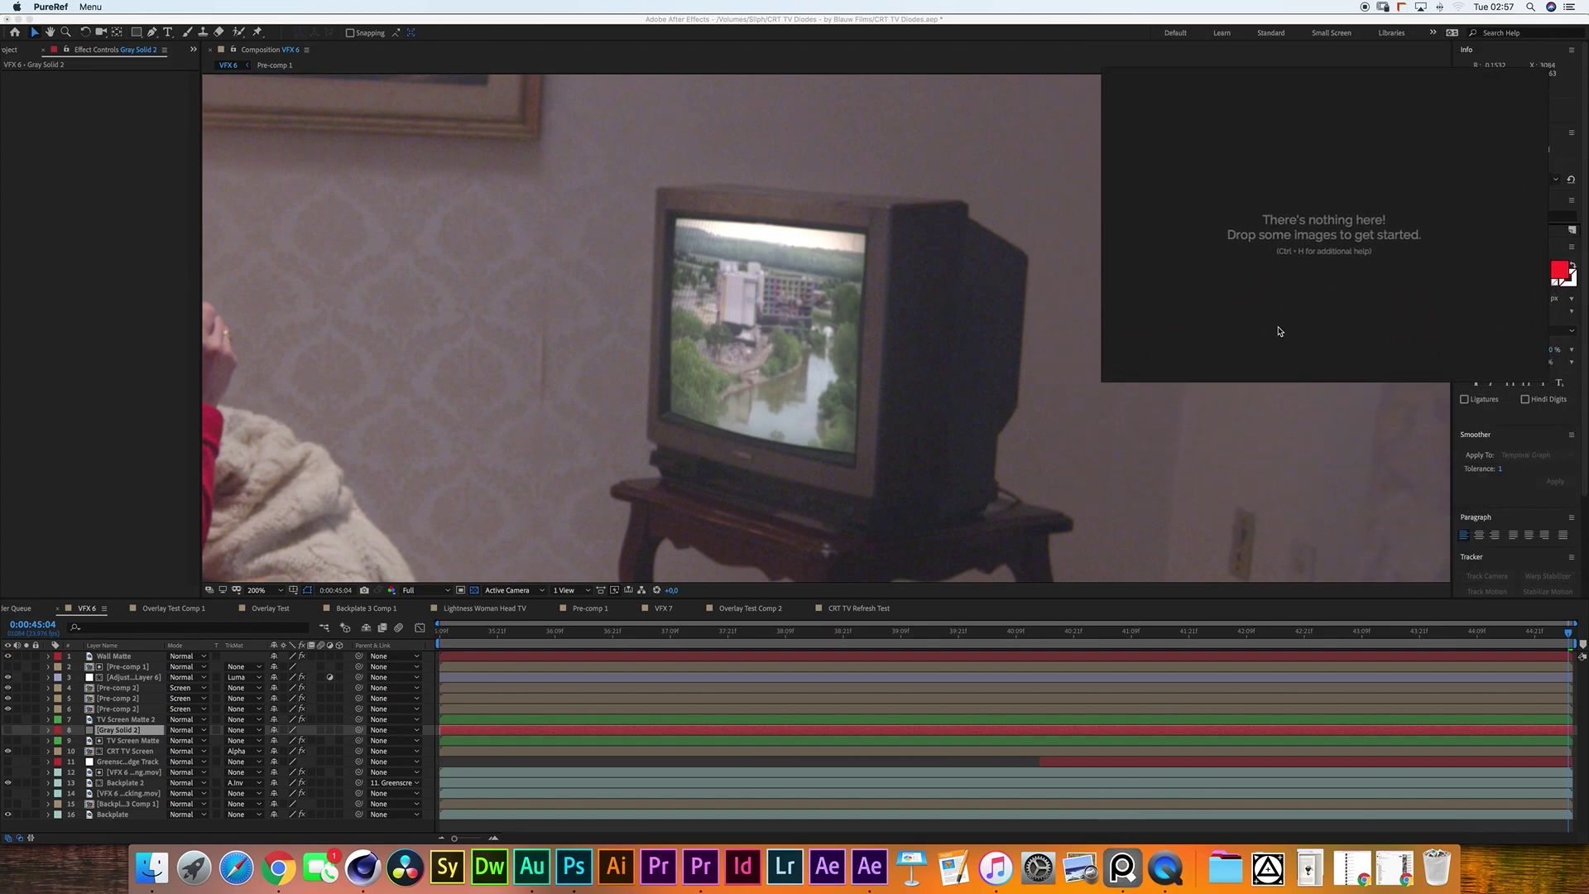
left_click(152, 865)
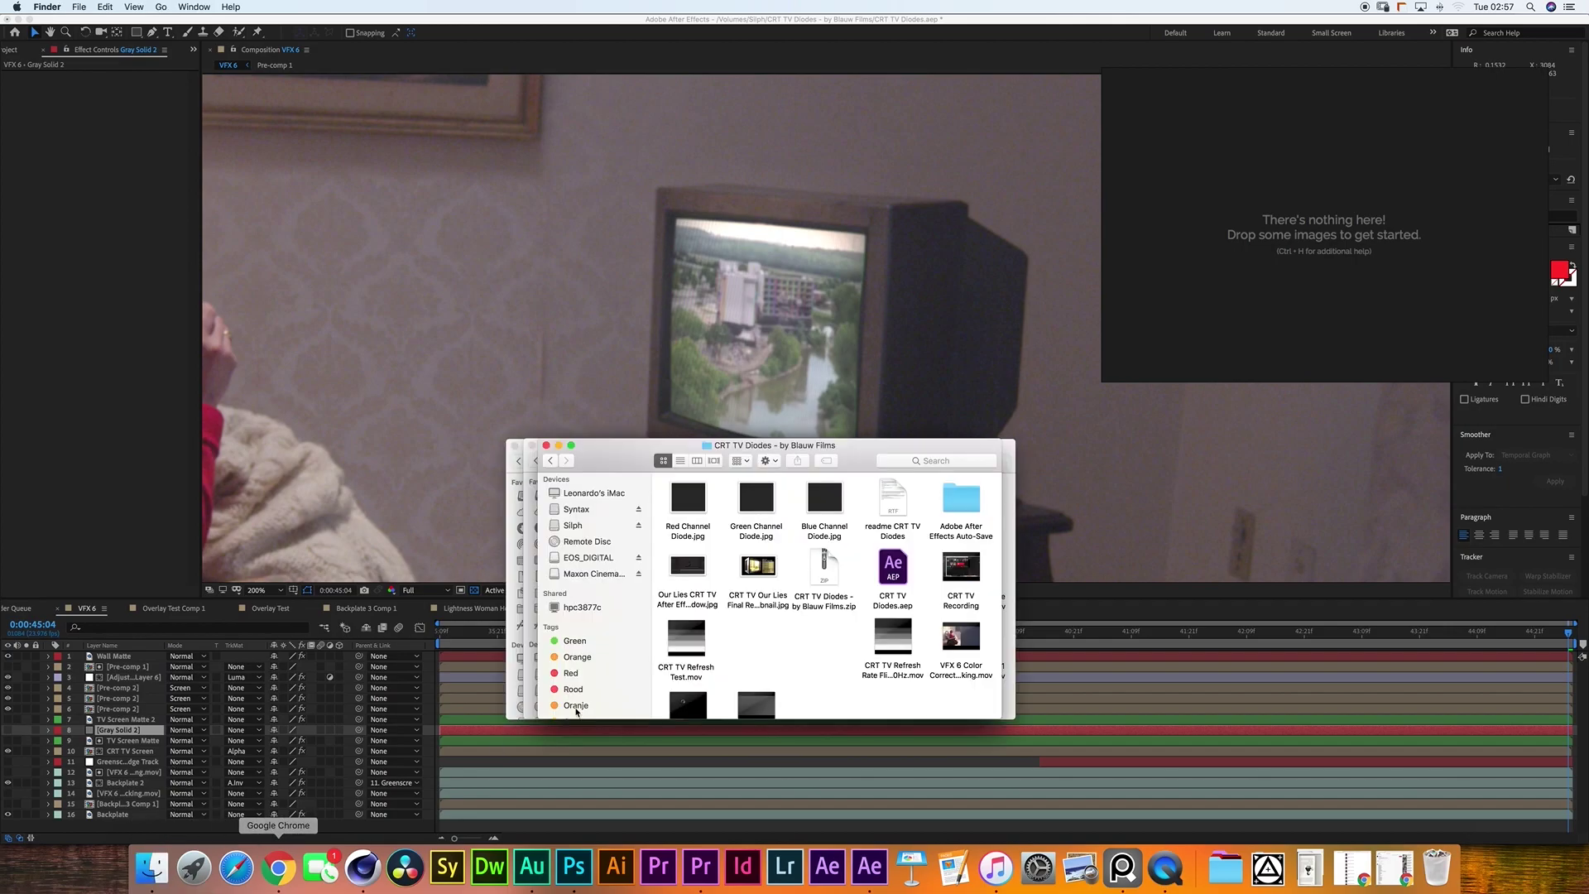
key("super+n")
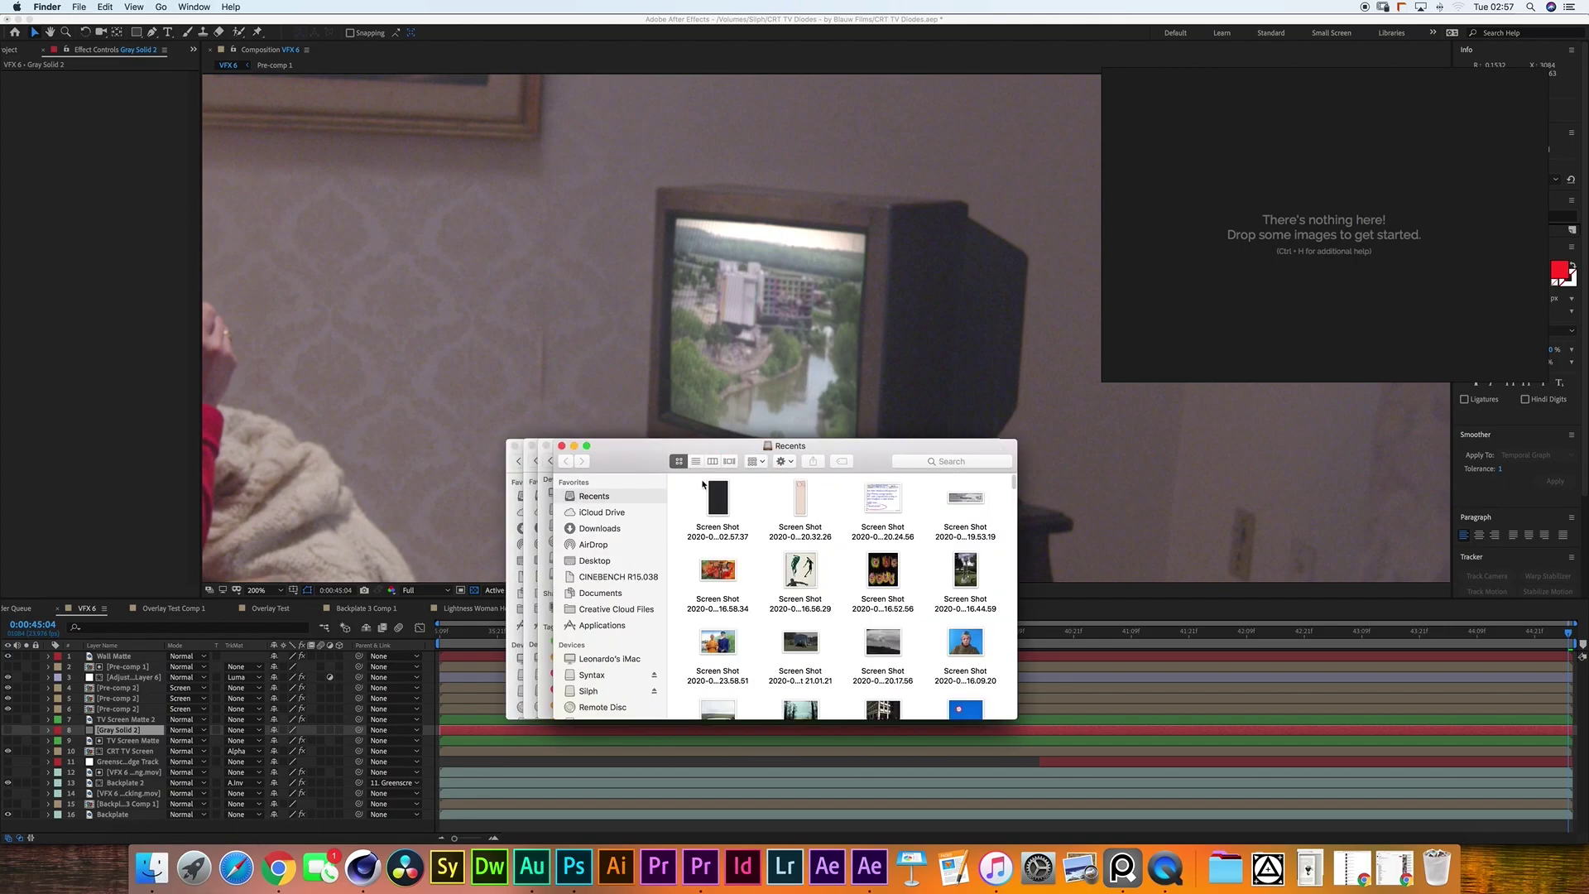
left_click_drag(717, 506, 1217, 242)
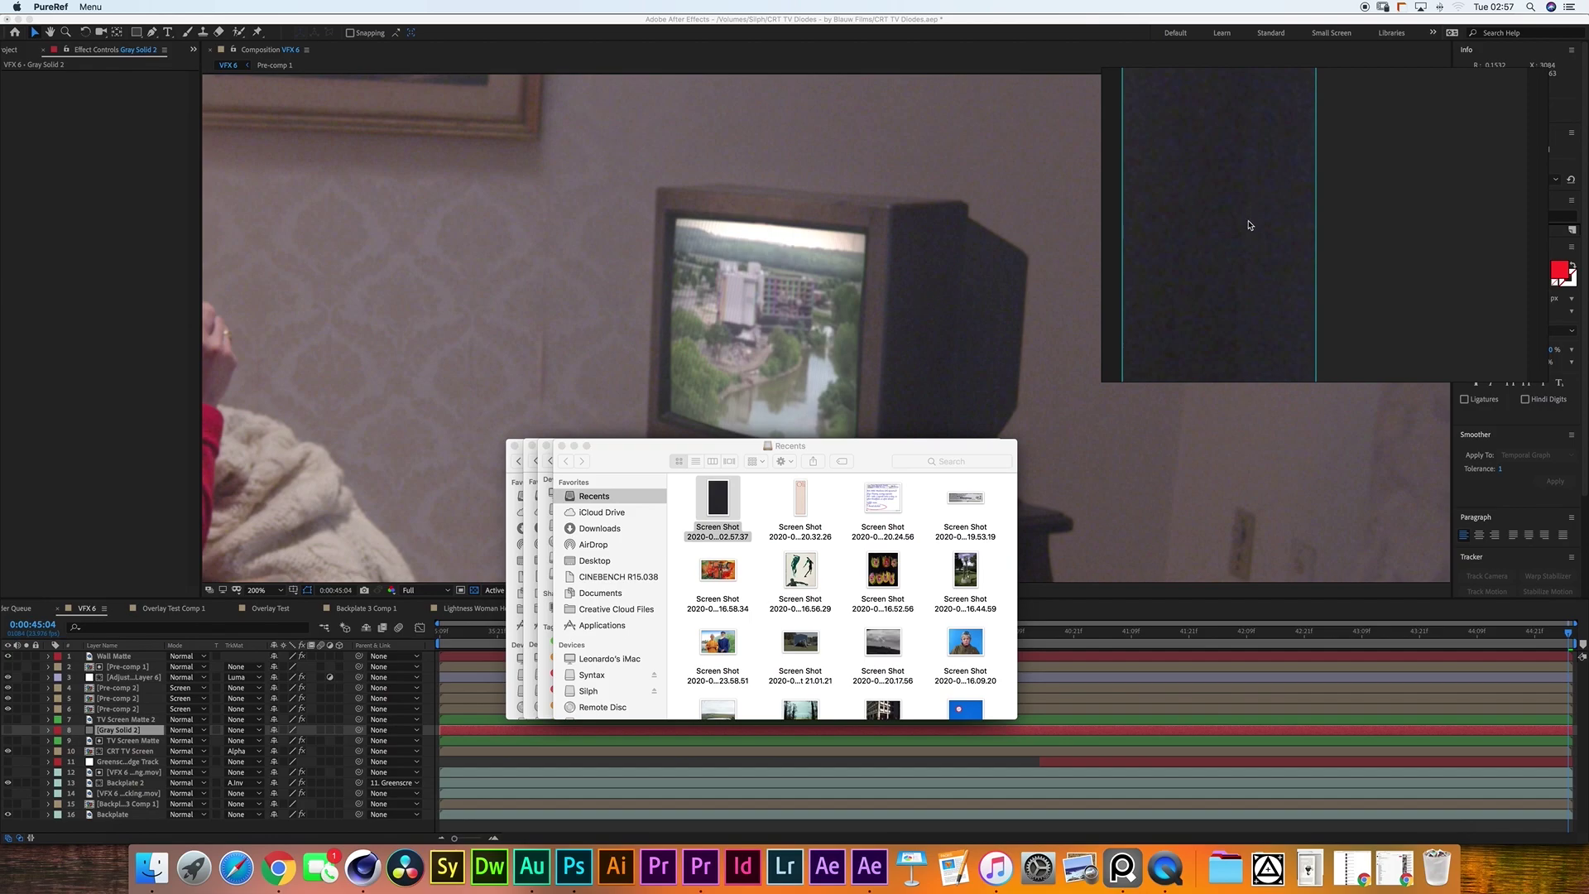
Back in After Effects, show and solo the gray solid, apply Add Grain to it and set the viewing mode to Final Output.
left_click(869, 866)
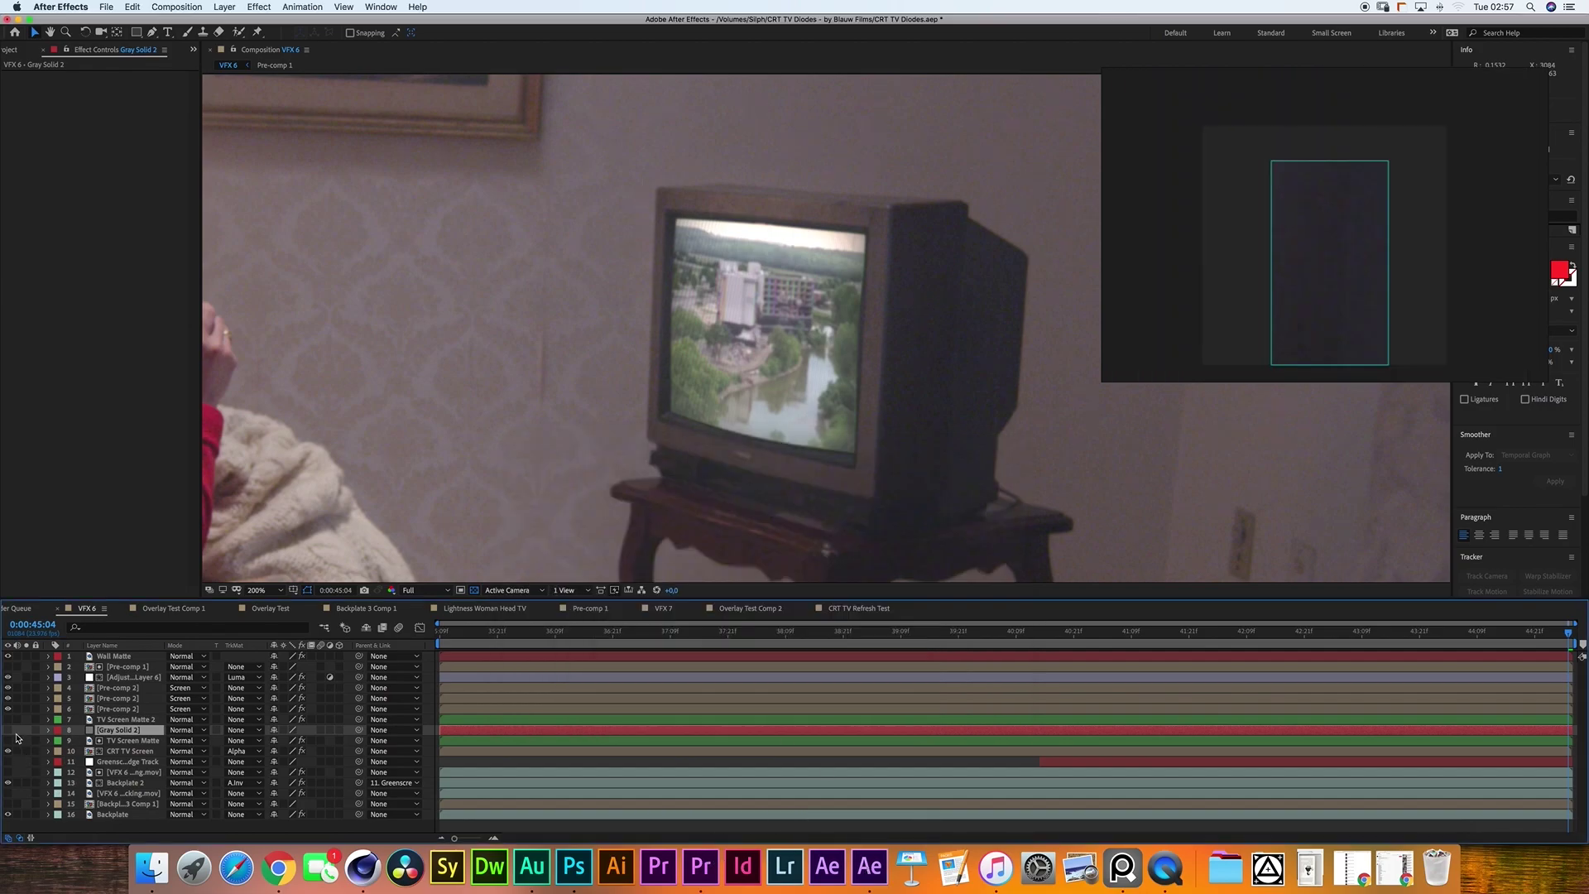
left_click(8, 730)
left_click(26, 730)
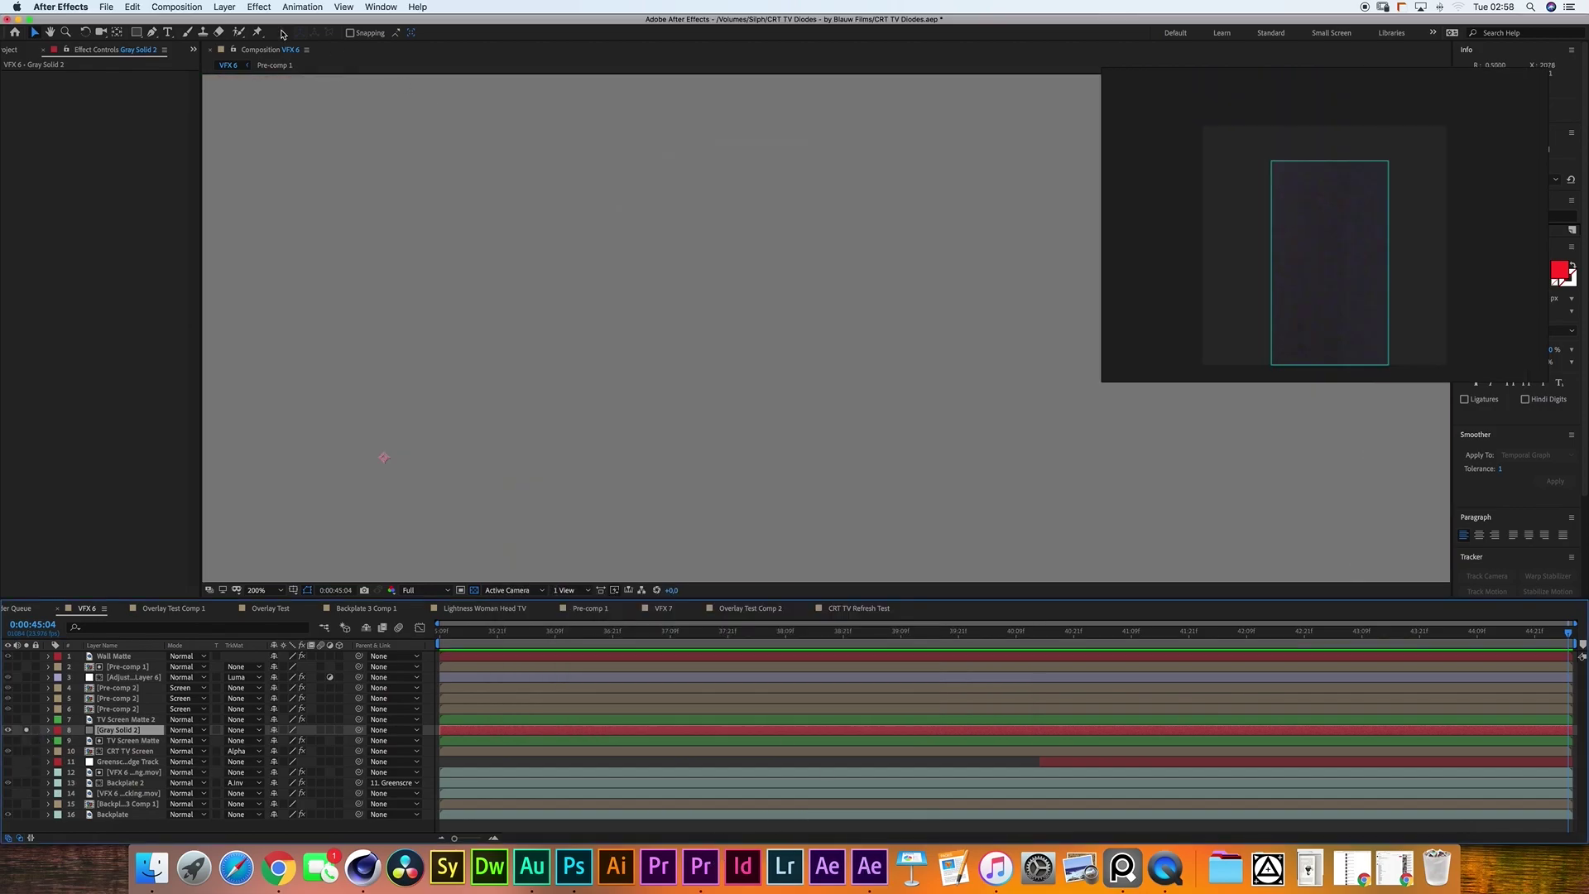
left_click(259, 7)
mouse_move(320, 430)
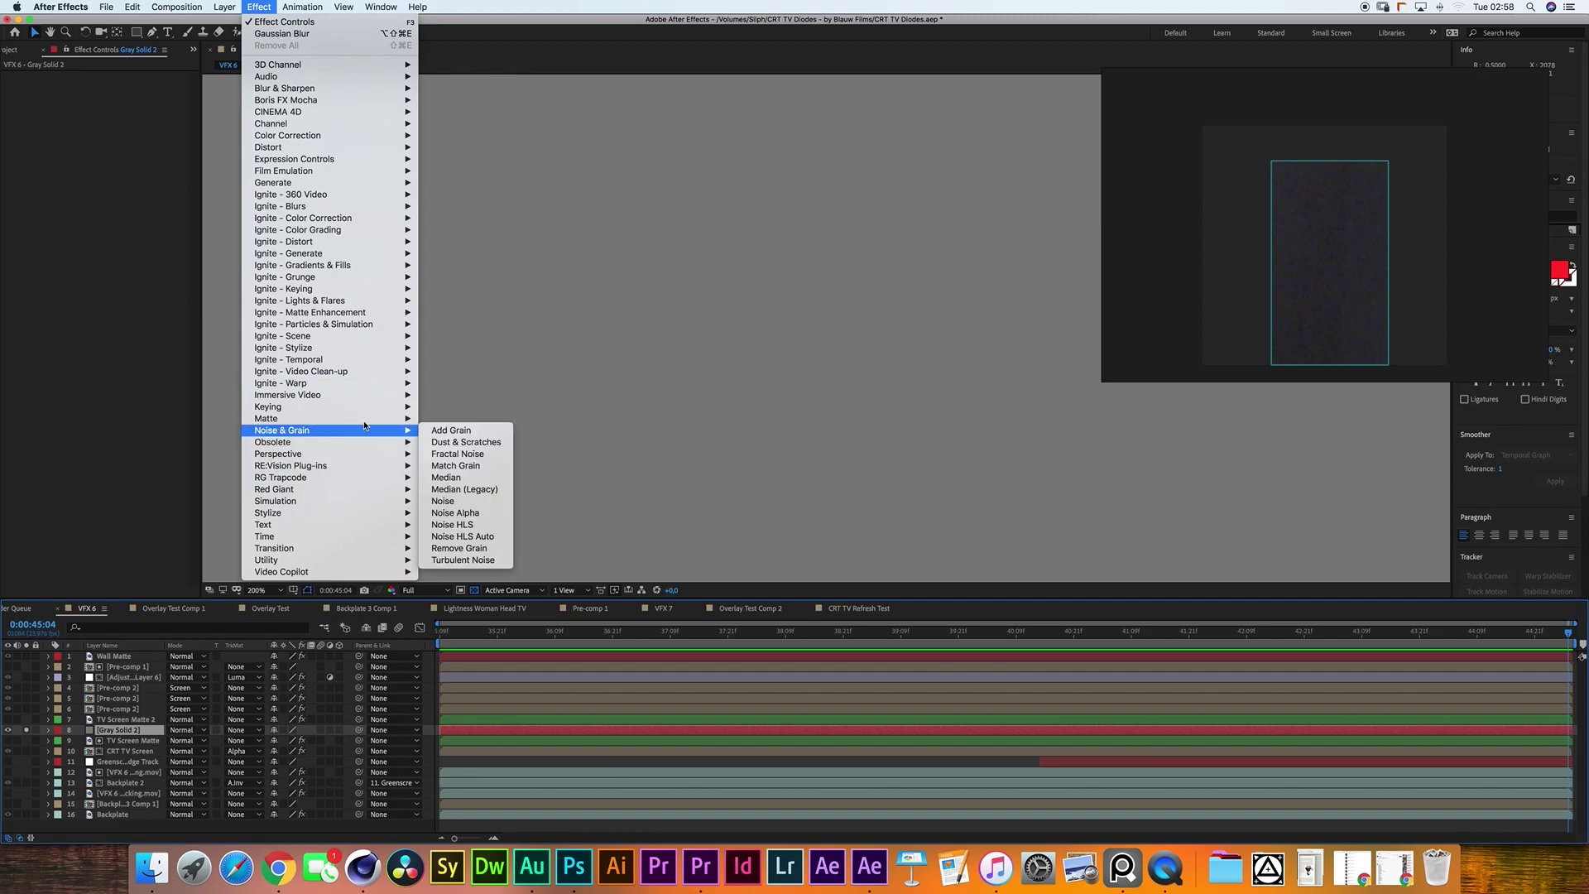
left_click(464, 430)
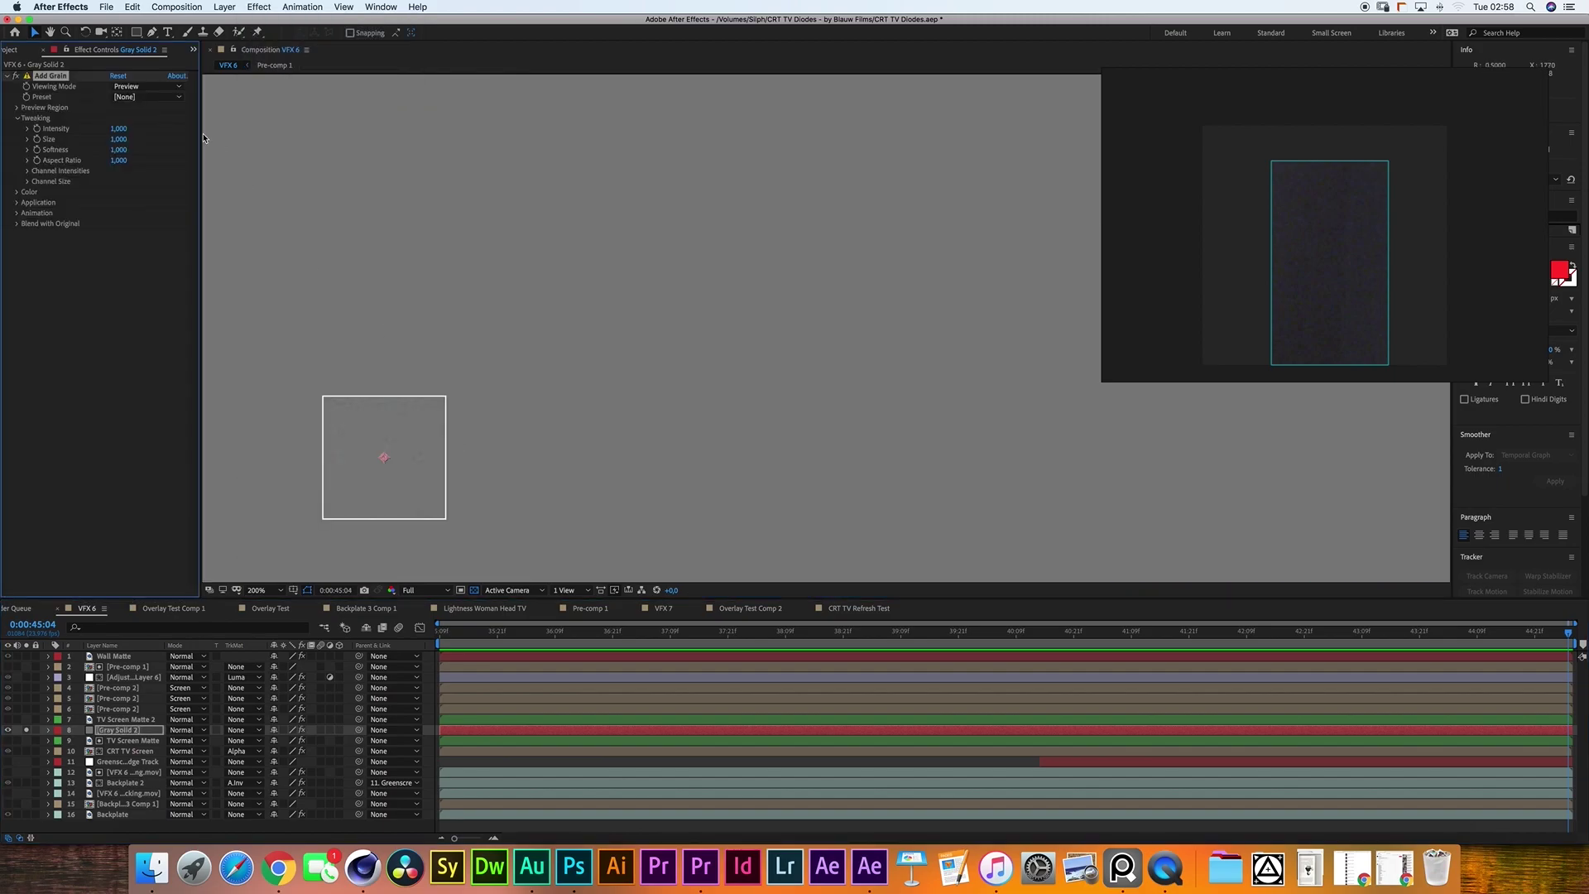
left_click(145, 86)
left_click(148, 122)
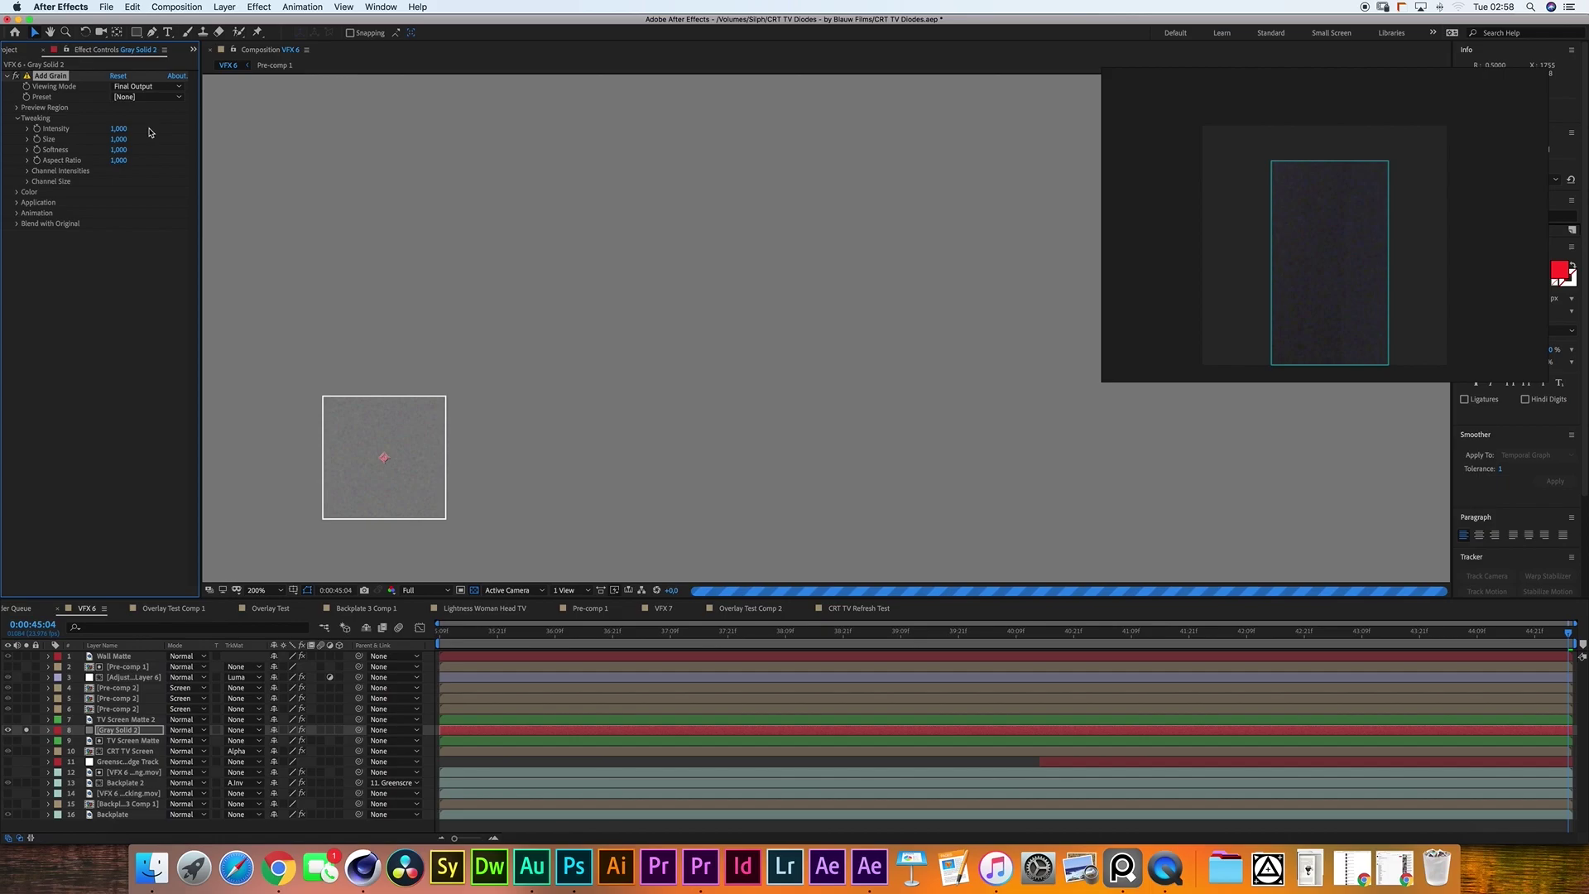
Place the grain reference beside the solid's grain for comparison and set the Add Grain intensity to 1,3.
left_click_drag(1210, 163, 635, 411)
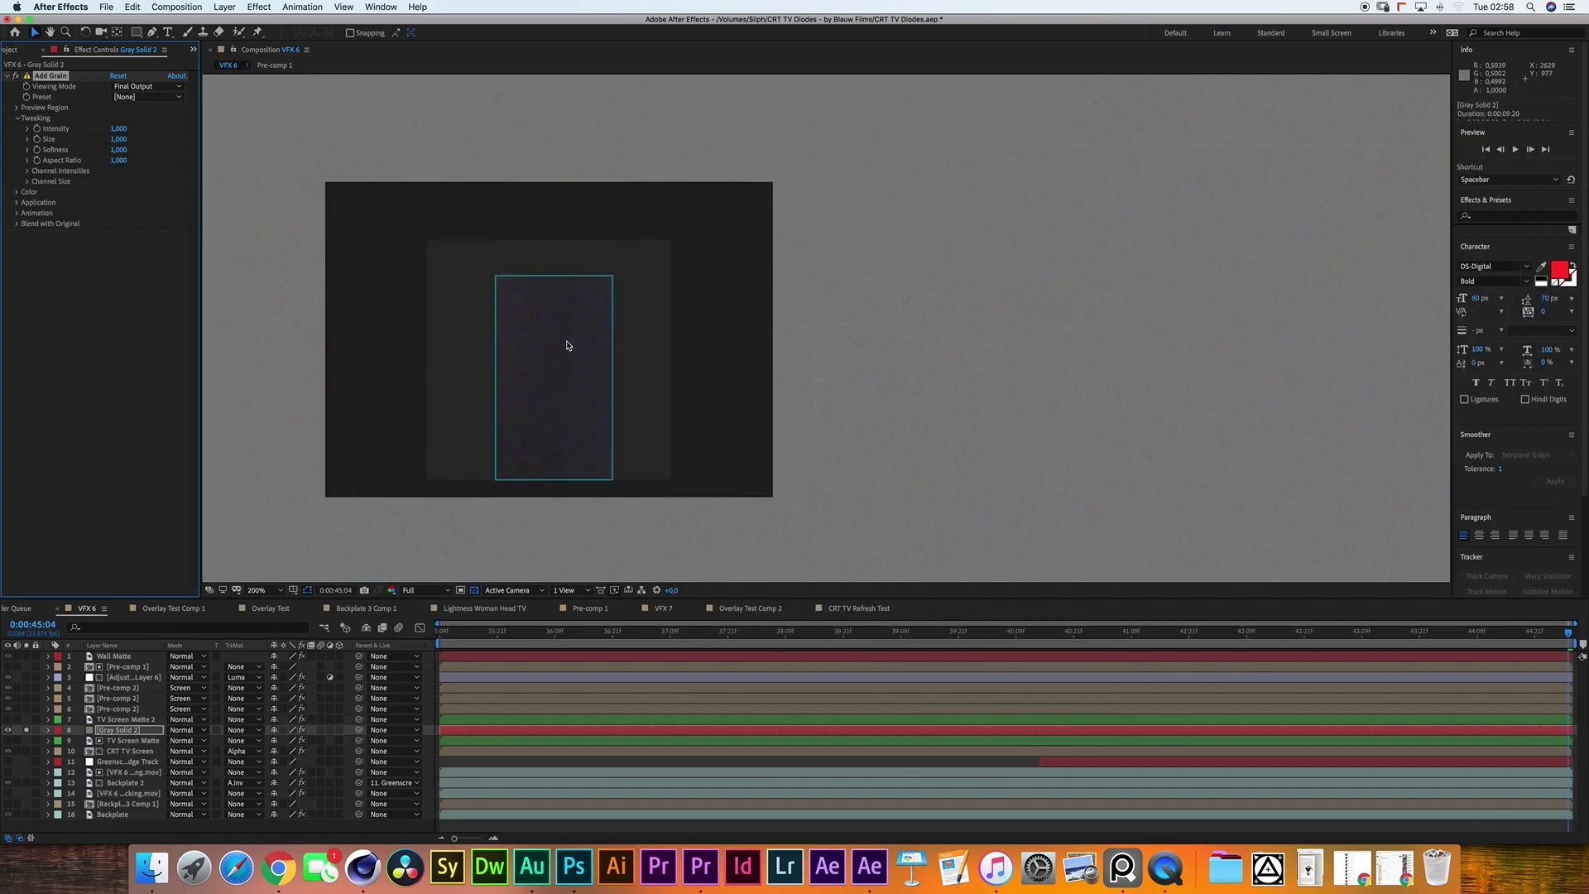
left_click_drag(566, 385, 612, 351)
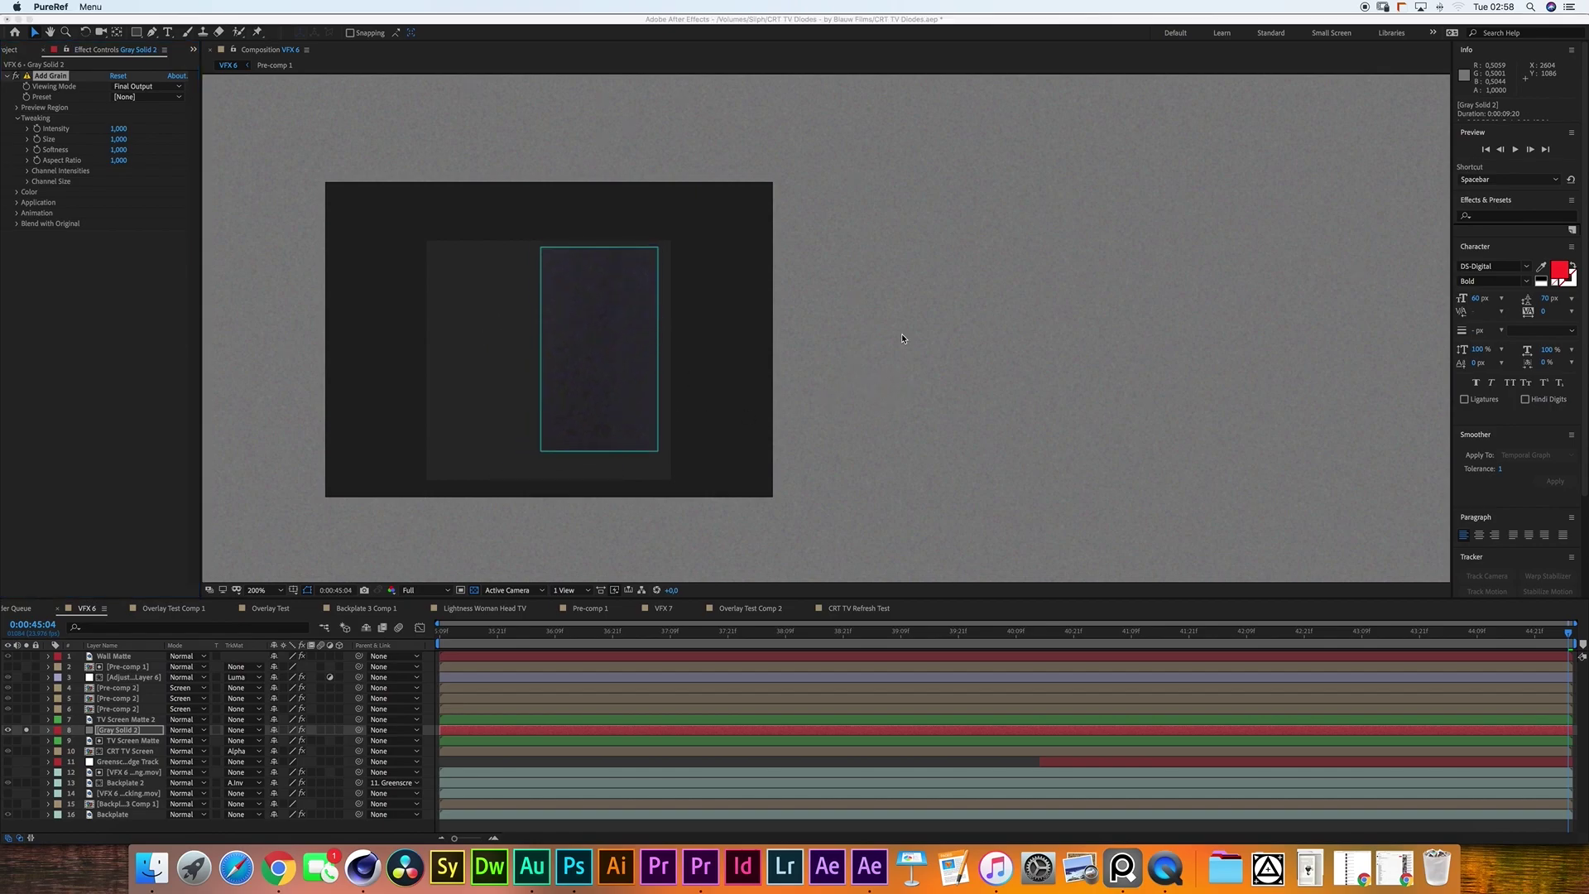
left_click(117, 129)
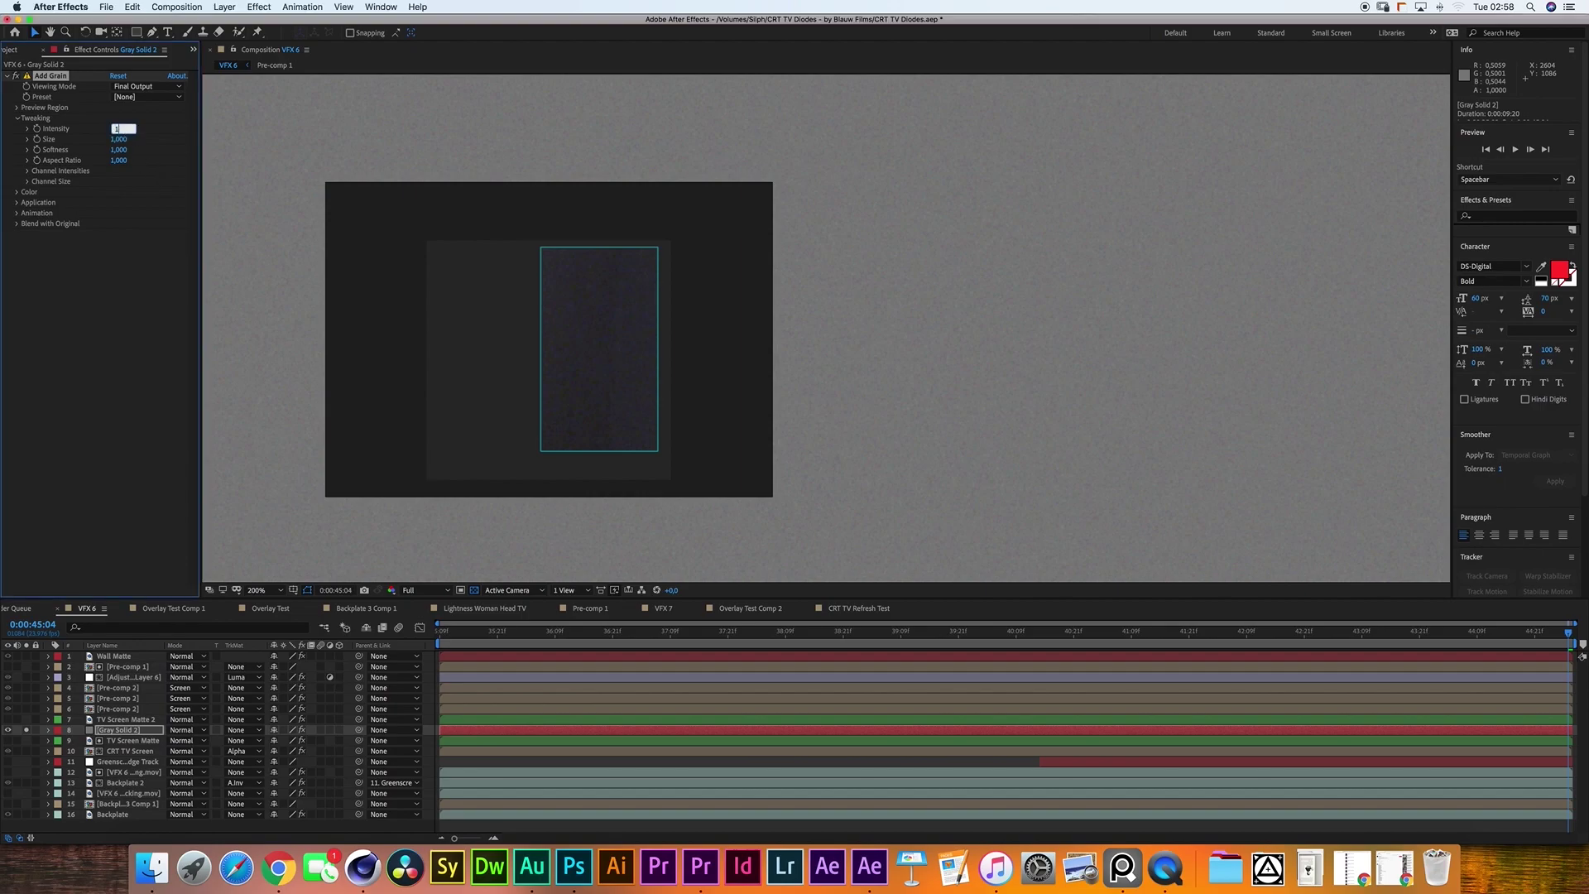
type(",2")
key("Return")
left_click(117, 129)
type("1,1")
key("Return")
Set the grain's color saturation to 1,2 in the Add Grain effect.
left_click(16, 191)
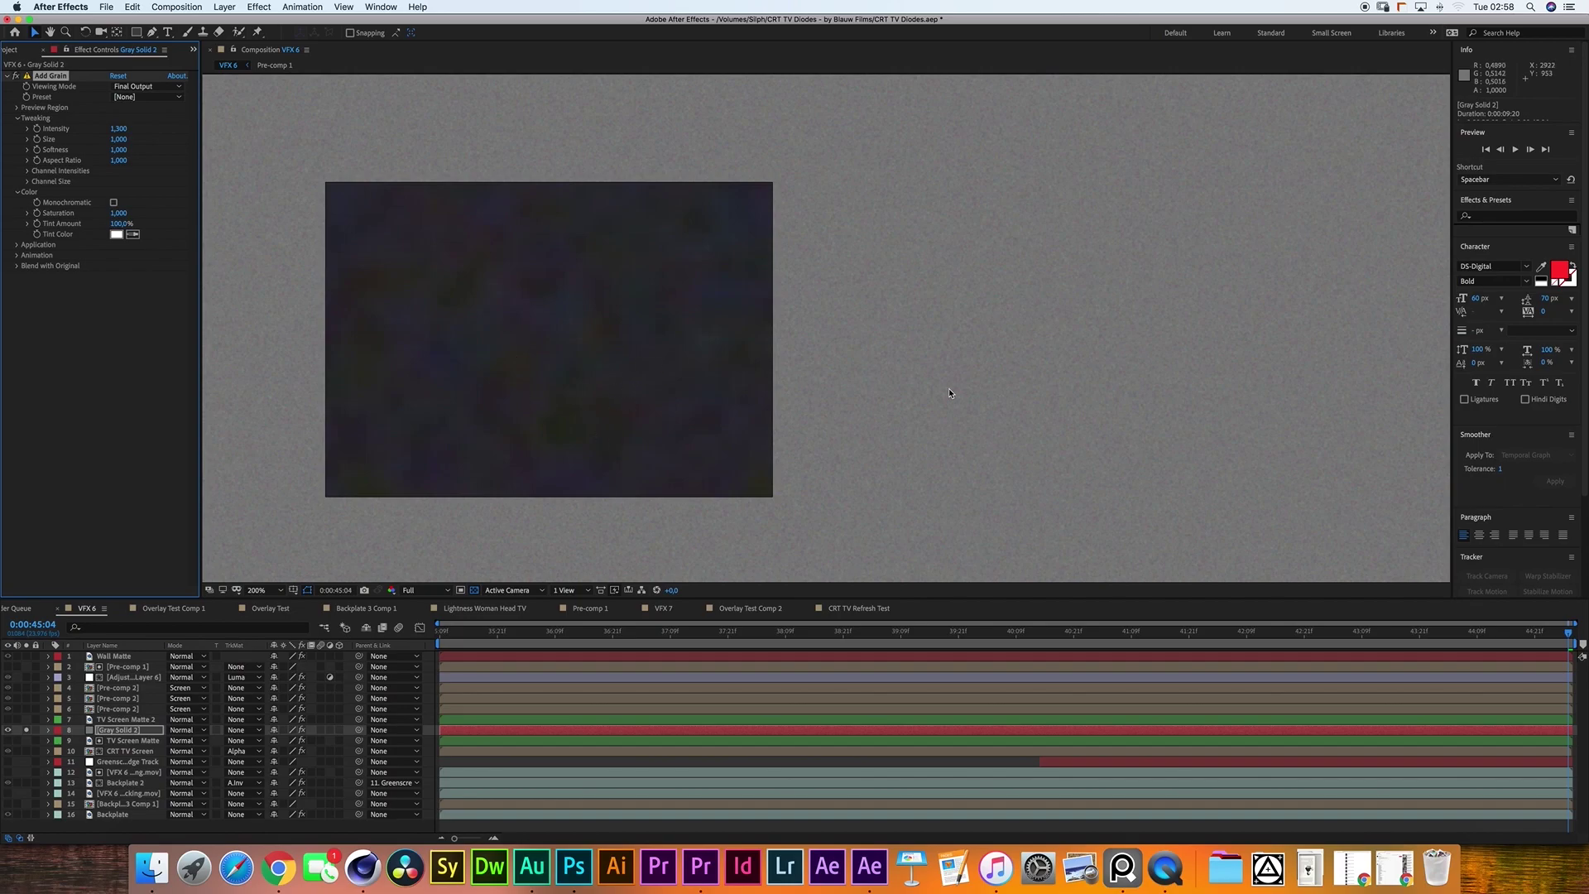
key("period")
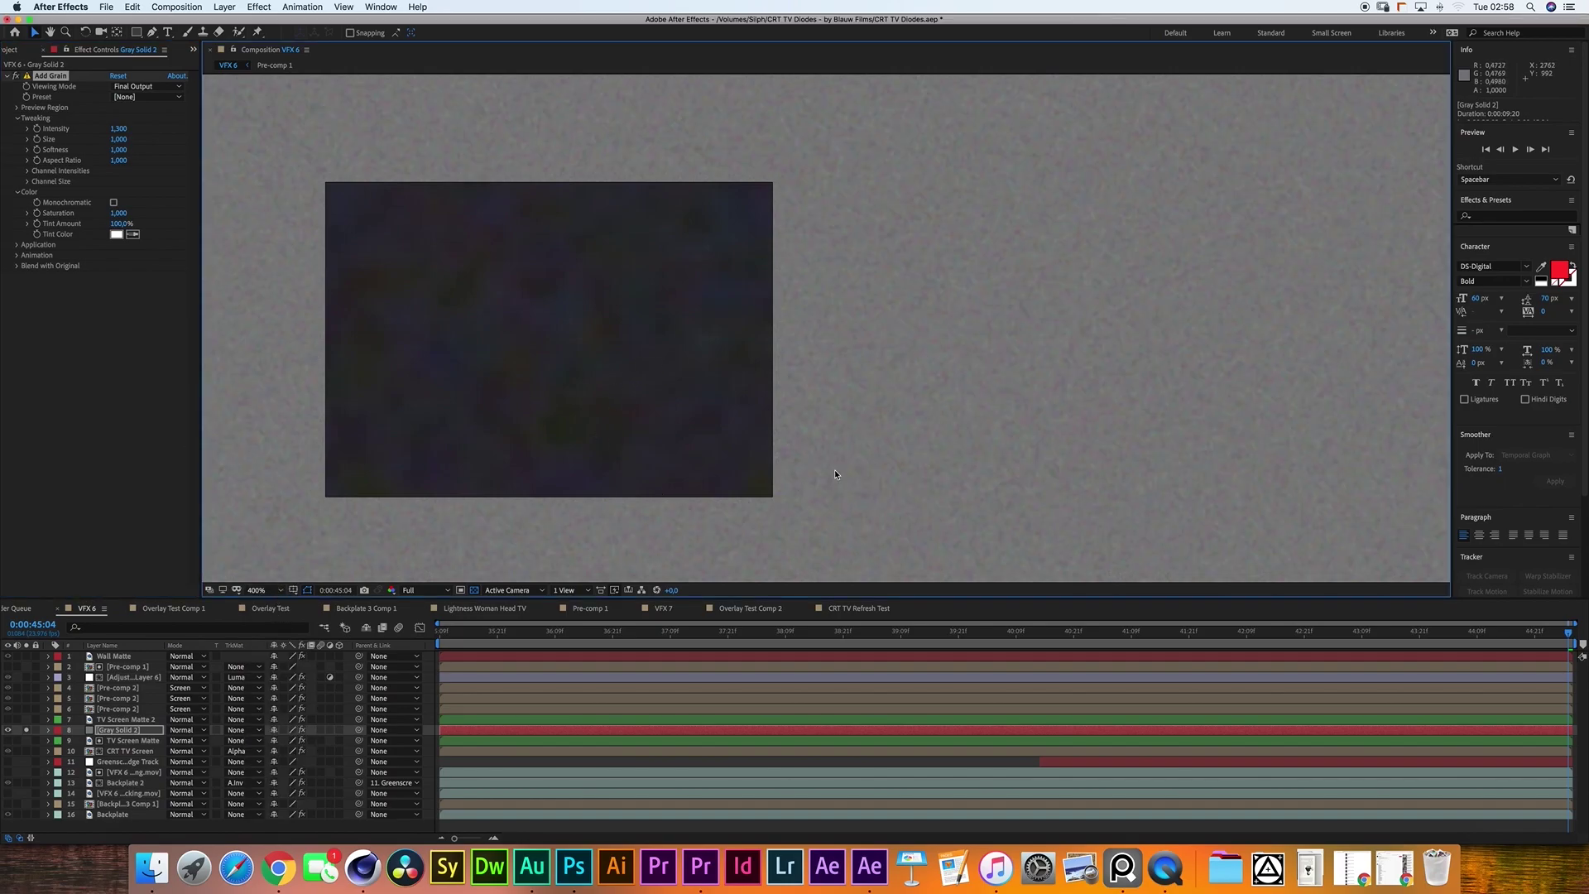
left_click(118, 212)
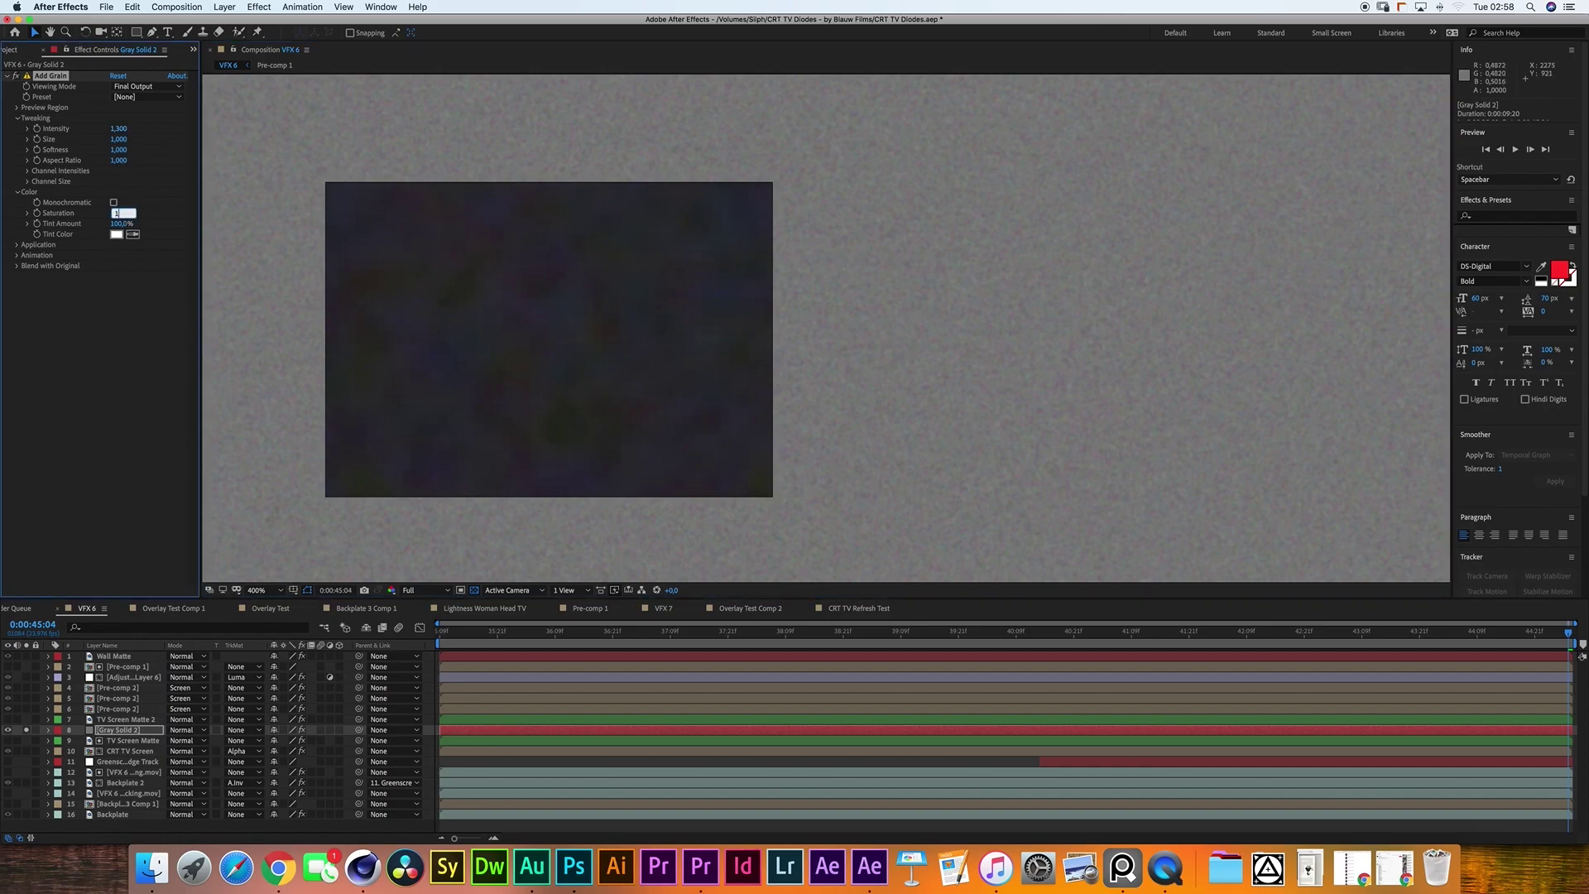
type(",2")
key("Return")
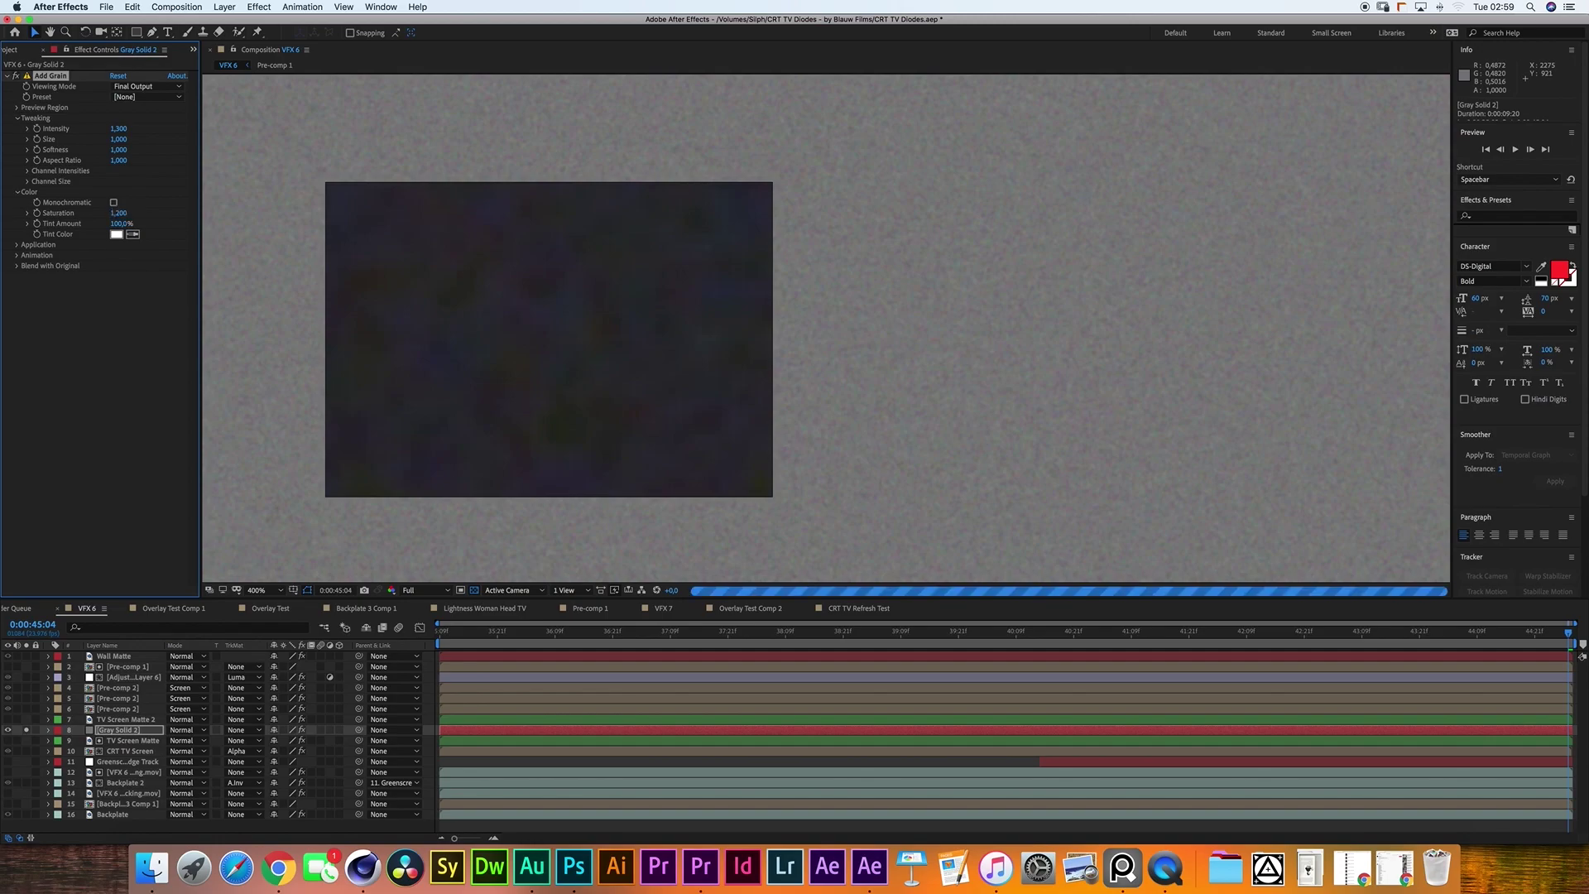
Turn off solo for the gray solid while keeping it visible among the other layers.
left_click(263, 590)
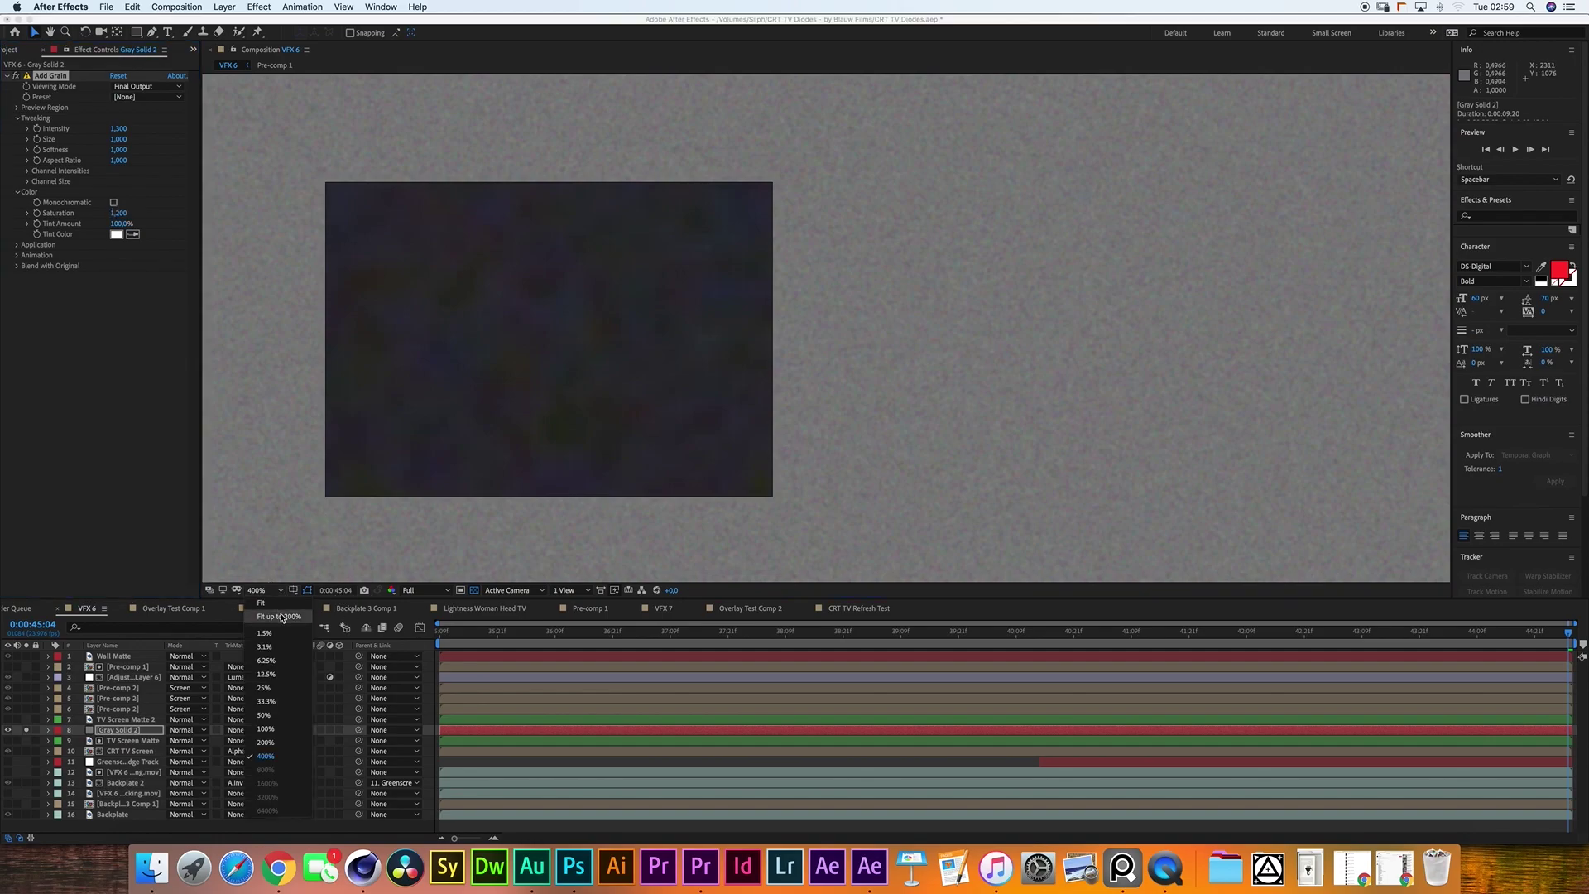
left_click(278, 616)
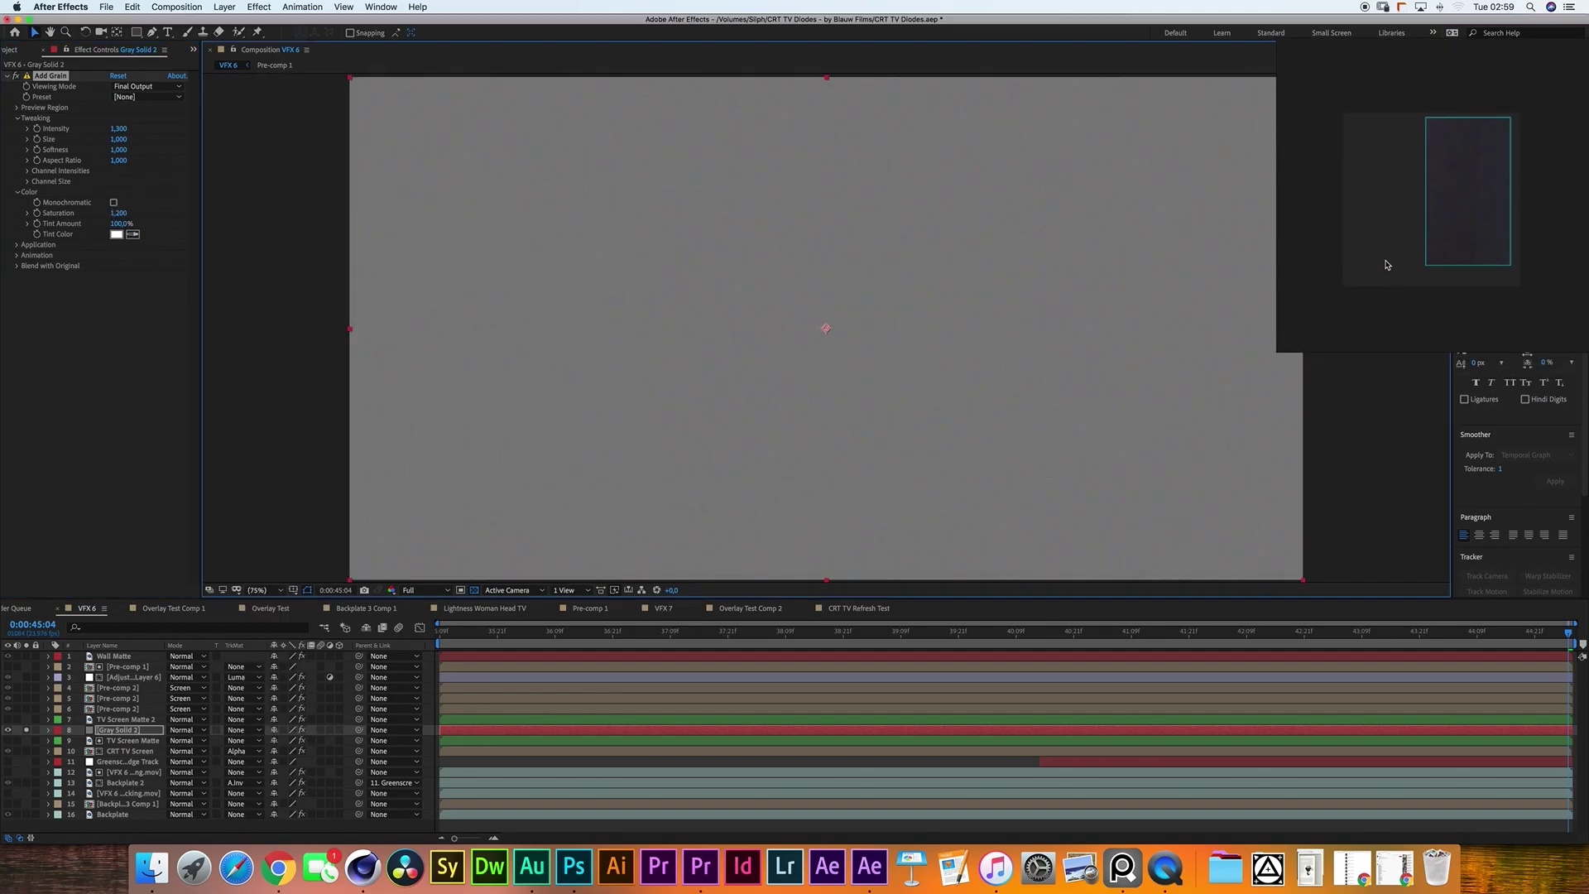
left_click(26, 730)
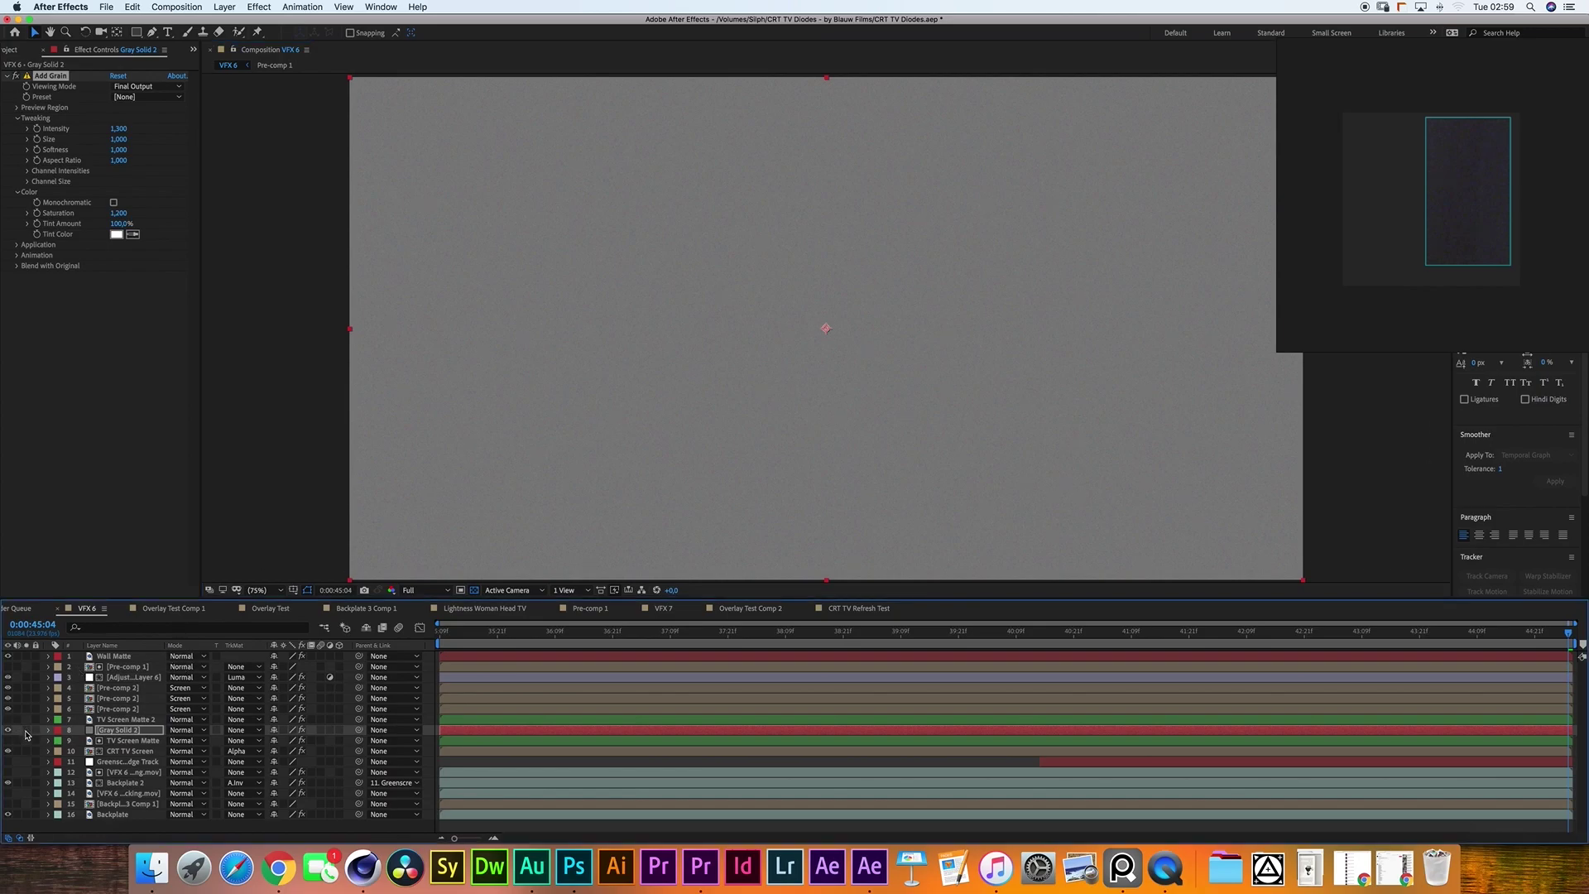
Compare the composite at 200% with the gray solid repeatedly hidden and shown.
left_click(259, 590)
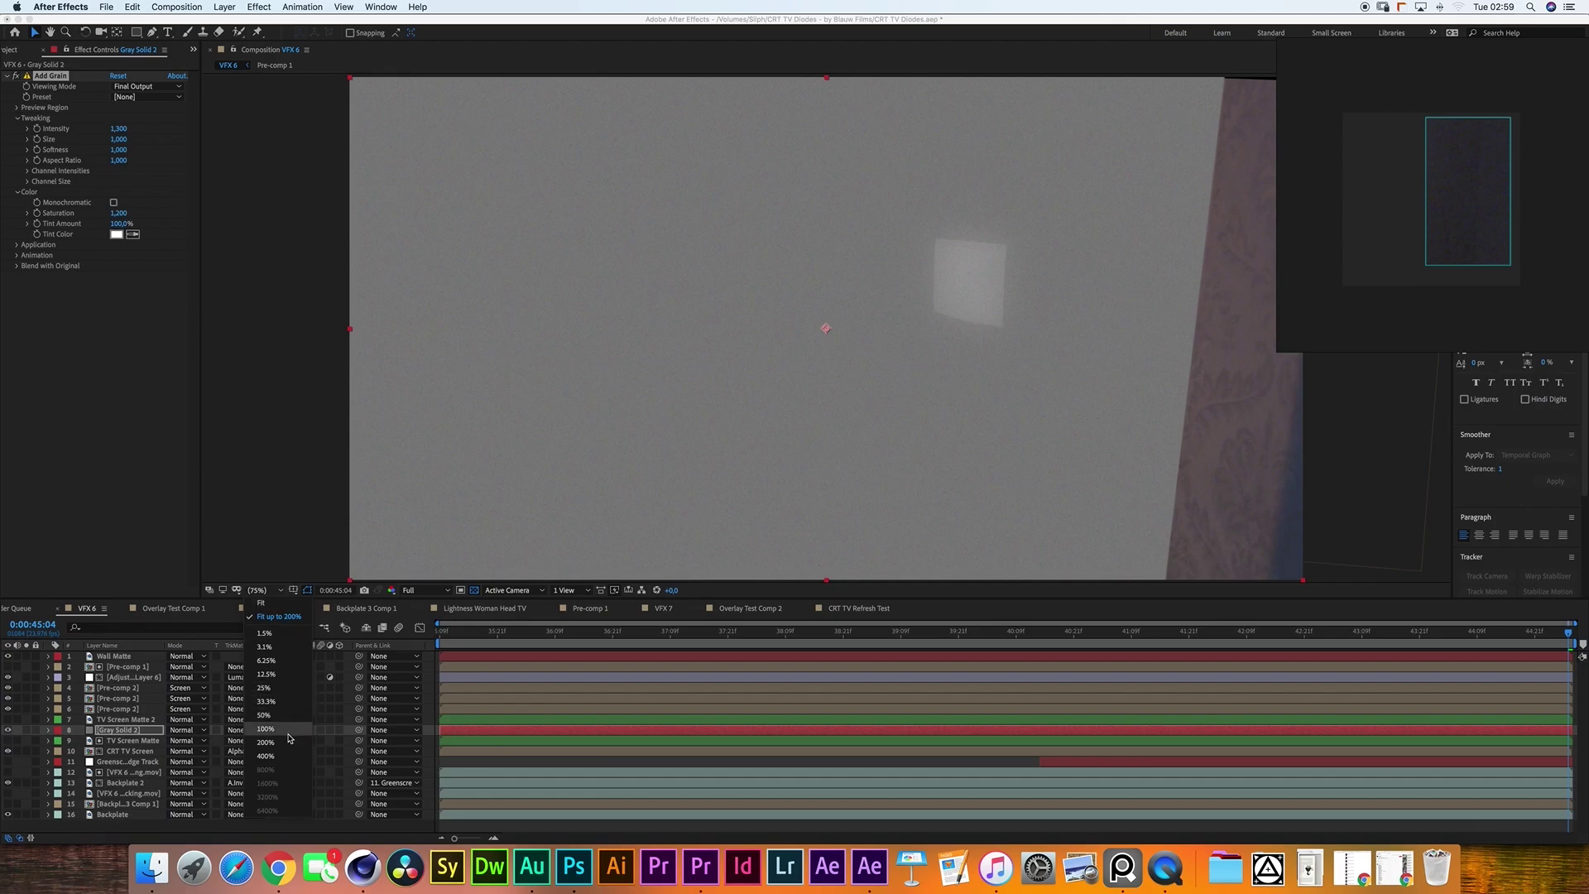
left_click(265, 742)
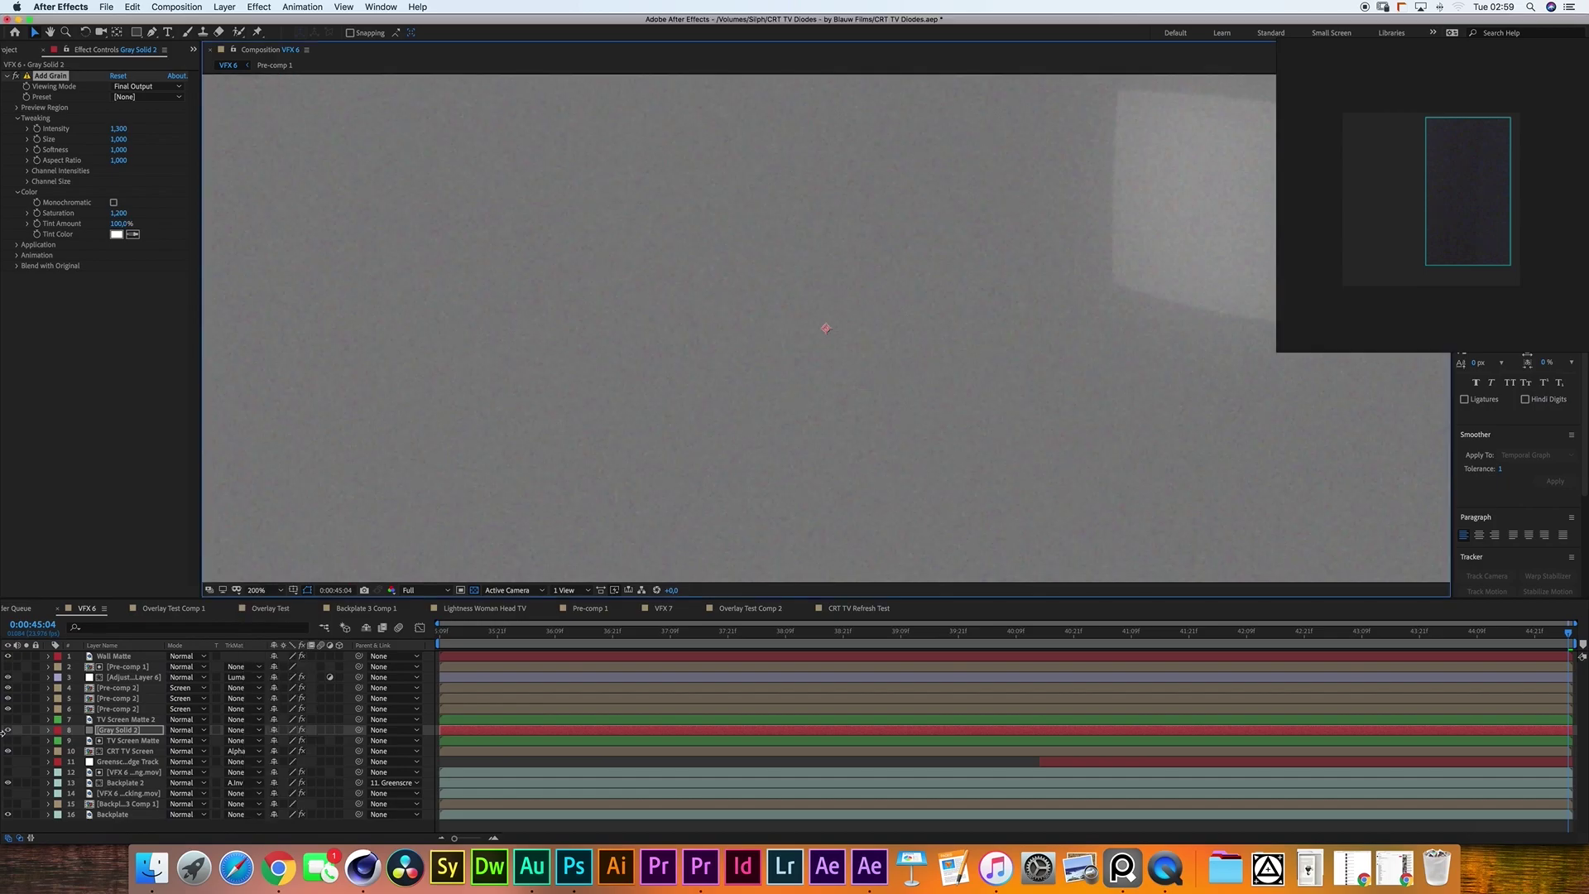
left_click_drag(781, 84, 1285, 210)
key("v")
left_click(8, 730)
left_click(8, 730)
left_click(8, 730)
left_click(8, 730)
left_click(8, 730)
left_click(9, 730)
left_click(9, 730)
left_click(9, 730)
left_click(8, 730)
left_click(9, 730)
left_click(8, 730)
left_click(8, 730)
left_click(8, 729)
left_click(8, 729)
left_click(8, 730)
left_click(8, 730)
left_click(8, 730)
left_click(9, 730)
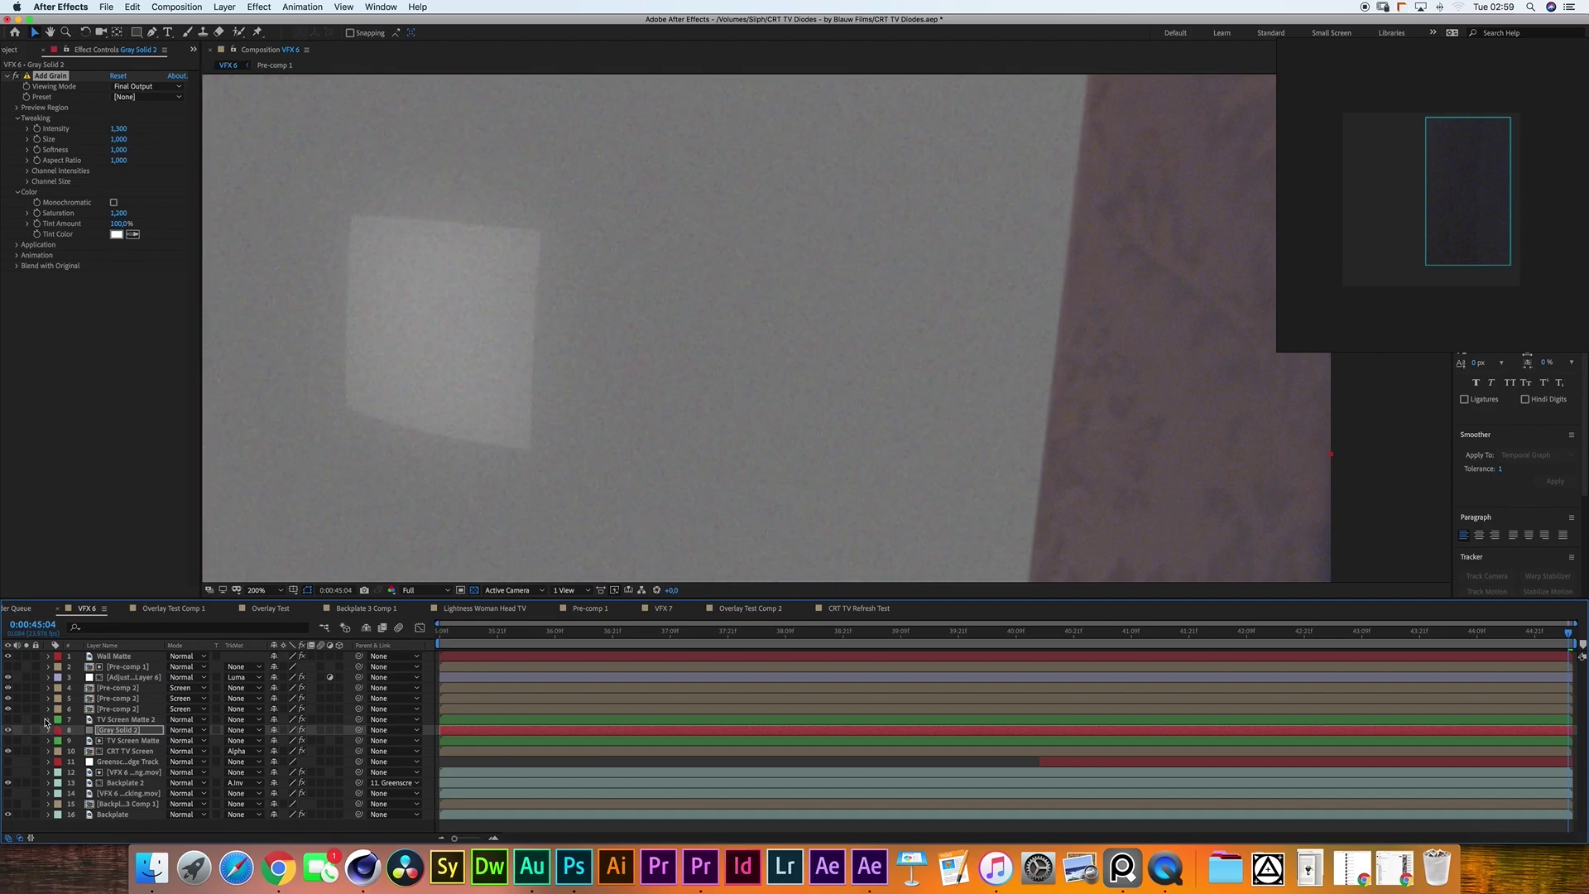
Give the gray solid an alpha matte from TV Screen Matte 2 and set its blending mode to Soft Light.
left_click(120, 732)
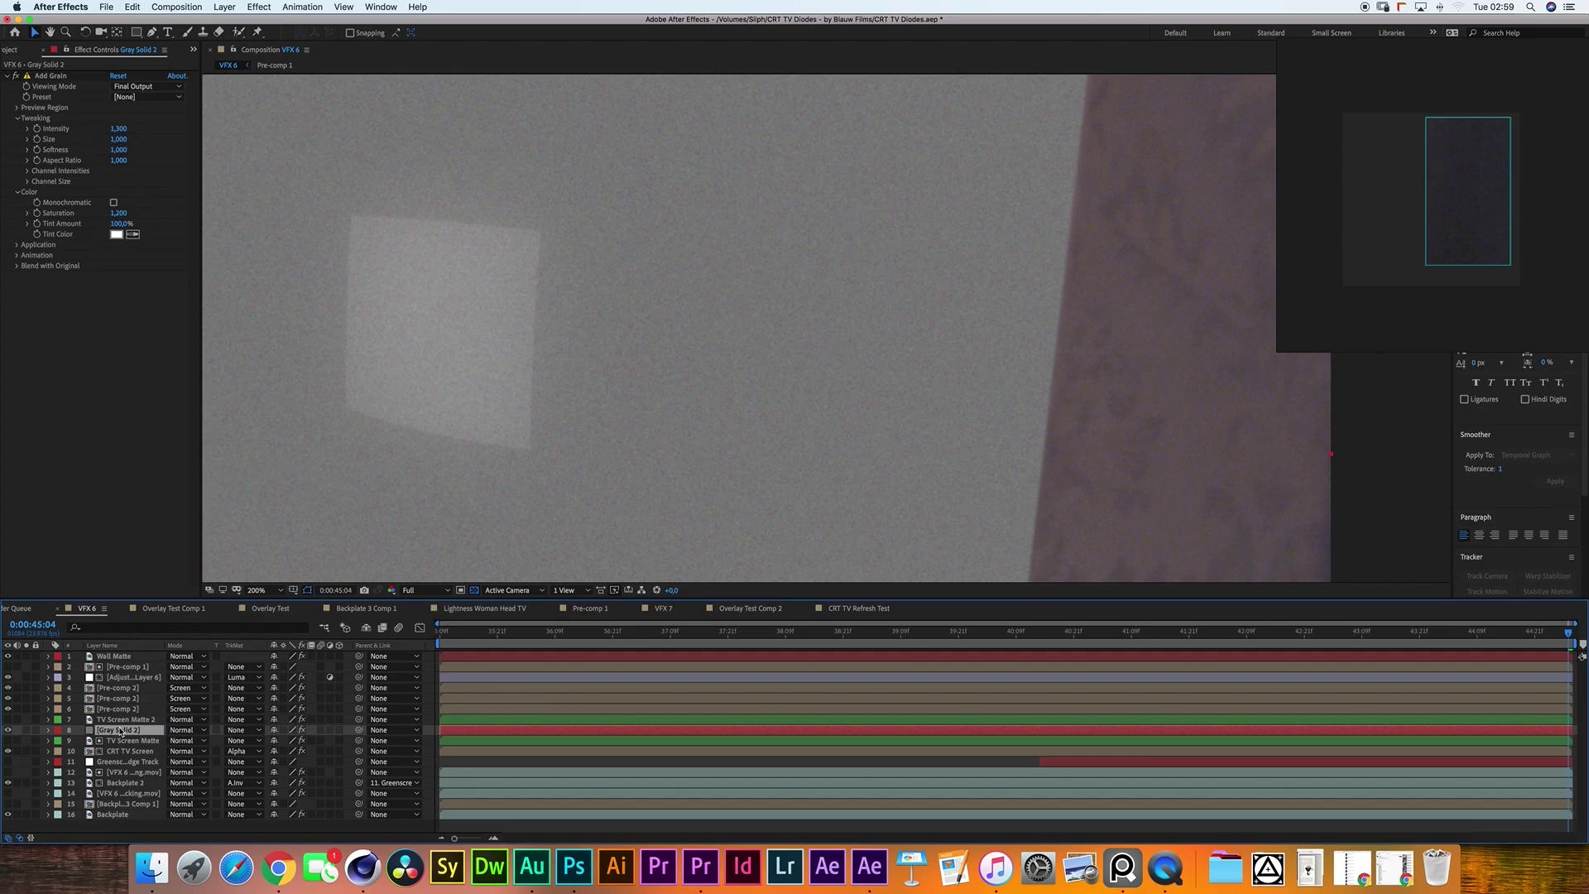
left_click(239, 731)
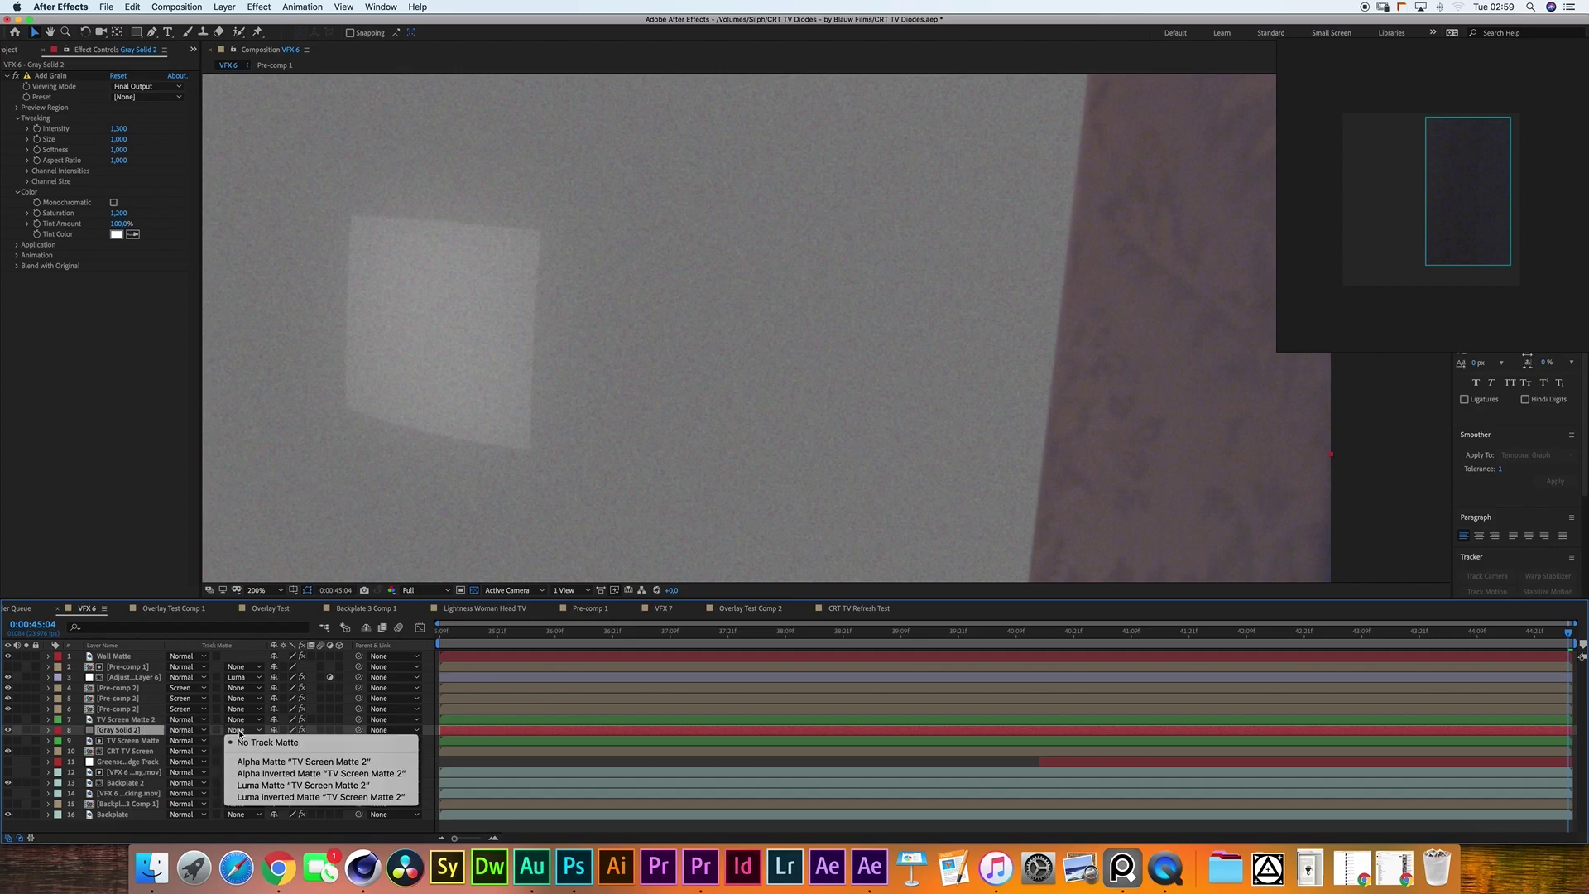
left_click(254, 763)
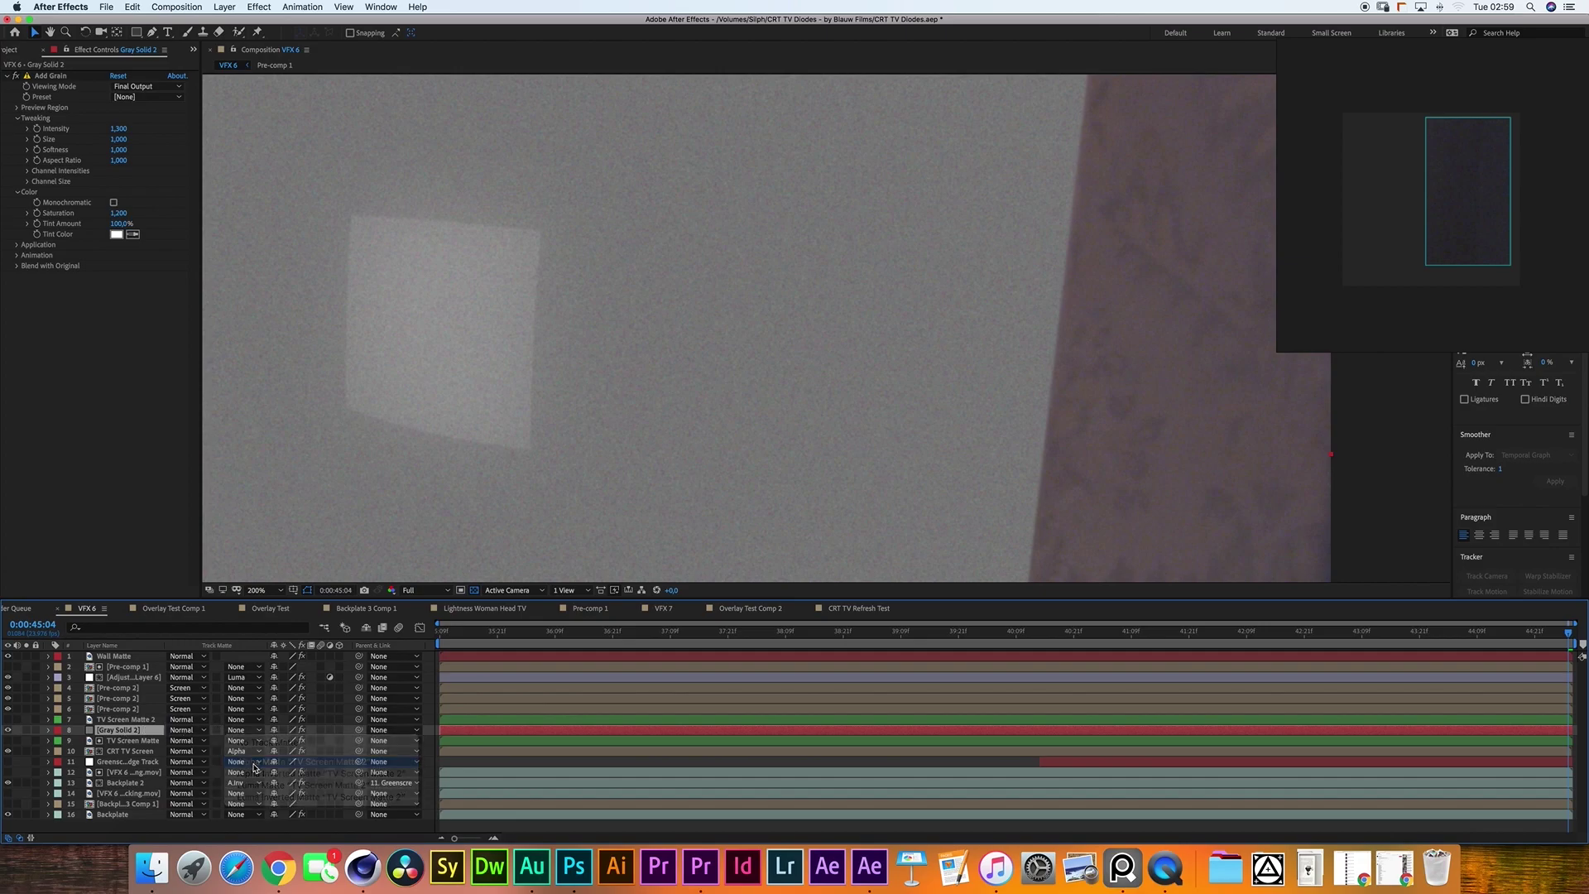
left_click(136, 719)
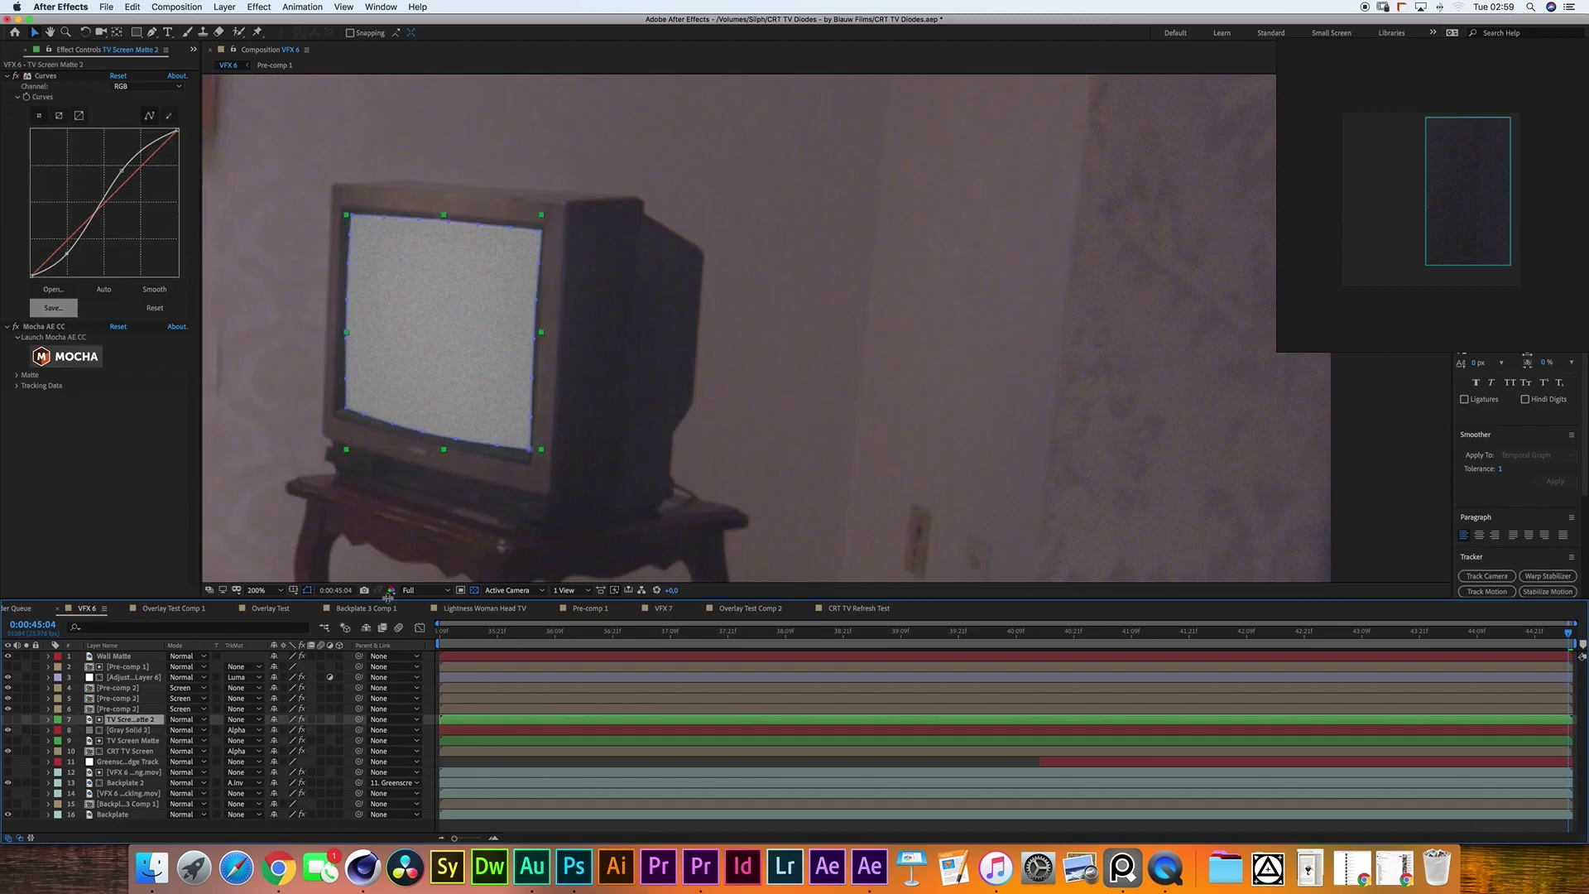
left_click(129, 731)
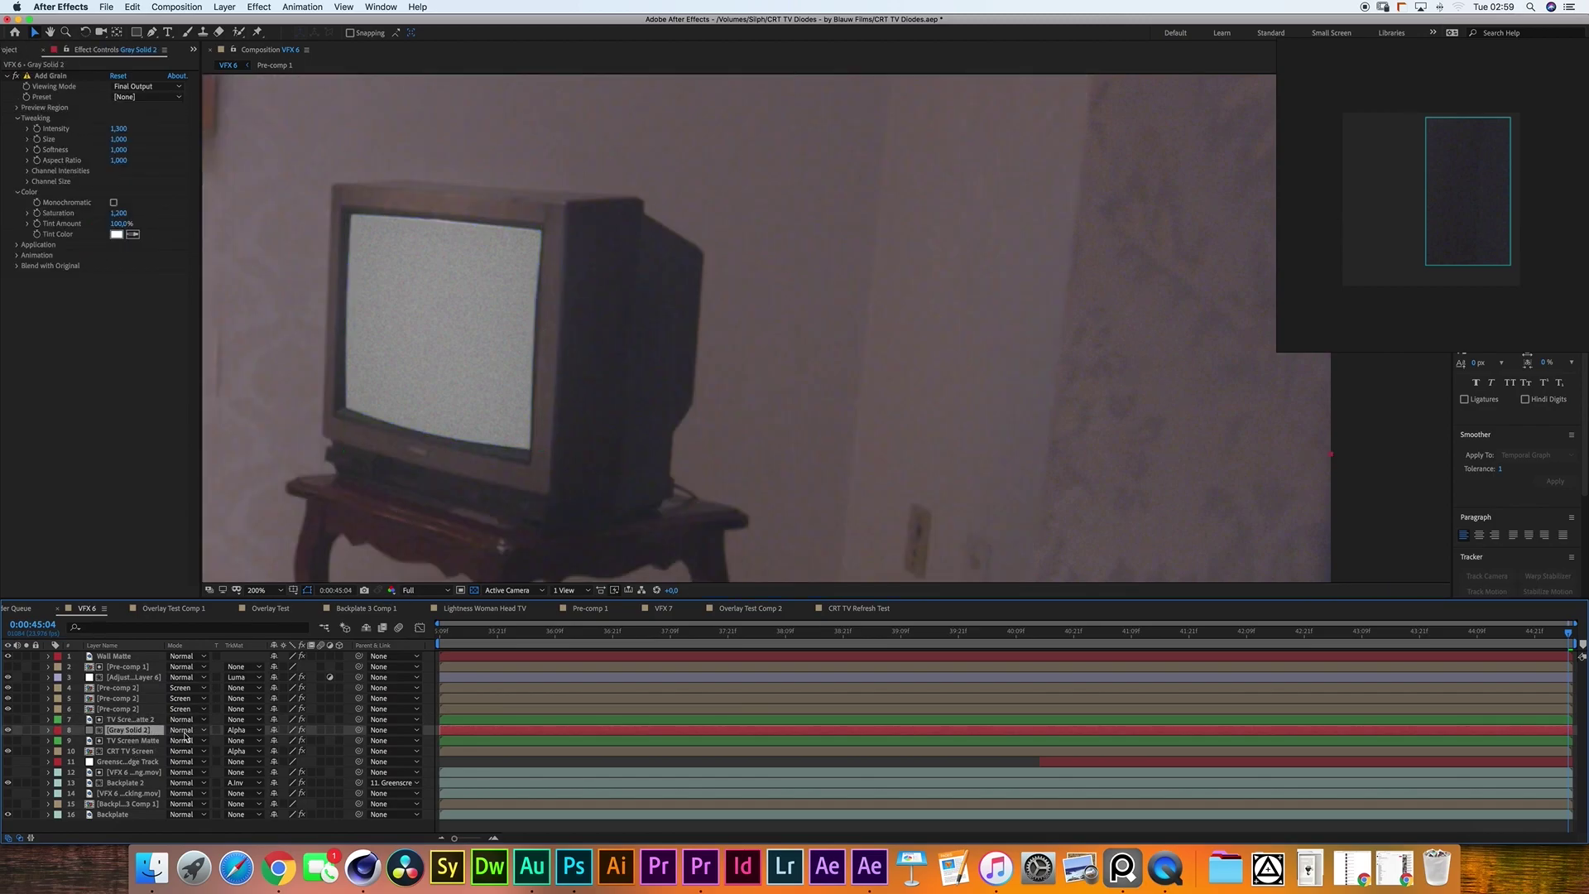
left_click(179, 732)
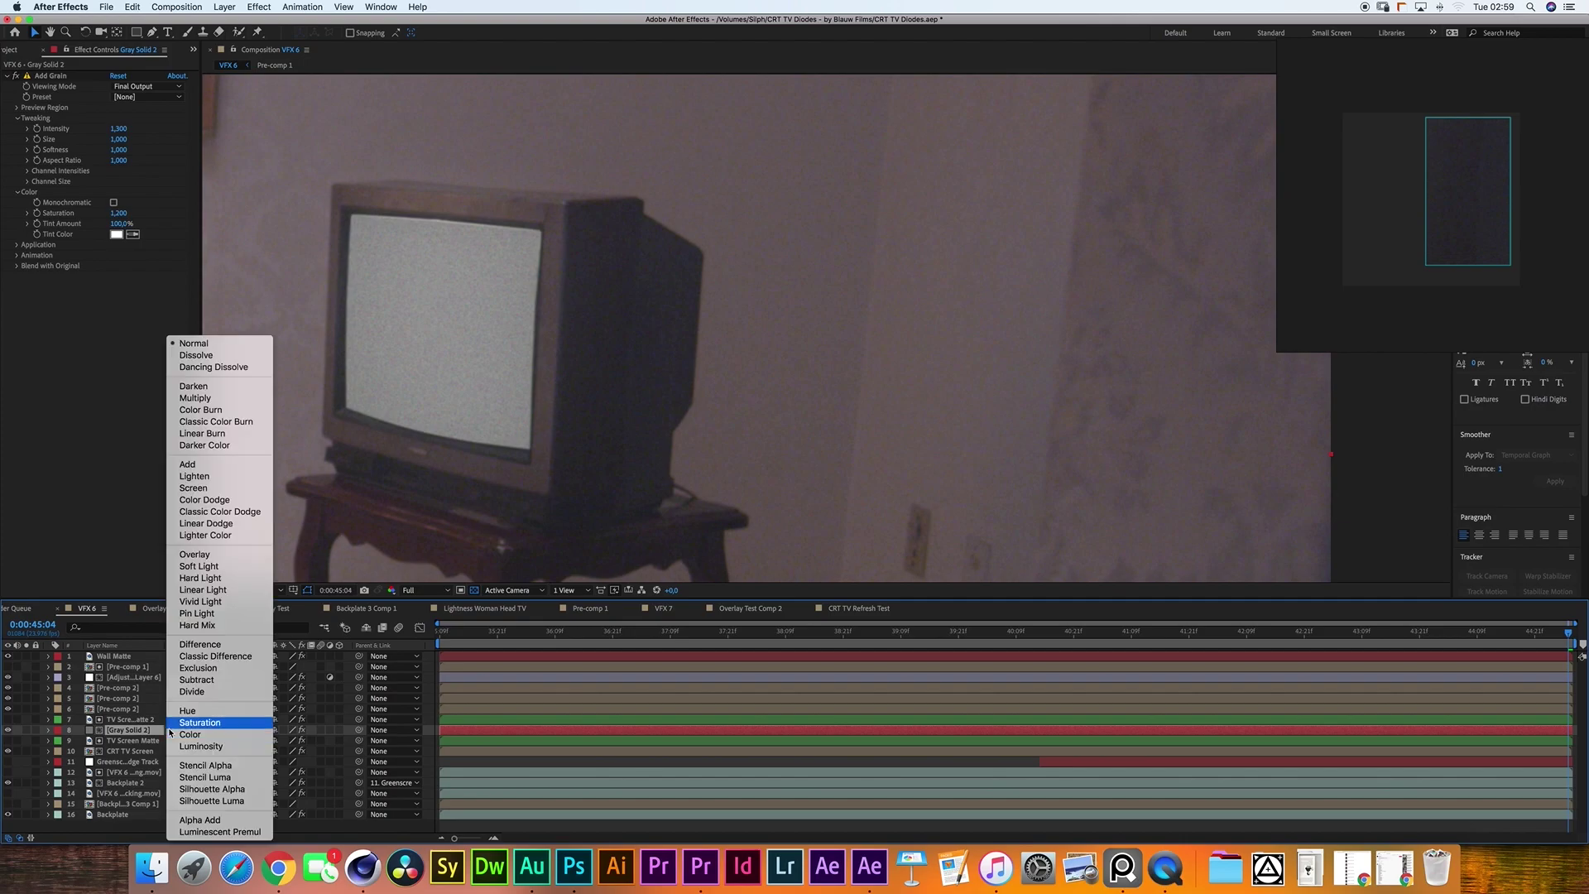
left_click(197, 567)
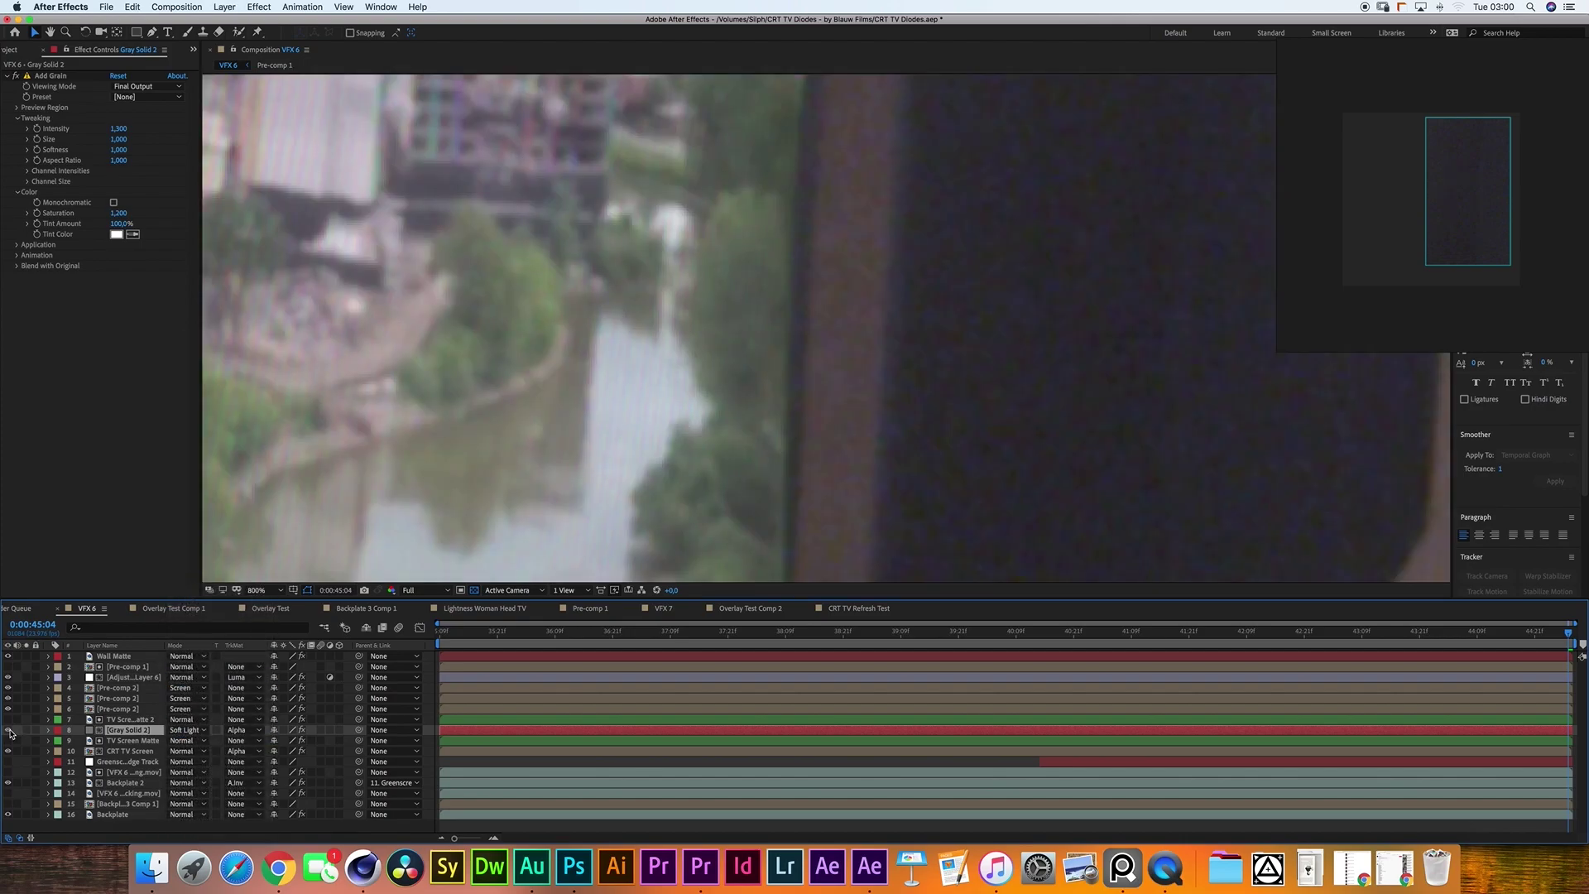
Examine the grain on the TV screen up close and in the full frame with no layer selected.
scroll(729, 441, "down", 3)
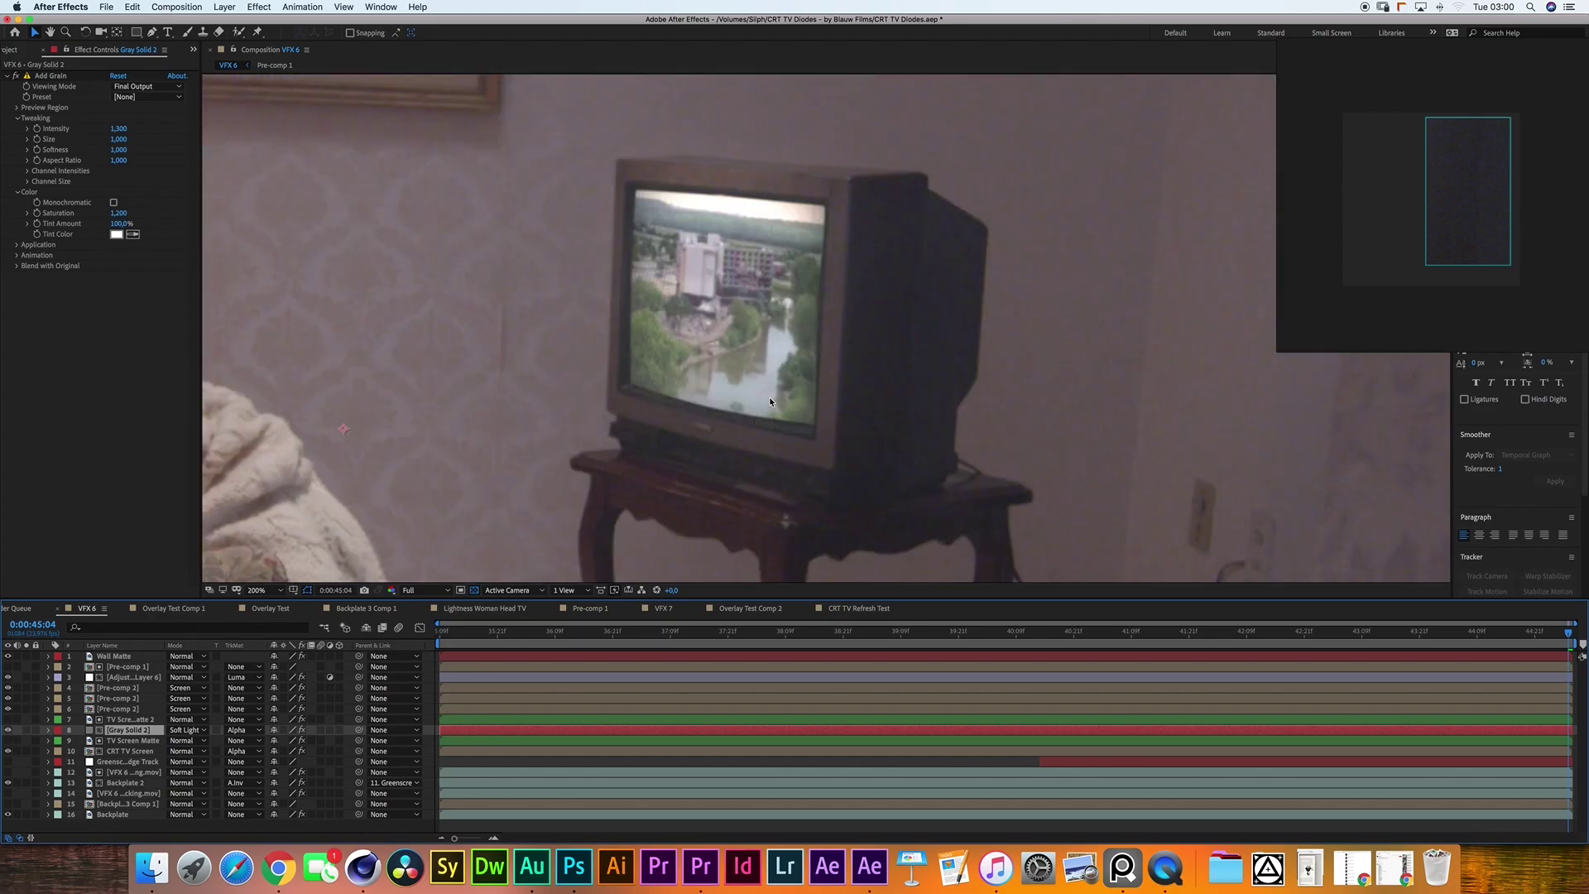
scroll(715, 314, "down", 4)
scroll(730, 346, "up", 2)
scroll(729, 345, "up", 2)
key("shift+slash")
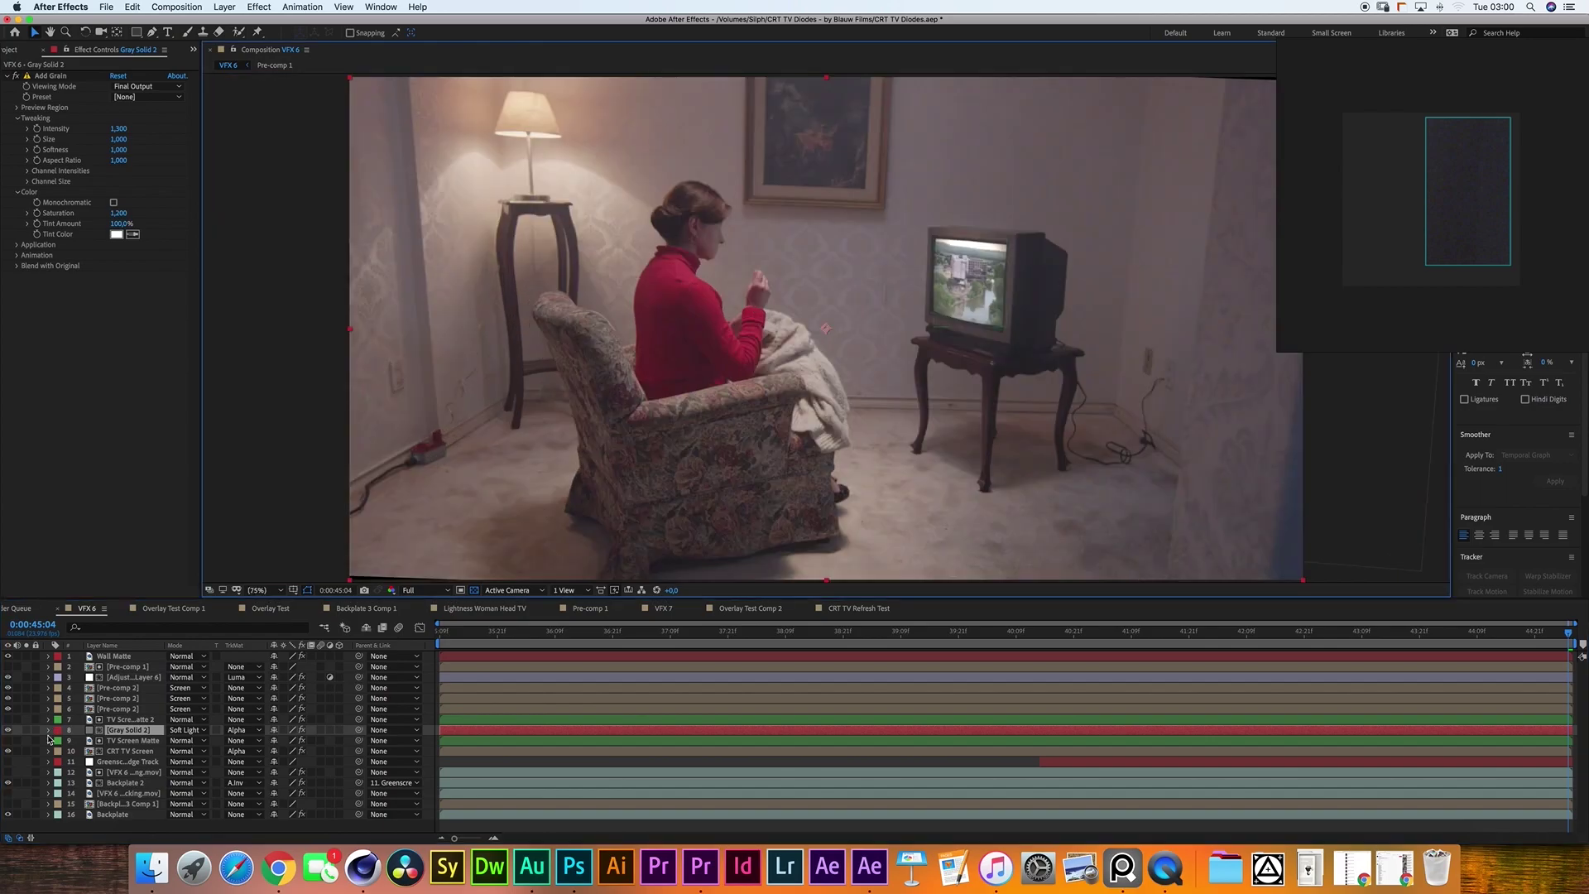
key("super+shift+a")
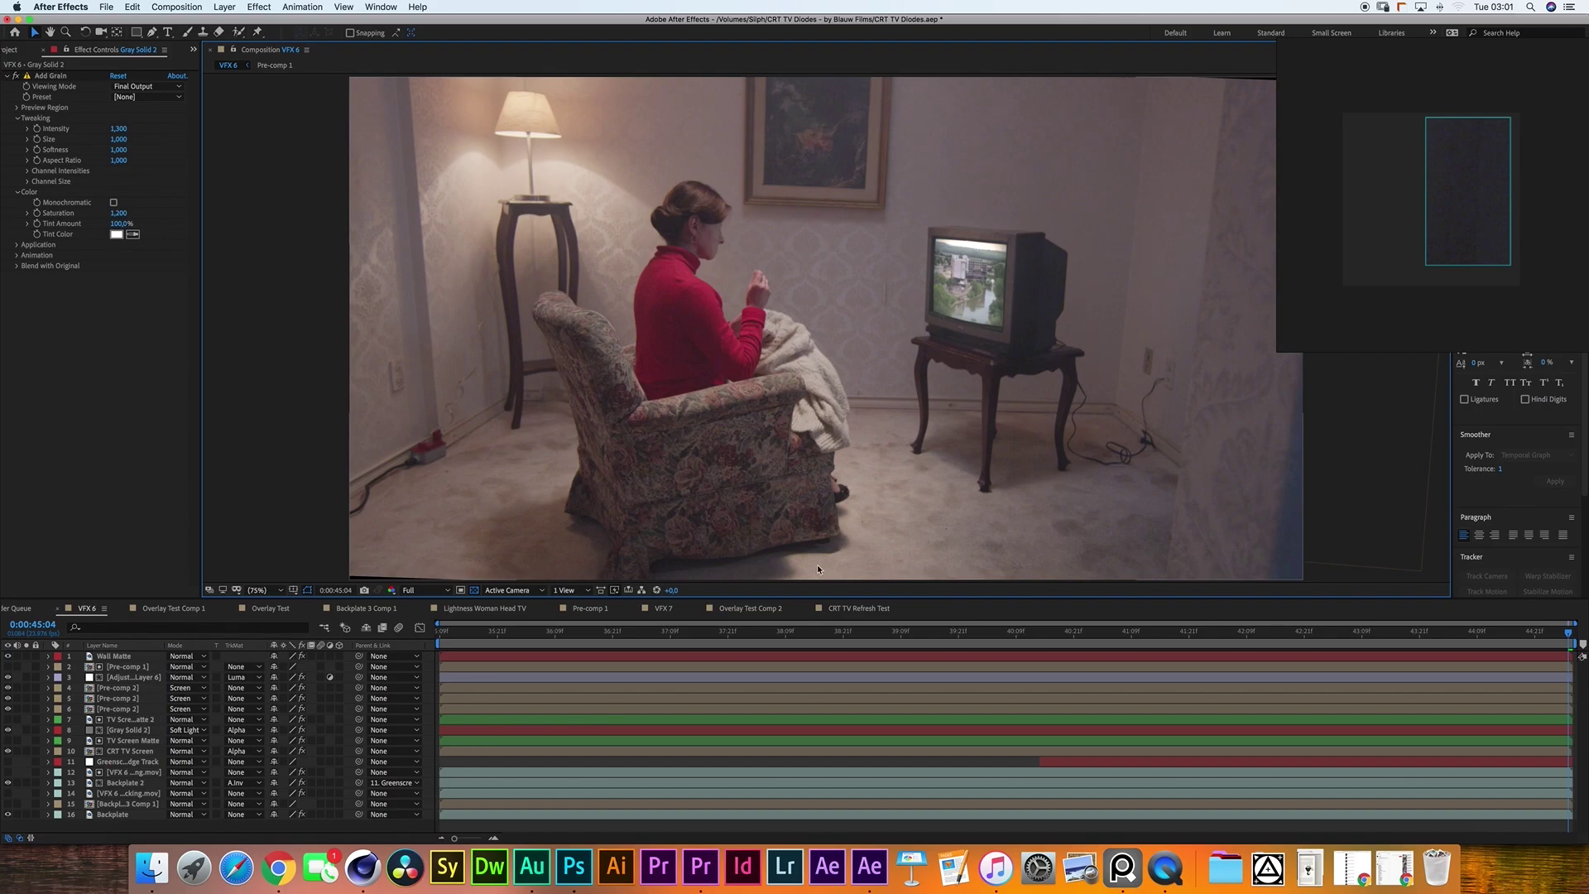
Switch to Chrome and browse the preview images of the CRT TV Diode Texture product on ArtStation.
left_click(278, 867)
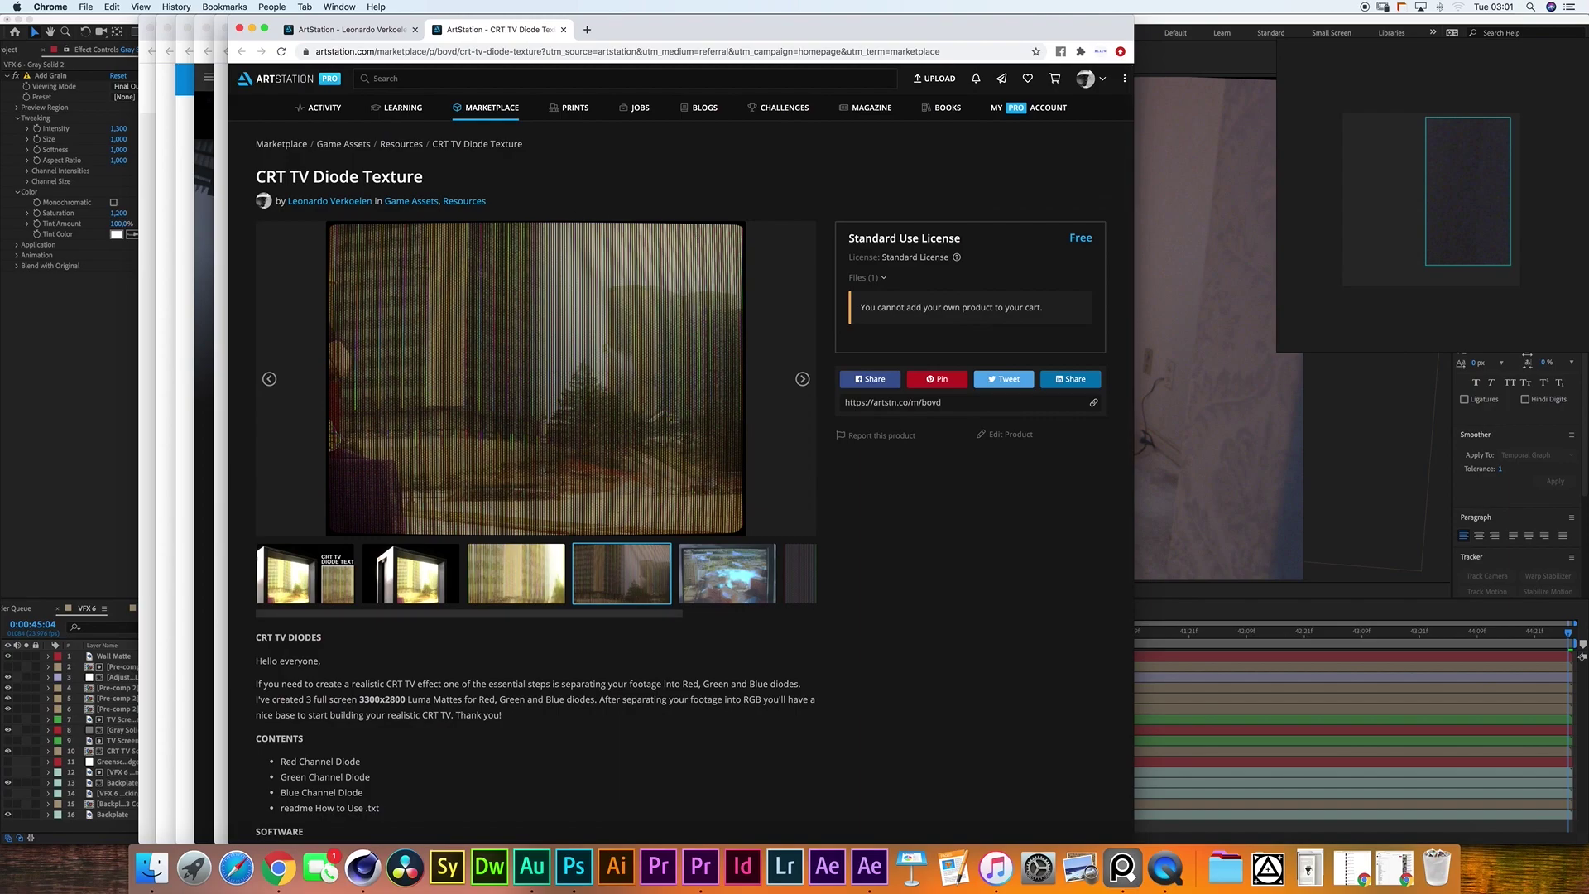
key("Right")
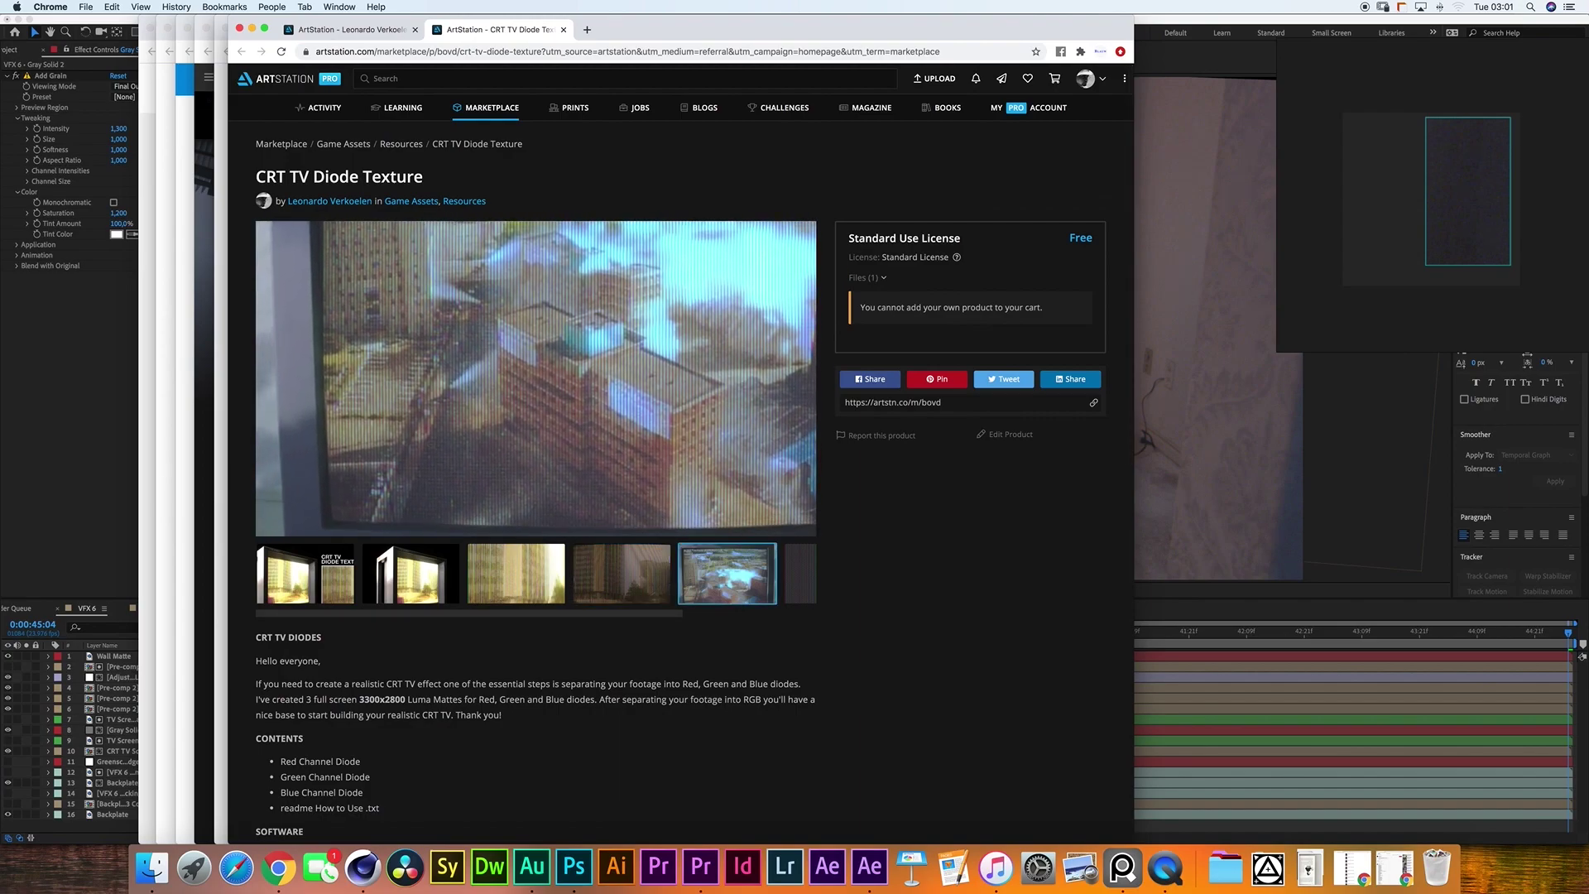